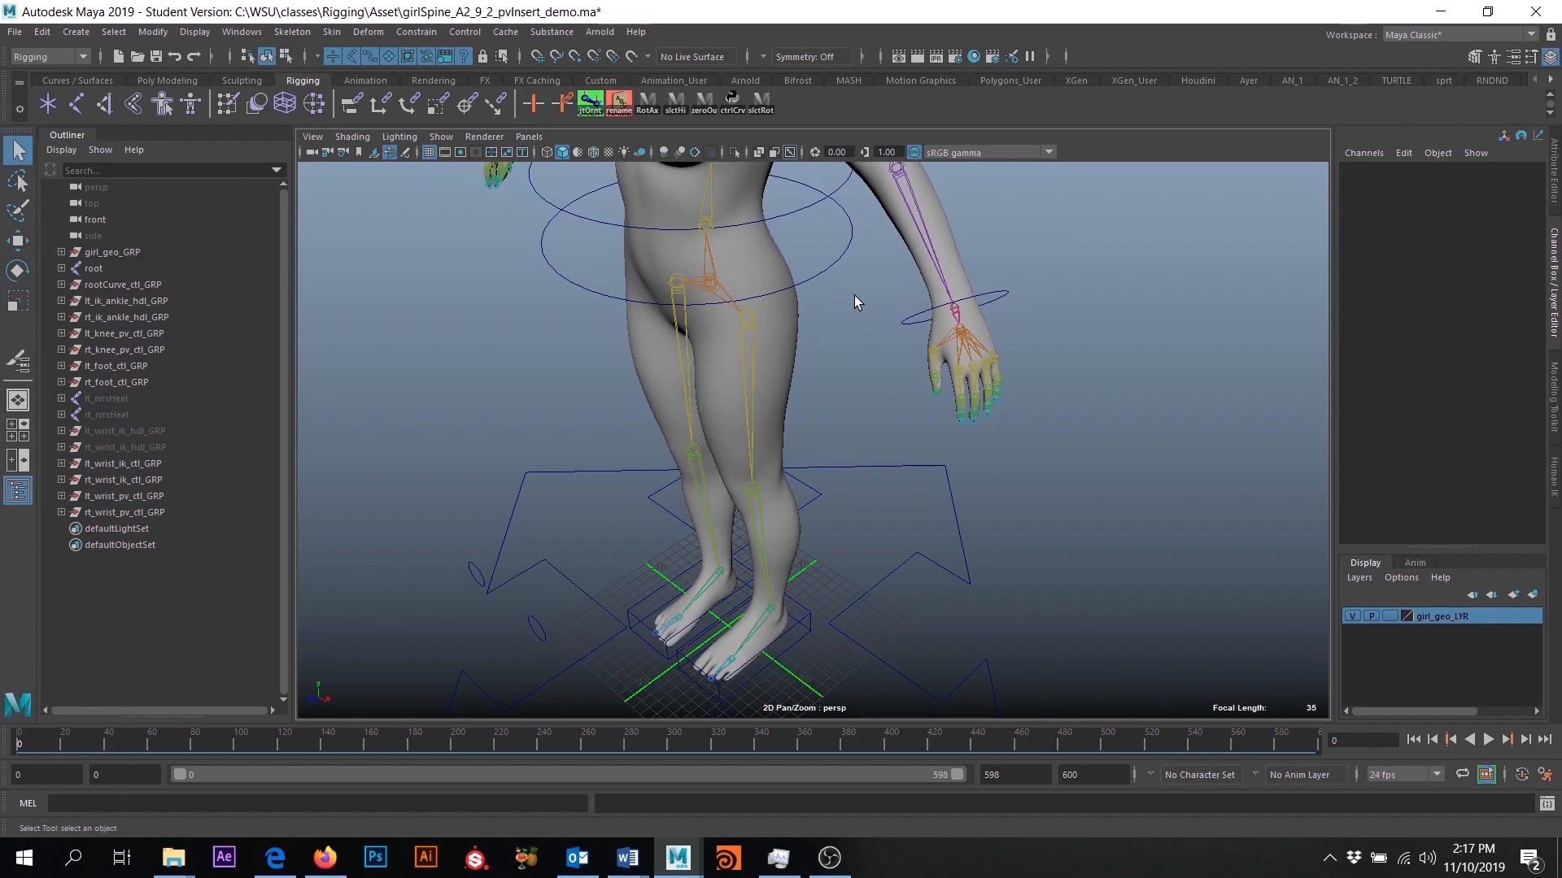
- Examine the character's left hand and finger joints, plus the overall rig with its existing controls
alt+middle_drag(1028, 427, 842, 498)
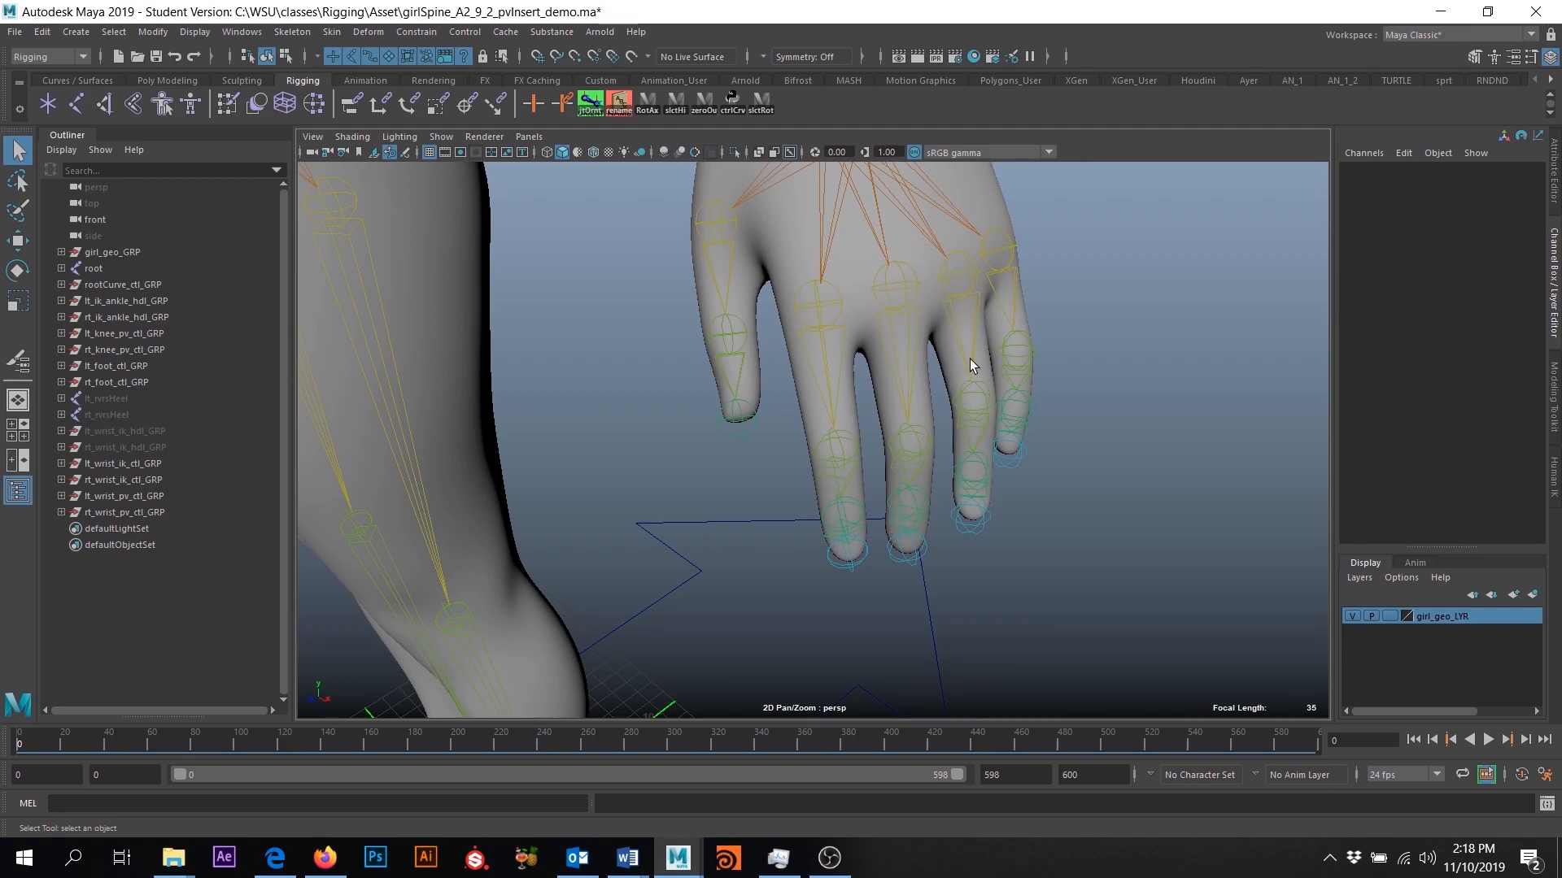
scroll(953, 421, down, 5)
alt+drag(954, 421, 851, 394)
alt+middle_drag(960, 342, 919, 480)
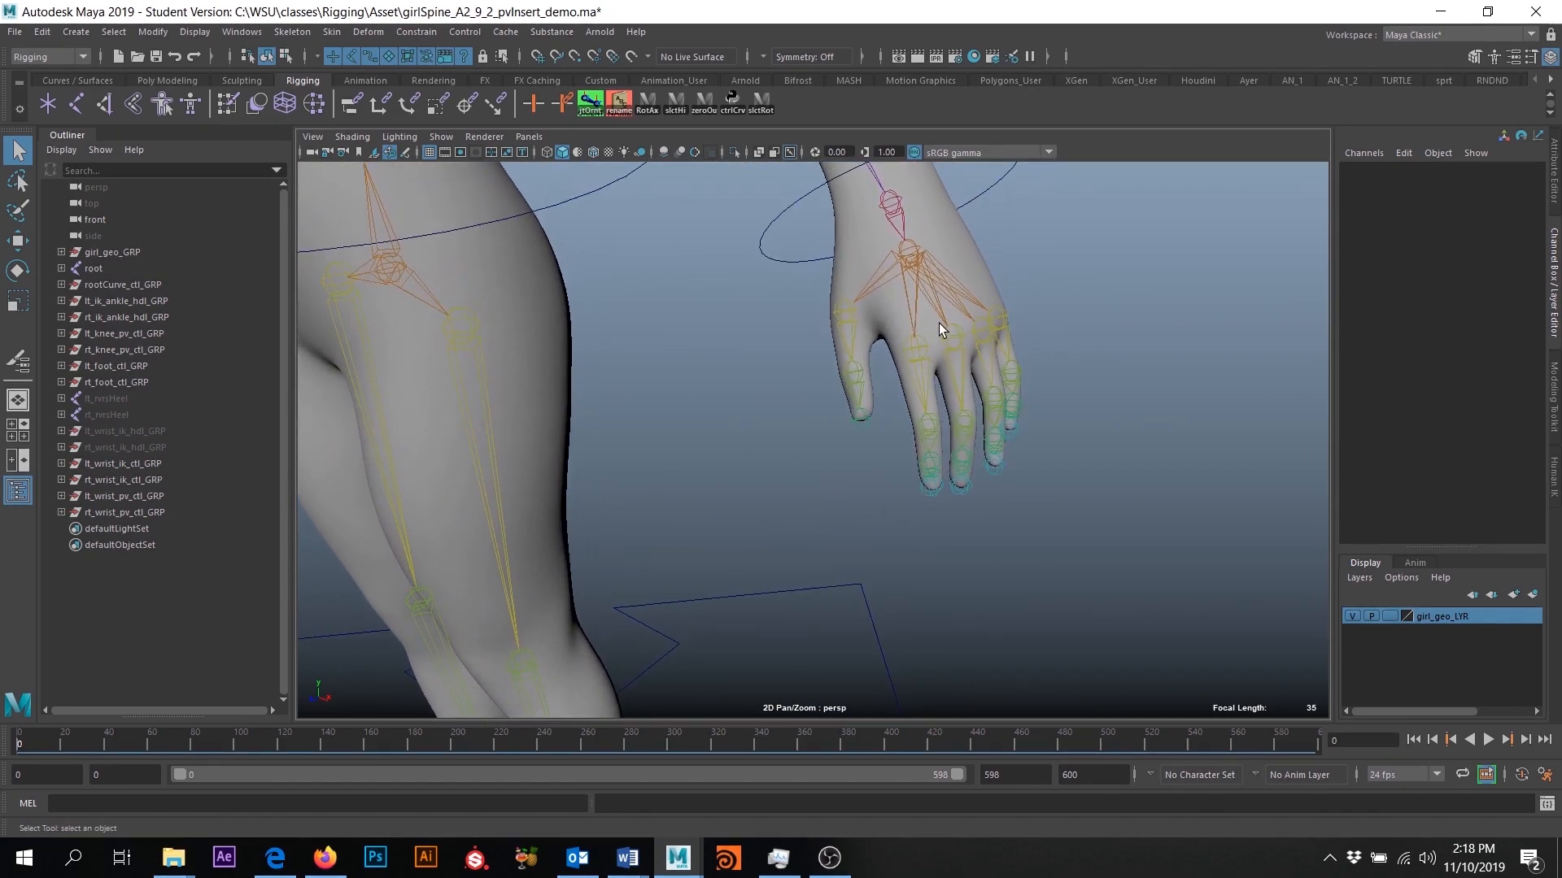
alt+right_drag(955, 501, 896, 441)
alt+drag(896, 441, 891, 374)
alt+right_drag(890, 375, 777, 456)
alt+drag(778, 456, 846, 383)
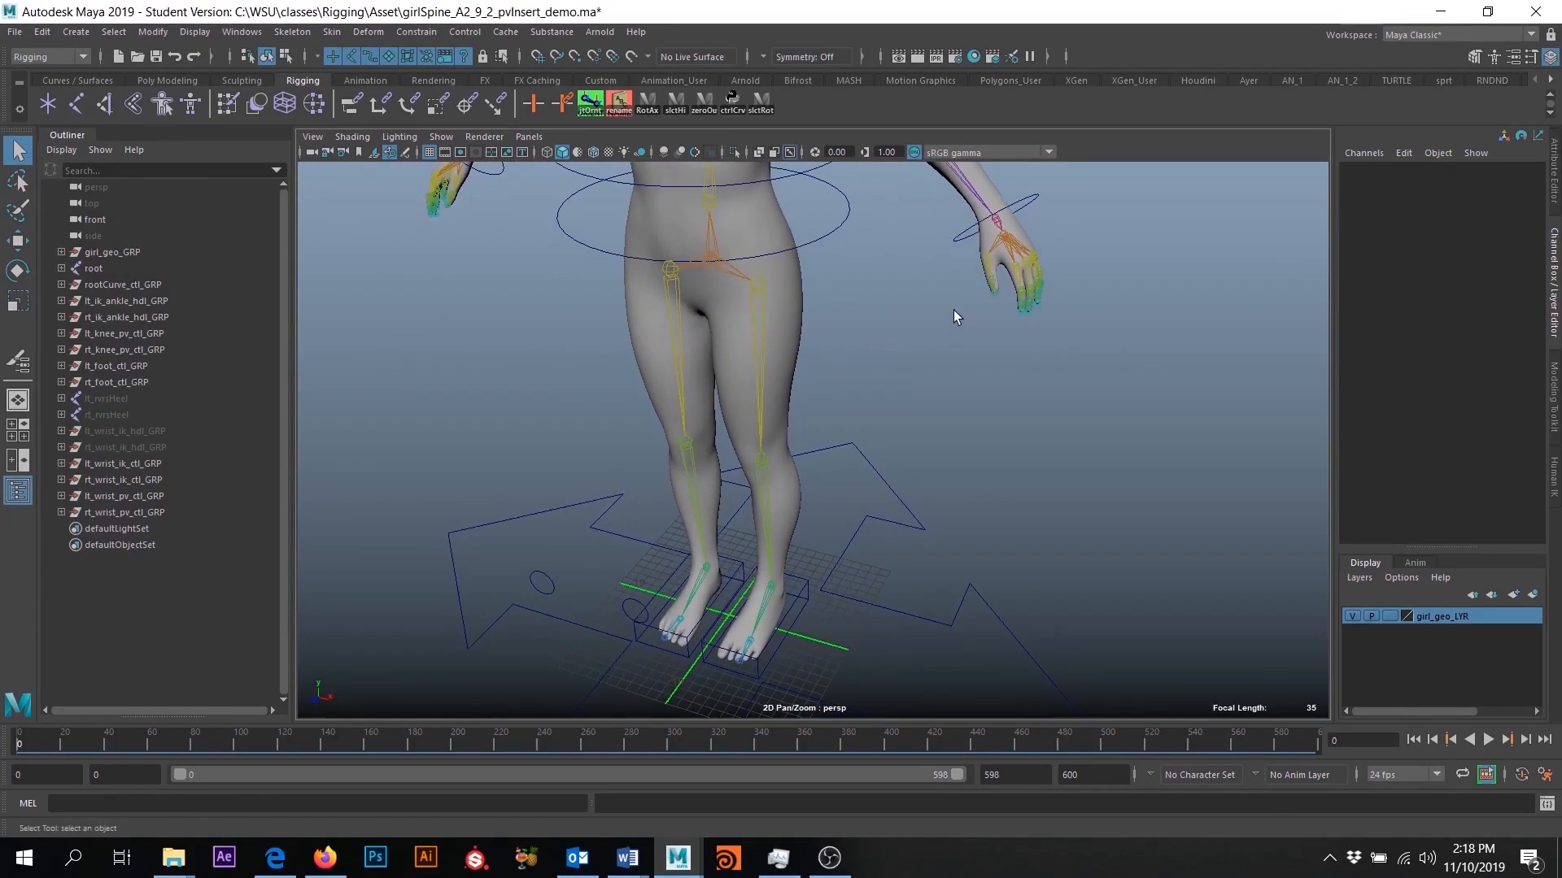
alt+middle_drag(957, 344, 1049, 407)
alt+middle_drag(557, 253, 520, 270)
mouse_move(569, 405)
alt+mouse_down()
mouse_move(648, 401)
mouse_move(593, 398)
alt+mouse_up()
scroll(594, 398, down, 3)
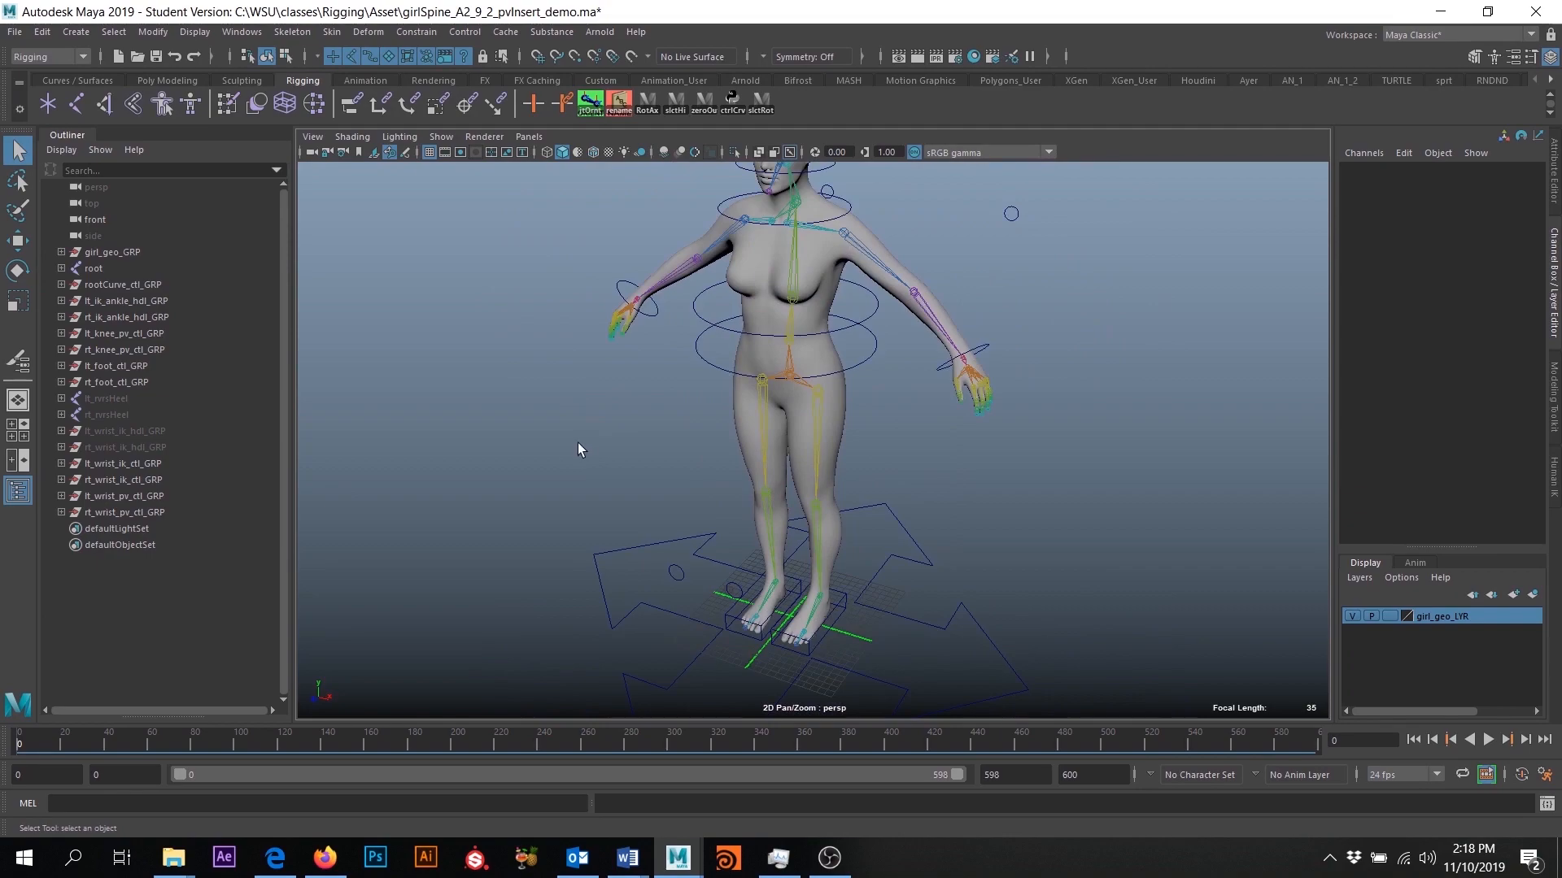
- Import controlCurves.ma from the Rigging Asset folder and accept the student version notice
click(13, 32)
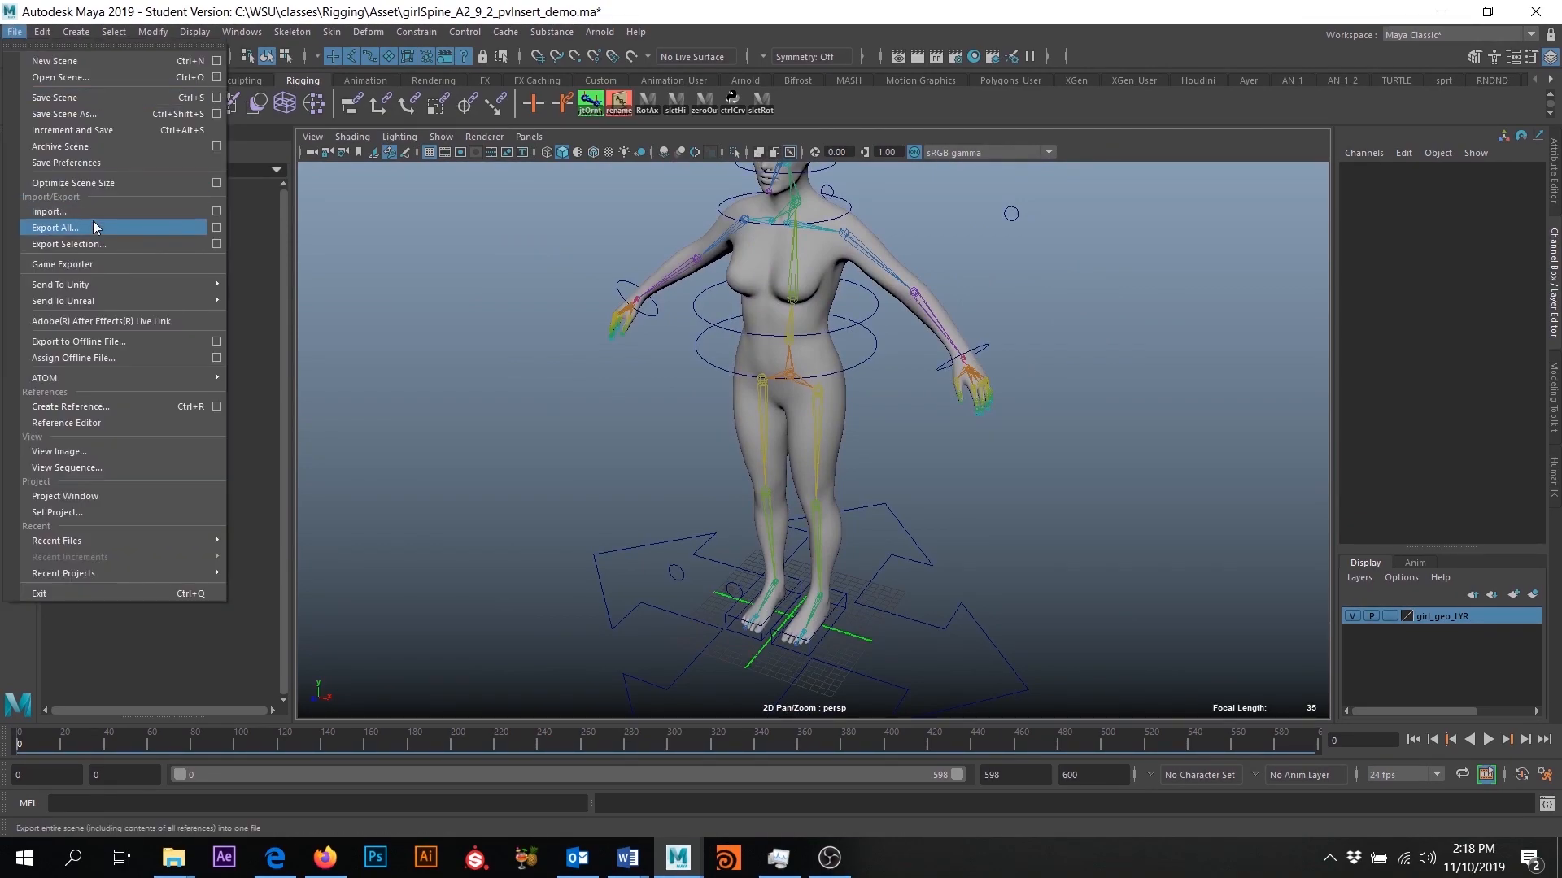
click(89, 204)
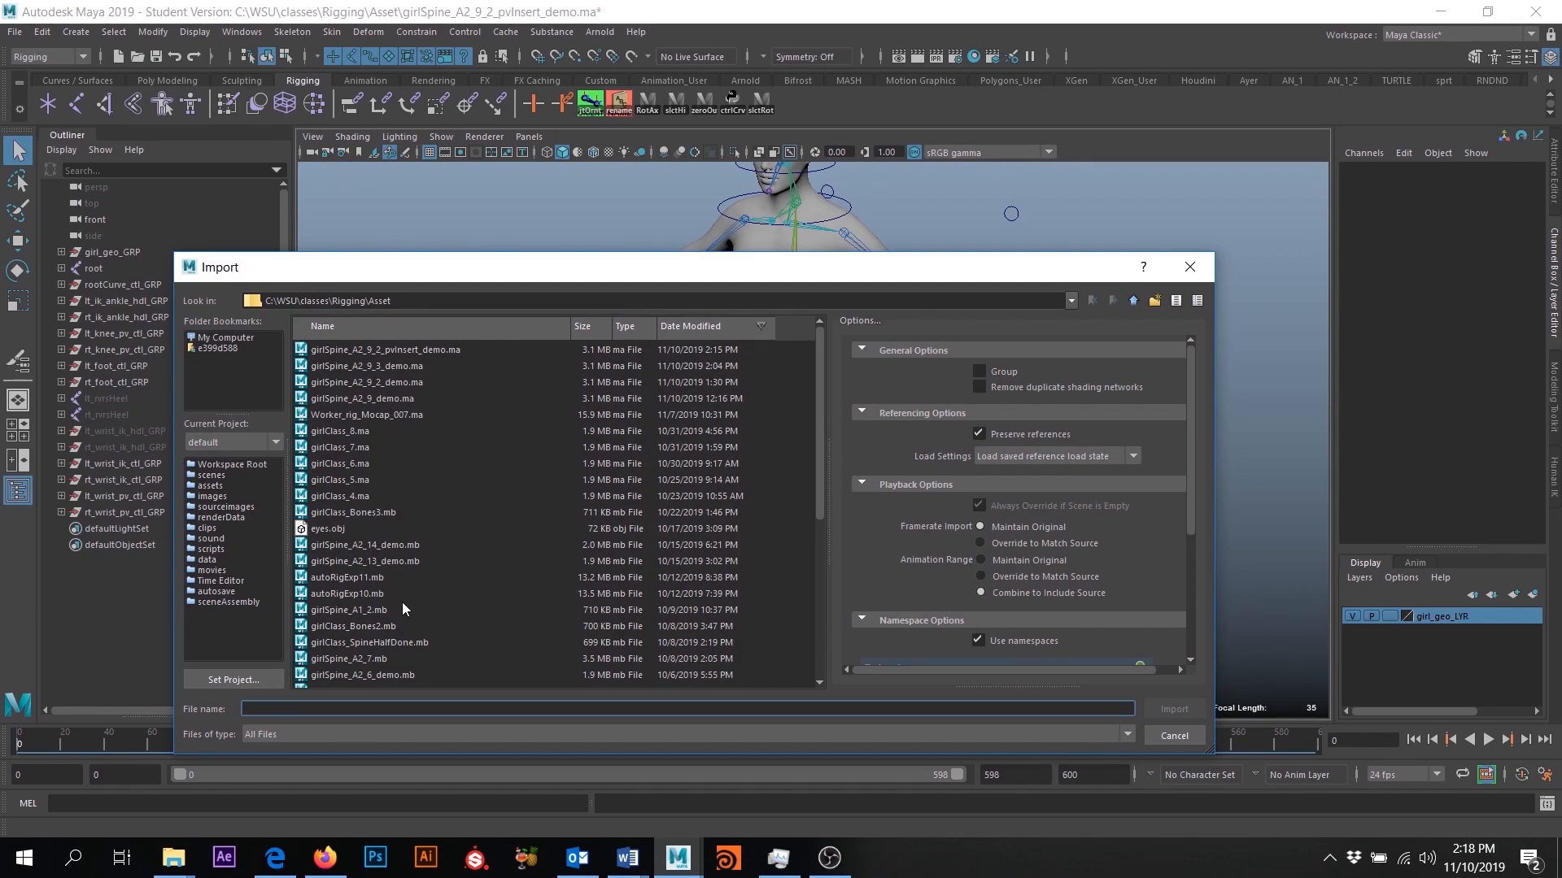
click(363, 326)
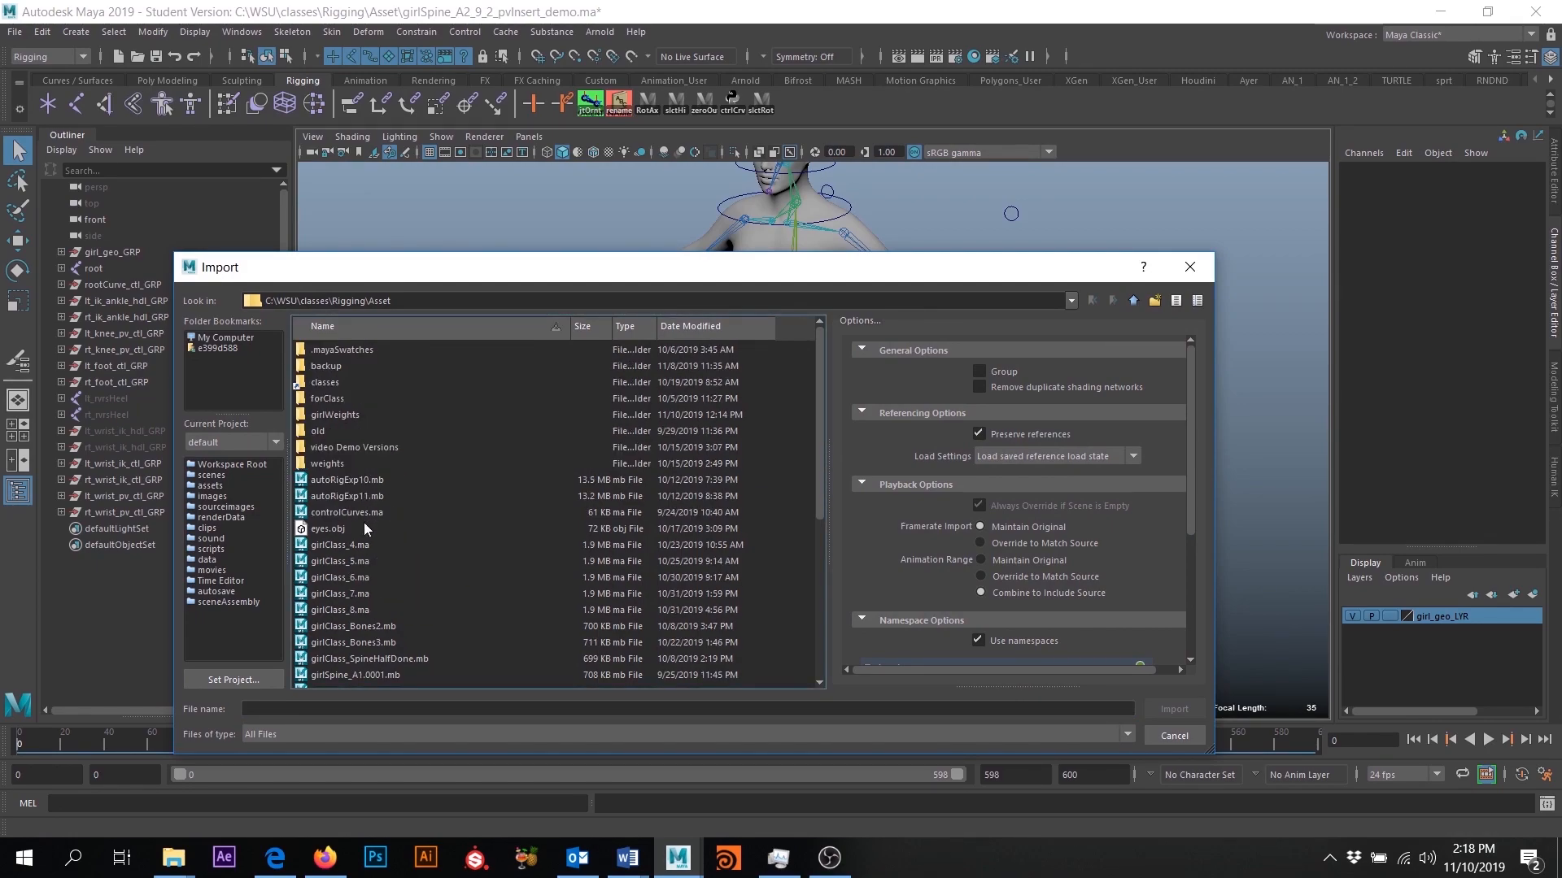
click(340, 512)
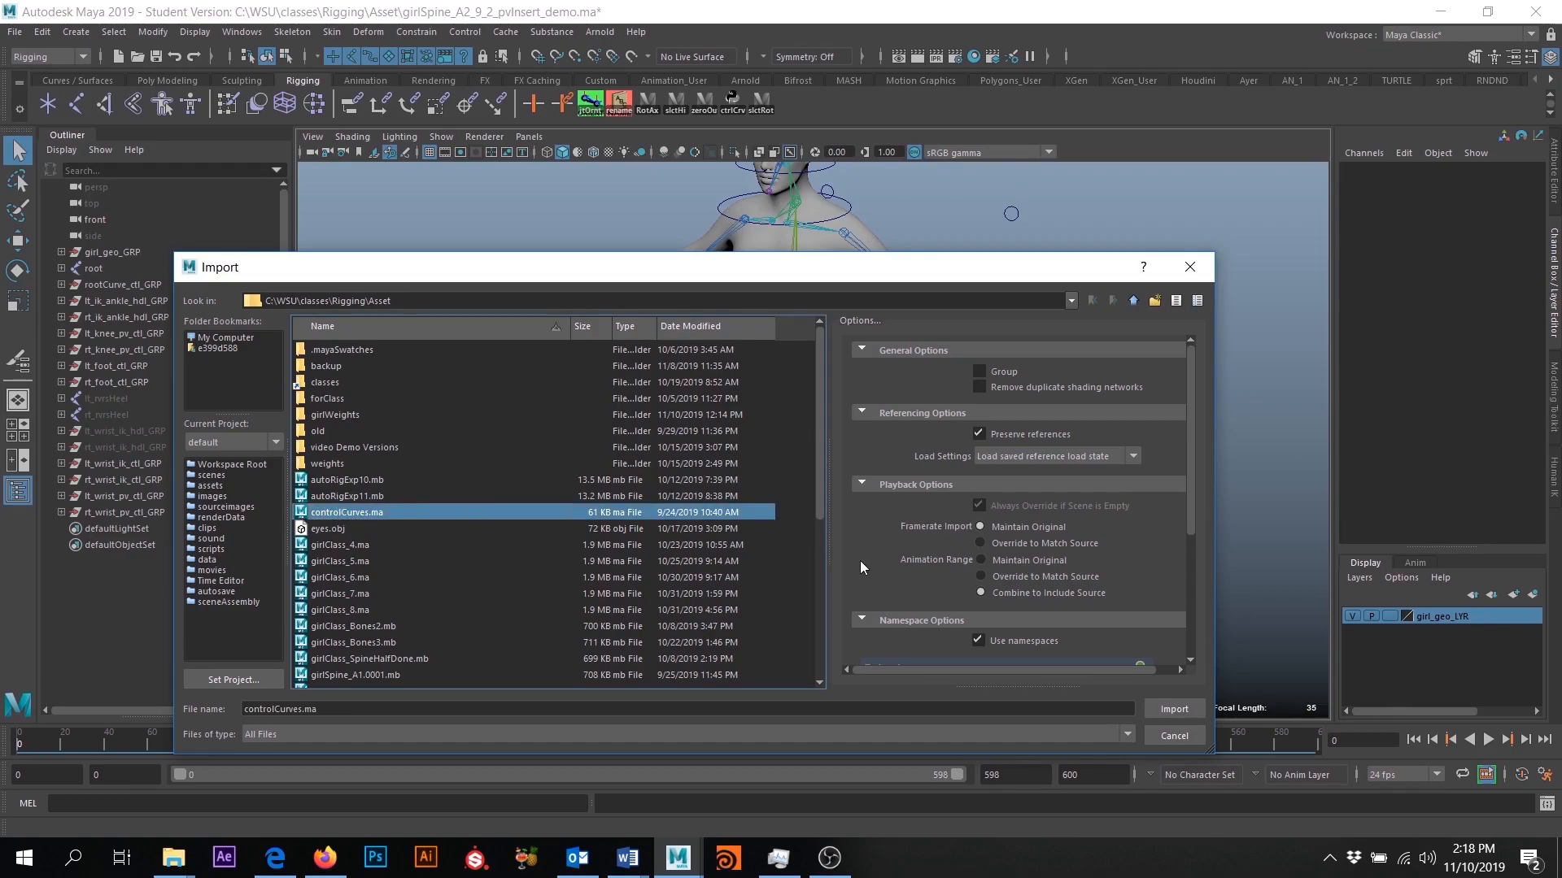
click(1181, 704)
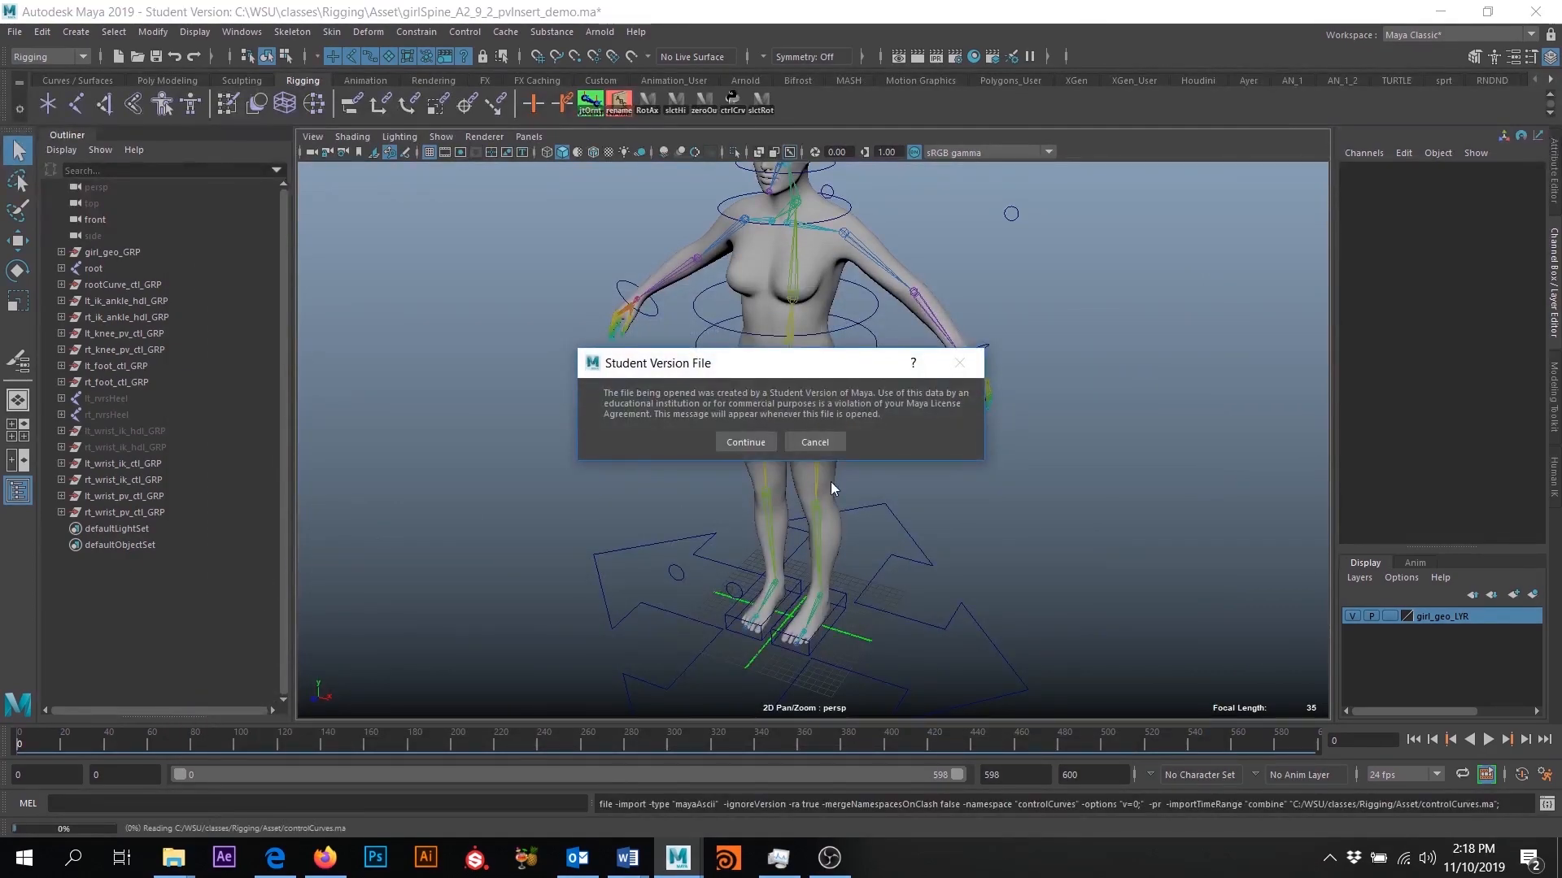
click(744, 442)
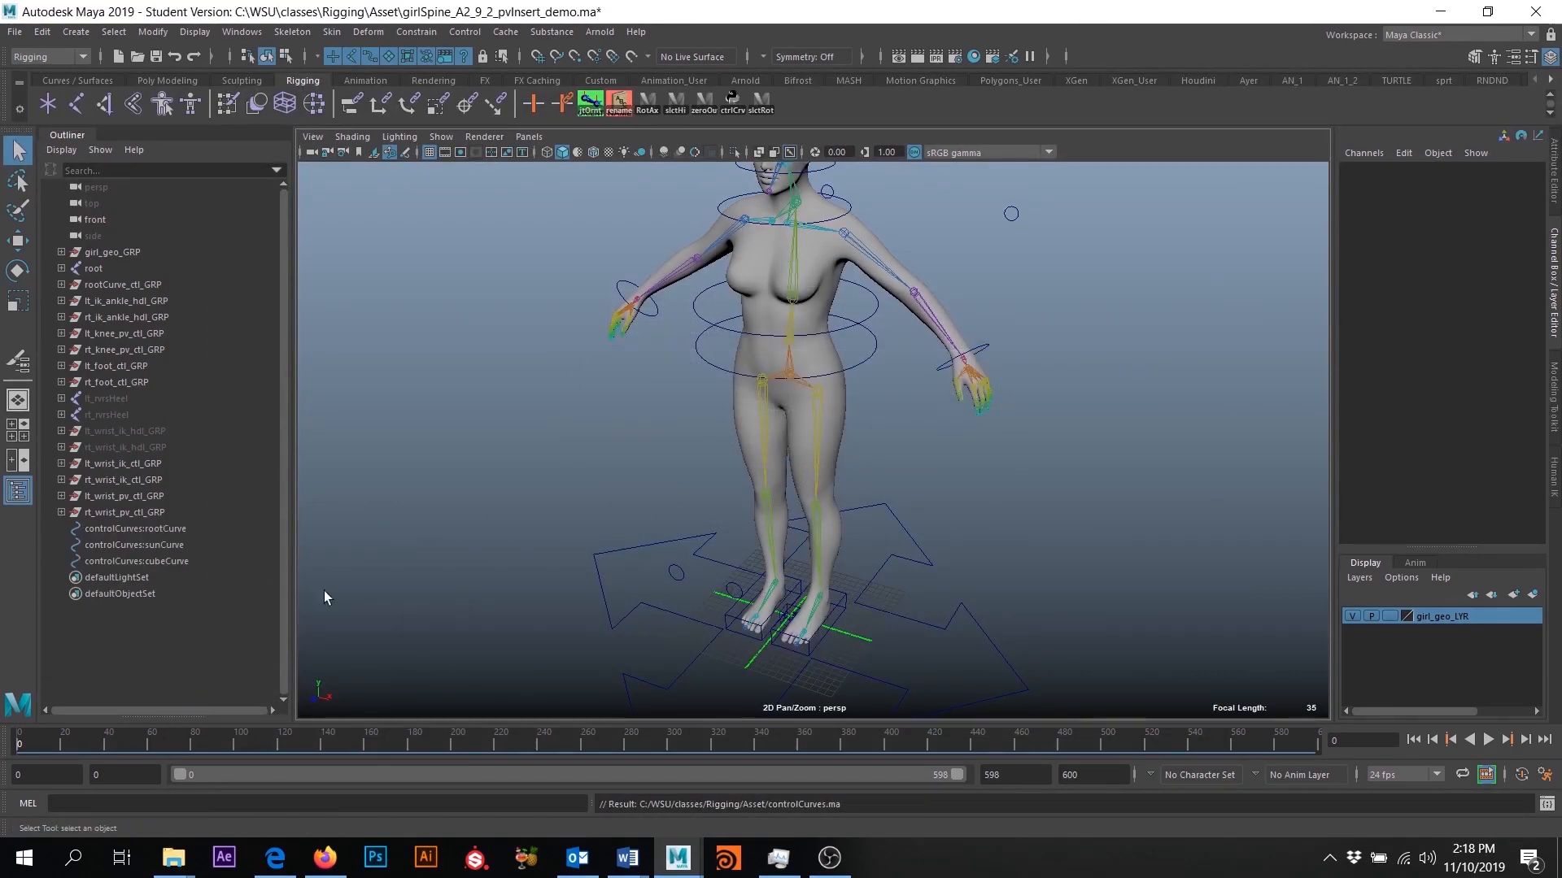
- Delete the imported rootCurve and sunCurve, keeping only the cube curve
click(160, 530)
shift+click(174, 545)
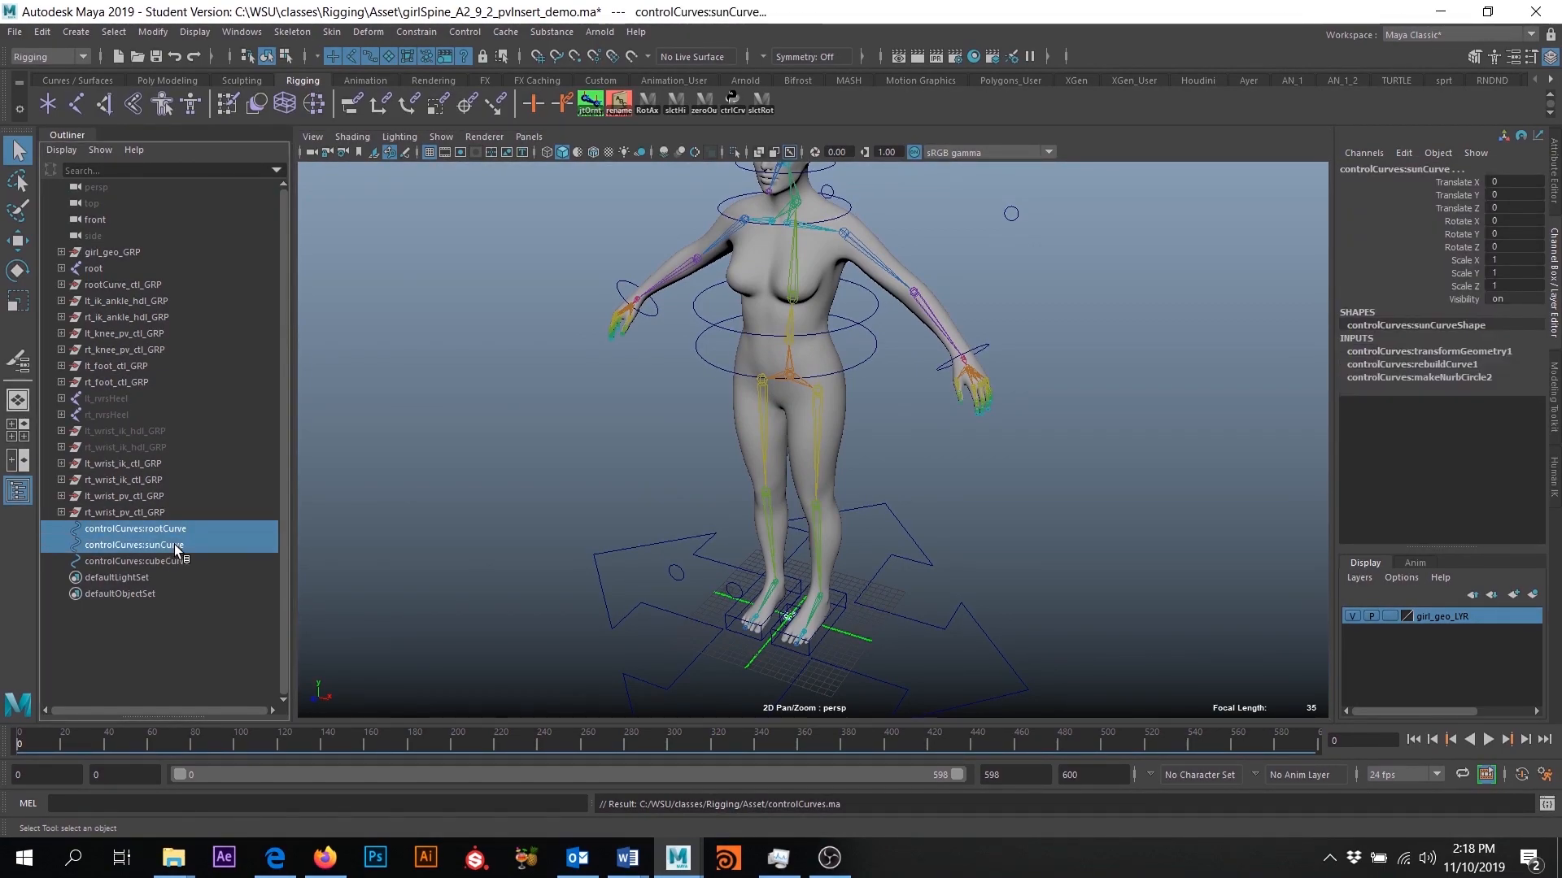
key(Delete)
- Rename the imported cubeCurve as lt_index1_CTL
double_click(154, 530)
drag(149, 530, 2, 526)
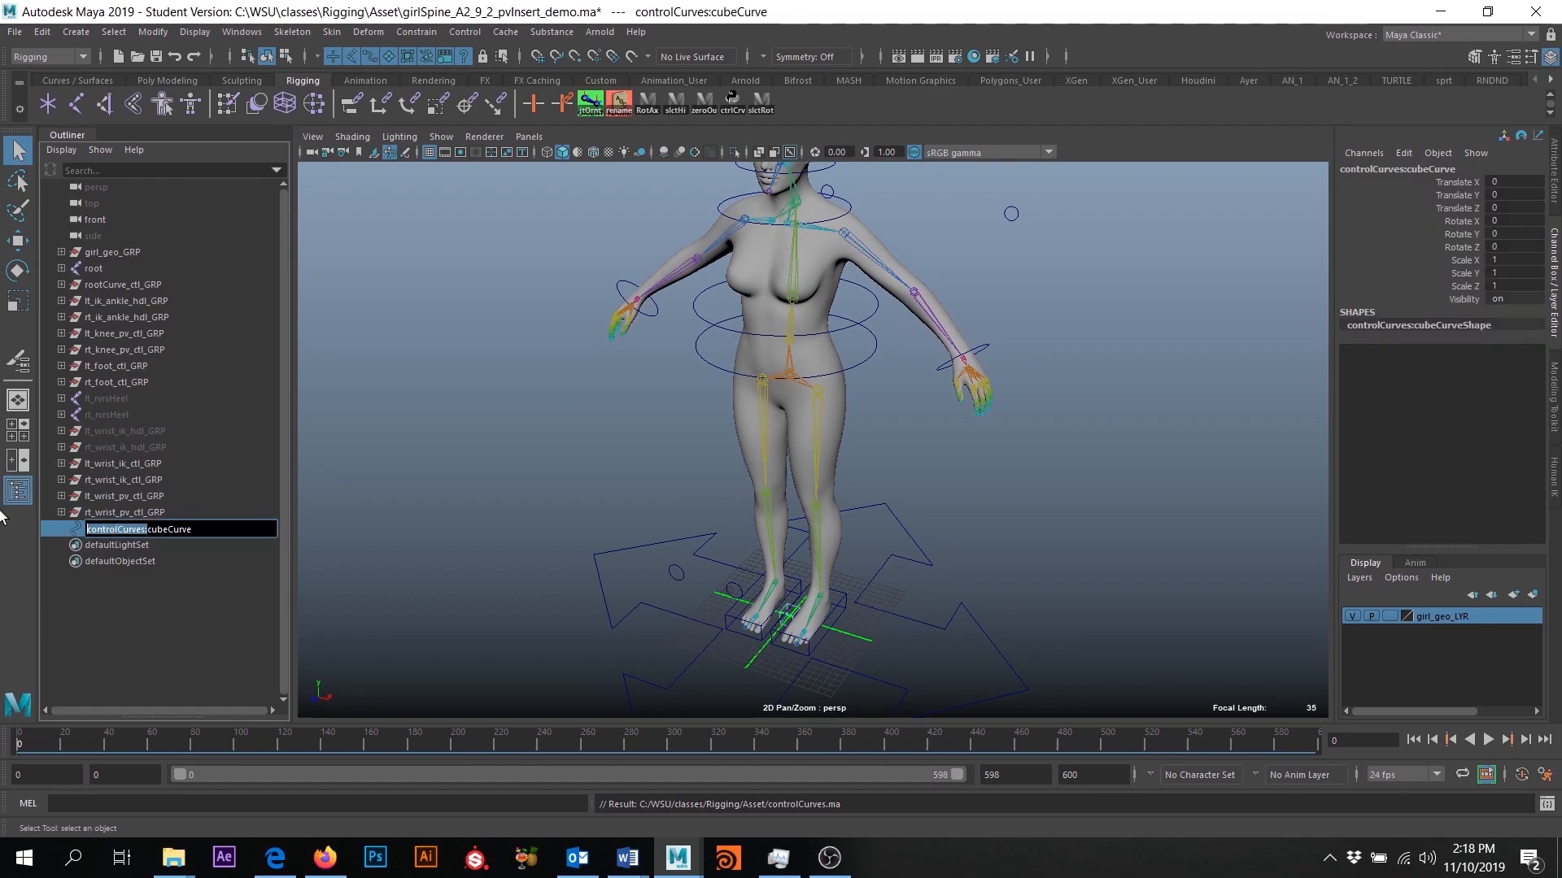
key(BackSpace)
key(ctrl+a)
text(inex)
key(BackSpace)
key(BackSpace)
text(d)
key(BackSpace)
key(BackSpace)
key(BackSpace)
text(lt_indez)
text(CTL)
key(Return)
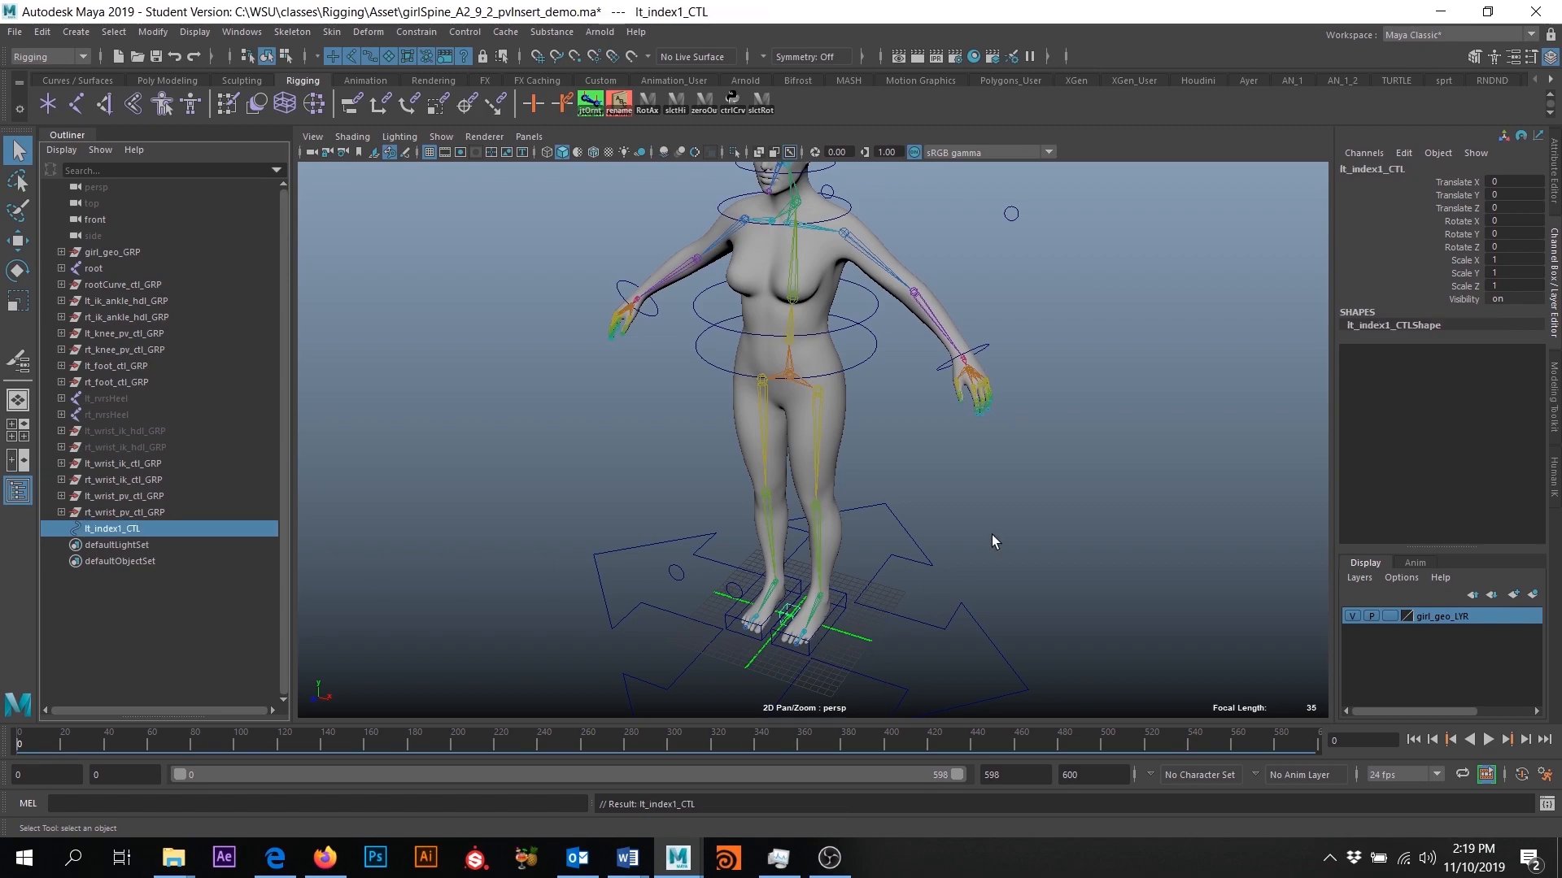
- Hide the girl_geo_LYR display layer and move lt_index1_CTL, snapped onto the first joint of the left index finger
click(1352, 616)
alt+drag(998, 512, 826, 604)
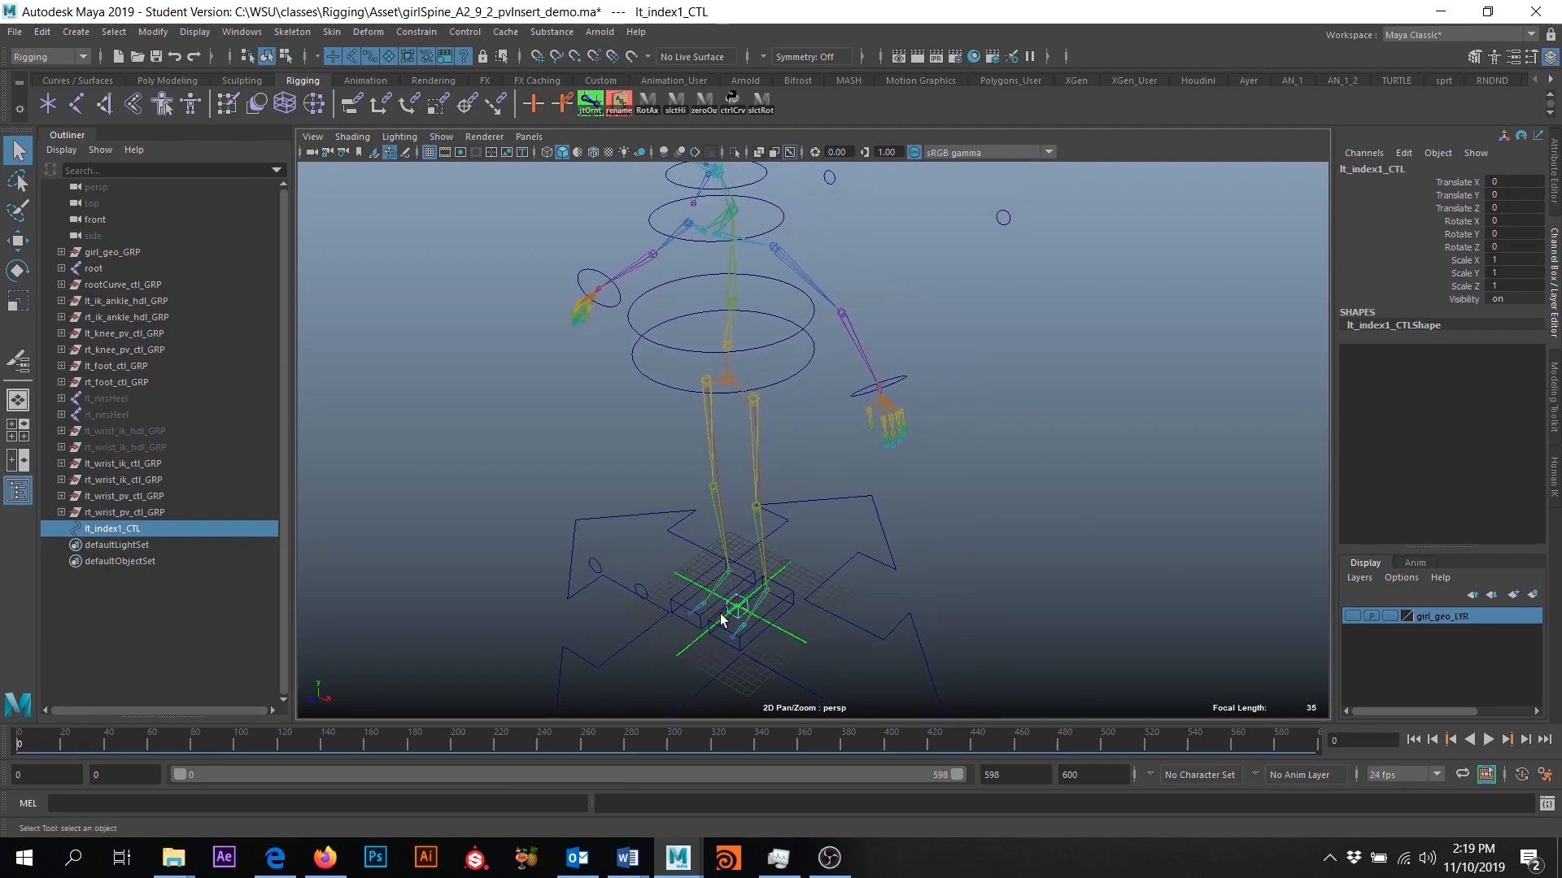
key(w)
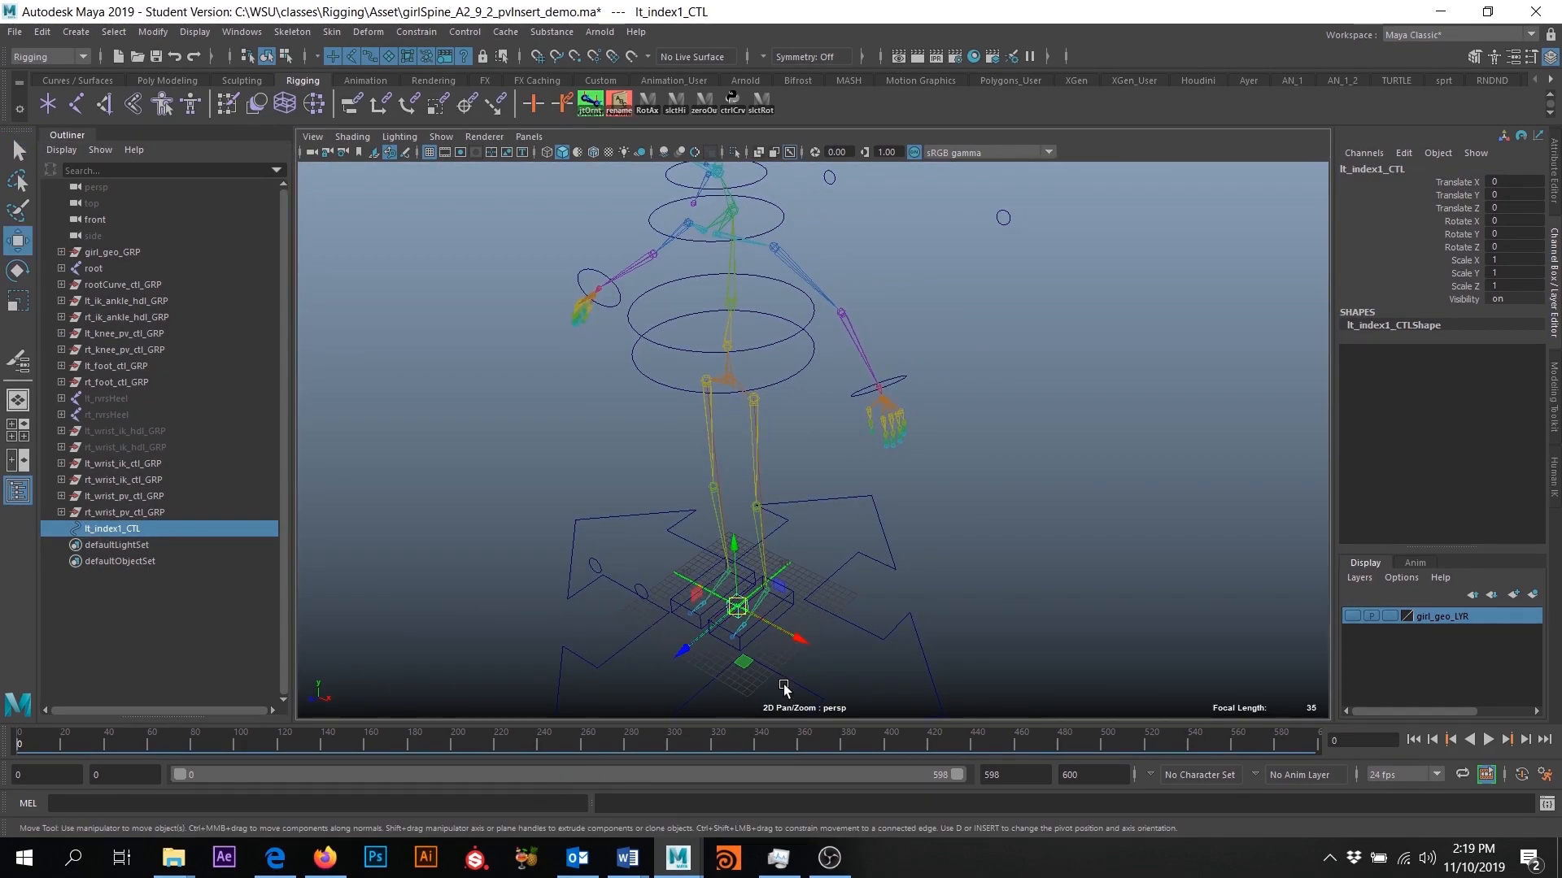
alt+middle_drag(800, 592, 750, 594)
key(v)
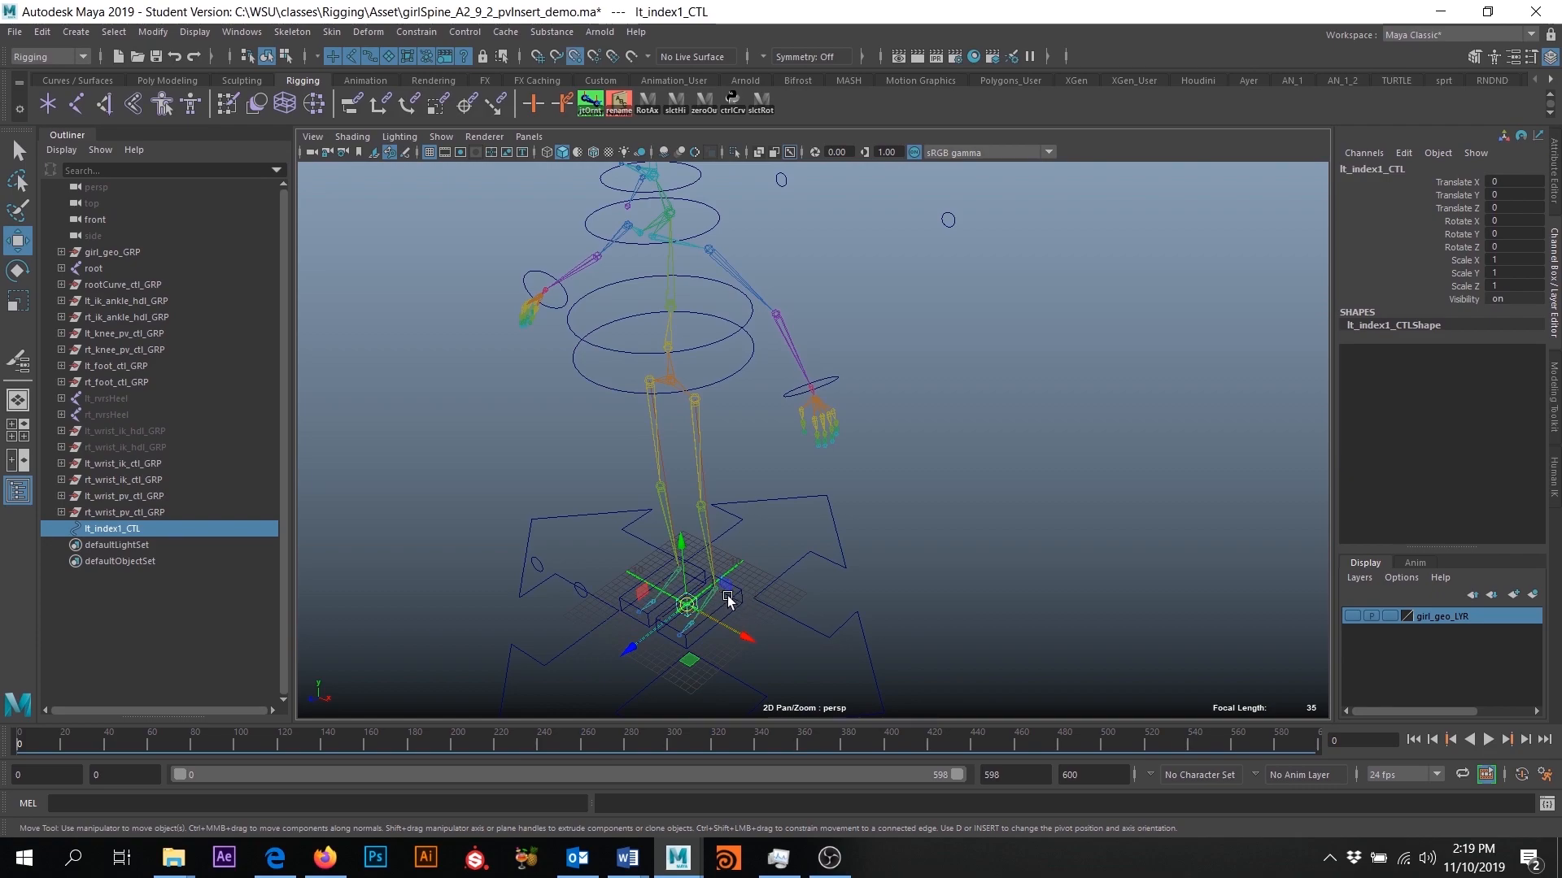
drag(688, 607, 813, 418)
key(f)
mouse_move(878, 413)
alt+middle_down()
mouse_move(851, 461)
mouse_move(865, 389)
alt+middle_up()
scroll(846, 466, up, 8)
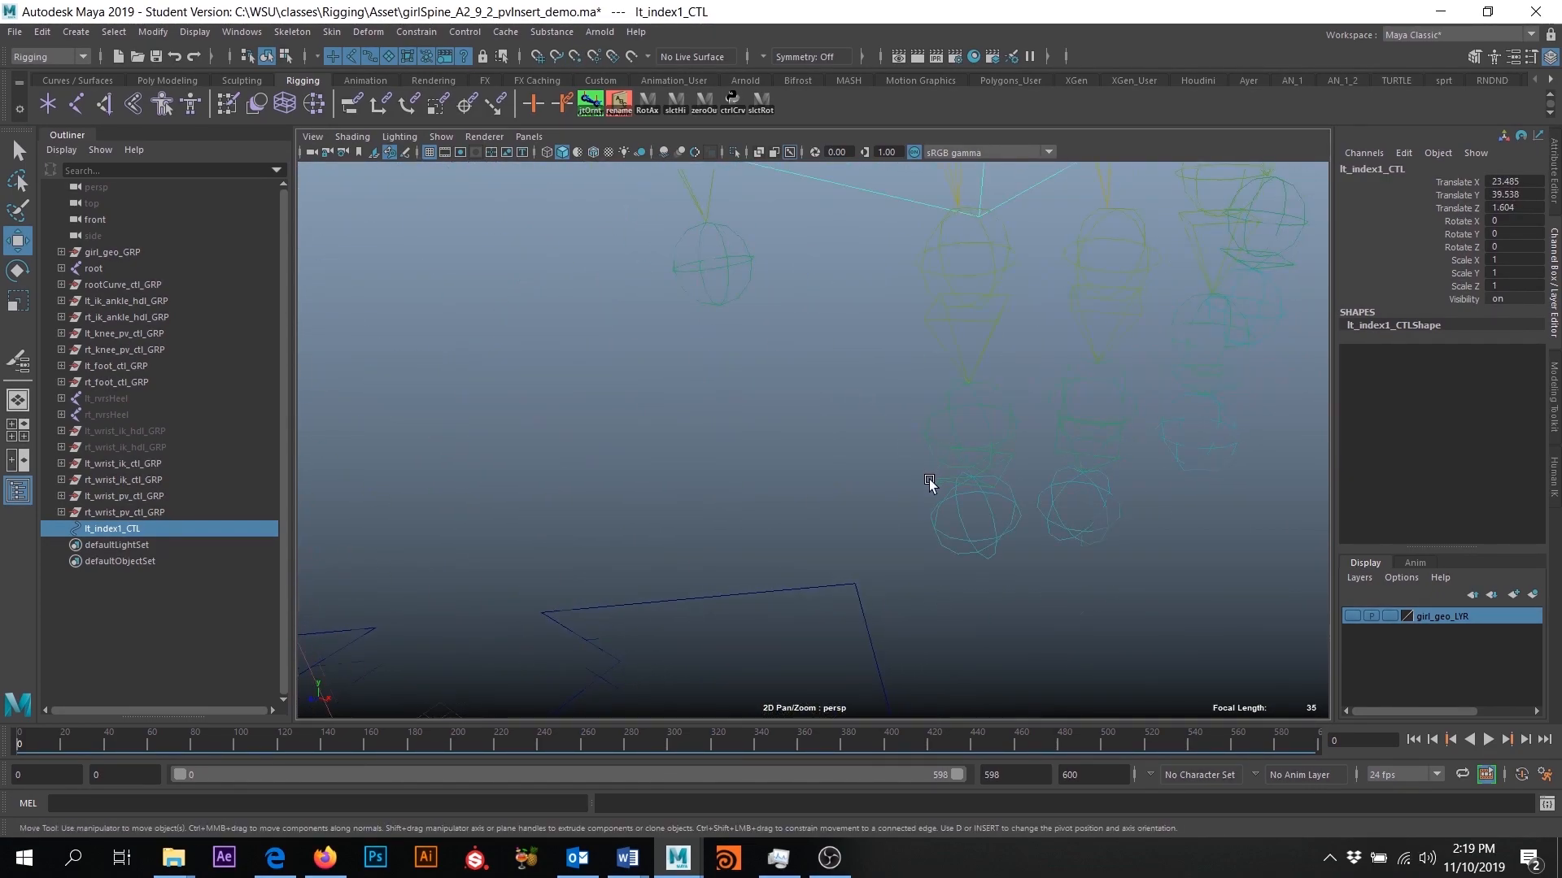
key(f)
scroll(919, 442, down, 7)
scroll(902, 460, up, 2)
alt+drag(901, 466, 817, 426)
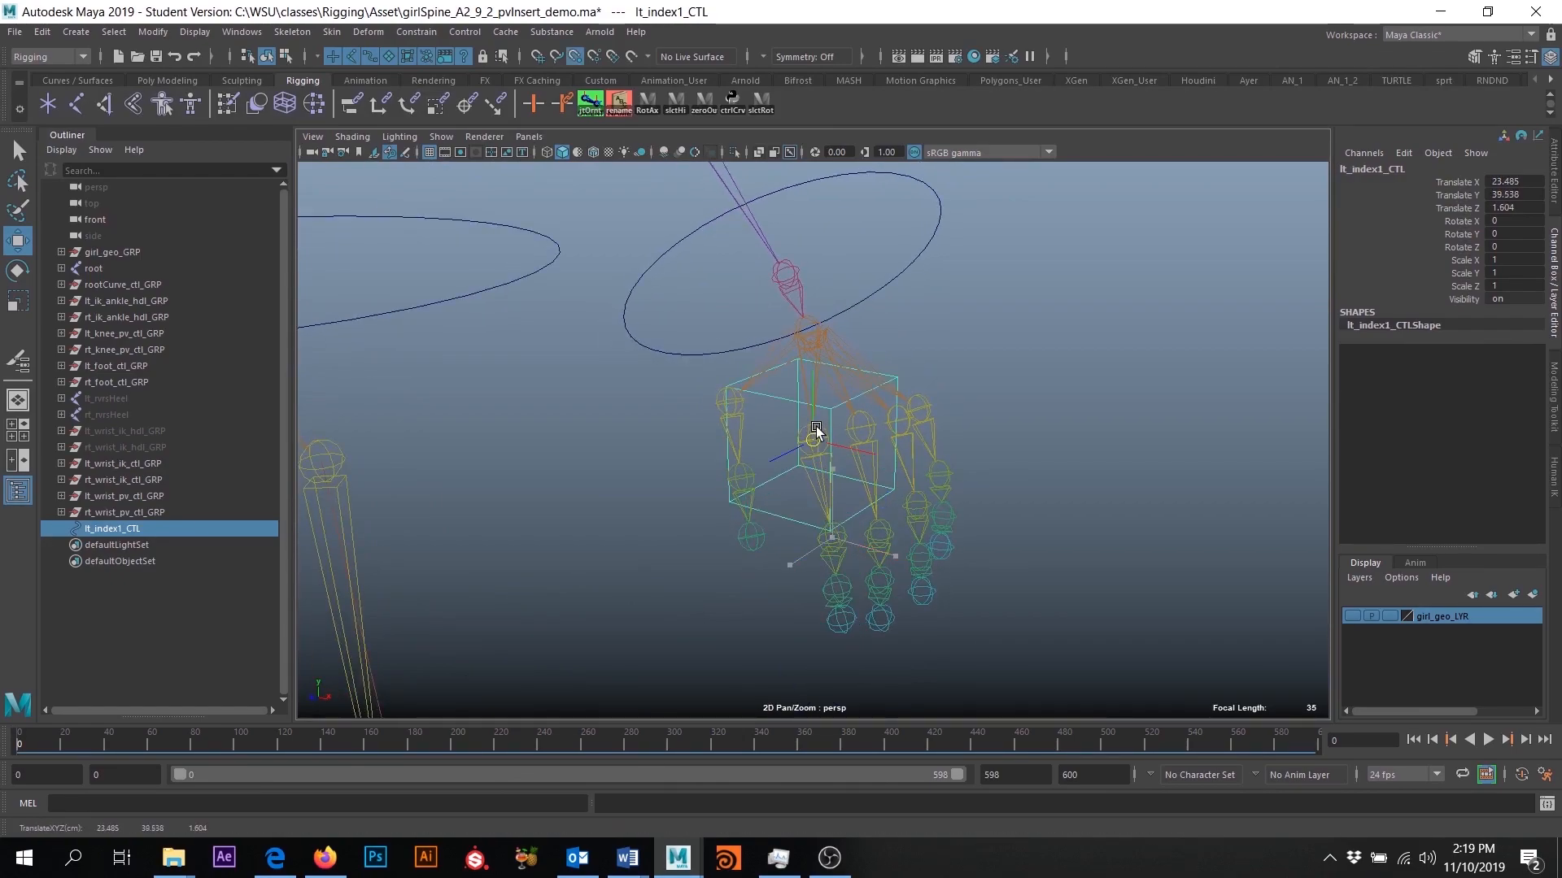
- Examine from several angles how the cube control is placed and oriented relative to the left index finger joints
alt+drag(831, 480, 856, 511)
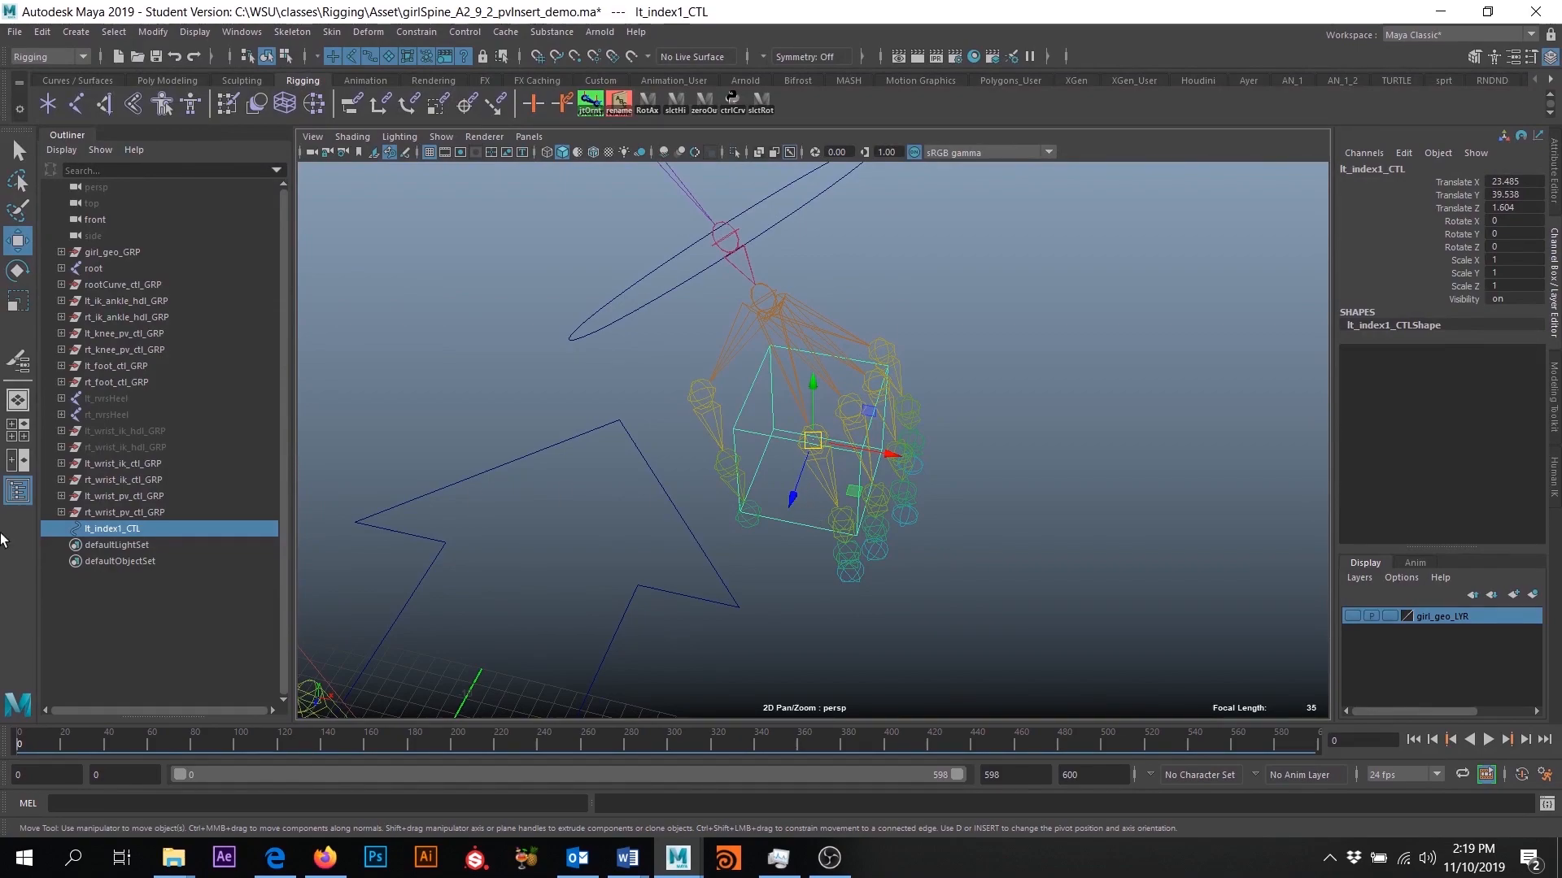
alt+right_drag(933, 595, 894, 480)
alt+drag(894, 480, 838, 504)
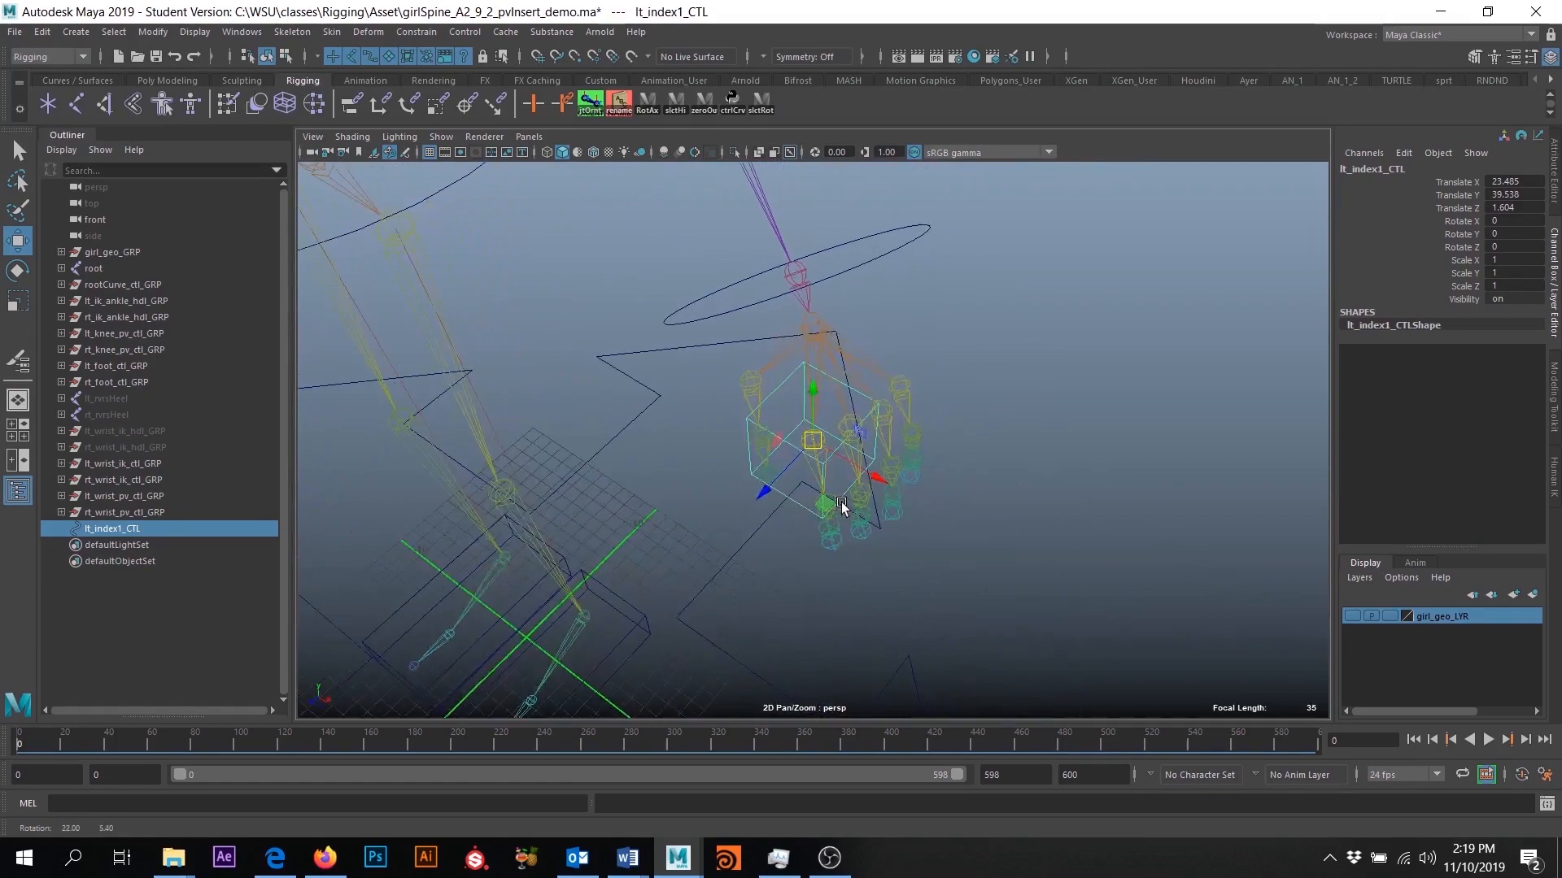
alt+drag(943, 467, 809, 444)
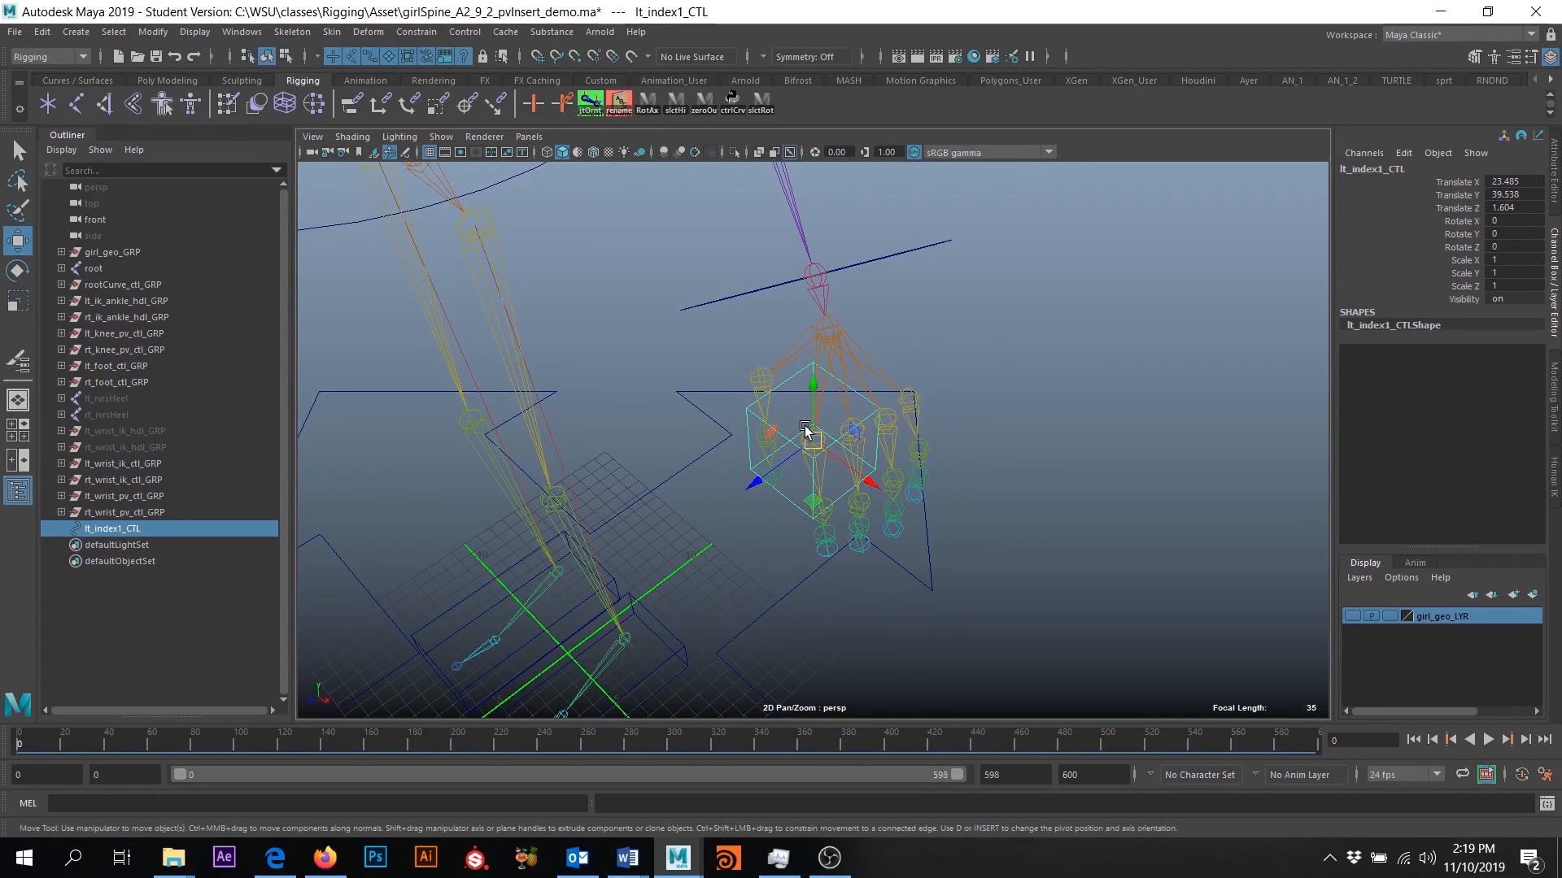
click(17, 148)
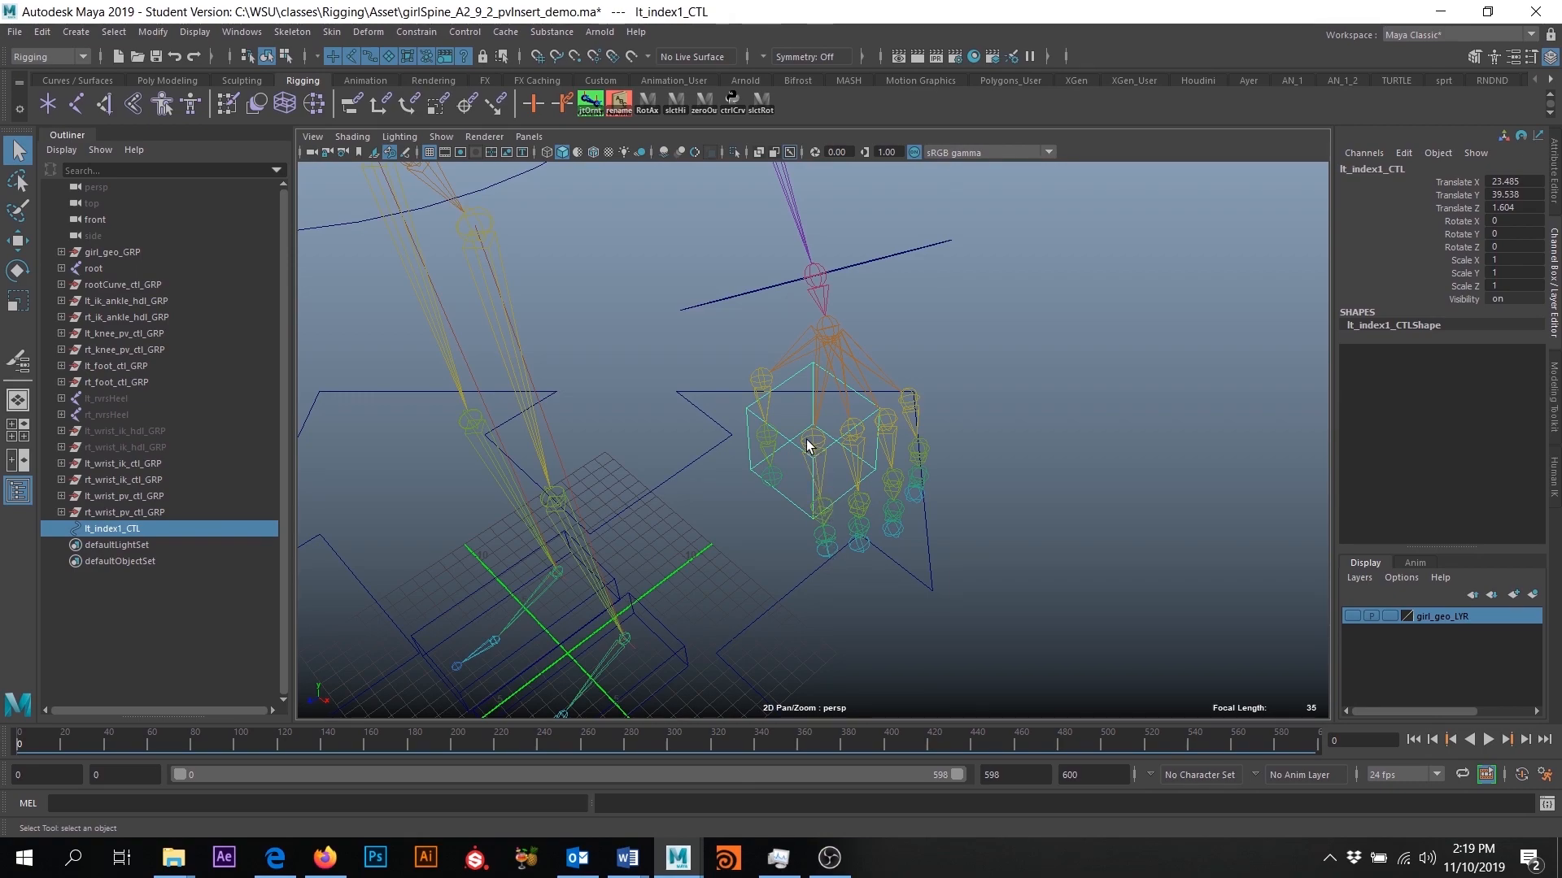
alt+drag(789, 507, 858, 519)
alt+drag(887, 427, 1066, 607)
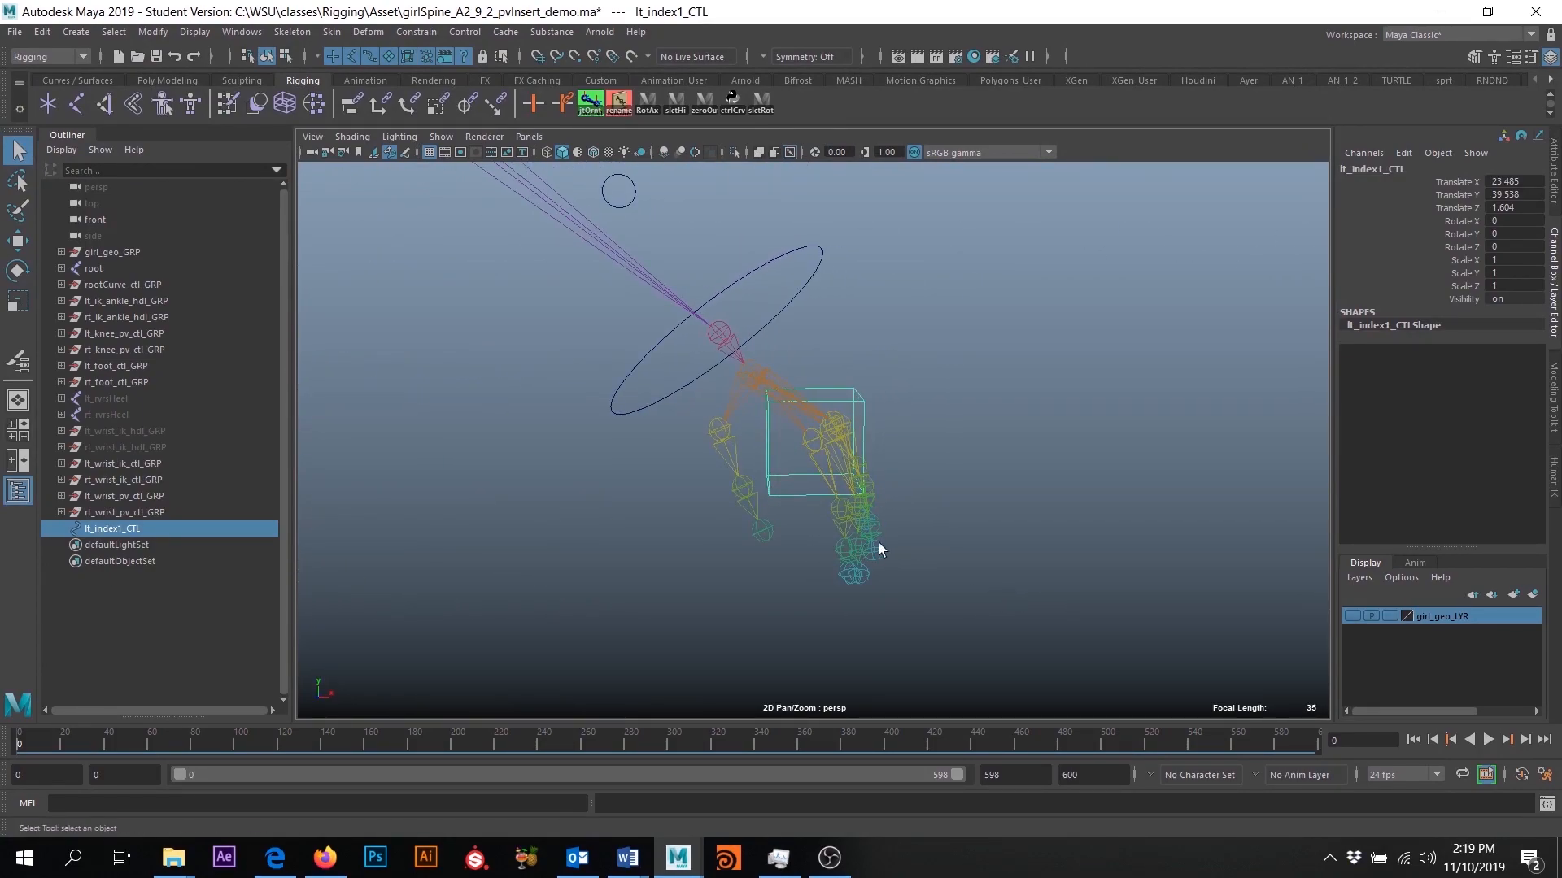
alt+drag(915, 456, 823, 477)
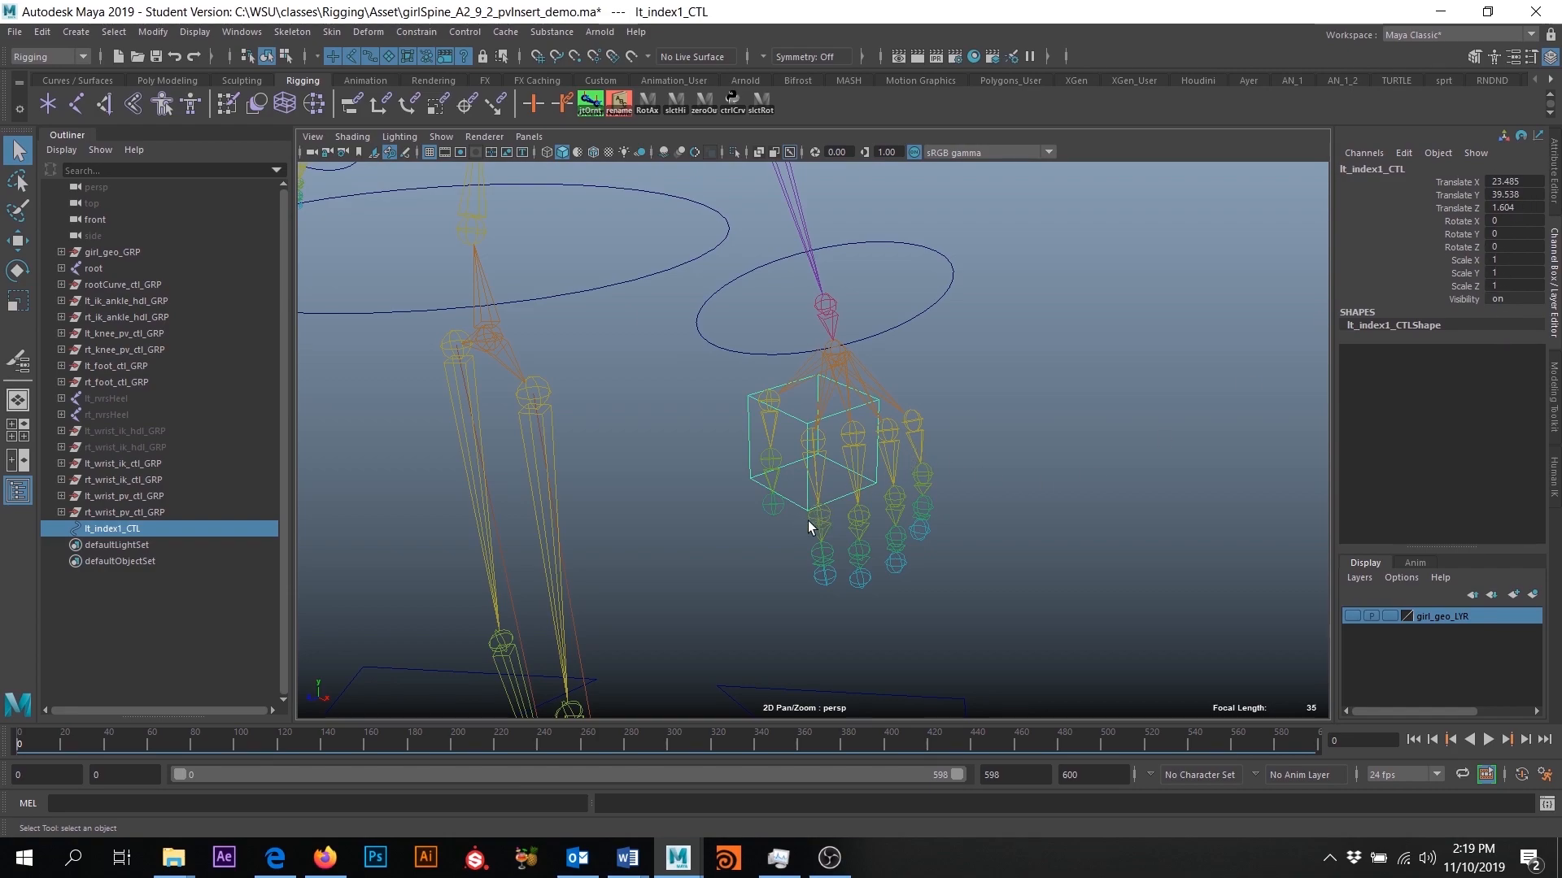
alt+drag(802, 566, 742, 574)
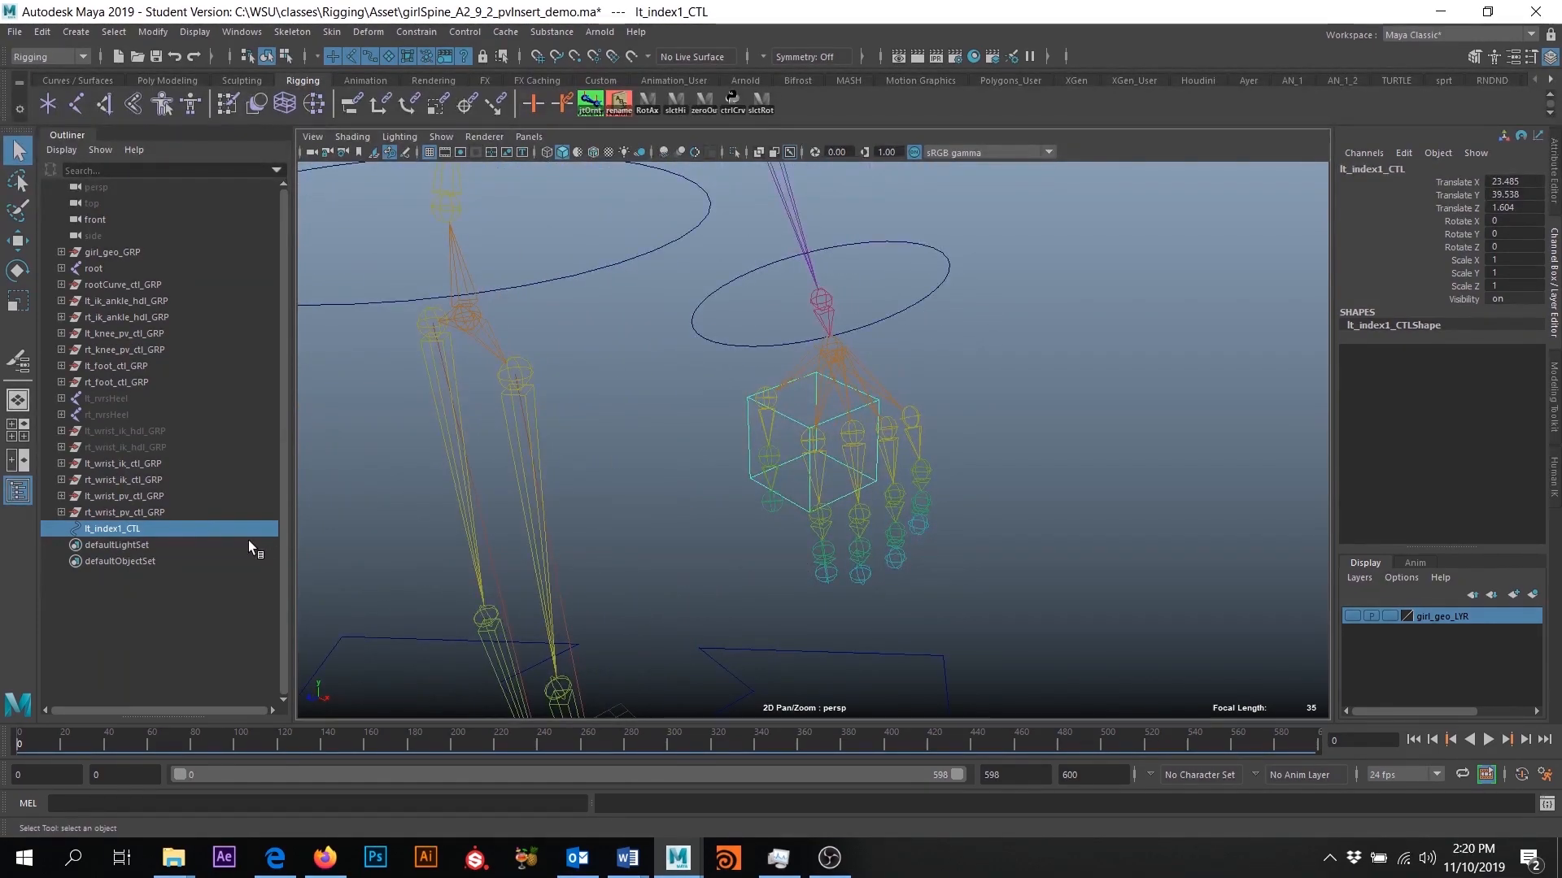
- Group lt_index1_CTL under a new parent group and name it lt_wrist_pv_C
key(ctrl+g)
double_click(123, 529)
text(lt_wrist_pv_CTL)
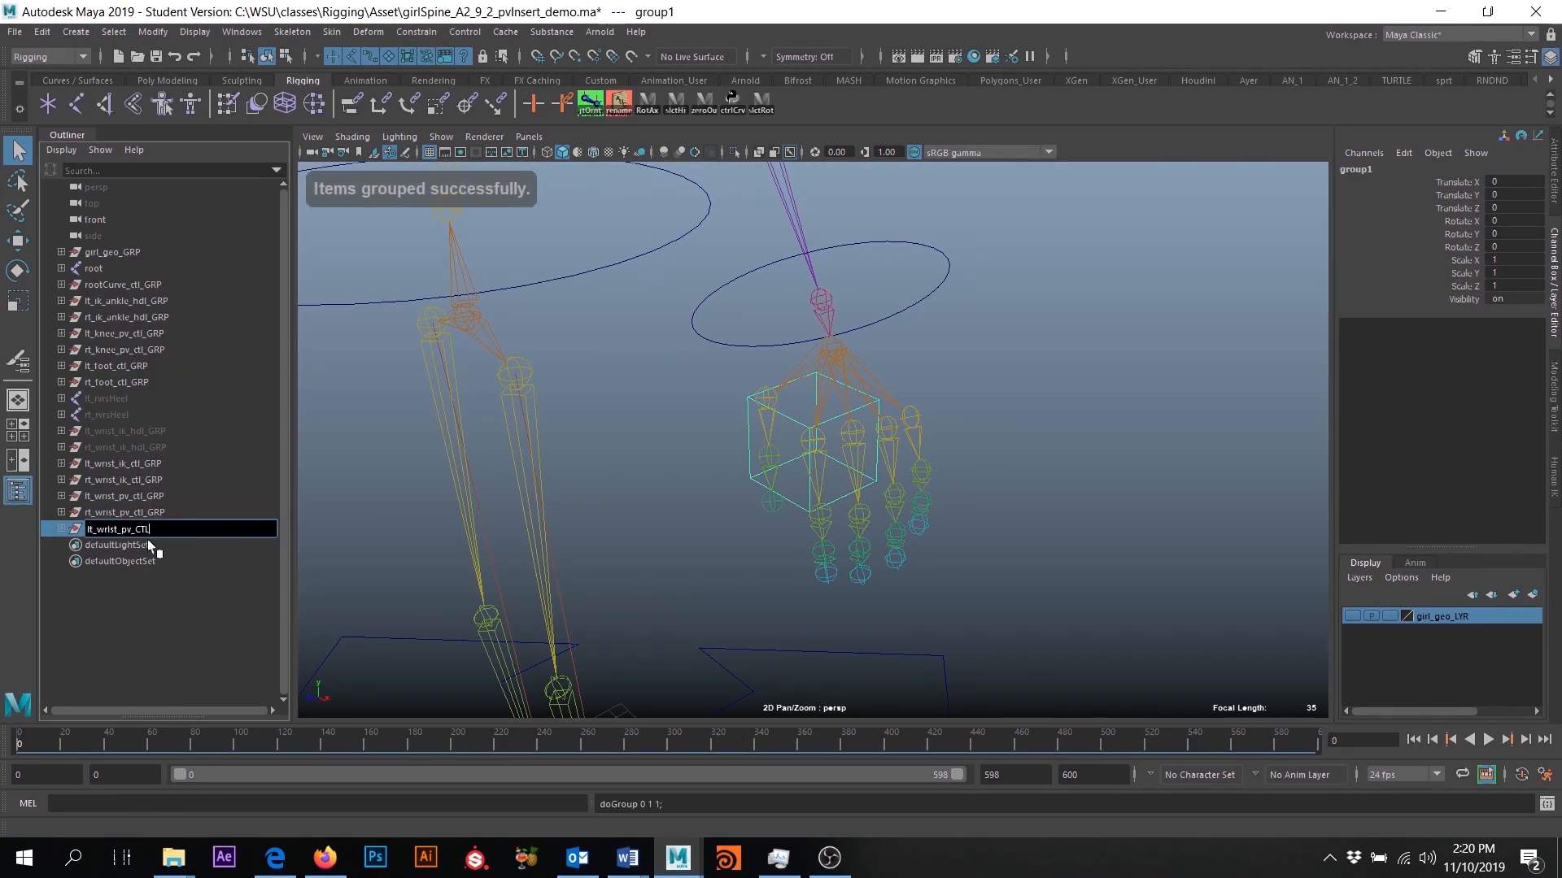
key(BackSpace)
key(BackSpace)
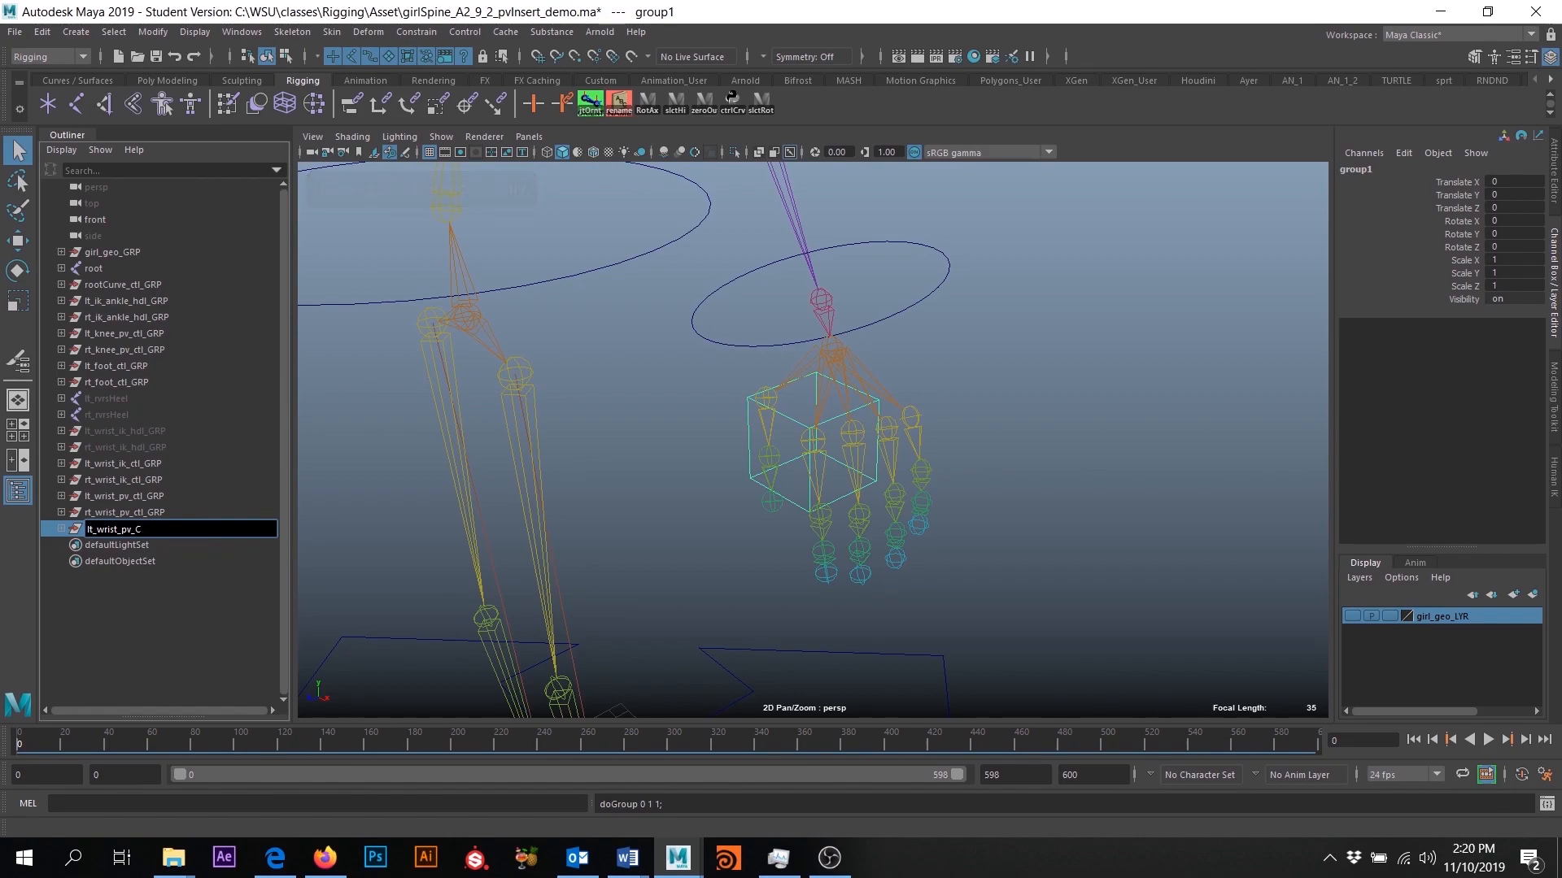
key(Return)
- Rename the cube control's parent group as lt_index1_ctl_GRP, reusing the control's own name
click(61, 529)
double_click(114, 545)
key(ctrl+c)
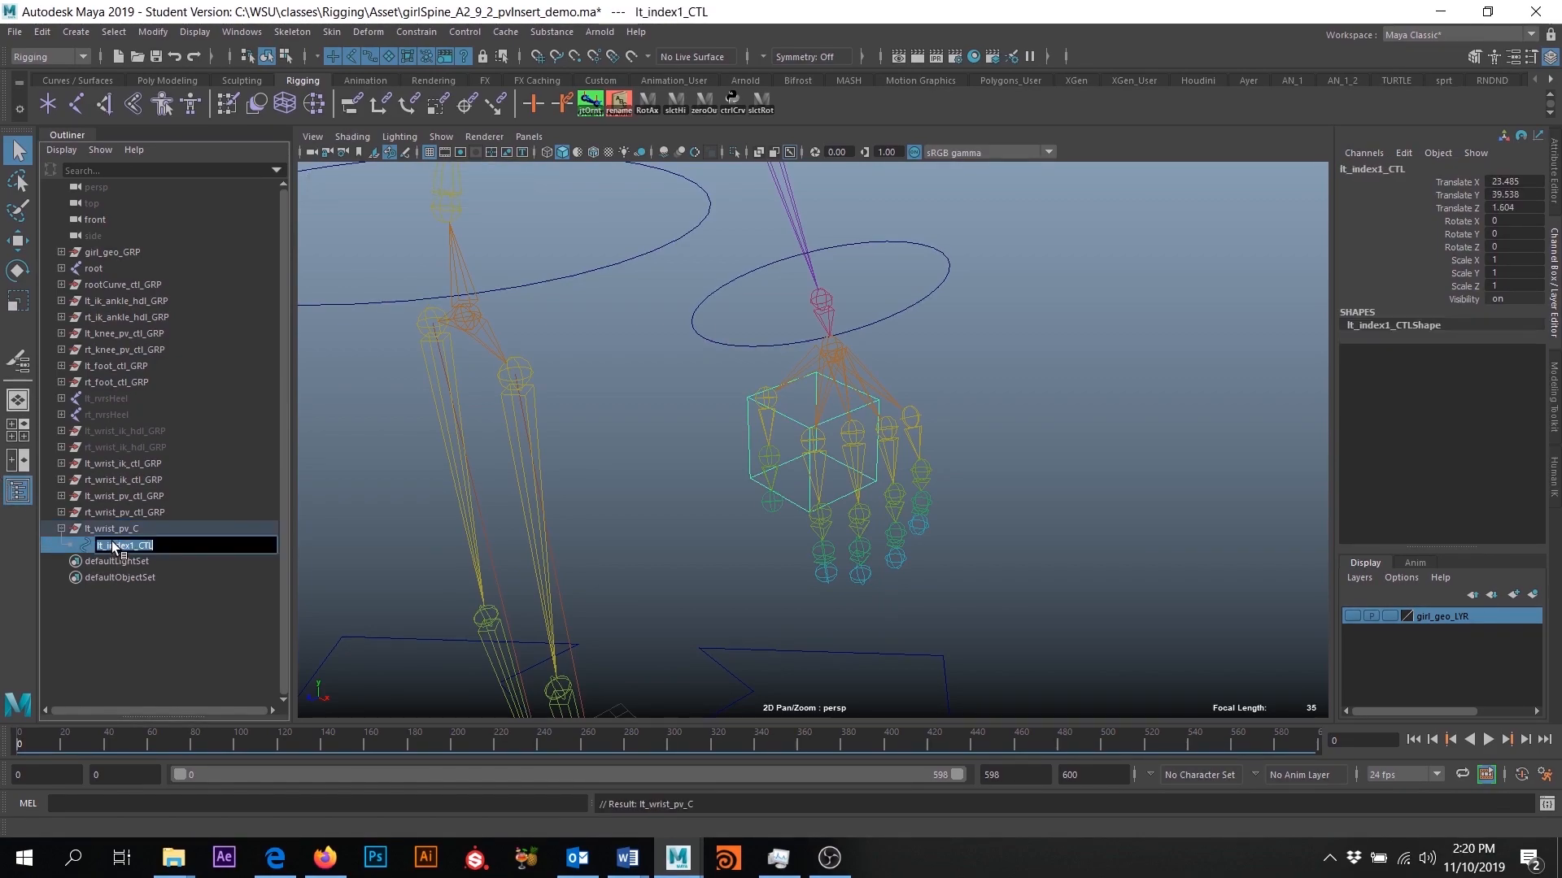
double_click(135, 529)
key(ctrl+v)
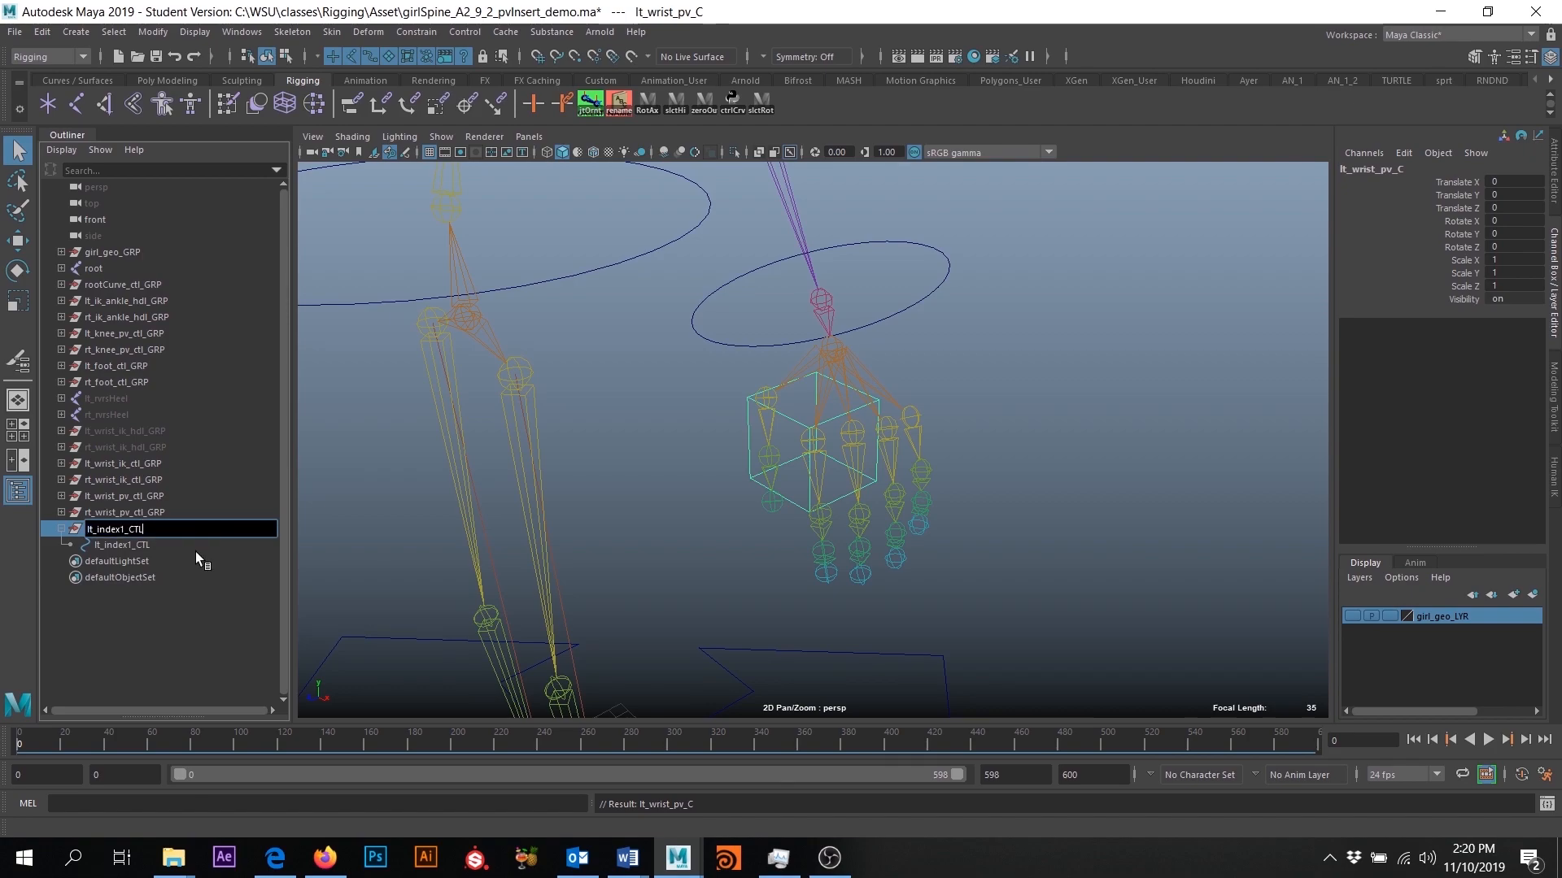
key(BackSpace)
key(BackSpace)
key(BackSpace)
text(c)
key(Return)
- Center the pivot of lt_index1_ctl_GRP on the cube control
alt+drag(554, 437, 738, 561)
click(17, 240)
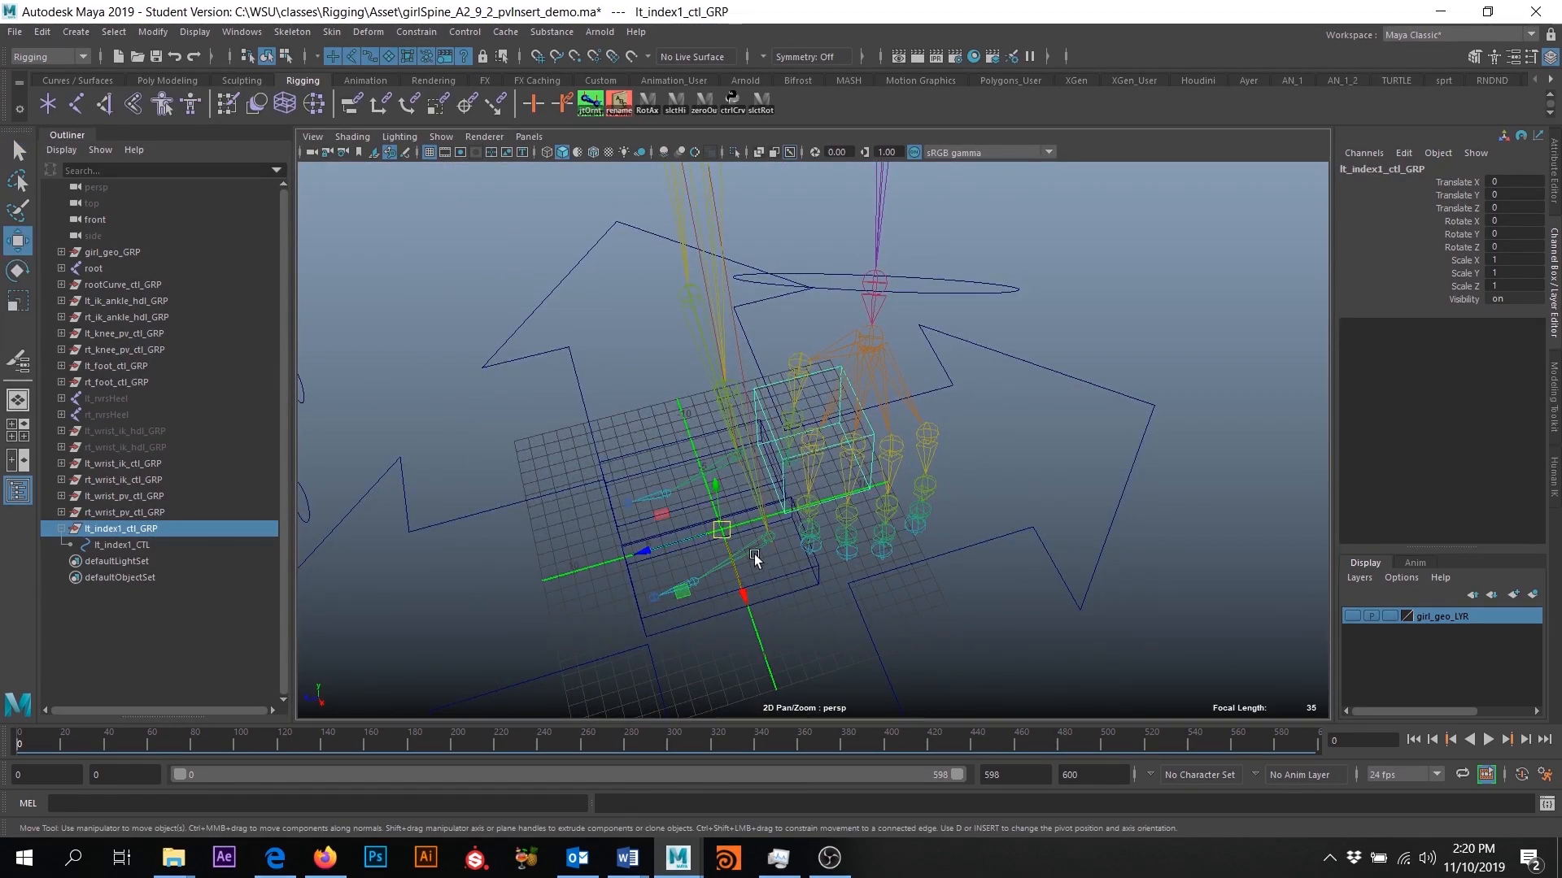
key(f)
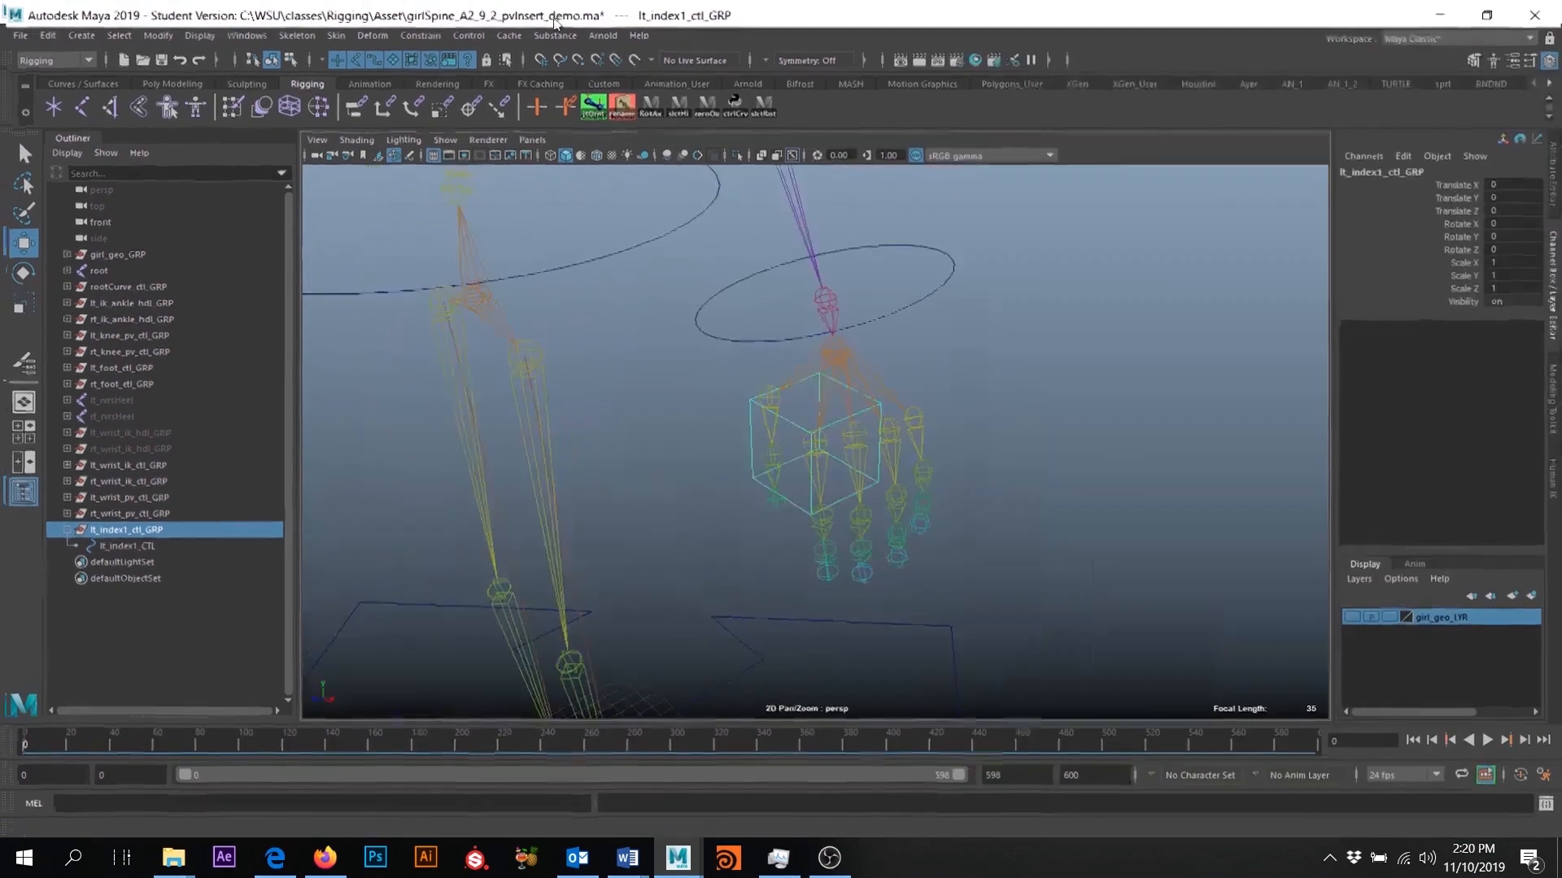
click(157, 35)
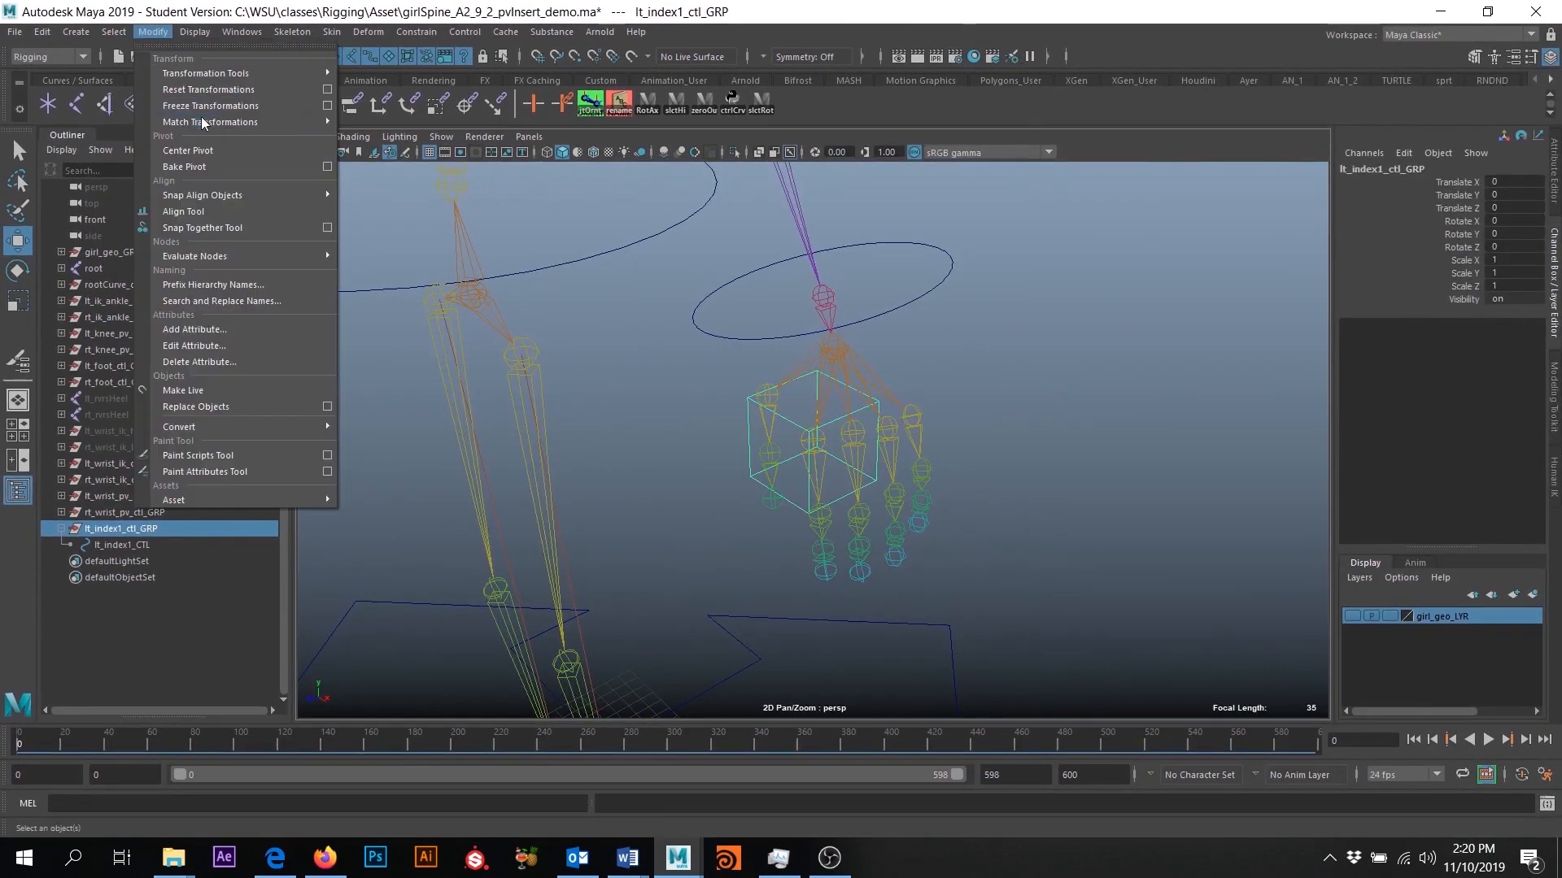
click(215, 150)
alt+drag(764, 497, 874, 480)
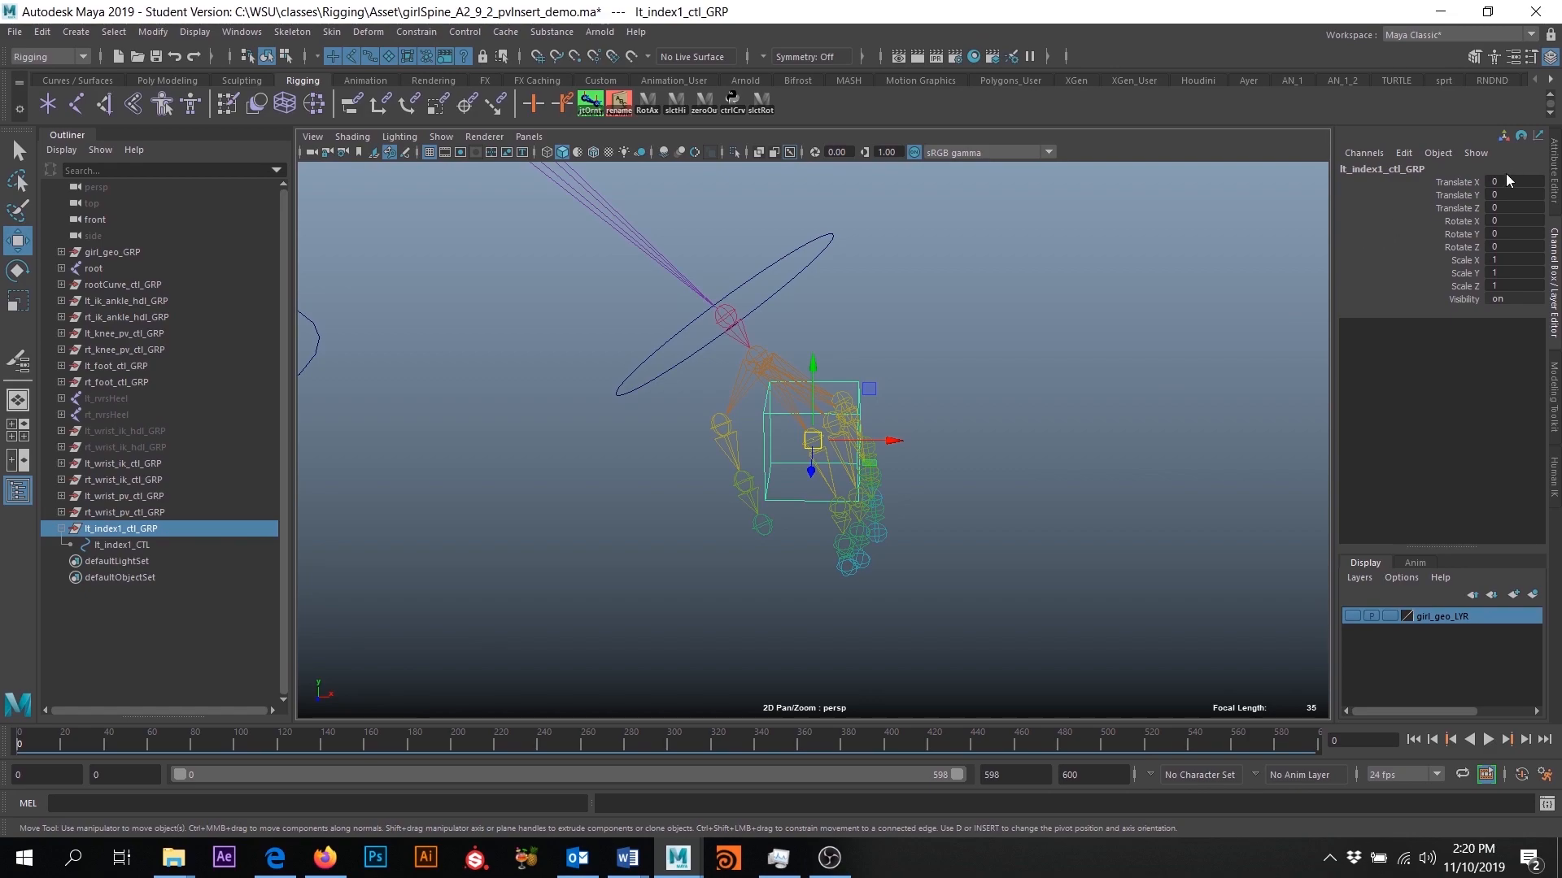
- Freeze the transformations of the cube control lt_index1_CTL
click(116, 544)
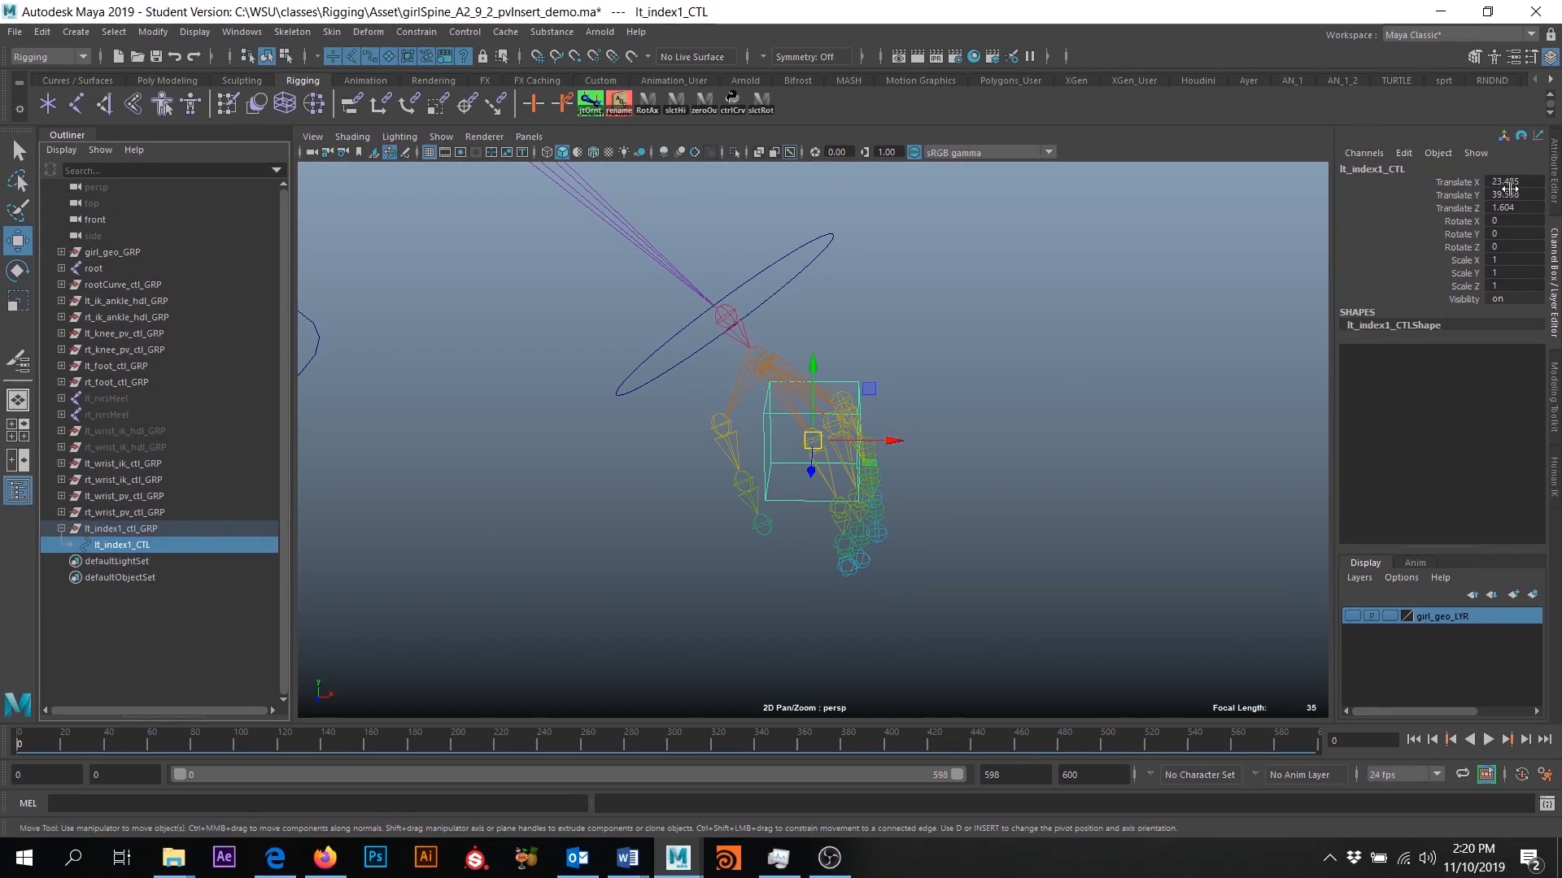
click(152, 32)
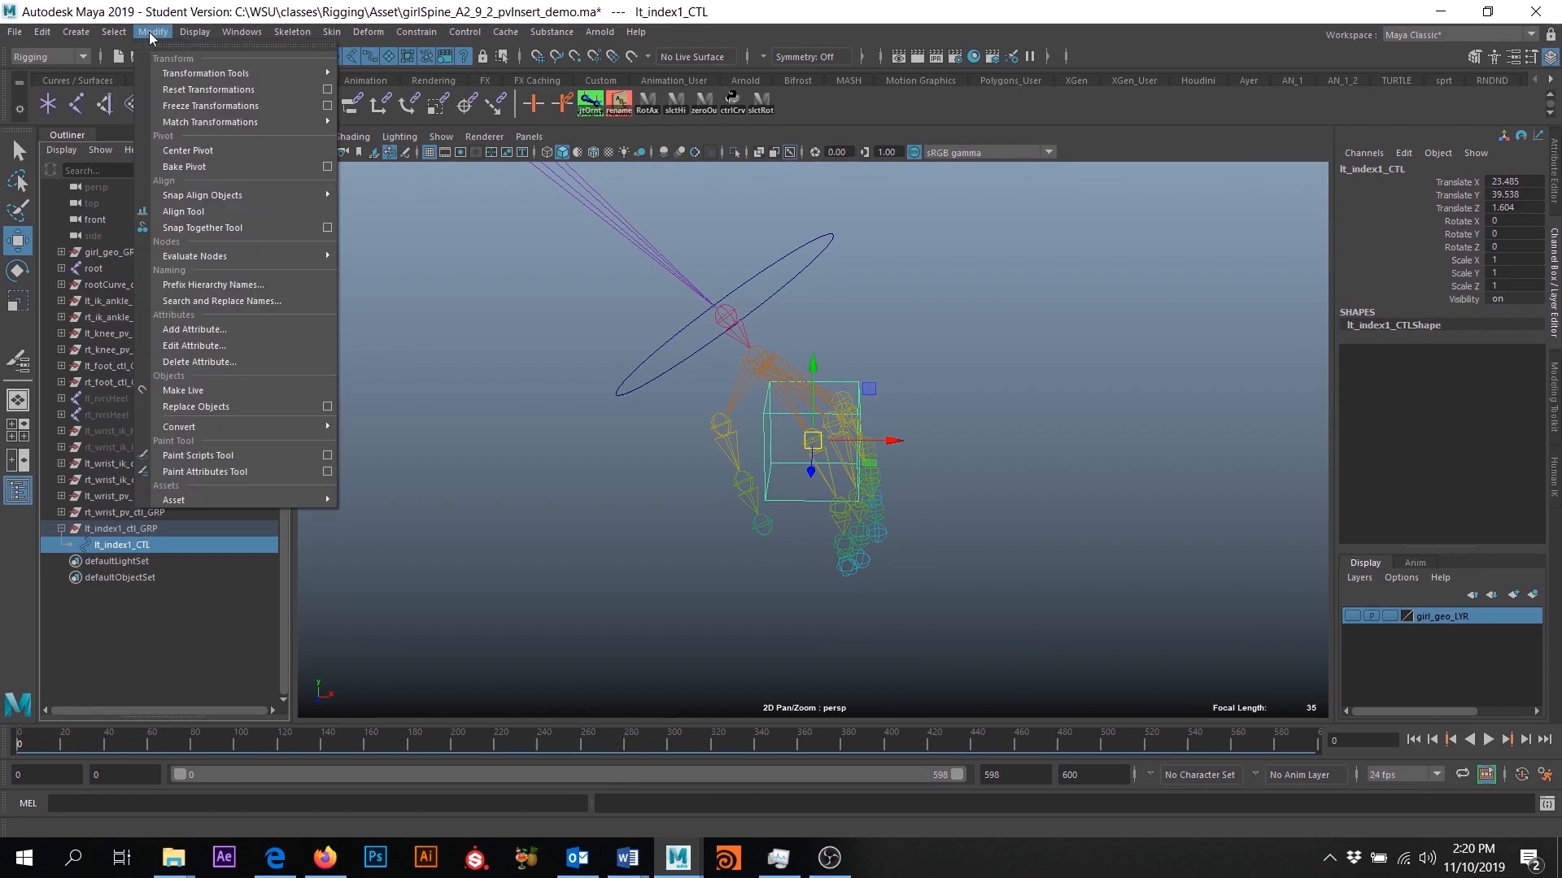
click(189, 107)
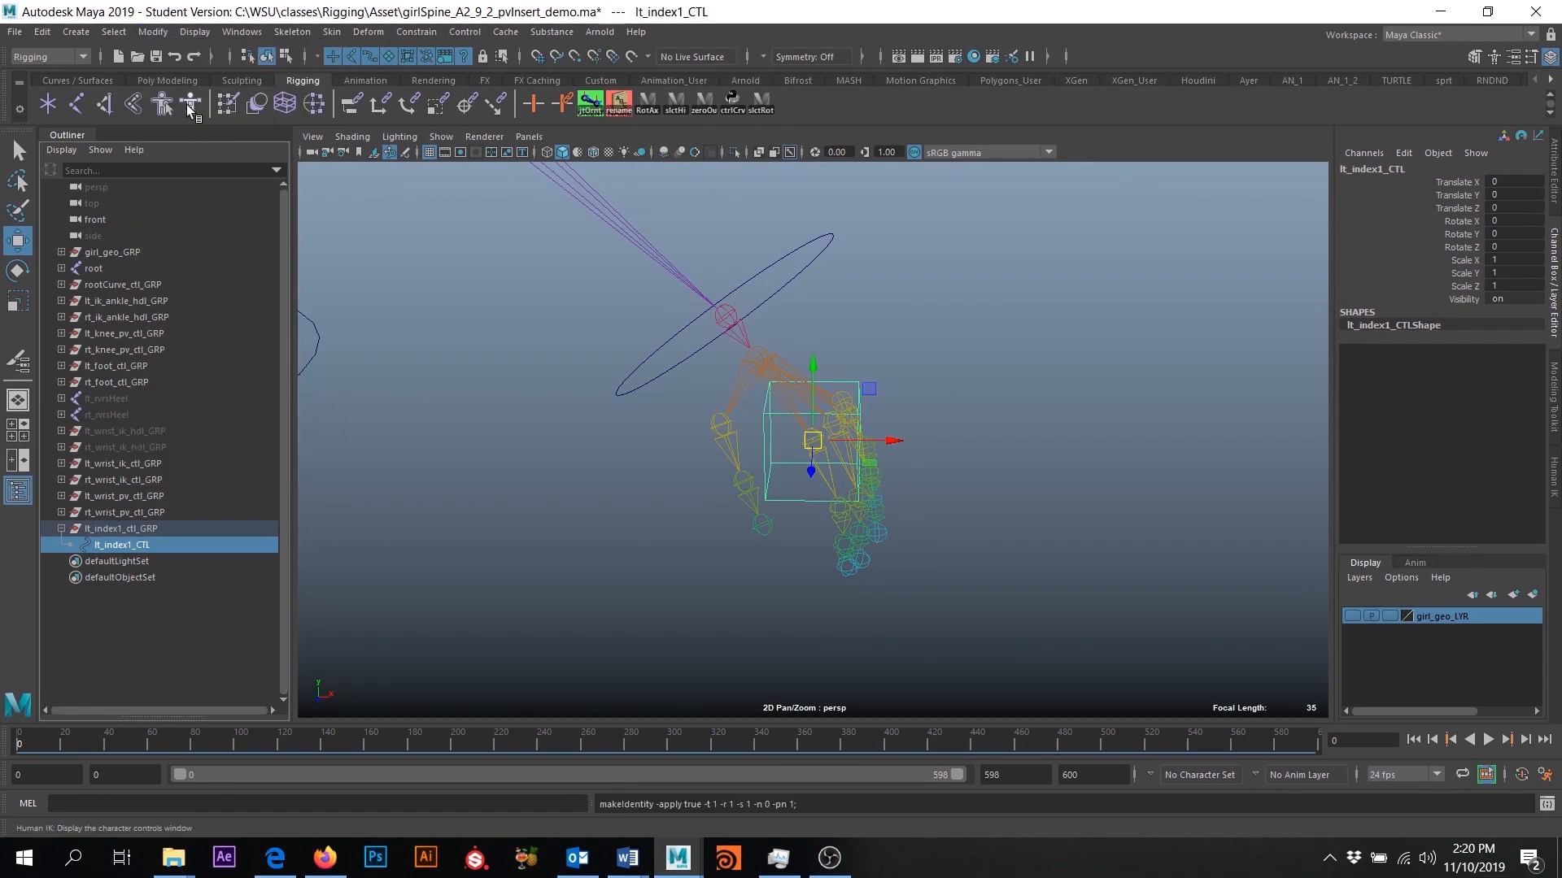
- Examine the channel values of lt_index1_CTL and its parent group, and compare the cube's orientation with the index finger joints from several angles
alt+drag(1080, 534, 944, 575)
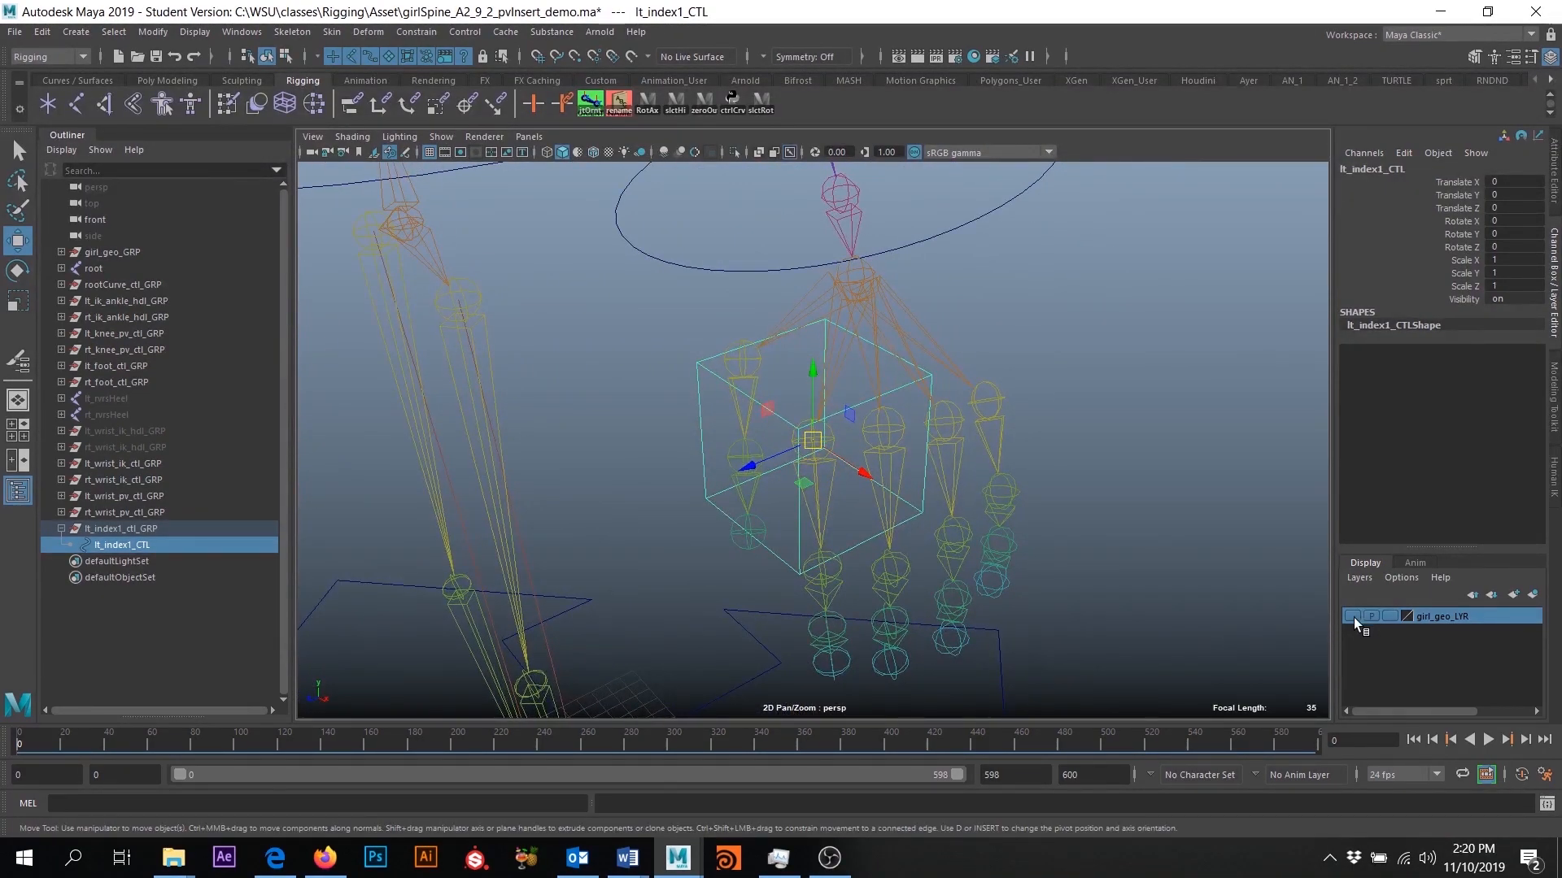
click(18, 151)
alt+drag(304, 256, 635, 358)
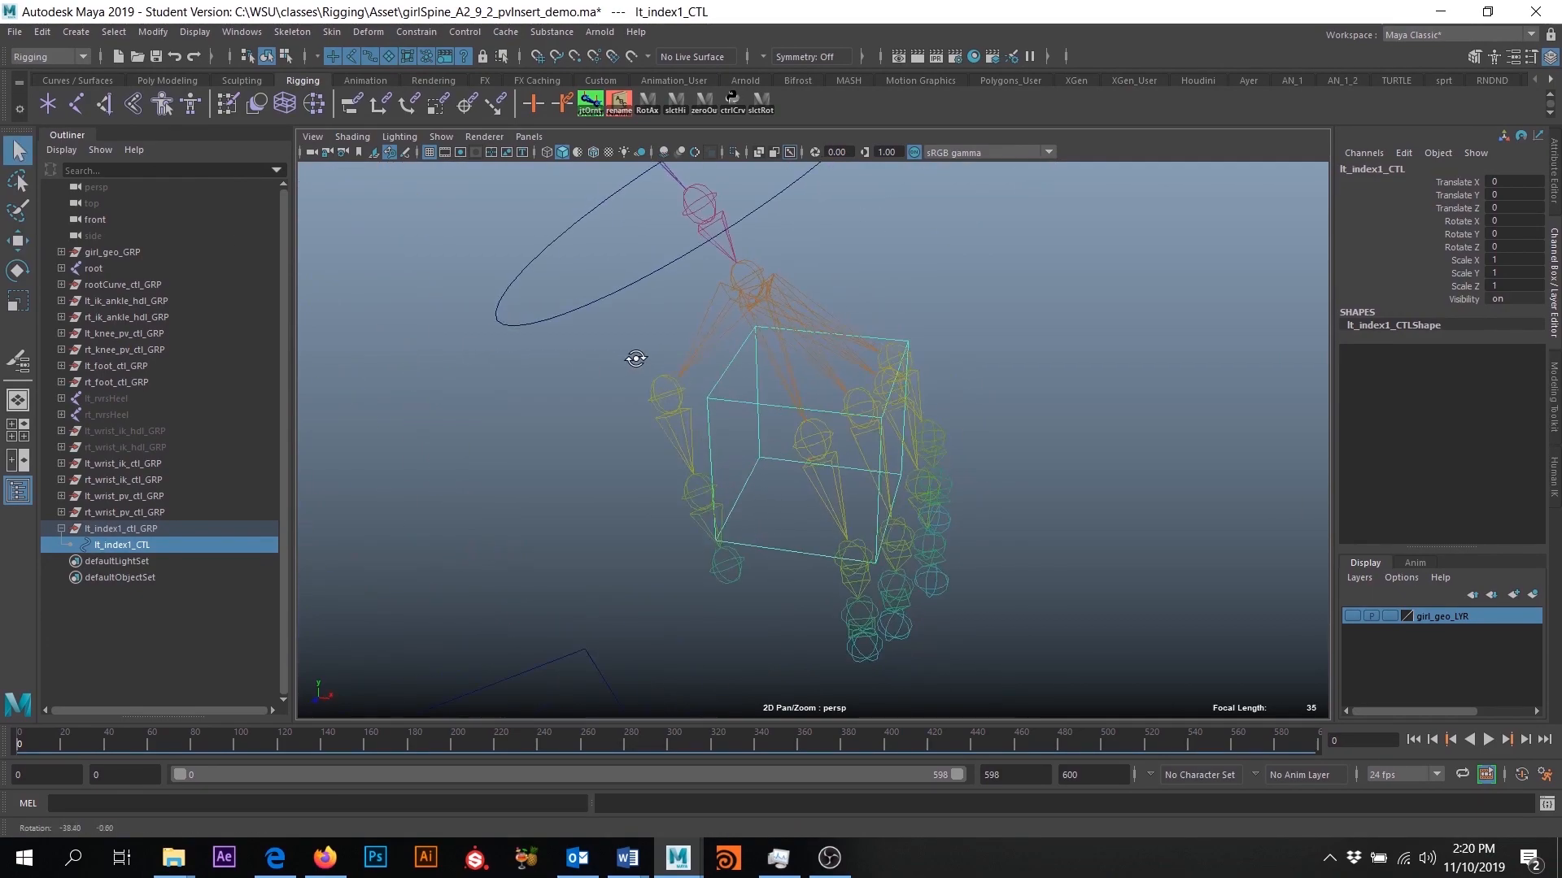
click(122, 529)
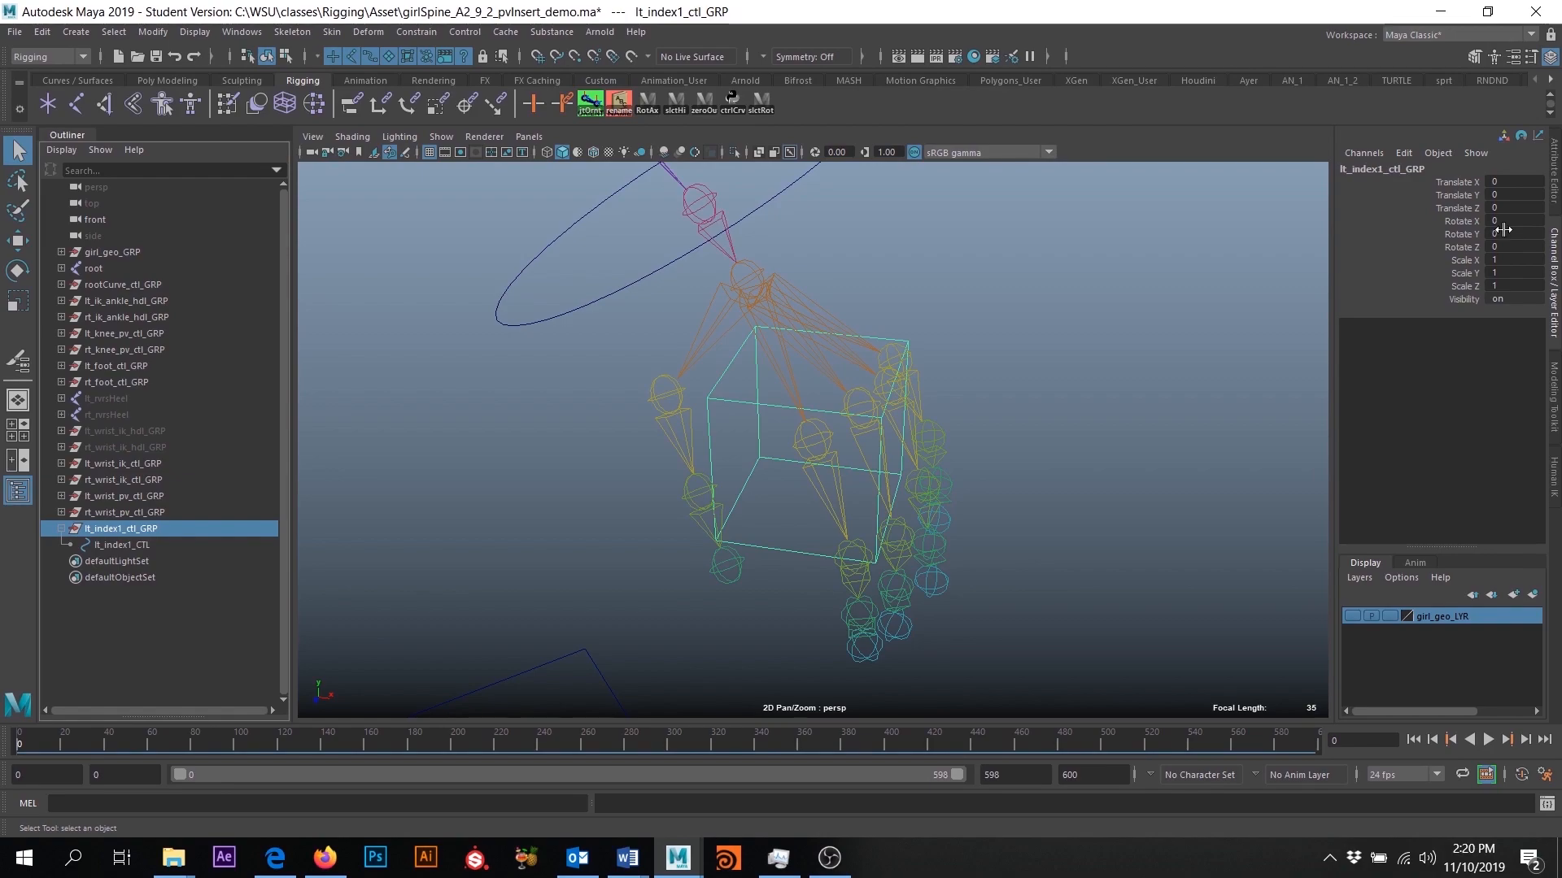
alt+drag(1163, 508, 979, 521)
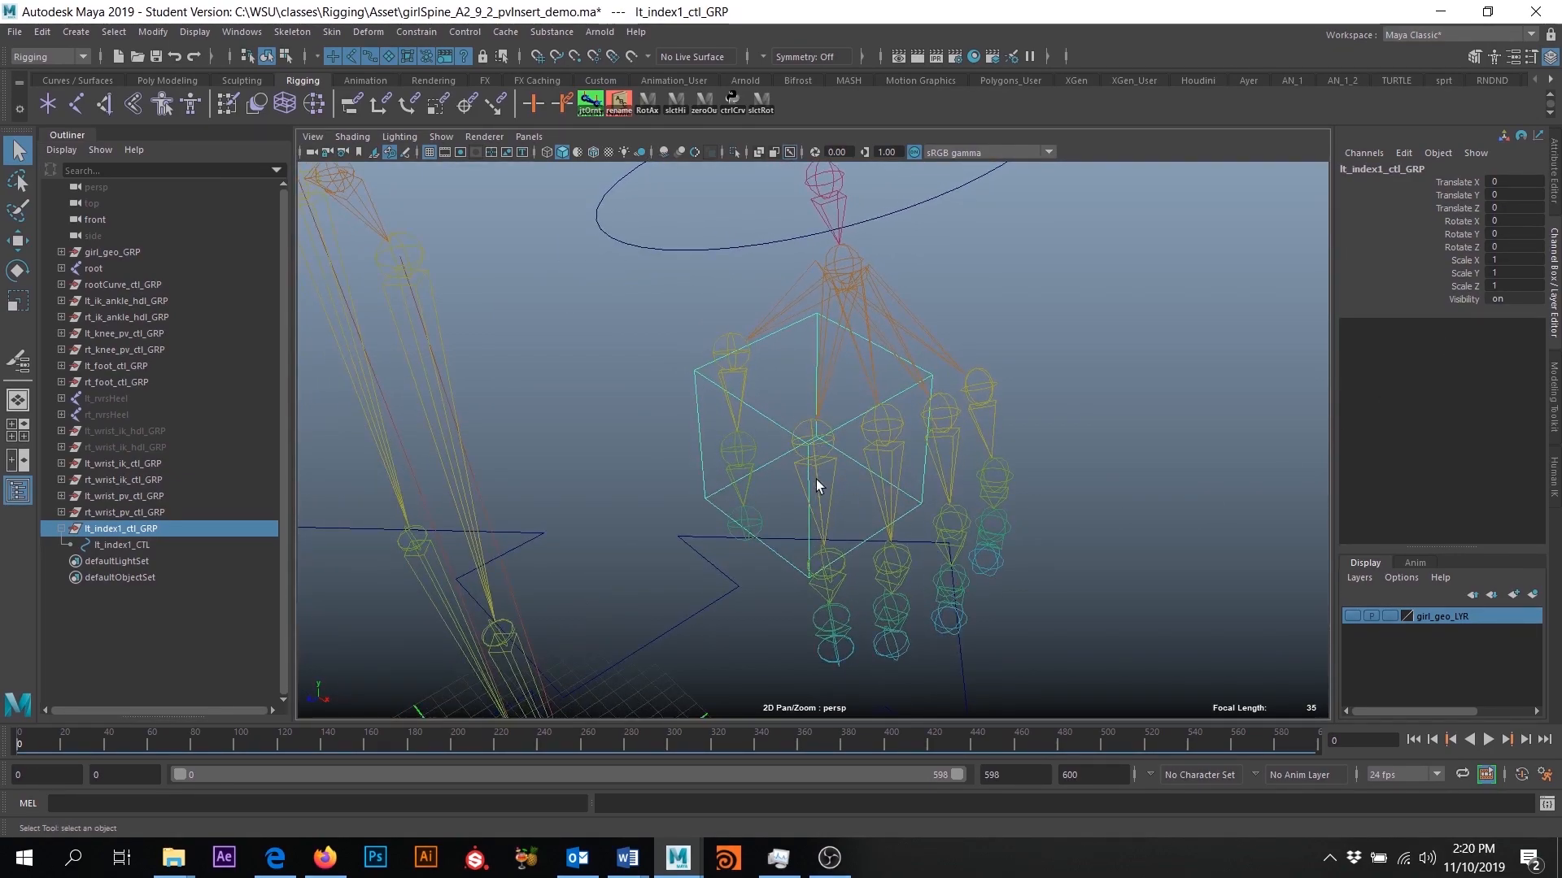
alt+drag(824, 486, 935, 480)
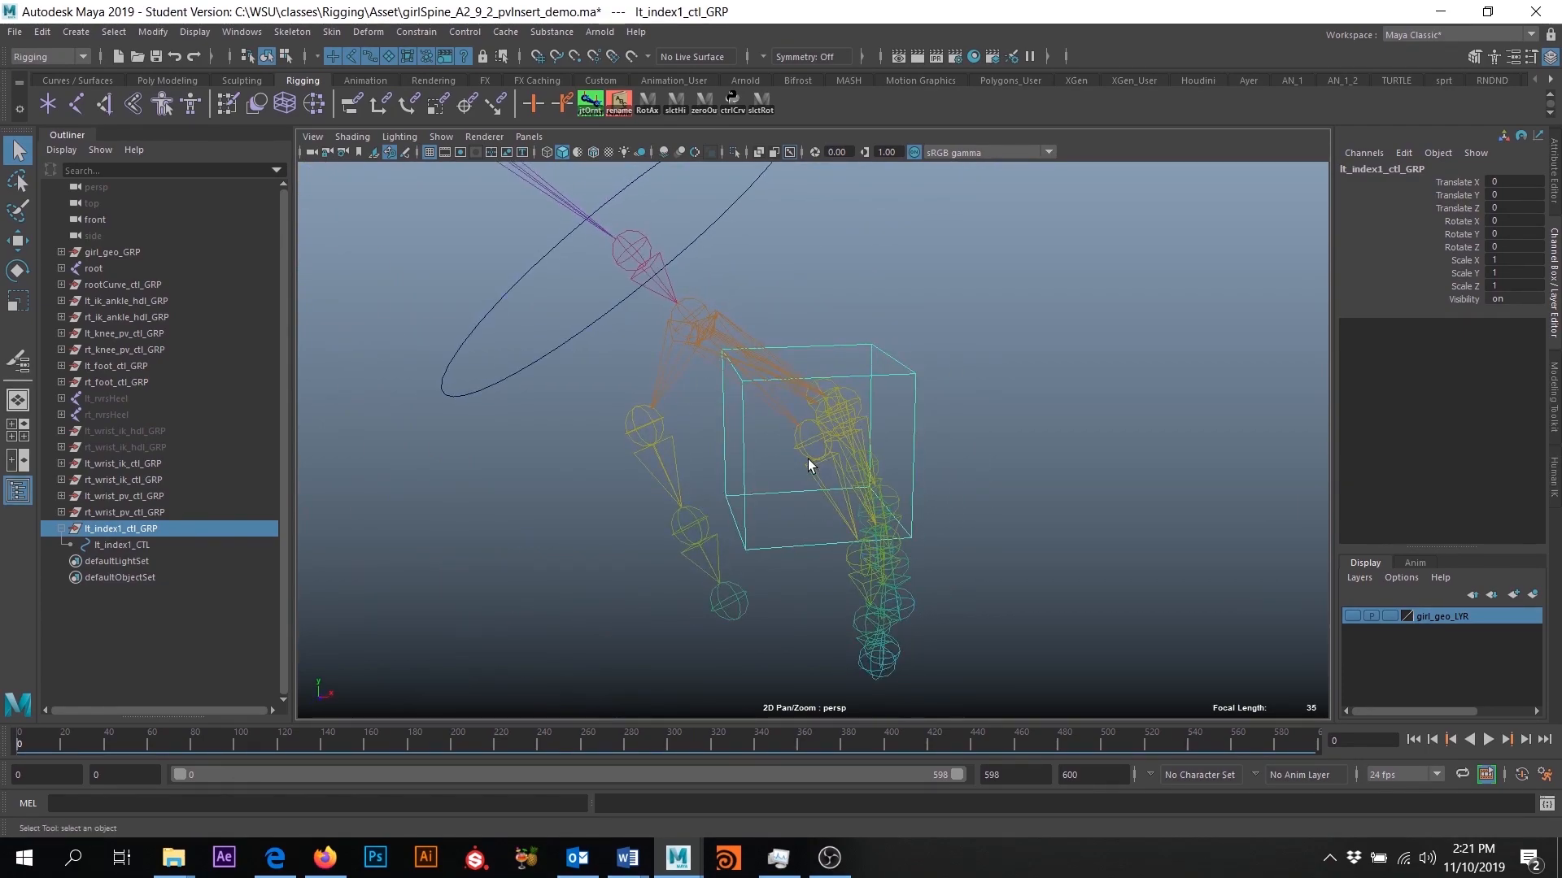
alt+drag(871, 553, 797, 544)
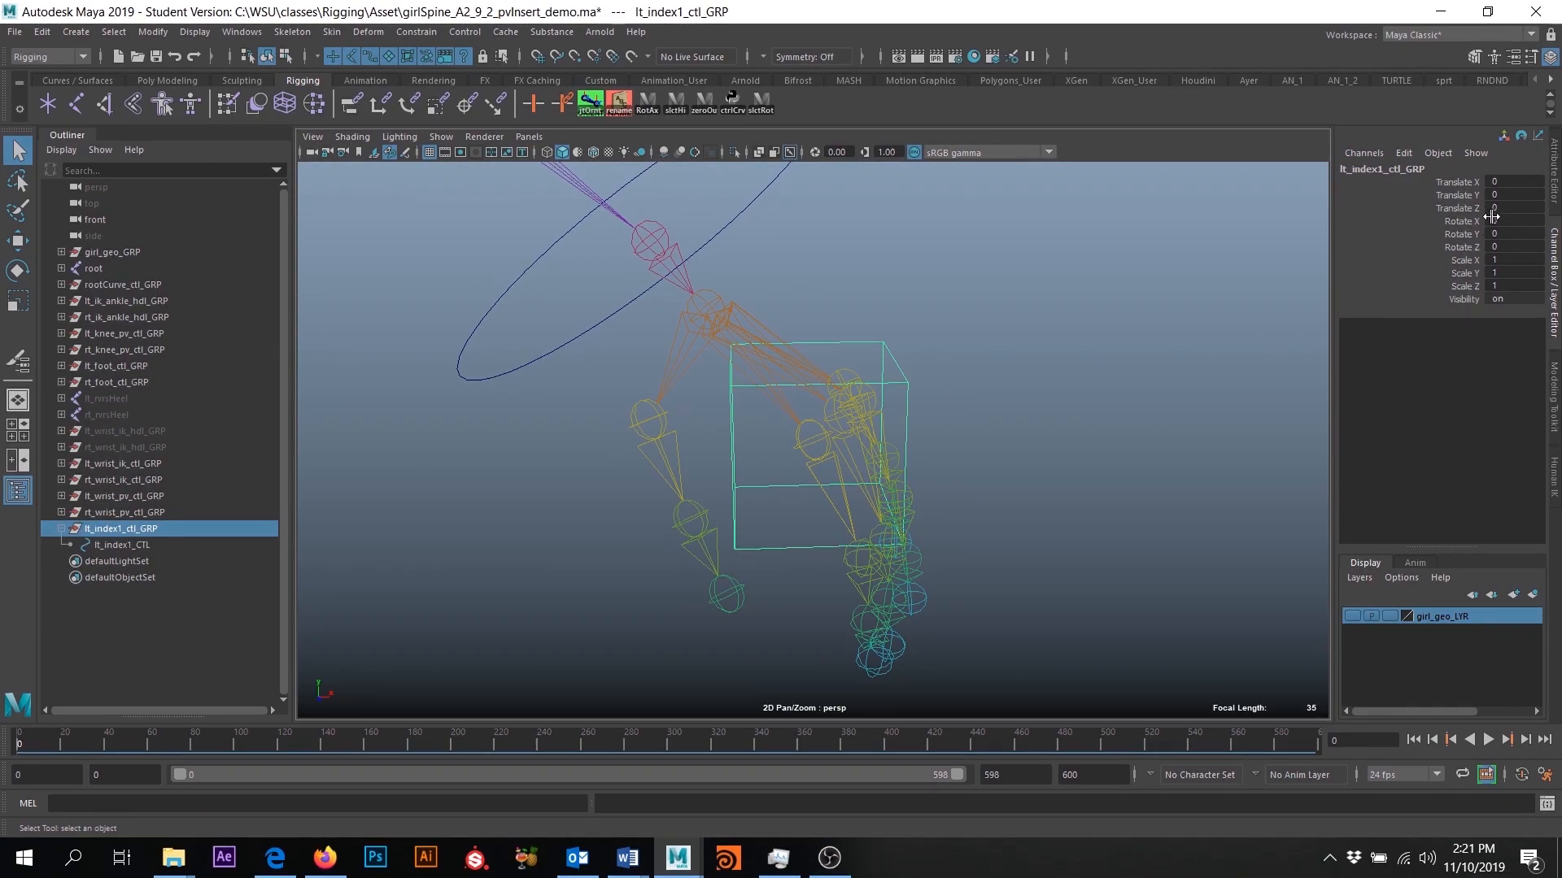
click(139, 546)
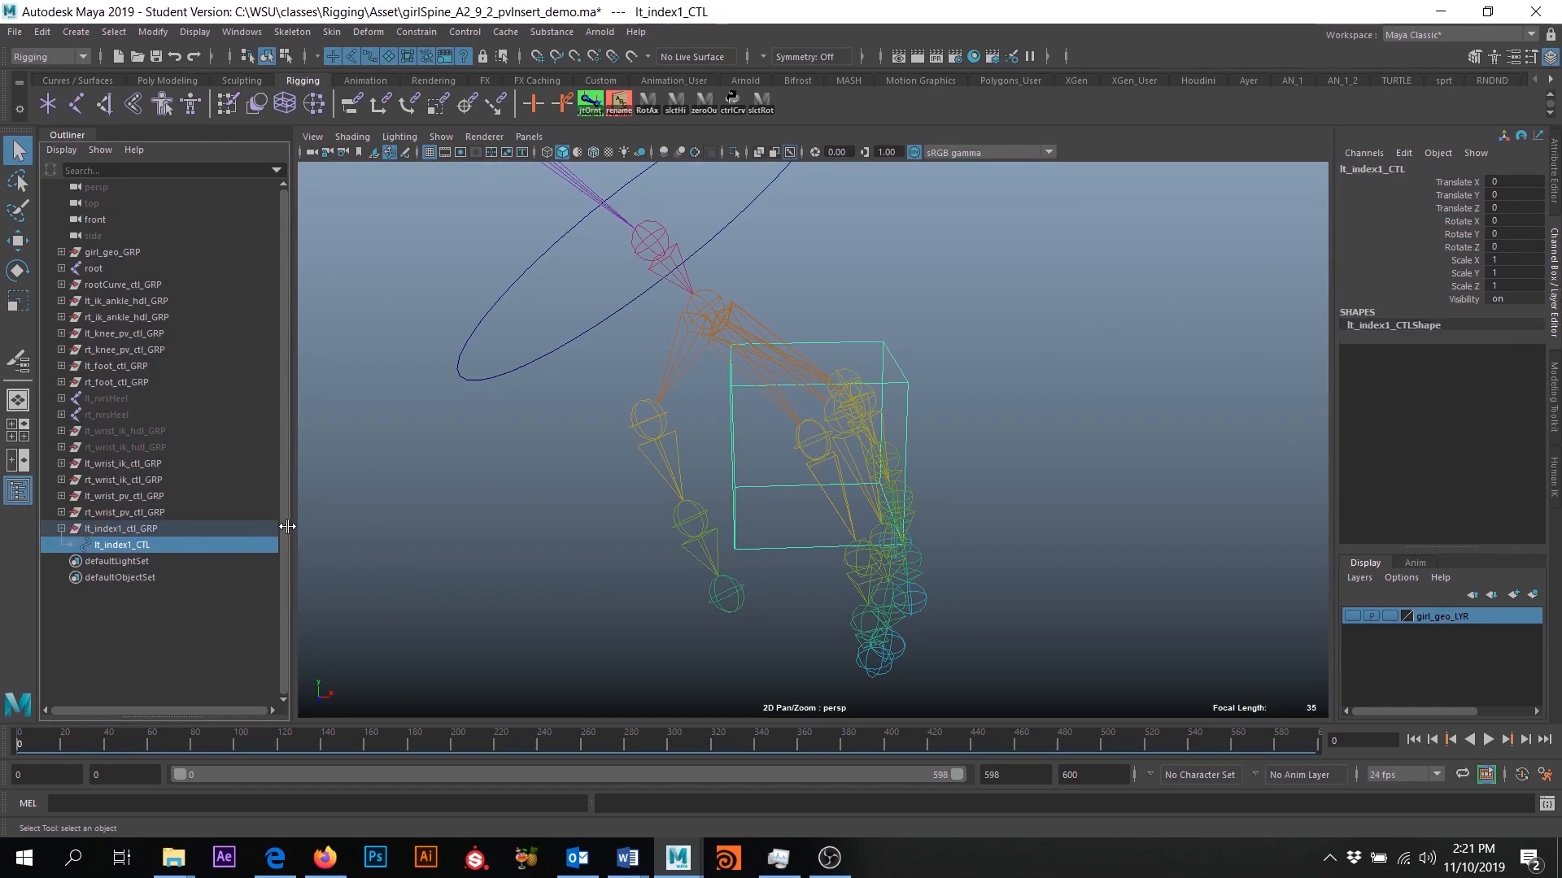
- Orient-constrain lt_index1_ctl_GRP to the lt_index1 joint on all axes, with Maintain offset turned off
click(1046, 434)
alt+drag(914, 494, 900, 481)
alt+right_drag(899, 481, 939, 561)
click(831, 450)
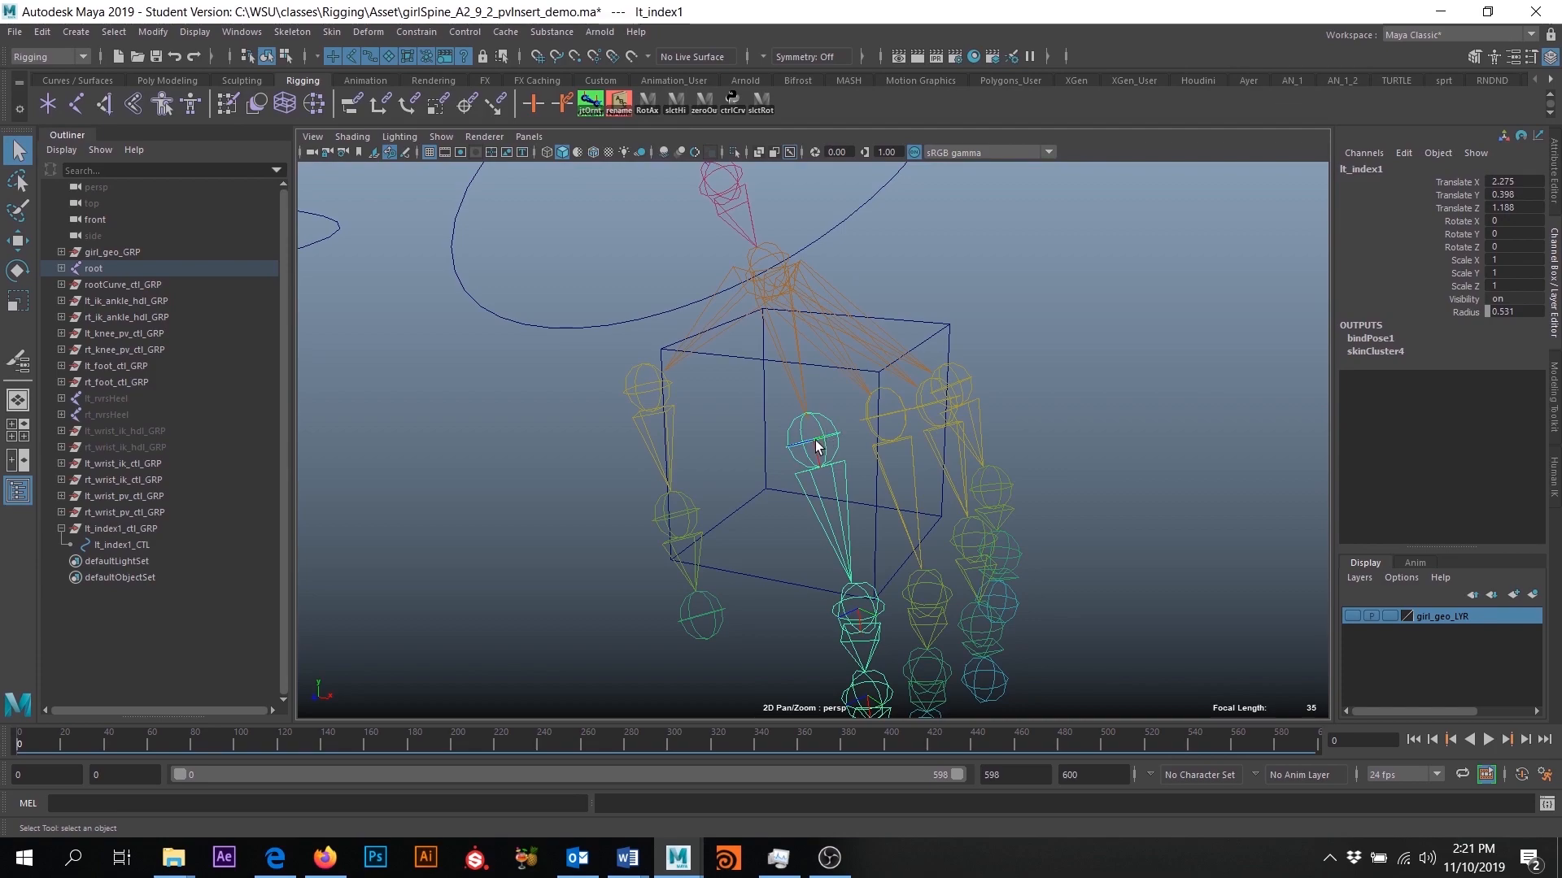
click(134, 529)
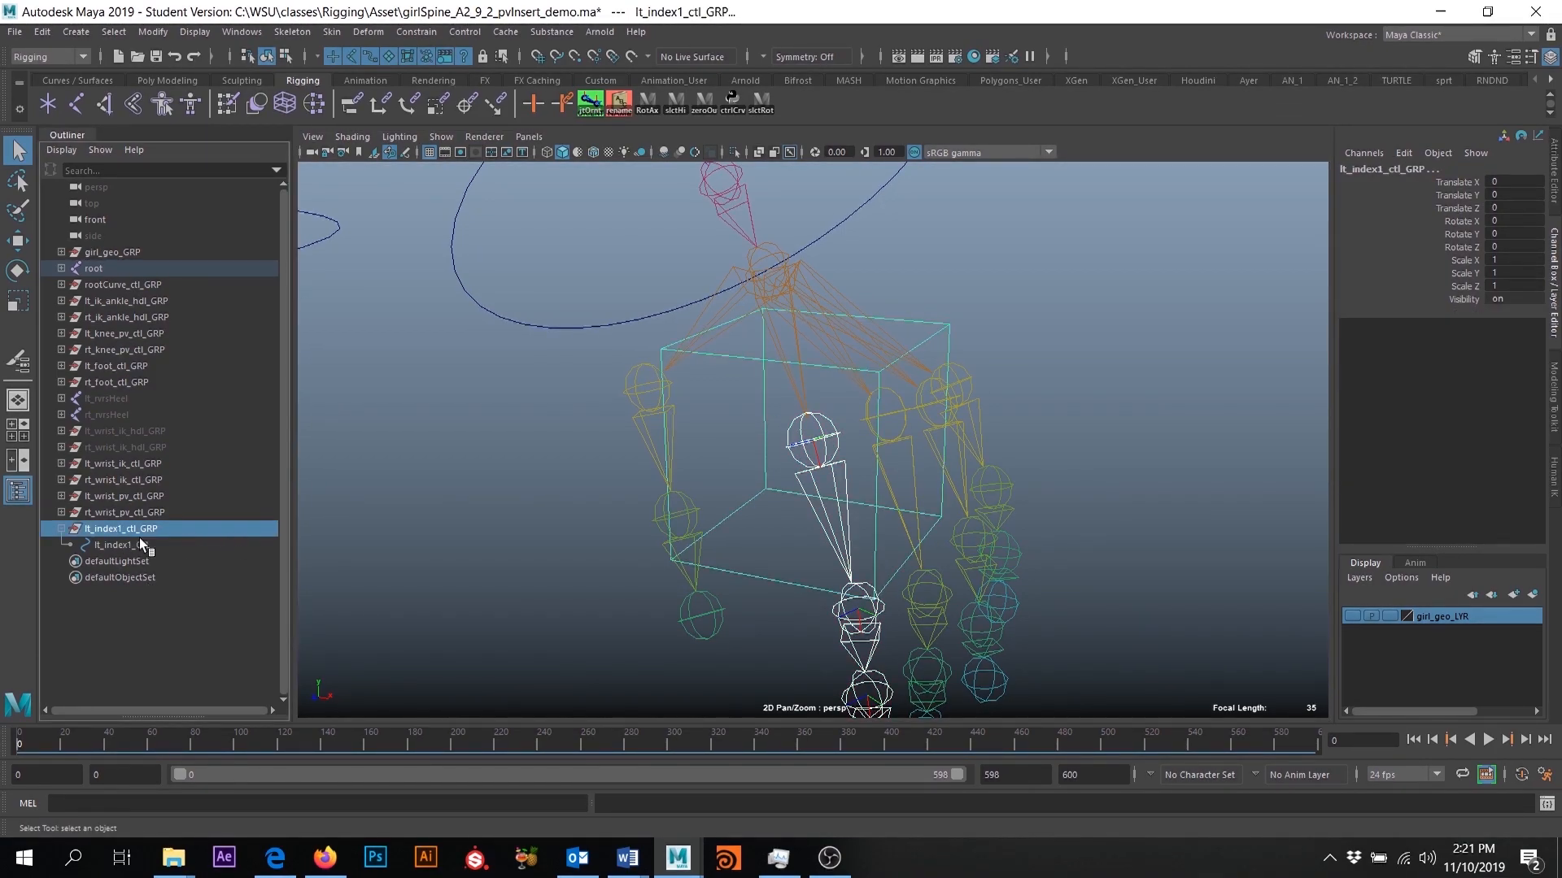
alt+drag(784, 389, 761, 399)
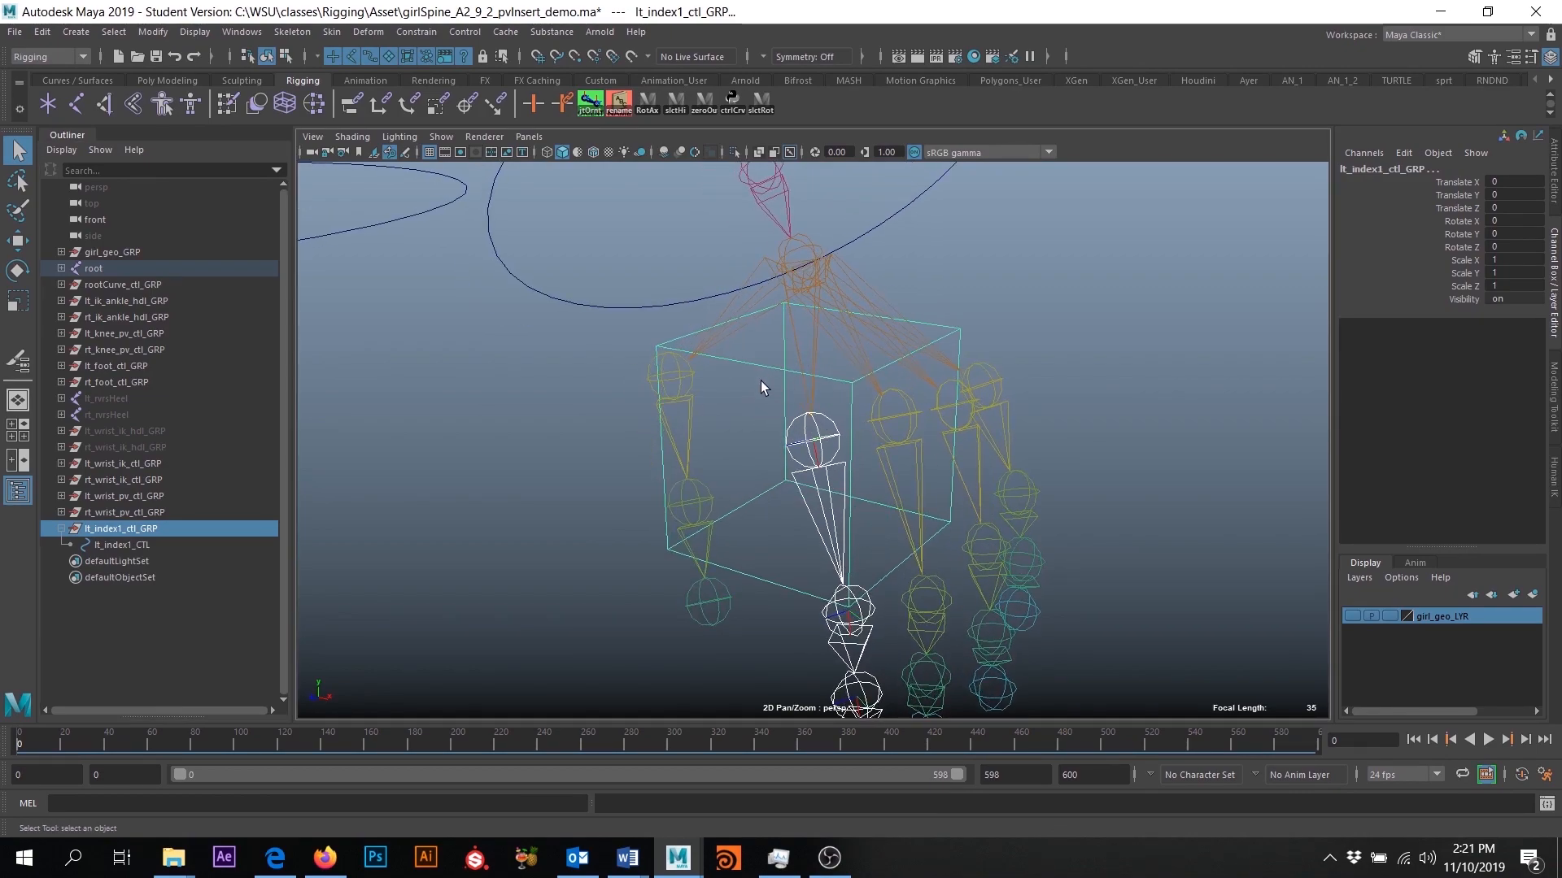
click(819, 438)
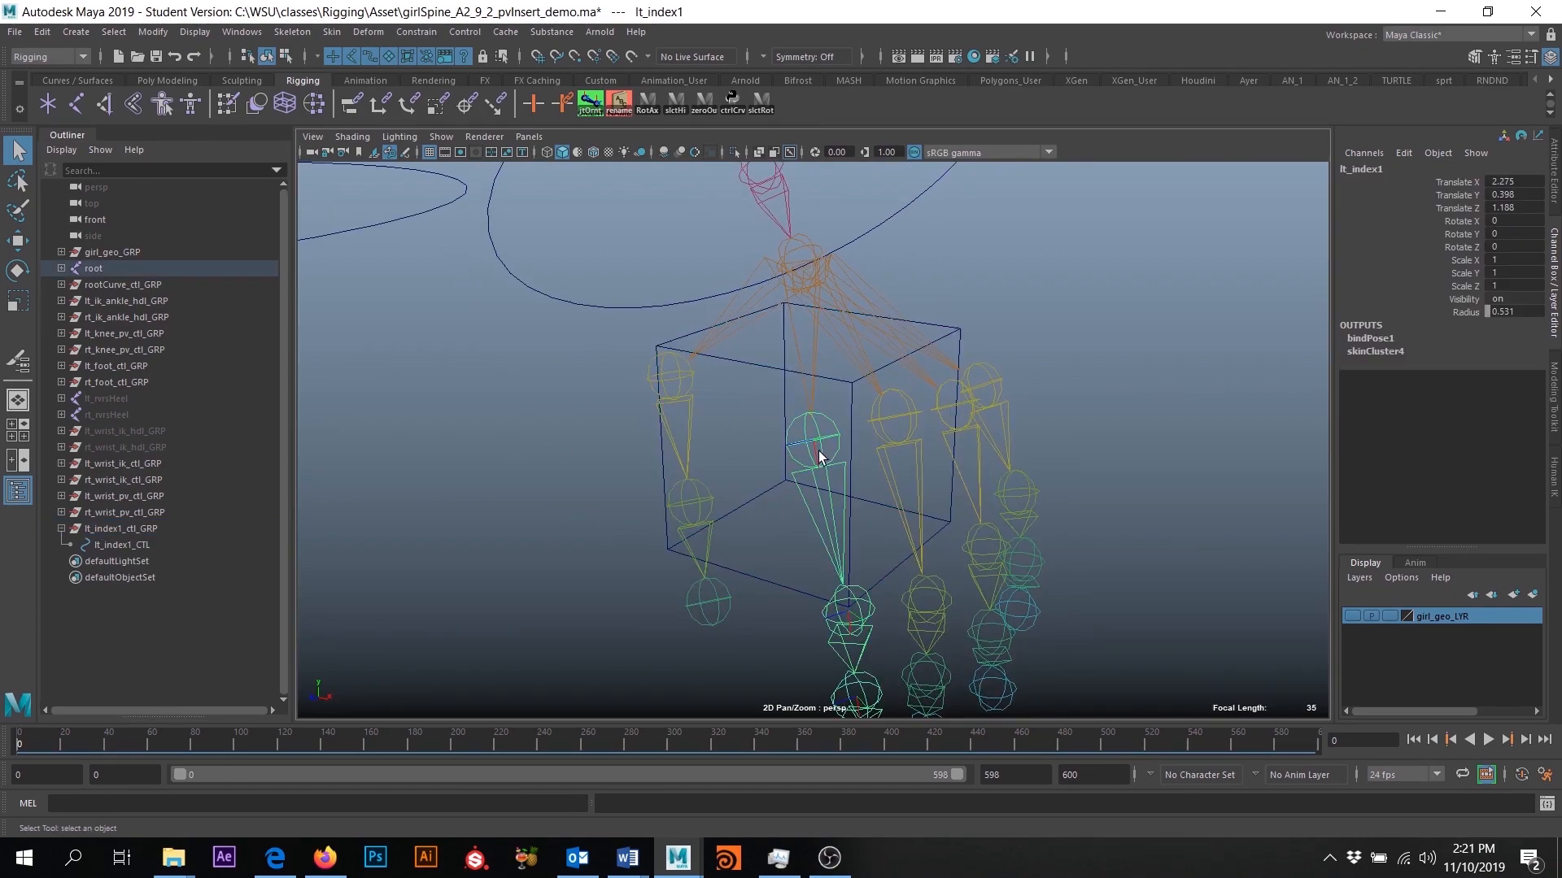
click(126, 529)
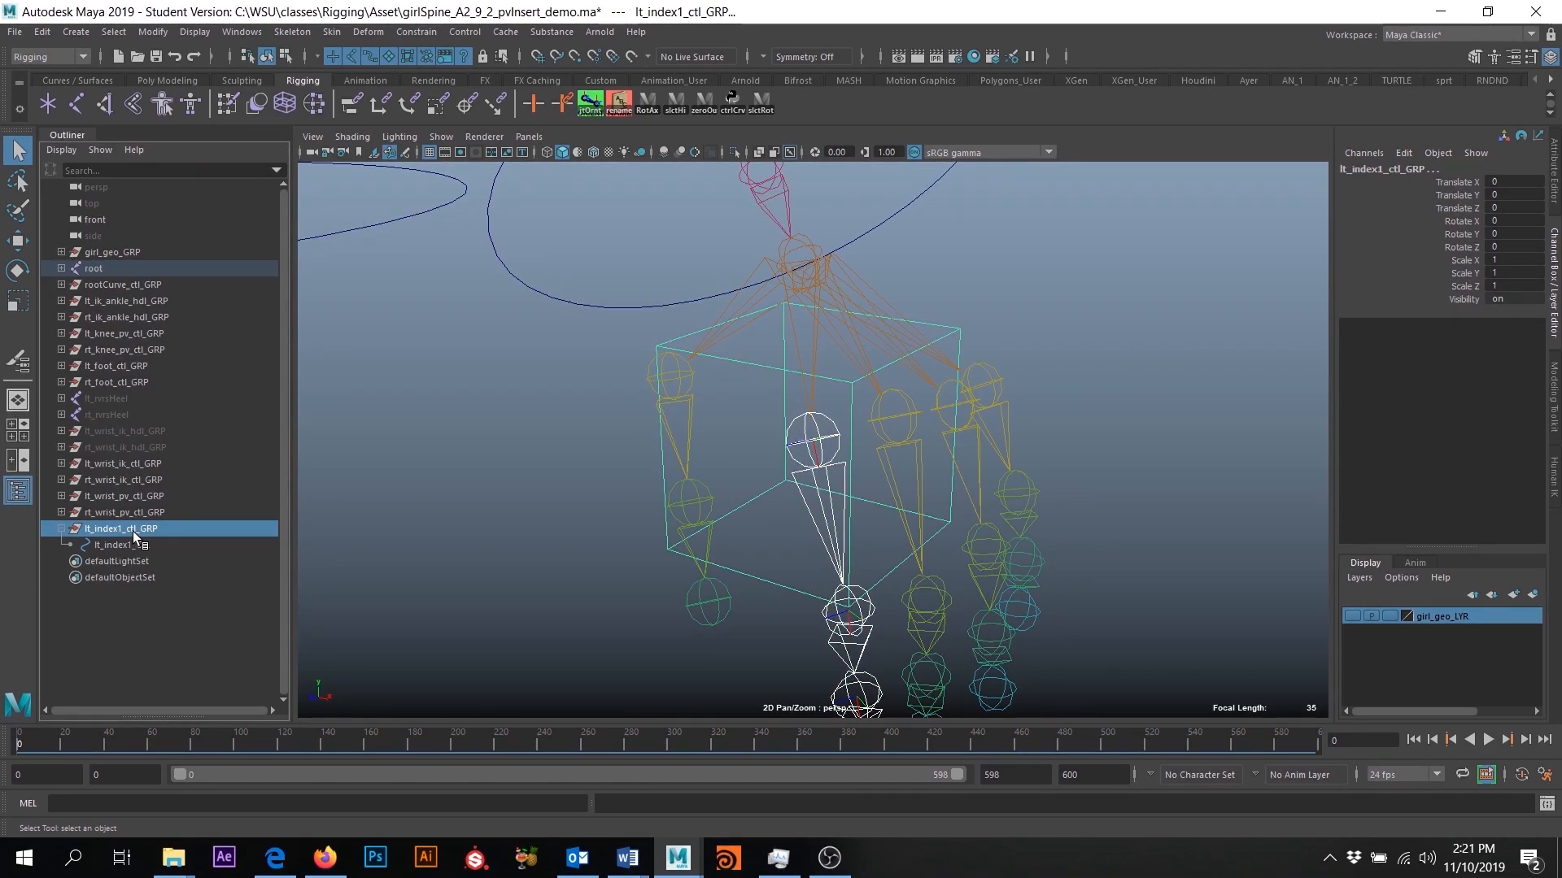
click(435, 34)
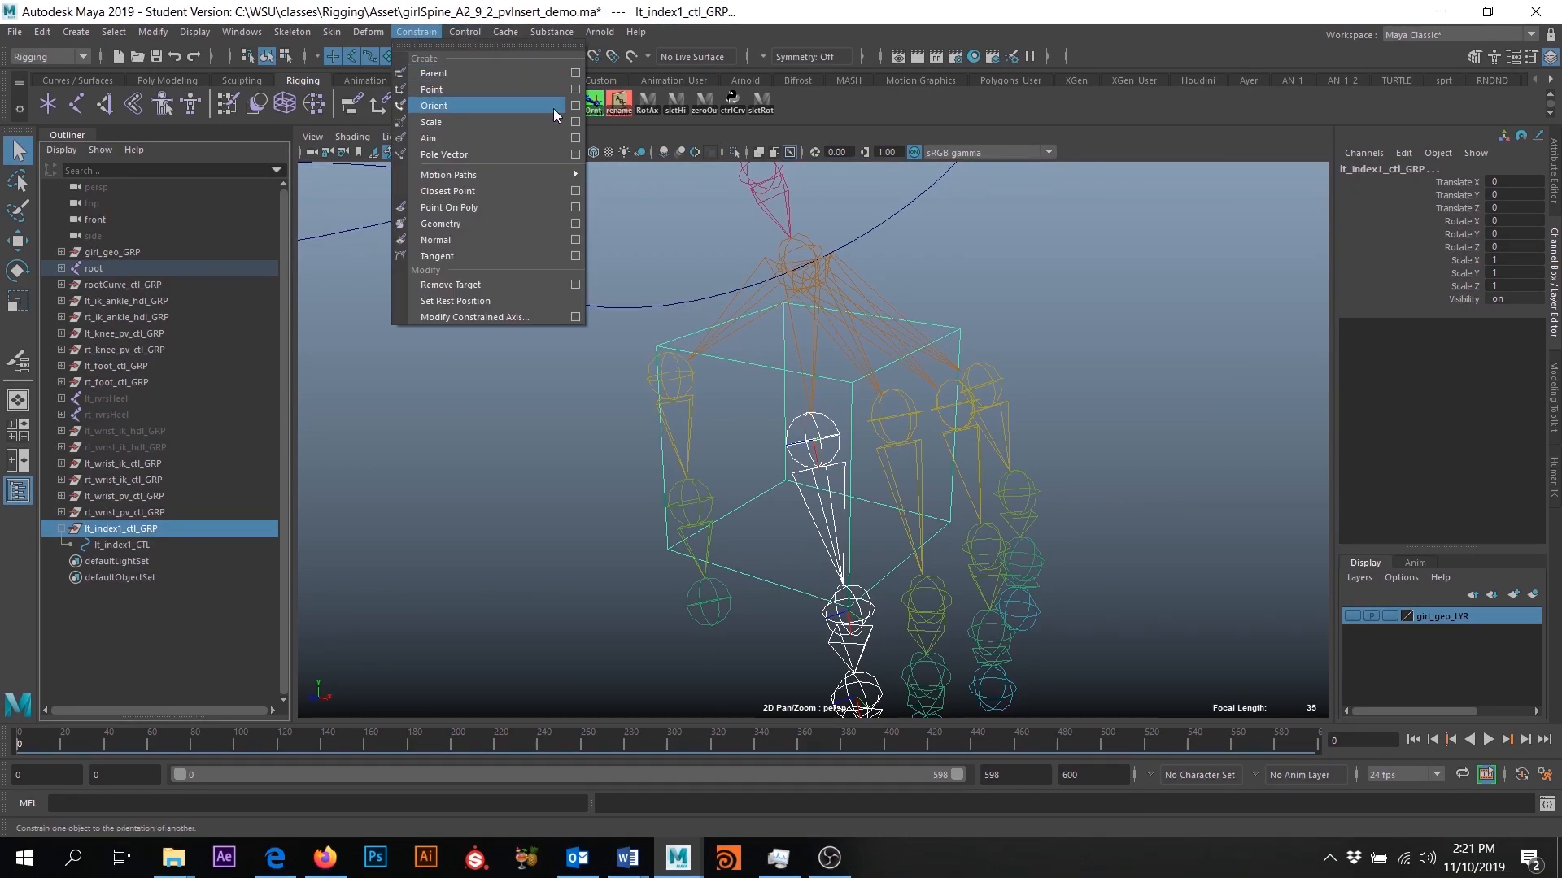
click(575, 106)
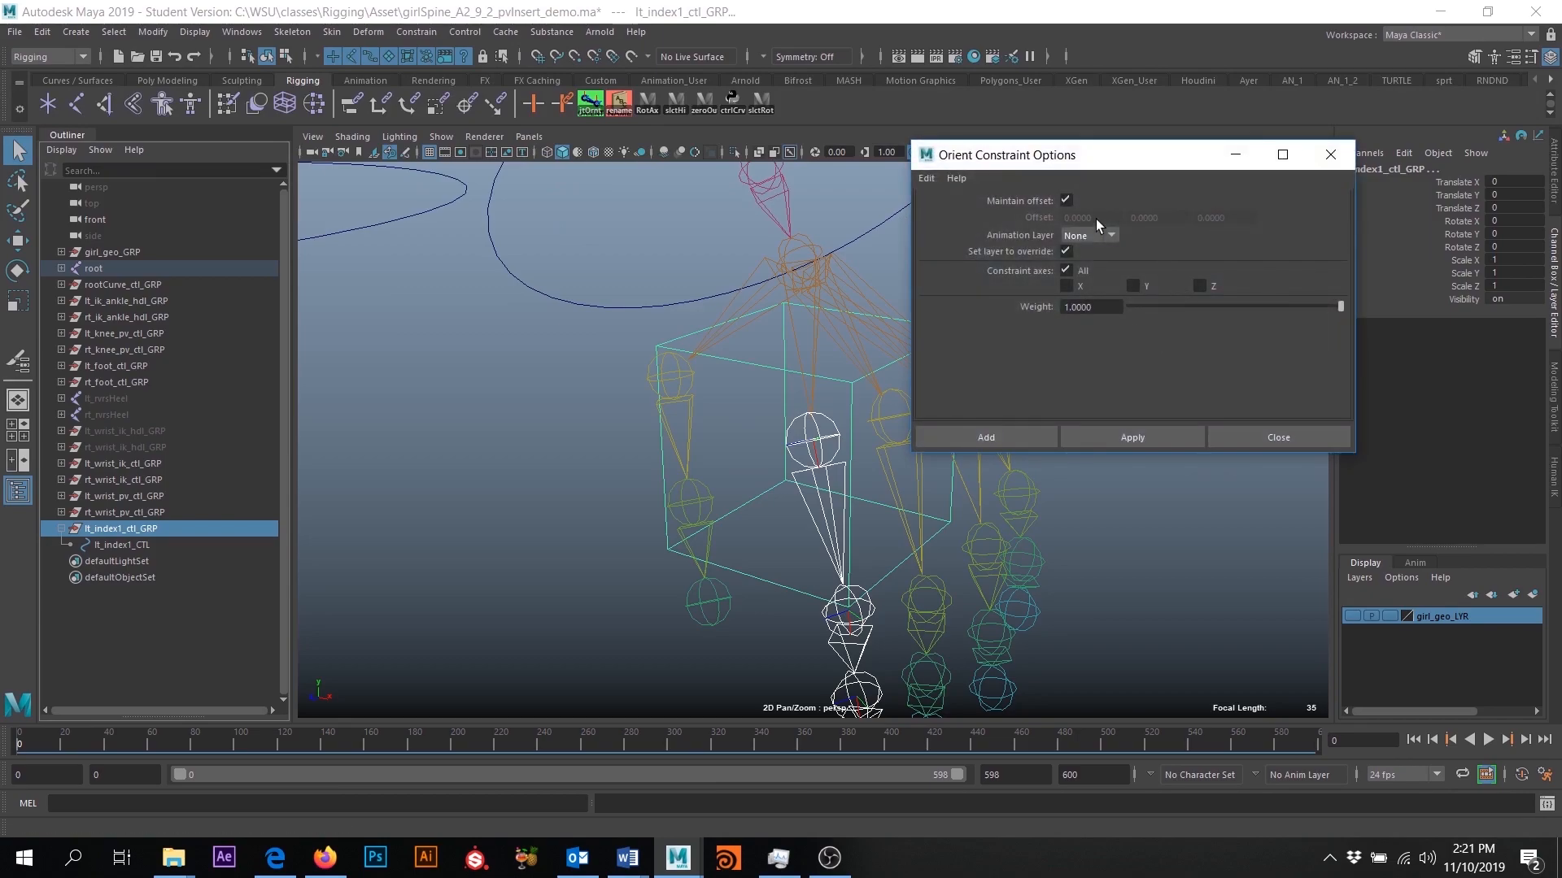
click(1067, 200)
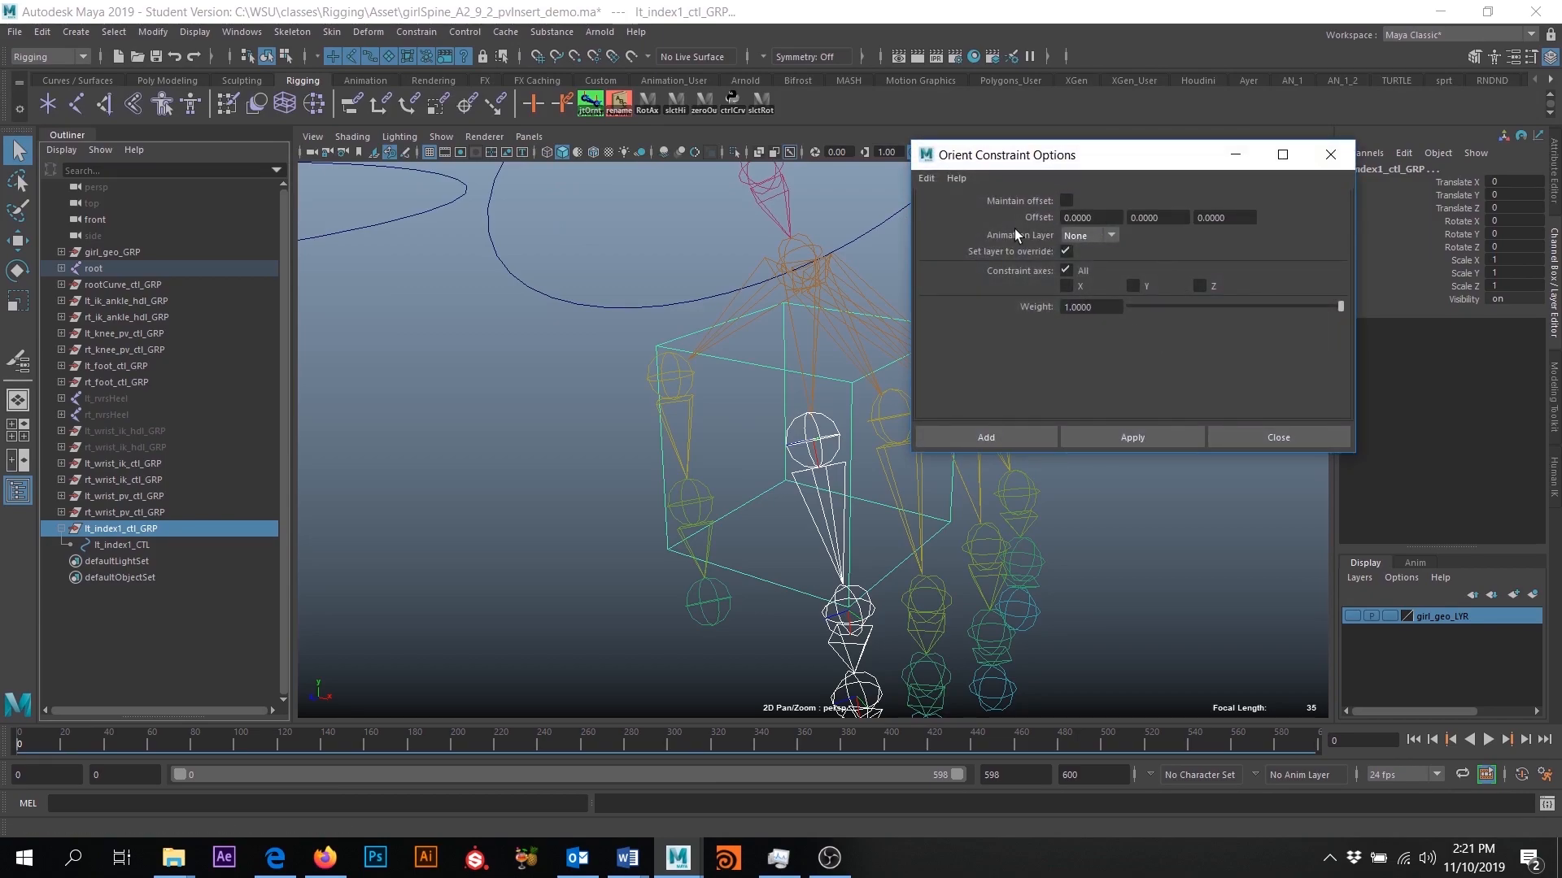
drag(1059, 161, 1189, 173)
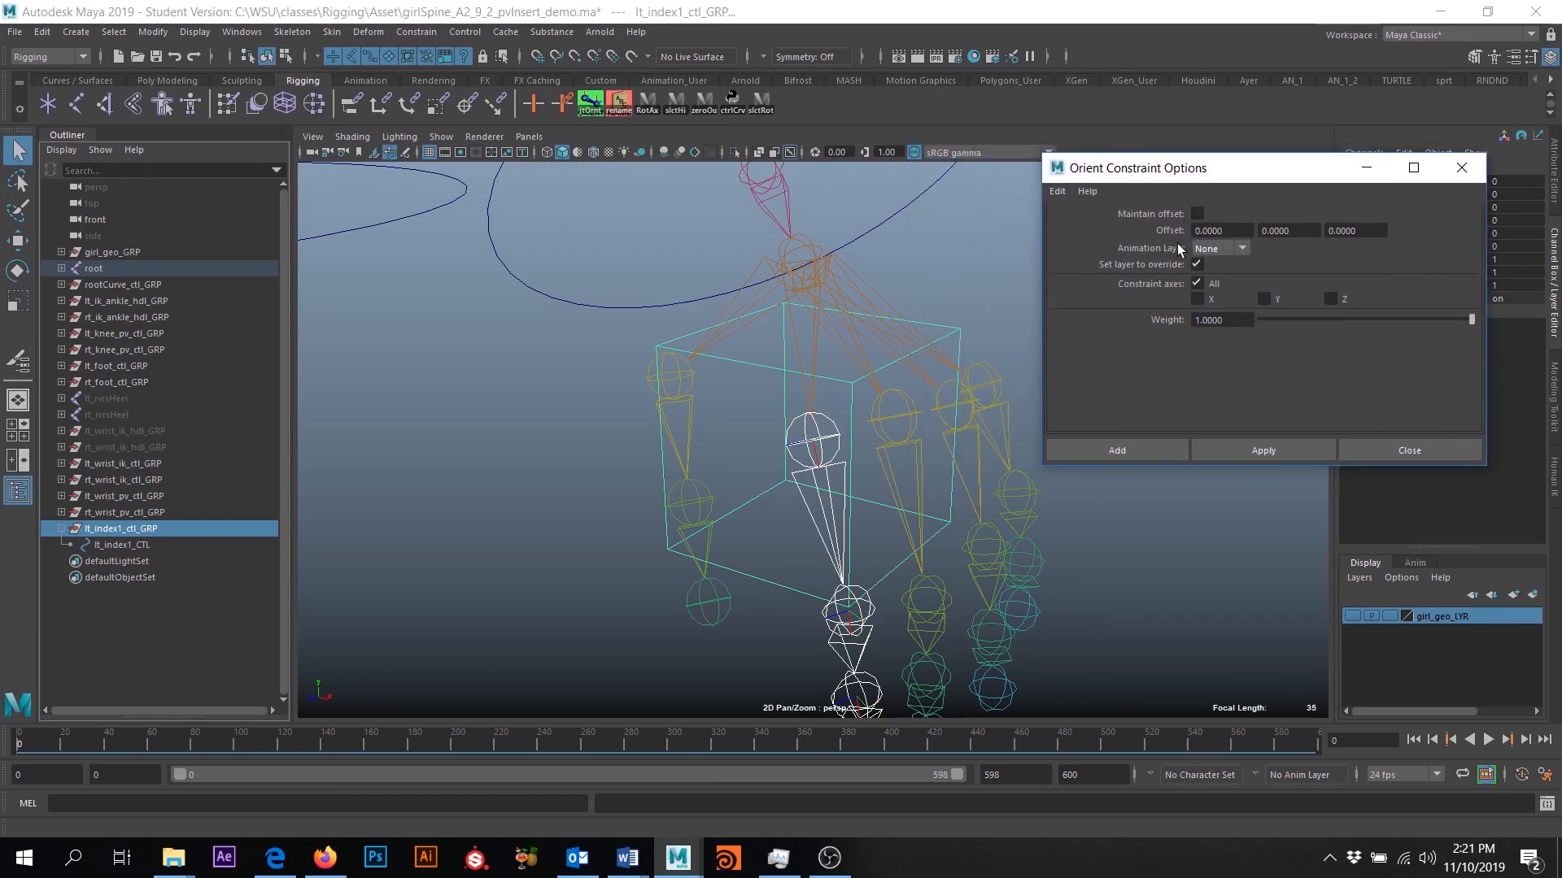
click(1136, 445)
- Check the cube's alignment with the index joint and compare the rotation values of lt_index1_CTL and lt_index1_ctl_GRP
alt+drag(857, 457, 828, 365)
alt+drag(862, 485, 768, 460)
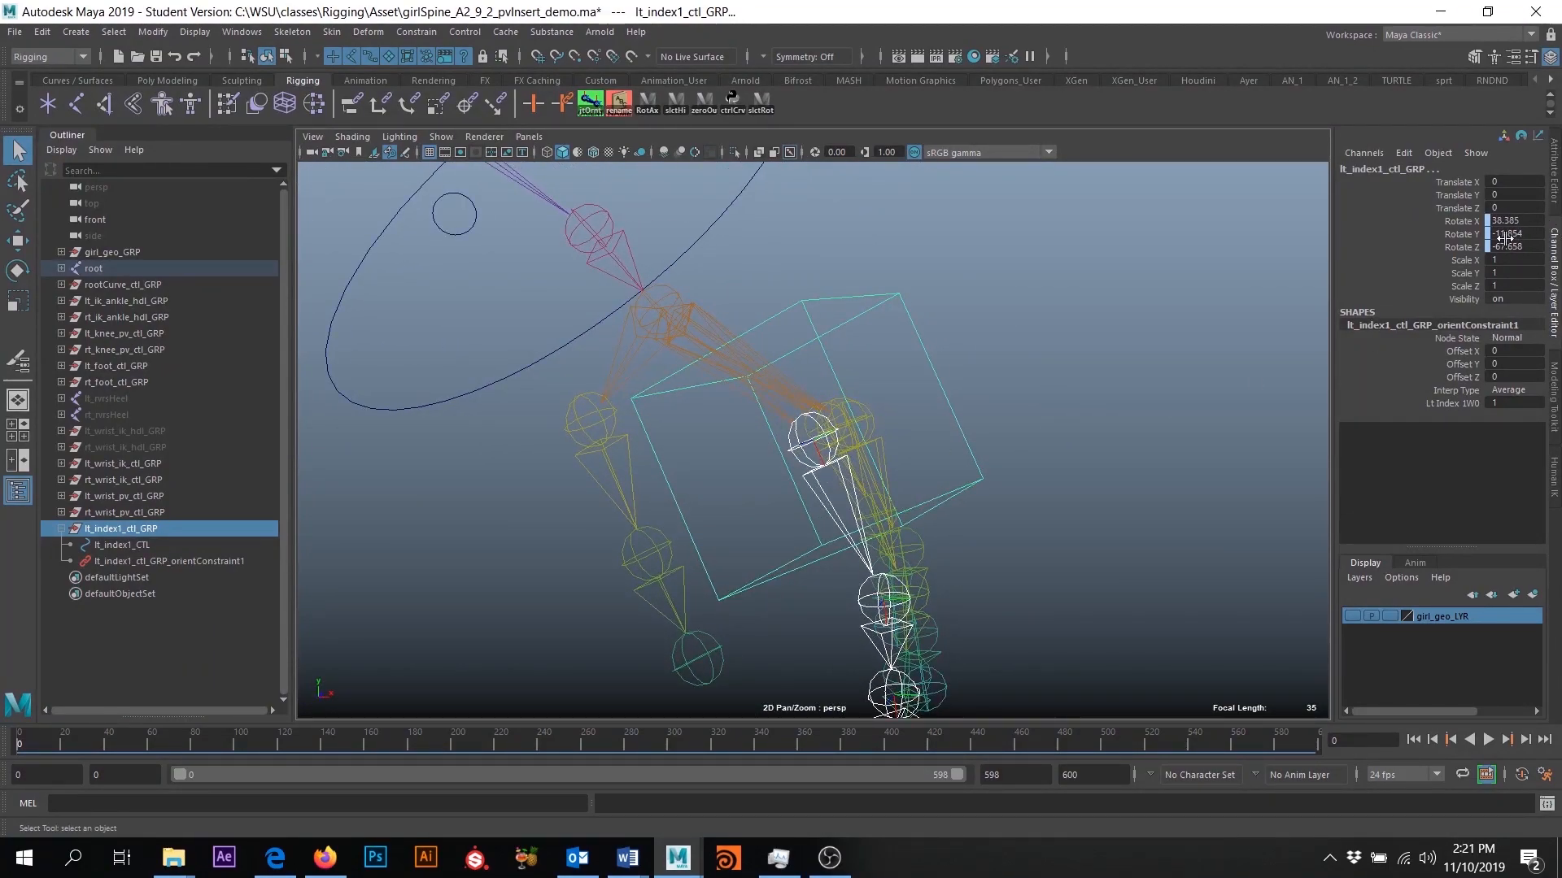
click(121, 546)
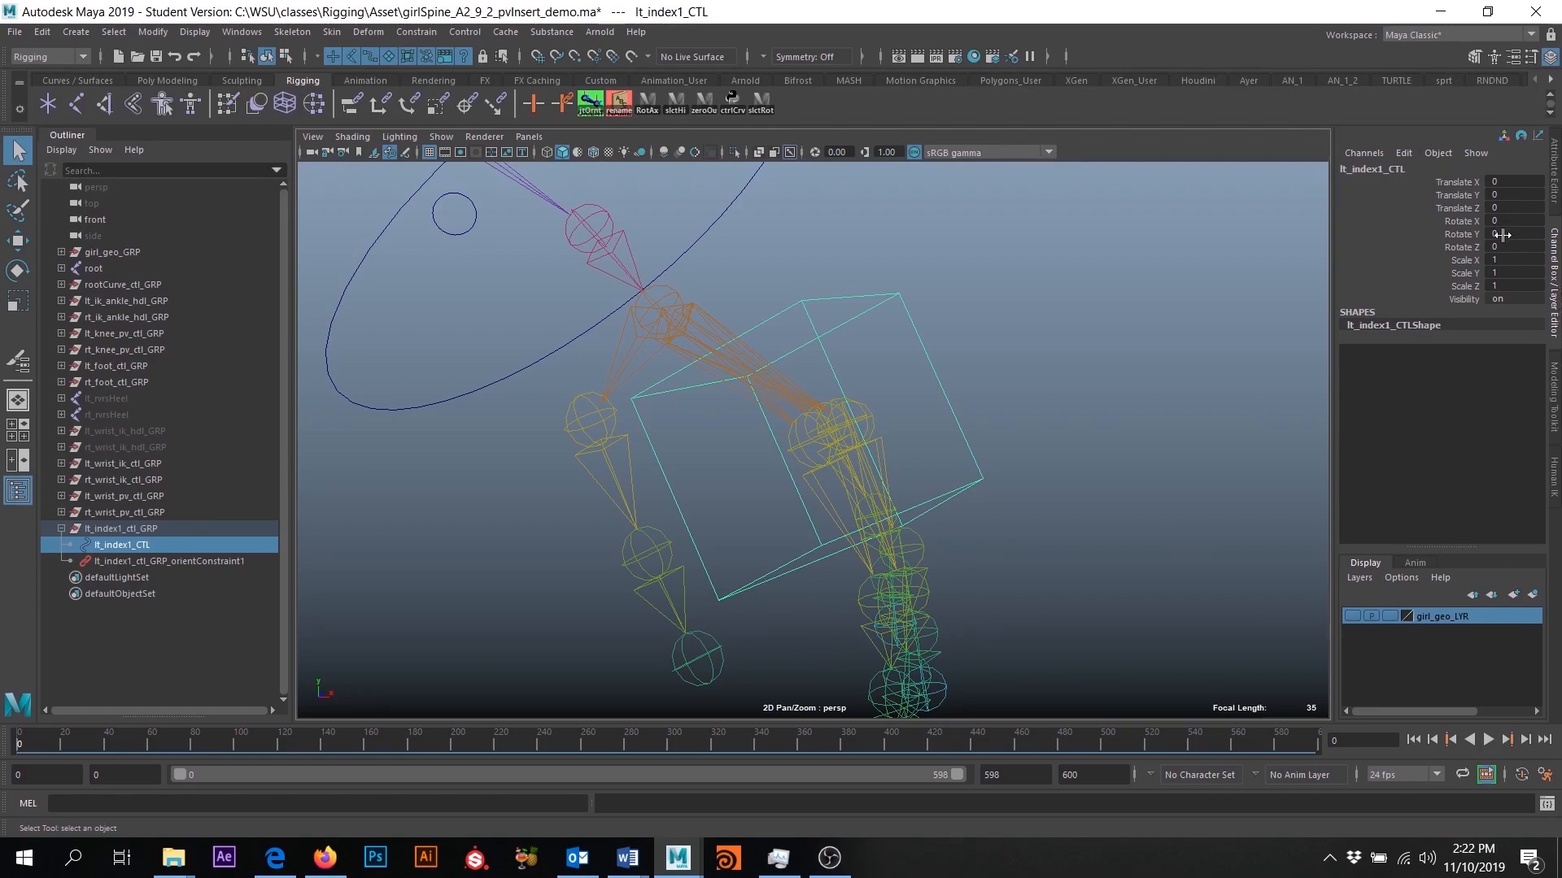
key(e)
alt+drag(826, 472, 775, 552)
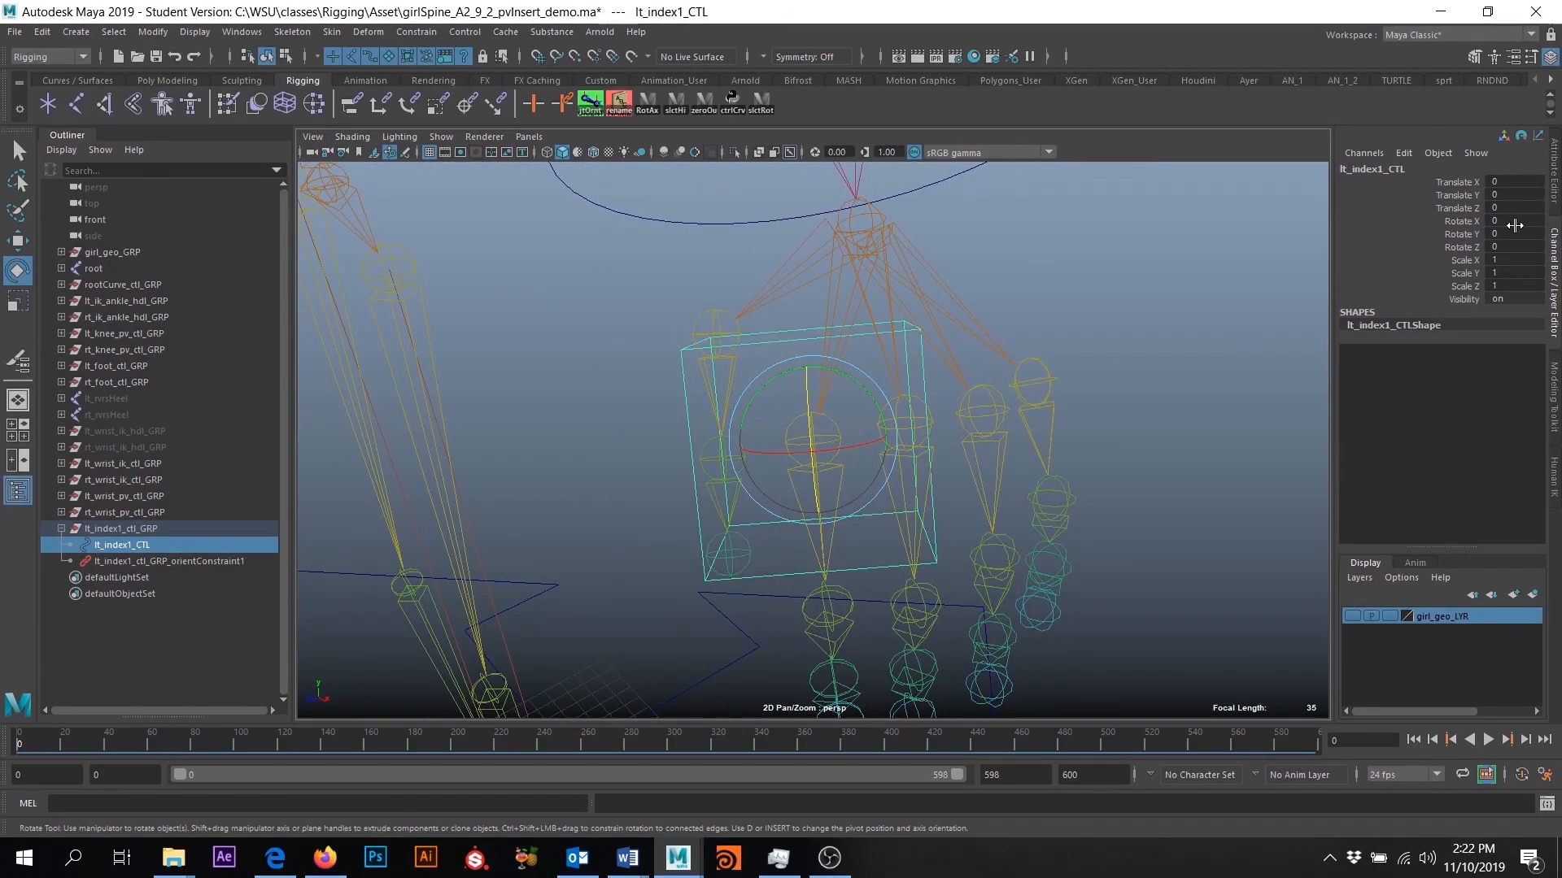
click(133, 529)
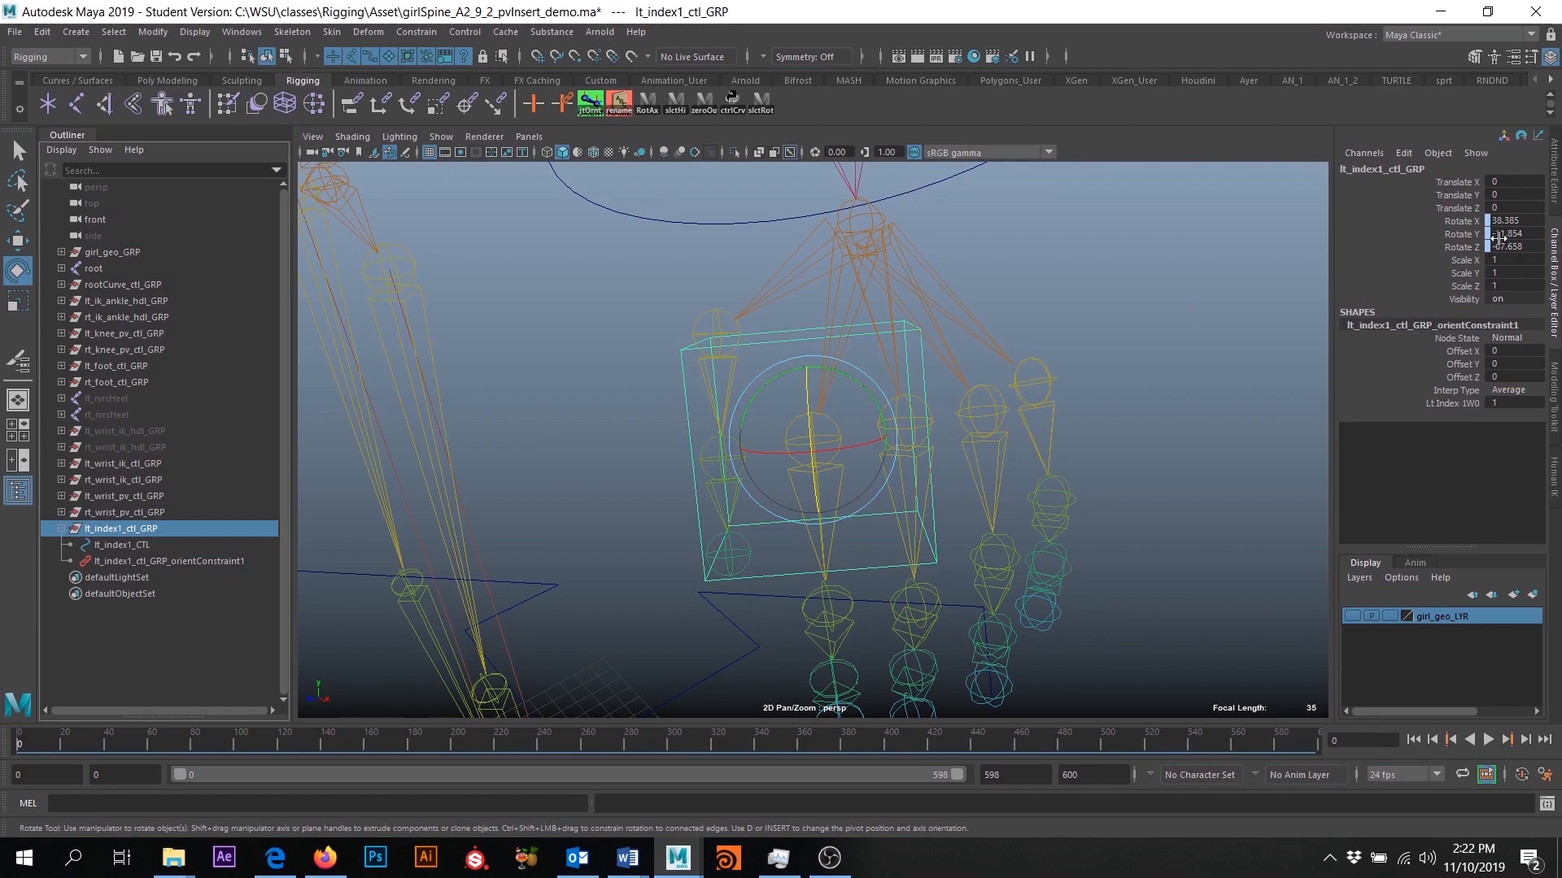
alt+drag(448, 544, 511, 577)
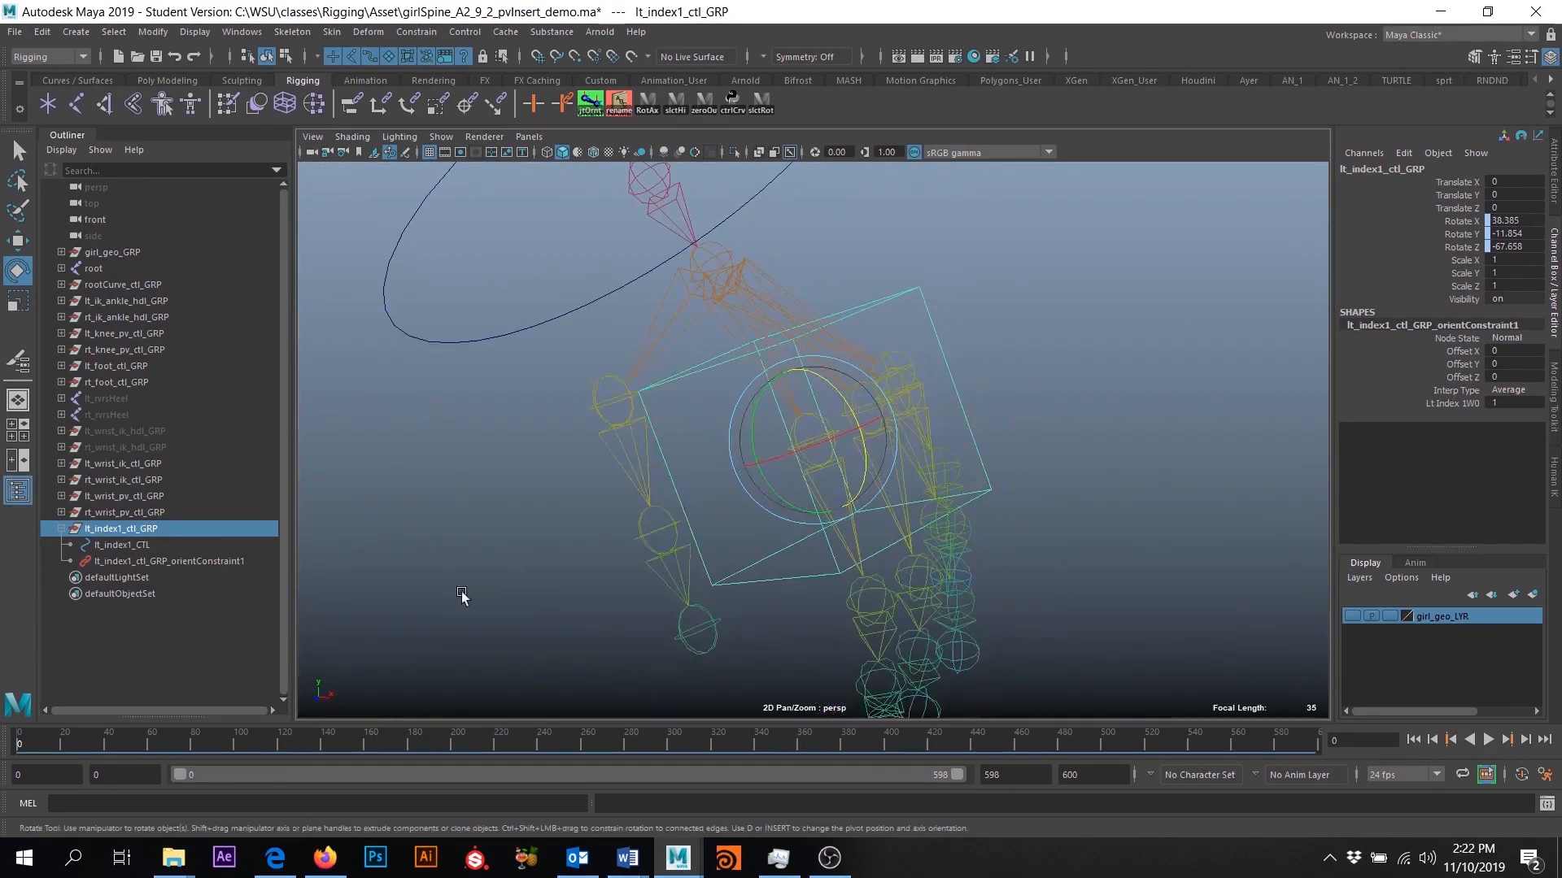
- Delete the orient constraint under lt_index1_ctl_GRP
click(170, 561)
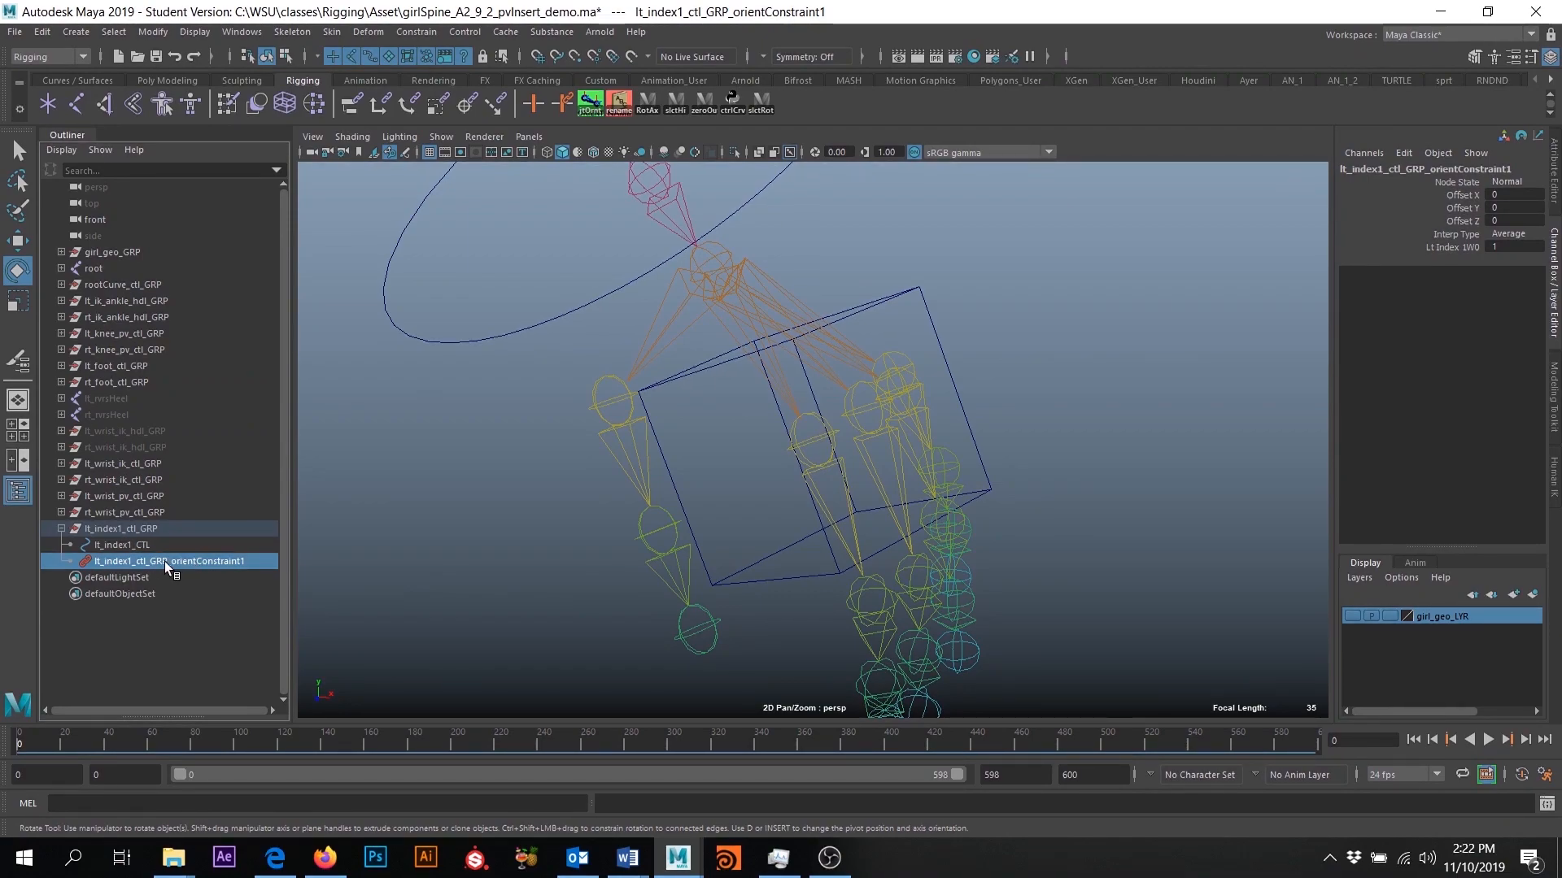
key(Delete)
mouse_move(715, 540)
alt+mouse_down()
mouse_move(645, 551)
mouse_move(791, 550)
mouse_move(669, 546)
mouse_move(746, 540)
alt+mouse_up()
alt+drag(868, 553, 934, 554)
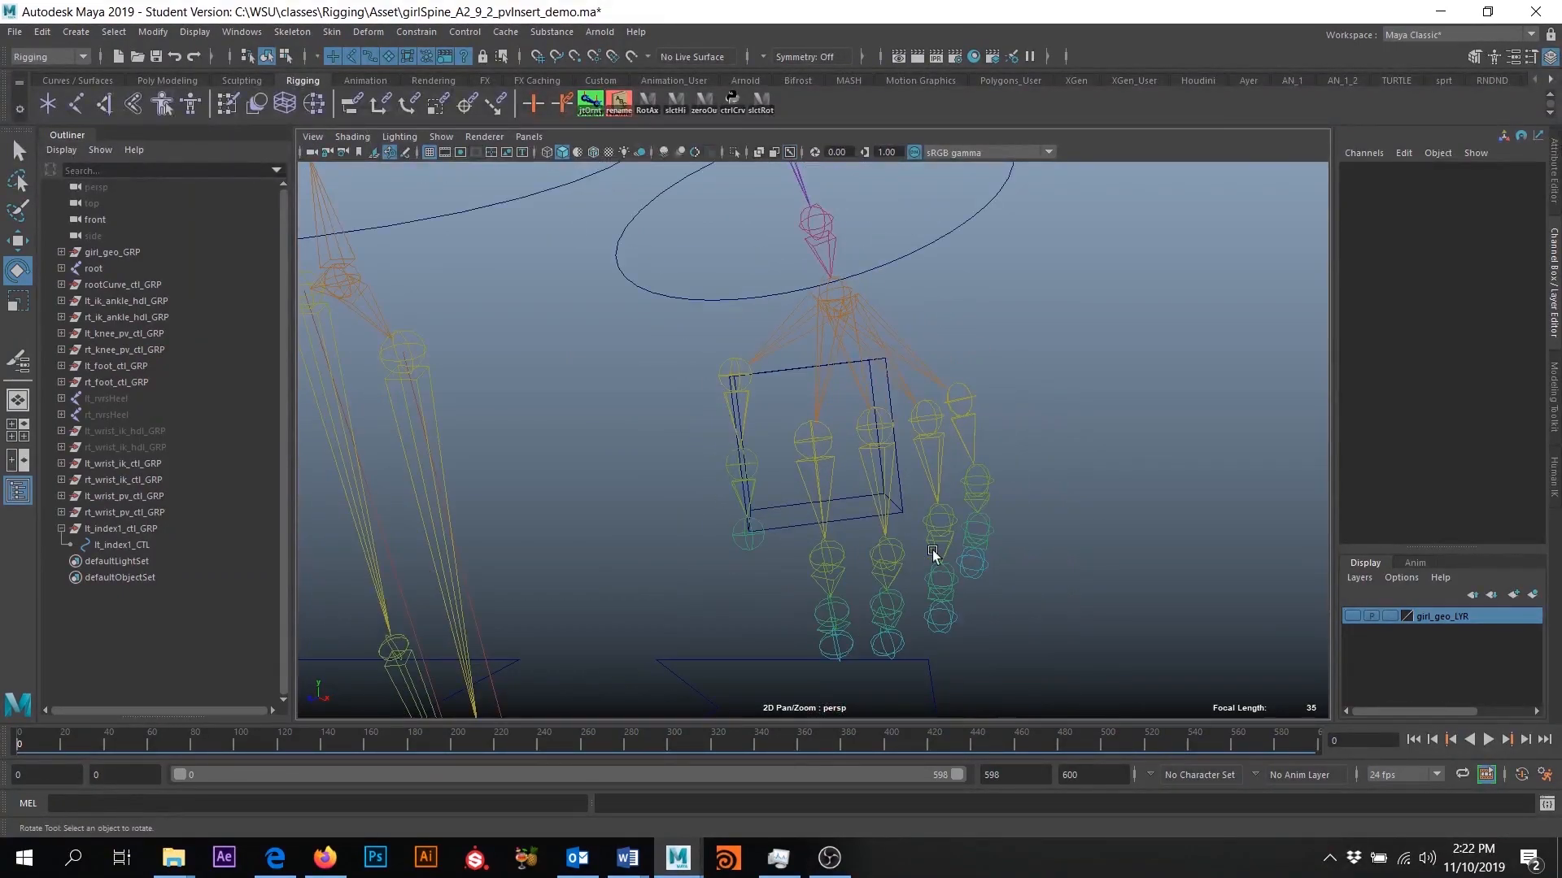
- Make the girl_geo_LYR layer visible and select lt_index1_CTL inside its parent group
click(1351, 617)
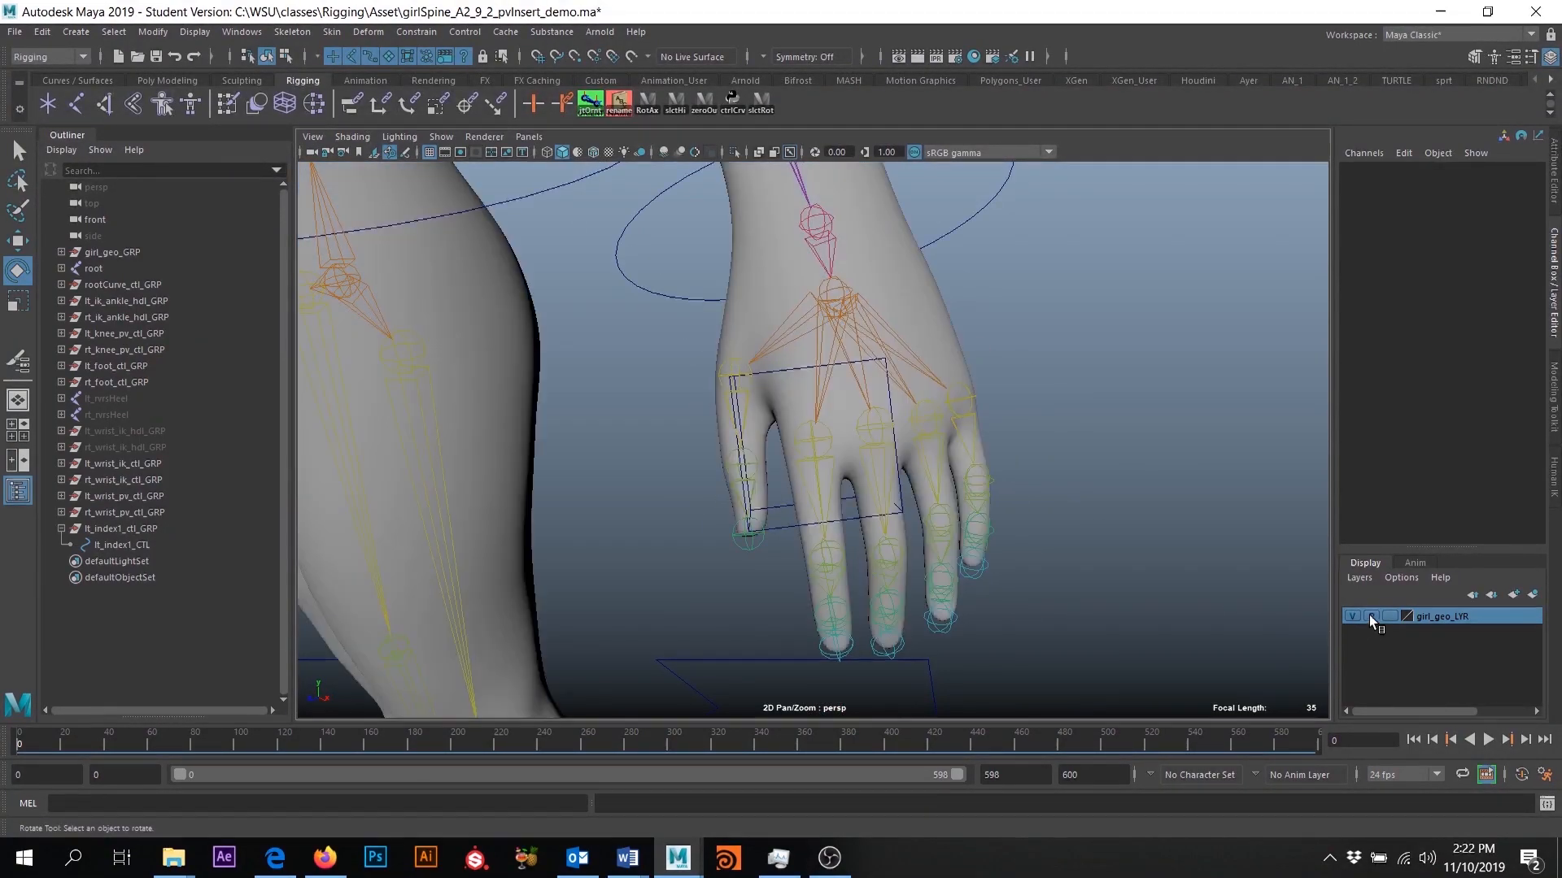
scroll(885, 401, up, 3)
click(872, 565)
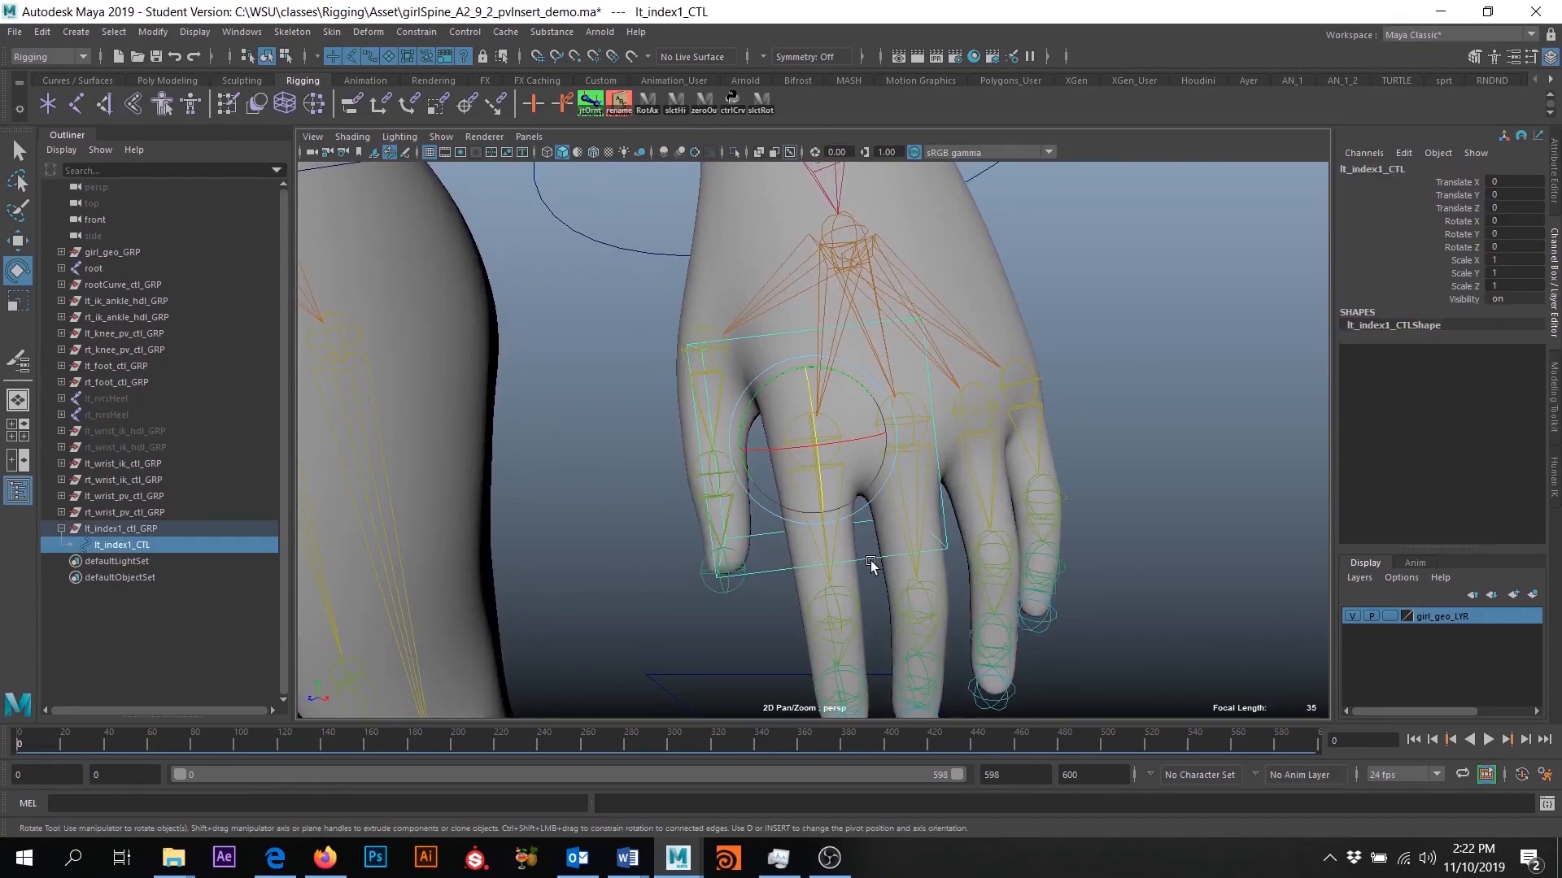
click(103, 548)
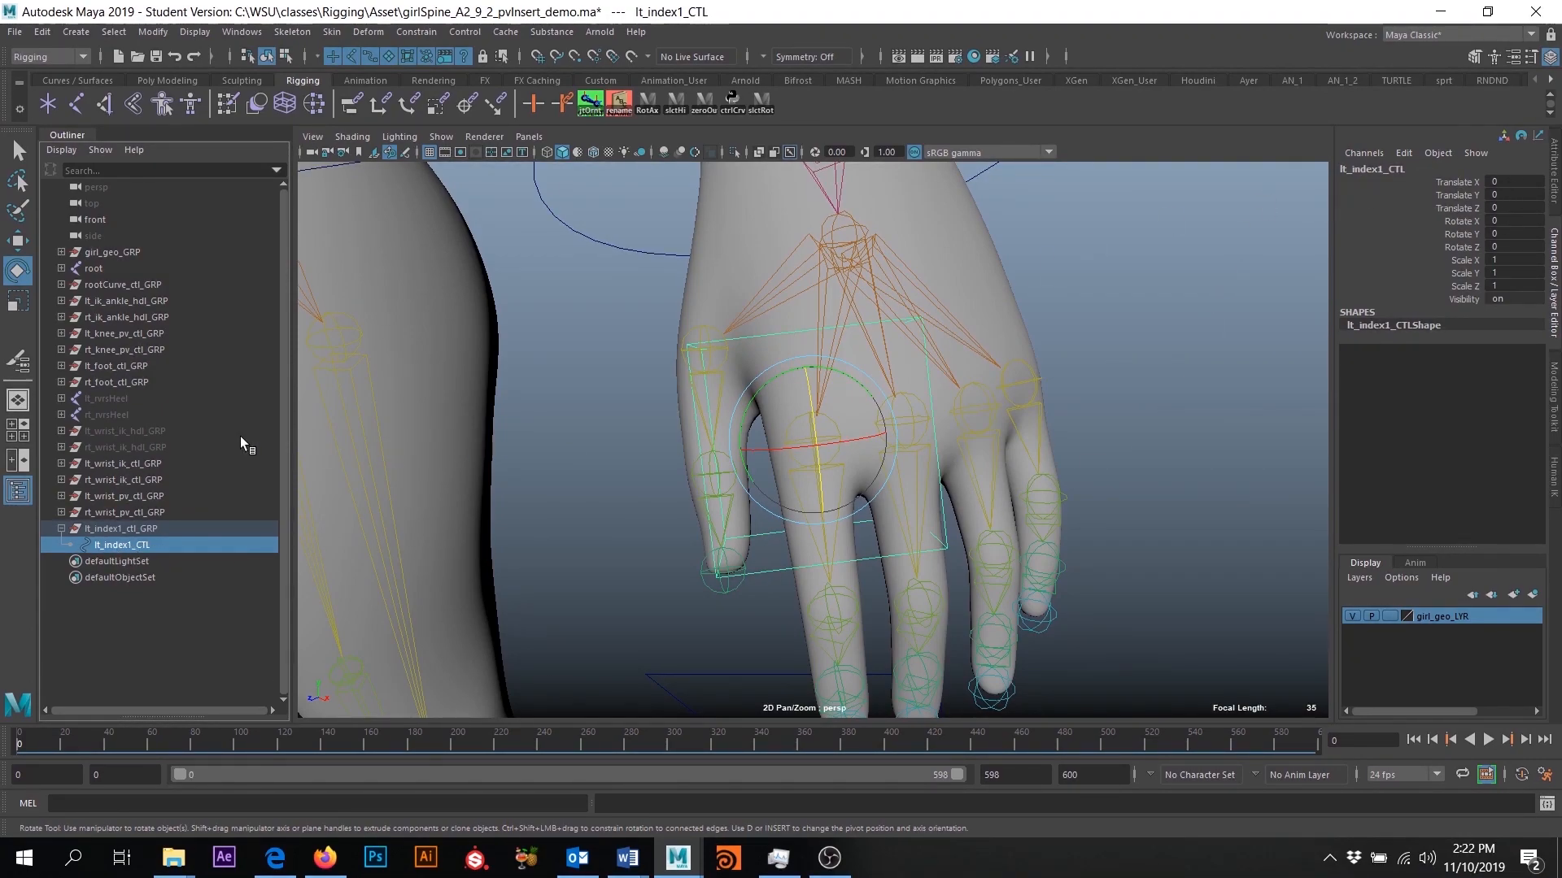
click(144, 531)
click(145, 545)
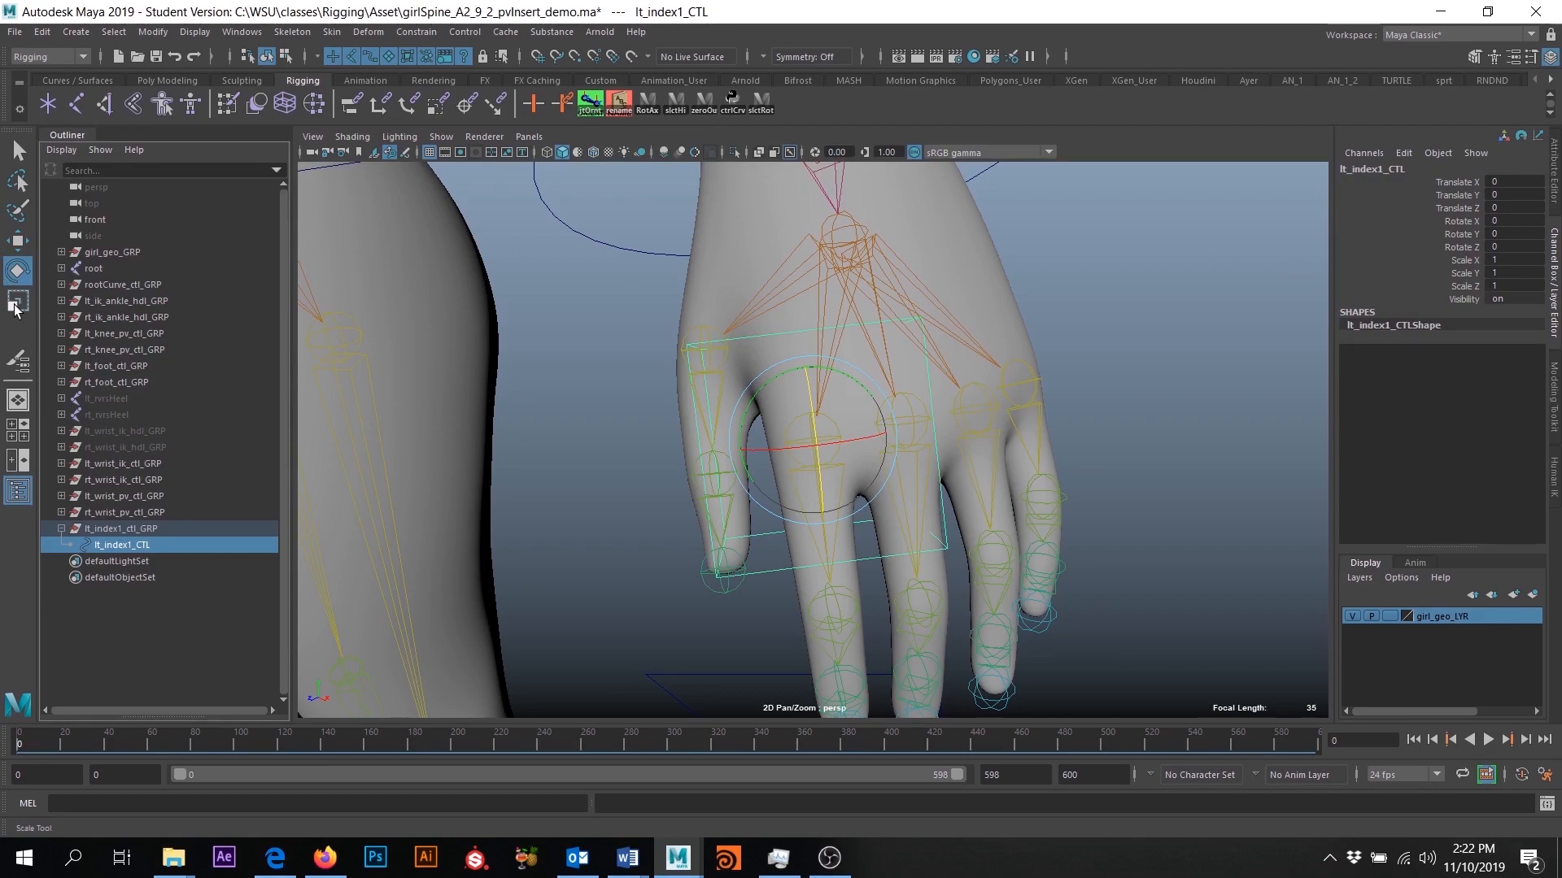
- Scale lt_index1_CTL down around the base of the index finger to about 0.61 in X, 0.49 in Y and 0.45 in Z
key(r)
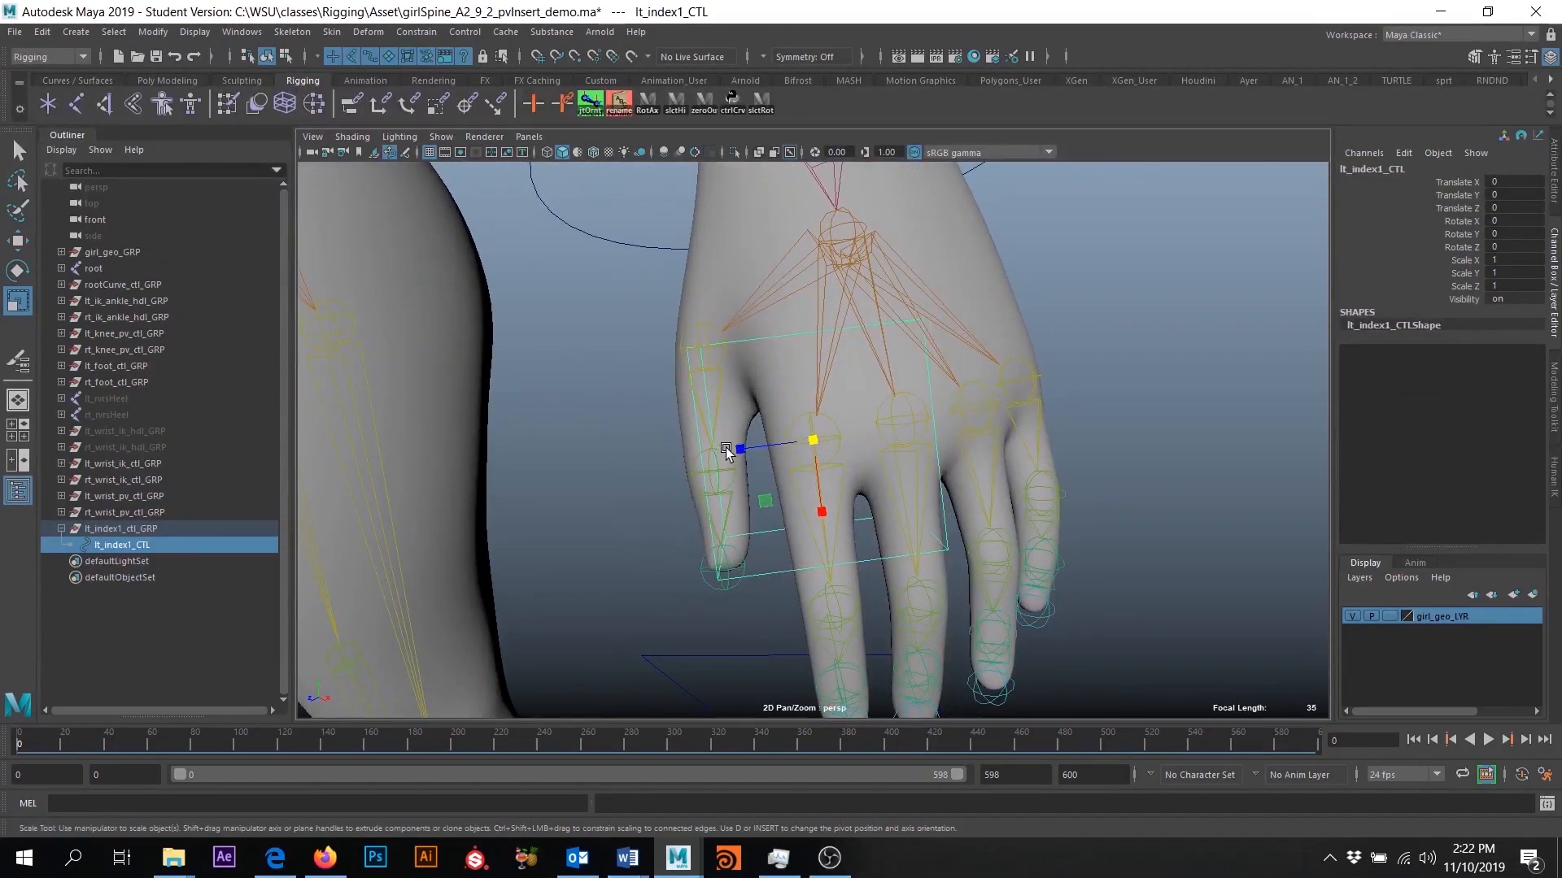
drag(727, 452, 950, 473)
drag(881, 416, 763, 480)
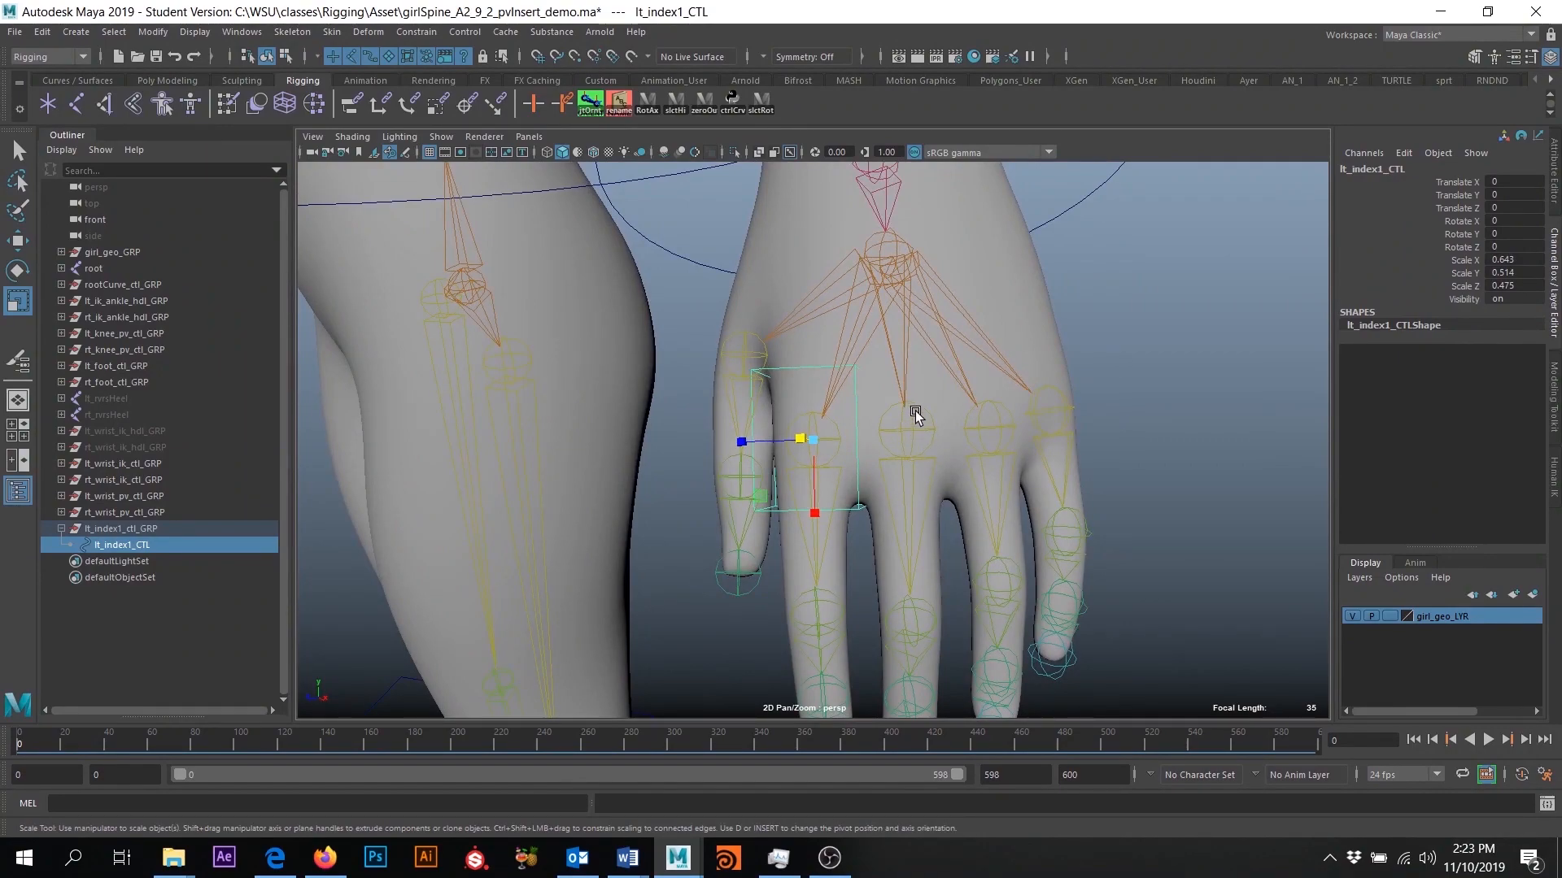
drag(814, 440, 804, 443)
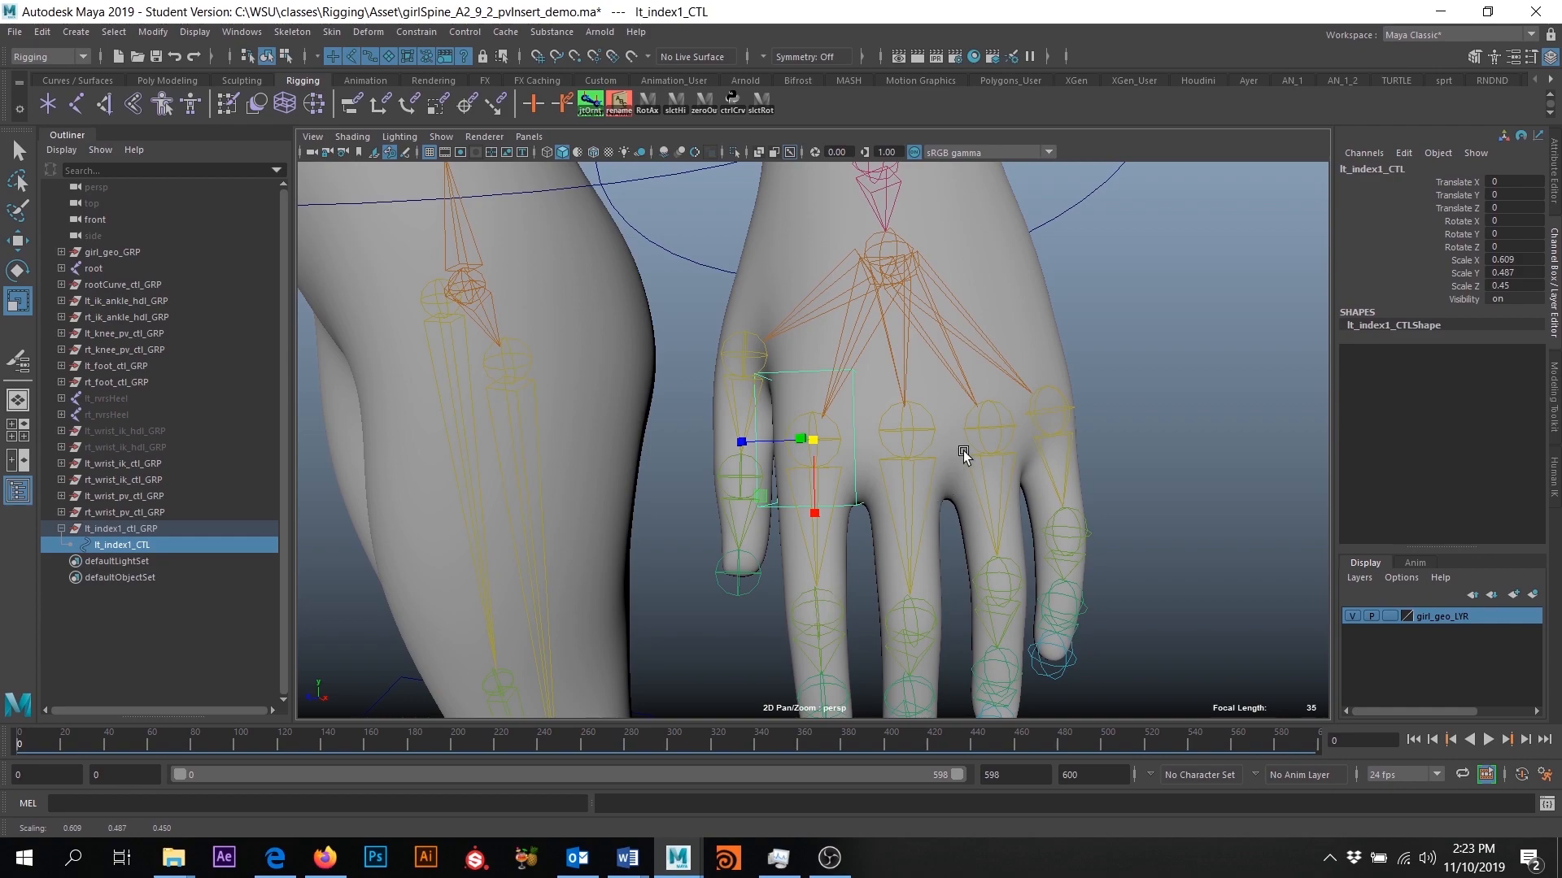
scroll(841, 562, down, 5)
alt+drag(841, 566, 579, 508)
alt+drag(750, 424, 895, 422)
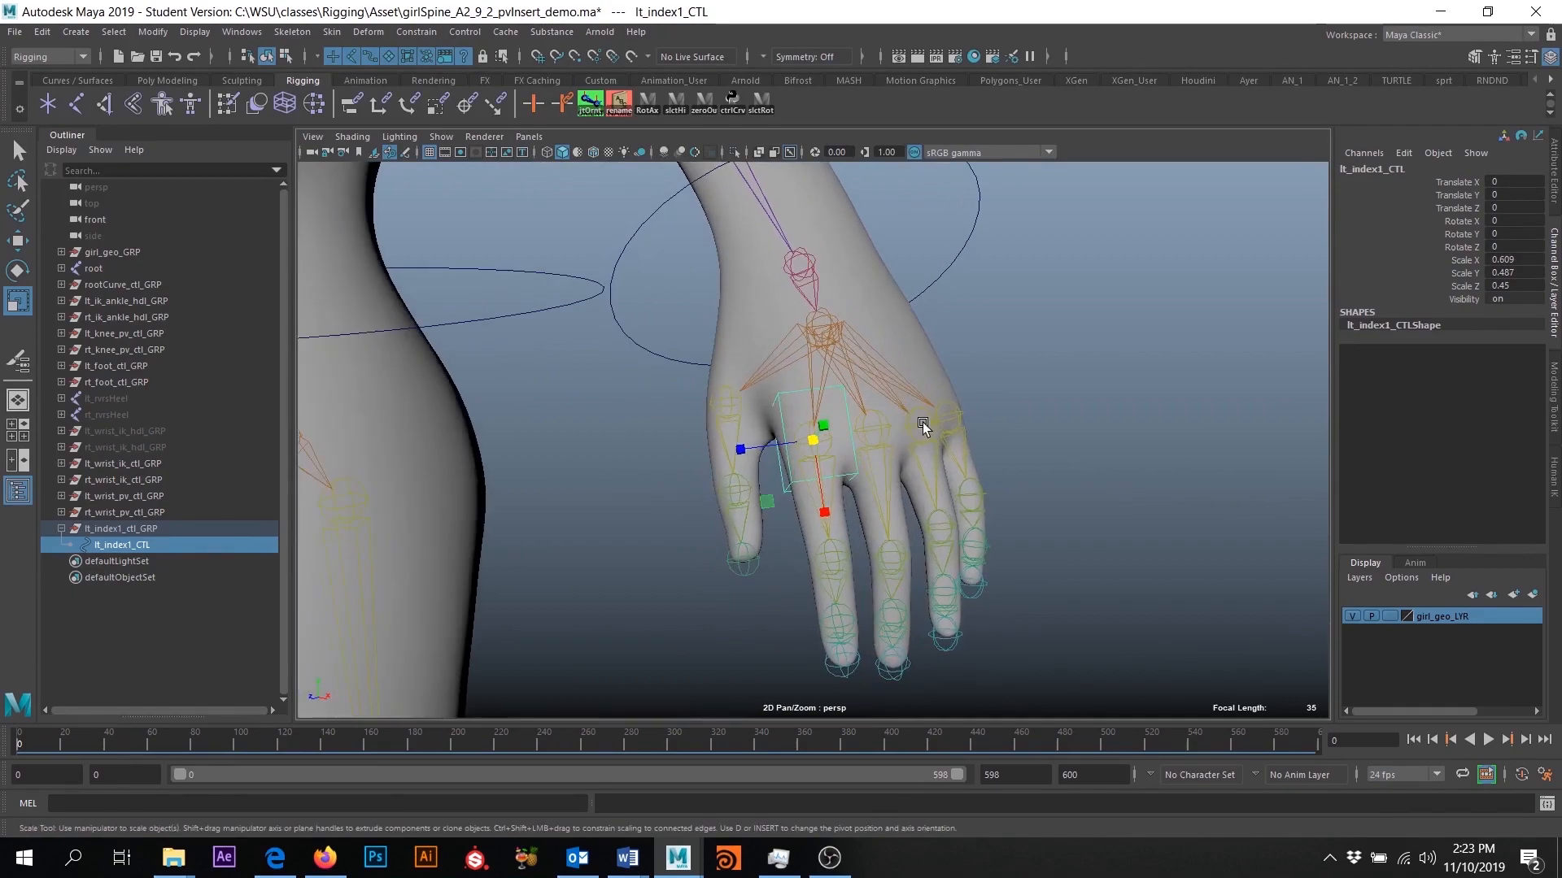
alt+drag(866, 515, 598, 596)
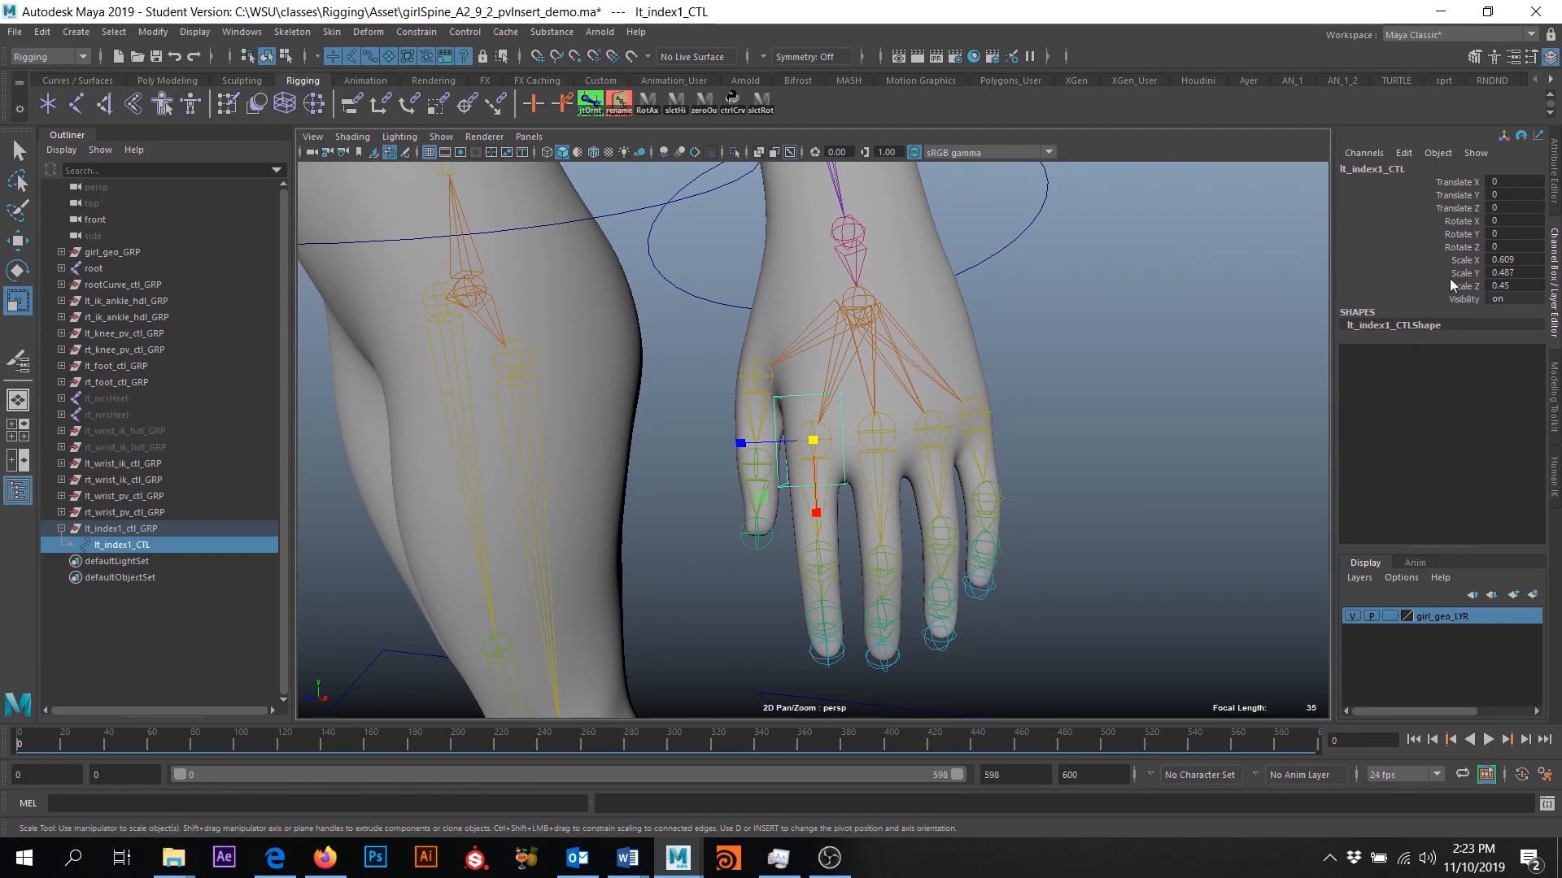
- Freeze the transformations of lt_index1_CTL and check the rotation values of its parent lt_index1_ctl_GRP
click(150, 32)
click(175, 105)
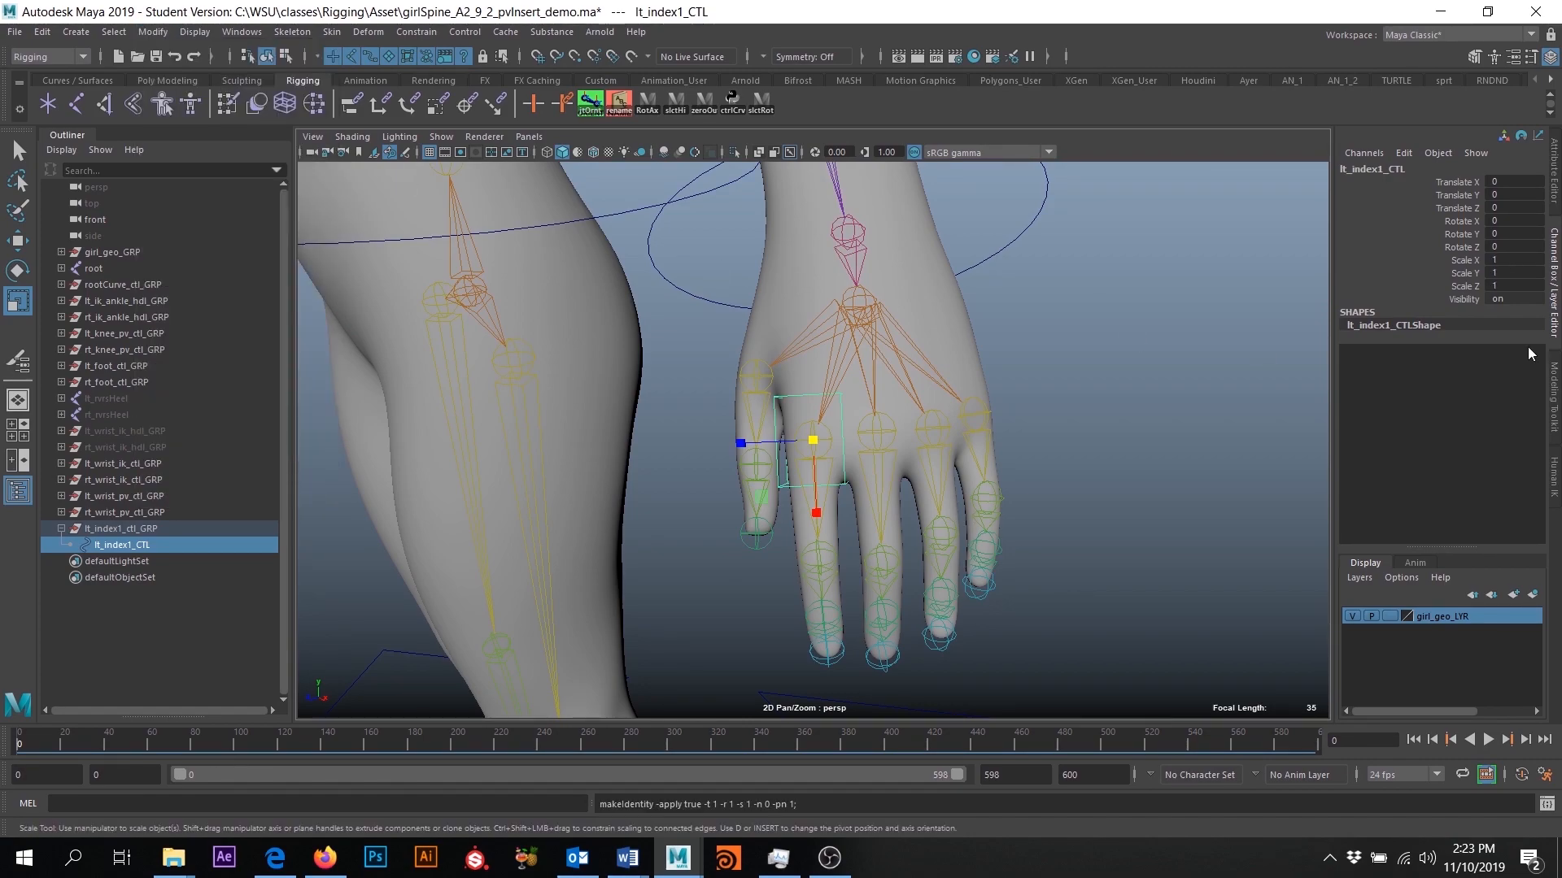
alt+drag(736, 511, 917, 481)
click(121, 531)
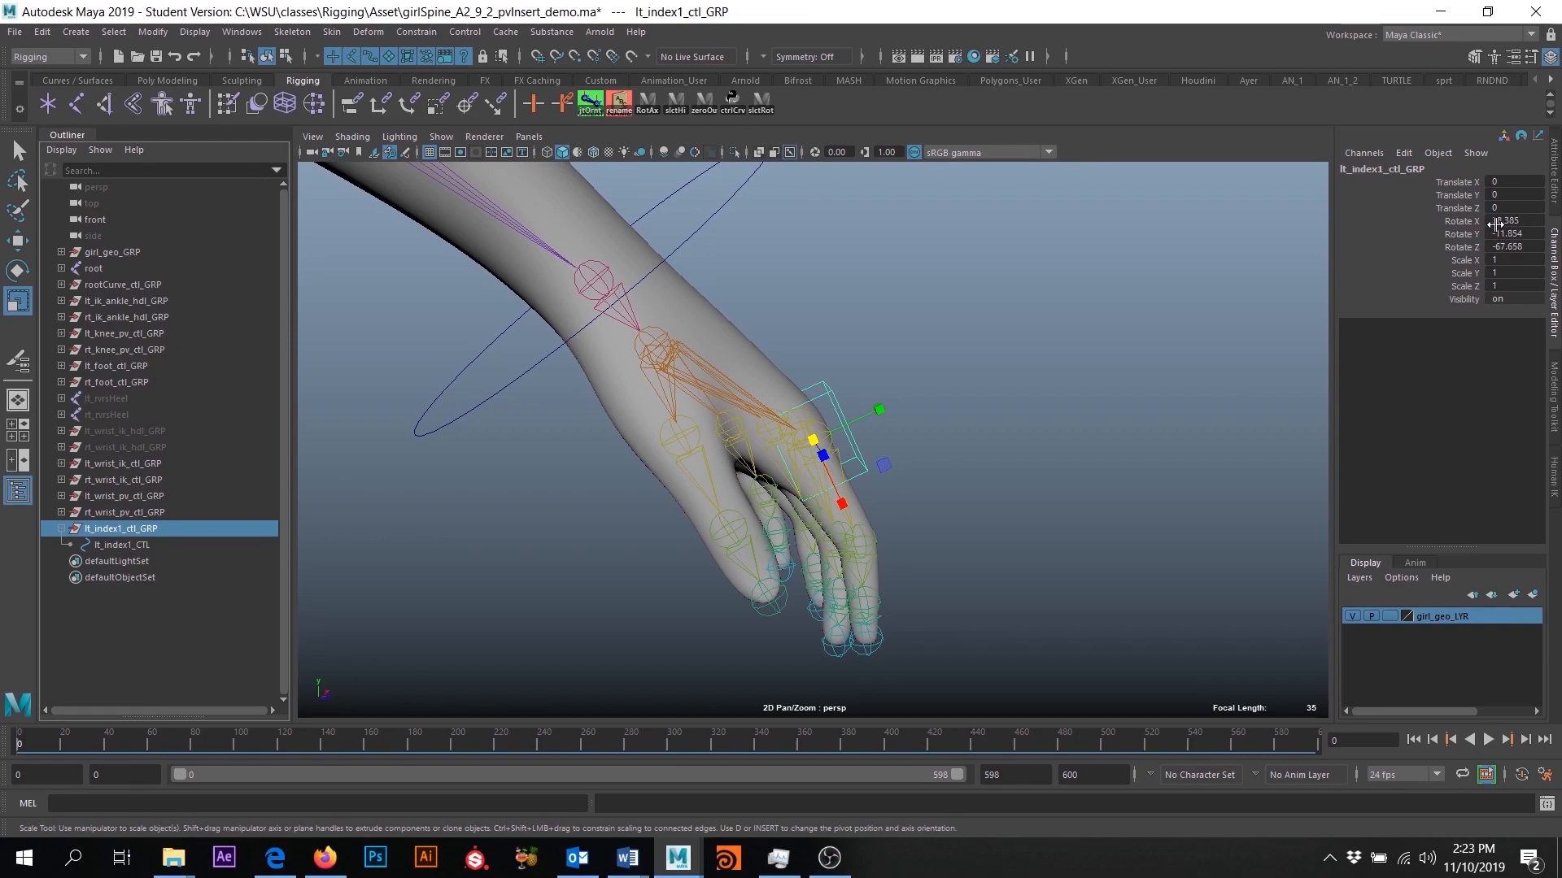
alt+drag(1007, 480, 790, 433)
alt+right_drag(802, 478, 858, 504)
mouse_move(858, 504)
alt+mouse_down()
mouse_move(830, 500)
mouse_move(871, 499)
alt+mouse_up()
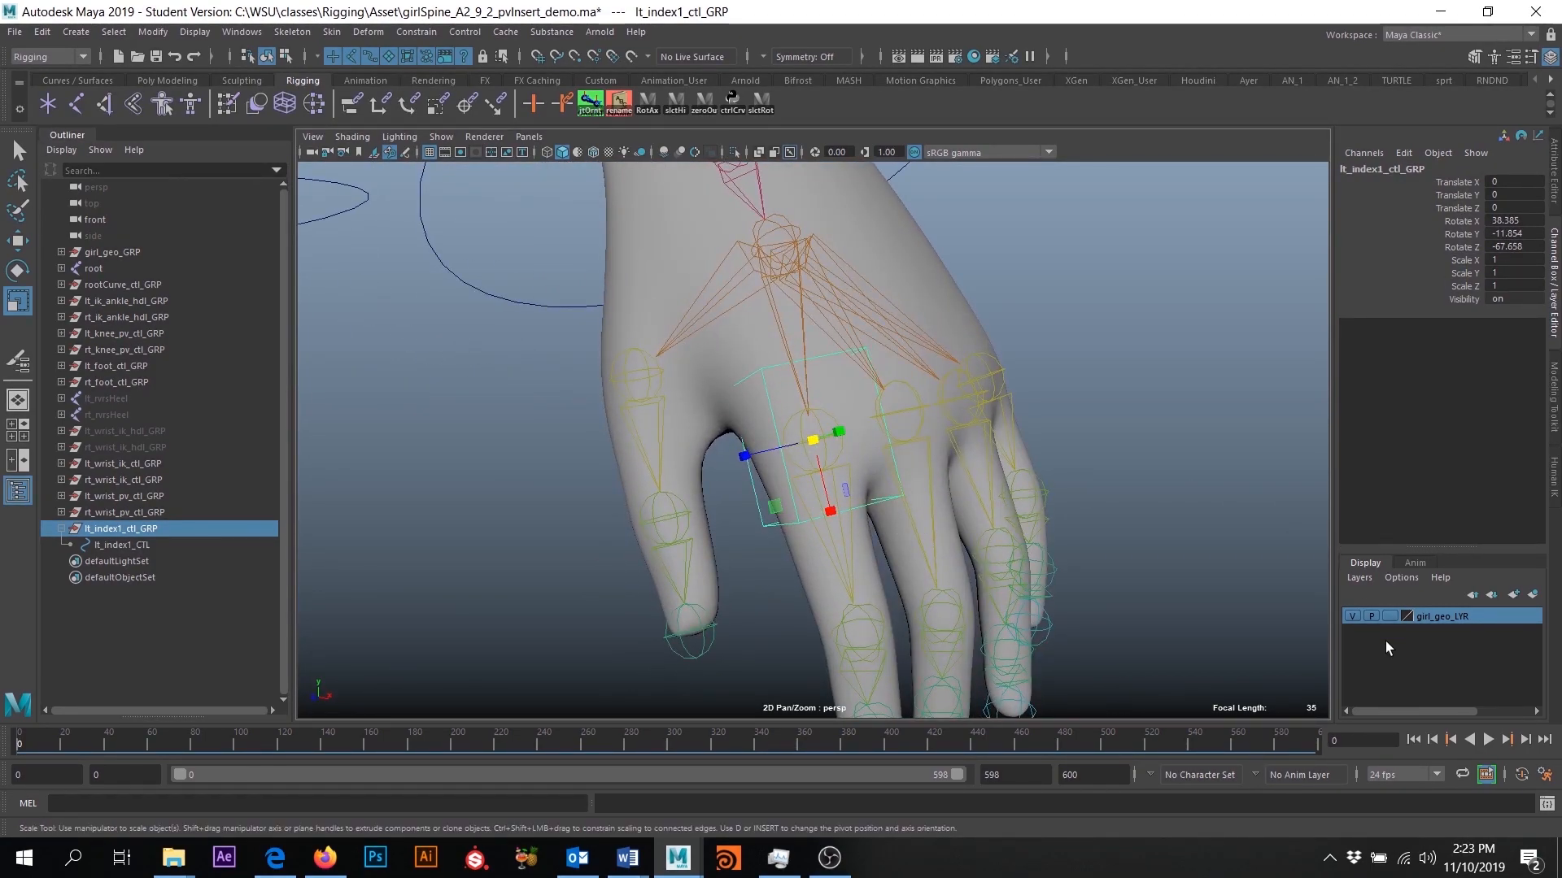
- Hide the girl_geo_LYR layer and duplicate lt_index1_ctl_GRP together with its child control
click(1351, 616)
mouse_move(1045, 498)
alt+mouse_down()
mouse_move(997, 515)
mouse_move(1004, 534)
mouse_move(1063, 529)
mouse_move(854, 529)
mouse_move(973, 534)
mouse_move(1036, 511)
alt+mouse_up()
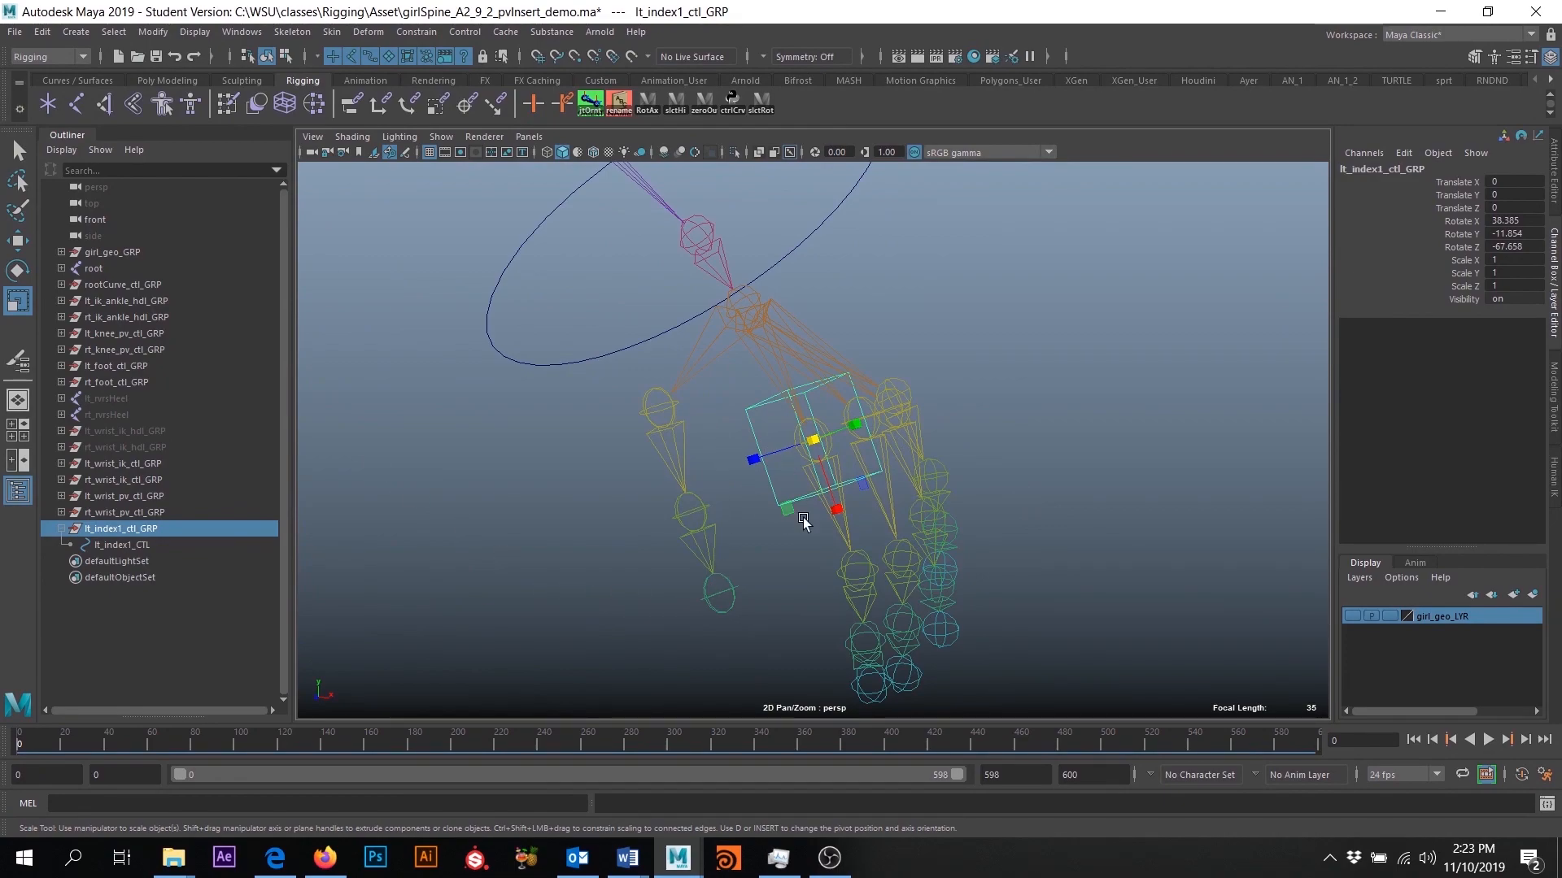
alt+drag(788, 577, 748, 541)
click(122, 529)
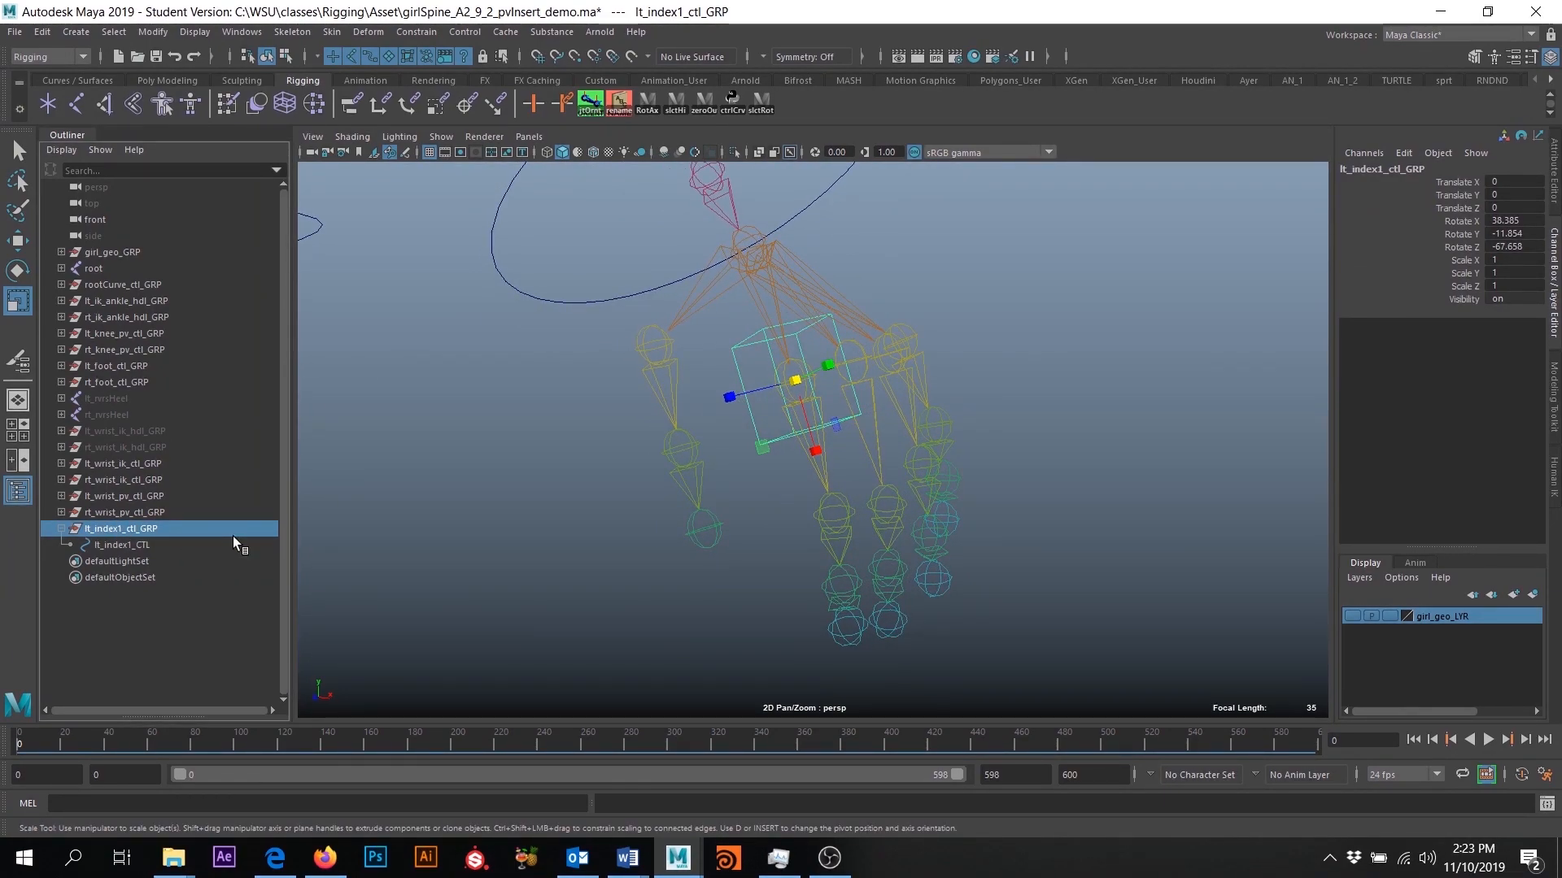
key(ctrl+d)
click(61, 561)
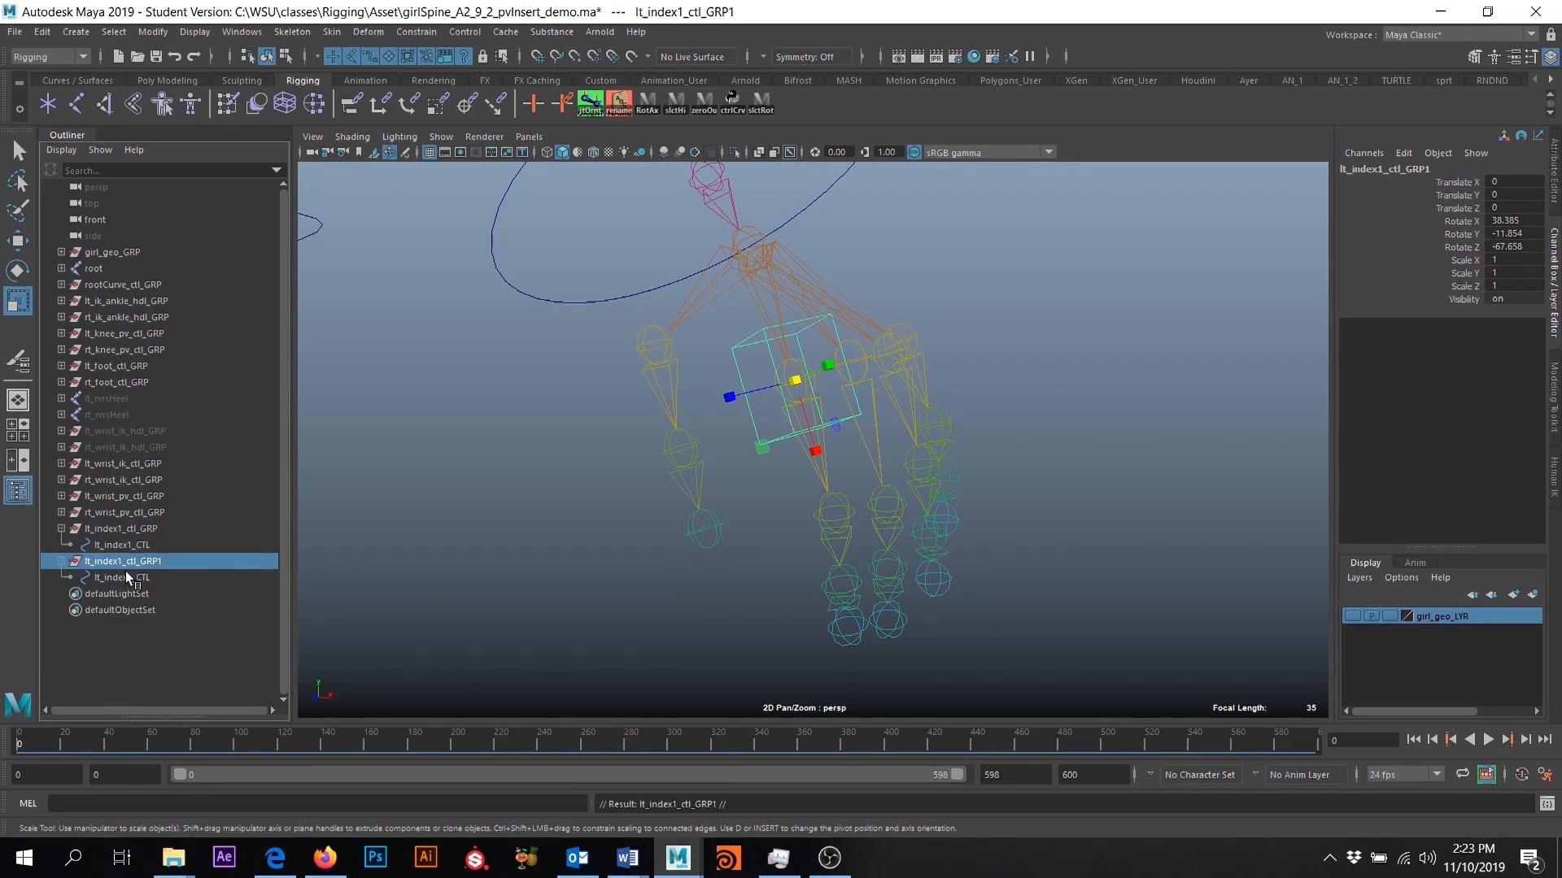
- Rename the duplicated group lt_index2_ctl_GRP and its child control lt_index2_CTL
double_click(186, 561)
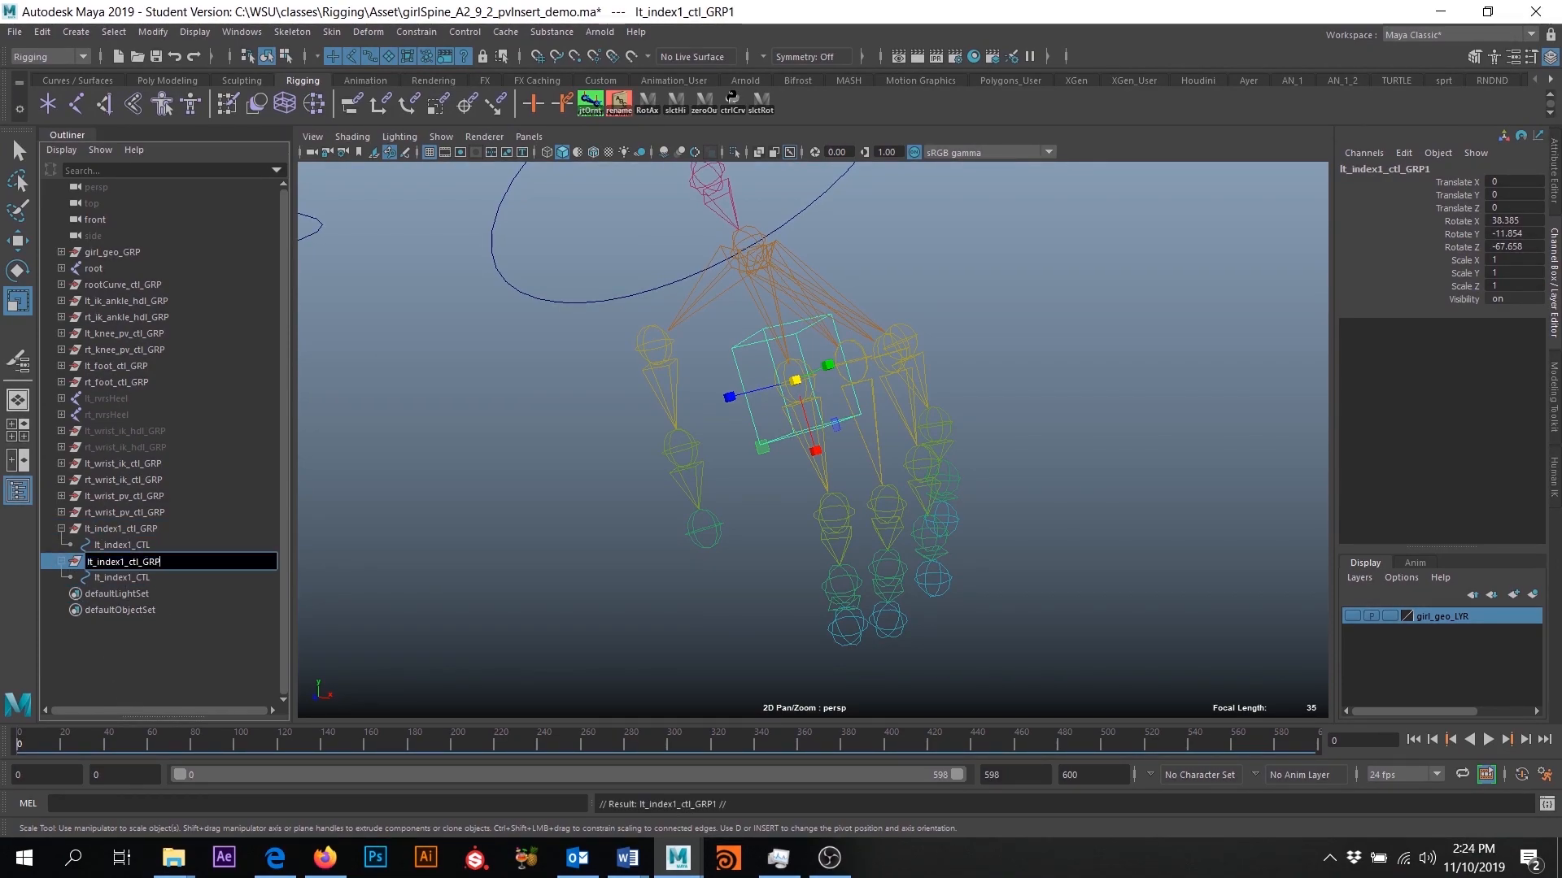
text(2)
click(127, 579)
double_click(130, 579)
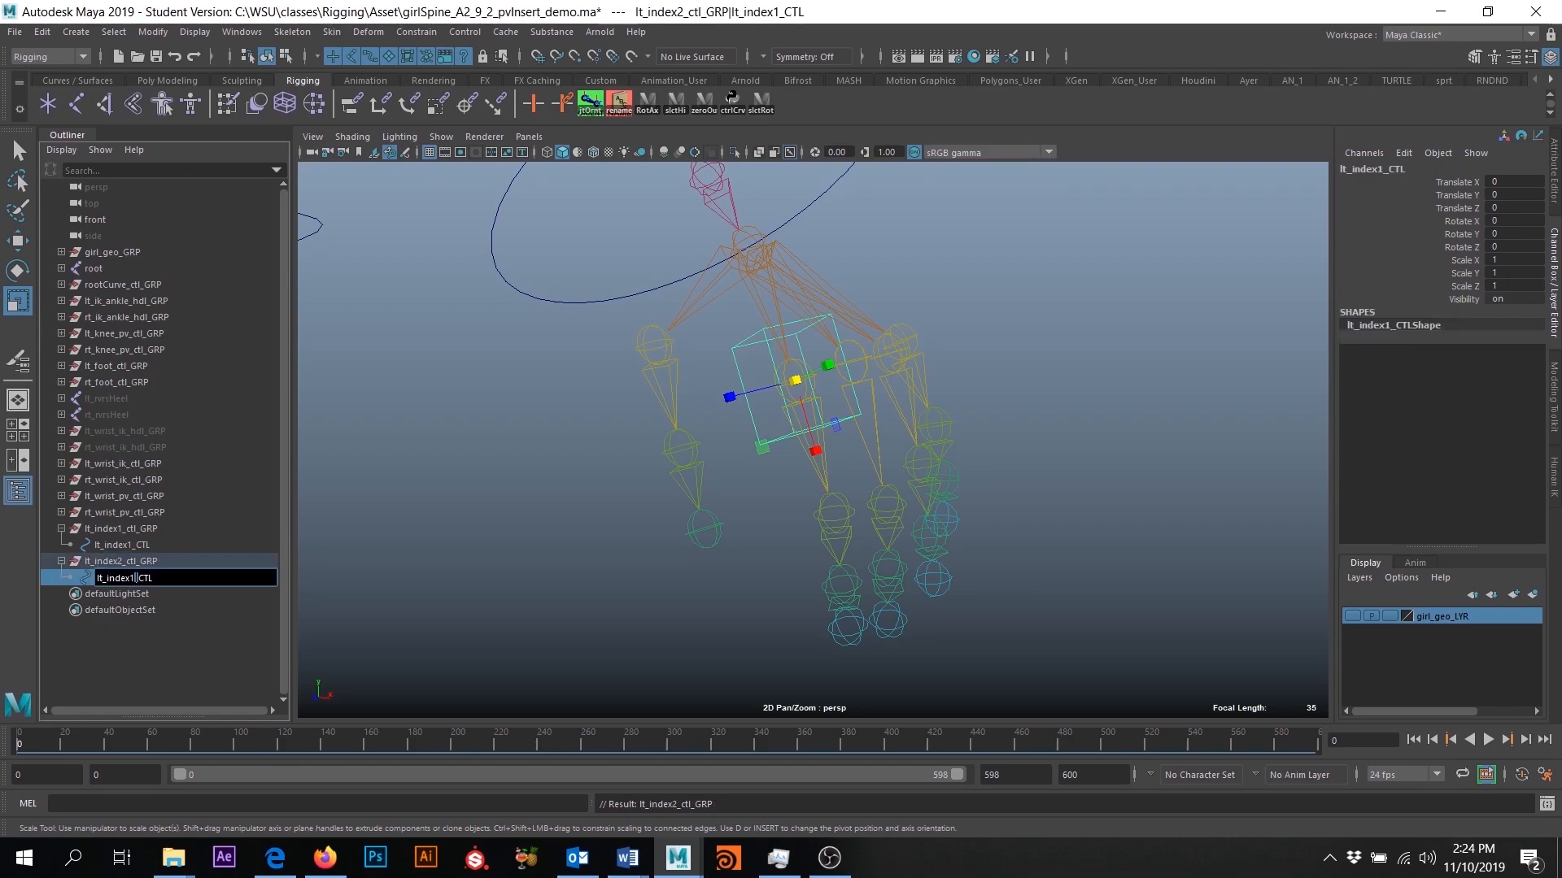
key(Delete)
text(2)
key(Return)
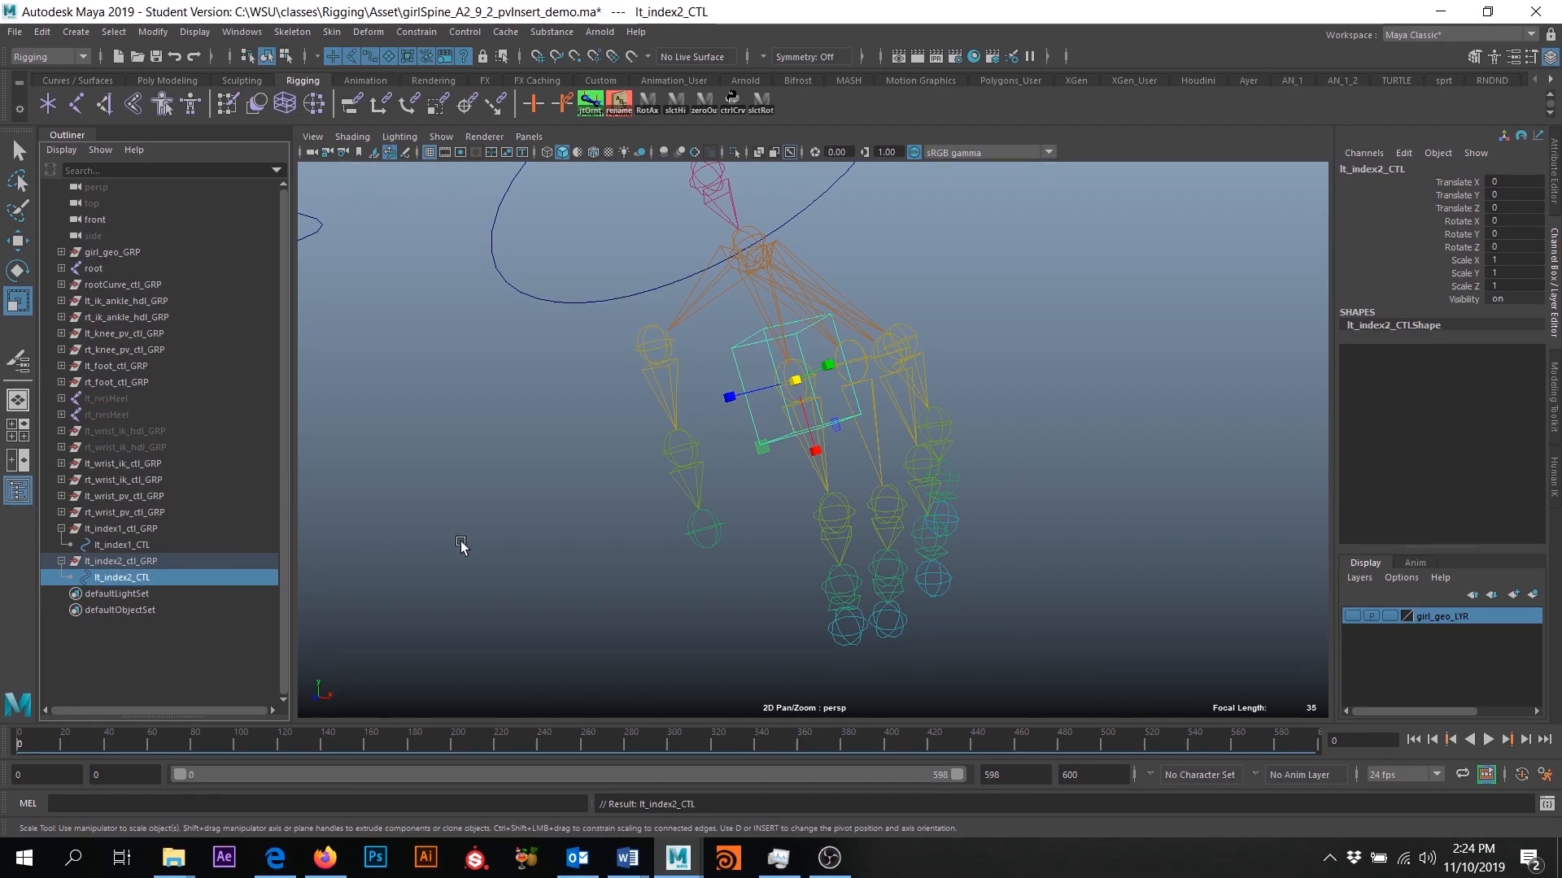
- Set Rotate X, Y and Z of lt_index2_ctl_GRP to 0
alt+drag(717, 527, 667, 560)
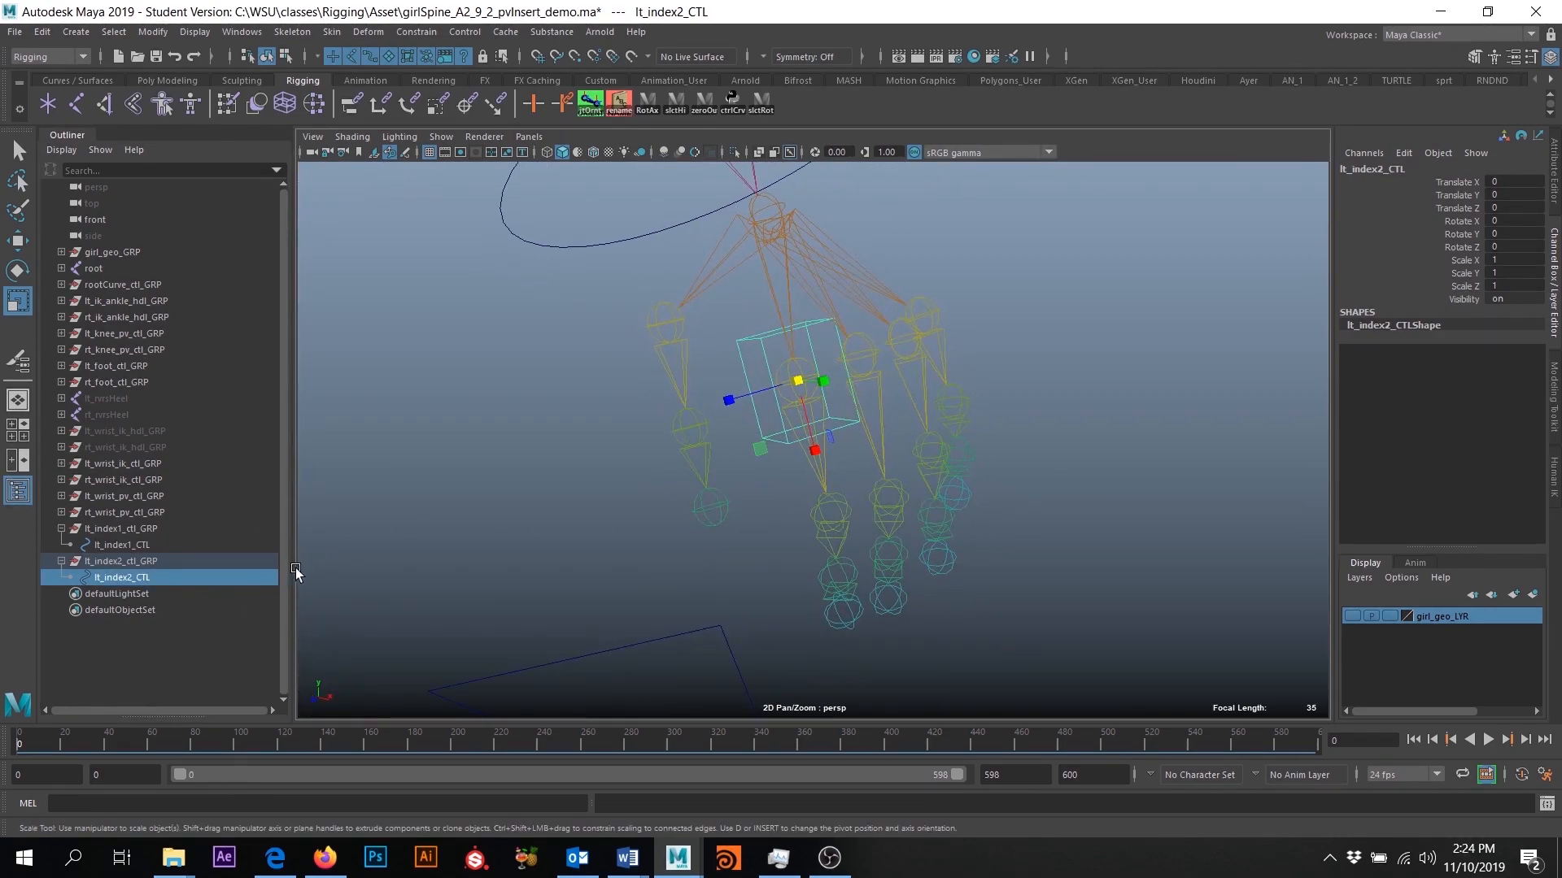
click(145, 576)
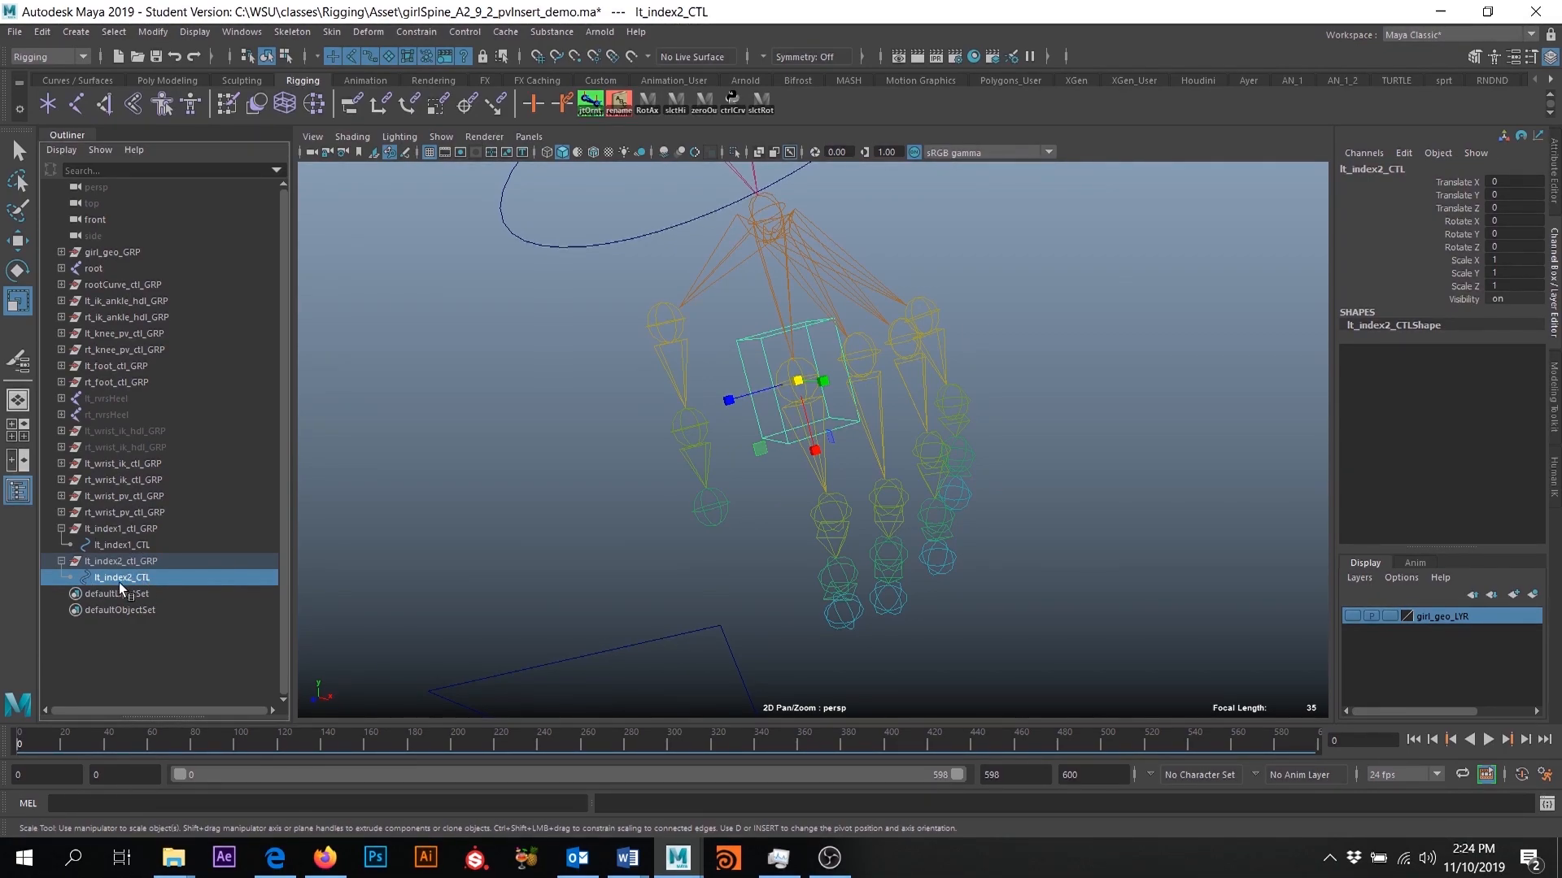
click(140, 560)
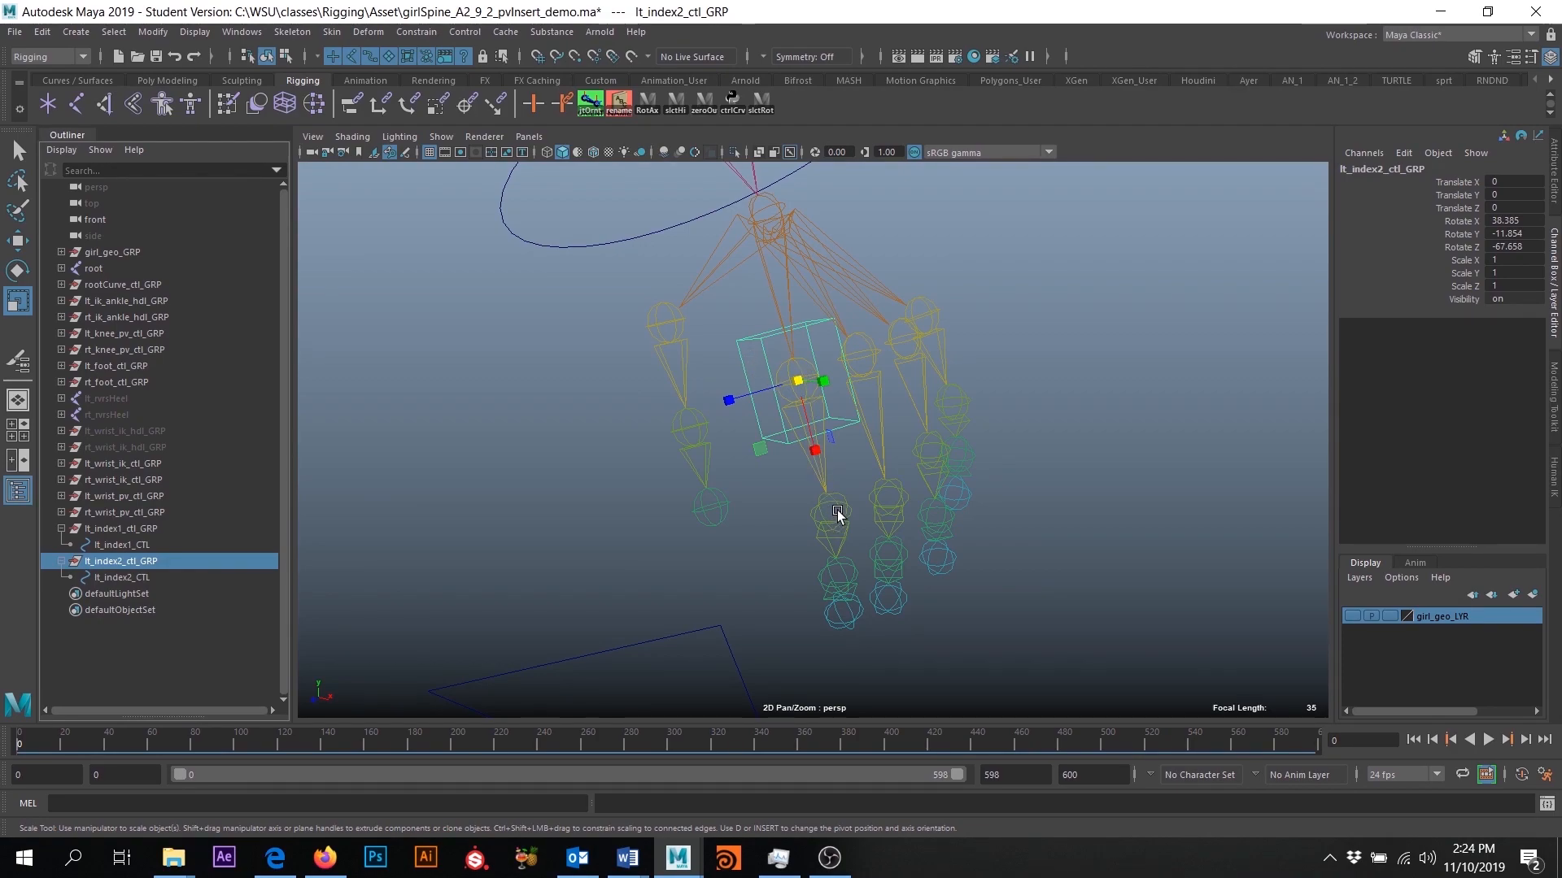
alt+drag(840, 517, 829, 516)
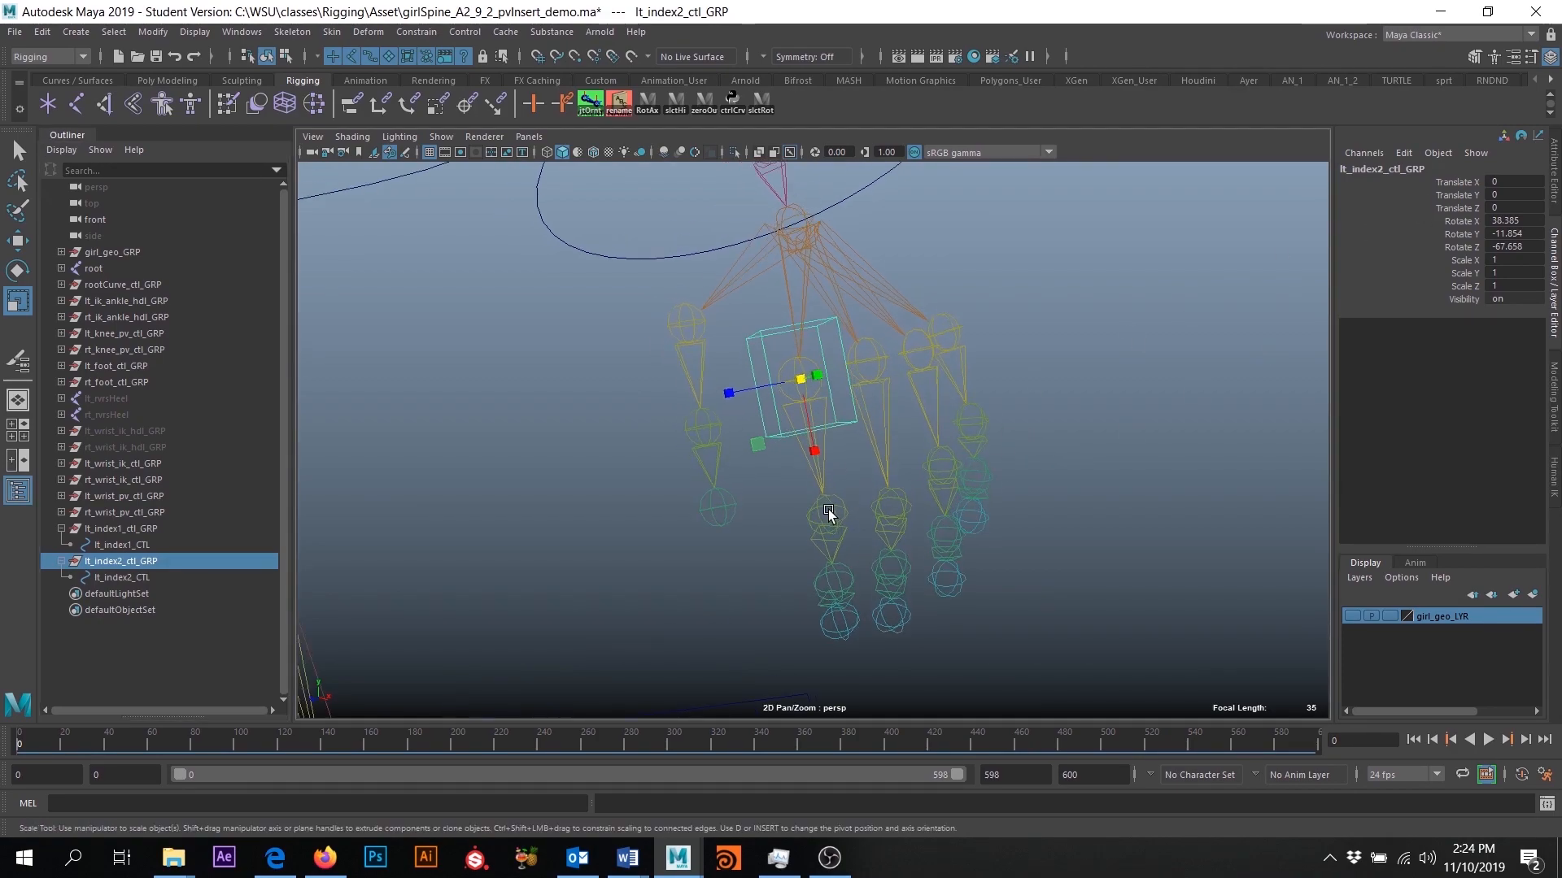
drag(1508, 221, 1518, 248)
key(Return)
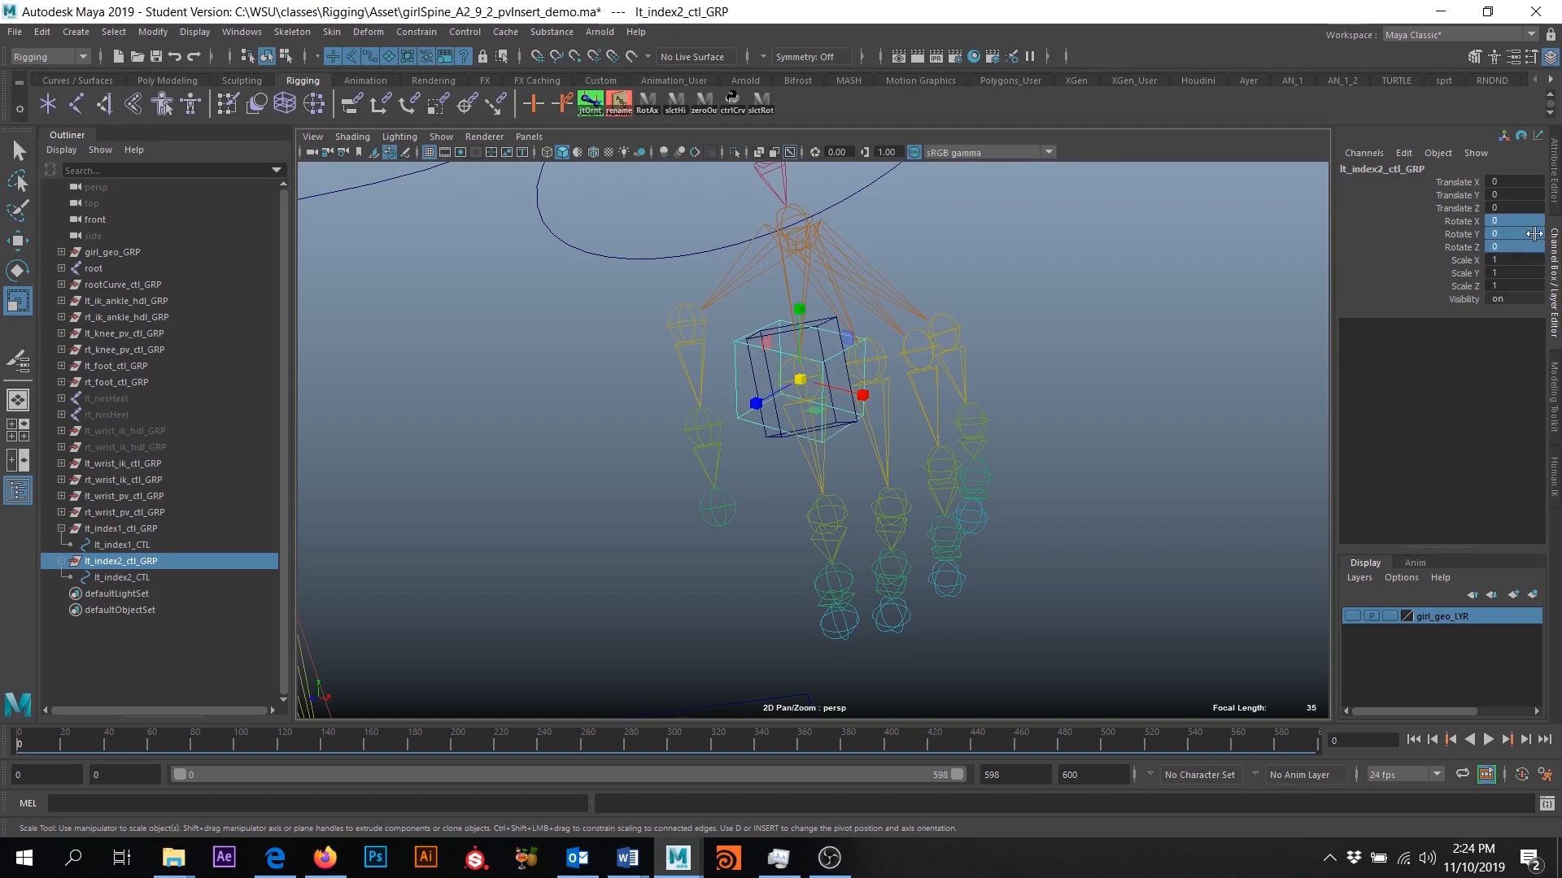
alt+drag(912, 371, 748, 317)
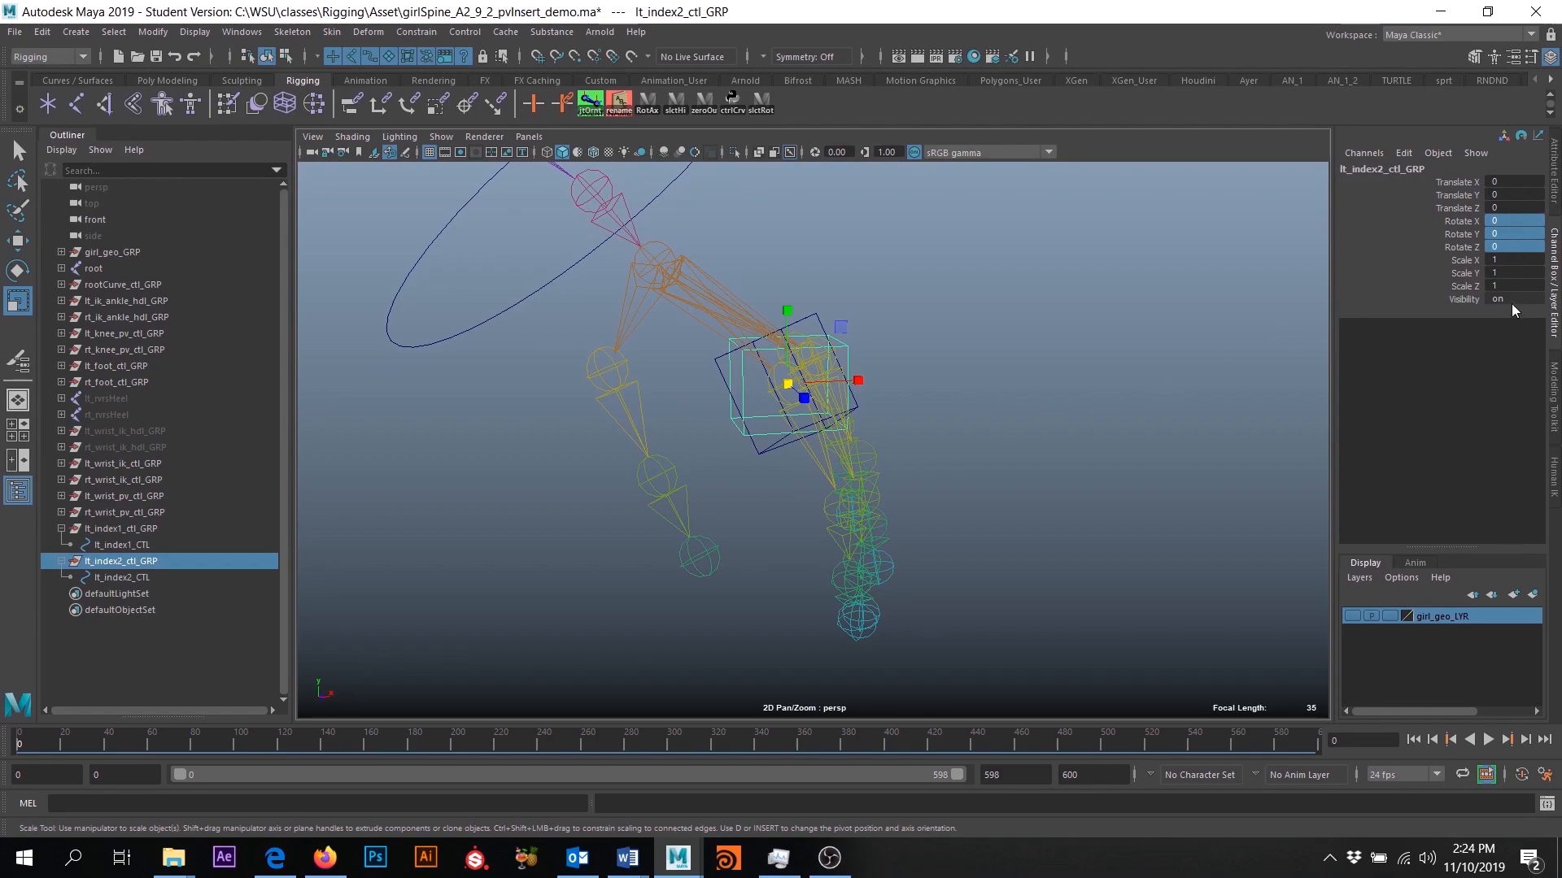
alt+drag(982, 464, 865, 478)
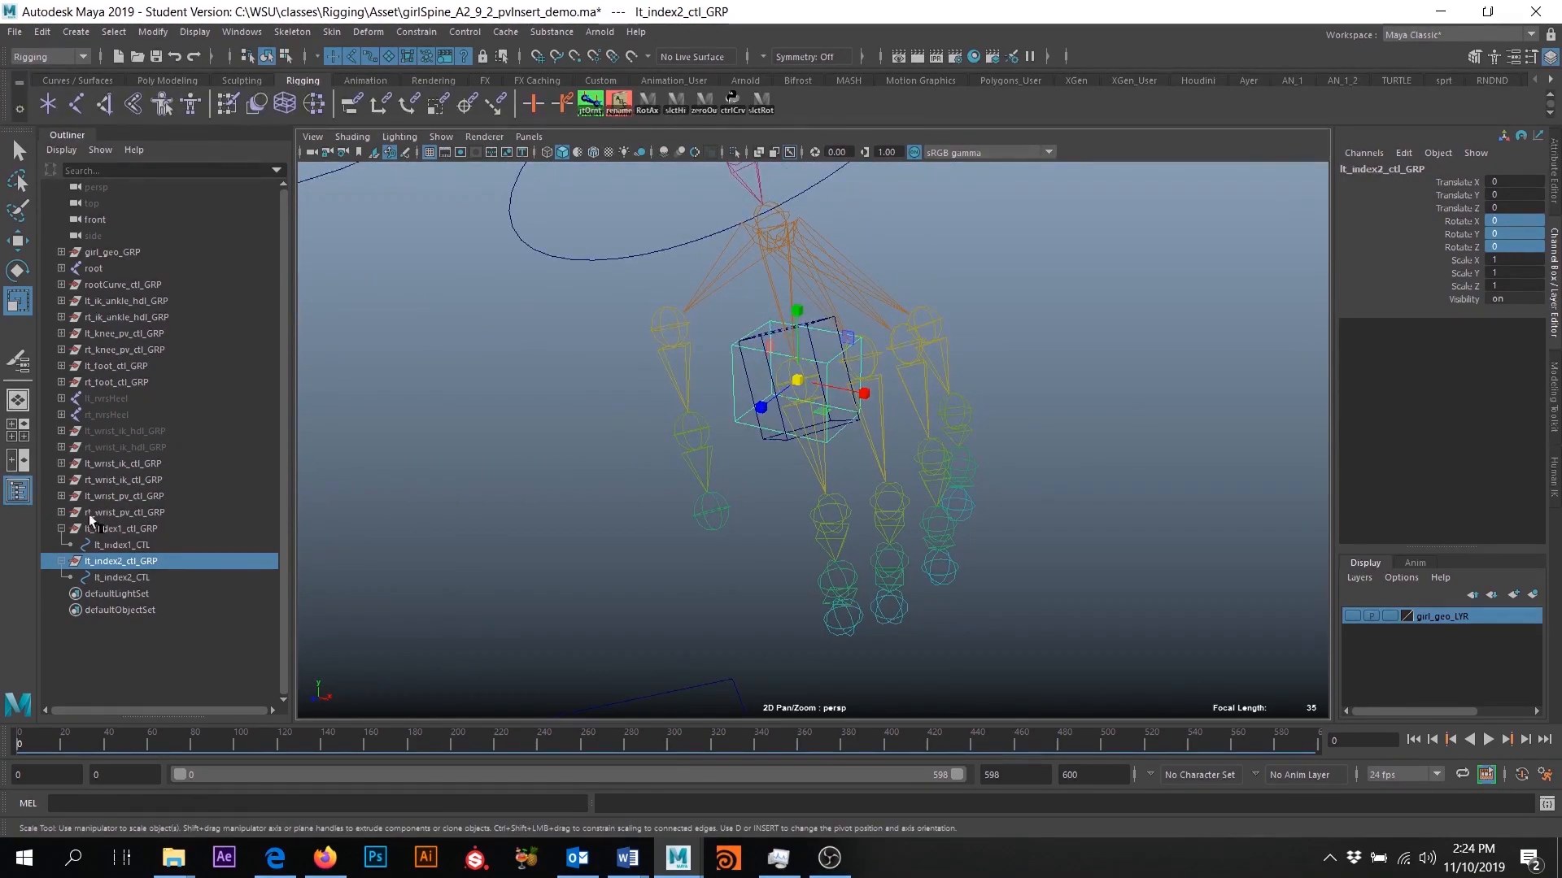
- Move lt_index2_ctl_GRP onto the second joint of the left index finger and freeze its transformations
click(16, 241)
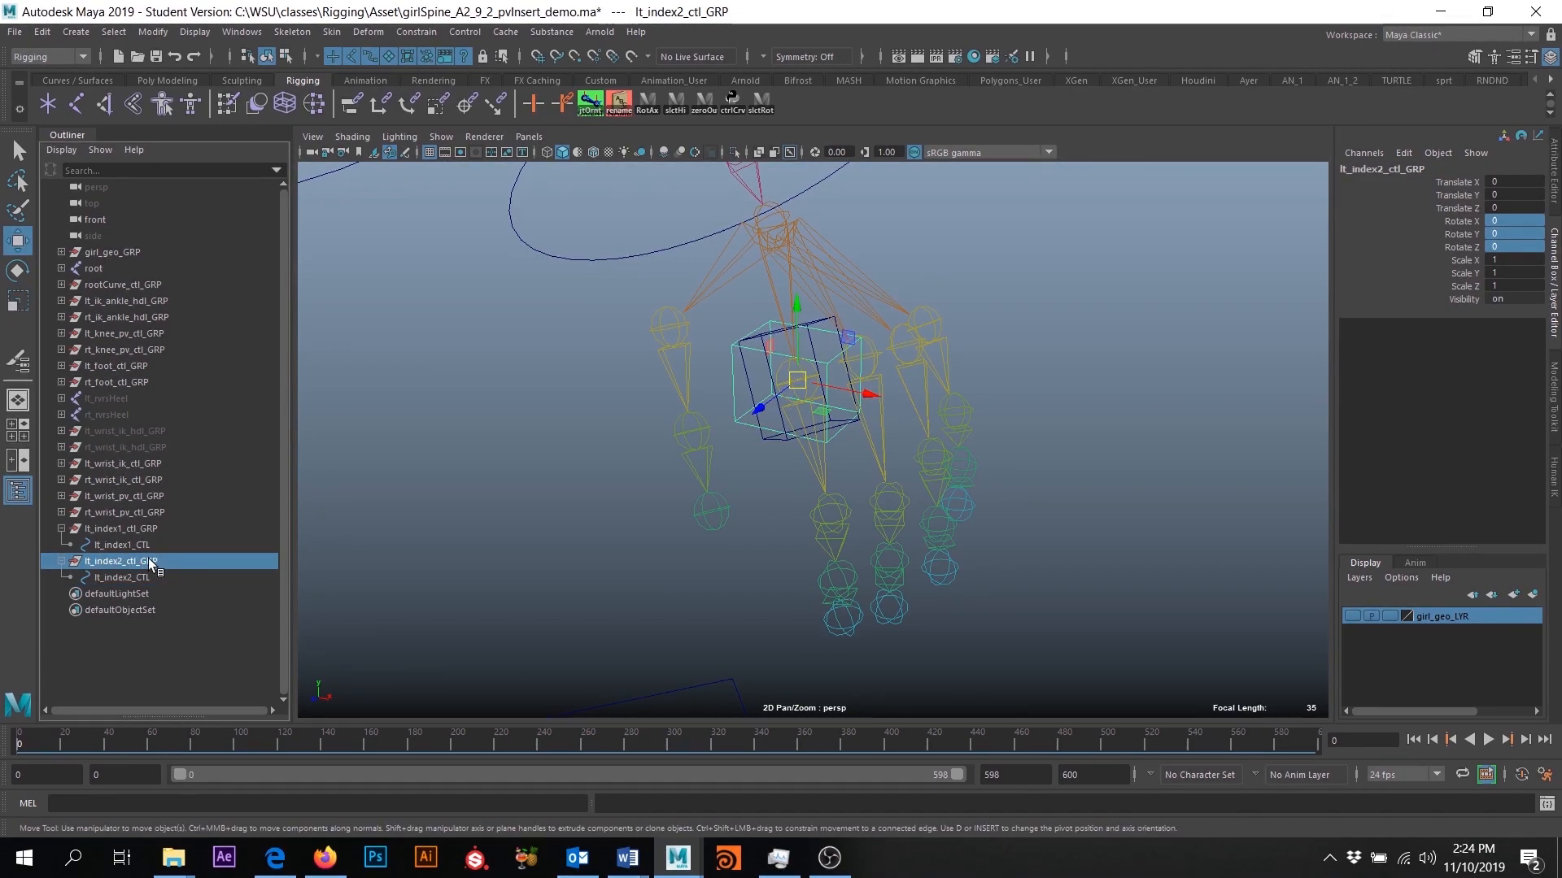
click(797, 380)
drag(798, 379, 875, 577)
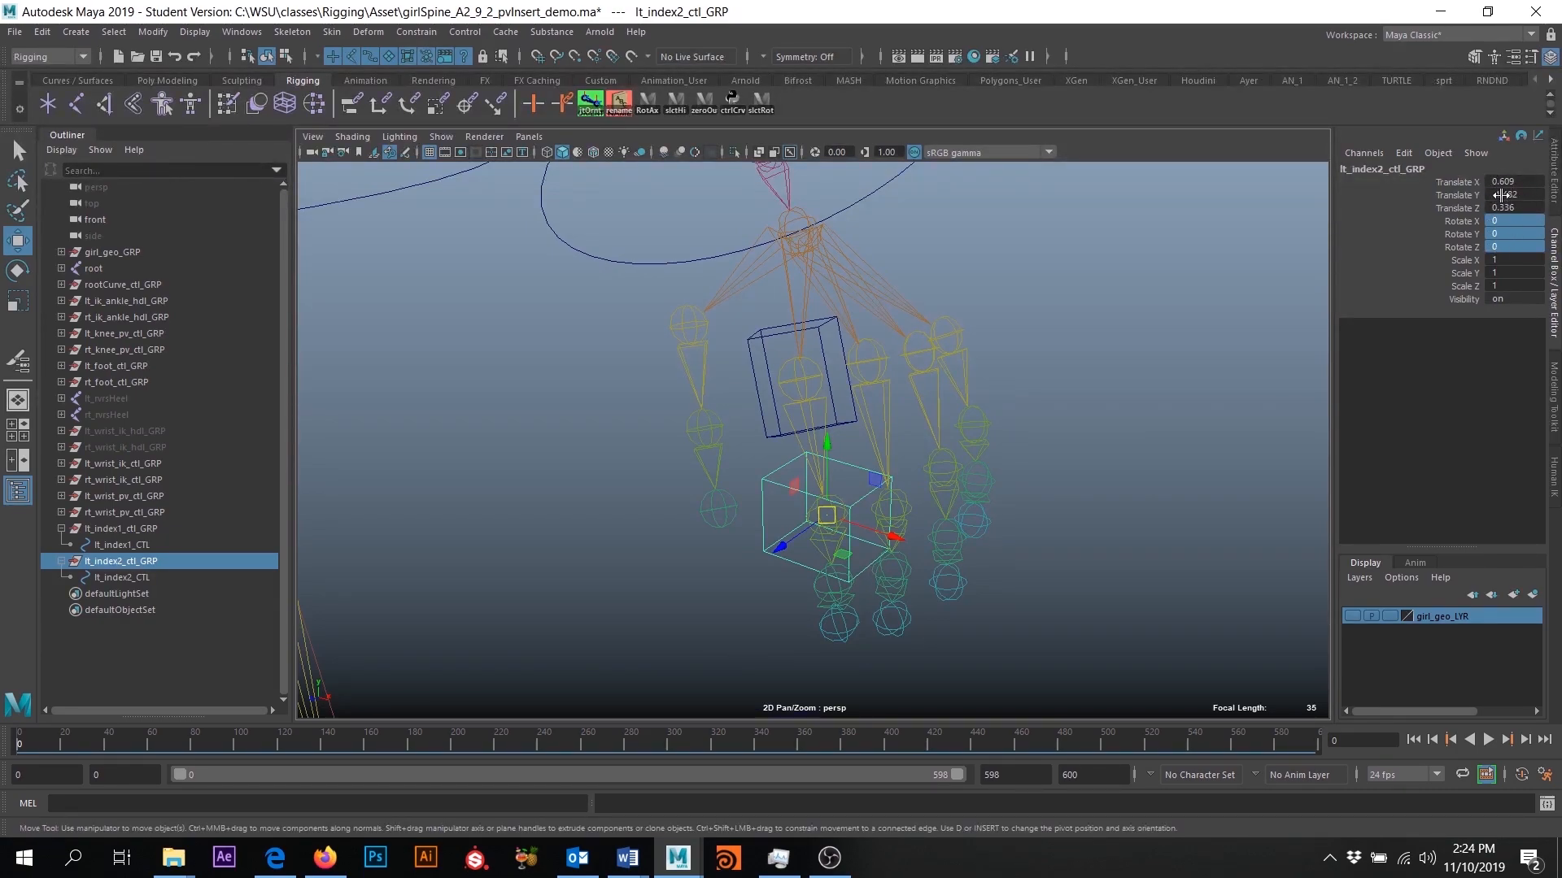
click(162, 32)
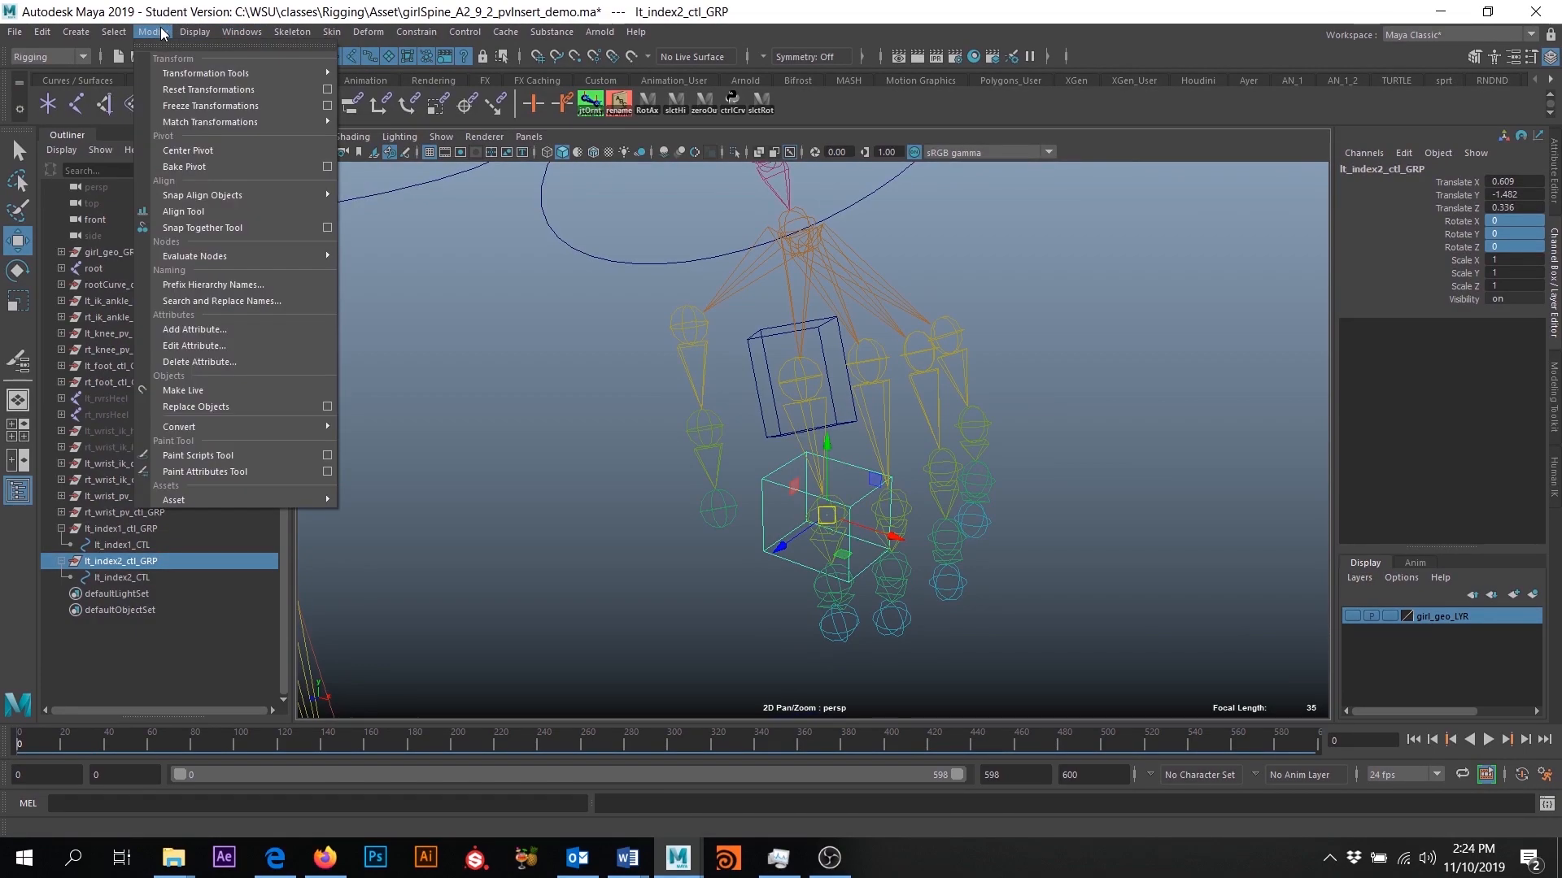
click(210, 106)
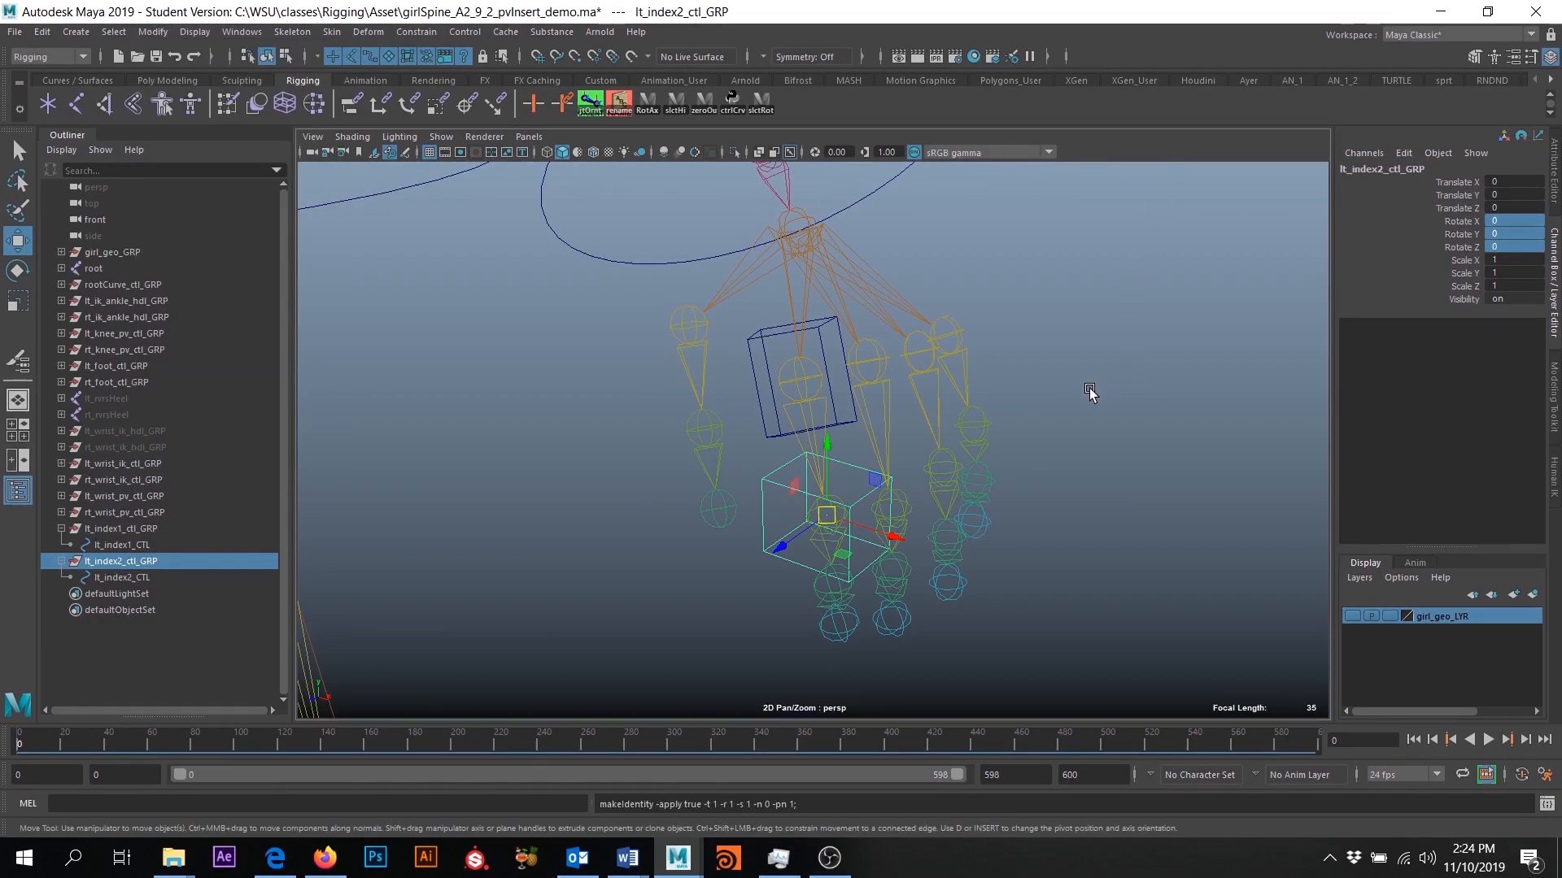
- Orient-constrain lt_index2_ctl_GRP to the lt_index2 joint with Maintain offset off
alt+drag(774, 466, 990, 508)
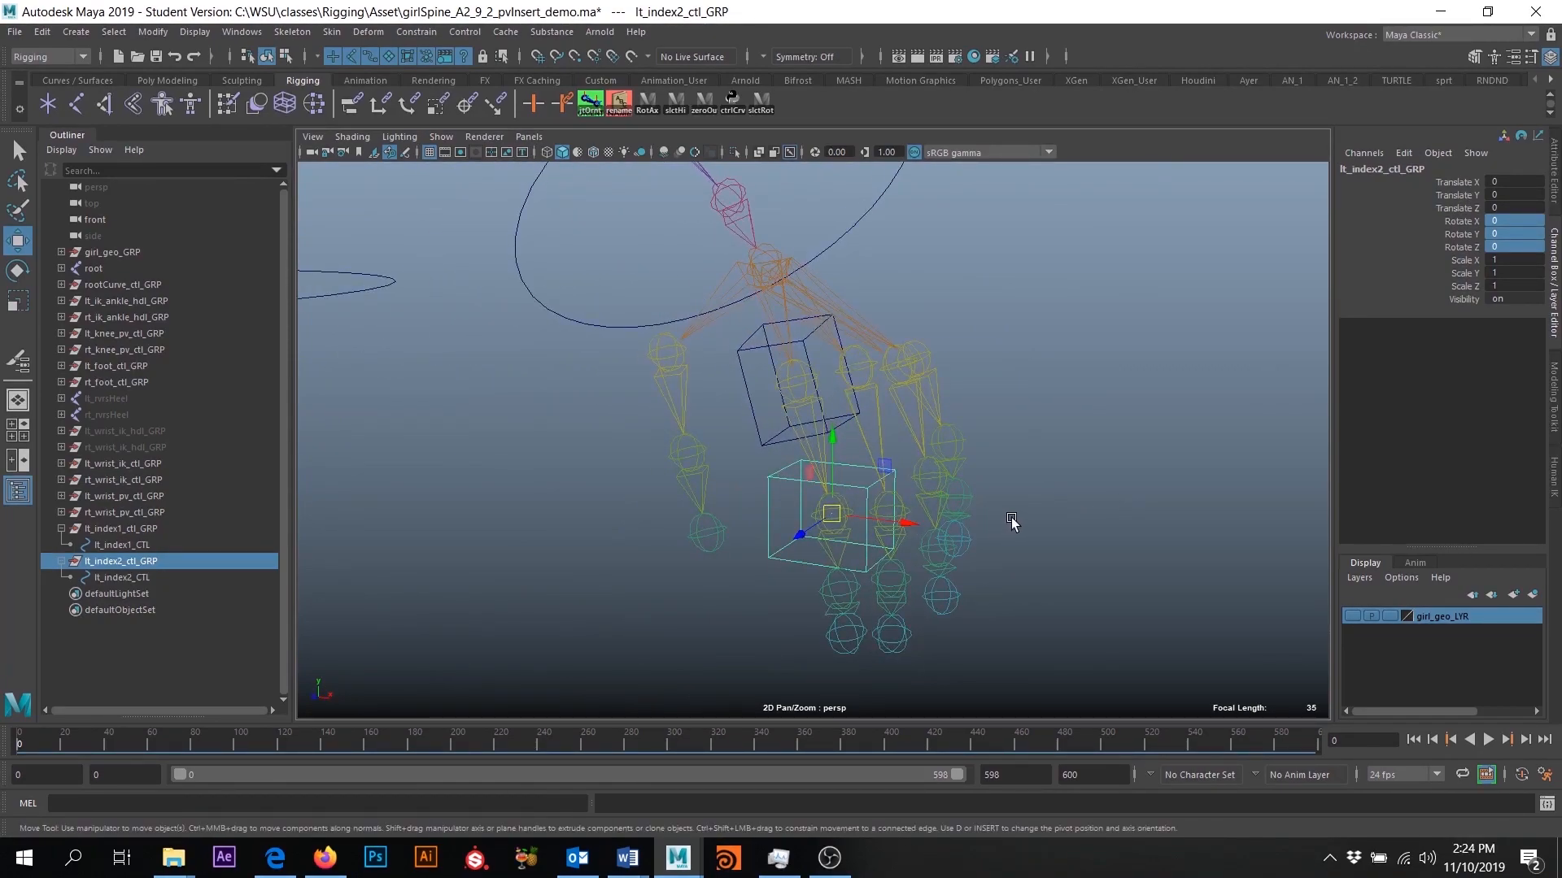
alt+drag(959, 558, 1027, 569)
key(q)
alt+middle_drag(987, 533, 985, 433)
scroll(984, 438, up, 10)
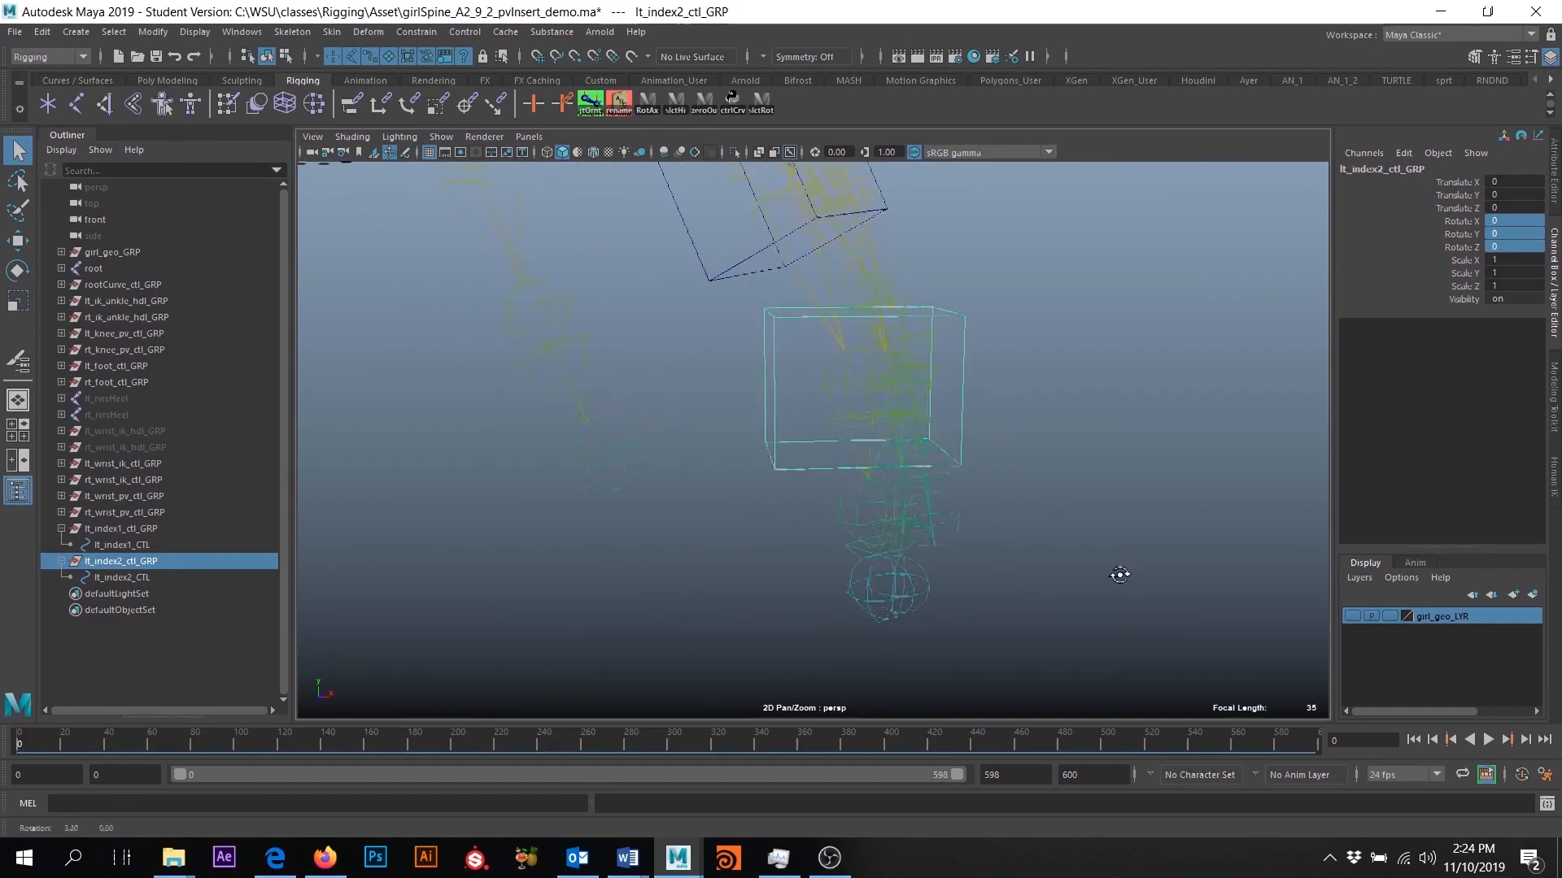
click(876, 371)
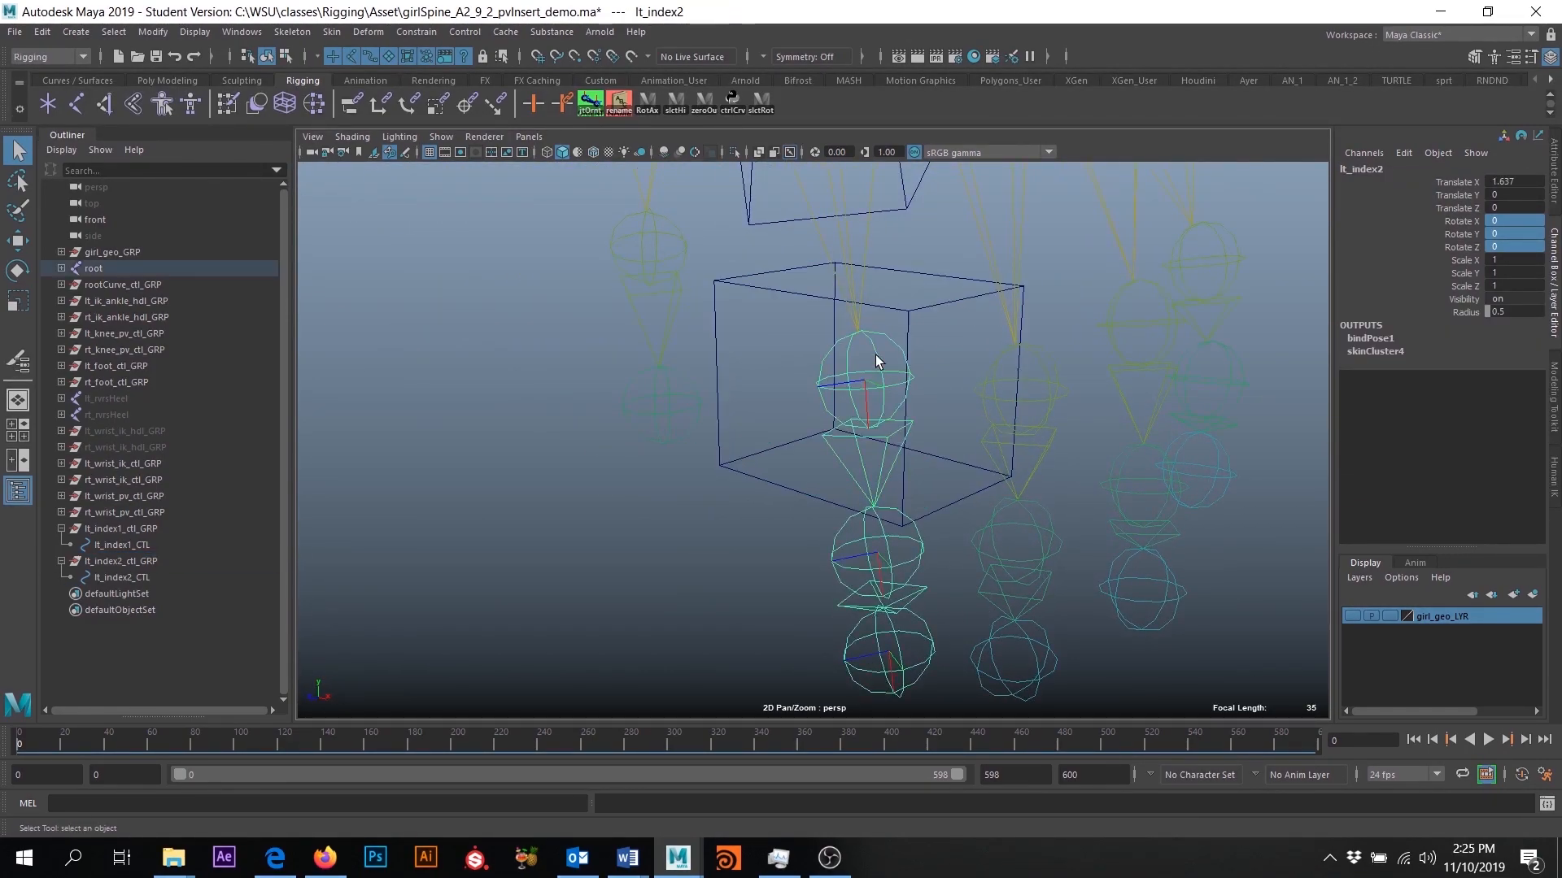
click(122, 558)
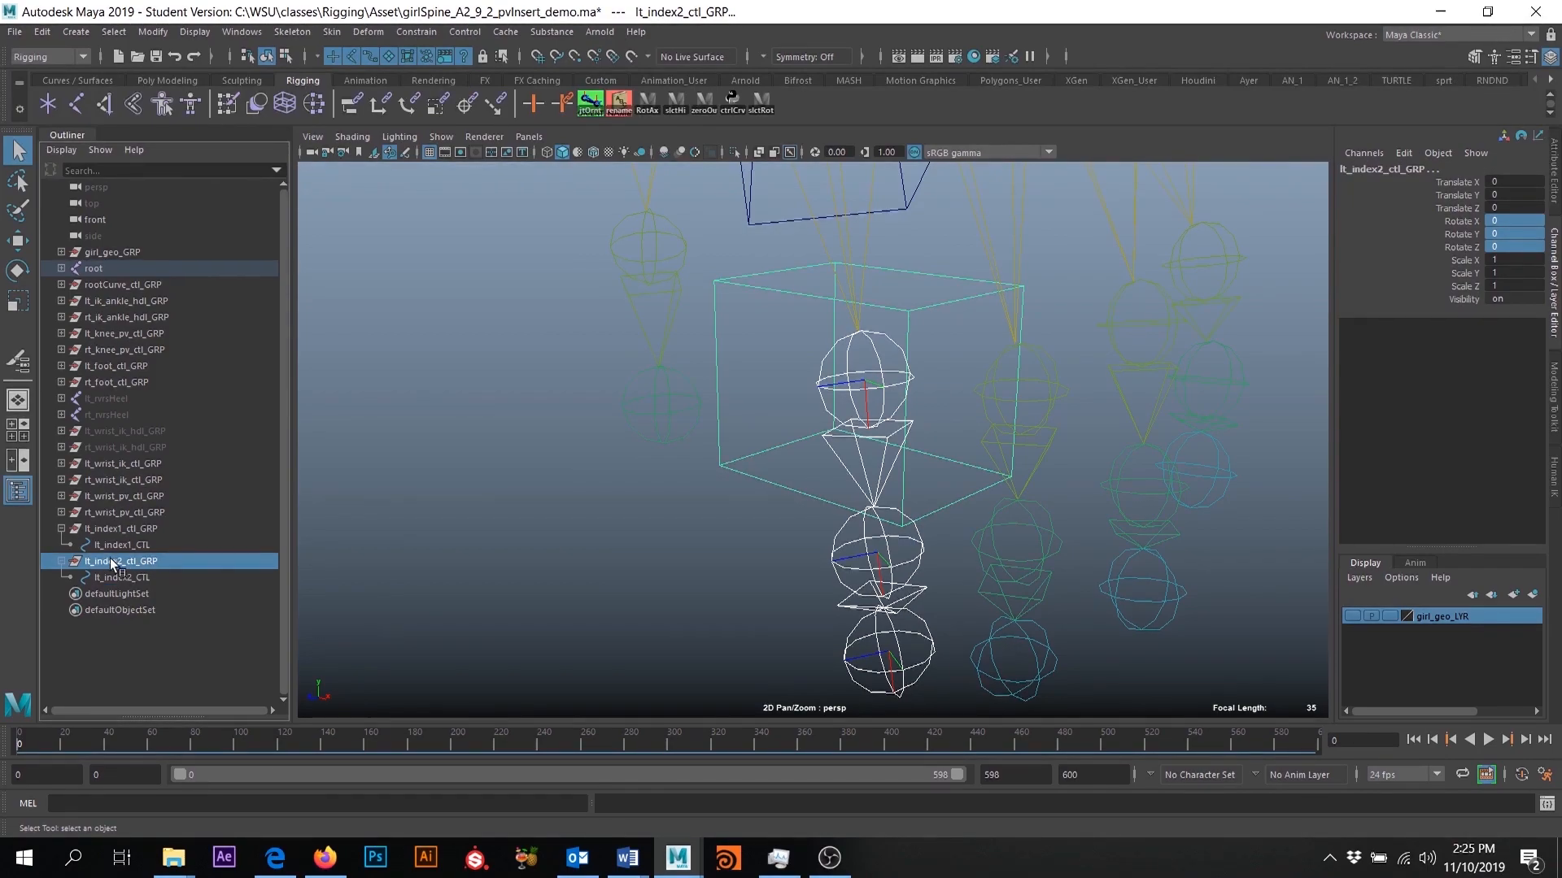
click(416, 31)
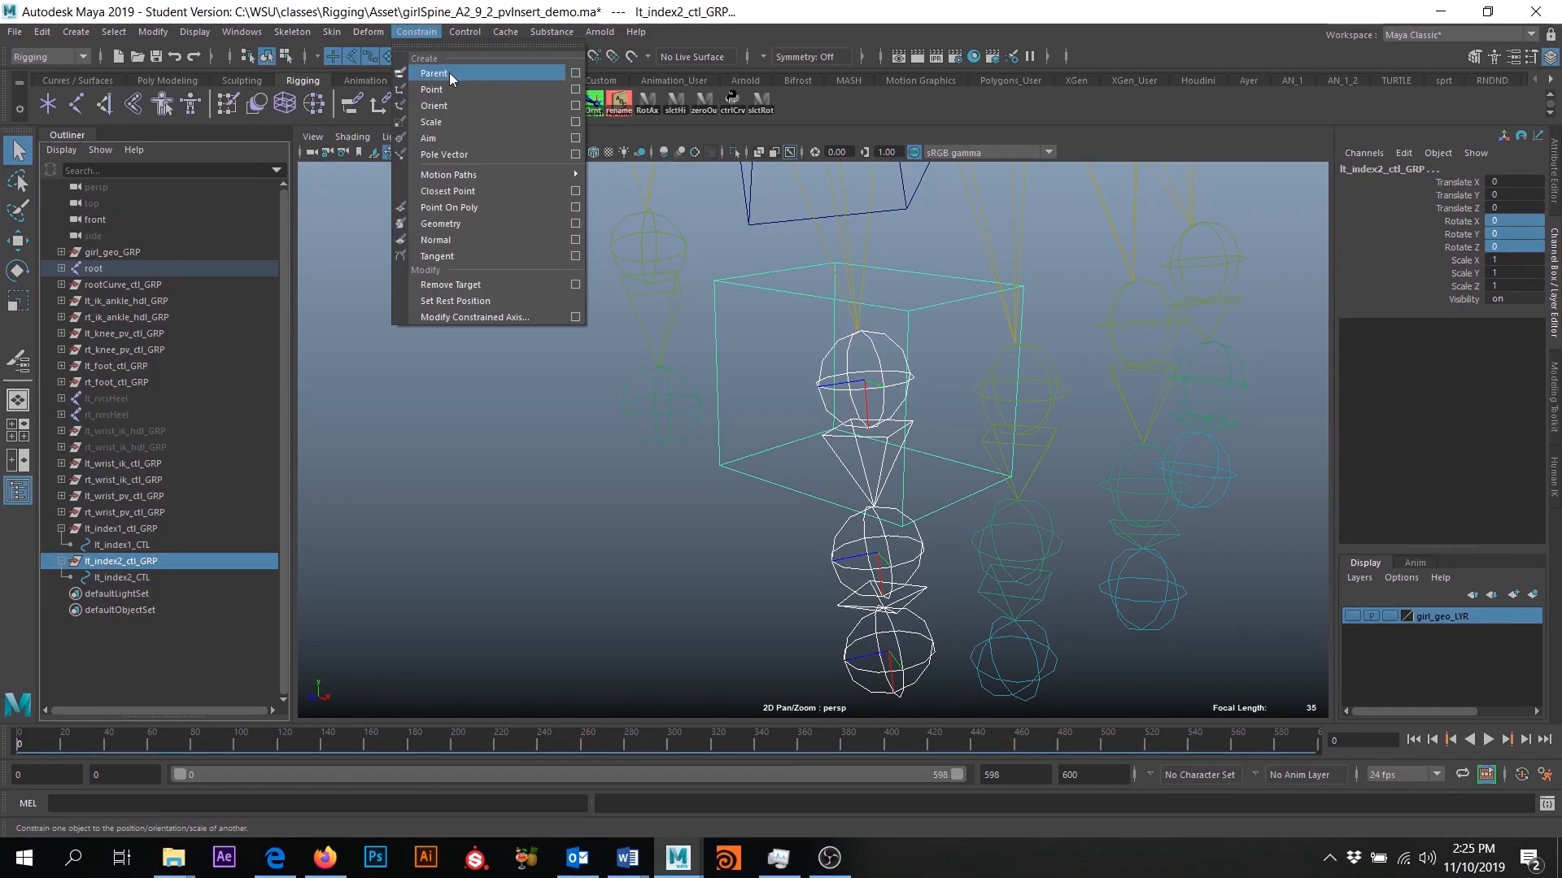
click(575, 106)
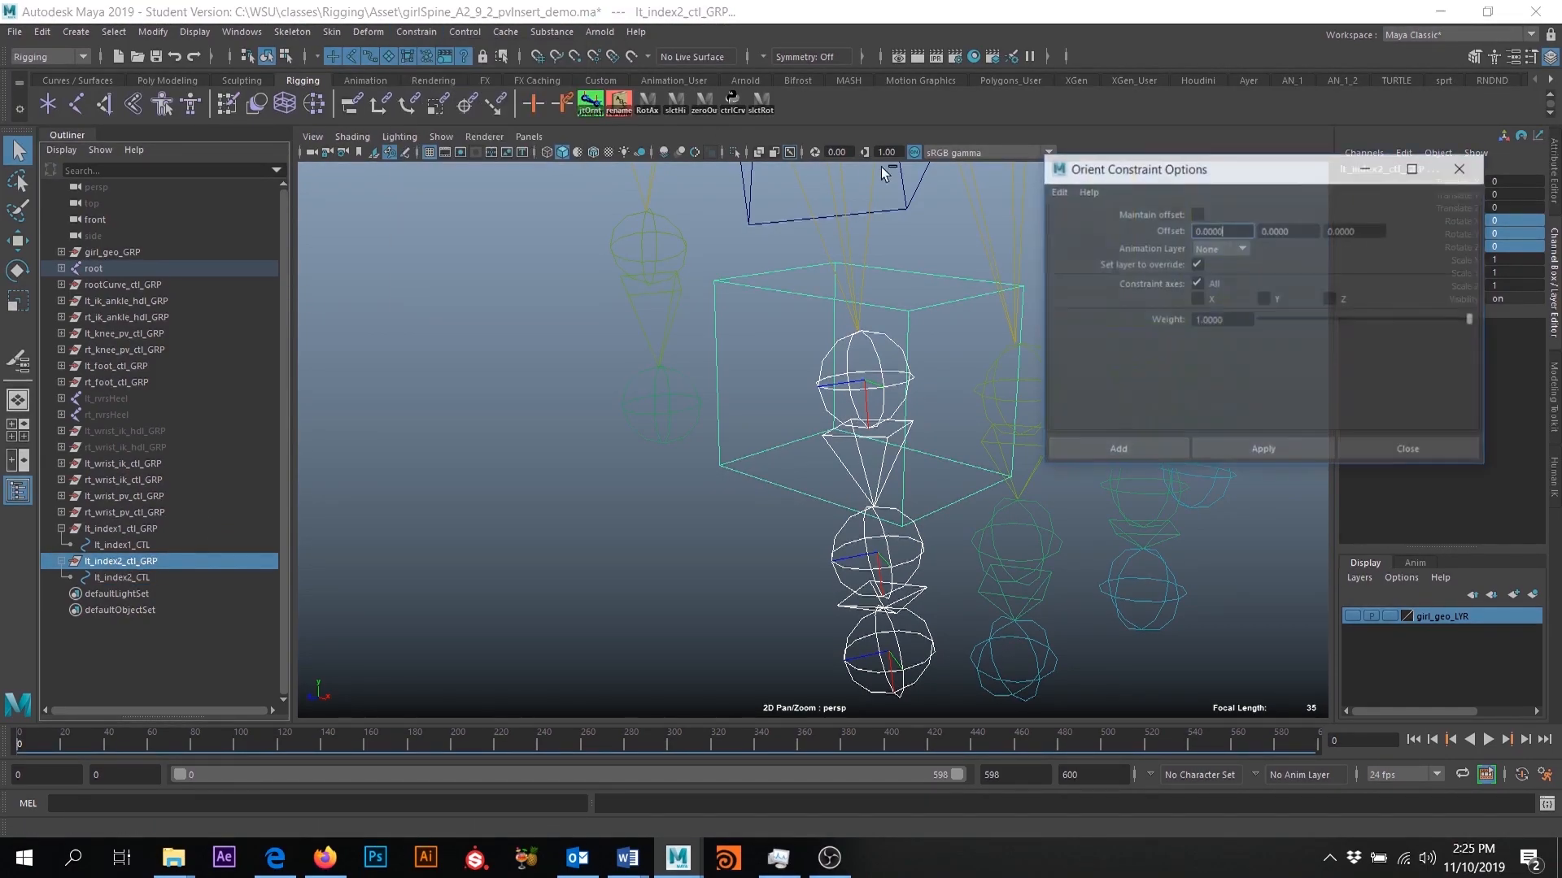
click(1147, 449)
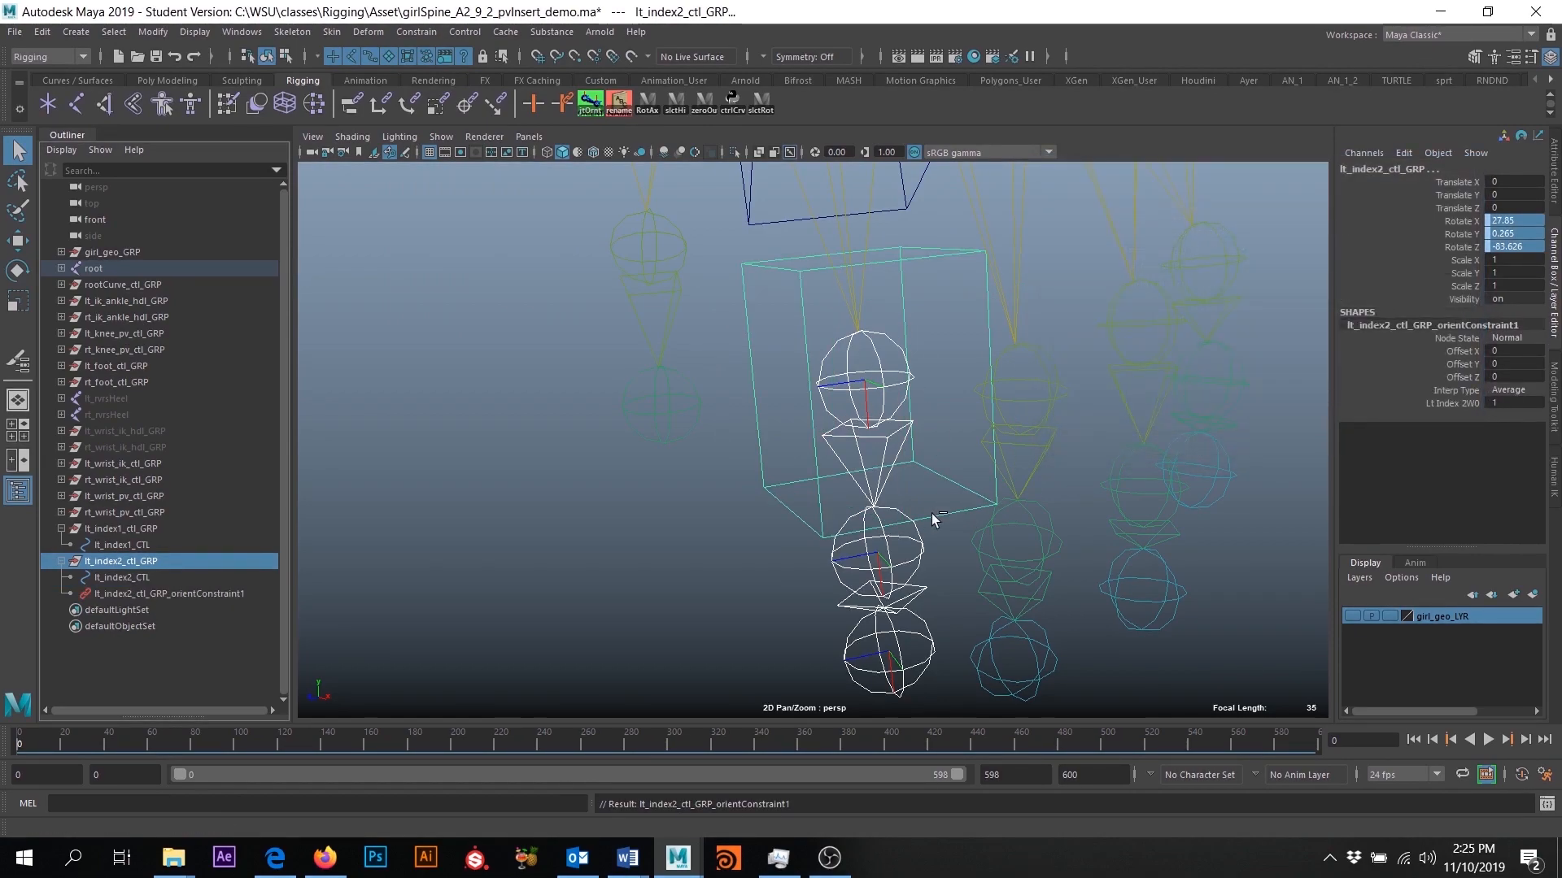
- Delete the orient constraint under lt_index2_ctl_GRP and compare the rotation values of the group and lt_index2_CTL
click(159, 594)
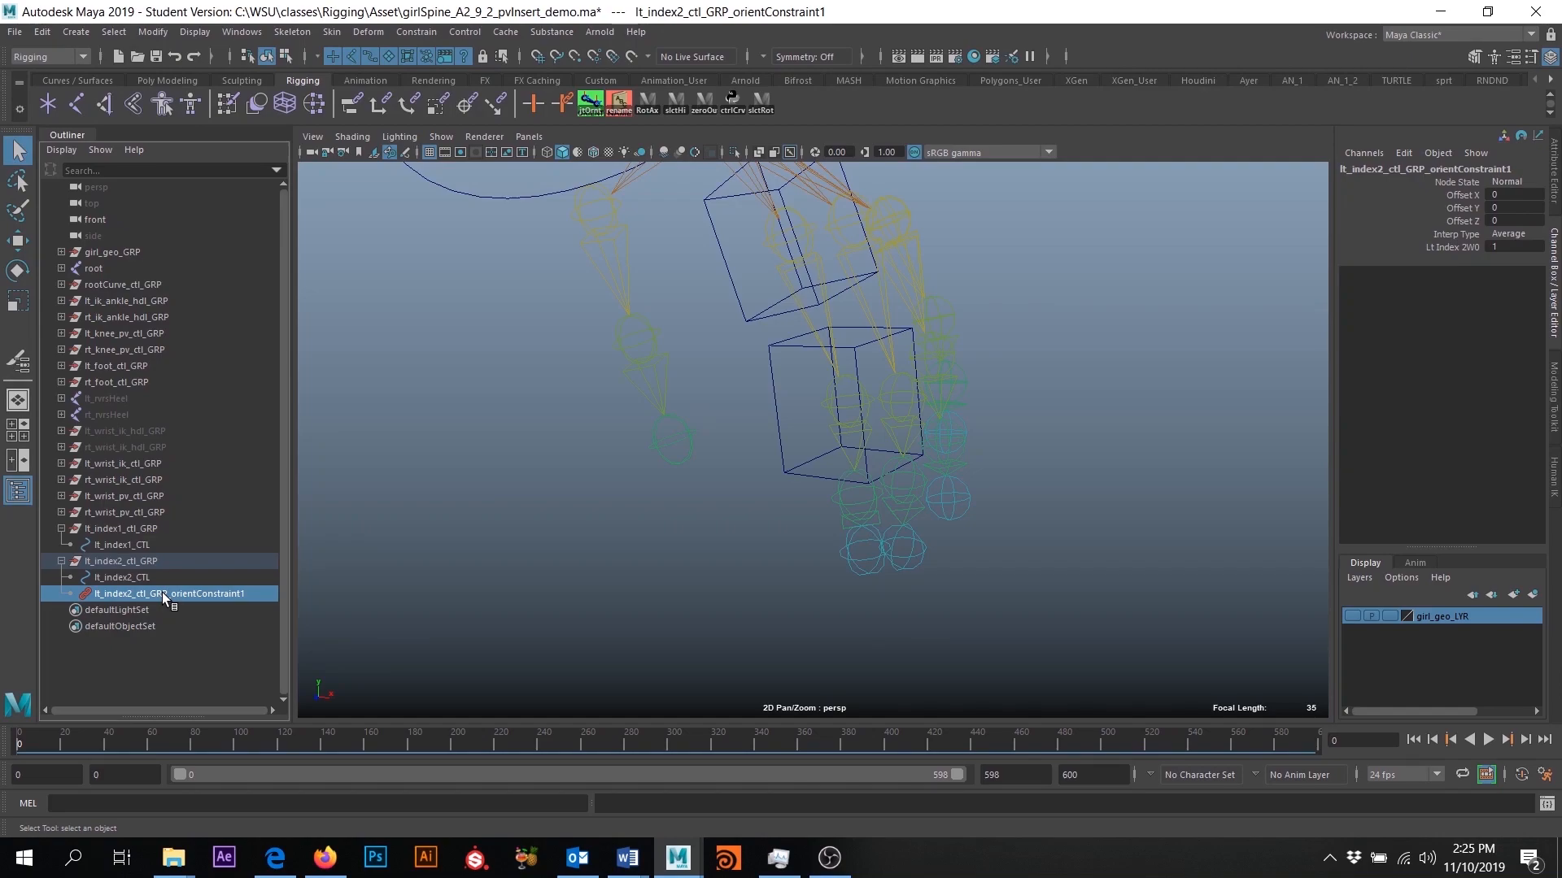
key(Delete)
click(119, 561)
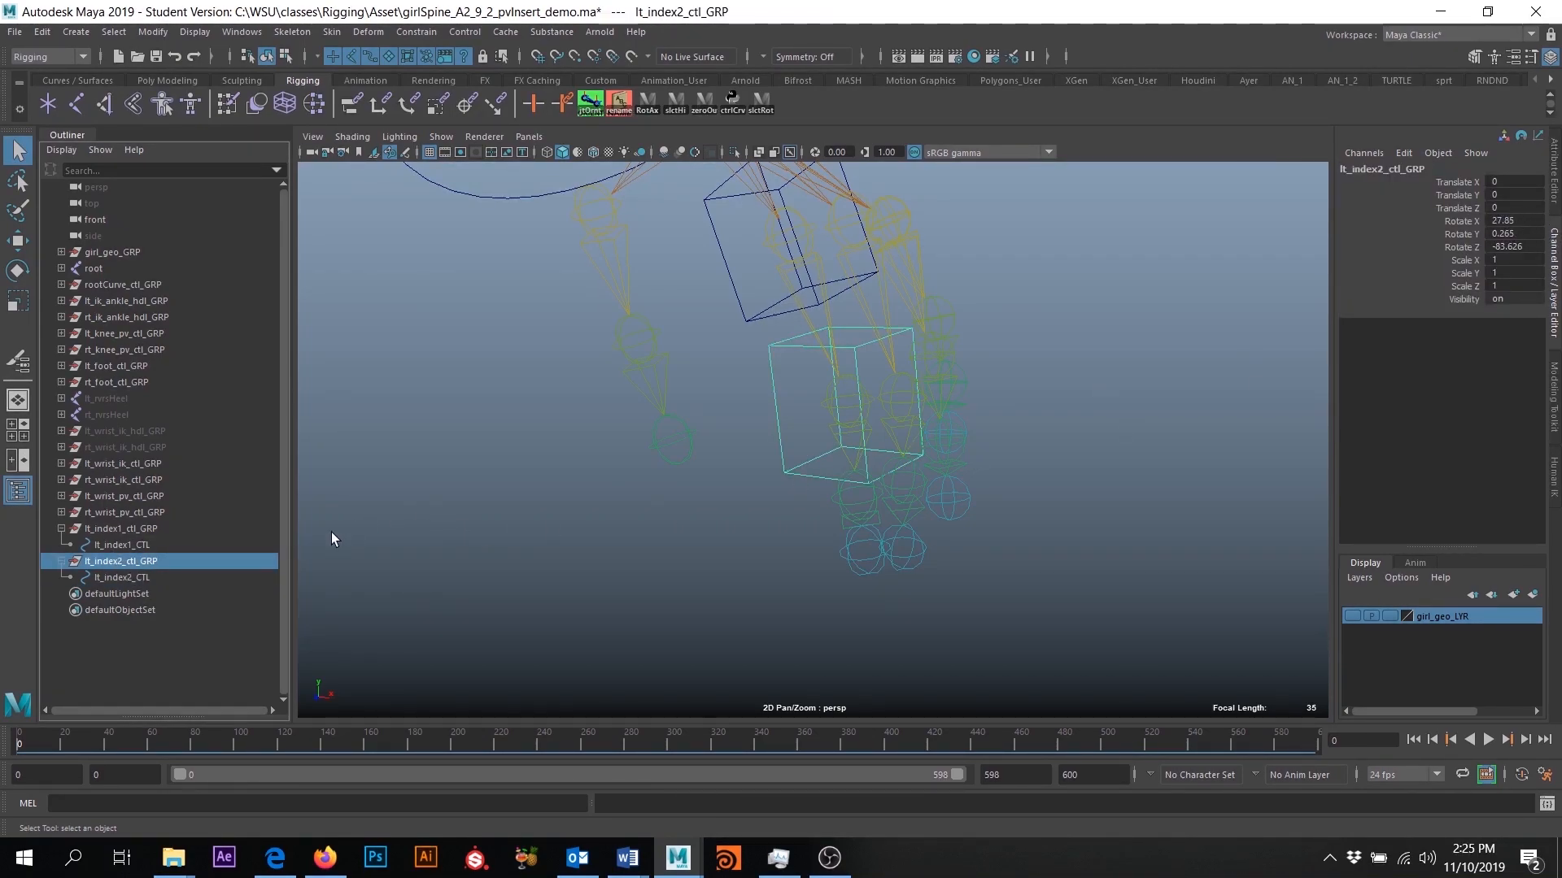
click(148, 577)
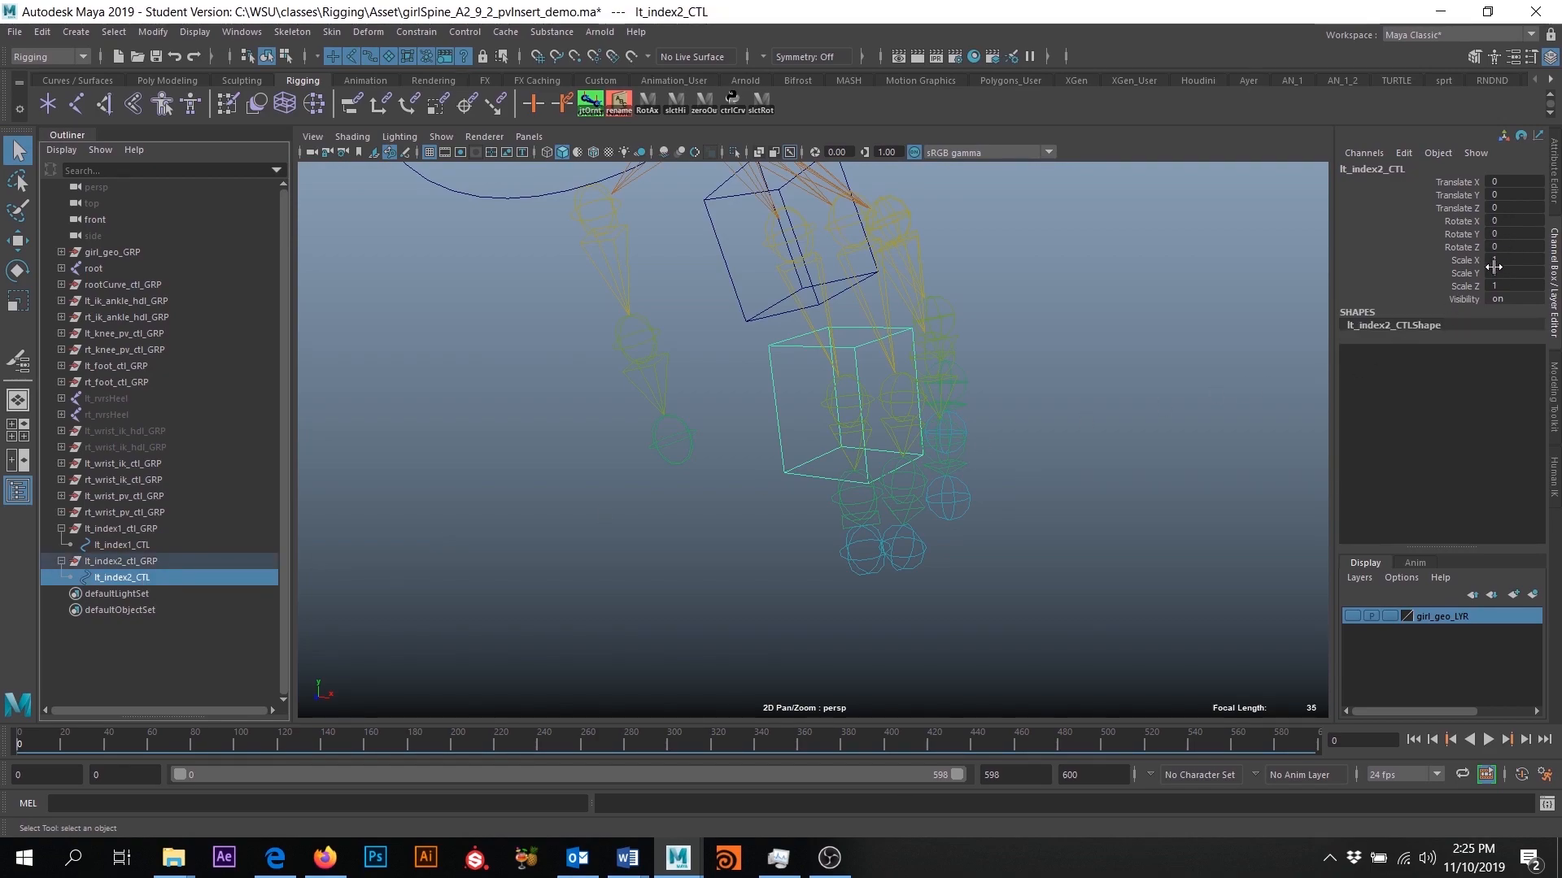
key(f)
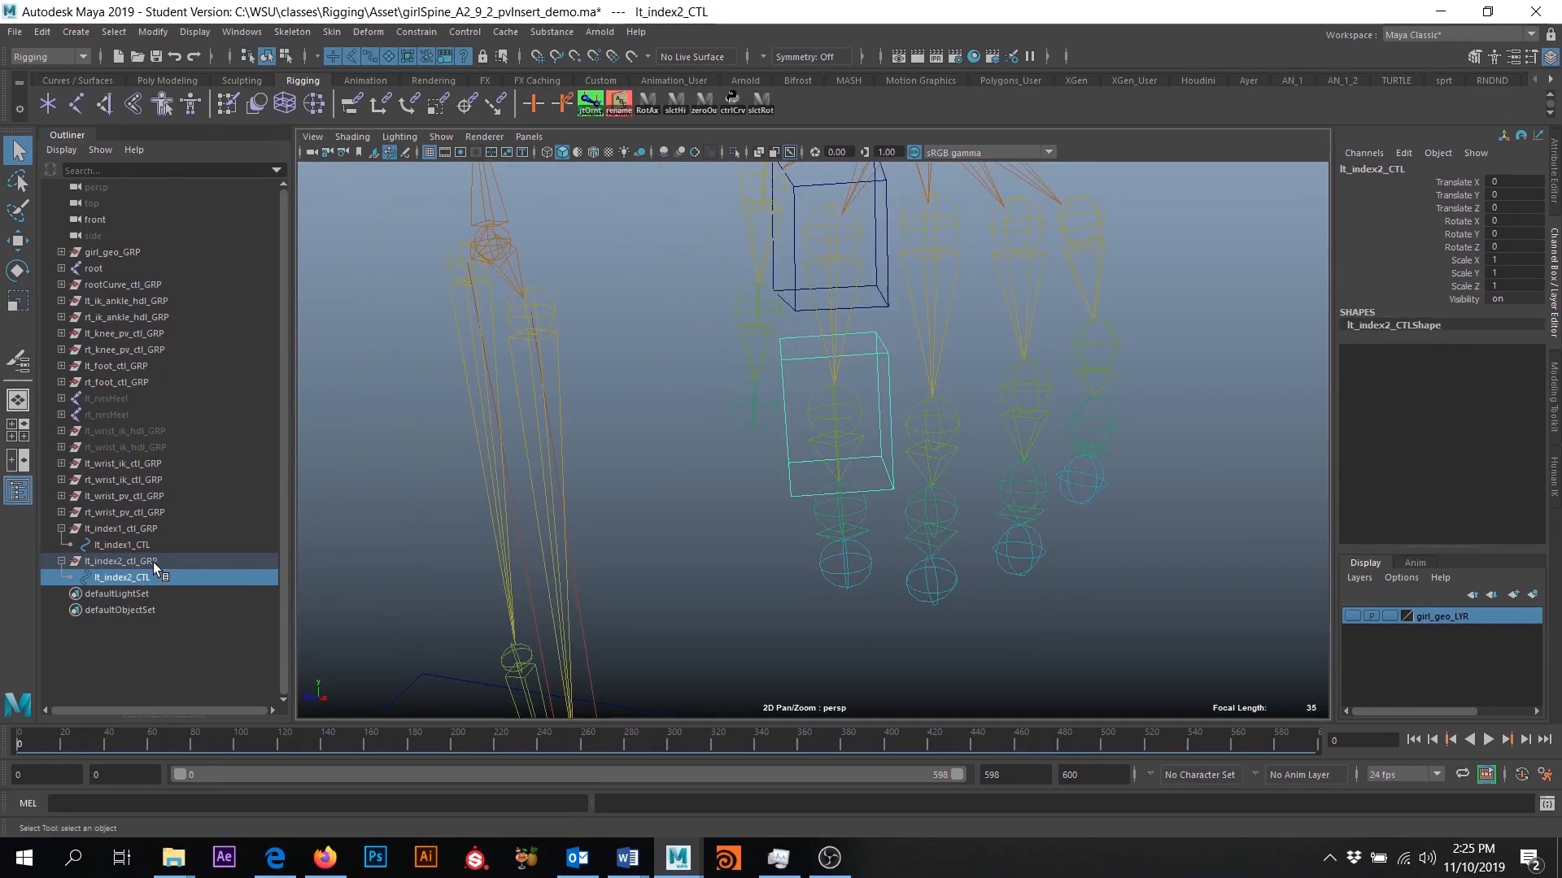
- Duplicate lt_index2_ctl_GRP, rename the copy lt_index3_ctl_GRP and its child lt_index3_CTL, and leave the new group selected
click(159, 564)
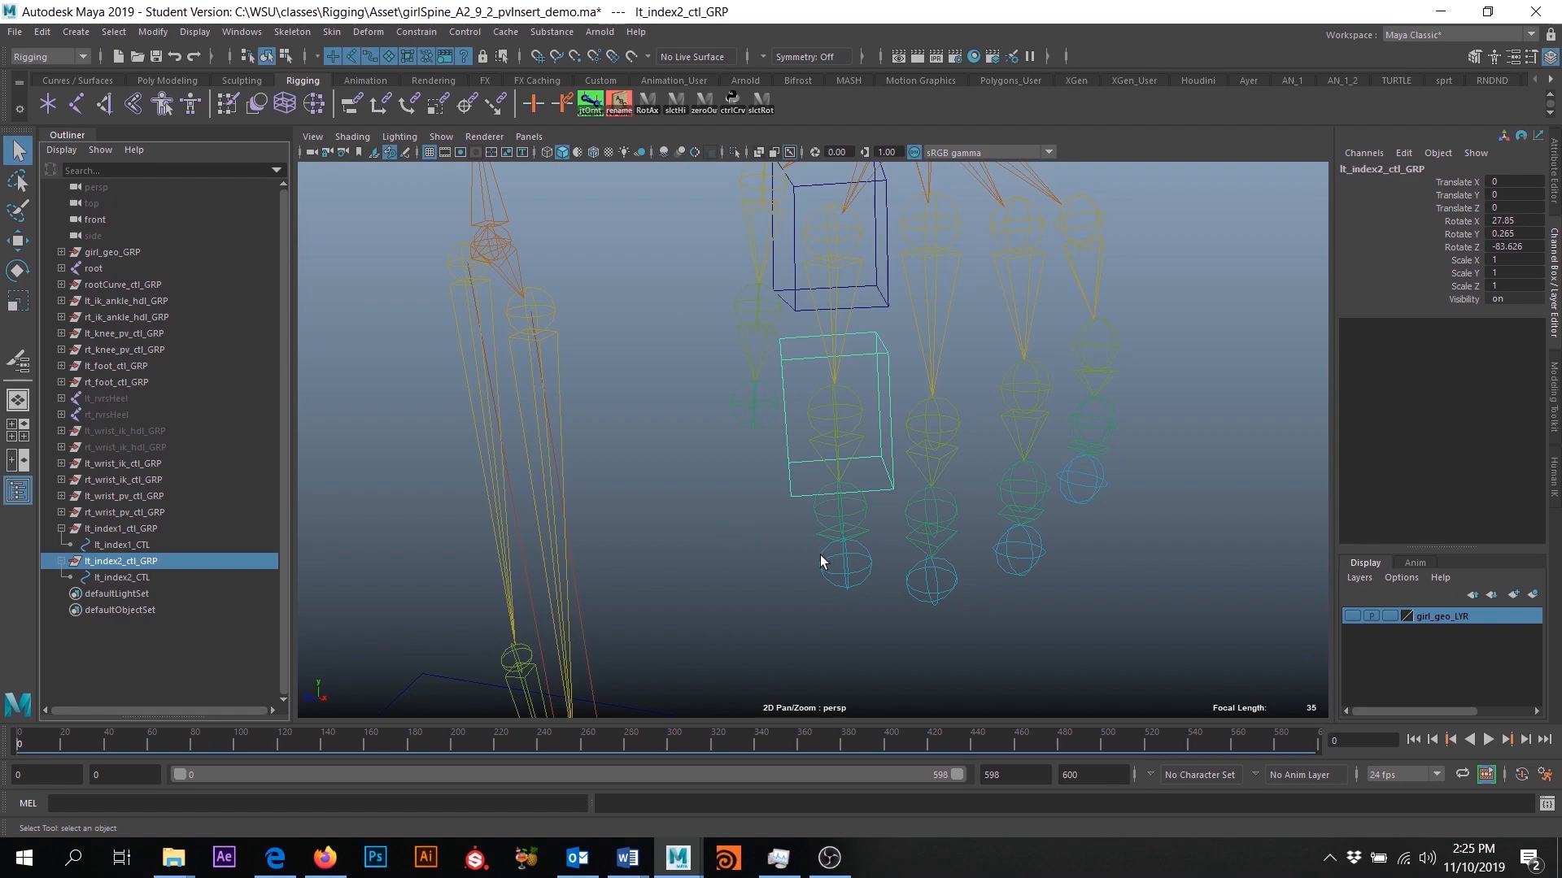
key(ctrl+d)
click(60, 594)
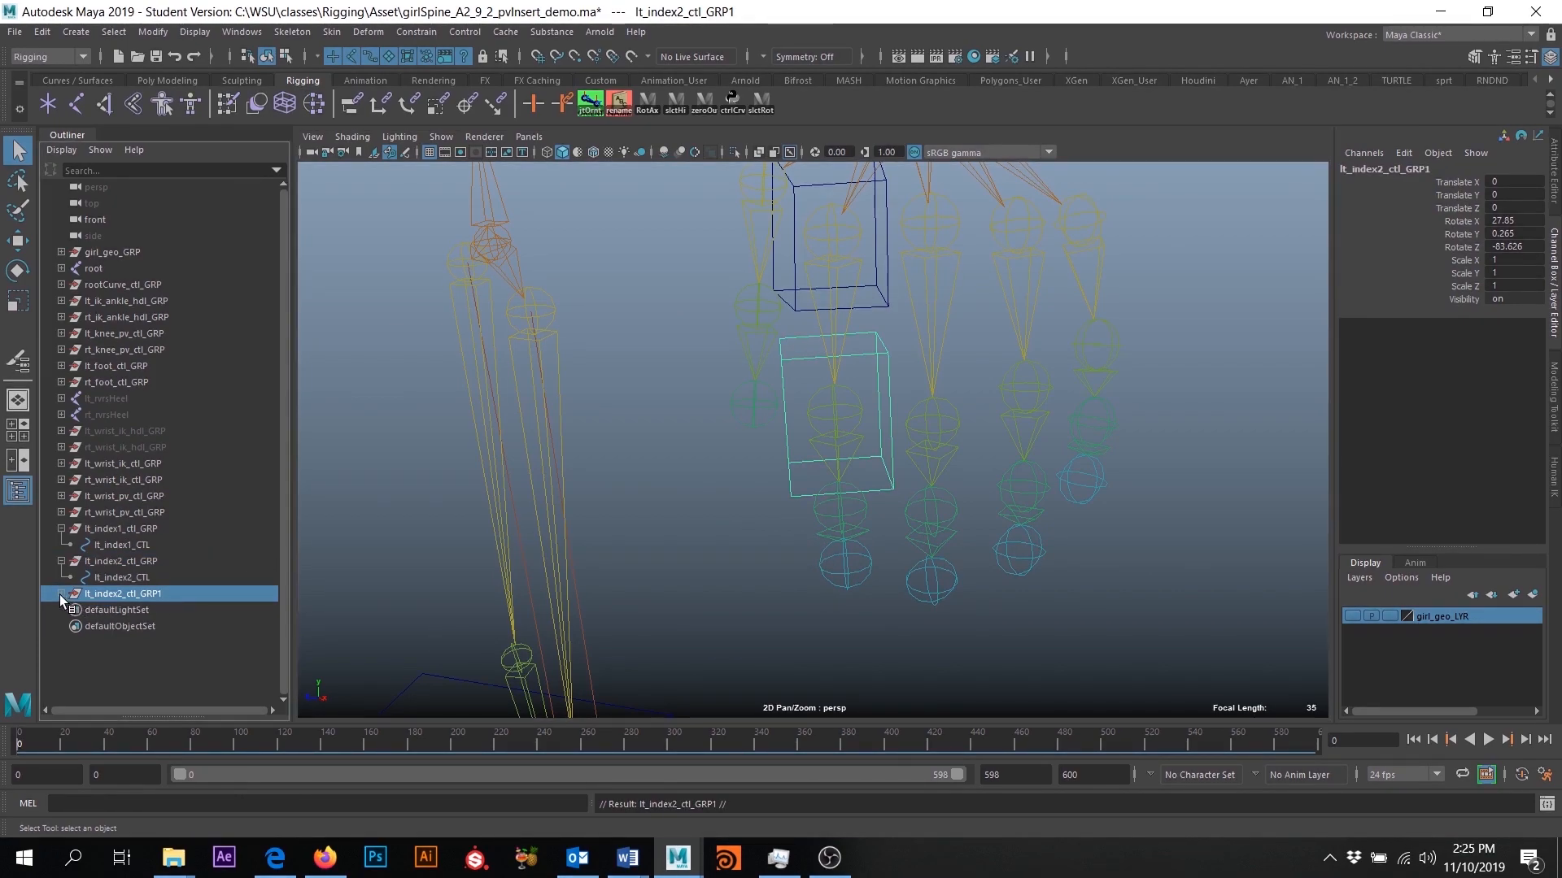
double_click(130, 594)
click(184, 595)
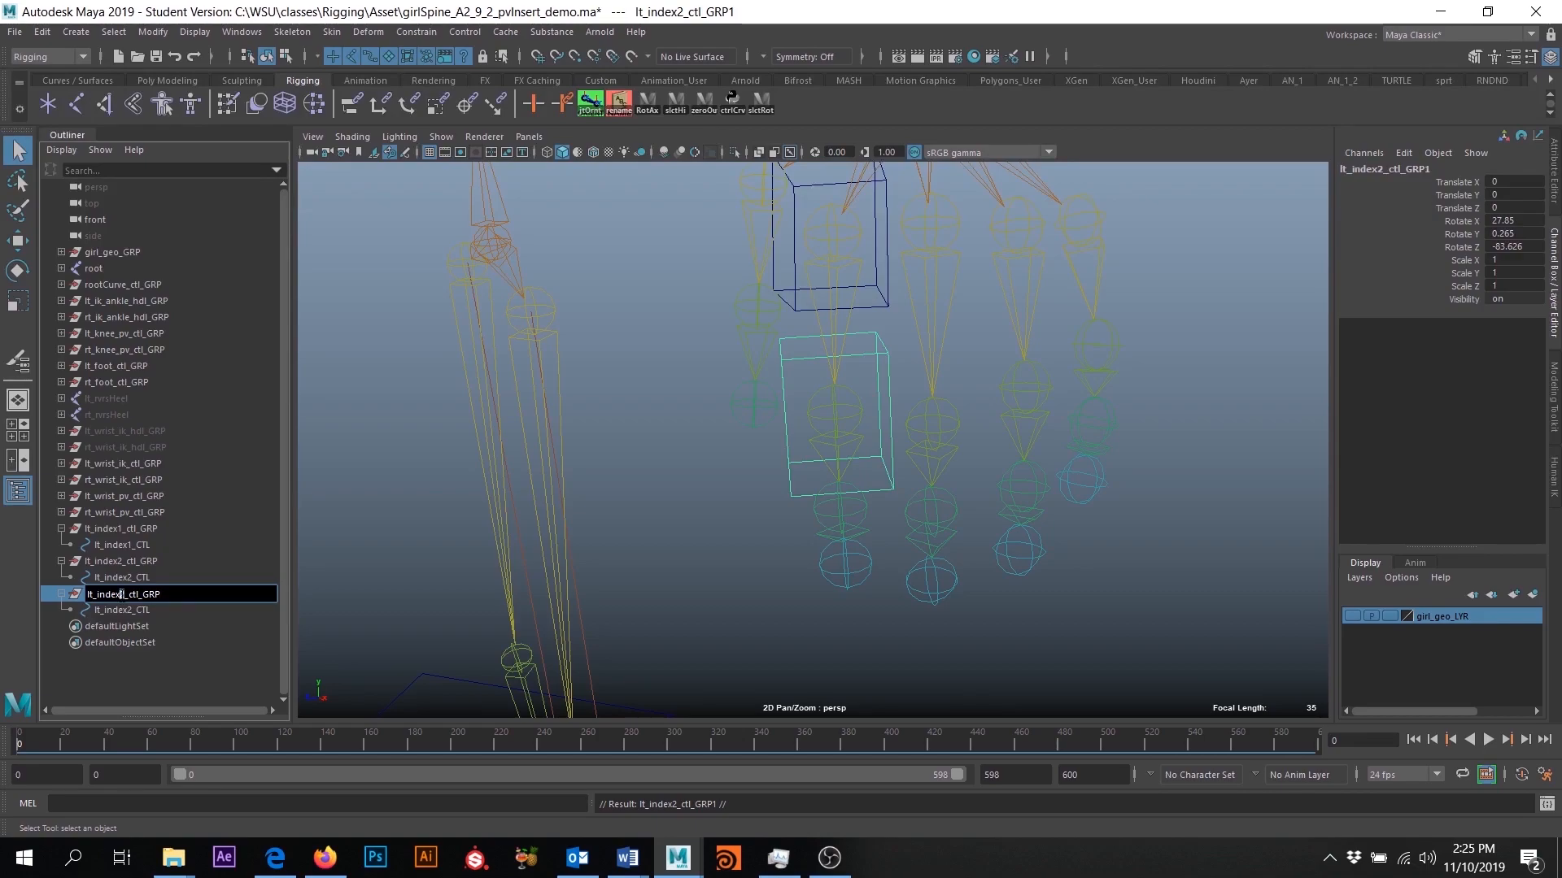
text(3)
double_click(119, 612)
drag(135, 612, 129, 611)
text(3)
click(163, 594)
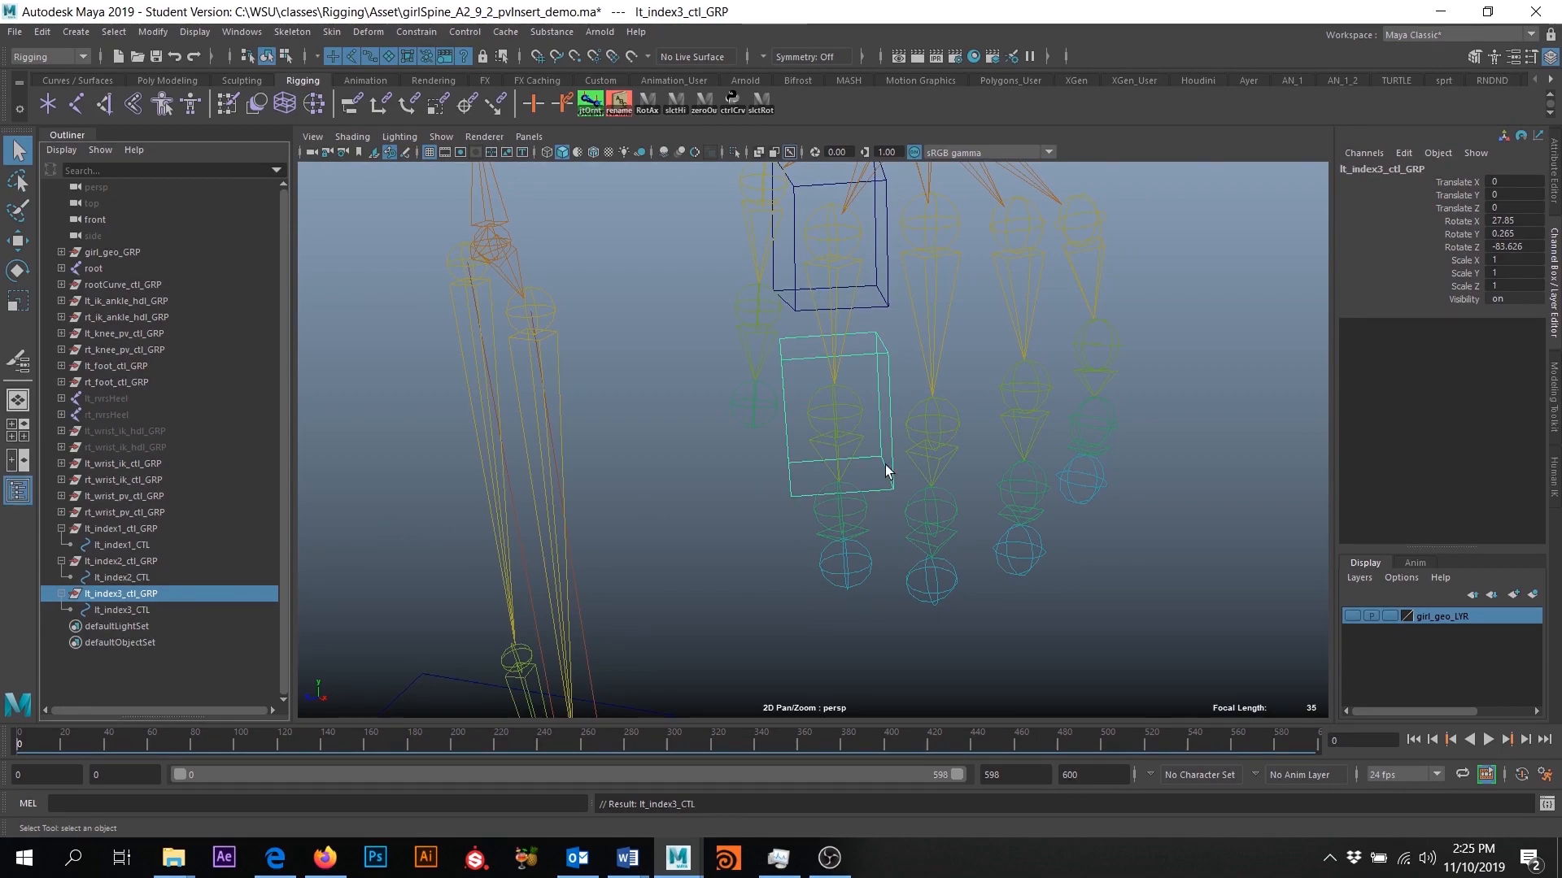
- Set Rotate X, Y and Z of lt_index3_ctl_GRP to 0
alt+drag(991, 378, 977, 419)
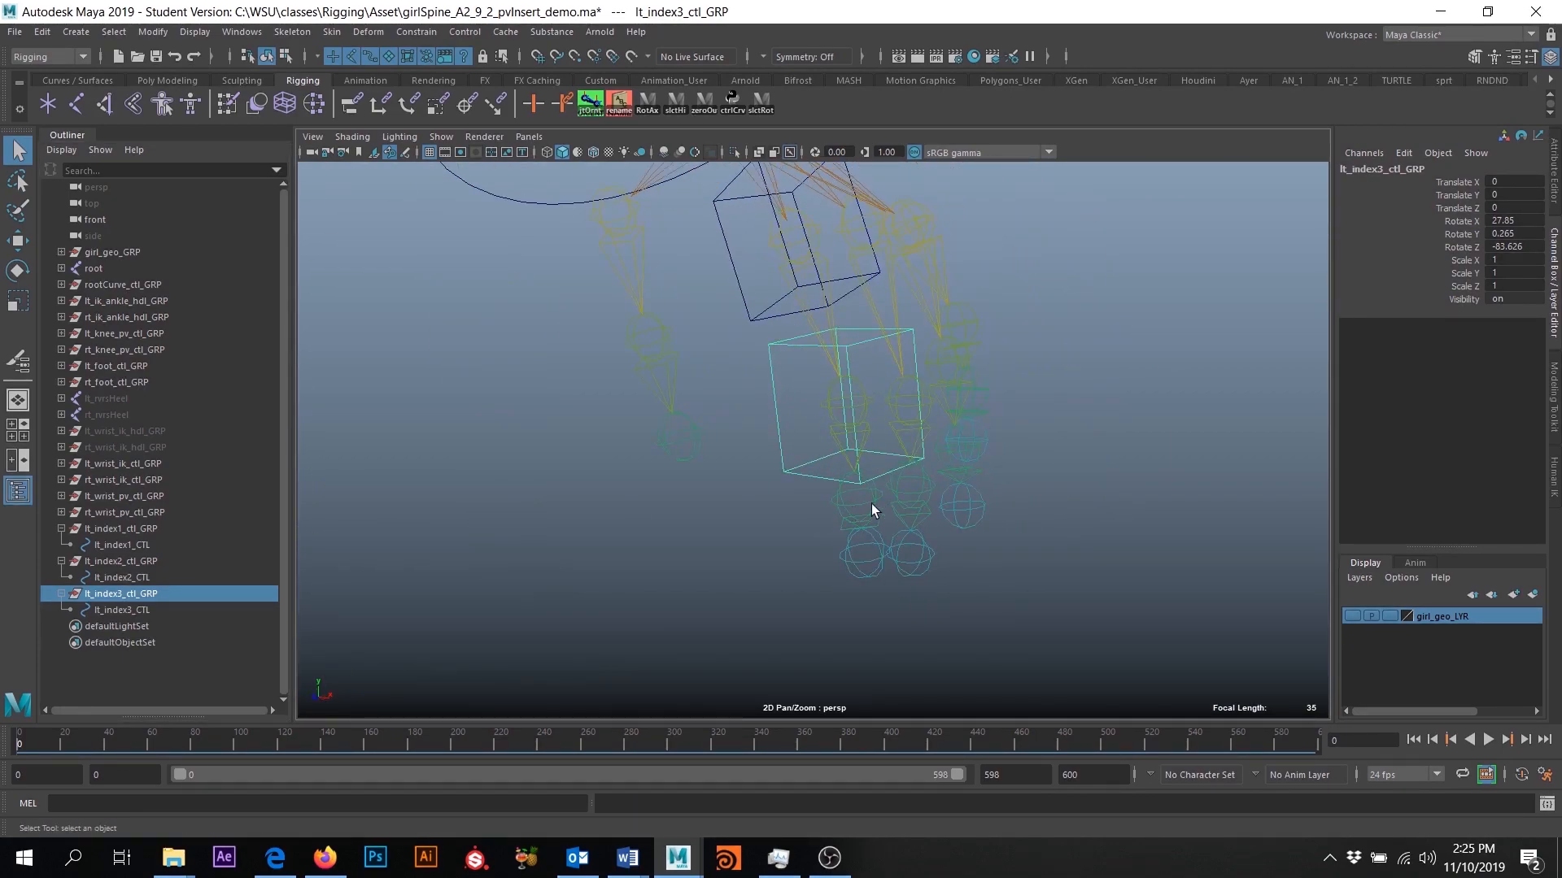
drag(1511, 221, 1511, 249)
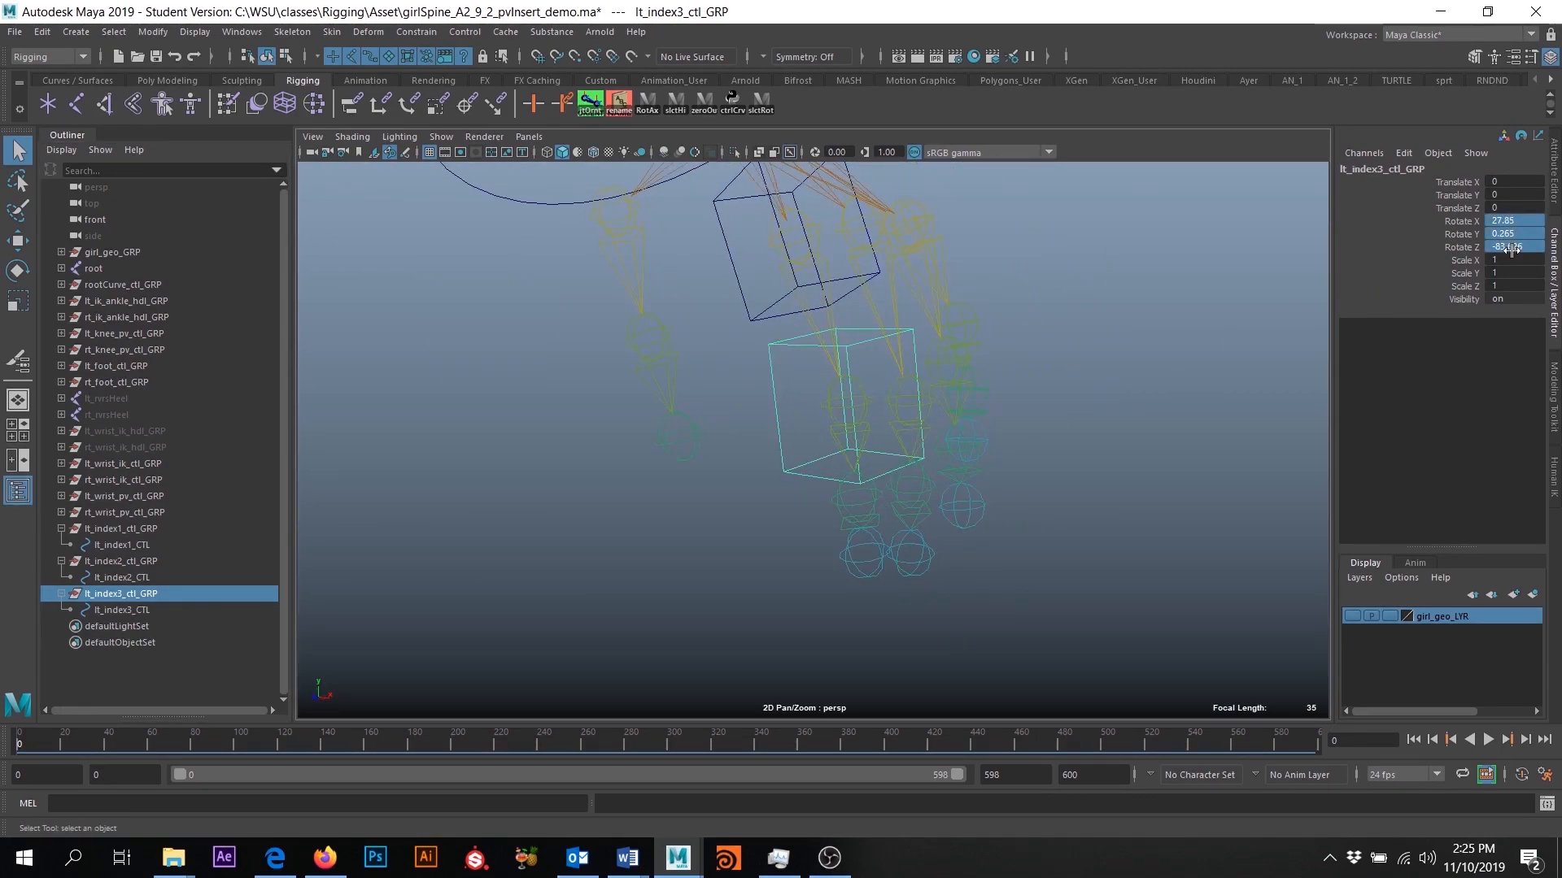
text(0)
key(Return)
alt+drag(1006, 423, 1046, 408)
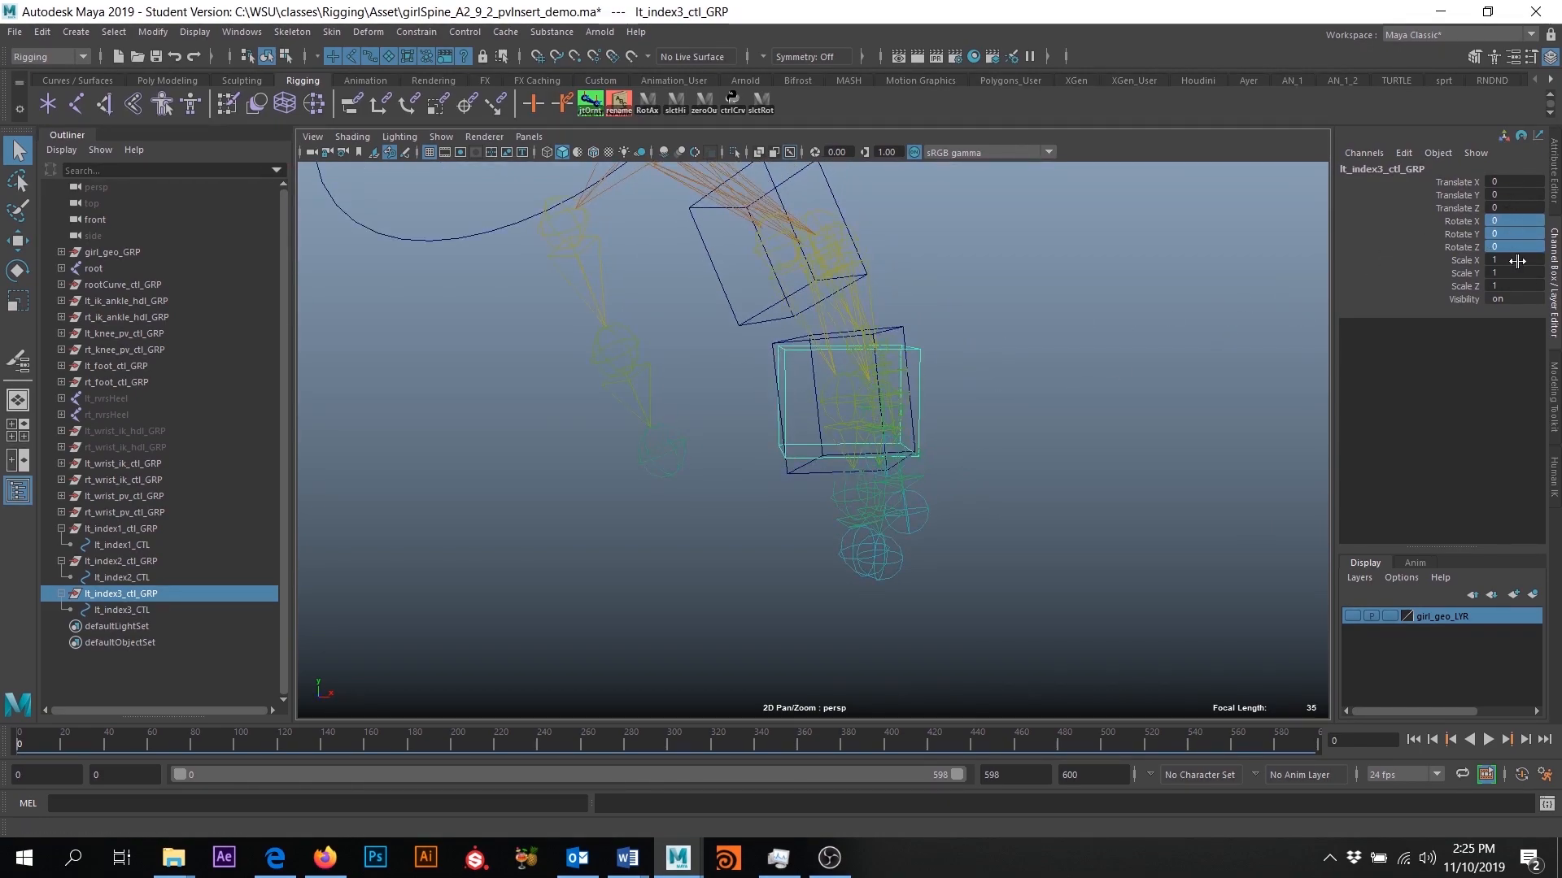
- Try snapping lt_index3_ctl_GRP onto the third joint of the left index finger and zero its translation values
alt+drag(1049, 600, 980, 620)
click(183, 597)
key(w)
alt+drag(1071, 562, 915, 561)
key(v)
drag(836, 418, 830, 563)
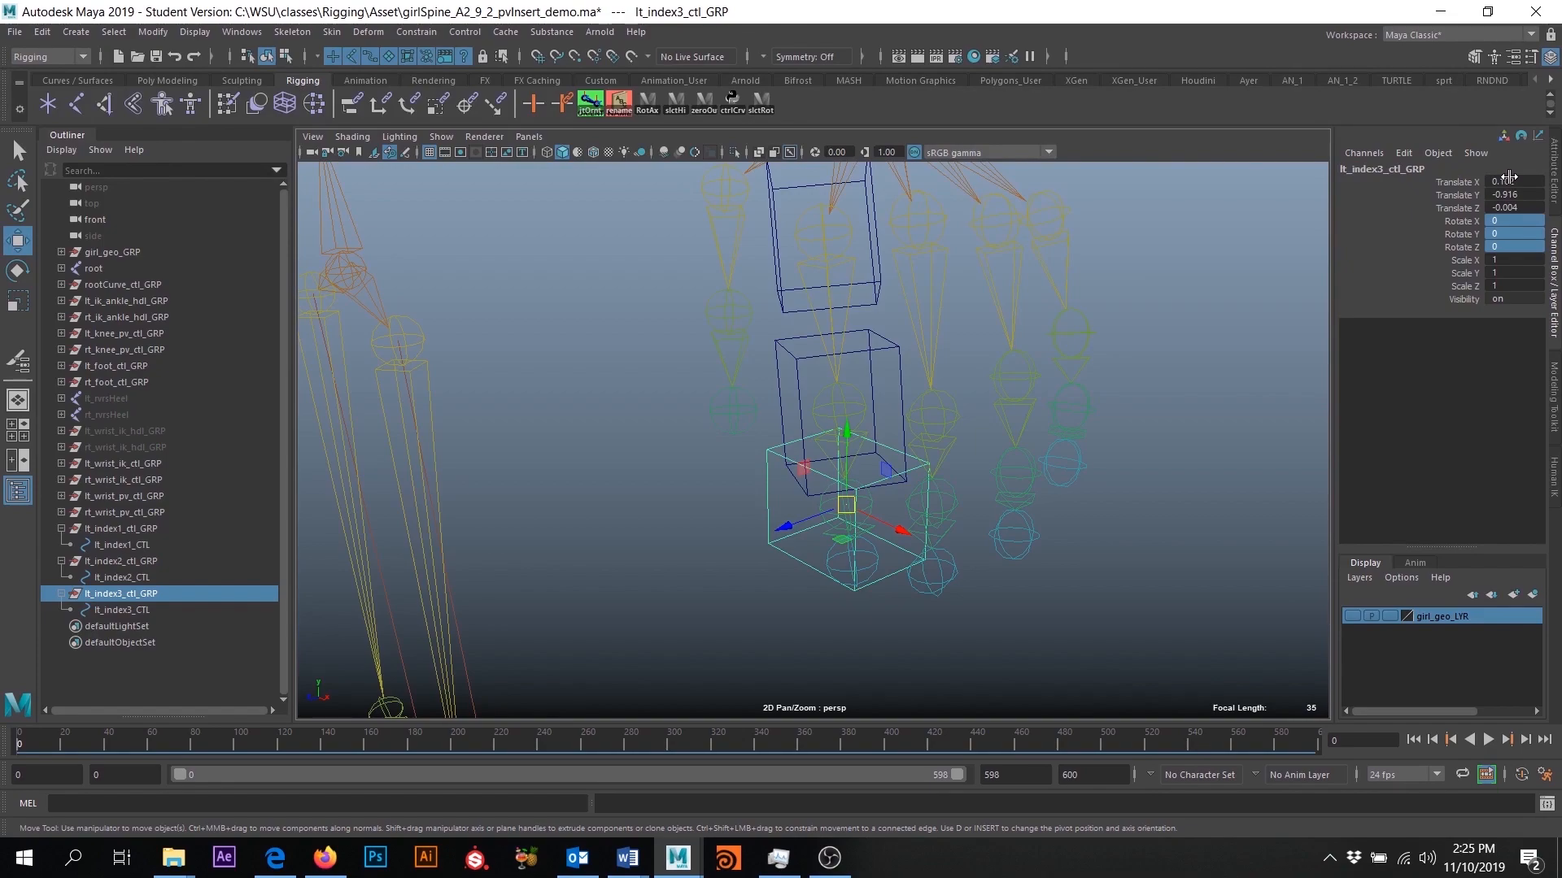
drag(1506, 182, 1517, 204)
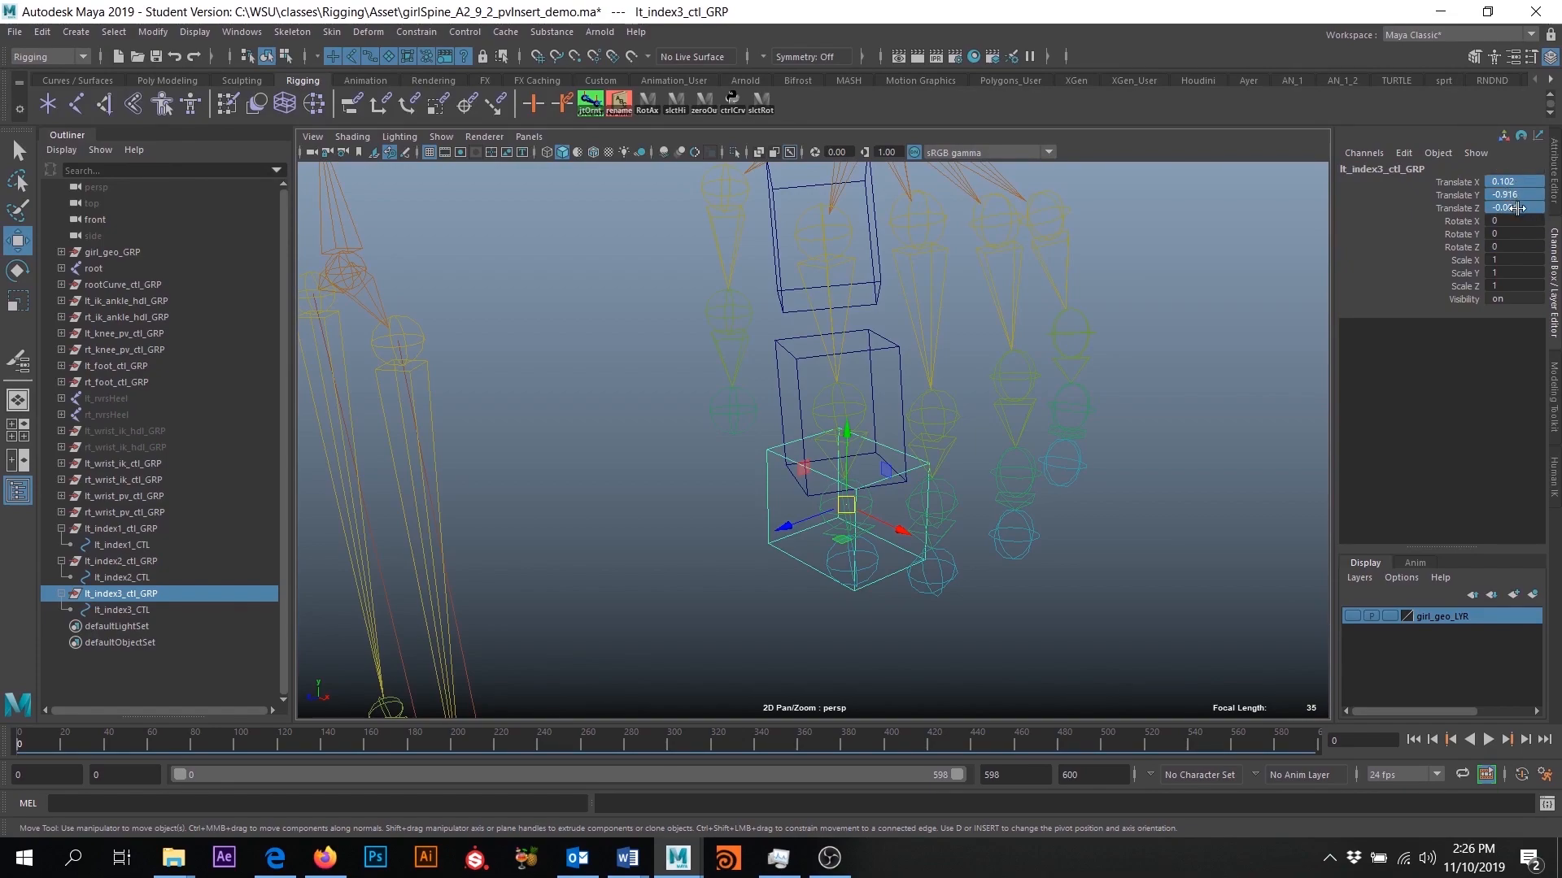
key(Return)
- Snap lt_index3_ctl_GRP onto the third joint of the left index finger and freeze its transformations
alt+drag(827, 505, 844, 439)
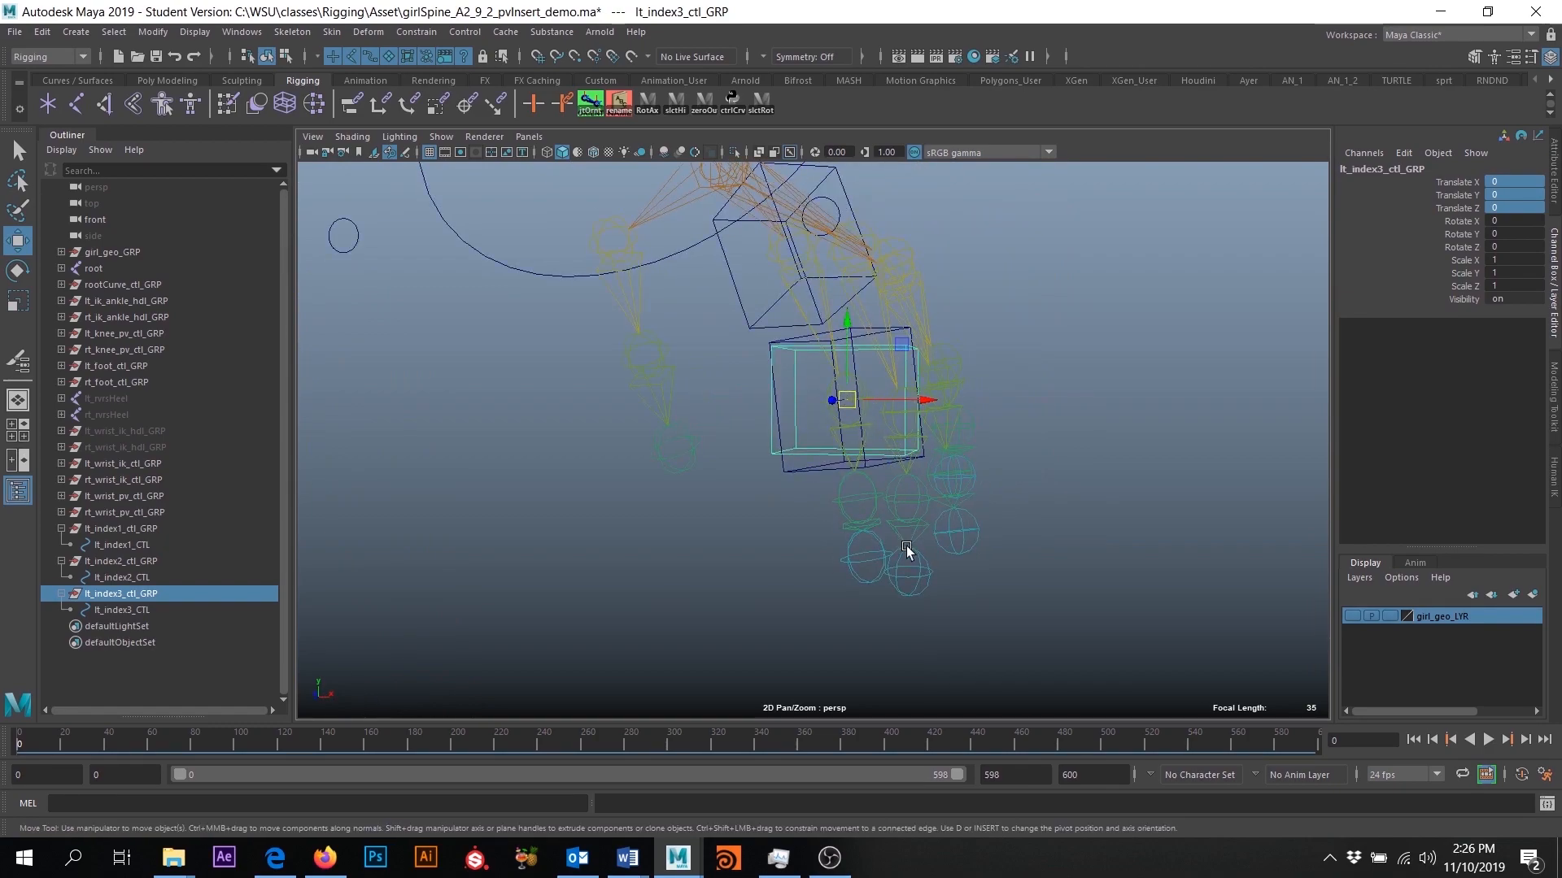
alt+drag(907, 538, 810, 611)
drag(829, 423, 852, 548)
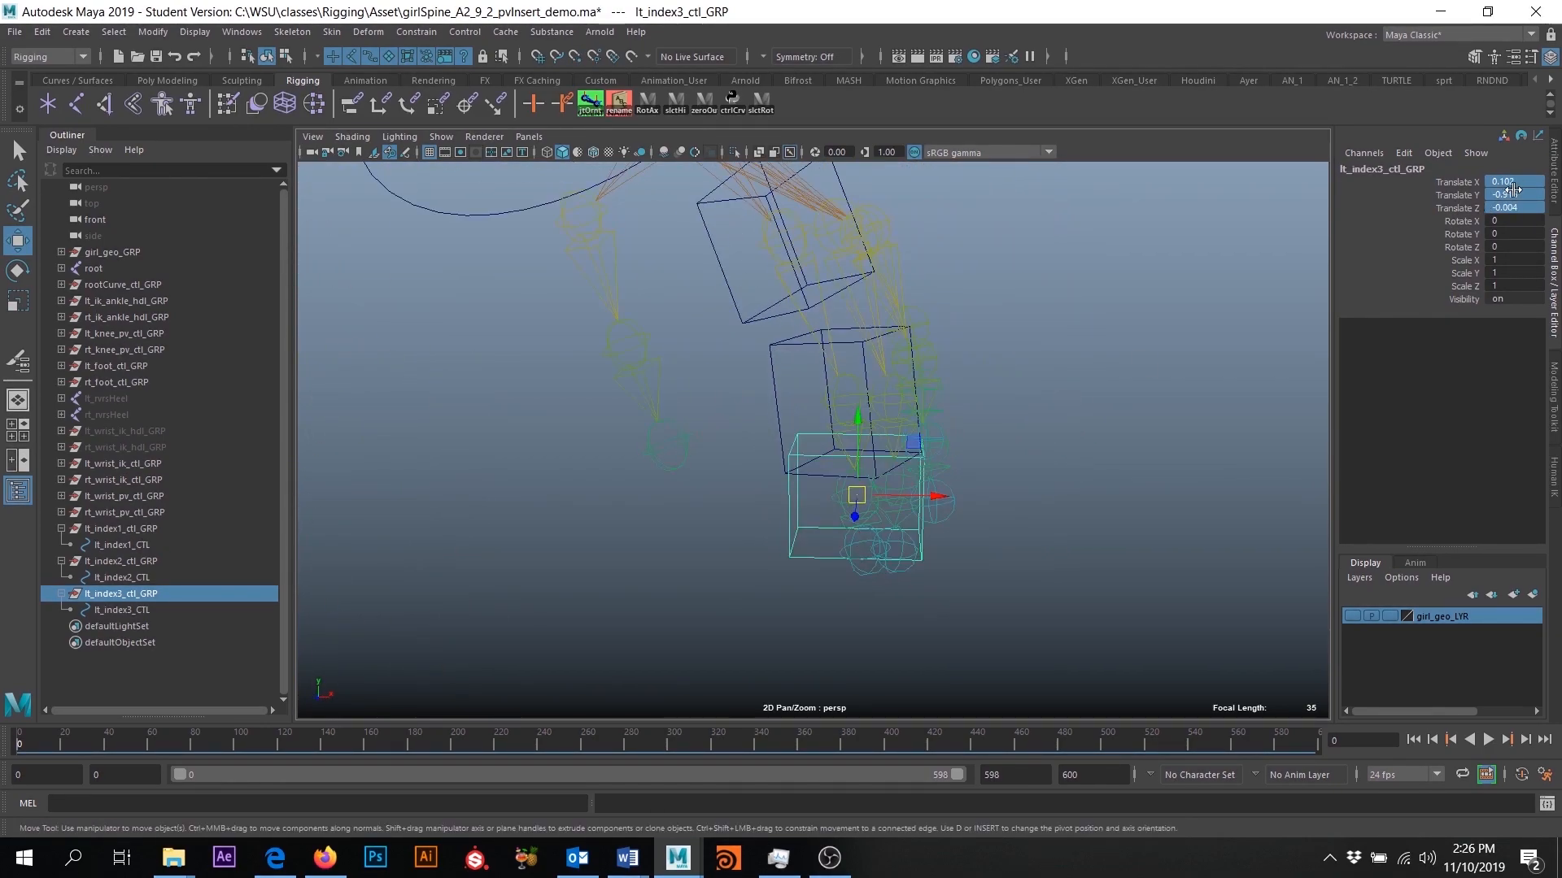
alt+drag(1104, 431, 994, 481)
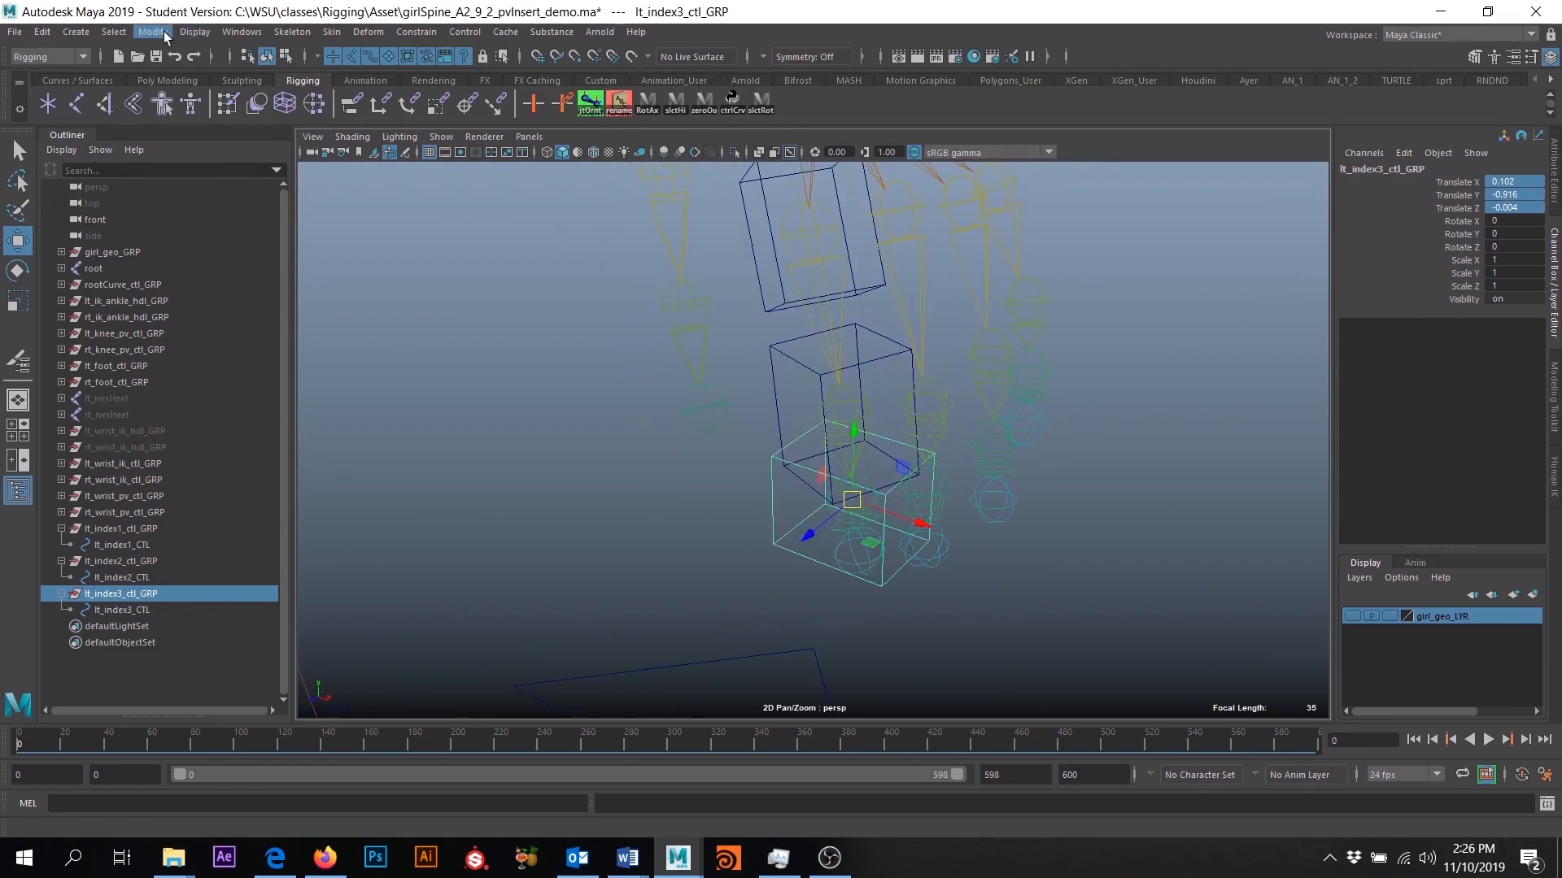
click(169, 36)
click(181, 107)
alt+drag(759, 382, 876, 426)
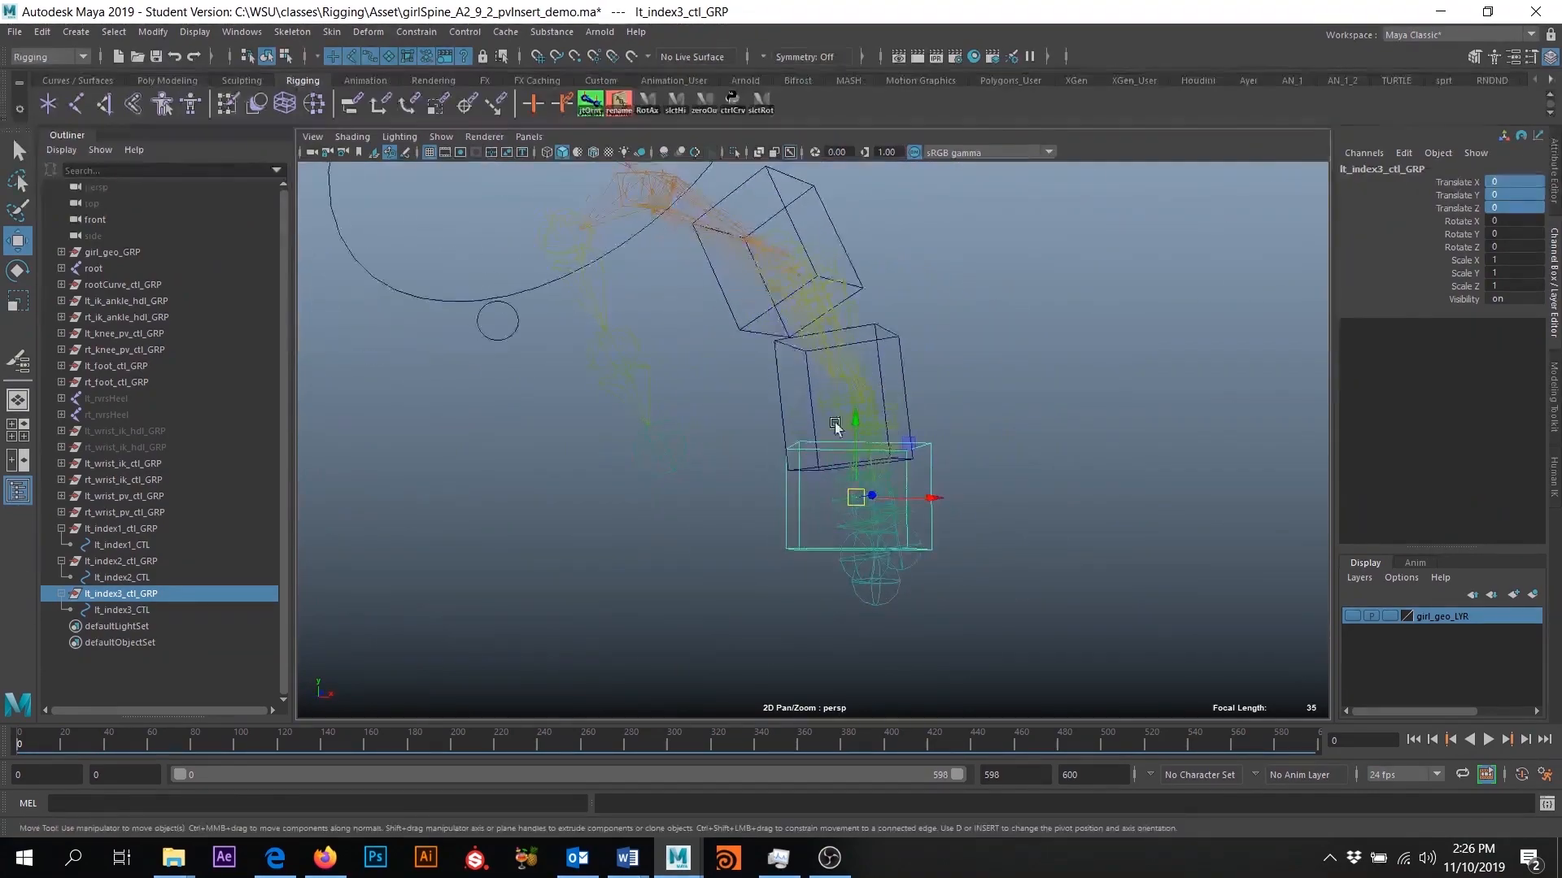
- Orient-constrain lt_index3_ctl_GRP to the lt_index3 joint with Maintain offset off
click(1041, 622)
alt+drag(1041, 622, 745, 569)
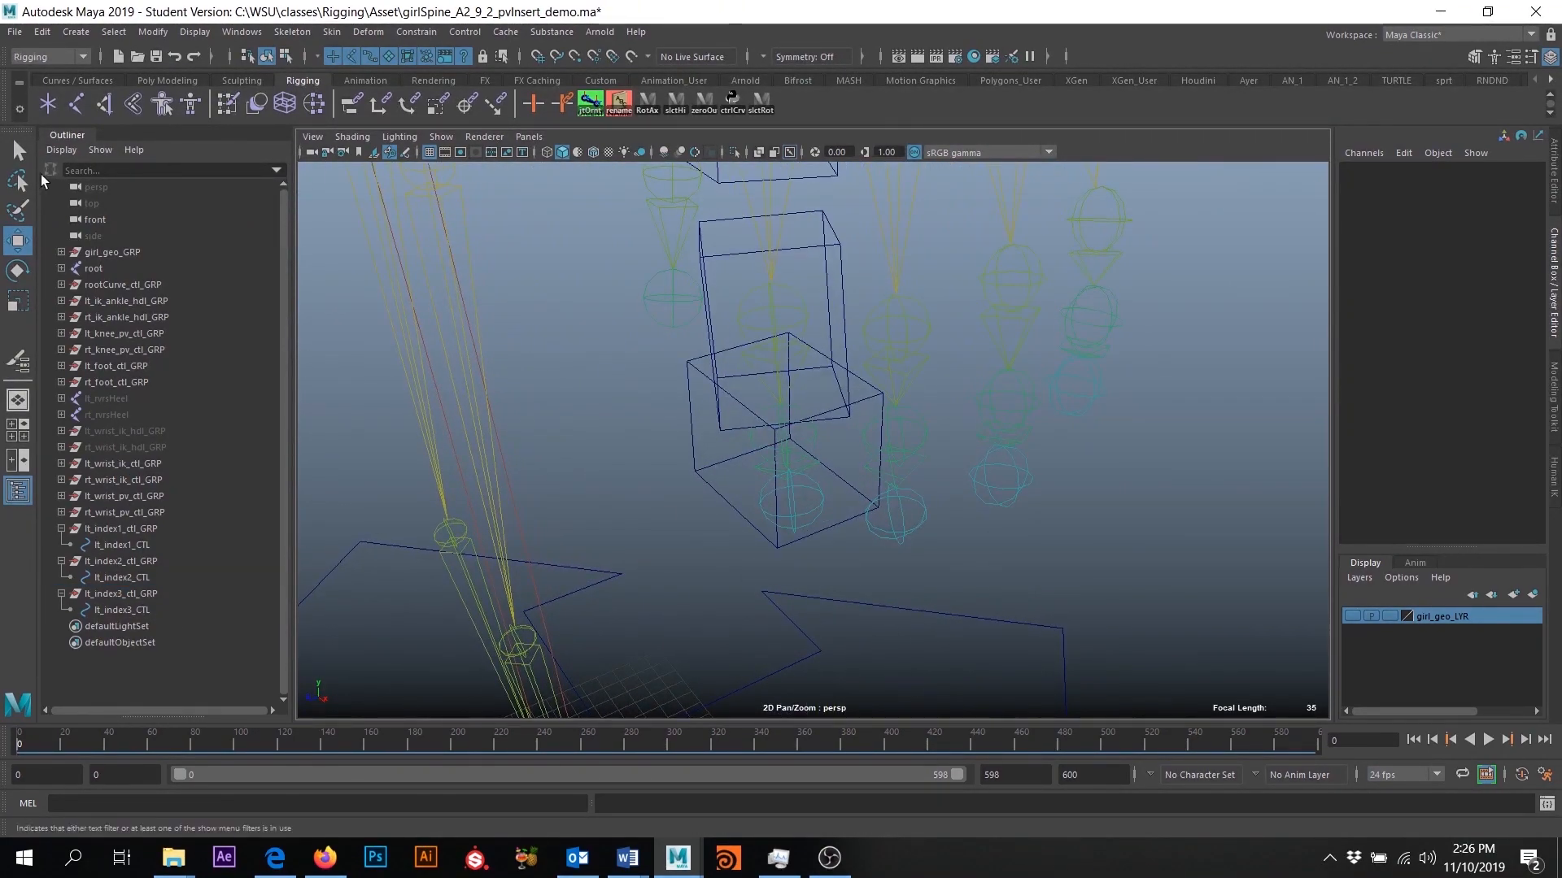
key(q)
click(806, 444)
alt+drag(807, 444, 885, 462)
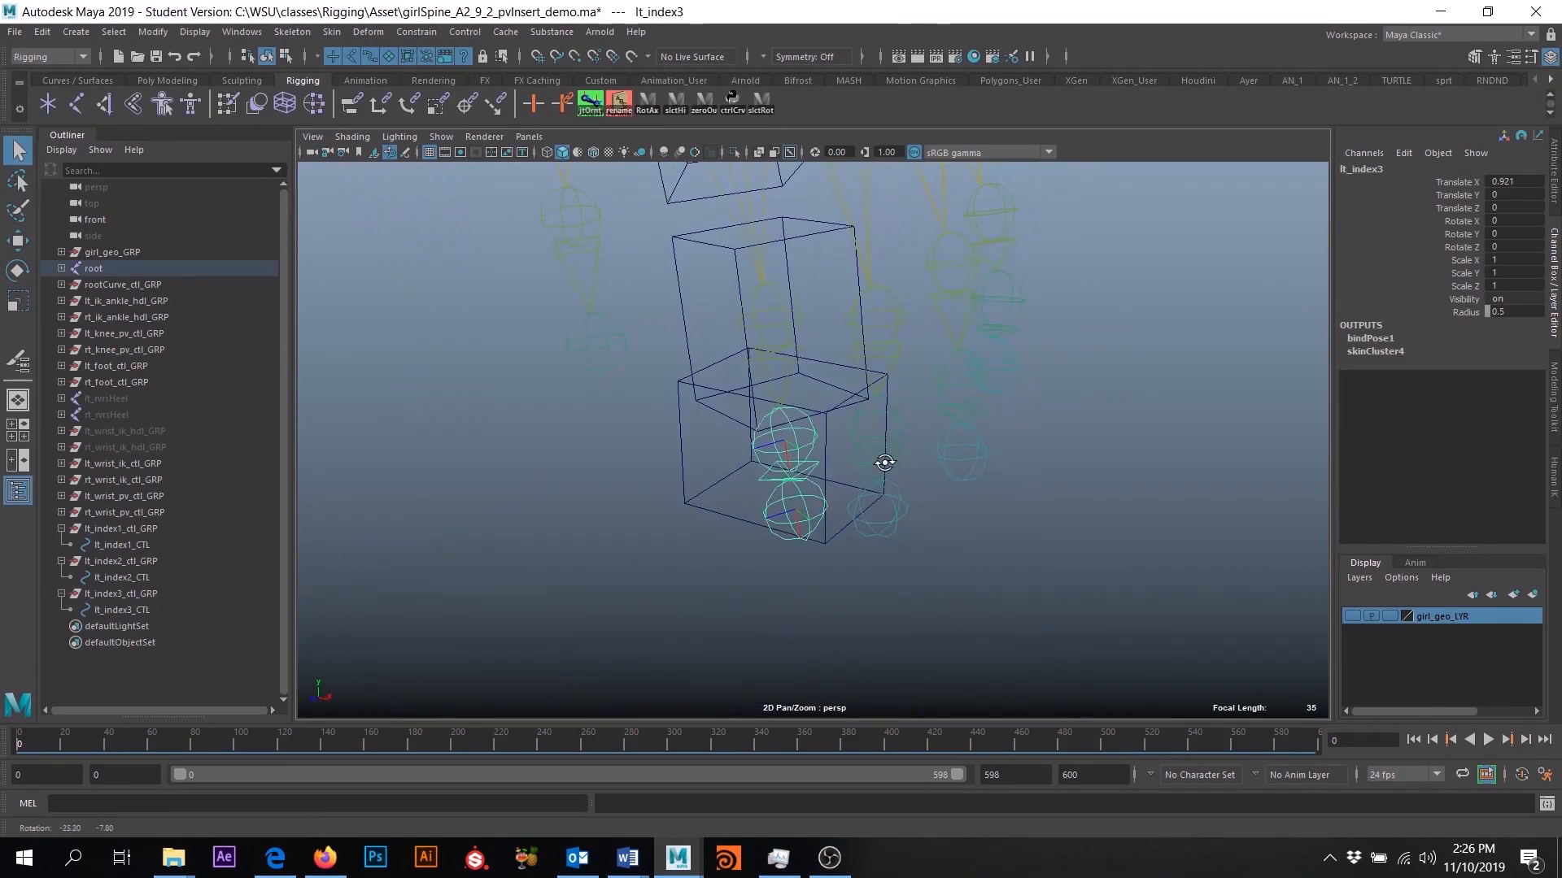
click(682, 450)
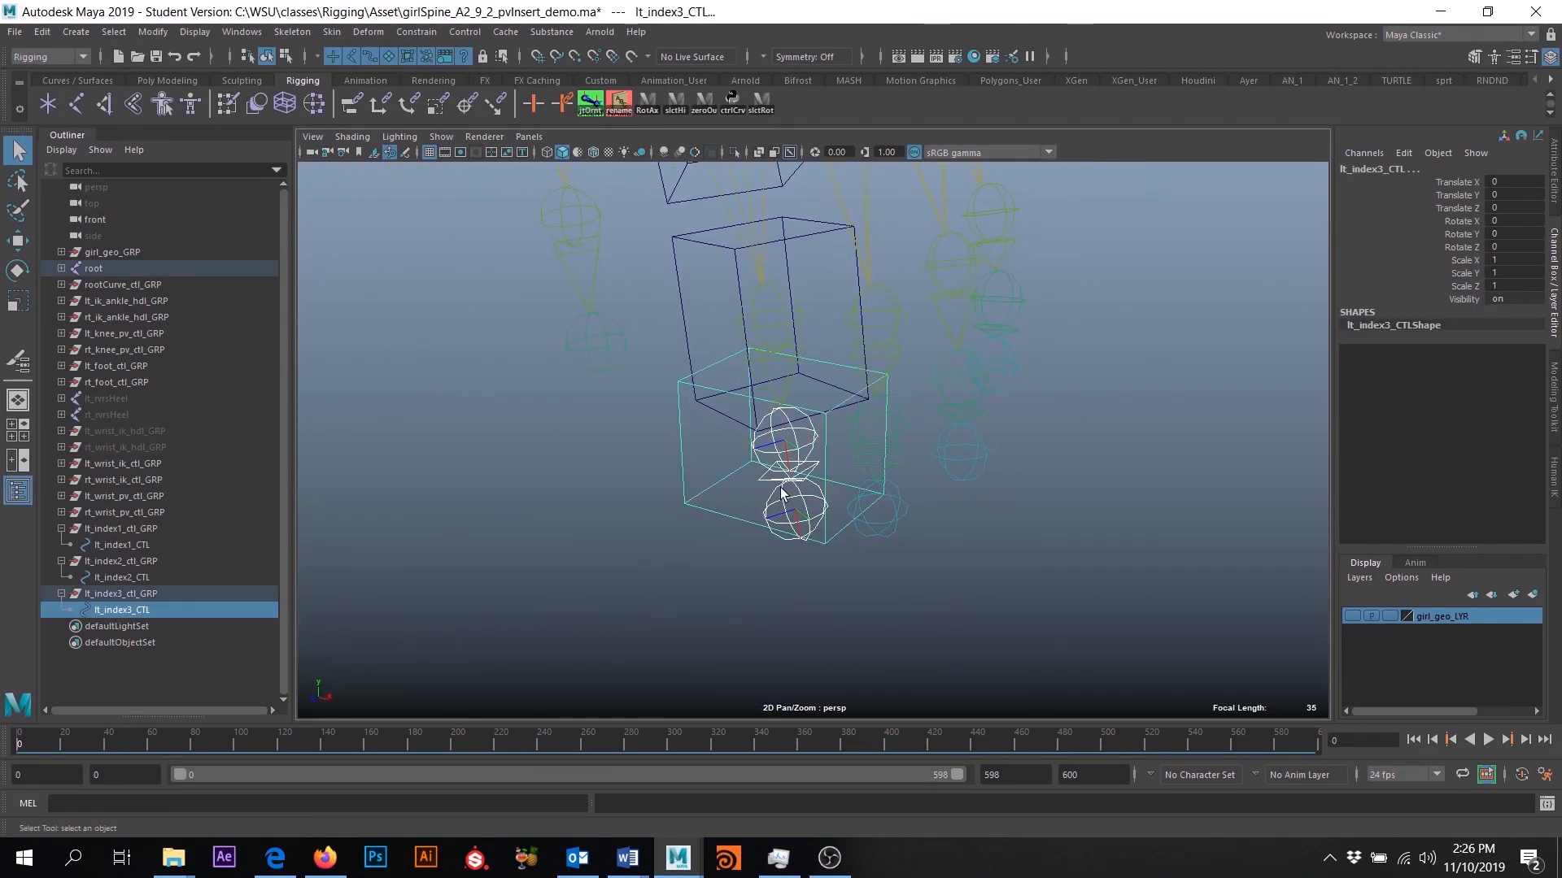
click(800, 443)
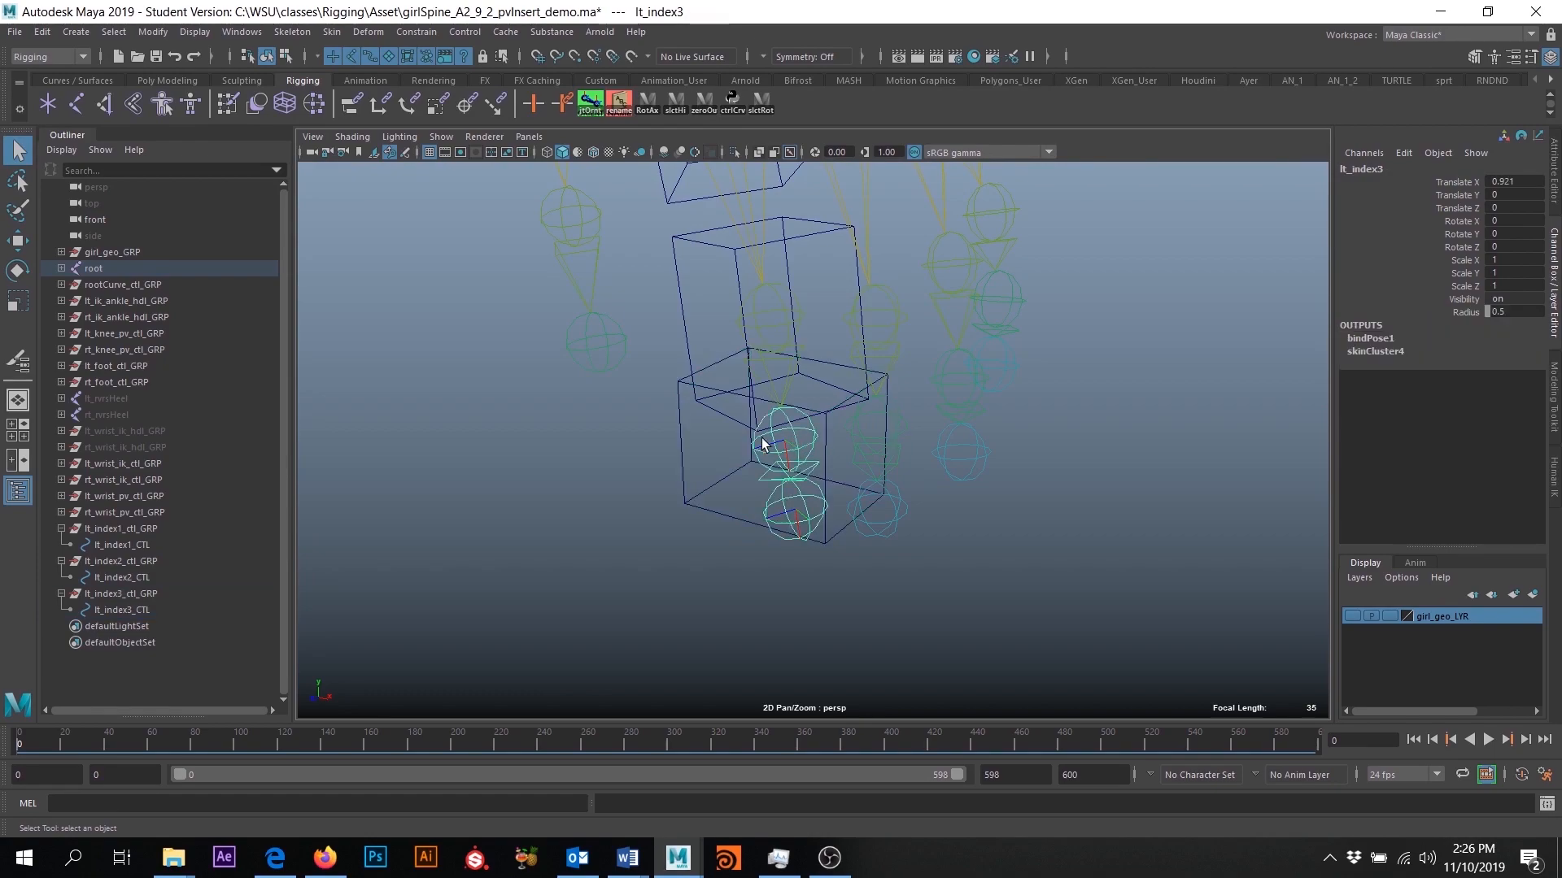
ctrl+click(127, 592)
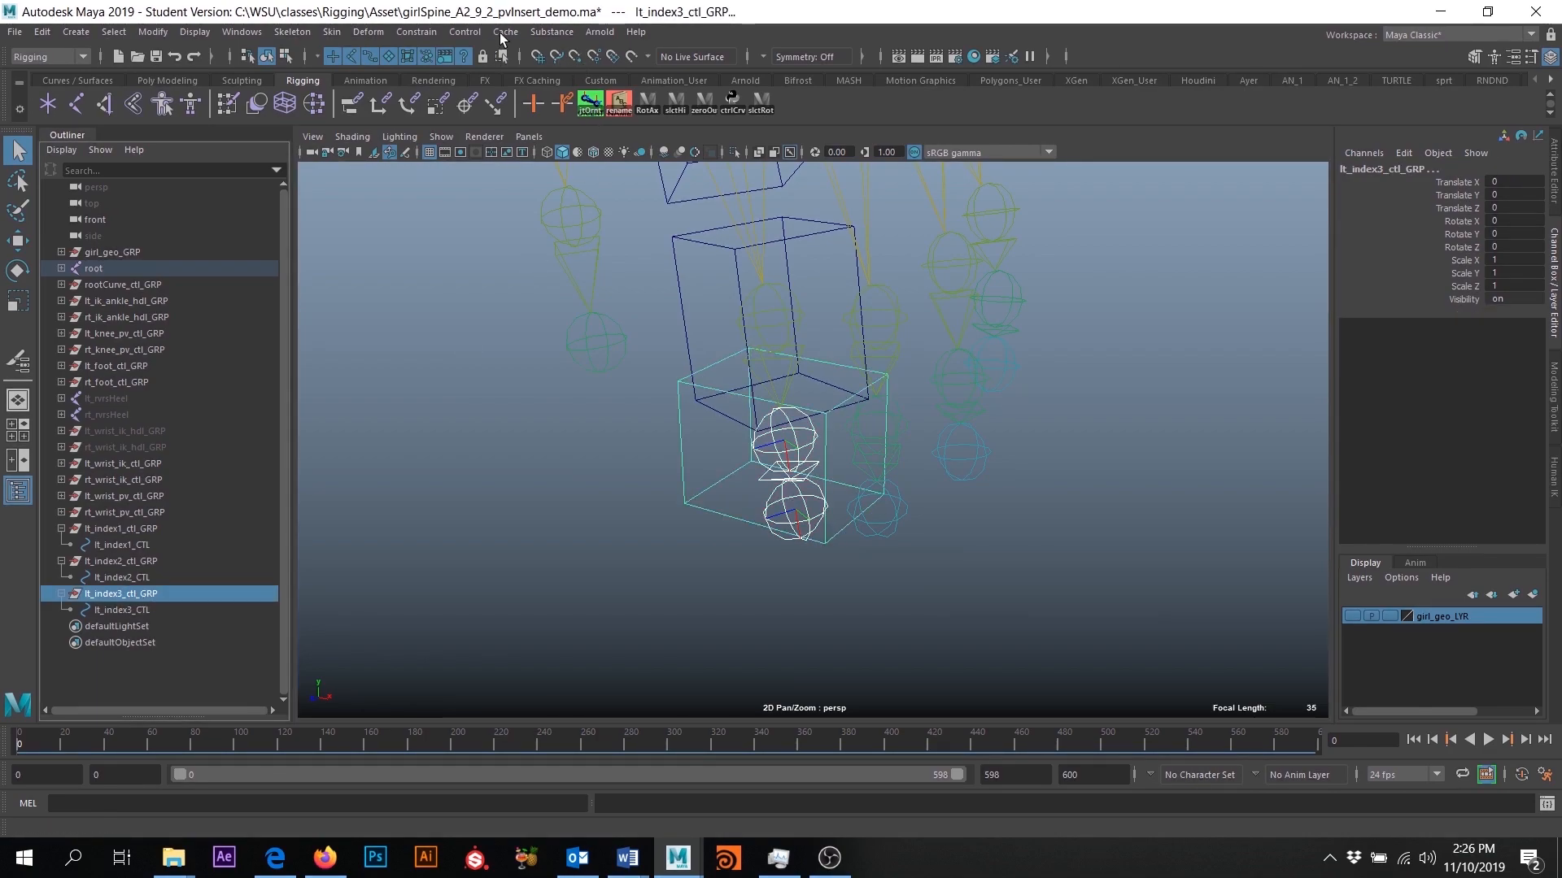
click(412, 32)
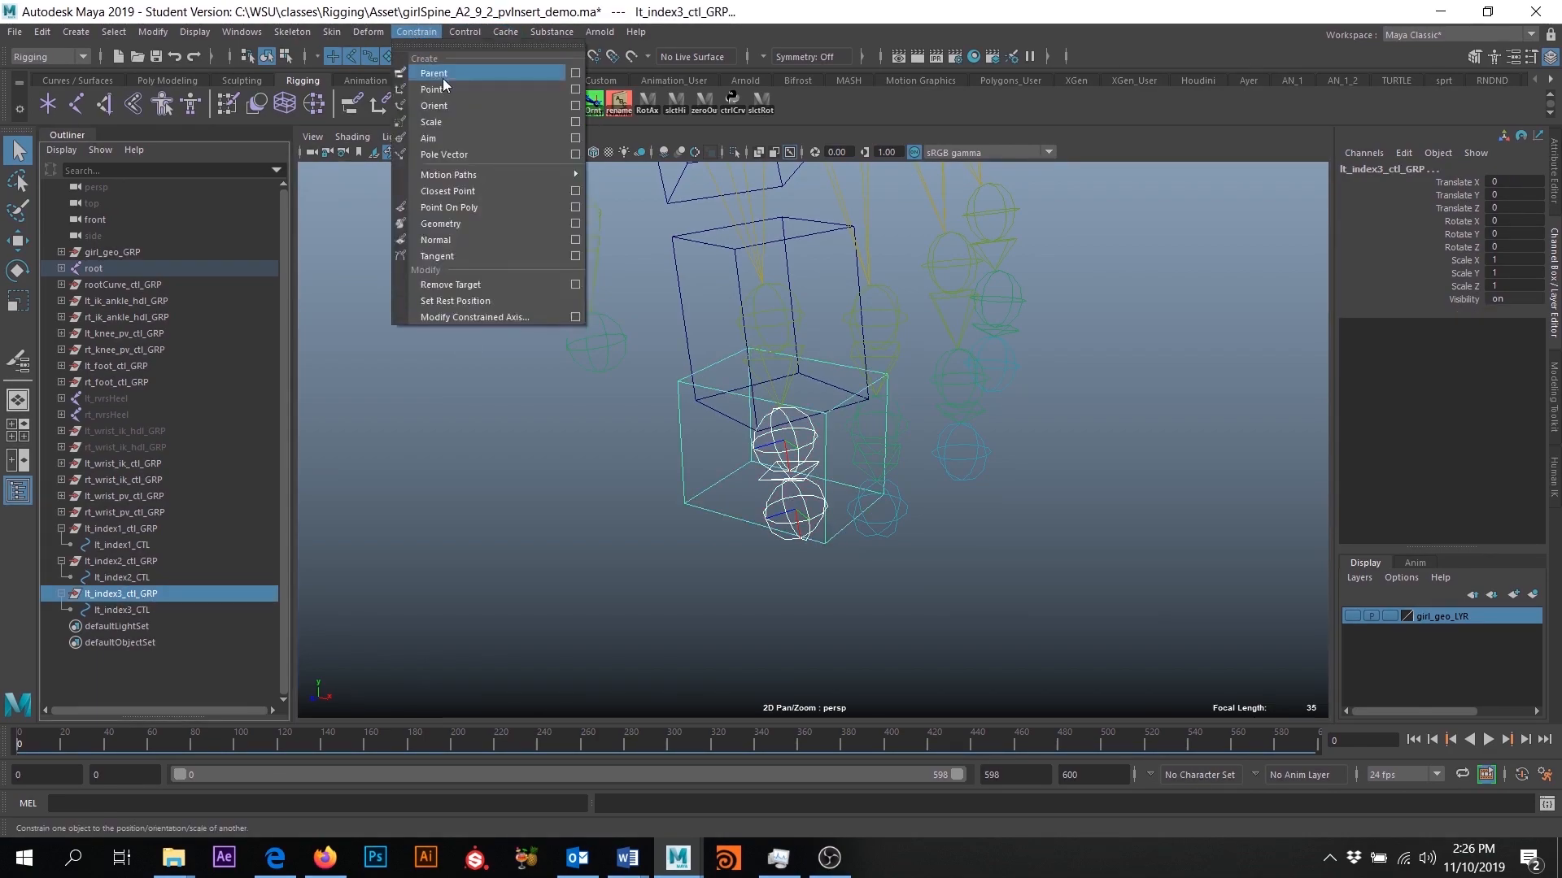
click(575, 107)
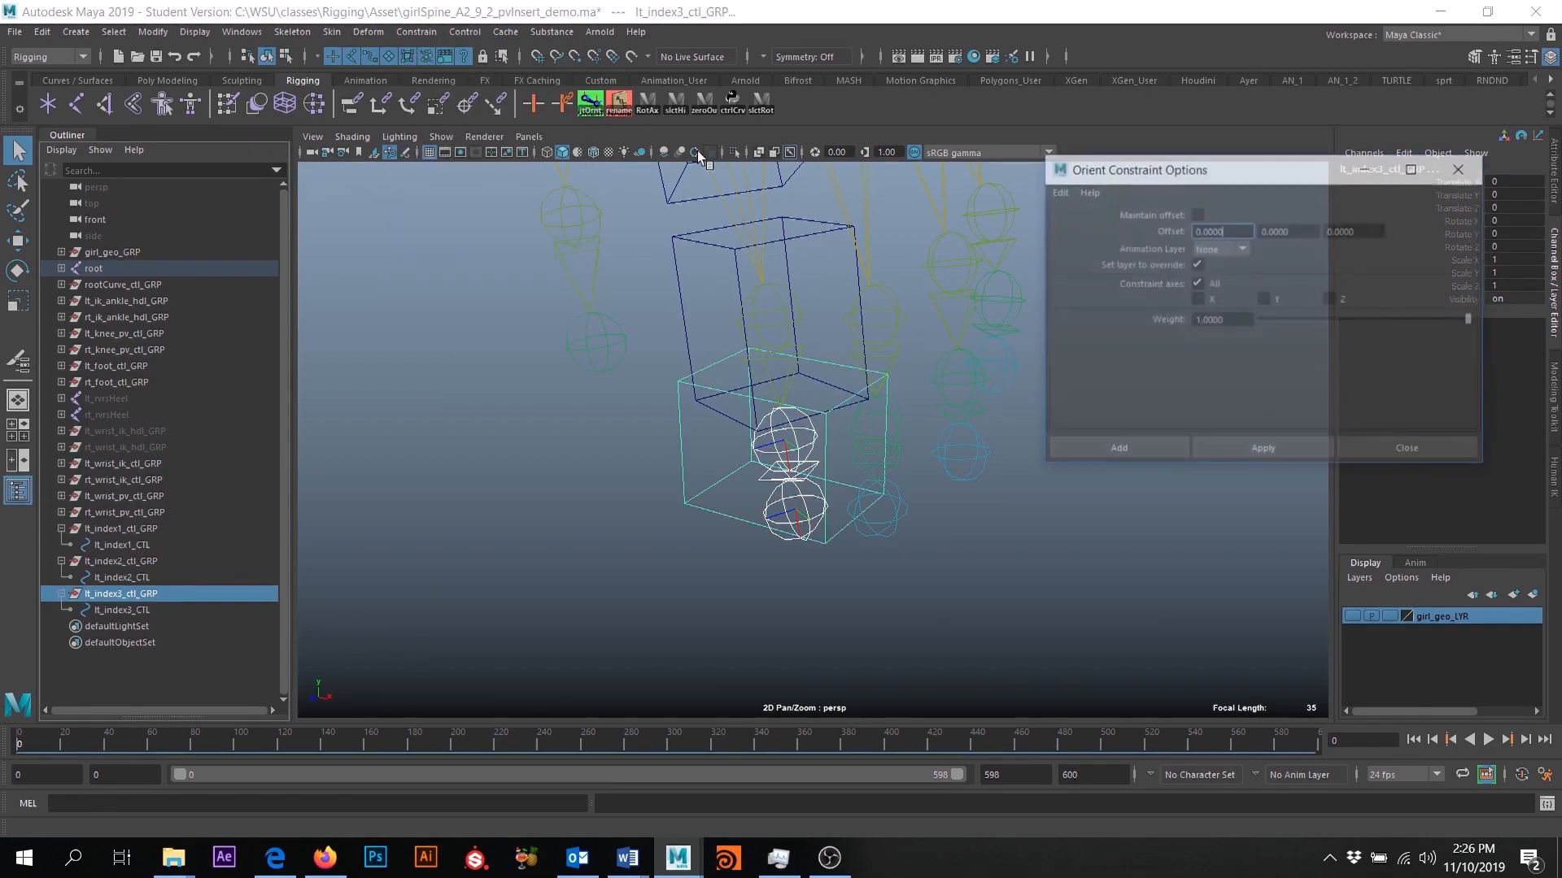
click(1116, 450)
alt+drag(965, 523, 827, 501)
- Delete the orient constraint under lt_index3_ctl_GRP and check the rotation values of all three index groups and their controls
click(124, 626)
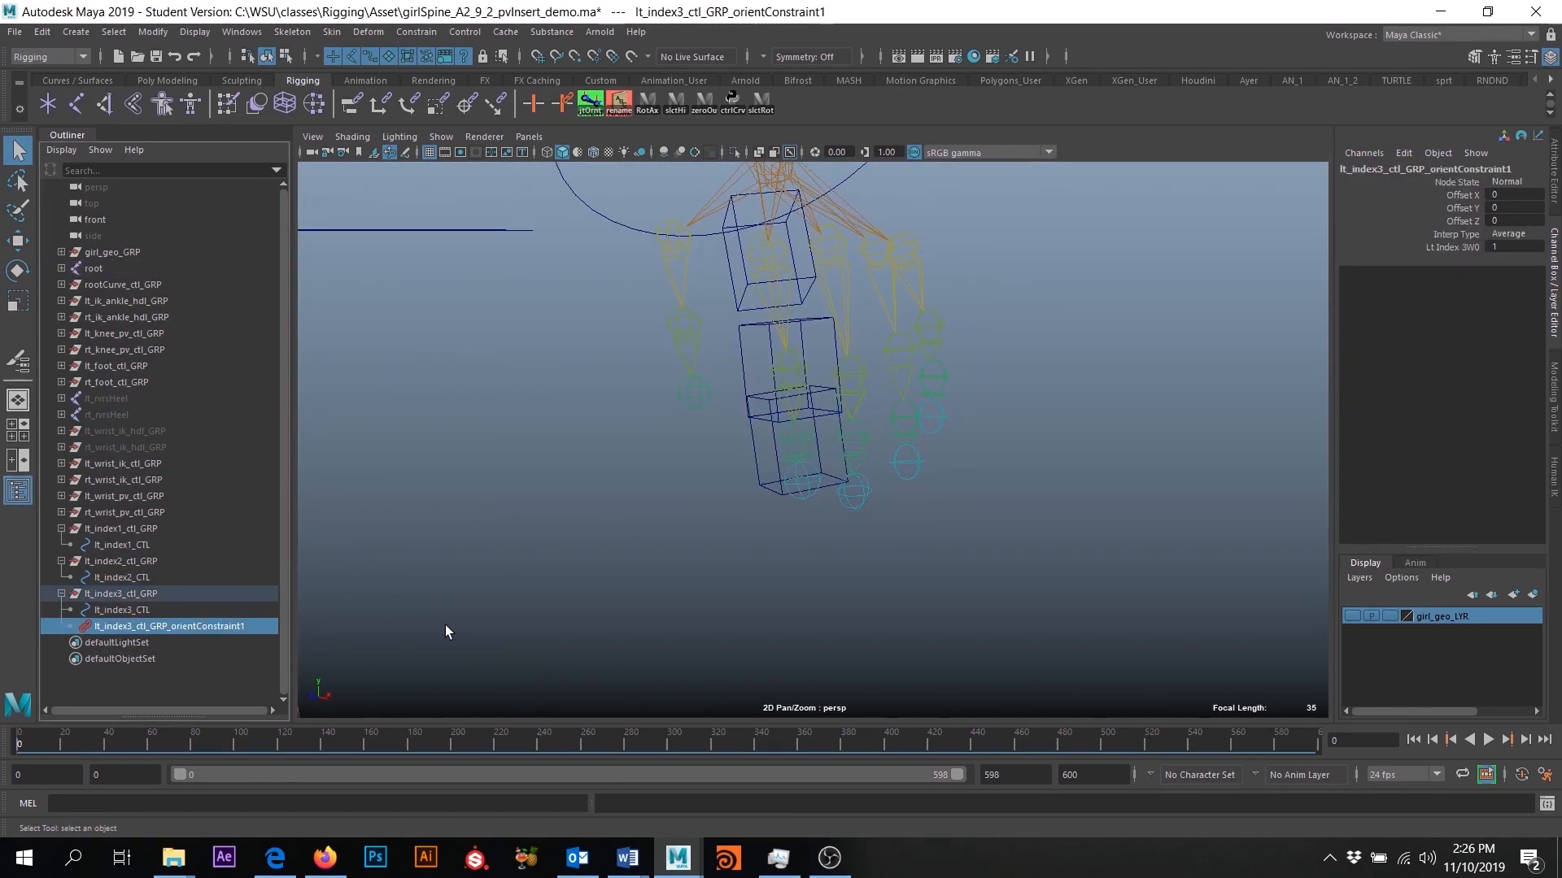
key(Delete)
click(143, 529)
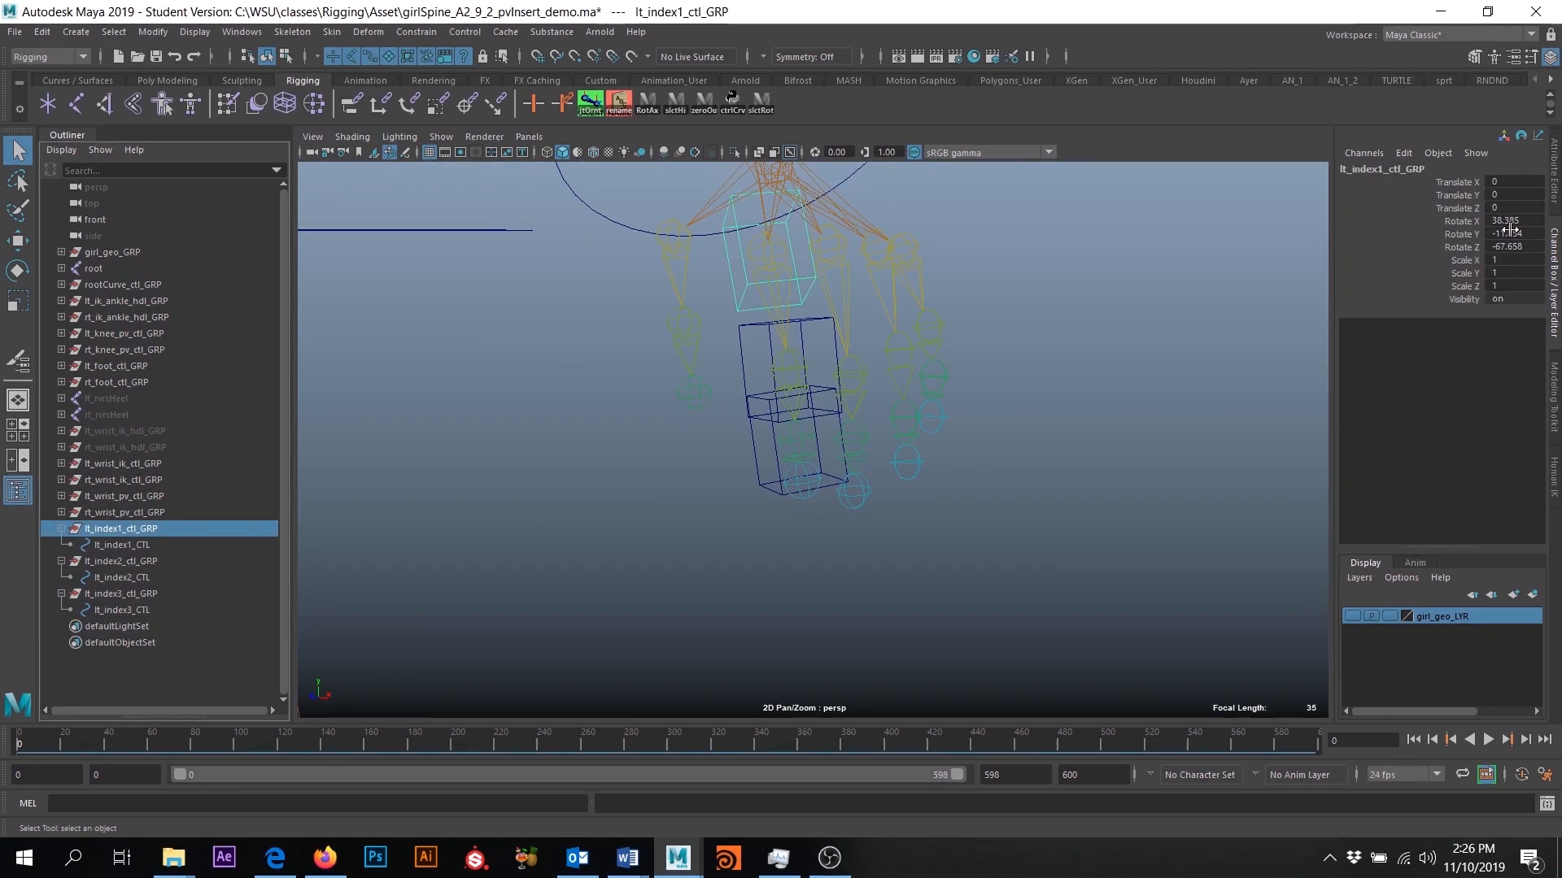
click(129, 545)
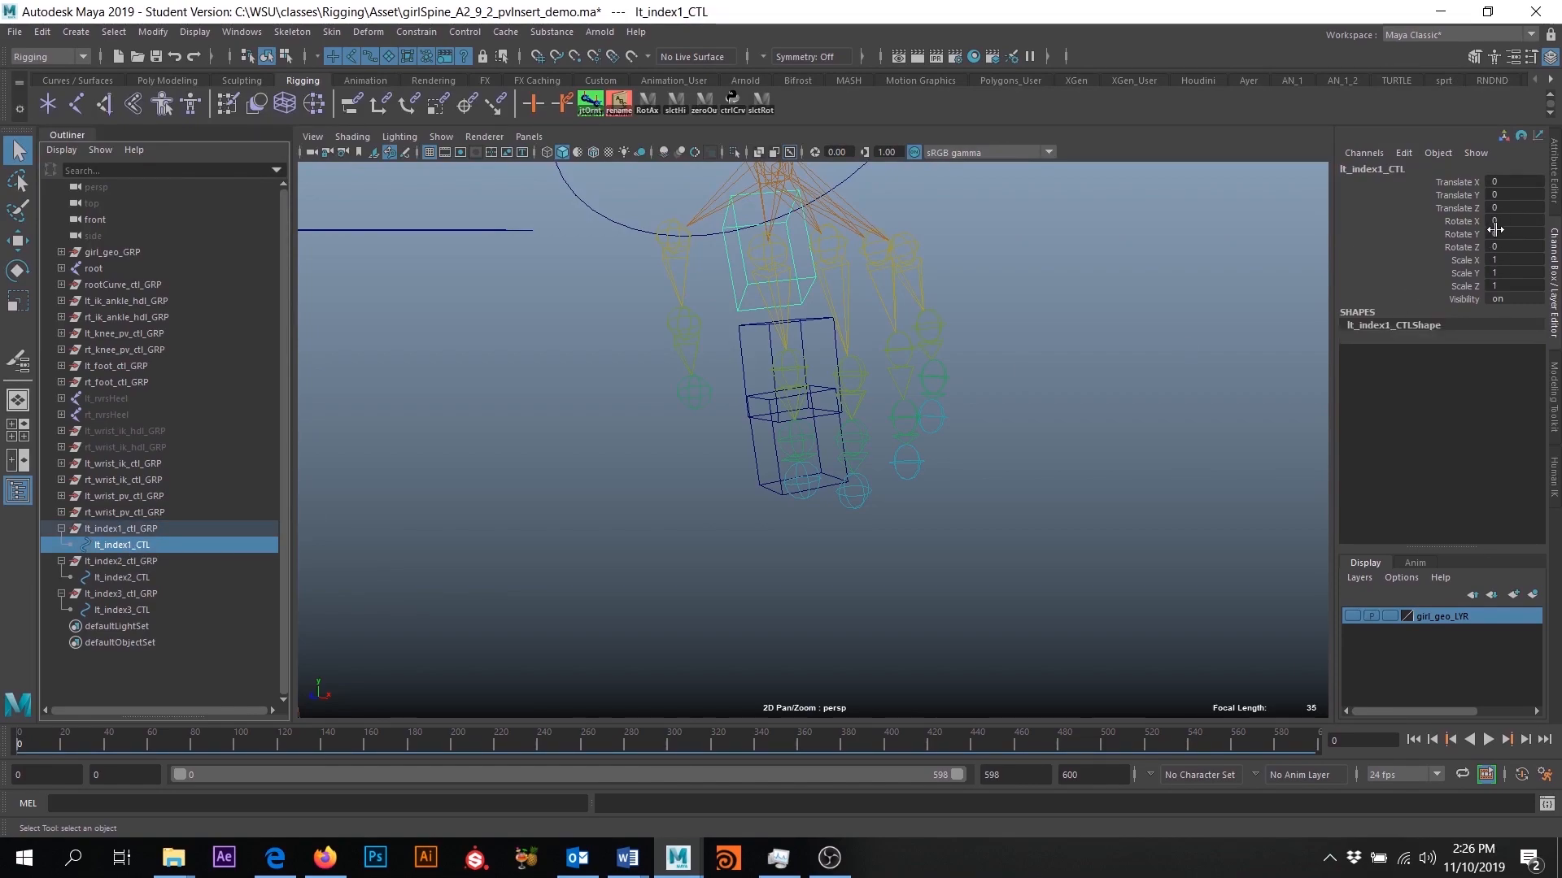
click(115, 562)
click(130, 578)
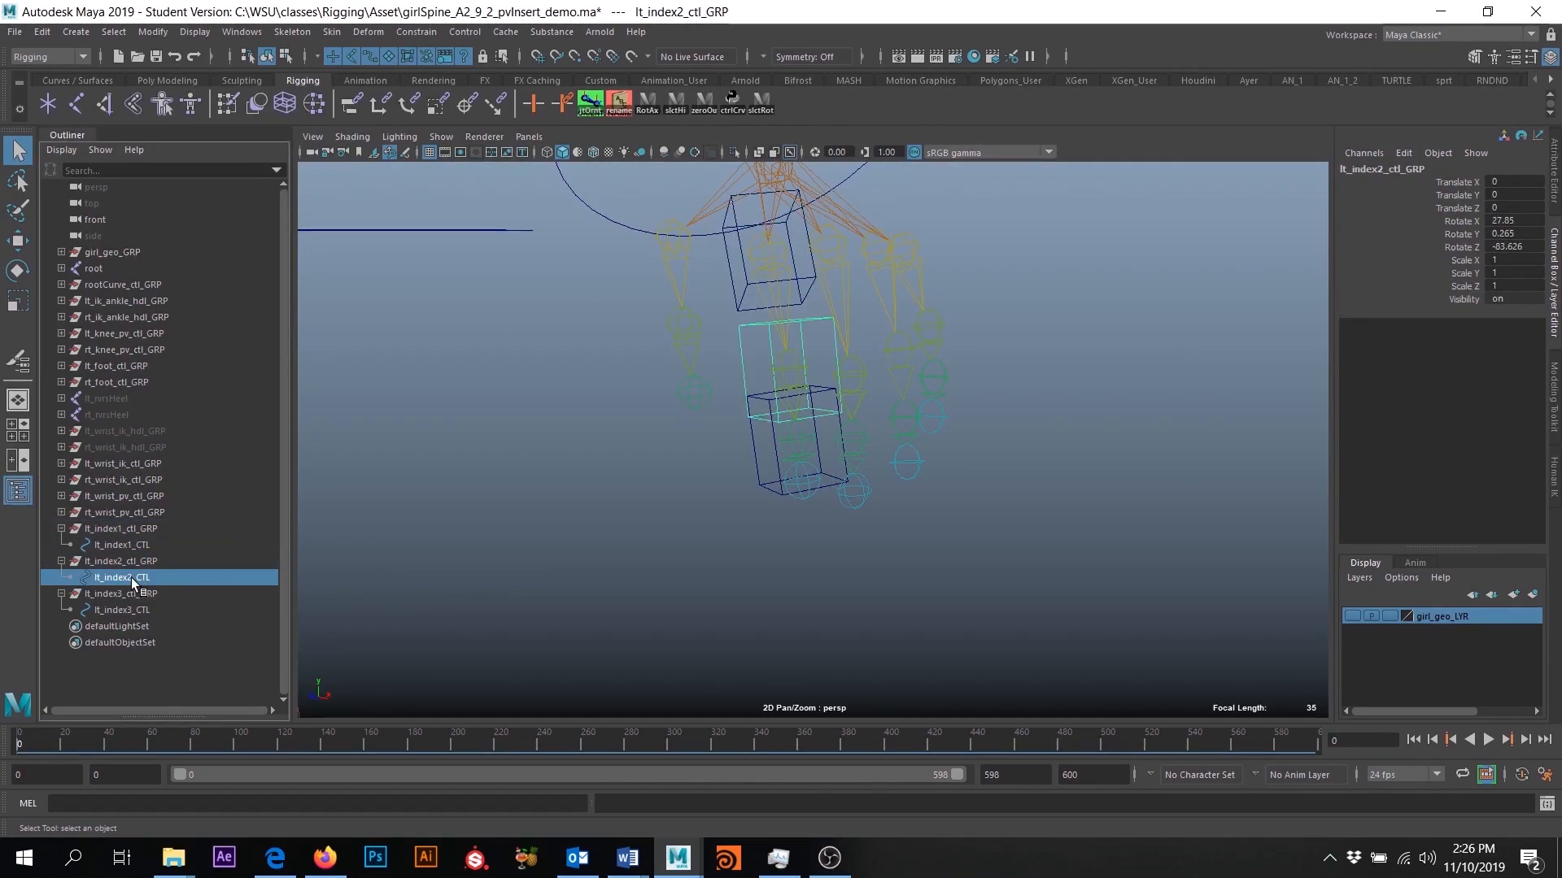
click(130, 591)
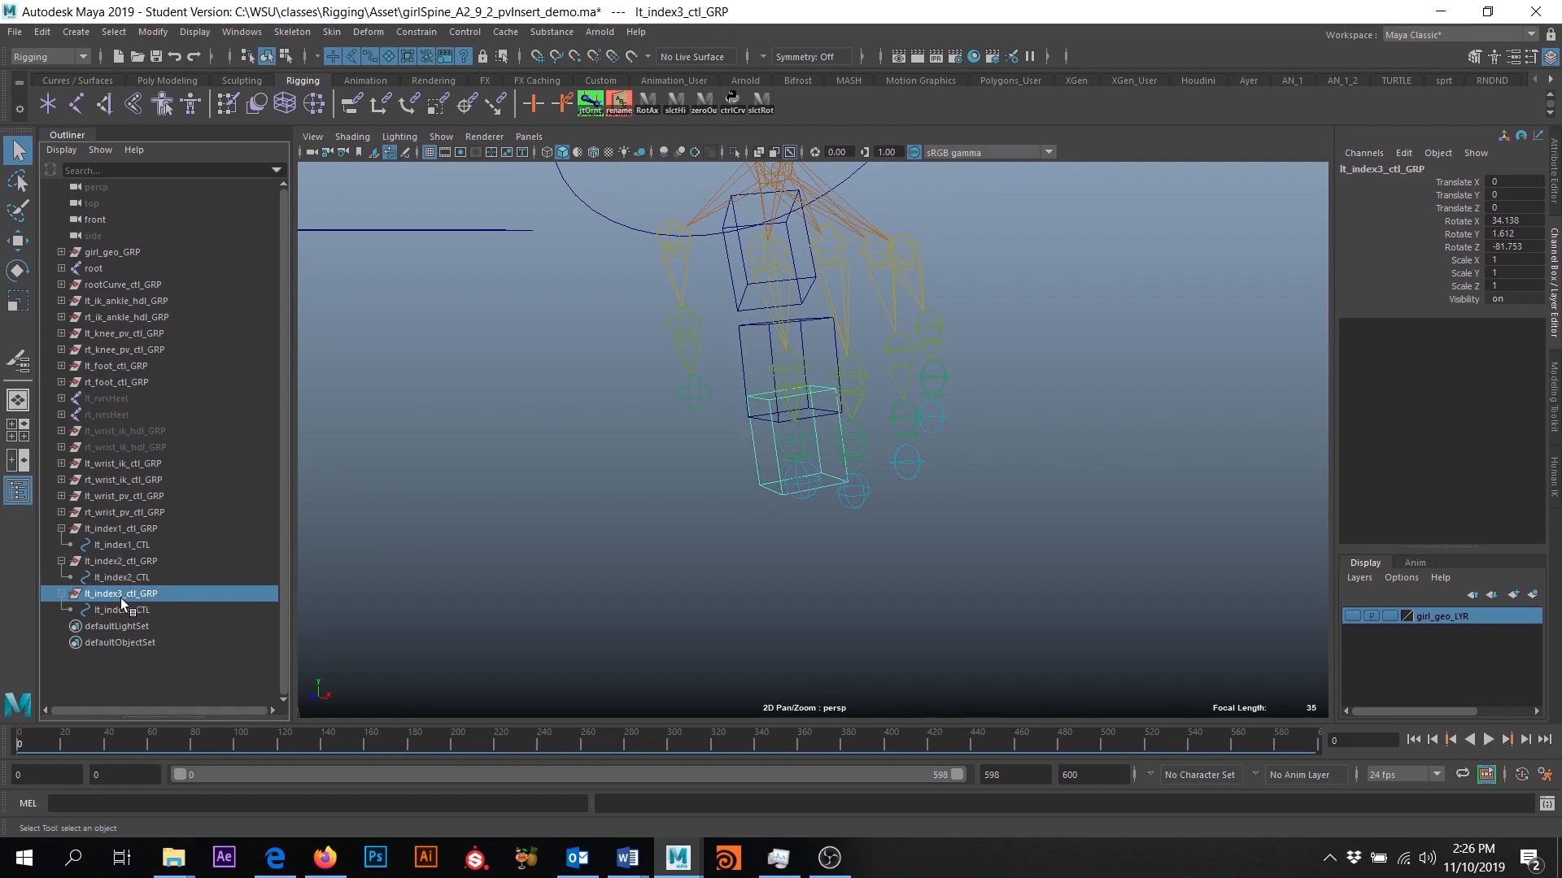
click(103, 610)
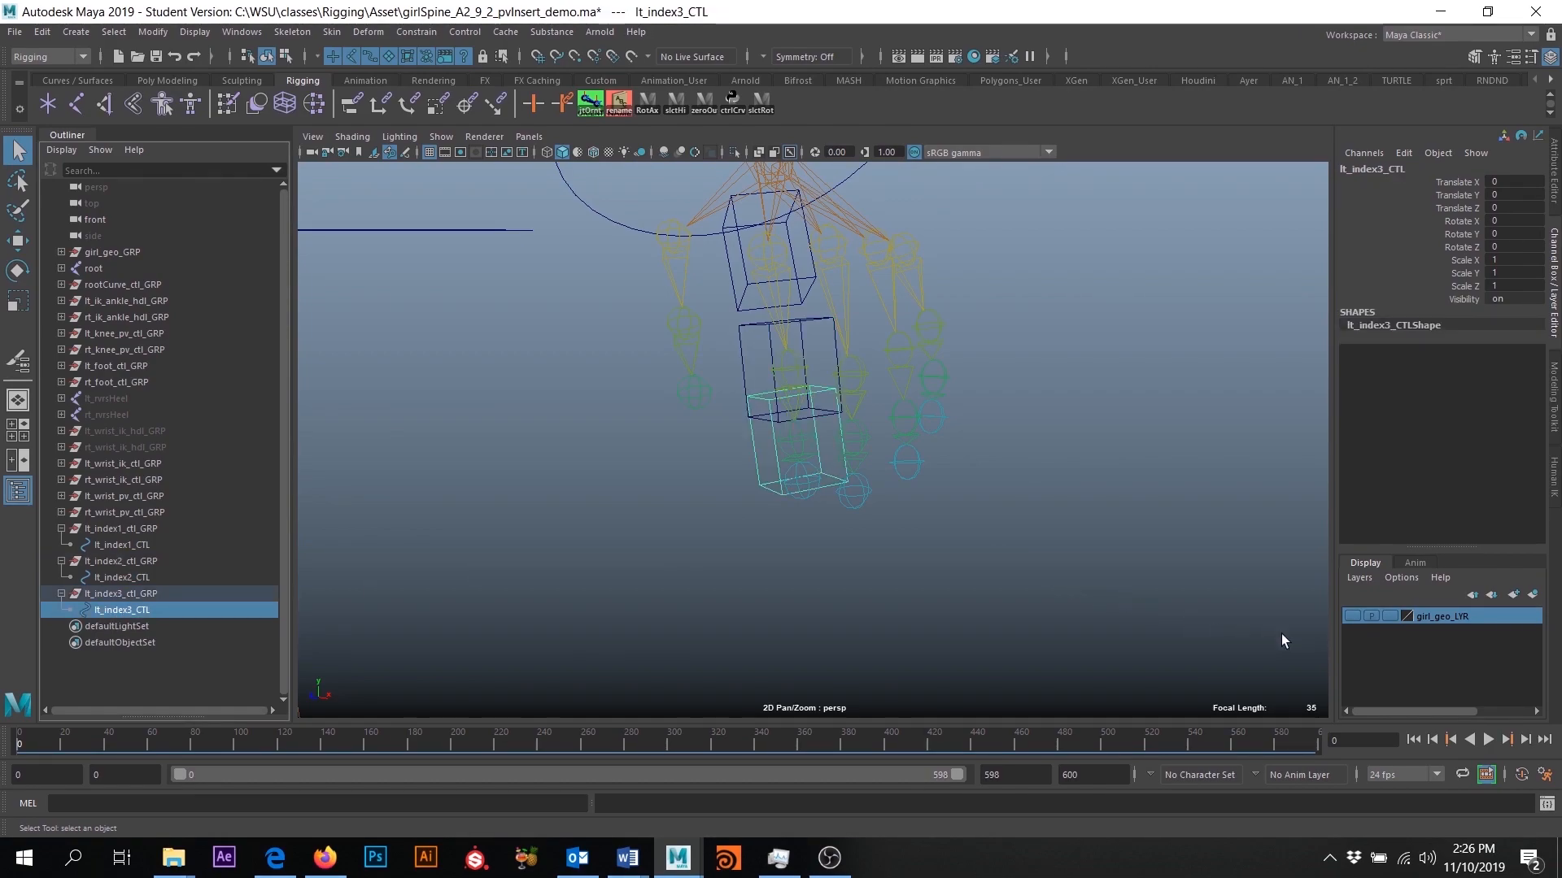
- Show the girl_geo_LYR geometry and examine how the index control cubes fit around the finger
click(1352, 616)
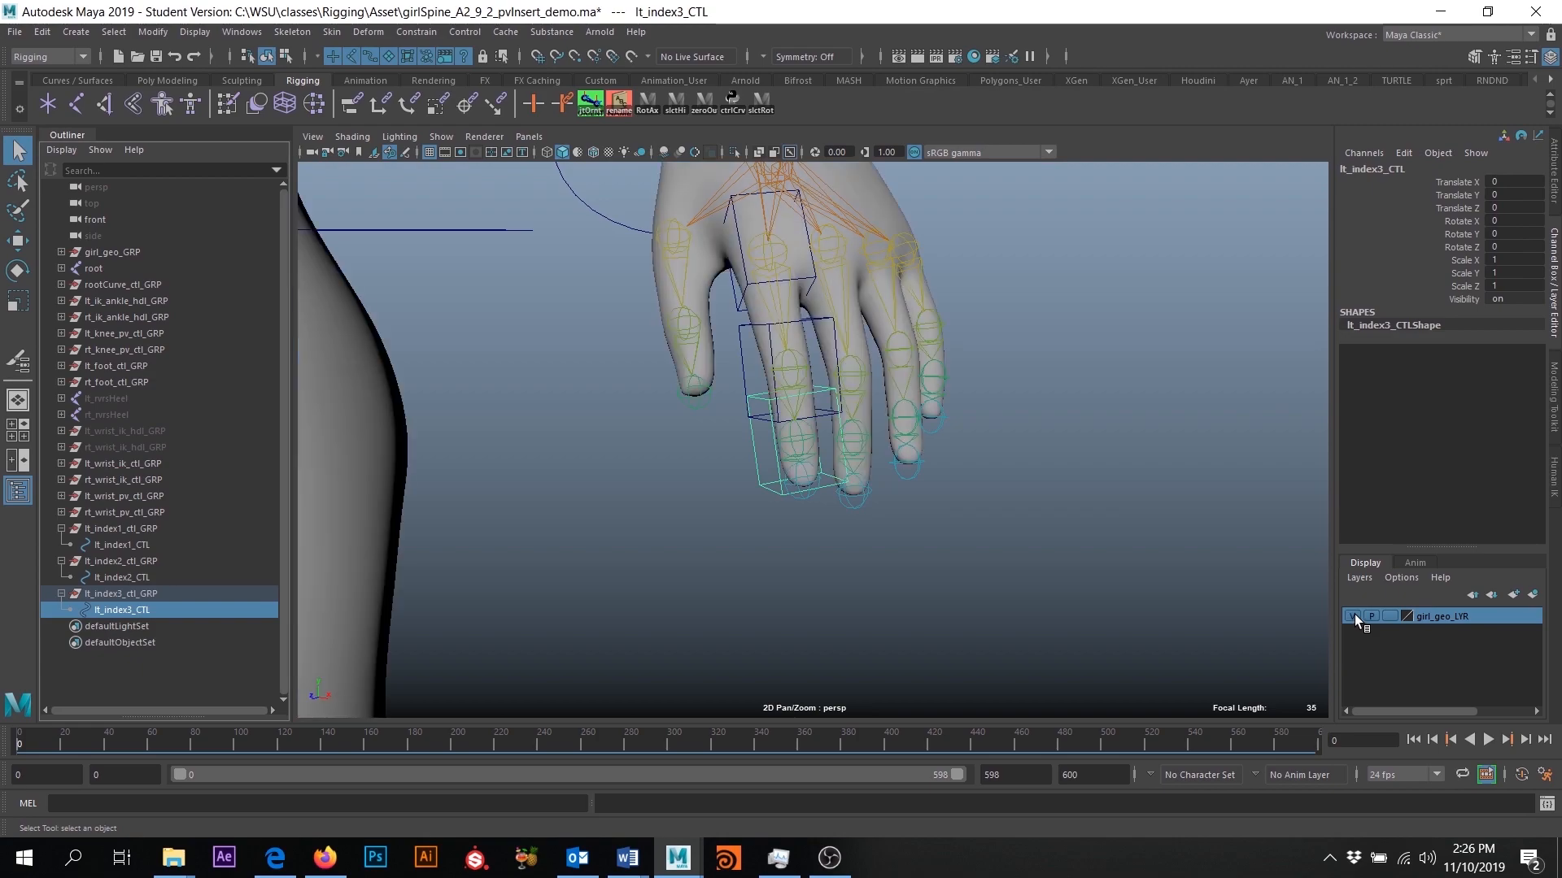
alt+drag(1007, 528, 1029, 427)
alt+right_drag(1030, 428, 979, 539)
alt+drag(979, 539, 903, 470)
- Scale lt_index2_CTL down uniformly to about 0.823 and freeze its transformations
click(842, 334)
click(859, 336)
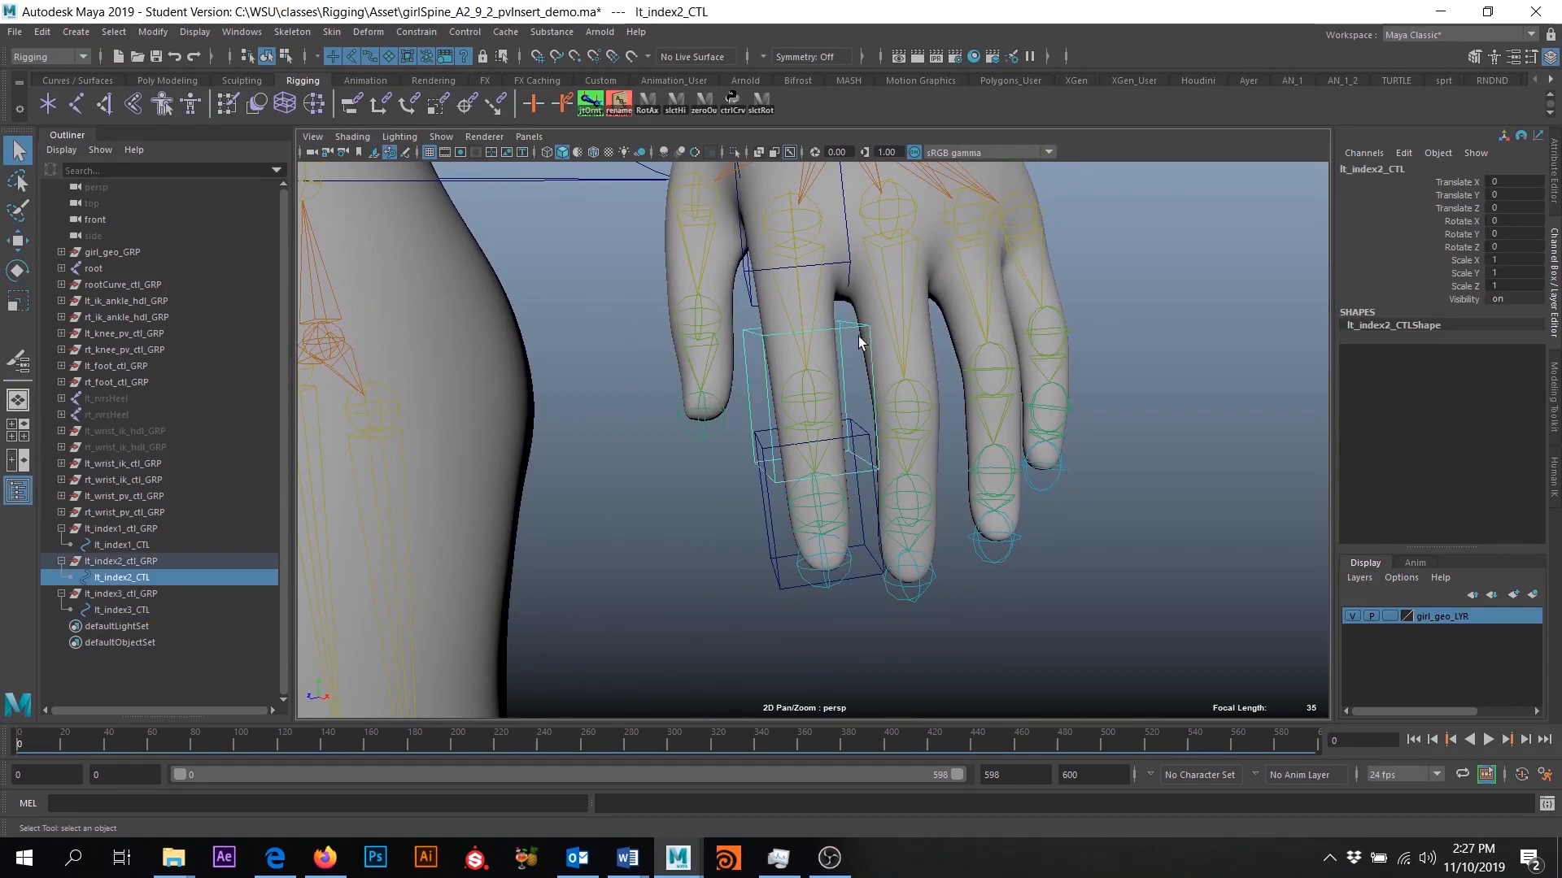
mouse_move(862, 338)
alt+mouse_down()
mouse_move(830, 374)
mouse_move(862, 345)
alt+mouse_up()
key(r)
drag(808, 399, 777, 400)
alt+drag(1171, 366, 1126, 376)
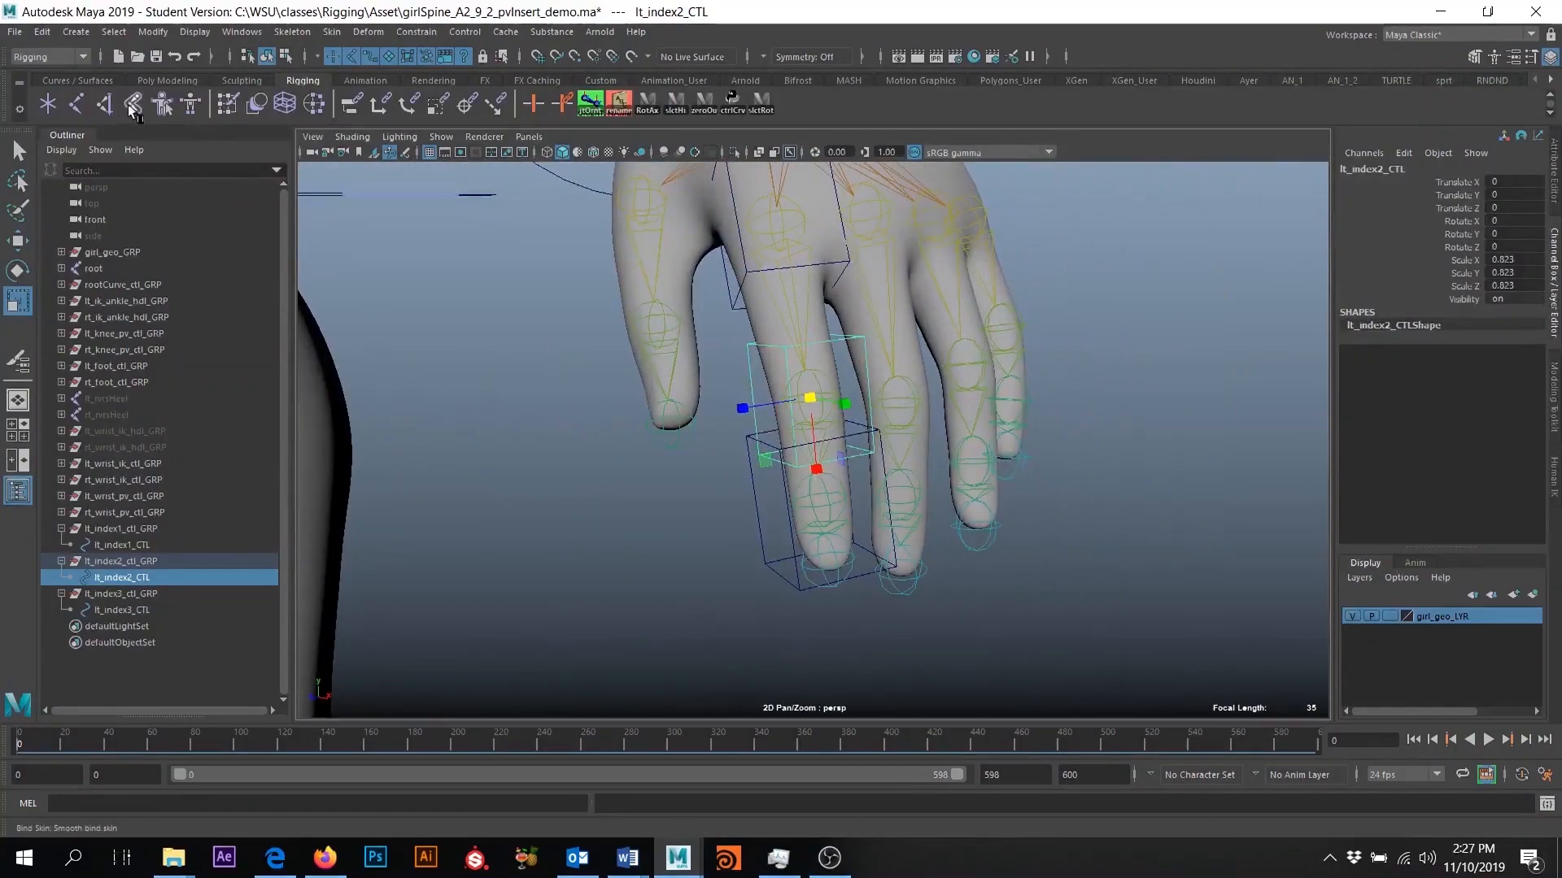
click(153, 31)
click(189, 107)
- Scale lt_index3_CTL down uniformly to about 0.75 and freeze its transformations
click(756, 517)
alt+drag(758, 524, 812, 615)
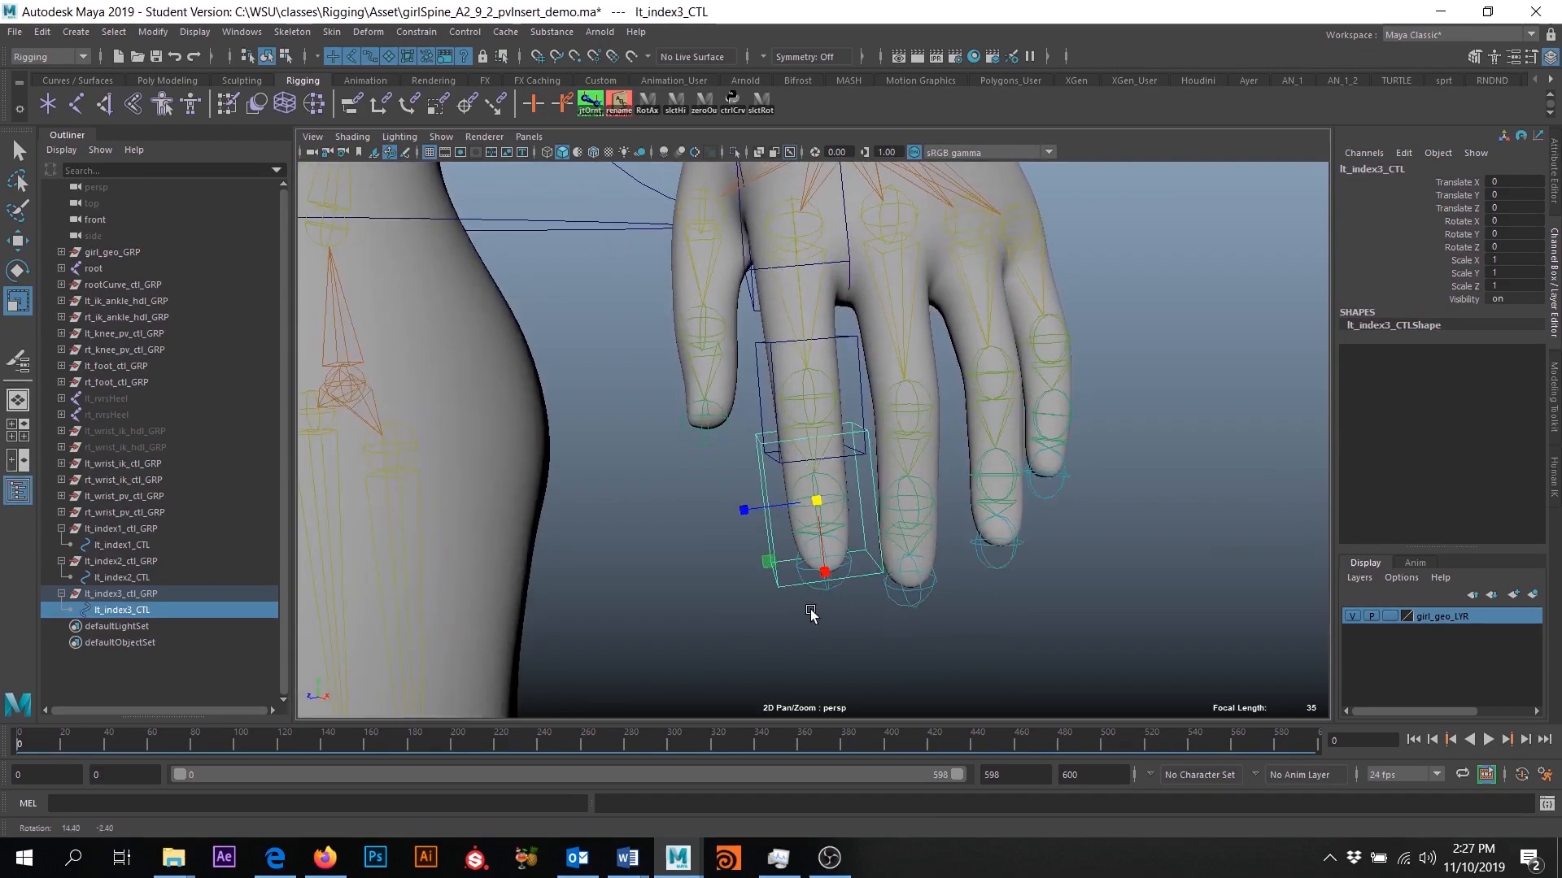
drag(820, 499, 785, 512)
alt+drag(695, 550, 732, 528)
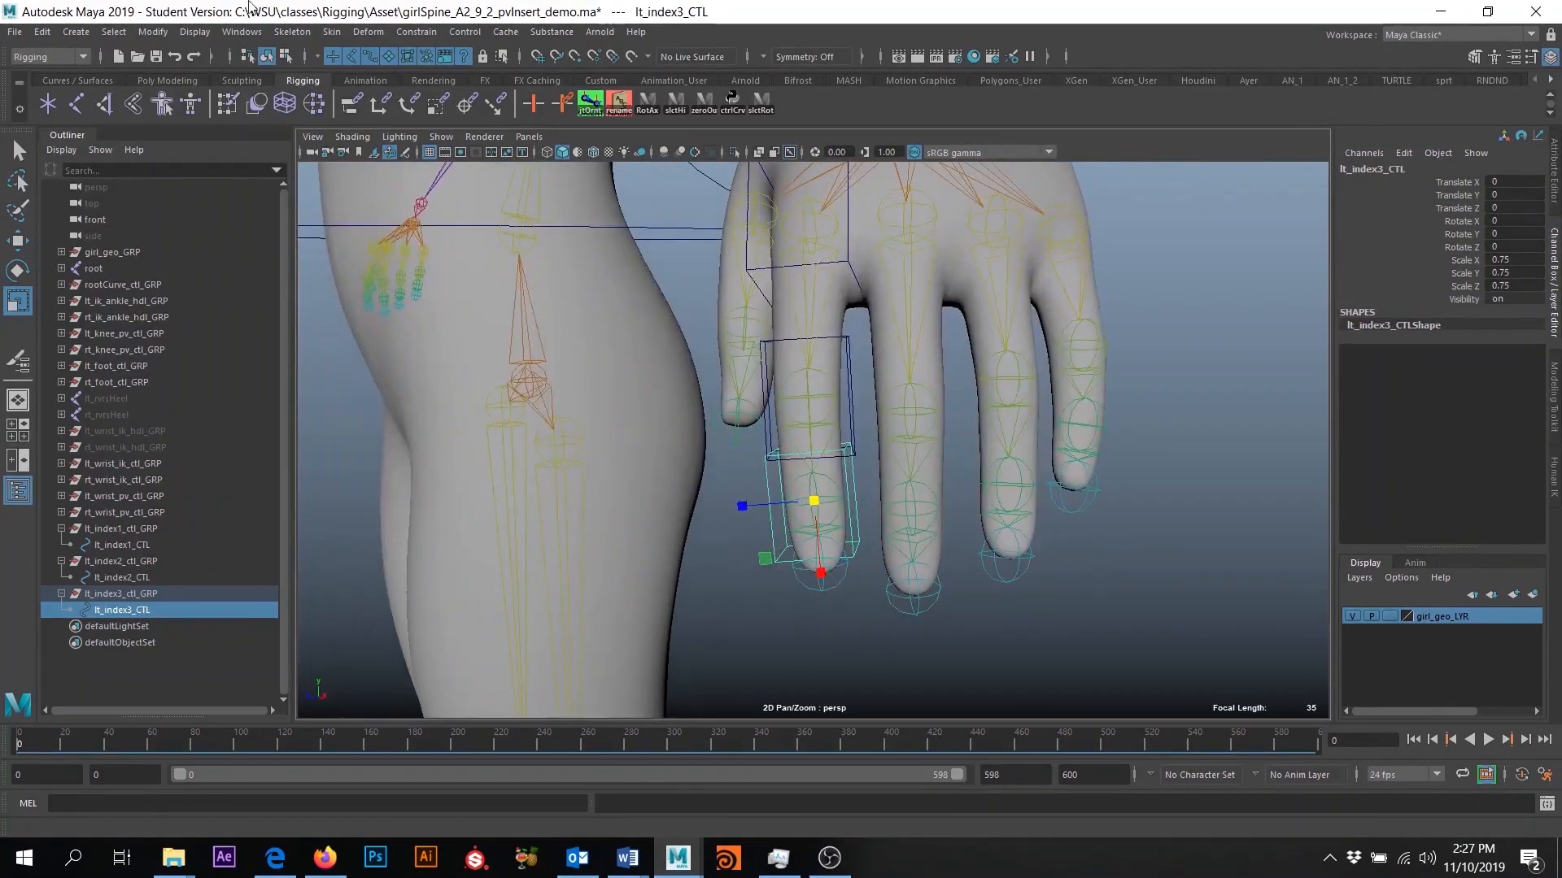
click(165, 35)
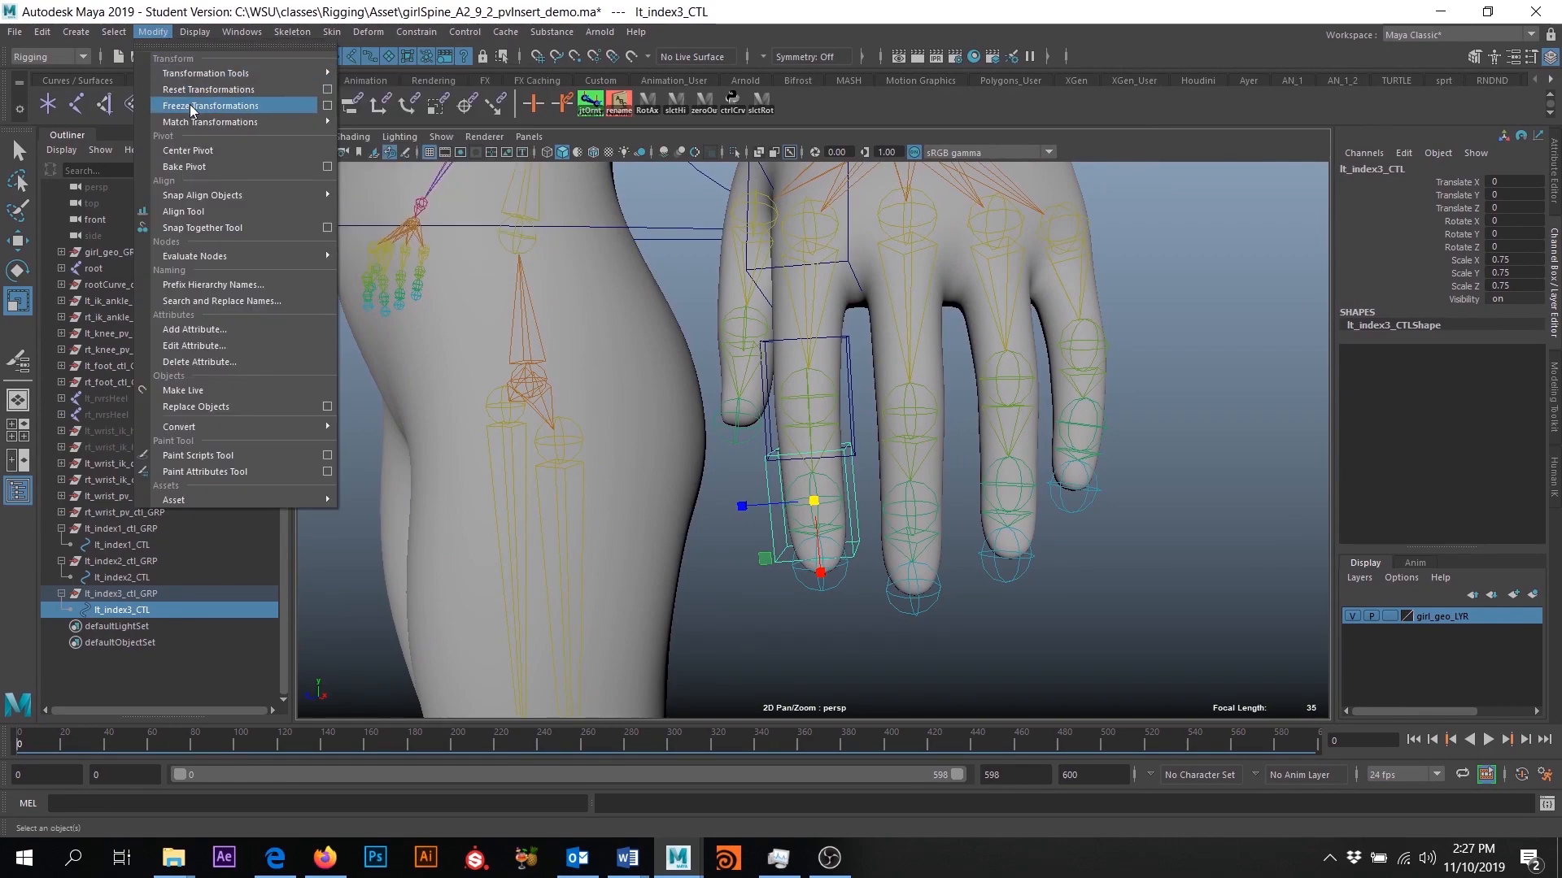
click(188, 104)
alt+drag(948, 470, 984, 491)
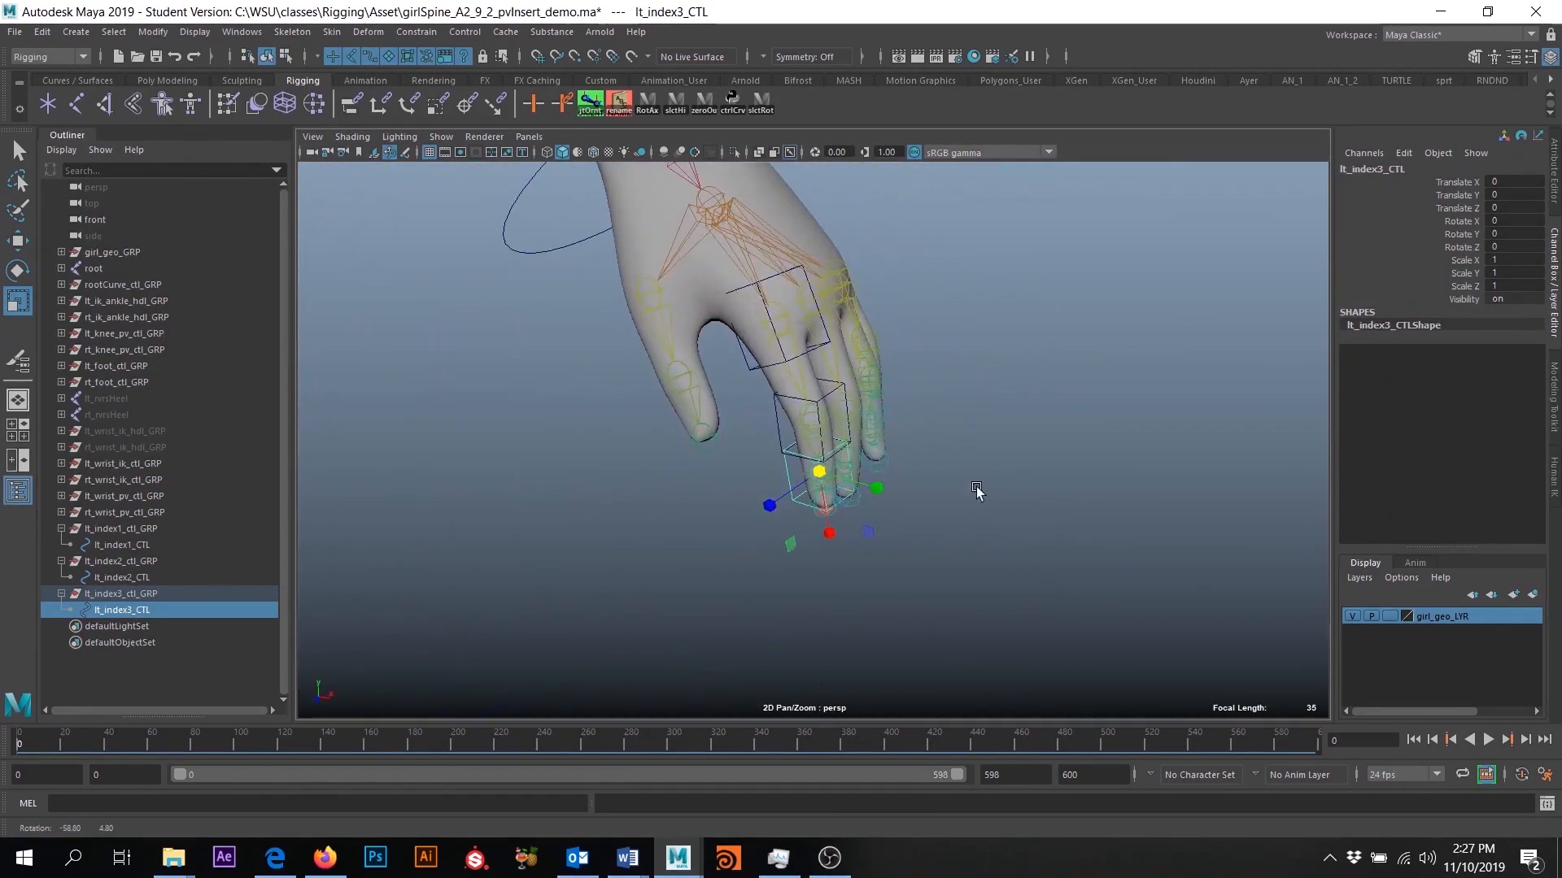
- Check the transform values of lt_index3_ctl_GRP, lt_index2_CTL and lt_index2_ctl_GRP
click(131, 592)
click(131, 578)
click(129, 567)
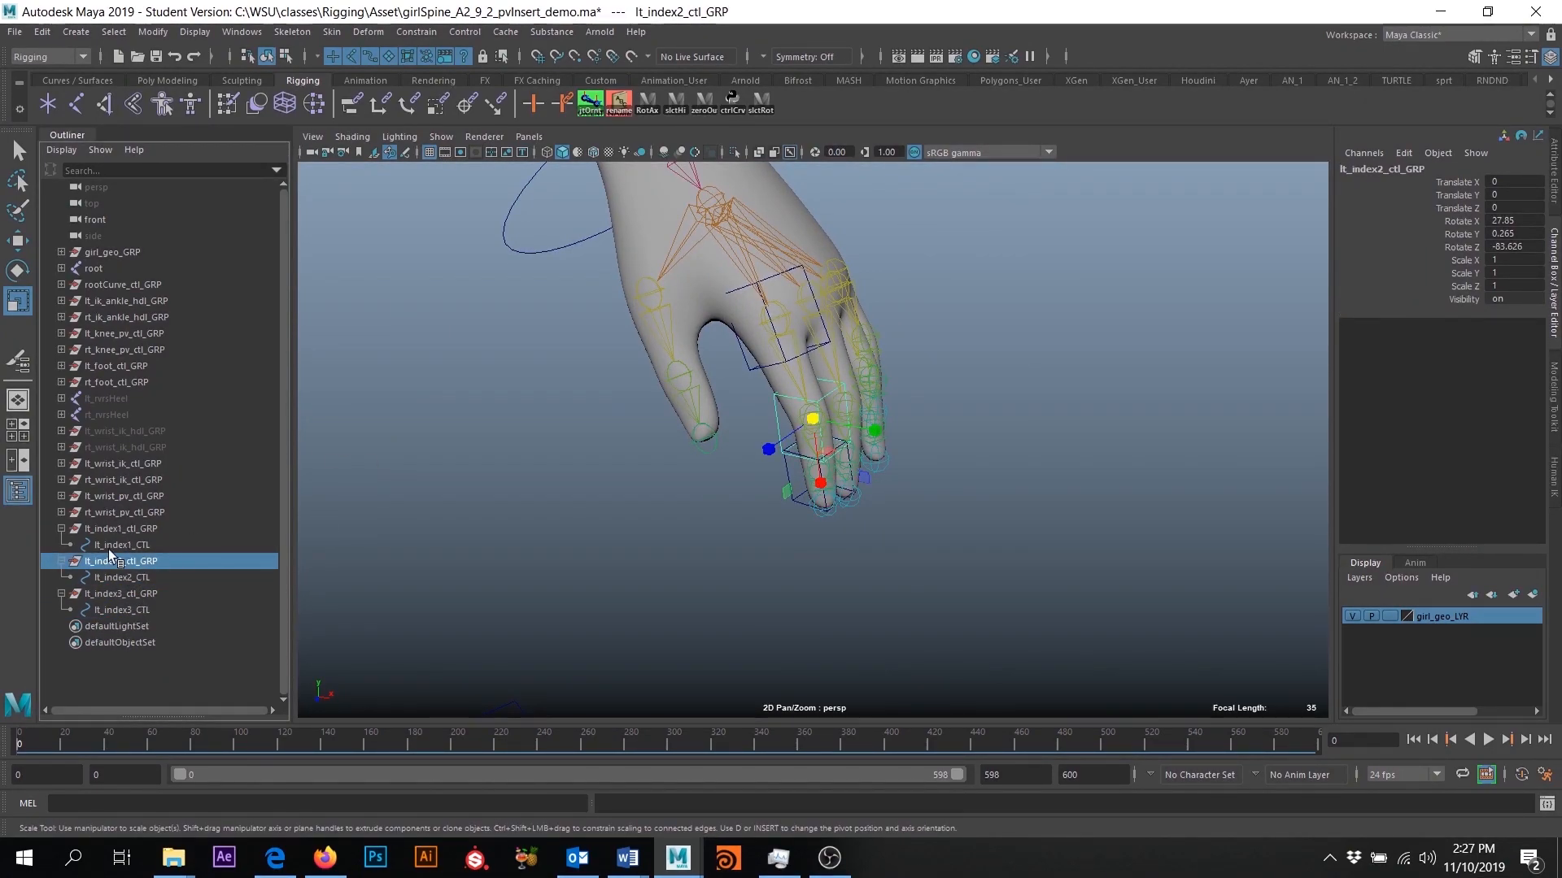
alt+drag(1171, 575, 1185, 480)
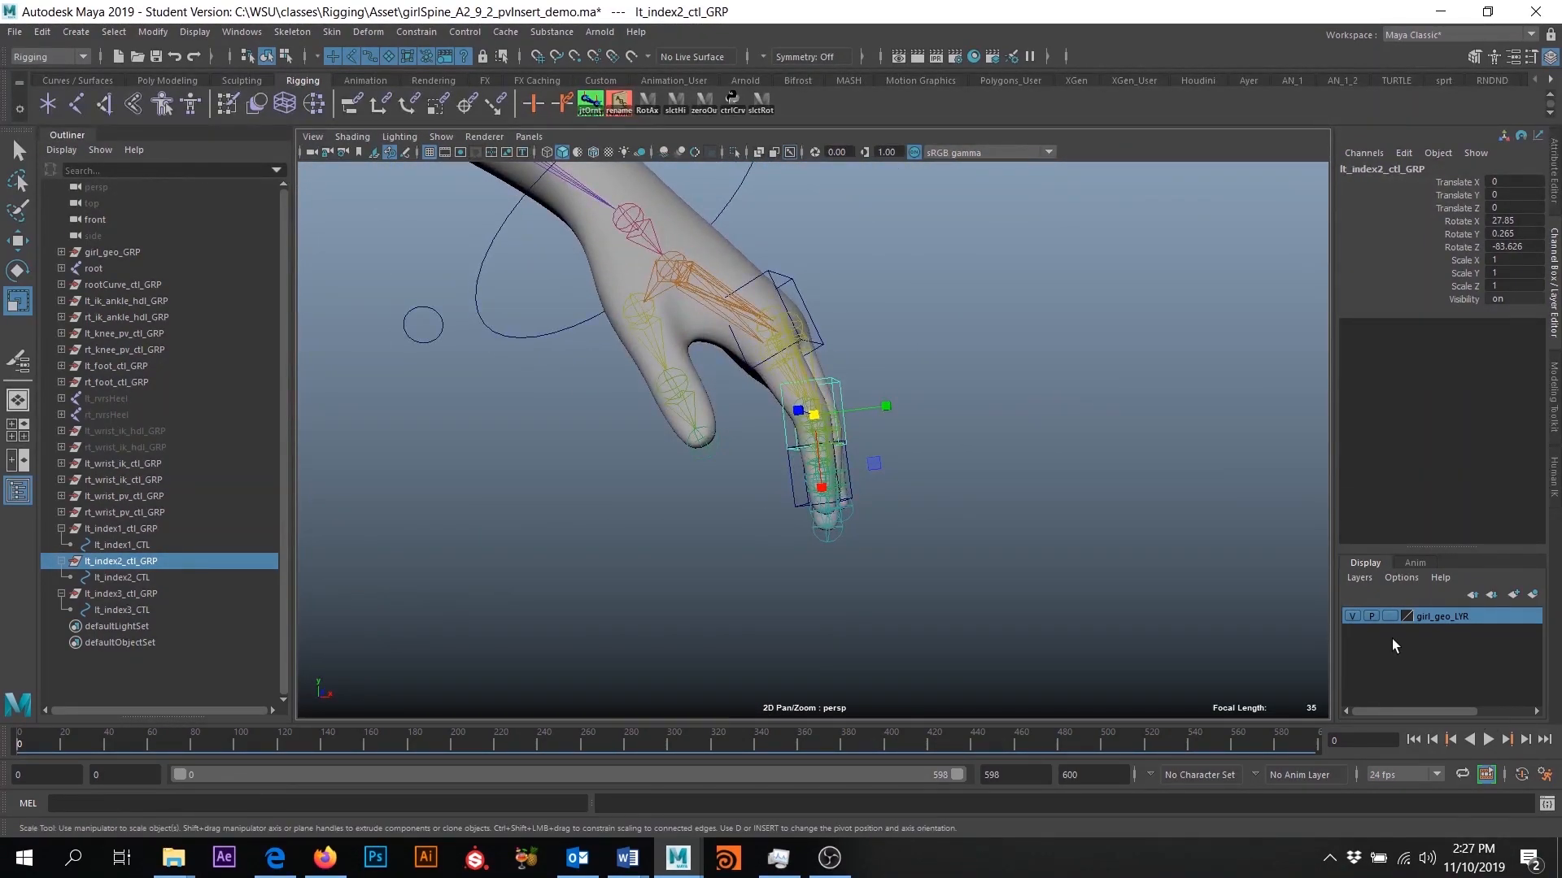
- Hide the girl_geo_LYR geometry and examine the rotation axes of lt_index1_CTL and lt_index2_CTL with the Rotate tool
click(1353, 618)
alt+drag(895, 529, 796, 608)
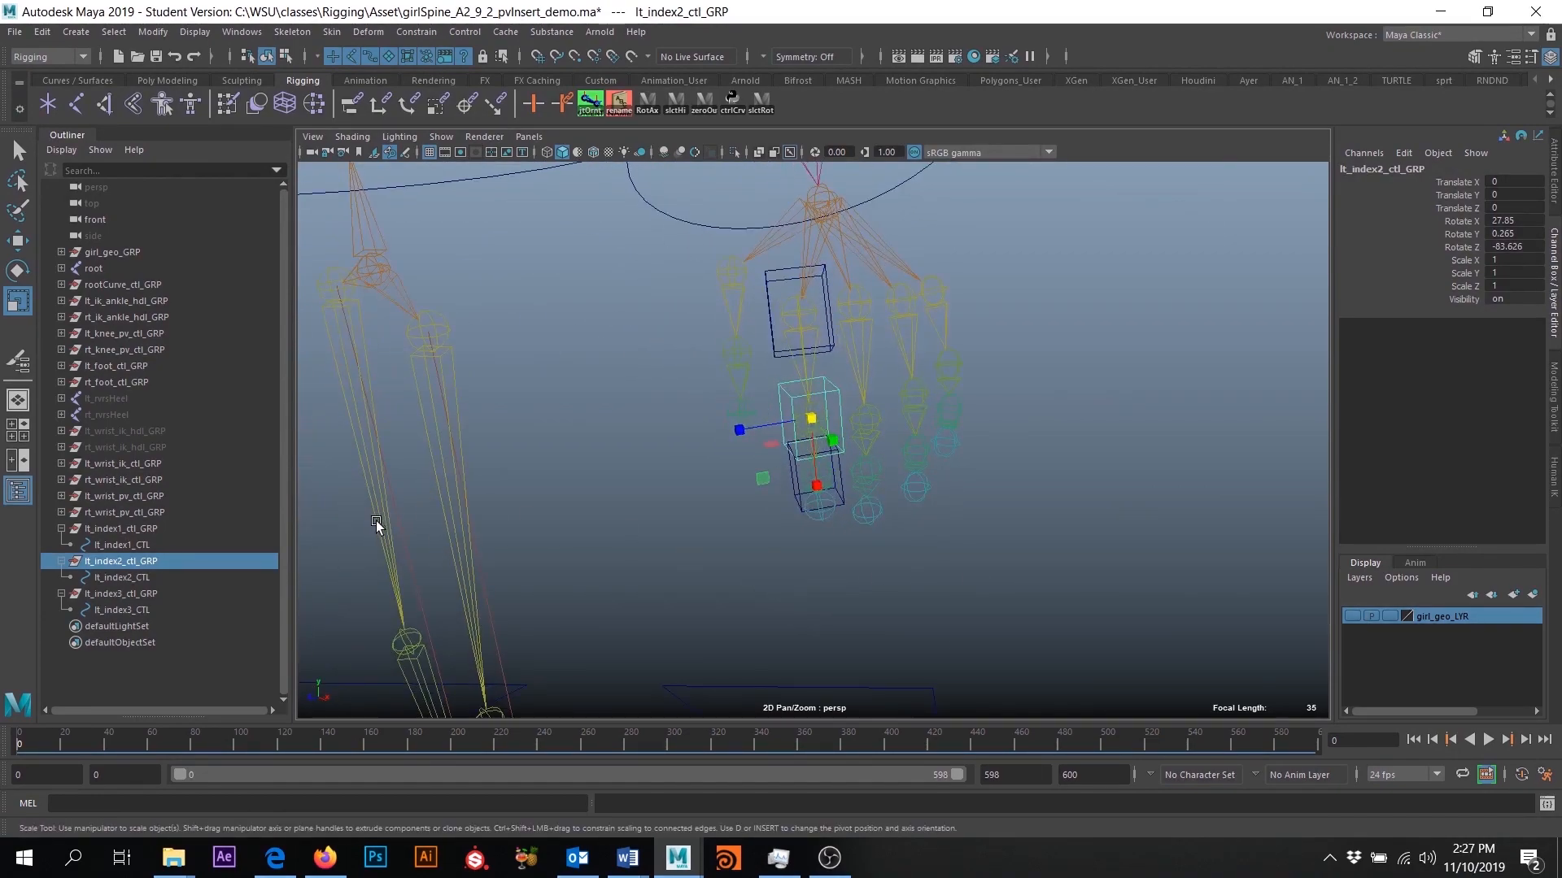
click(770, 313)
key(e)
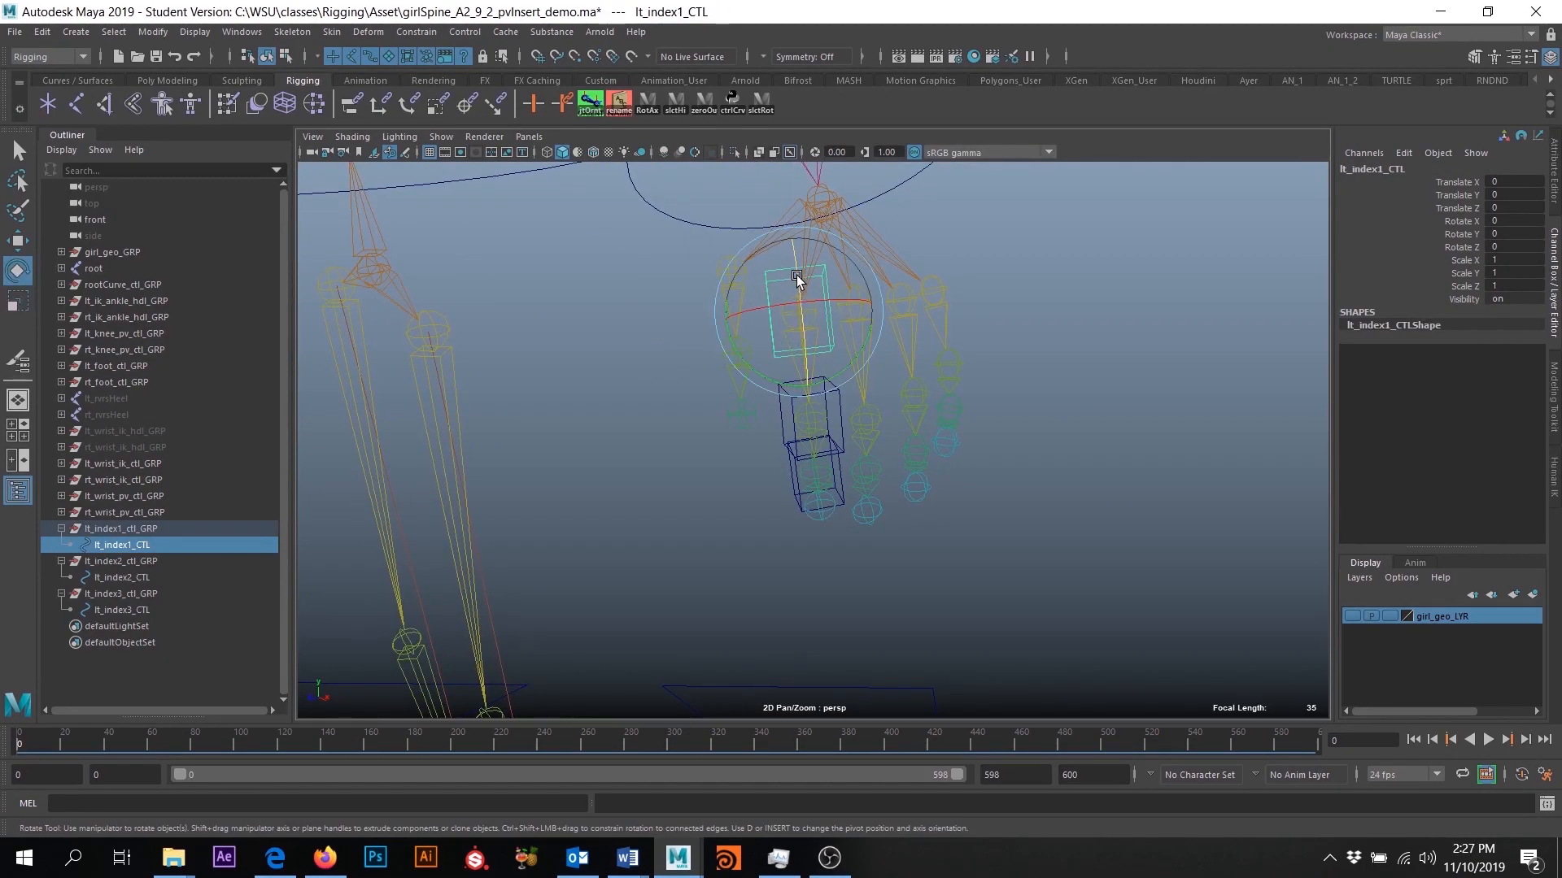
alt+drag(827, 380, 882, 358)
mouse_move(813, 270)
mouse_down()
mouse_move(823, 294)
mouse_move(798, 260)
mouse_move(799, 298)
mouse_up()
click(789, 441)
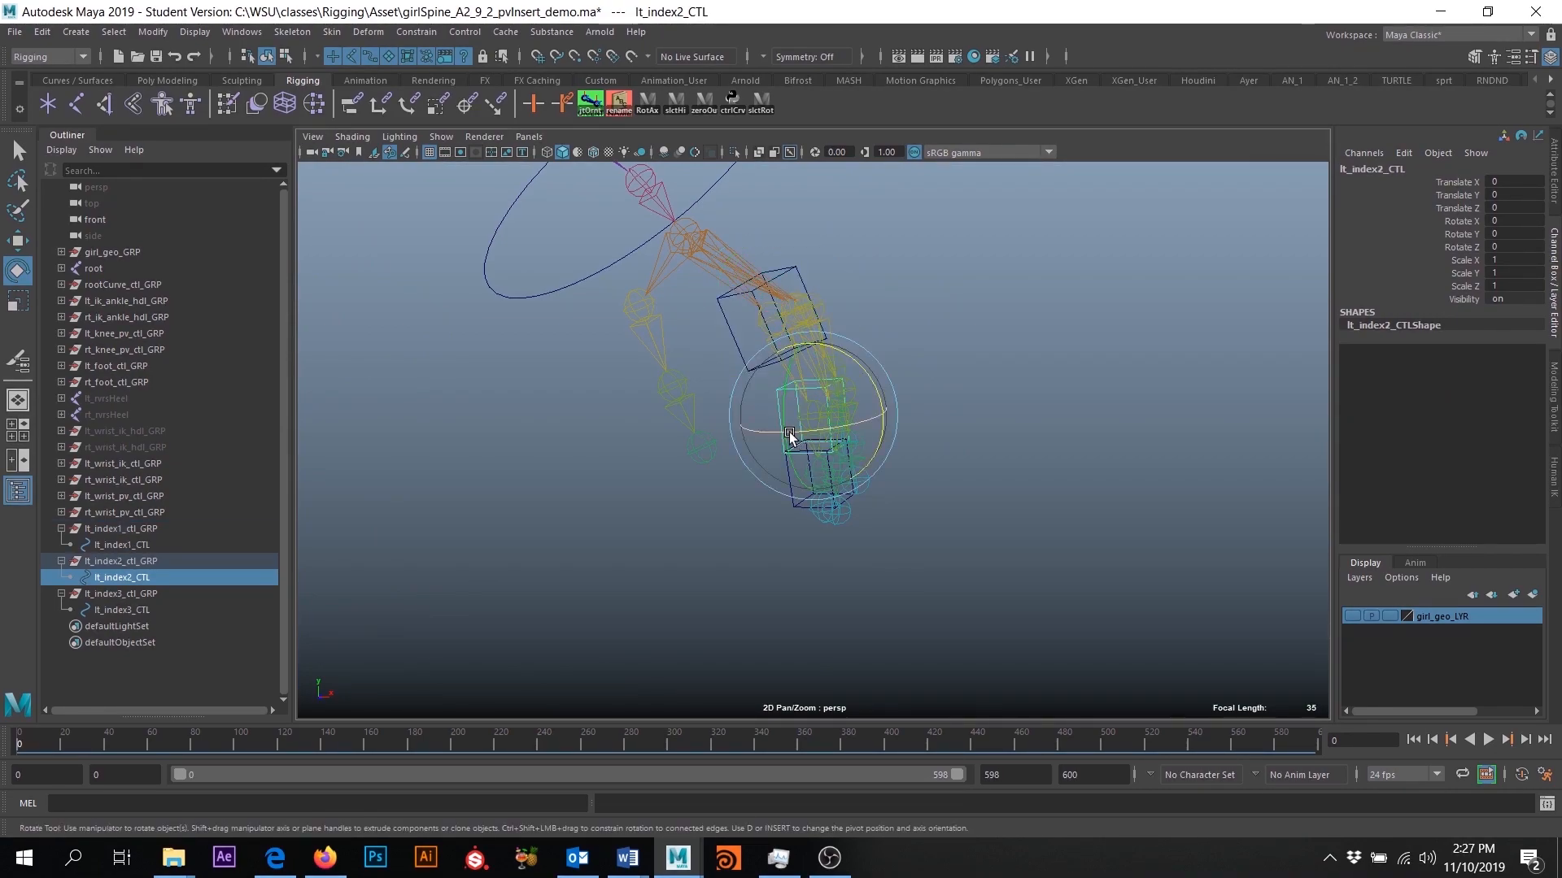
alt+drag(797, 544, 686, 558)
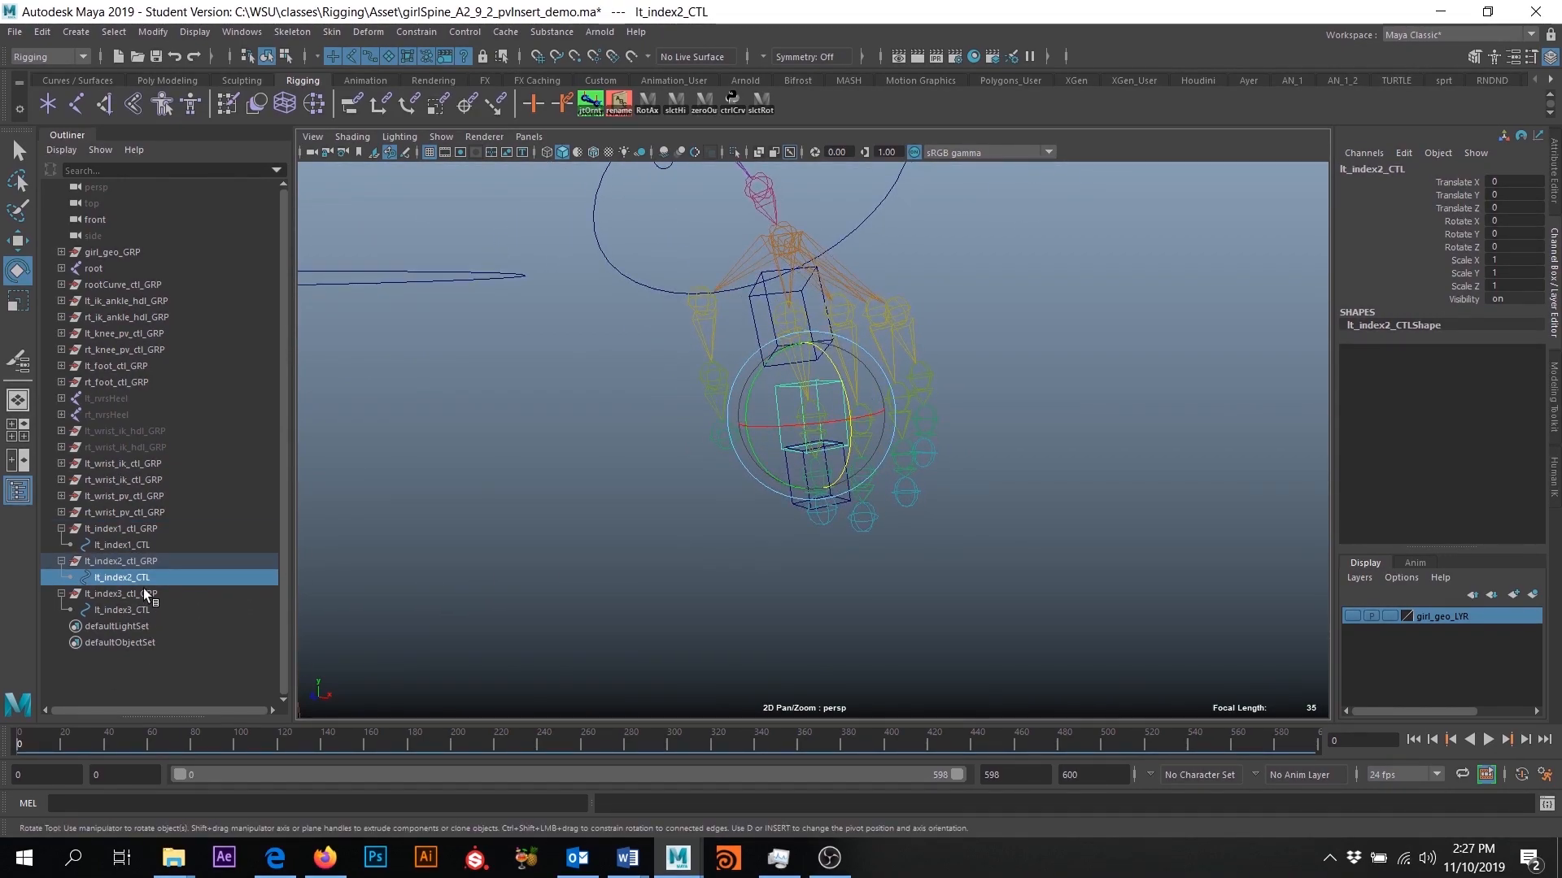
- Parent lt_index2_ctl_GRP under lt_index1_CTL
click(116, 560)
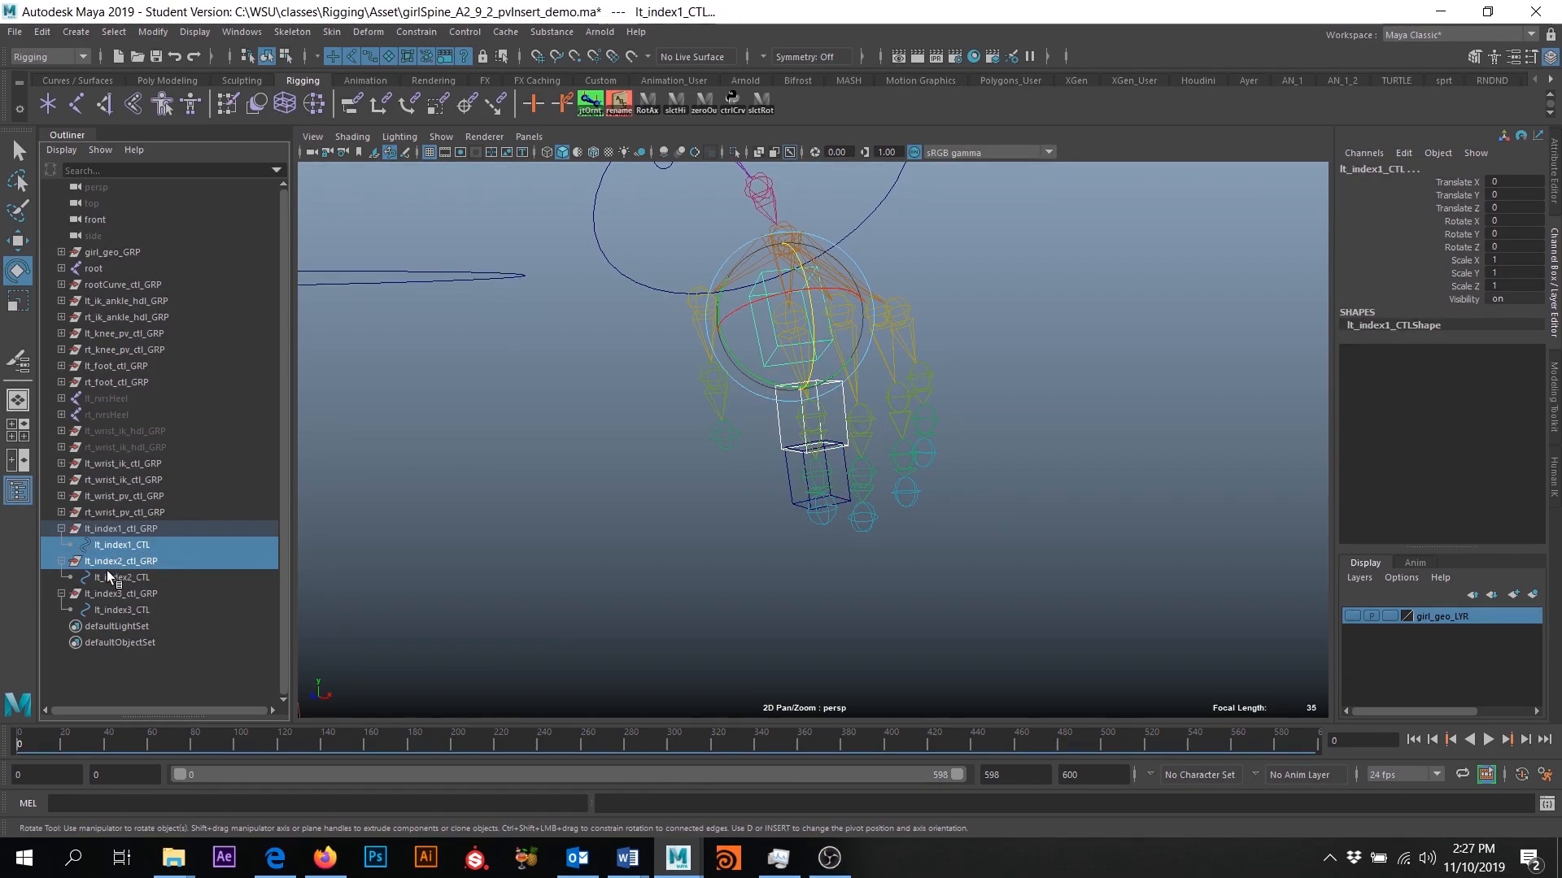
click(138, 563)
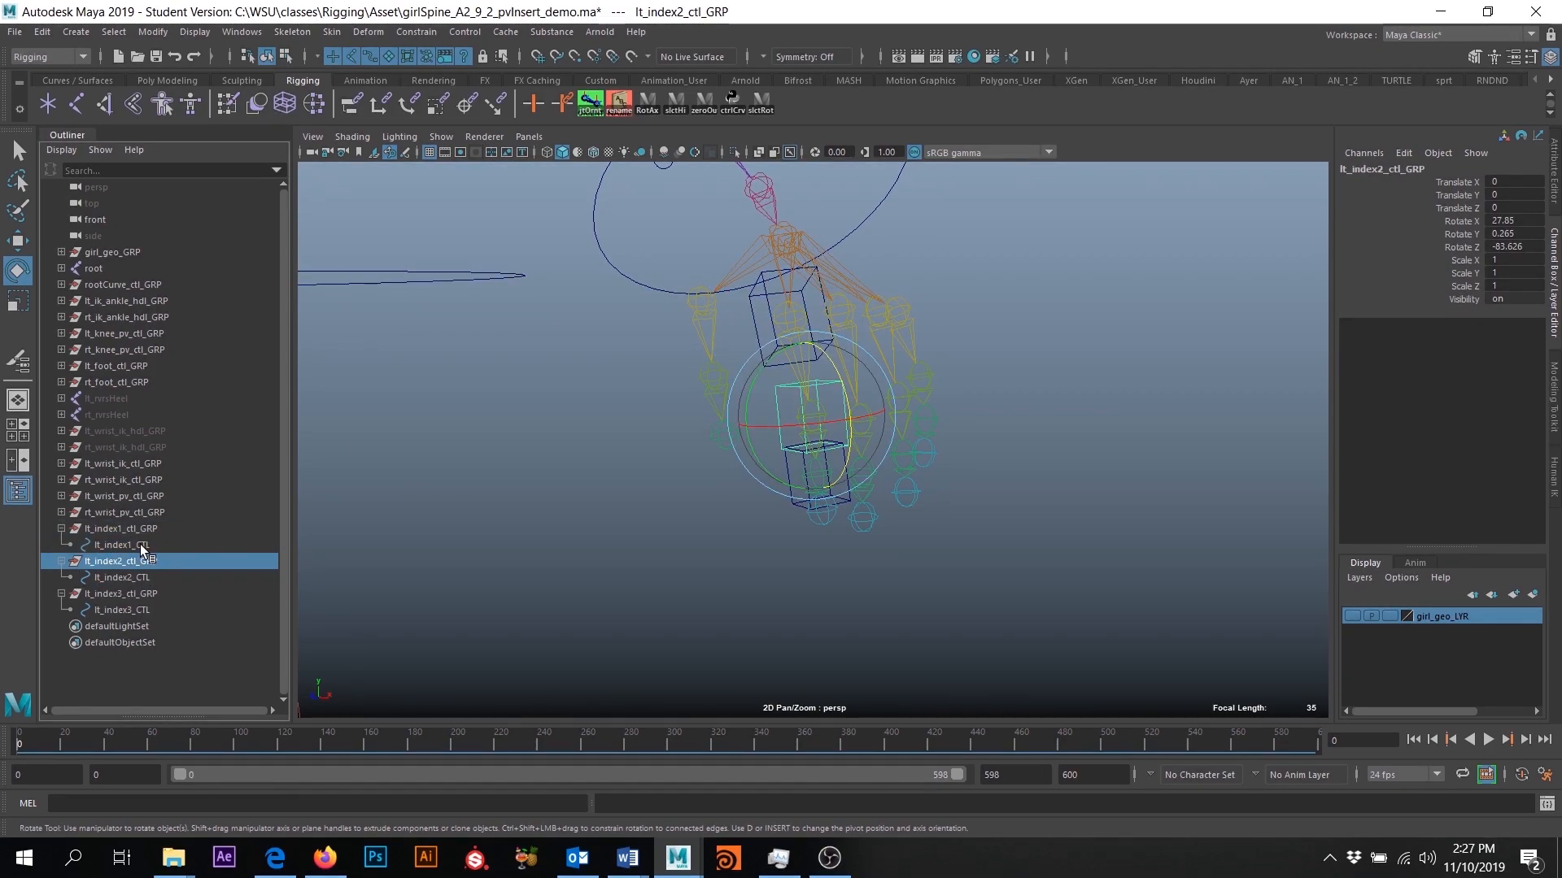
ctrl+click(137, 545)
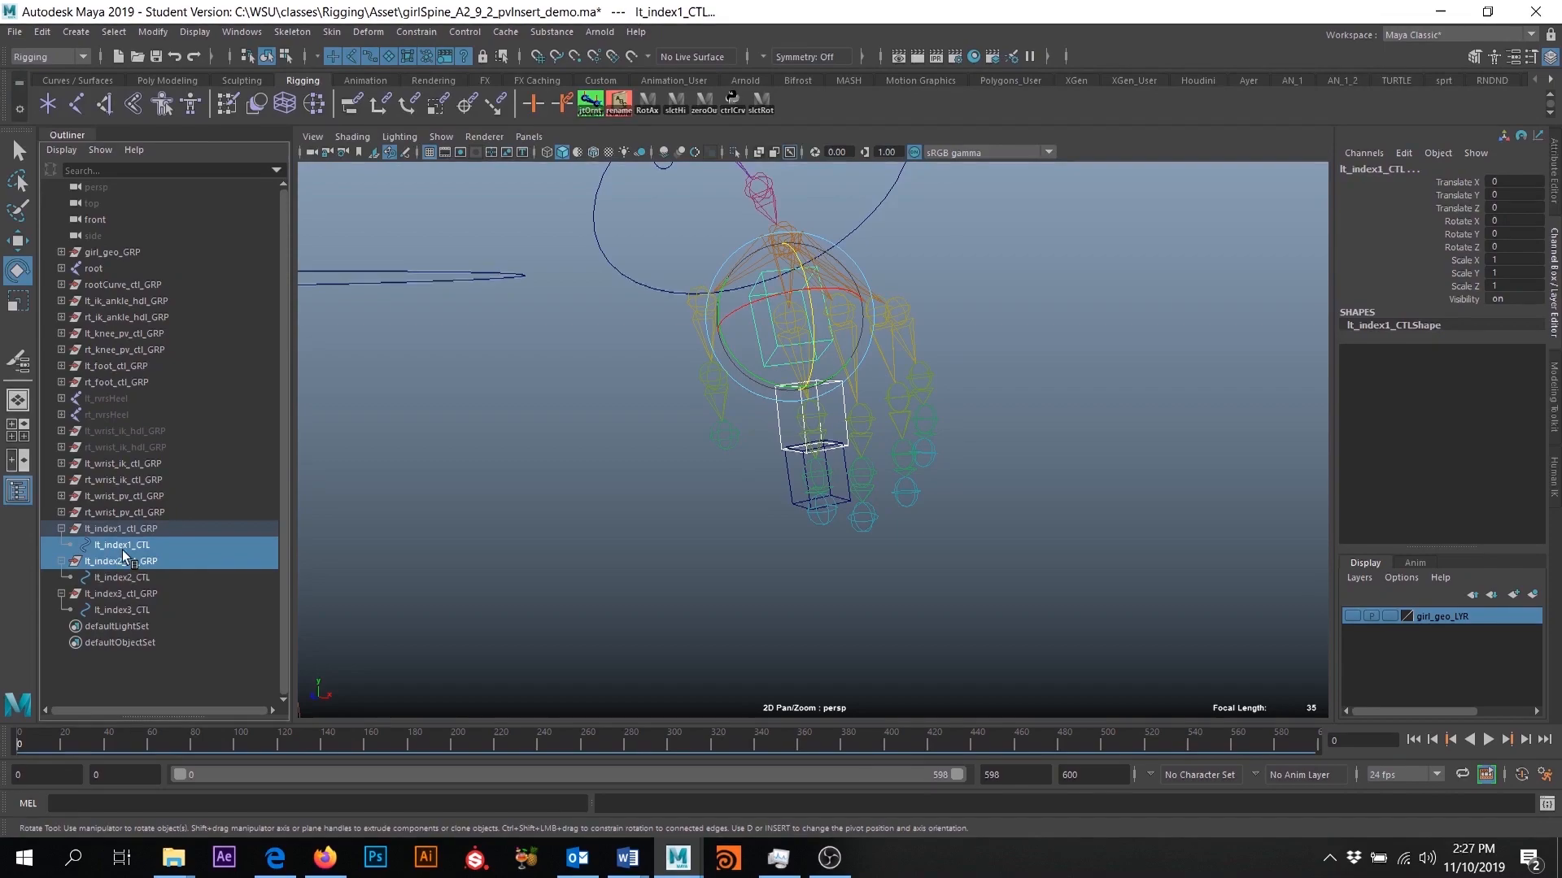
click(164, 561)
middle_drag(164, 562, 72, 546)
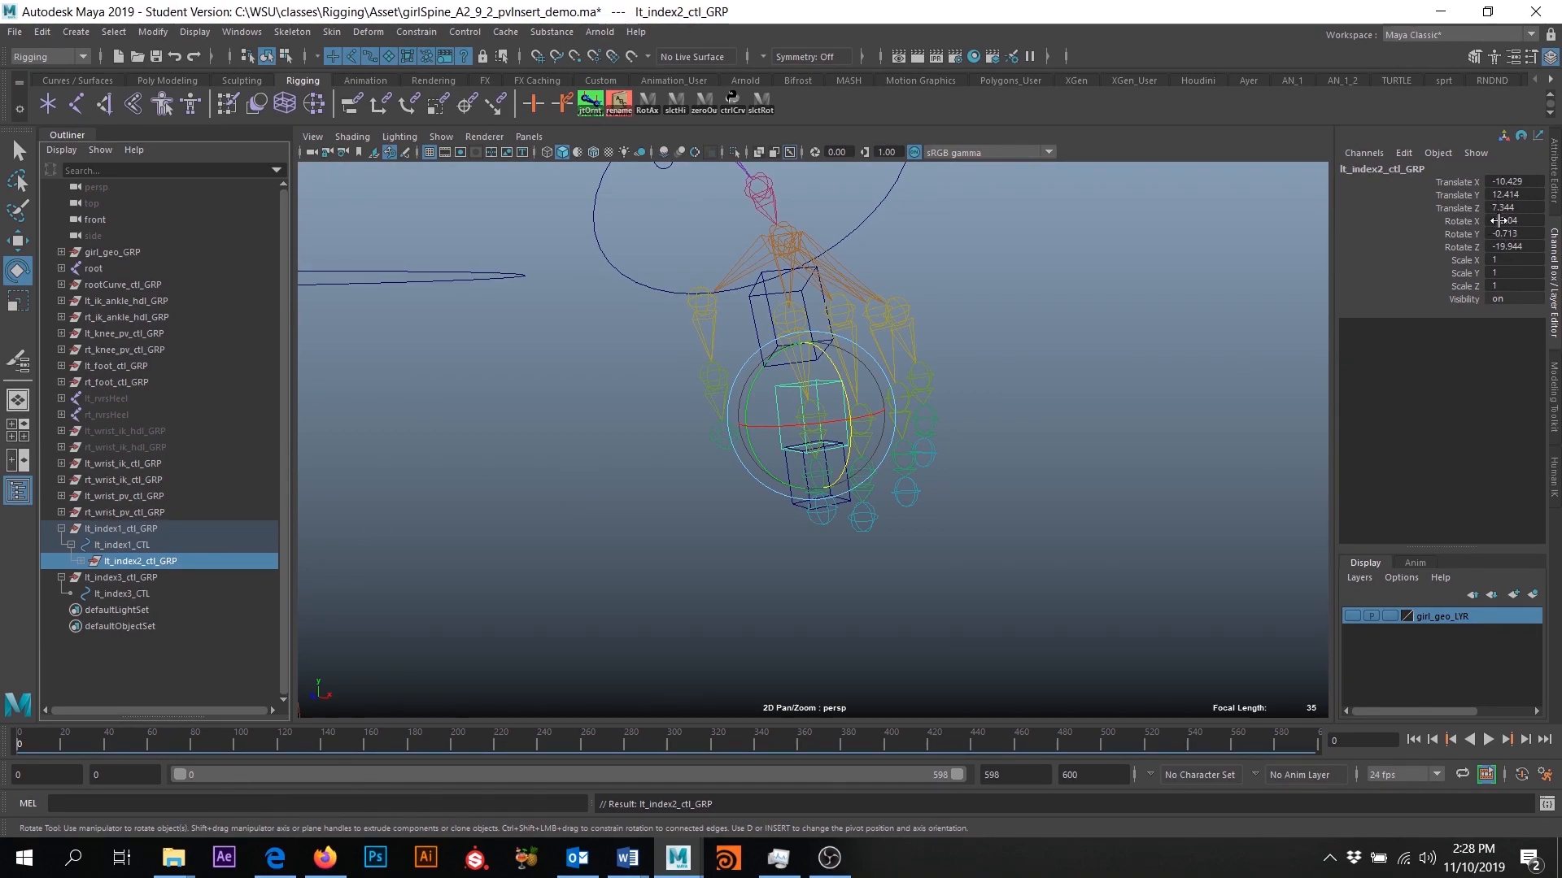
middle_drag(369, 552, 131, 580)
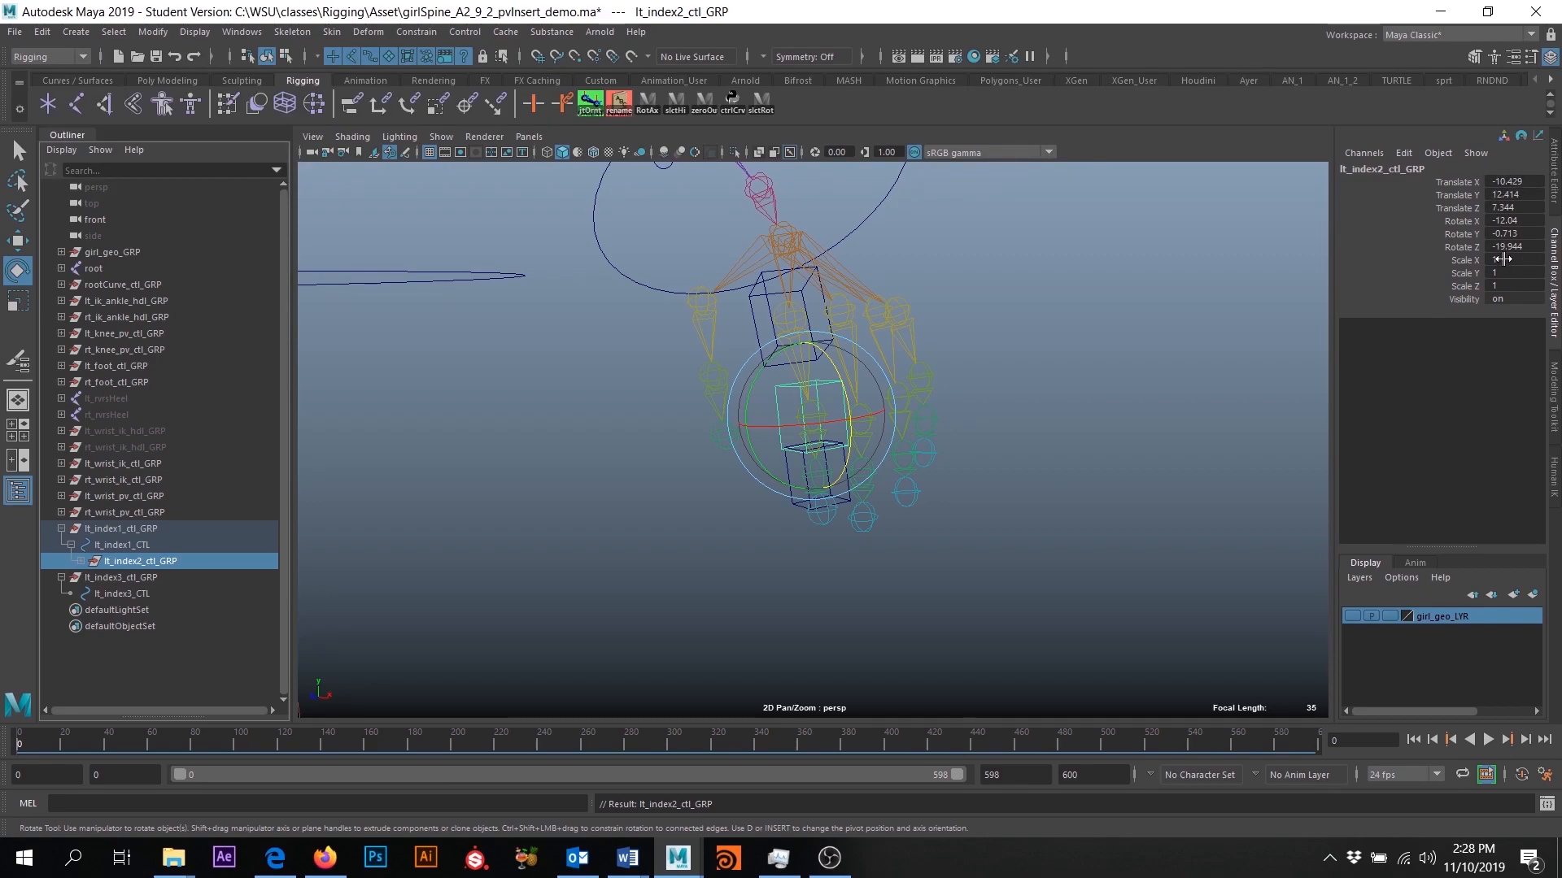
- Parent lt_index3_ctl_GRP under lt_index2_CTL and expand the hierarchy down to lt_index3_CTL
click(120, 578)
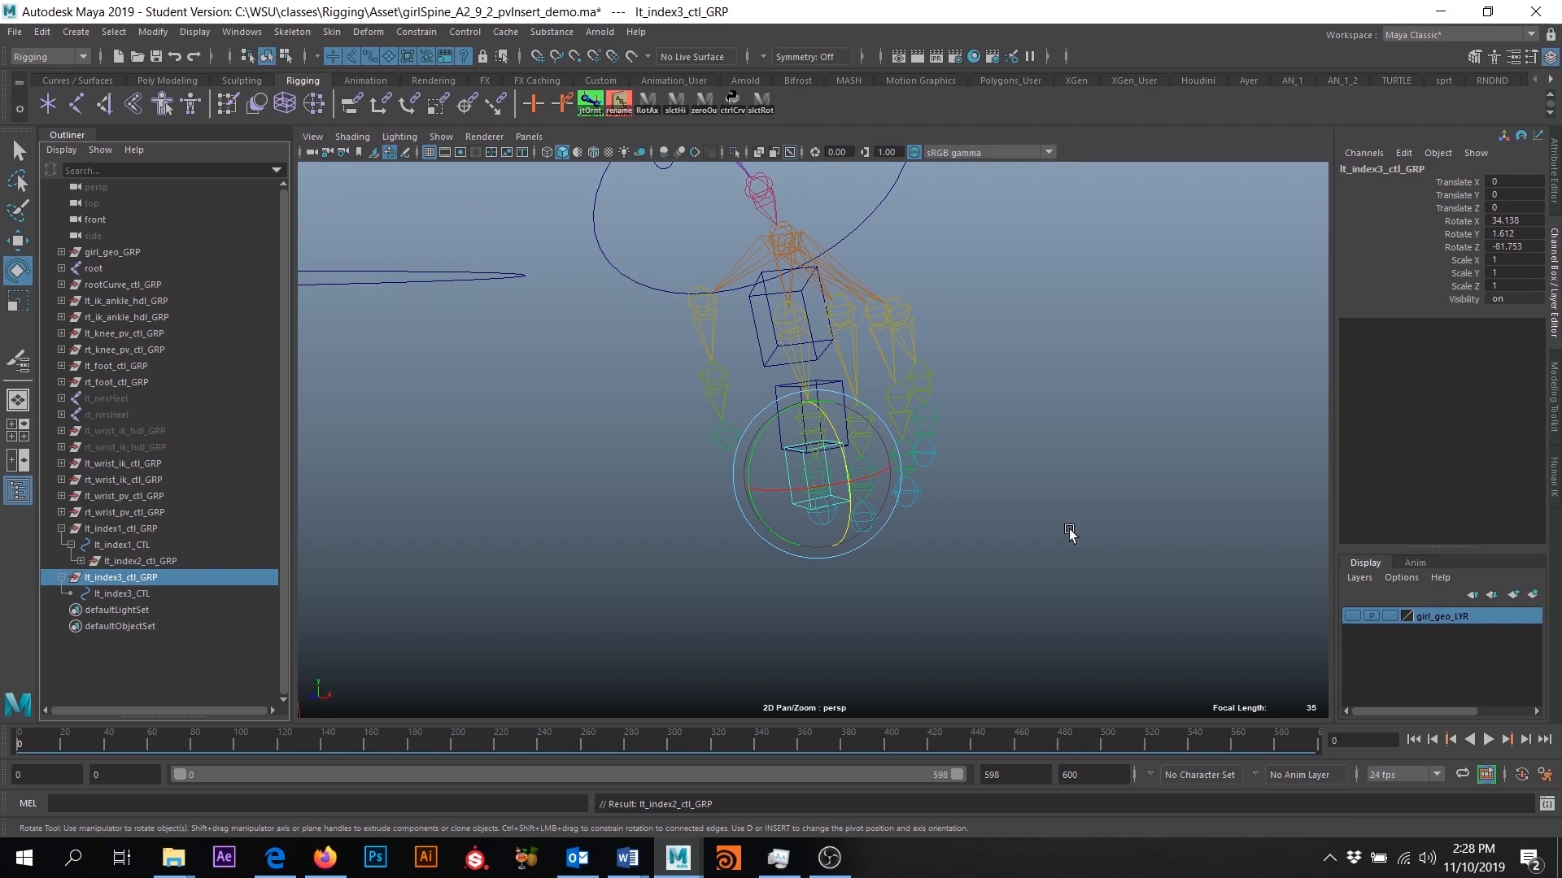
alt+middle_drag(1063, 540, 1087, 456)
alt+right_drag(1088, 457, 1159, 647)
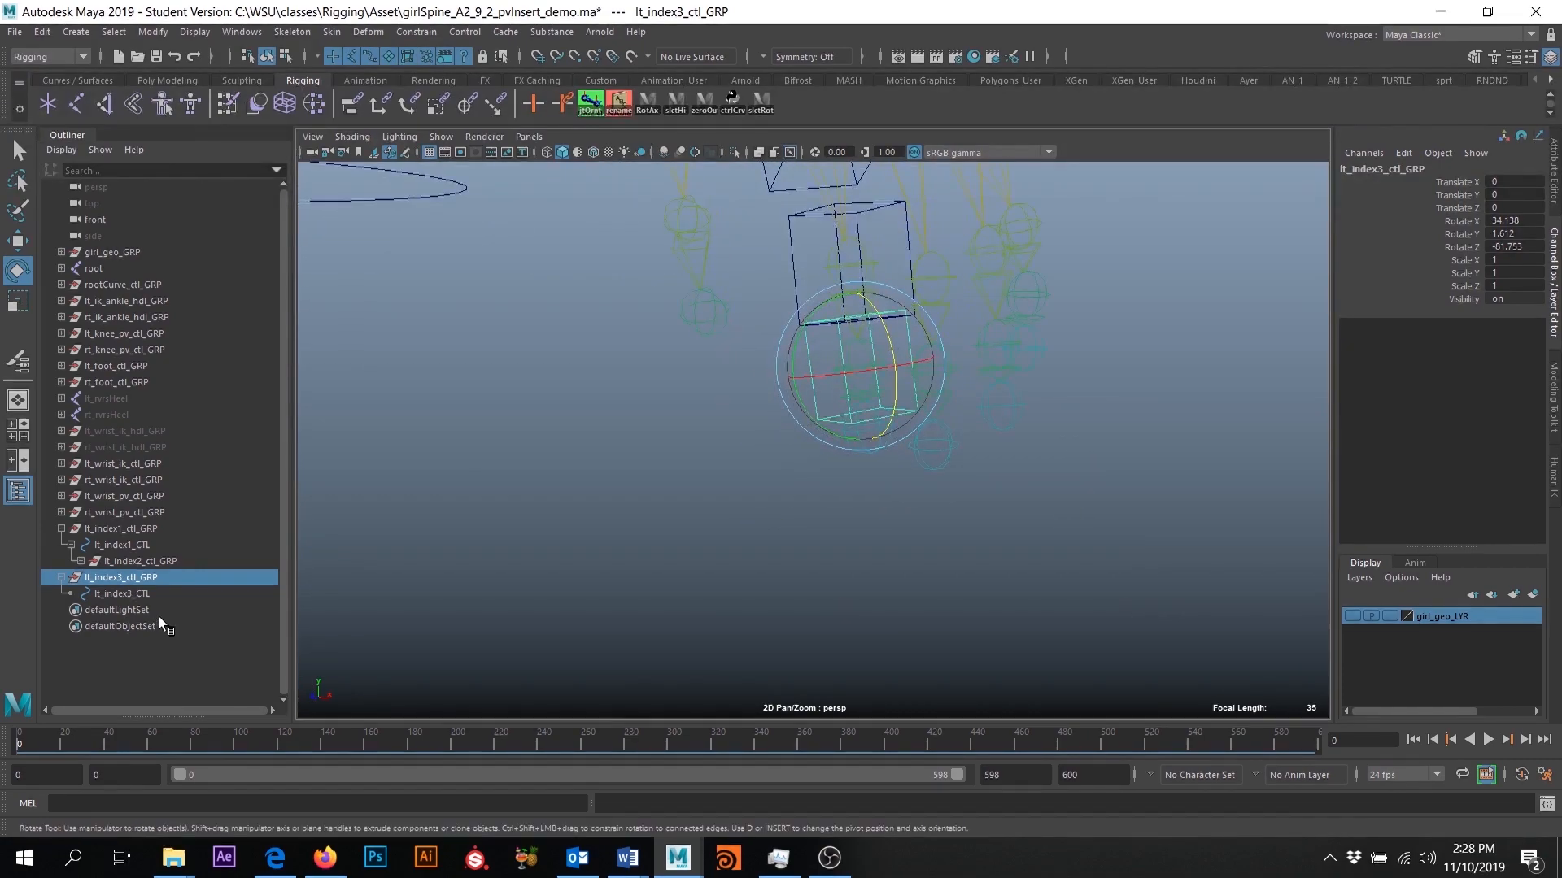
click(60, 577)
click(80, 561)
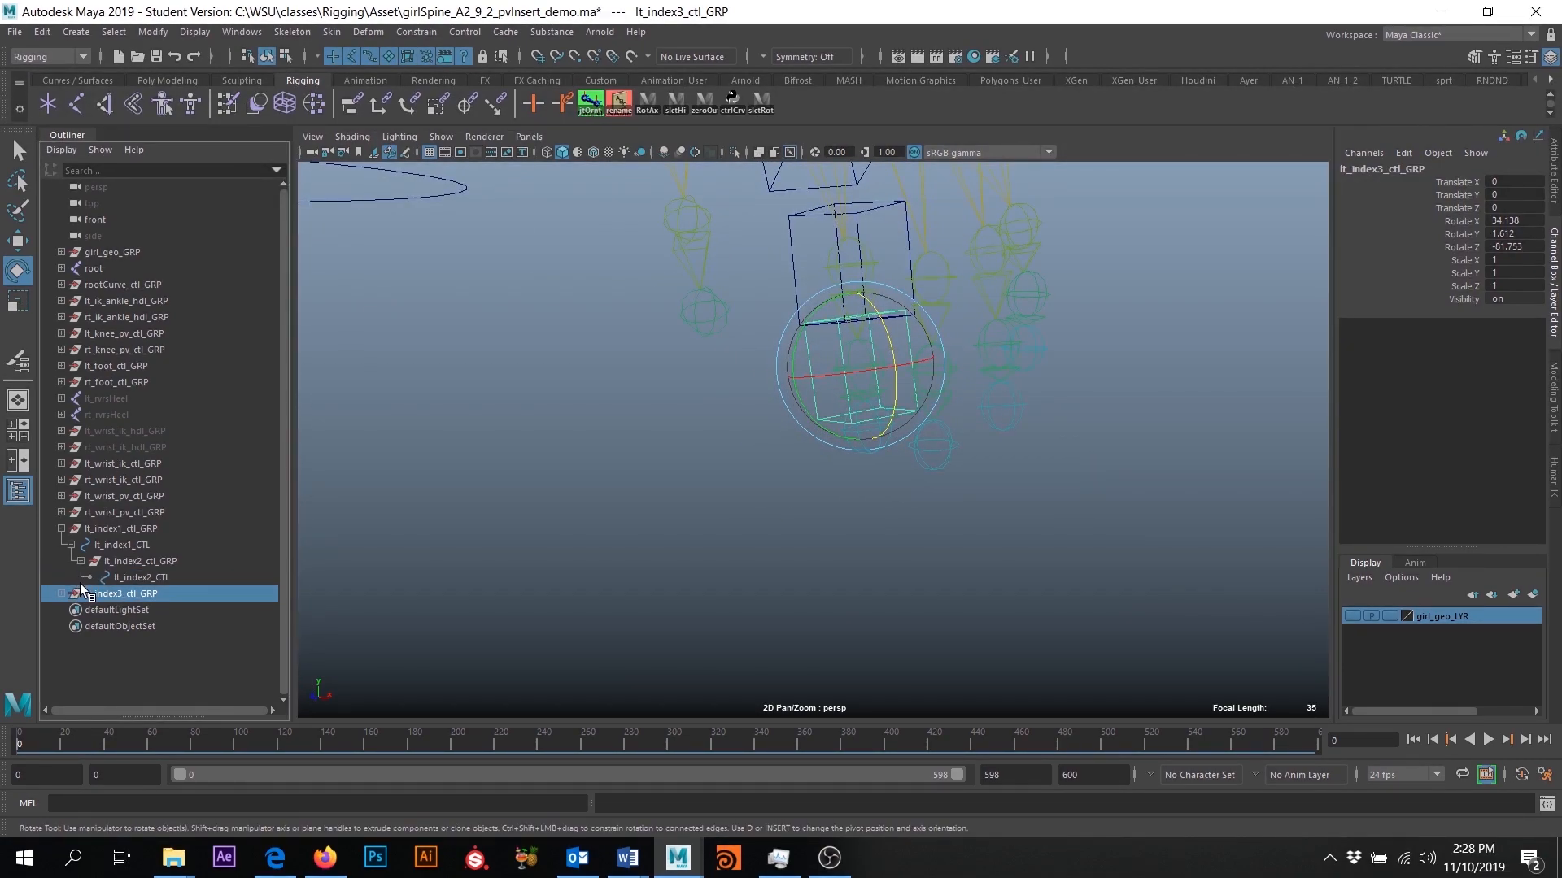
click(62, 594)
click(129, 561)
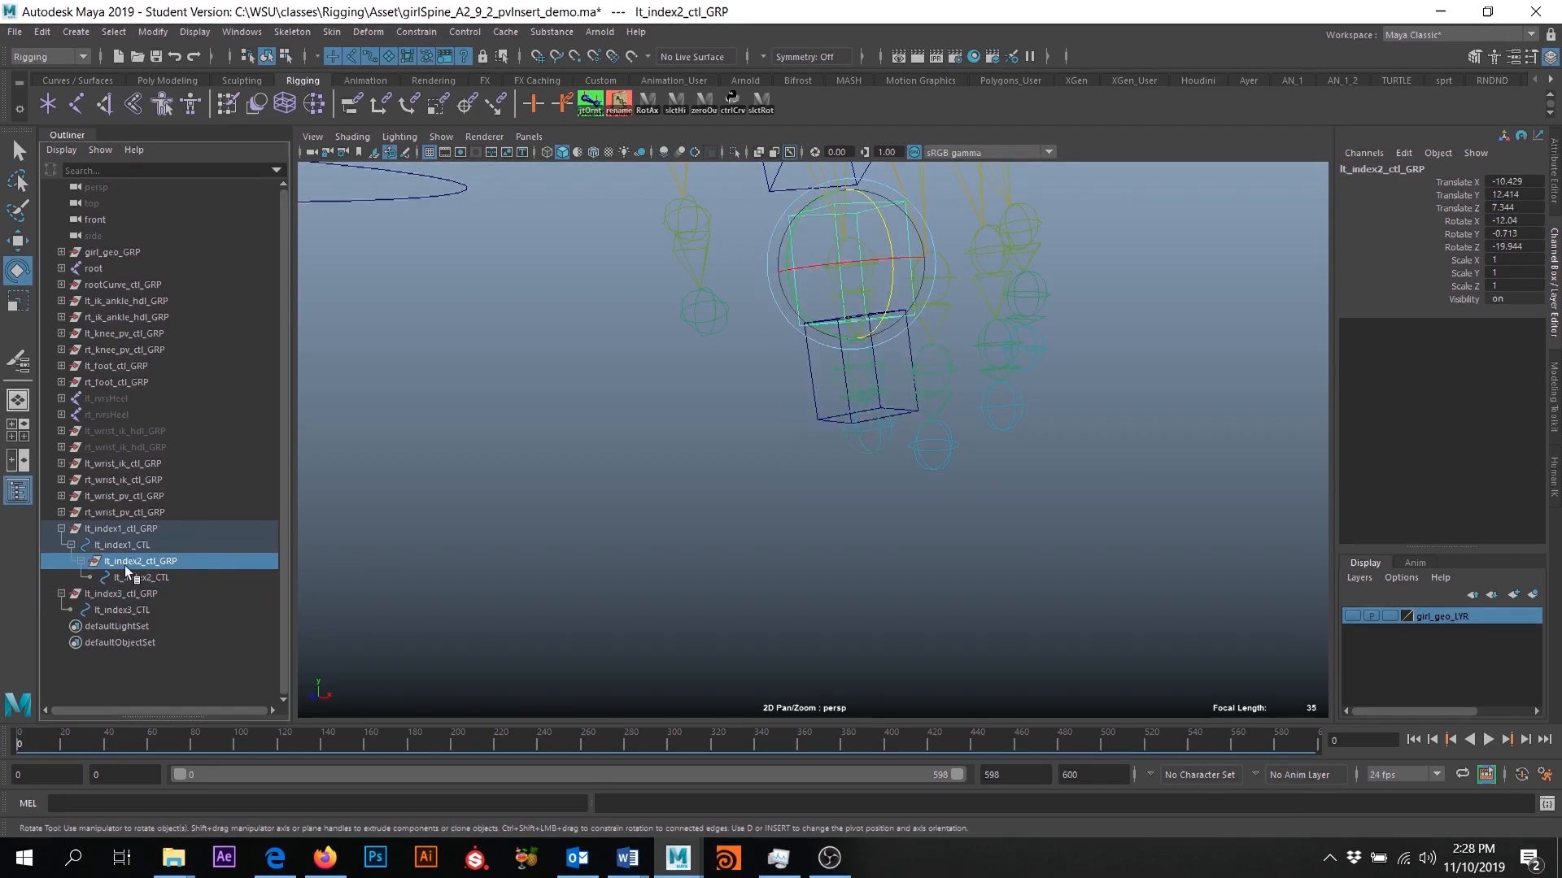
click(158, 577)
click(130, 595)
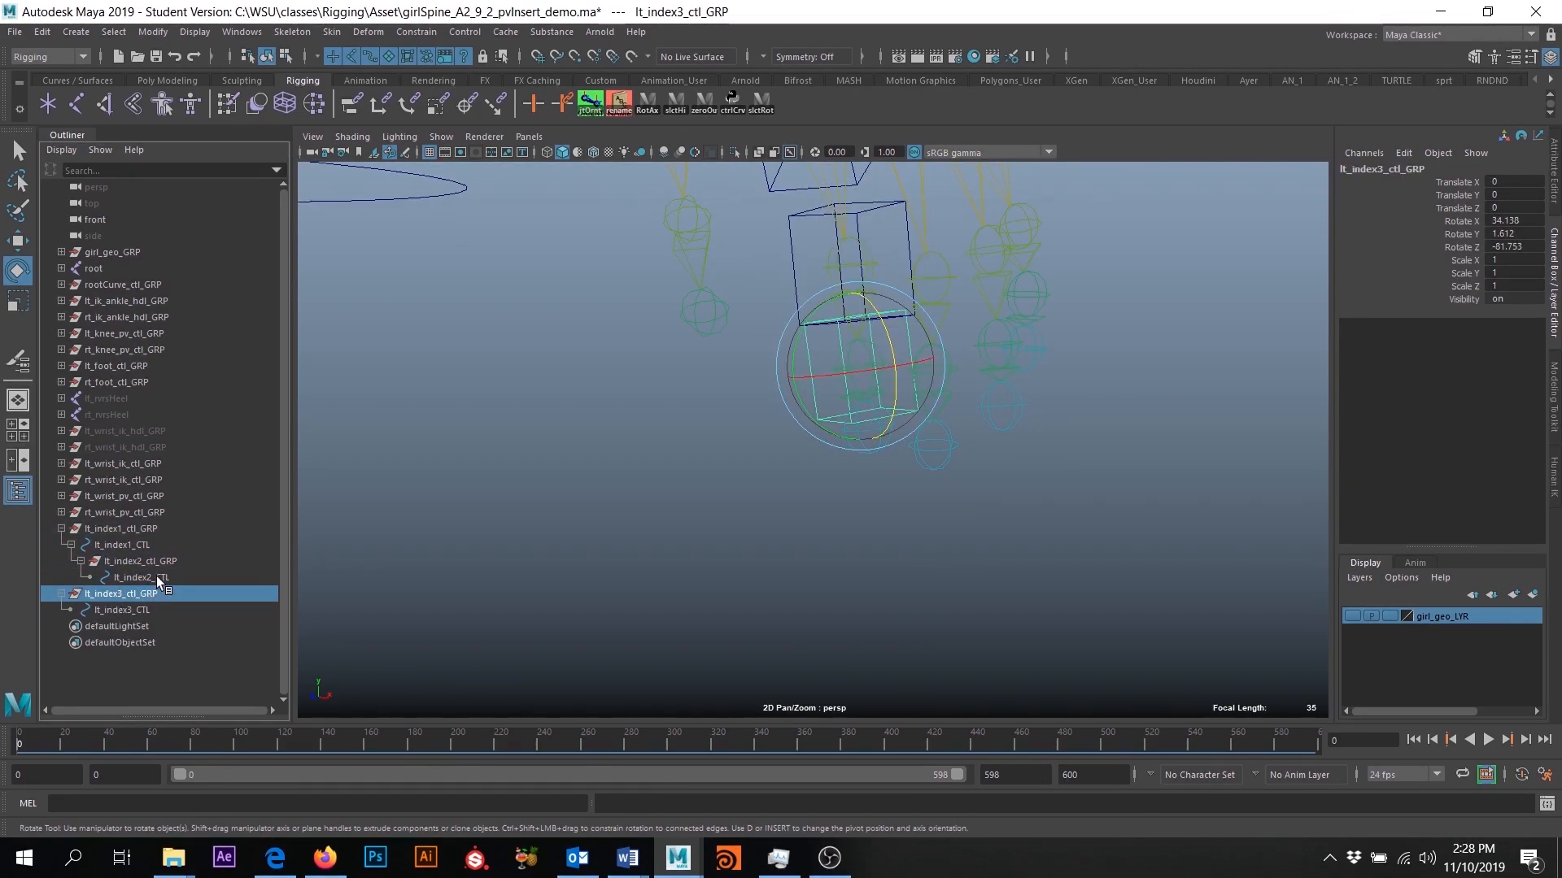
ctrl+click(156, 577)
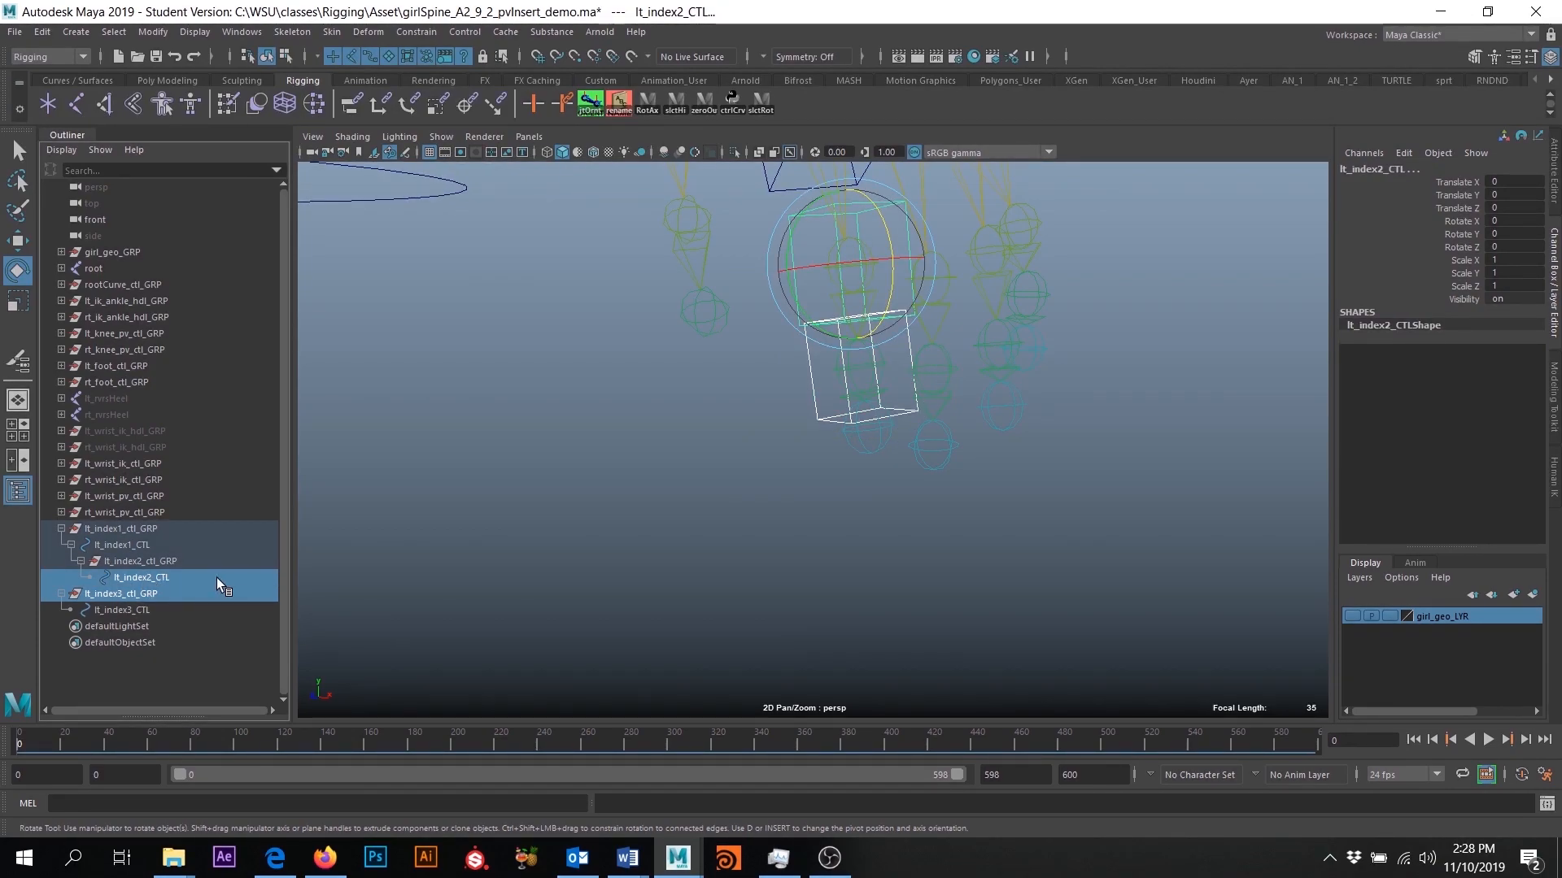
key(p)
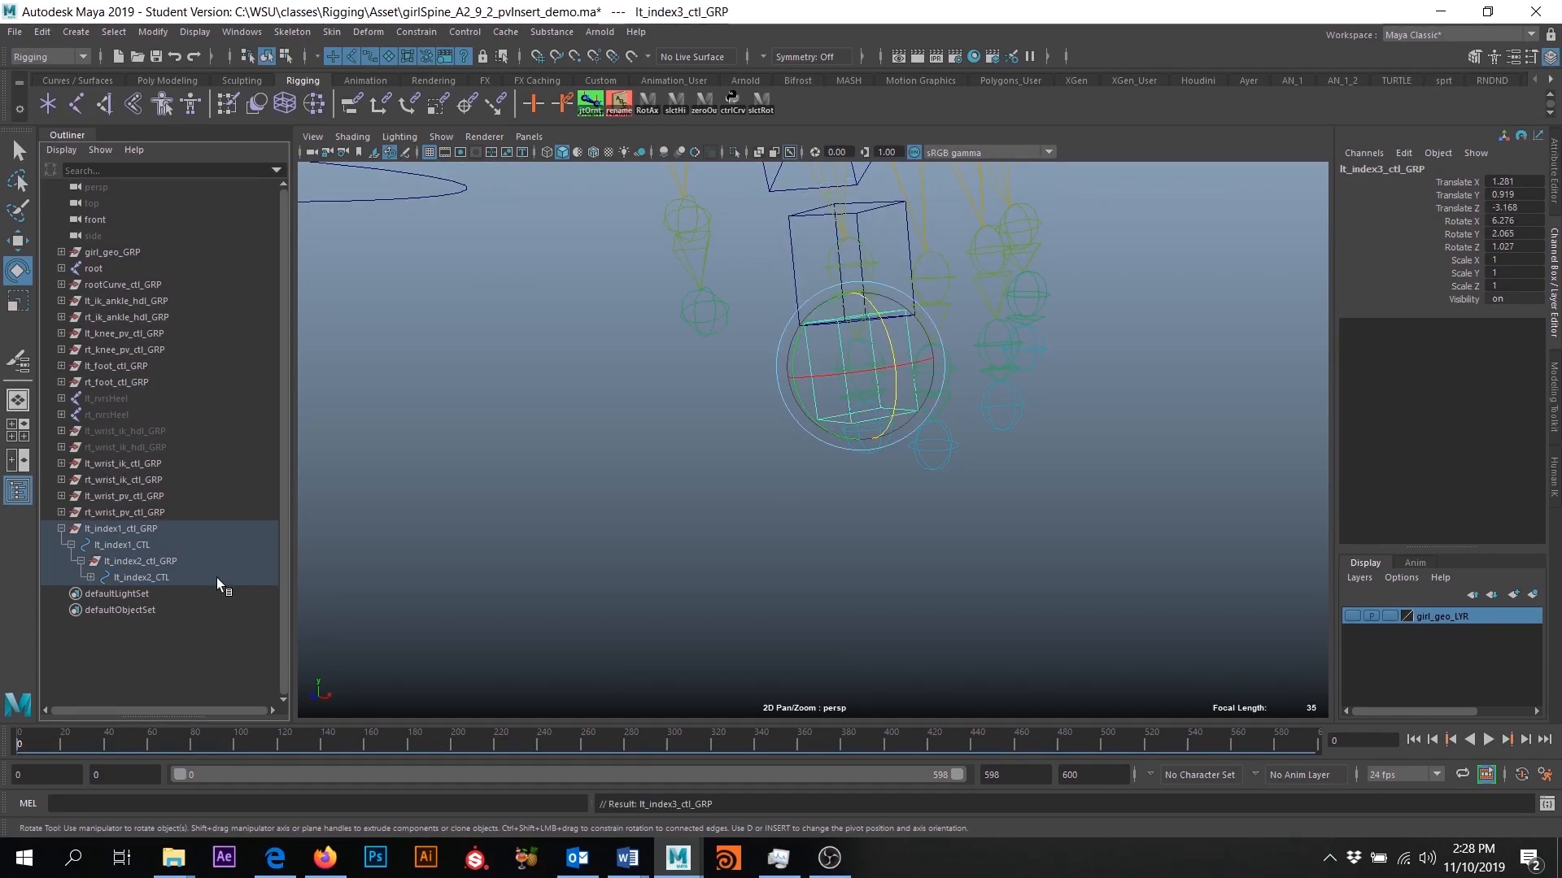
click(89, 578)
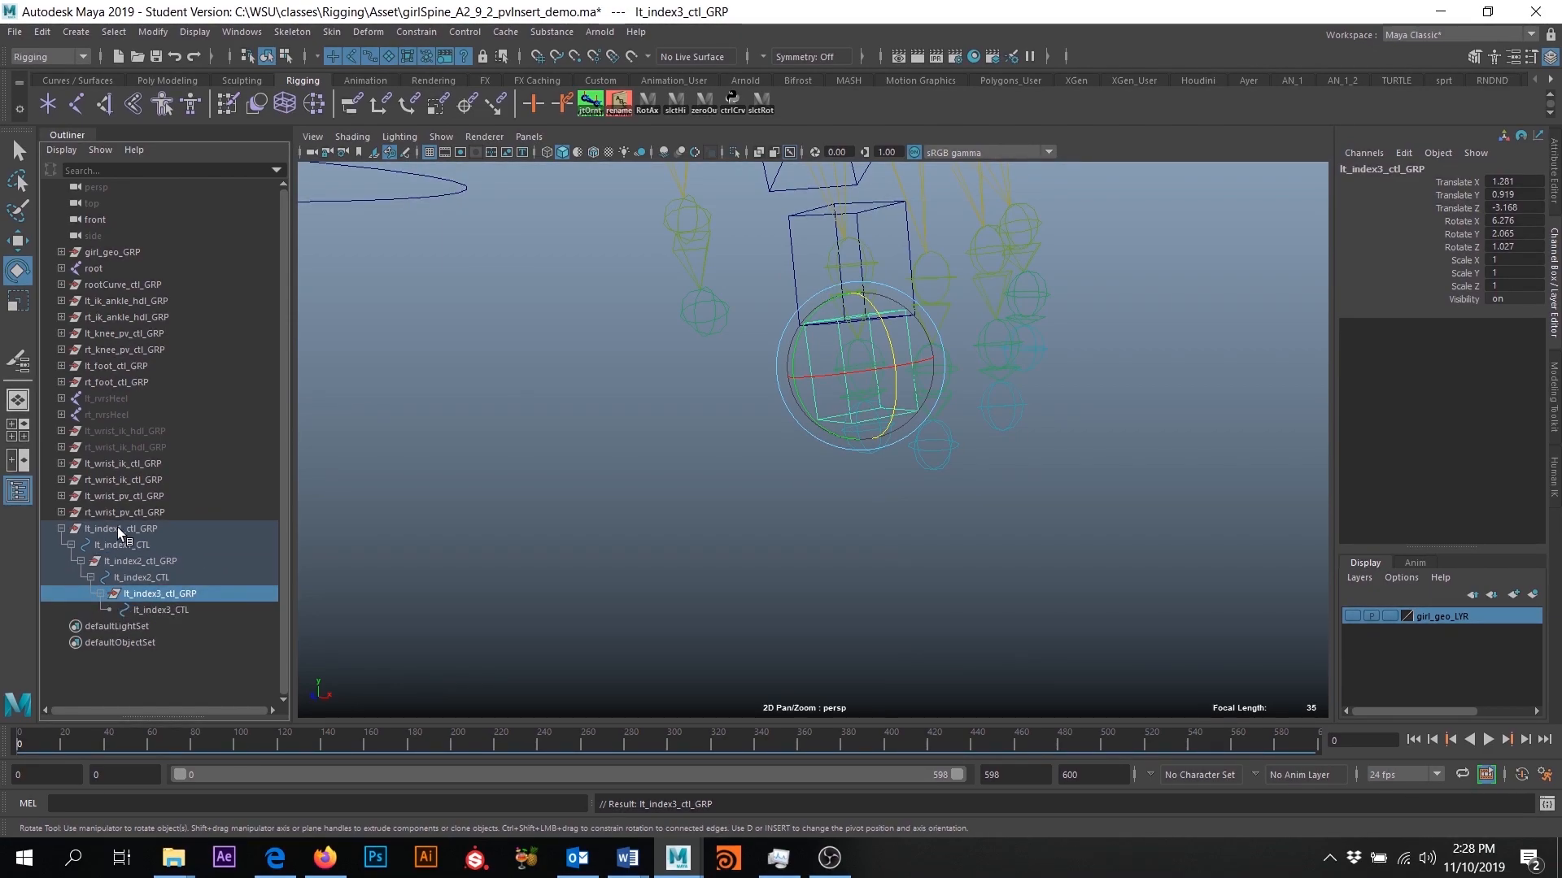
click(185, 681)
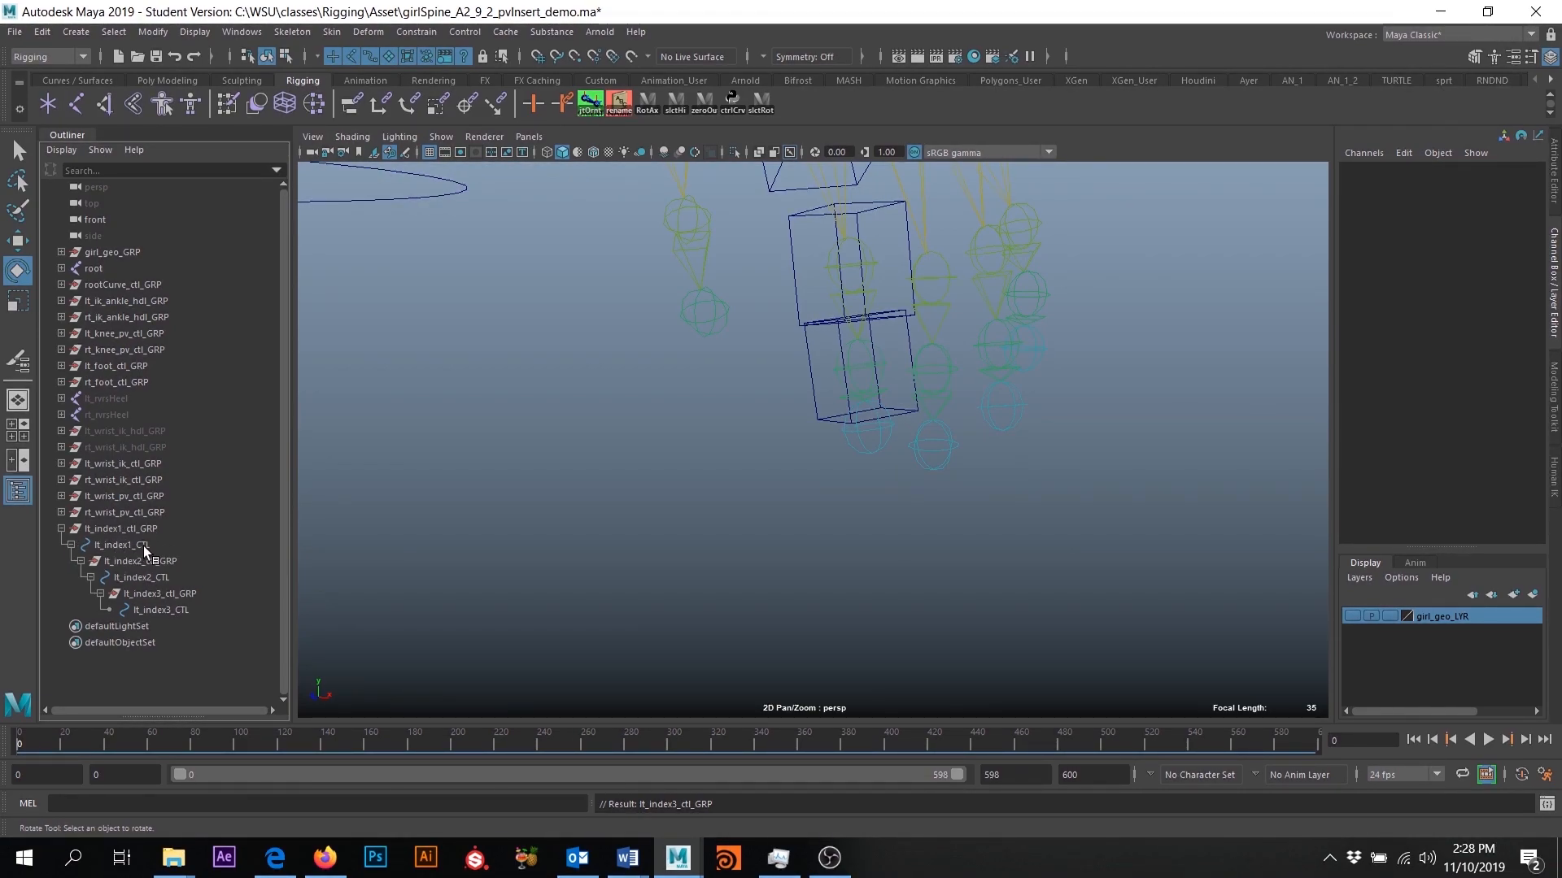
- Test the finger control hierarchy by rotating lt_index1_CTL and lt_index2_CTL, undoing each rotation
middle_drag(130, 563, 158, 577)
scroll(969, 517, down, 10)
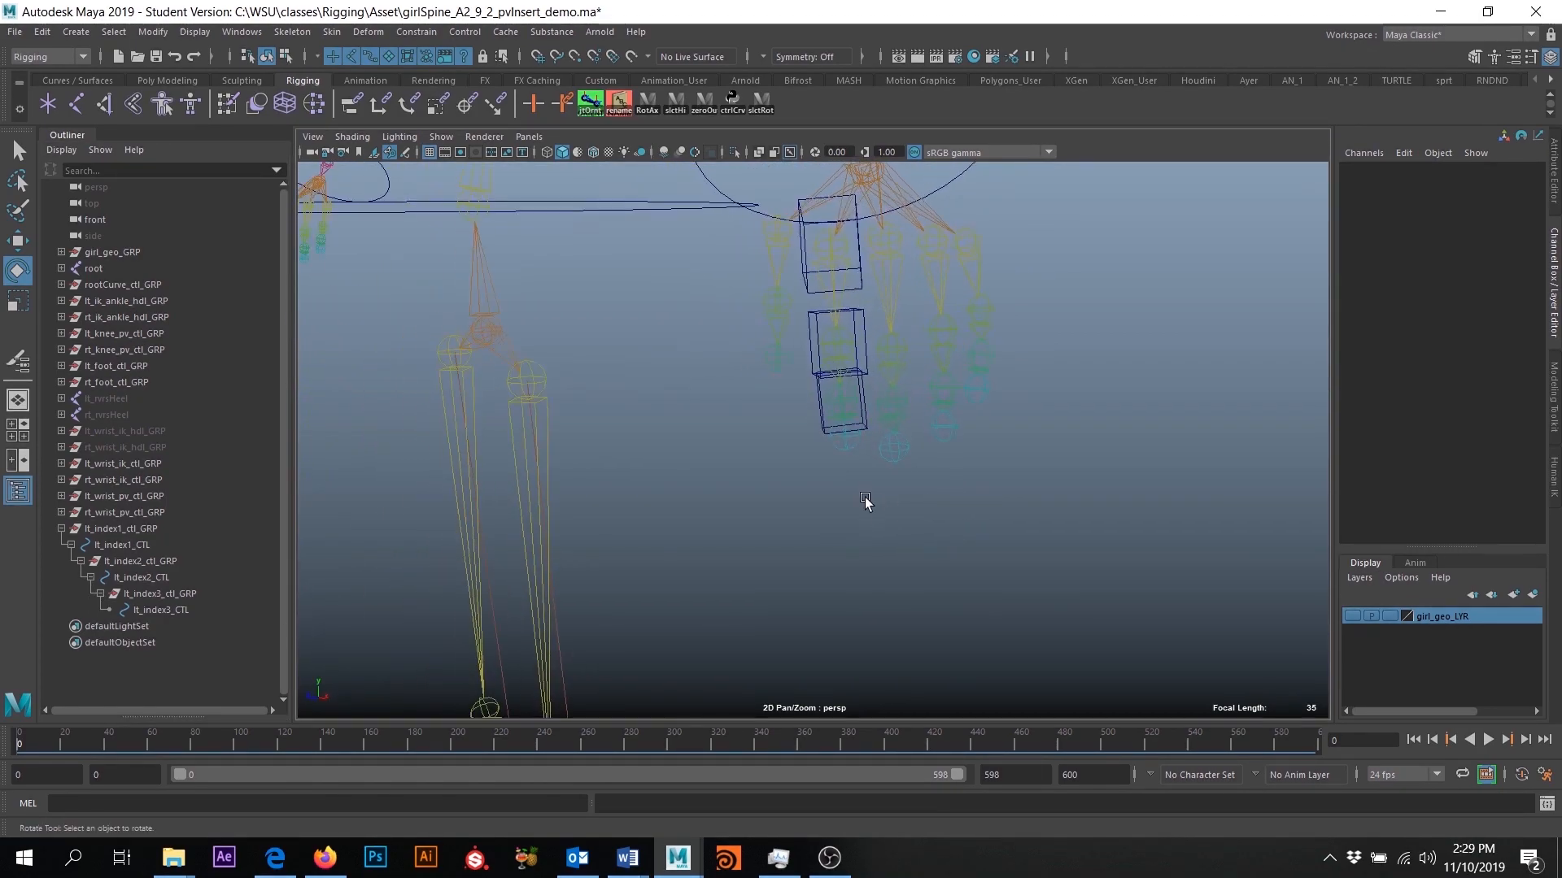
alt+drag(862, 561, 801, 389)
click(793, 384)
drag(844, 334, 864, 373)
key(ctrl+z)
click(798, 457)
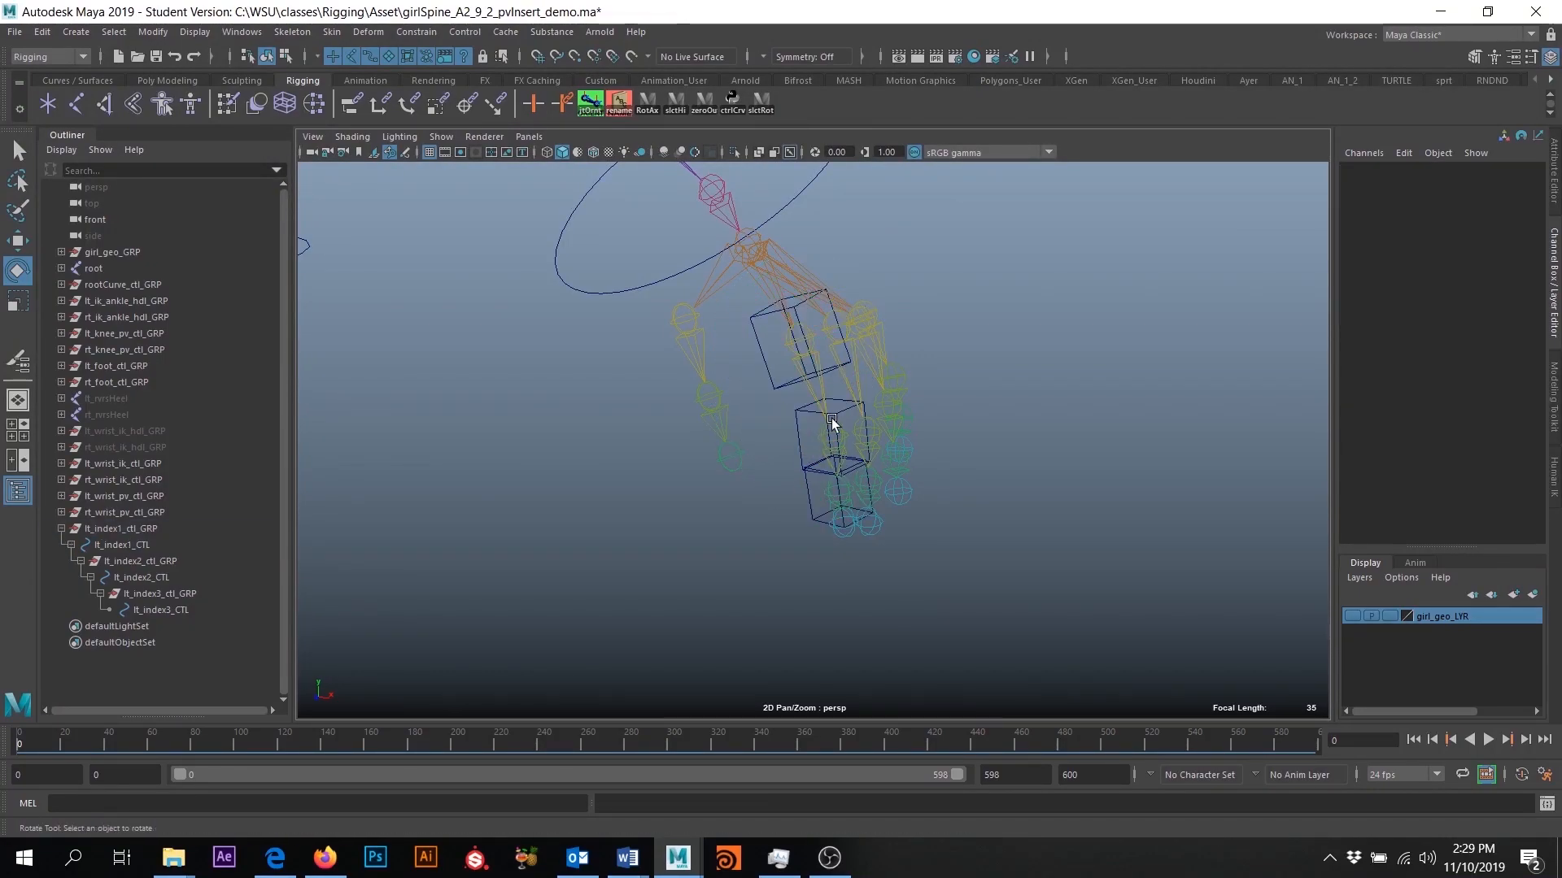
click(815, 461)
mouse_move(847, 389)
mouse_down()
mouse_move(858, 439)
mouse_move(861, 402)
mouse_up()
key(ctrl+z)
alt+drag(979, 495, 905, 469)
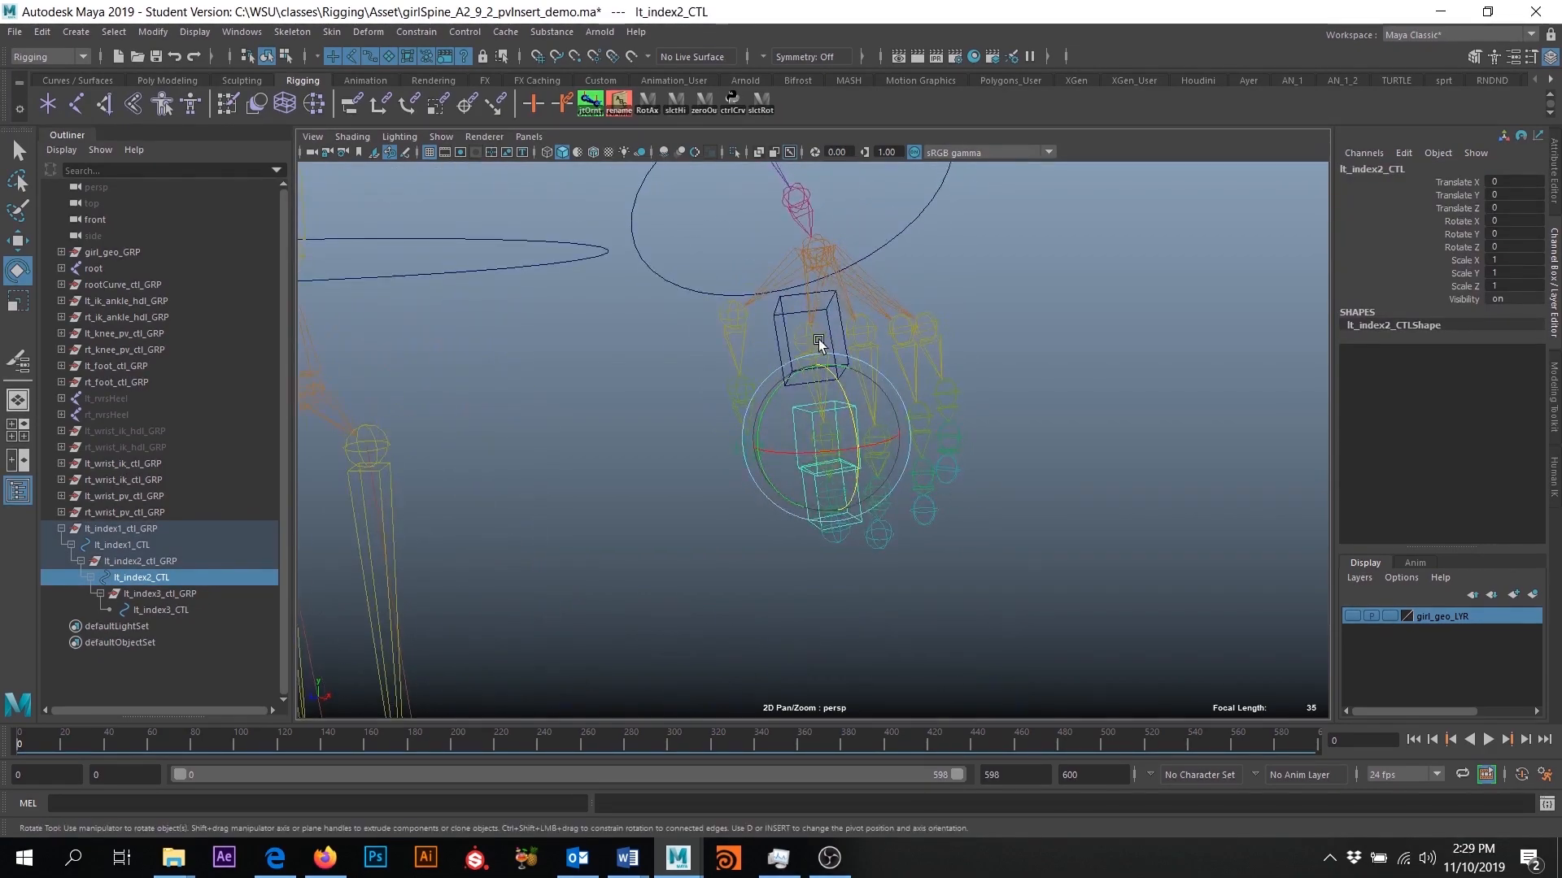
click(814, 335)
drag(816, 306, 769, 326)
key(ctrl+z)
- Orient constrain the lt_index1 joint to lt_index1_CTL with Maintain offset enabled
key(q)
alt+right_drag(769, 325, 907, 584)
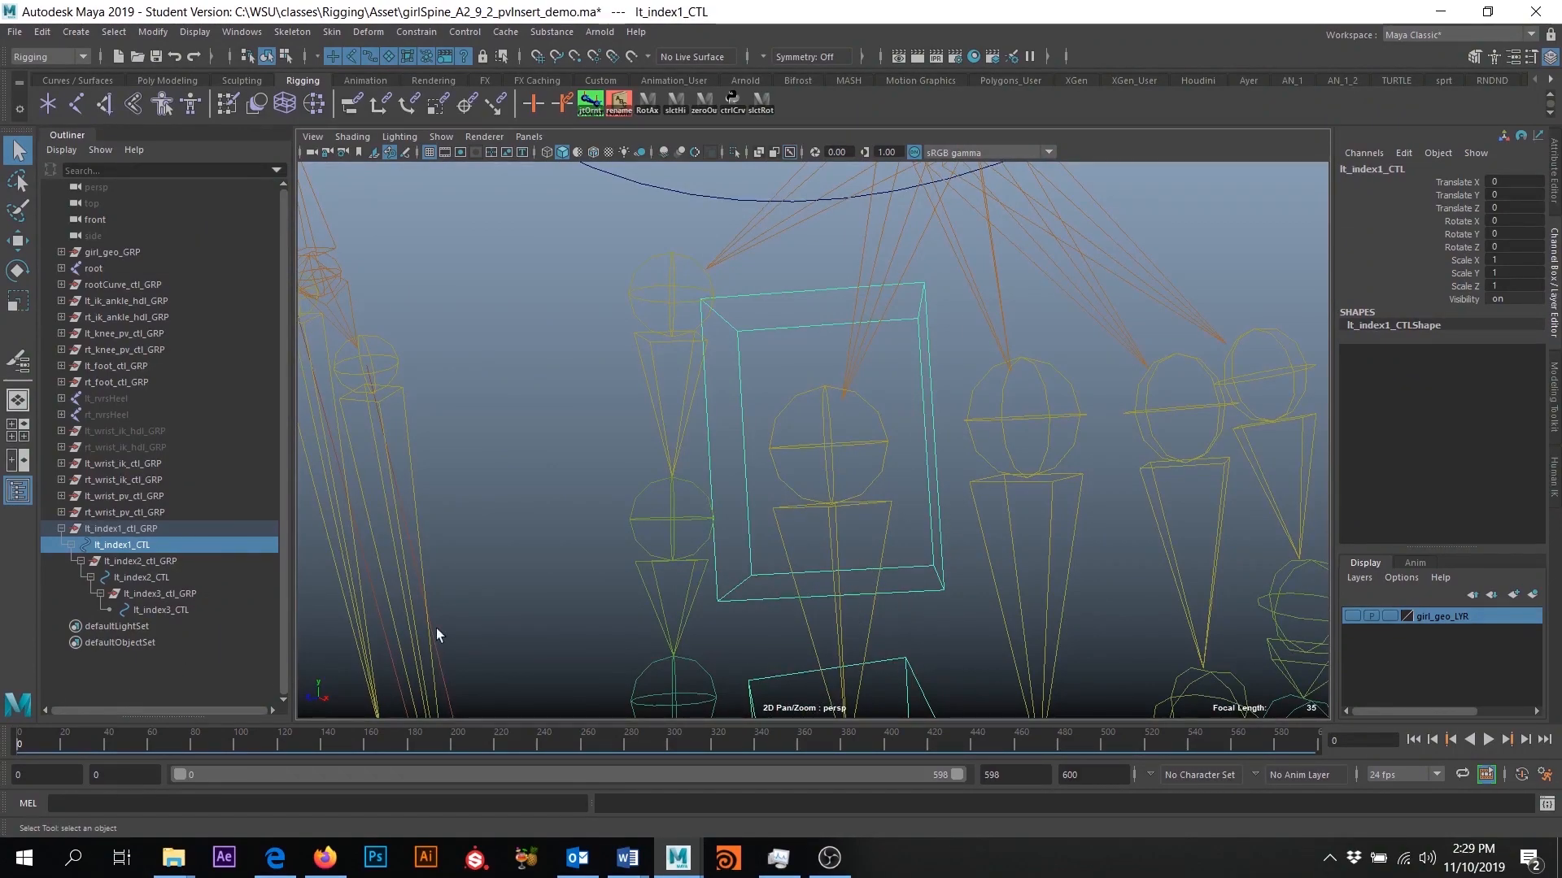
click(61, 529)
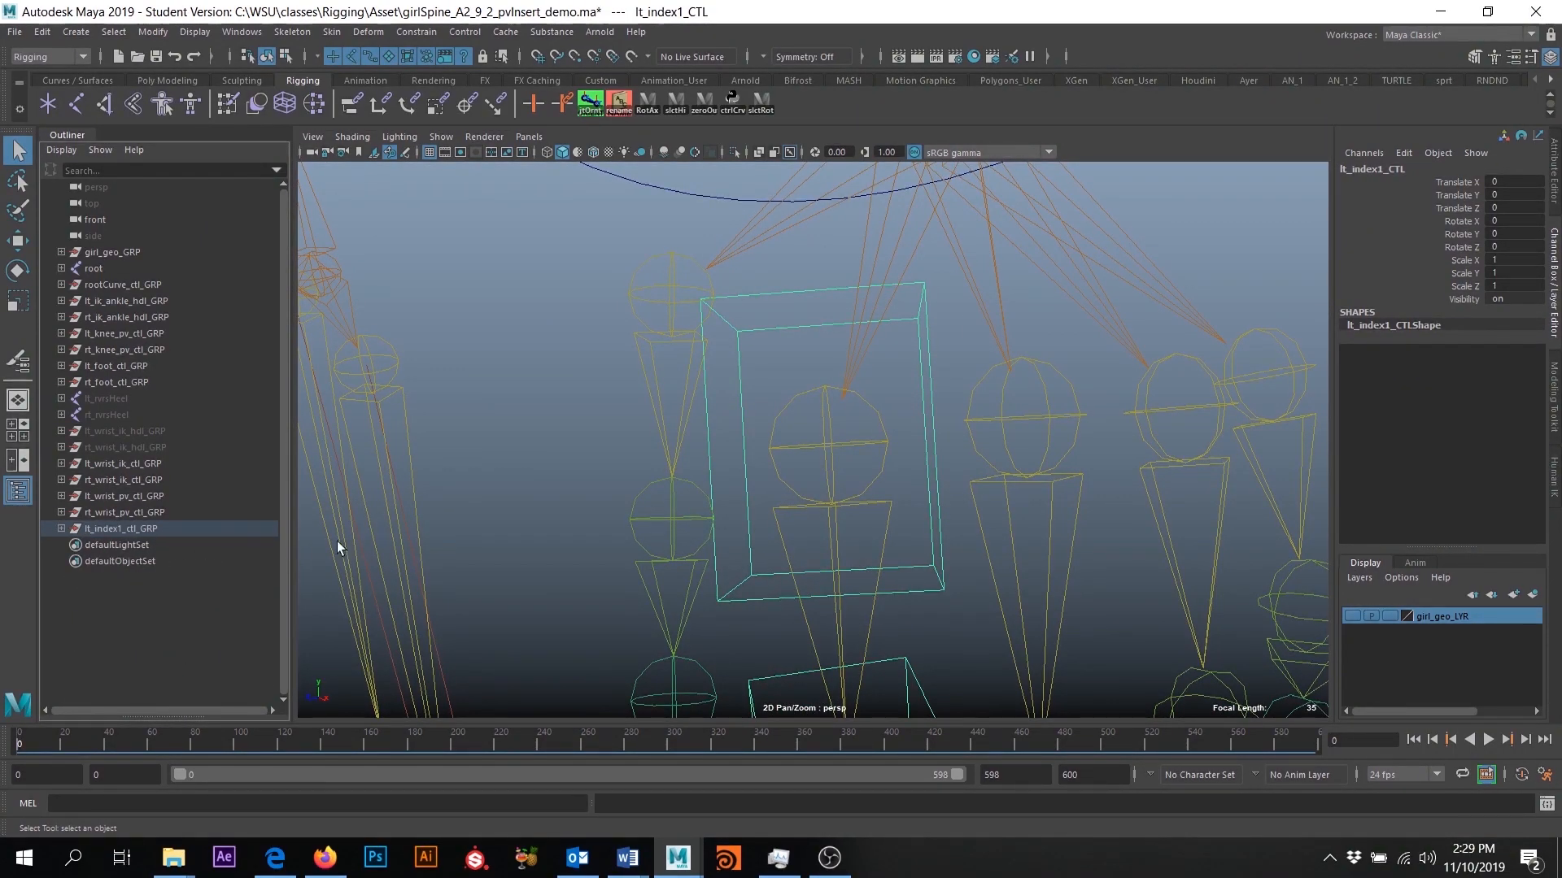
alt+drag(939, 514, 930, 530)
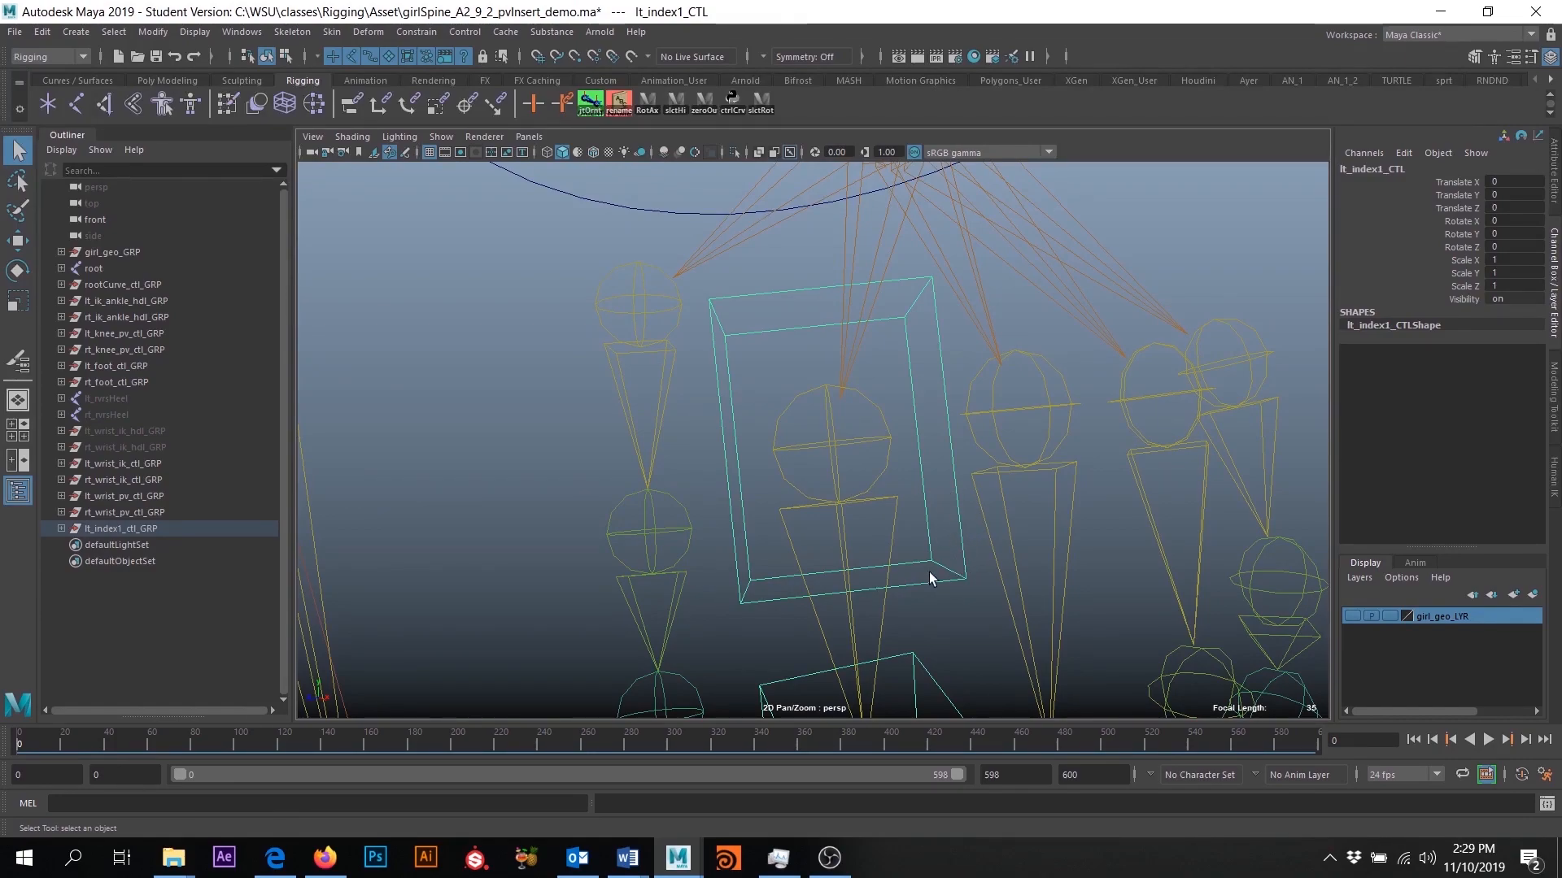
click(950, 575)
click(950, 574)
drag(965, 612, 970, 598)
click(930, 561)
click(828, 436)
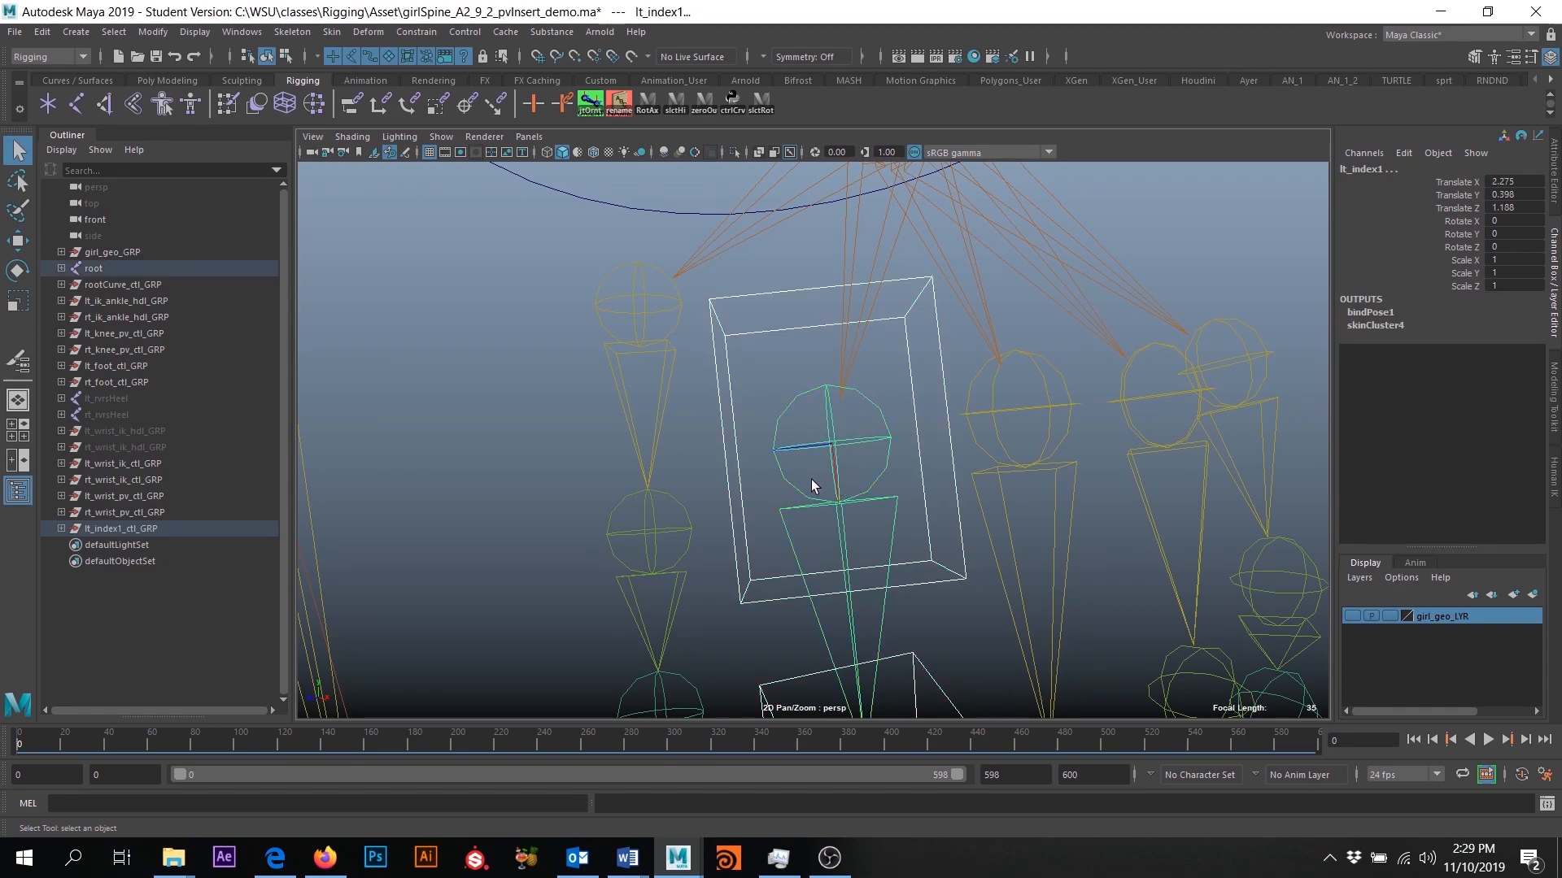
alt+drag(888, 490, 952, 498)
click(414, 33)
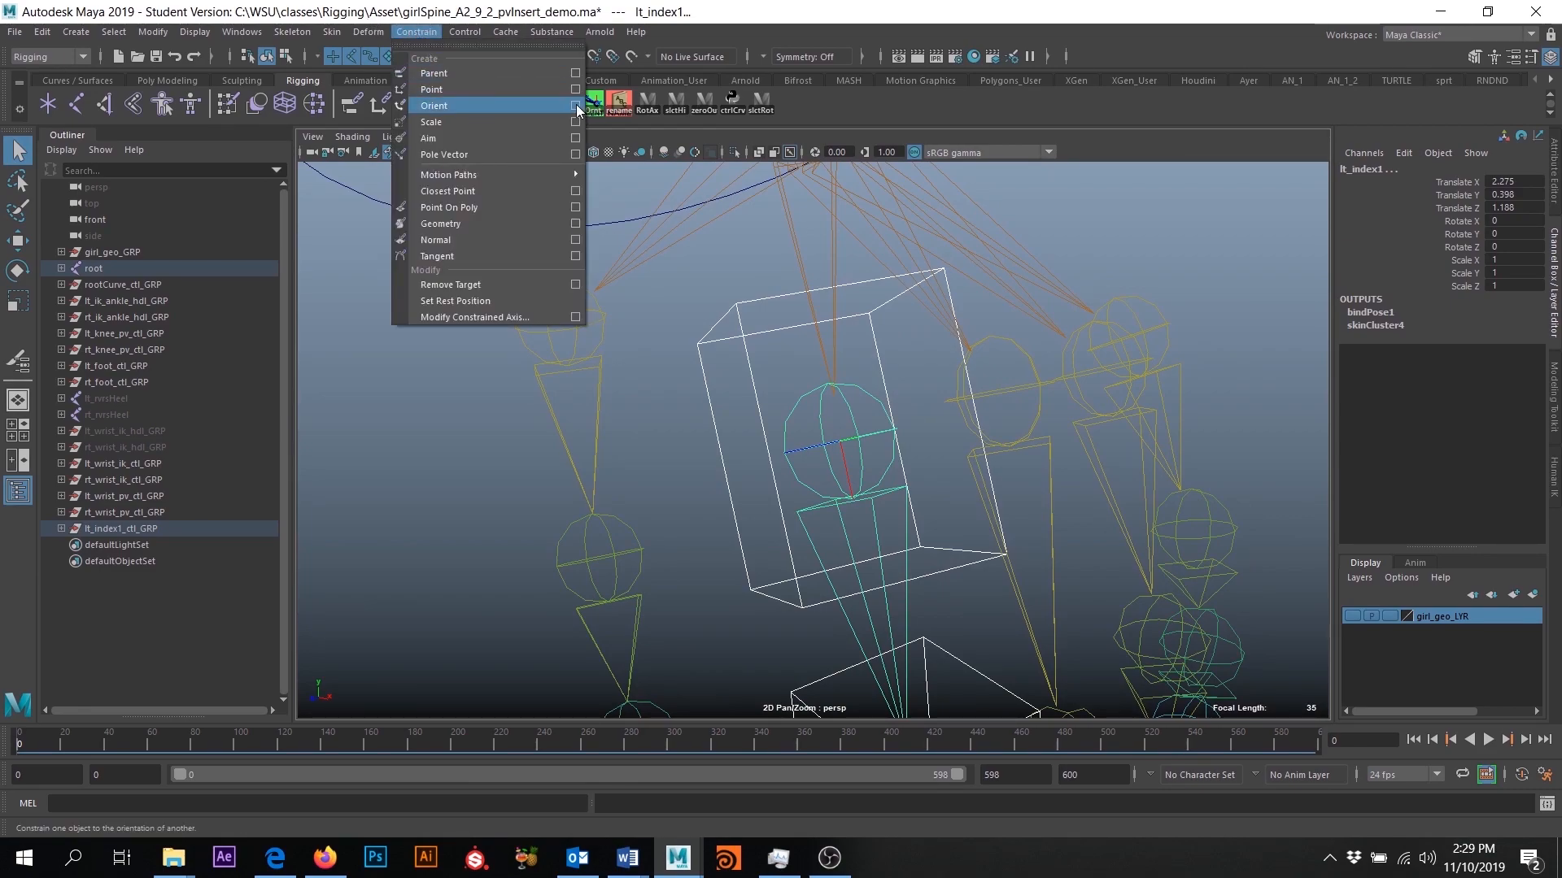
click(575, 106)
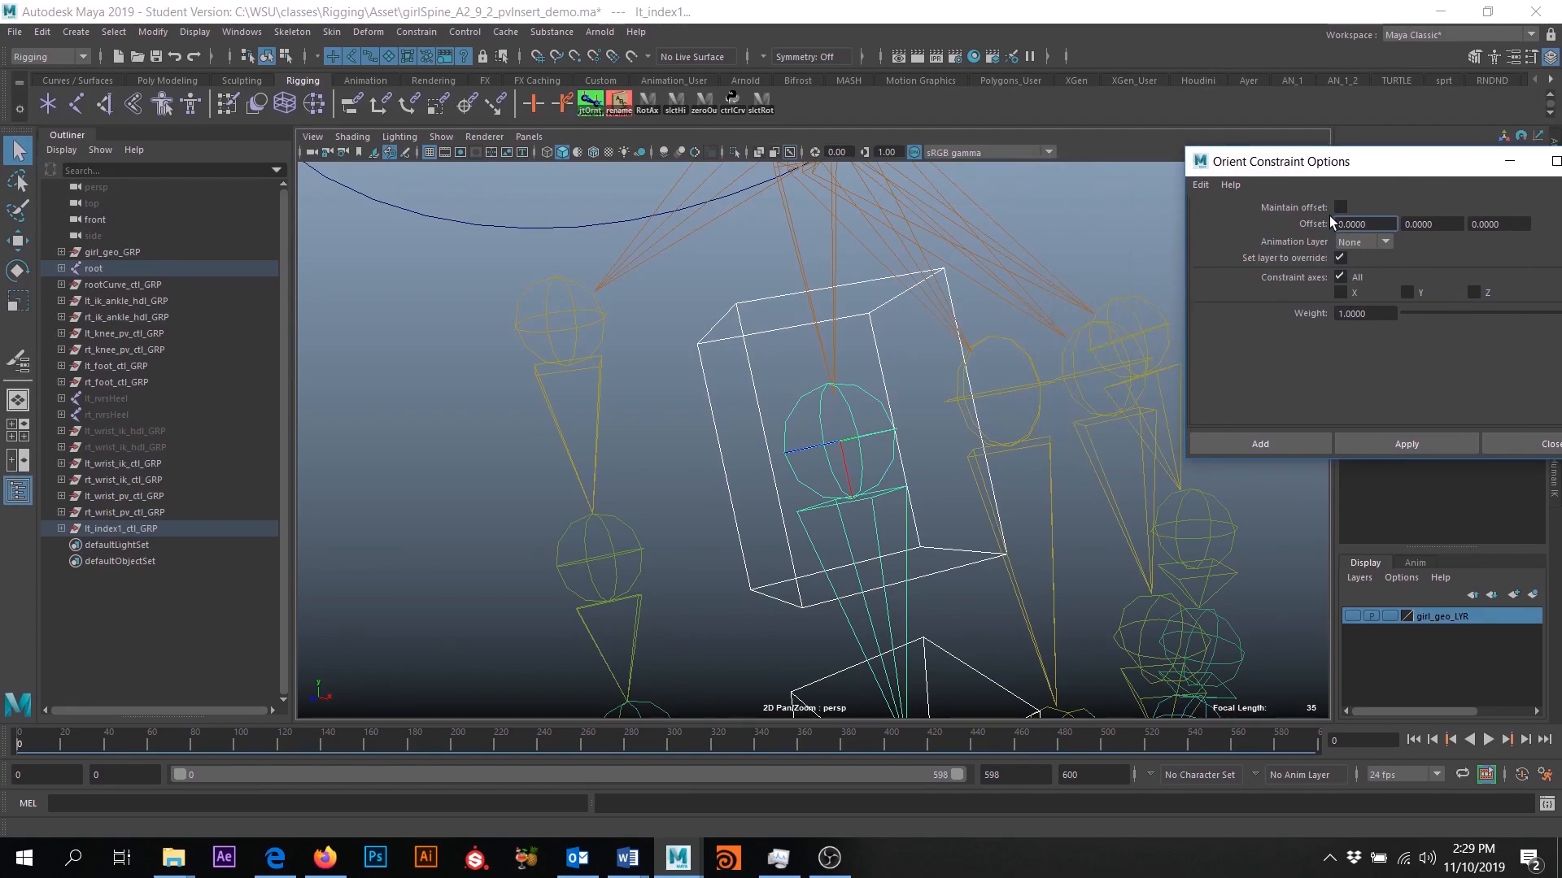
drag(1336, 162, 1278, 163)
click(1282, 206)
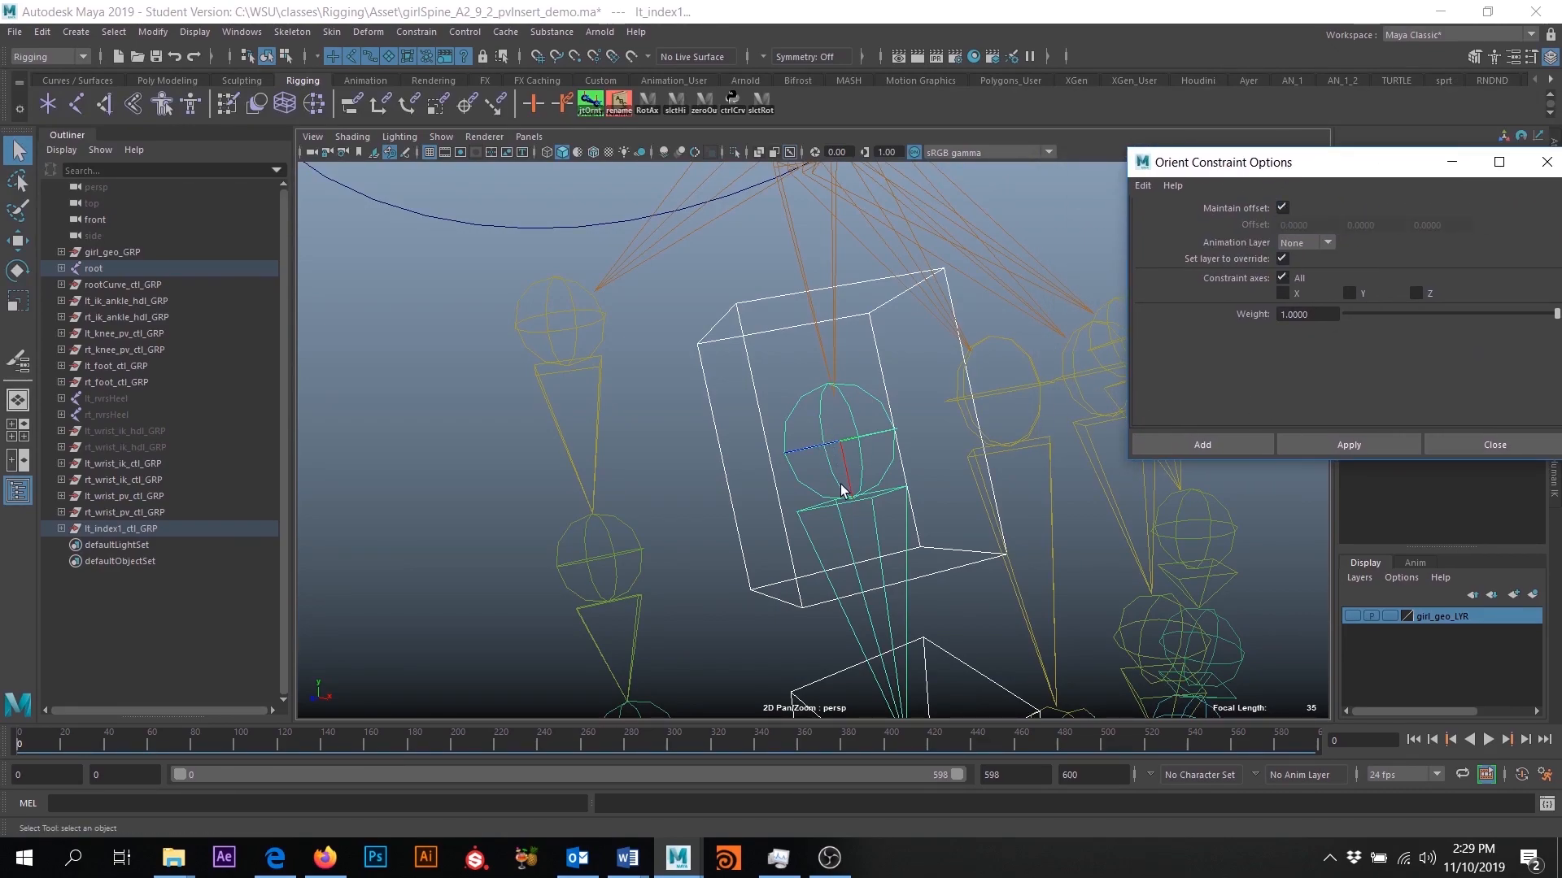
click(1202, 444)
- Orient constrain the lt_index2 joint to lt_index2_CTL with Maintain offset enabled
alt+drag(963, 329, 817, 407)
click(804, 469)
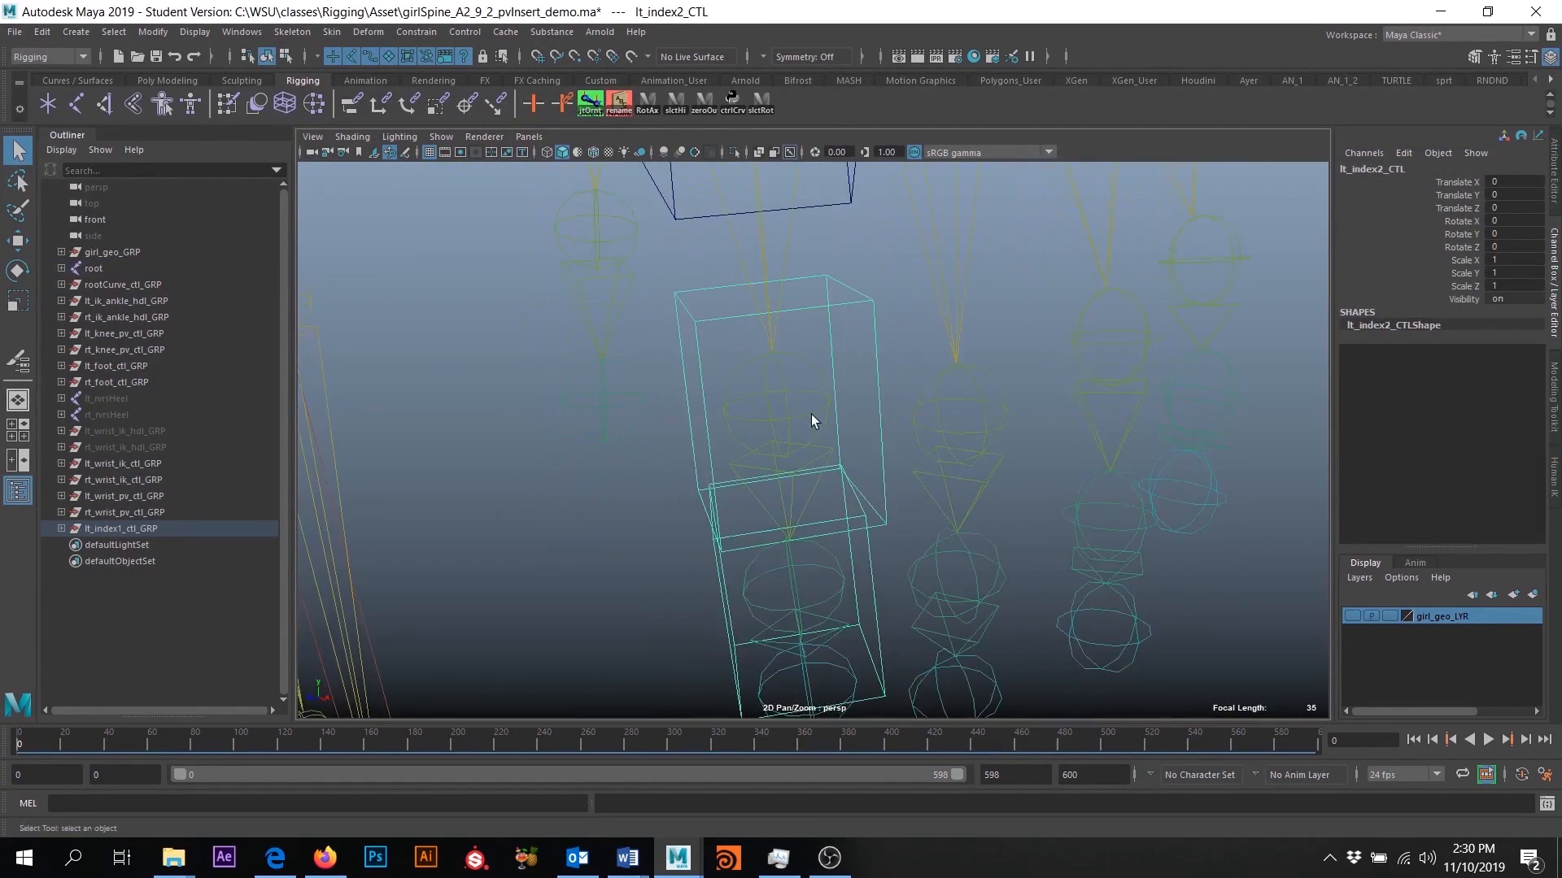
click(783, 397)
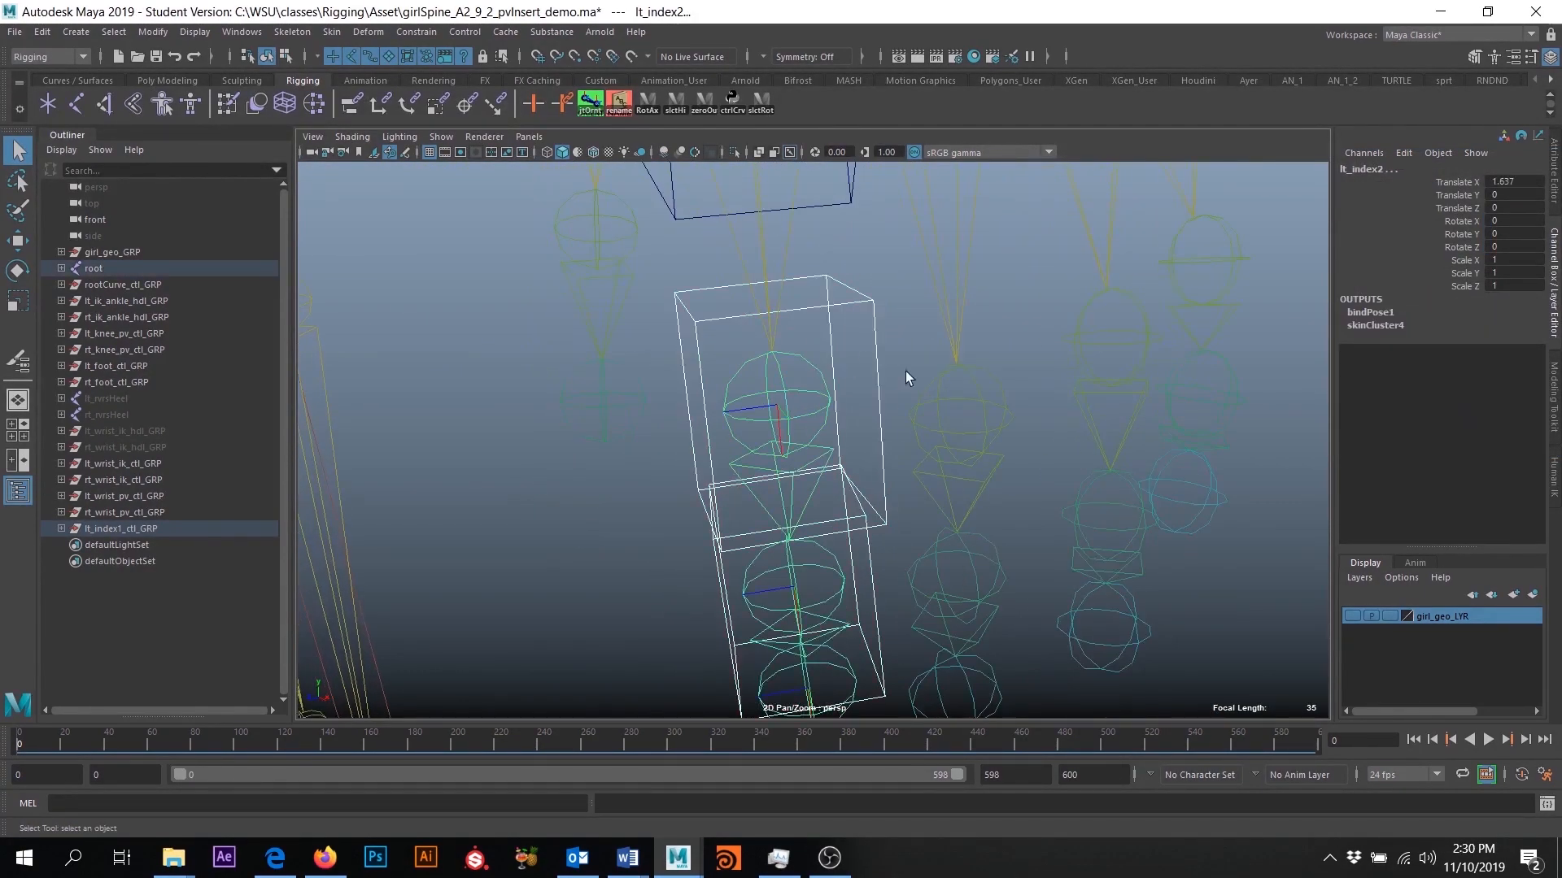
click(417, 32)
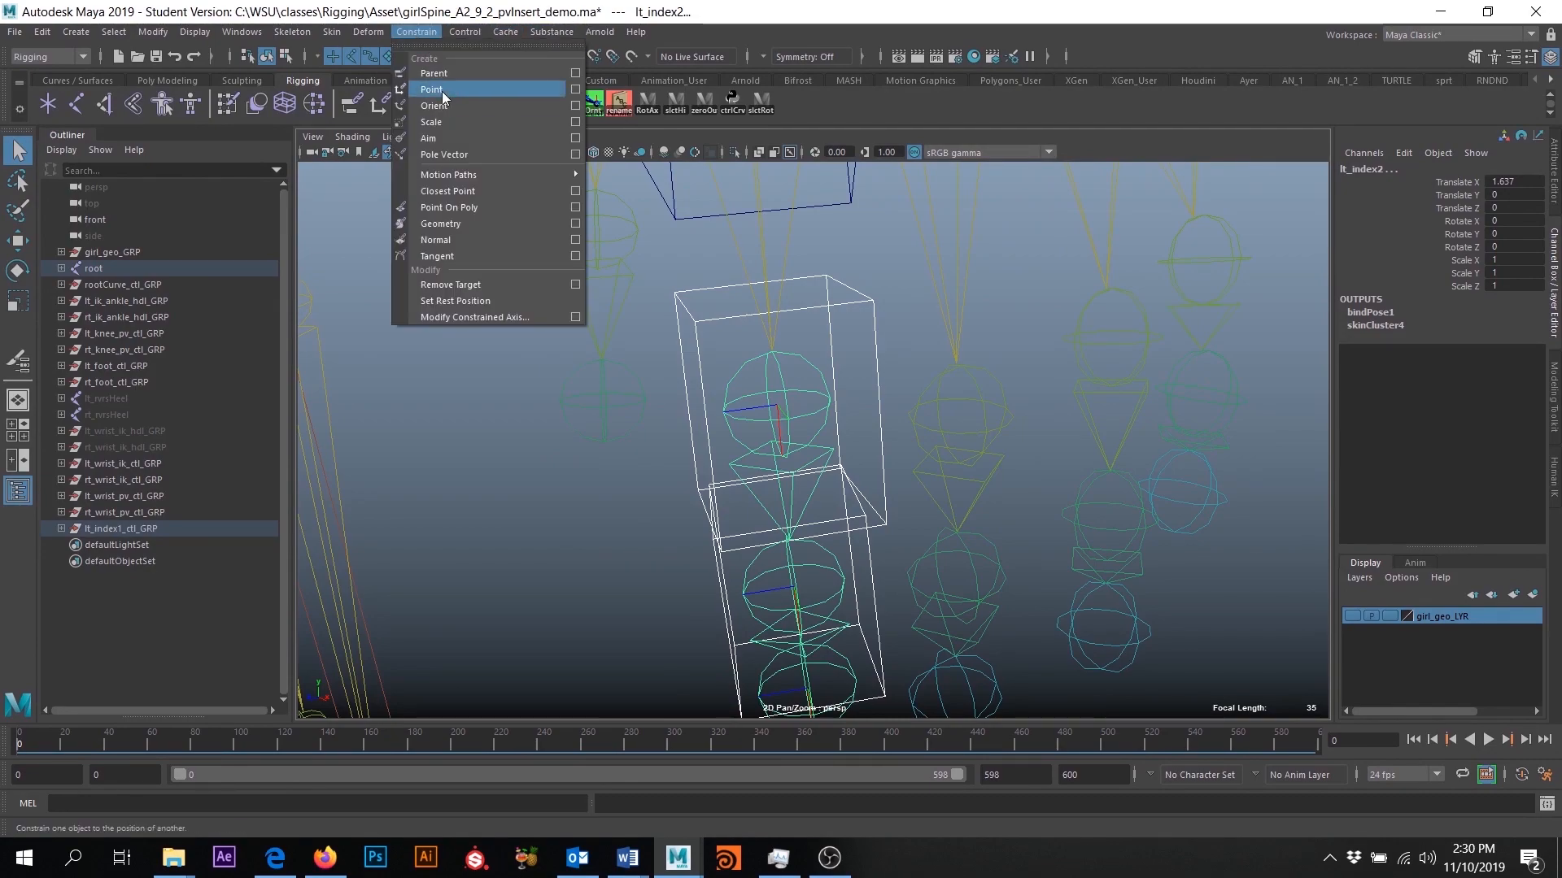
click(576, 107)
click(1207, 445)
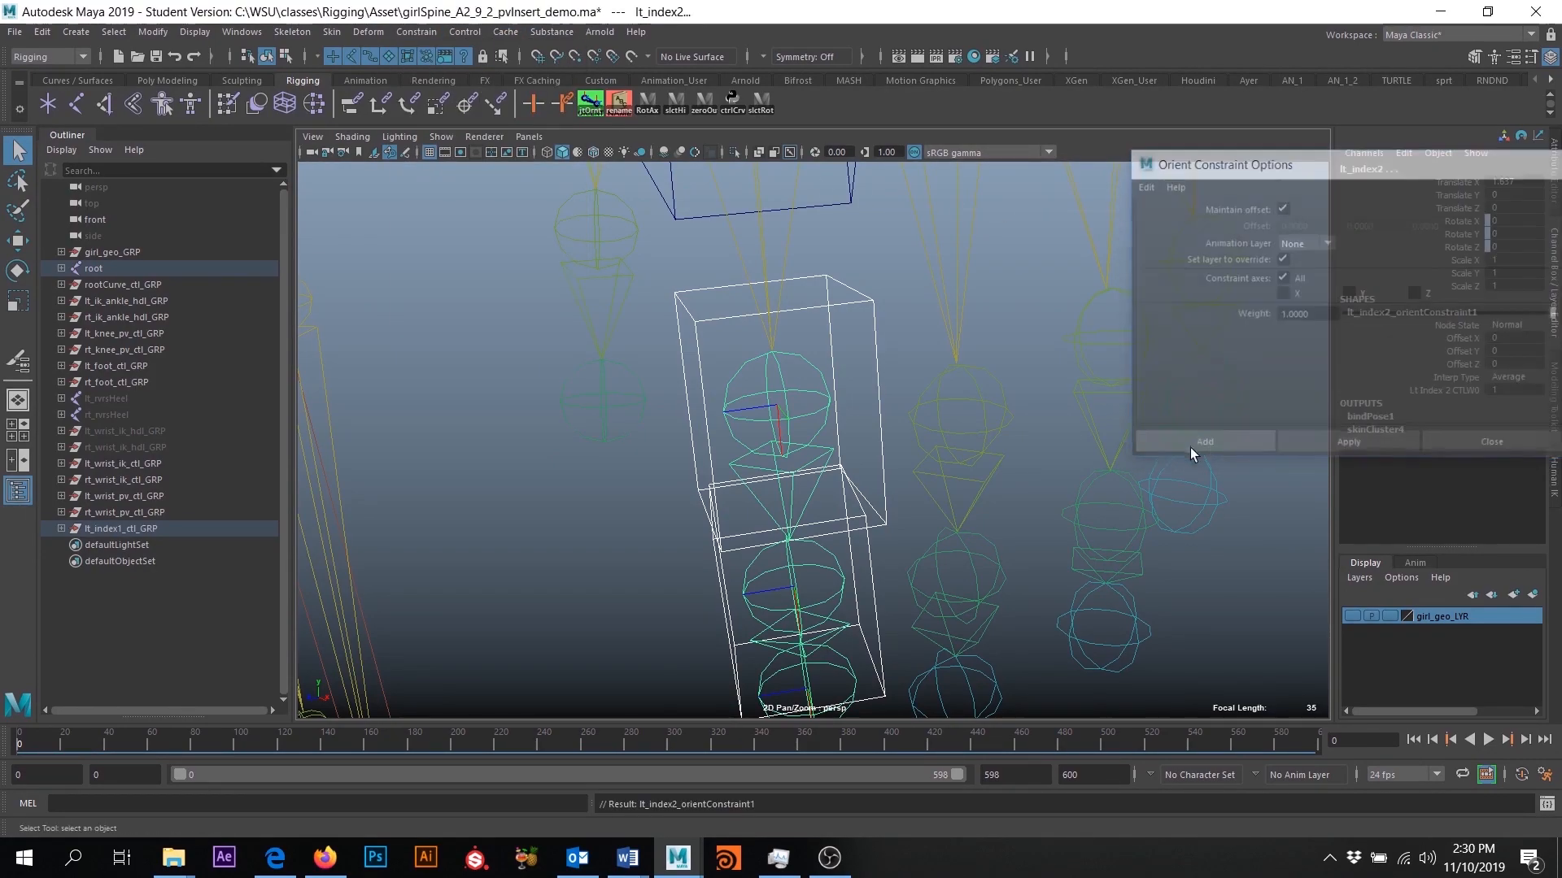
- Orient constrain the lt_index3 joint to lt_index3_CTL with Maintain offset enabled
alt+middle_drag(941, 560, 903, 293)
click(833, 329)
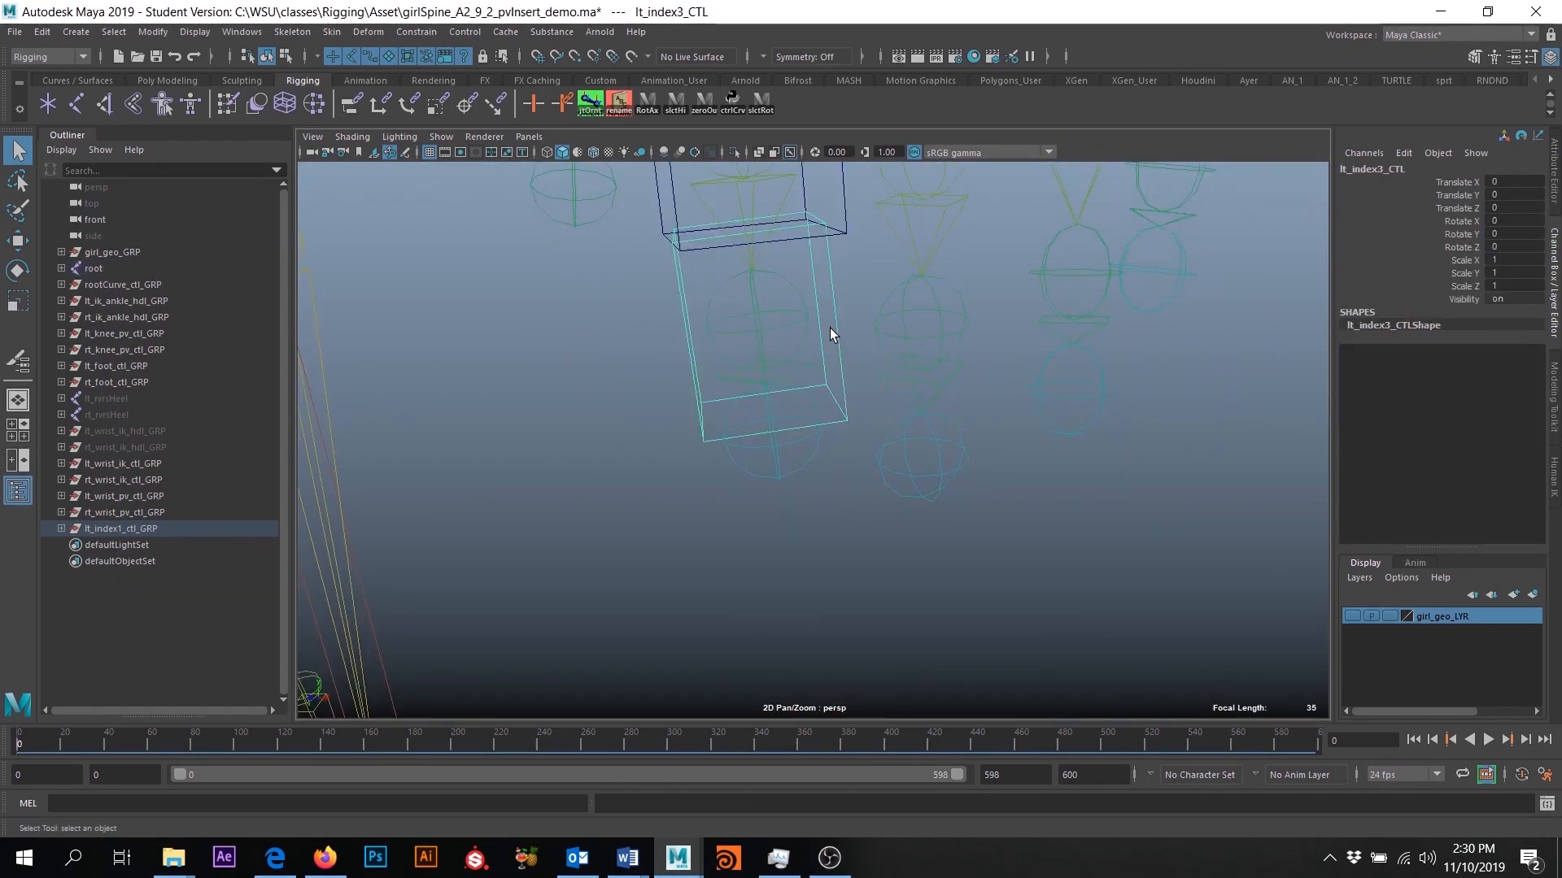
shift+click(757, 321)
alt+middle_drag(797, 339, 801, 443)
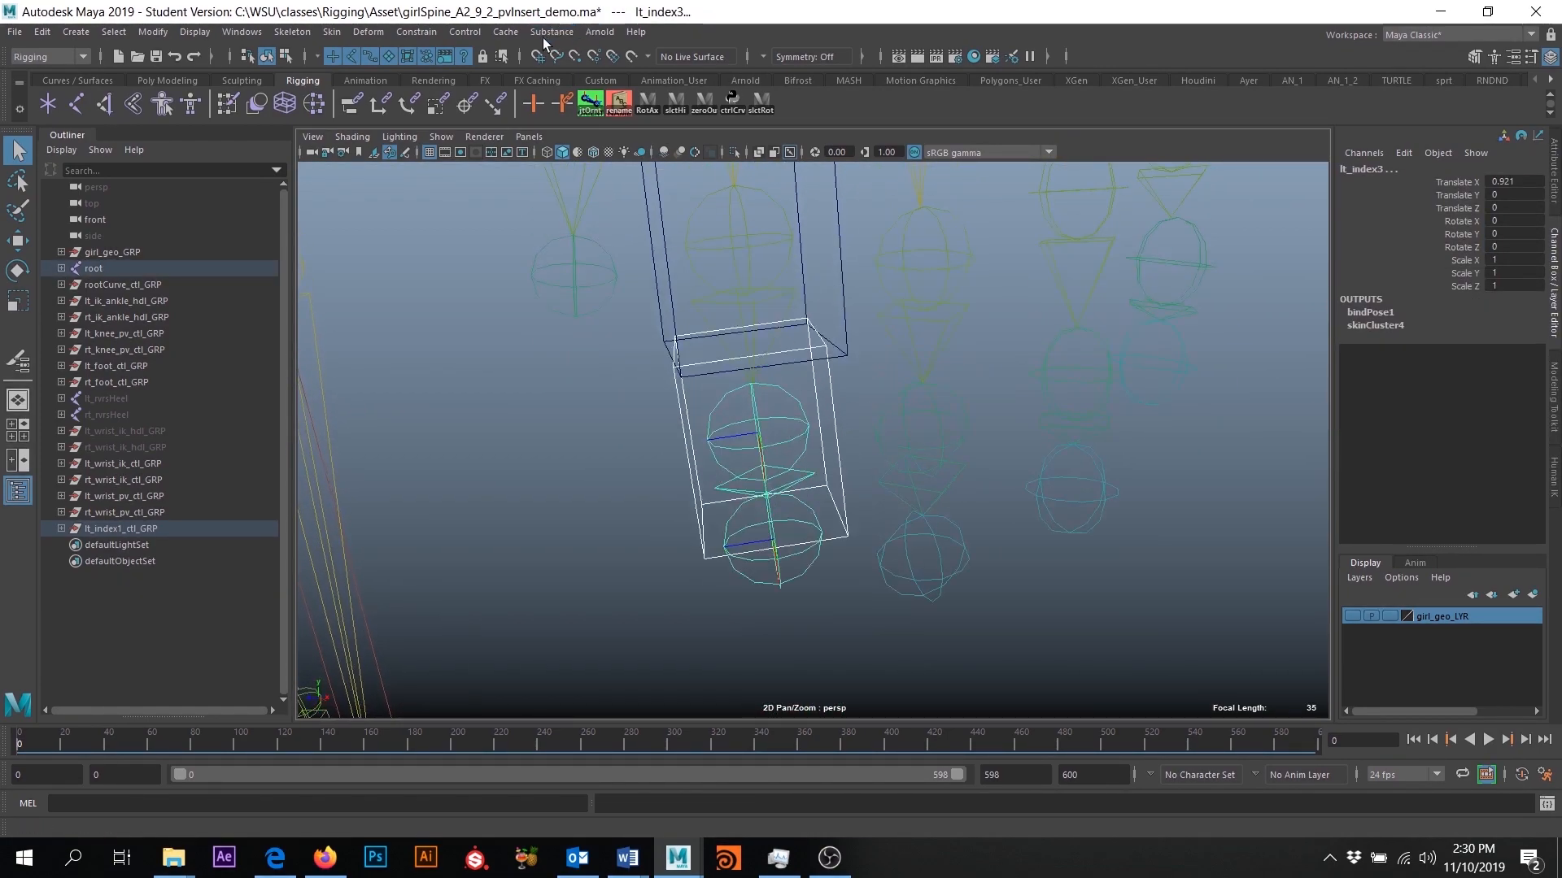
click(403, 34)
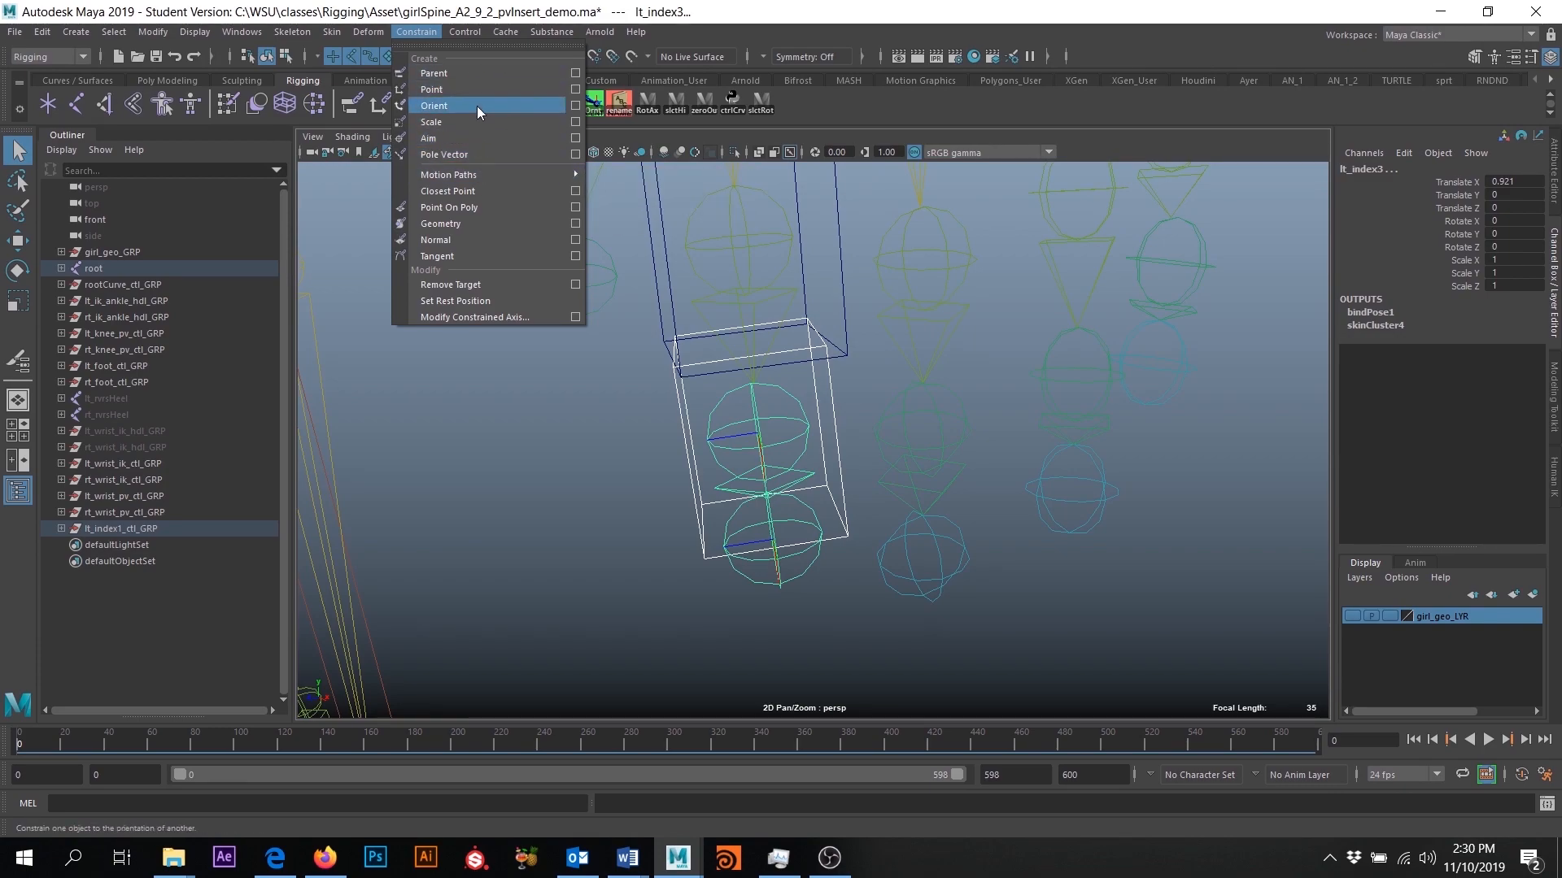
click(576, 106)
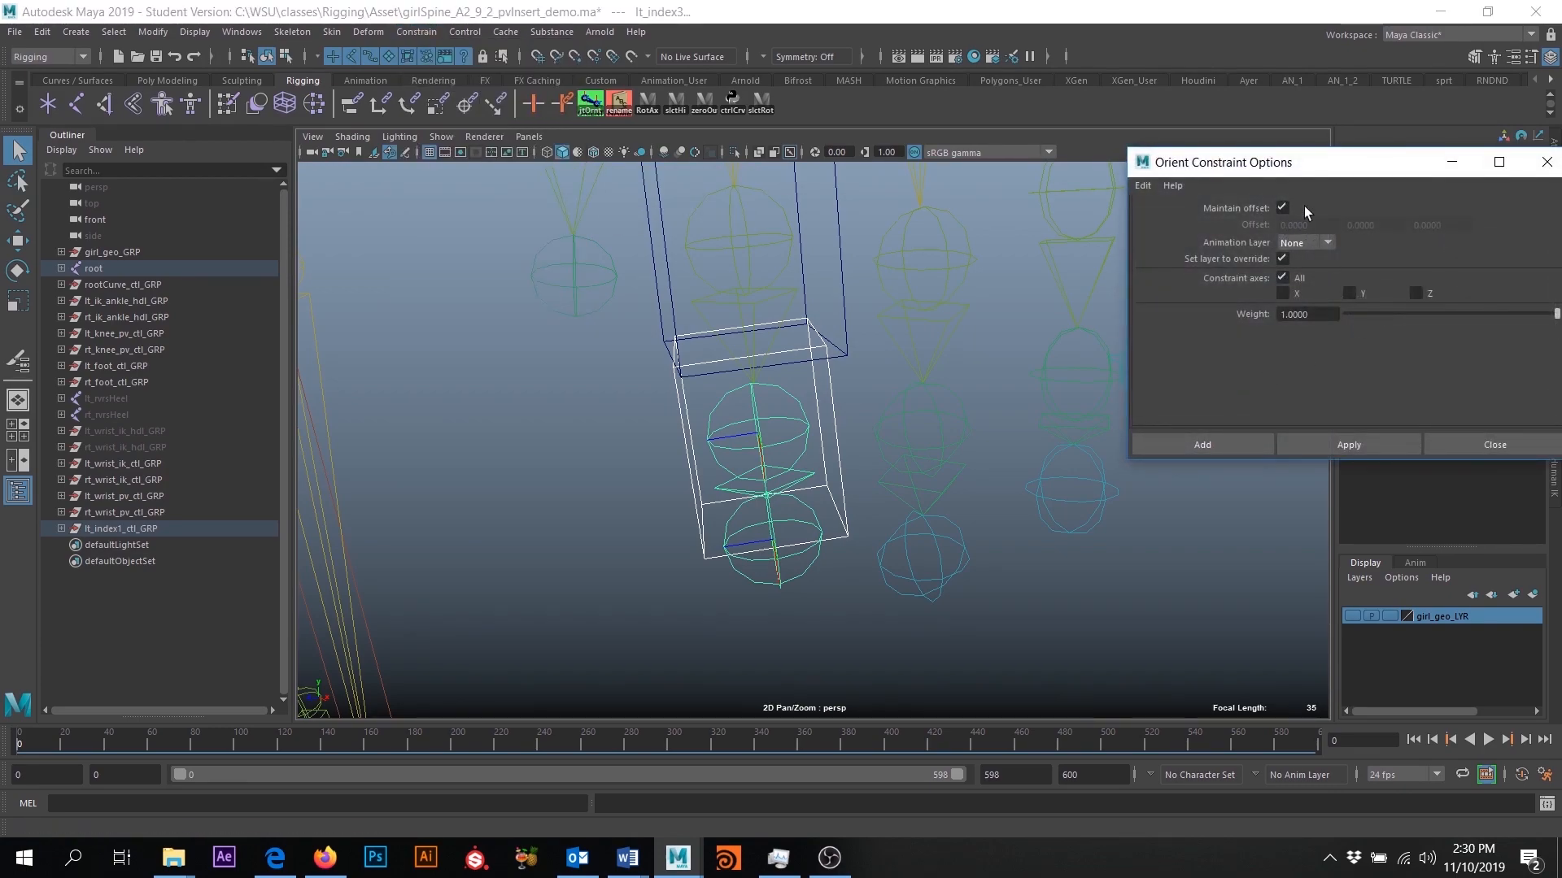
click(1159, 443)
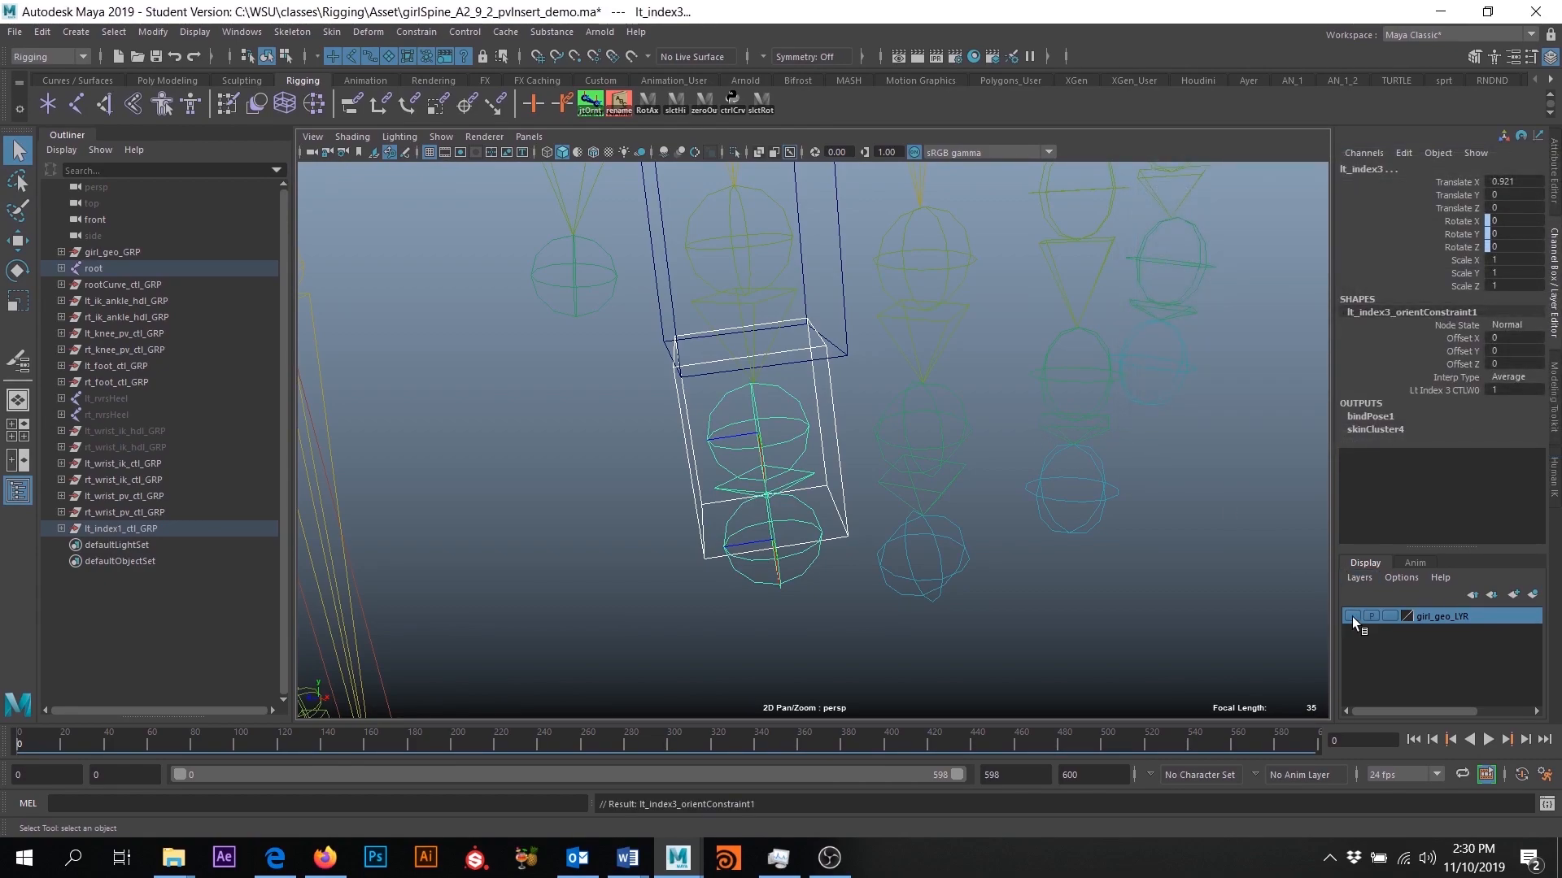
- Show the girl_geo_LYR geometry and turn off the X-ray display of joints
click(1352, 616)
alt+right_drag(1045, 571, 821, 353)
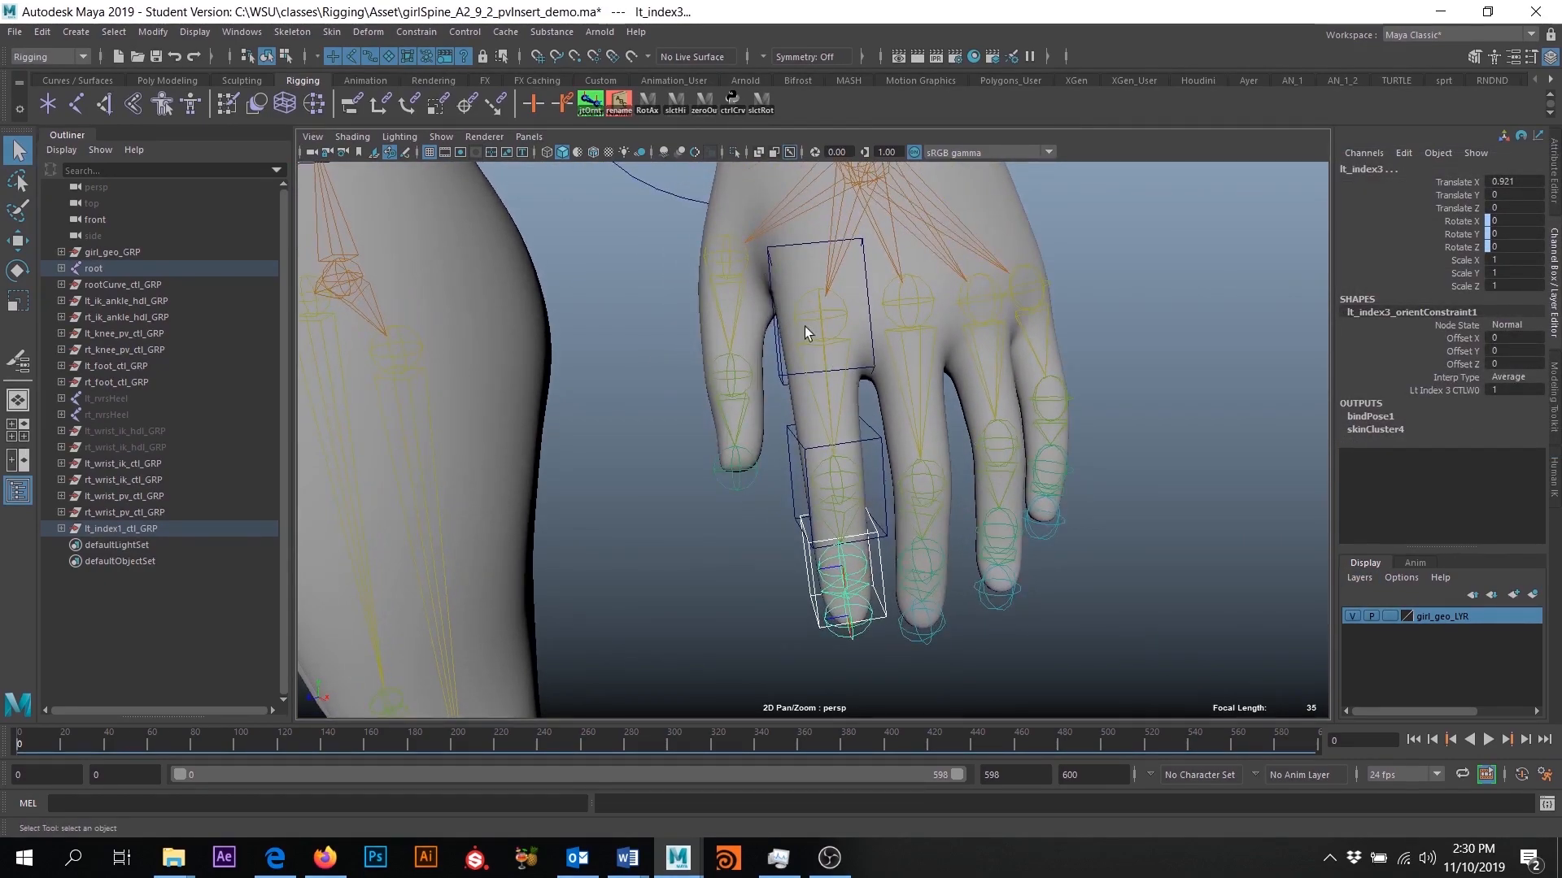
click(787, 152)
alt+drag(823, 394, 870, 392)
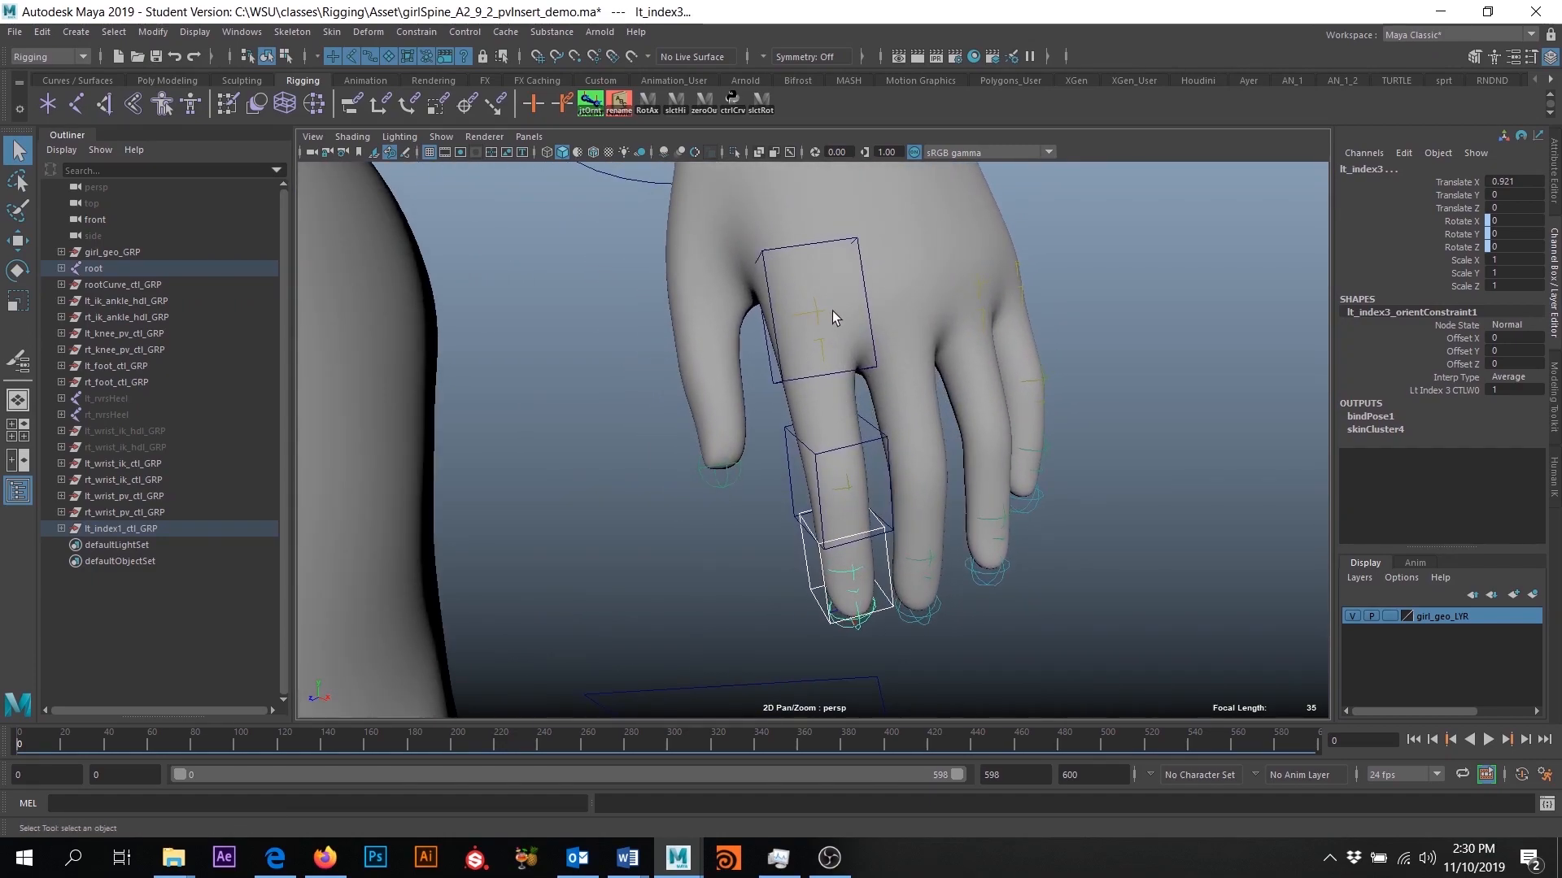
- Try rotating the three left index finger controls together, and undo the test
click(865, 373)
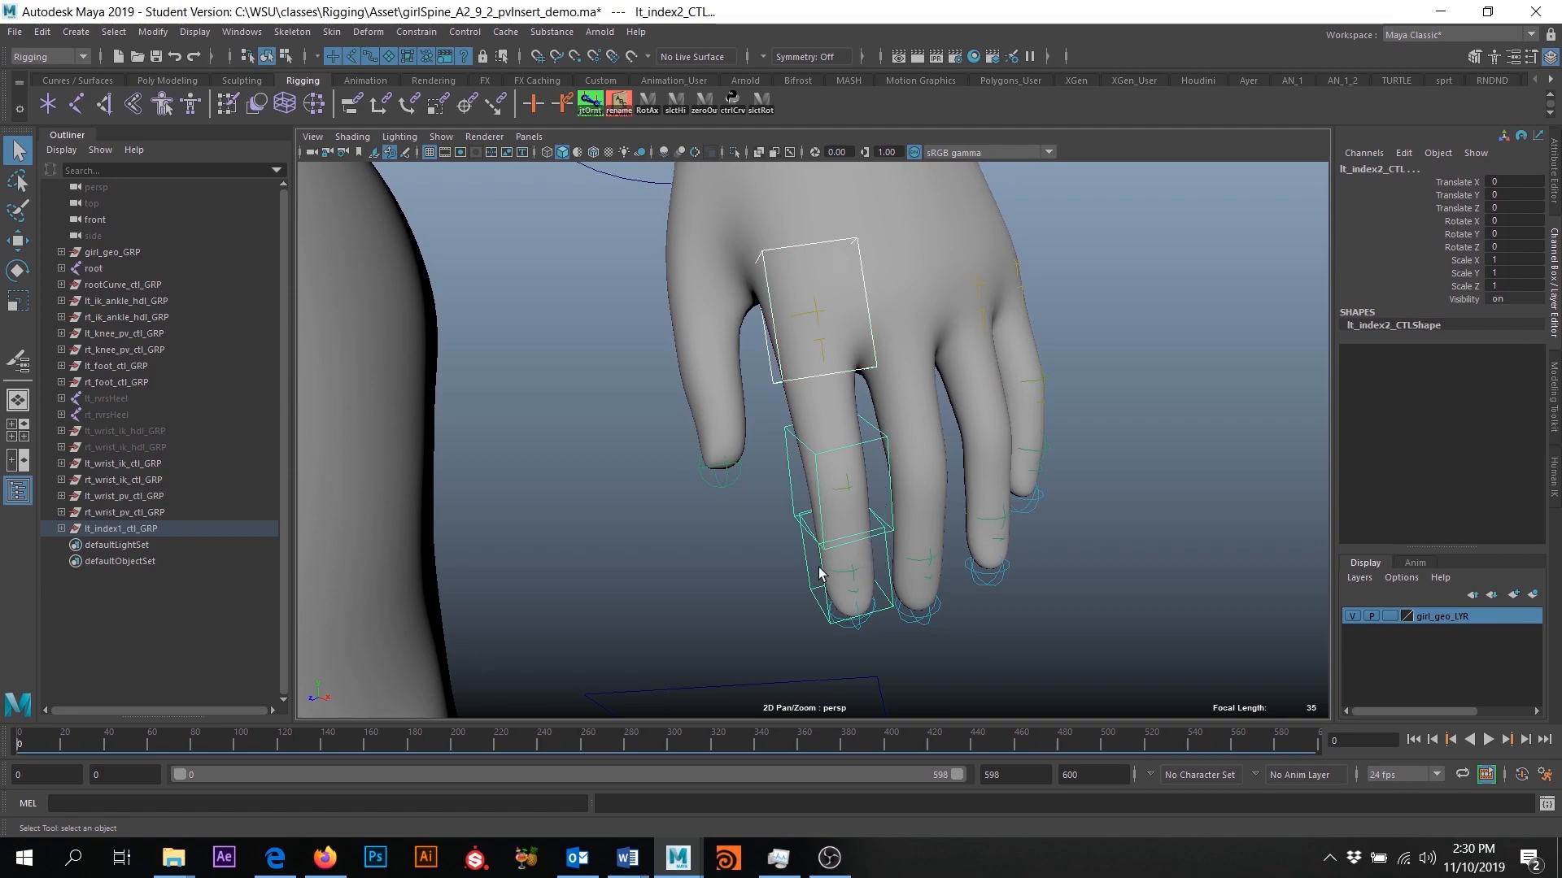
click(831, 623)
click(810, 584)
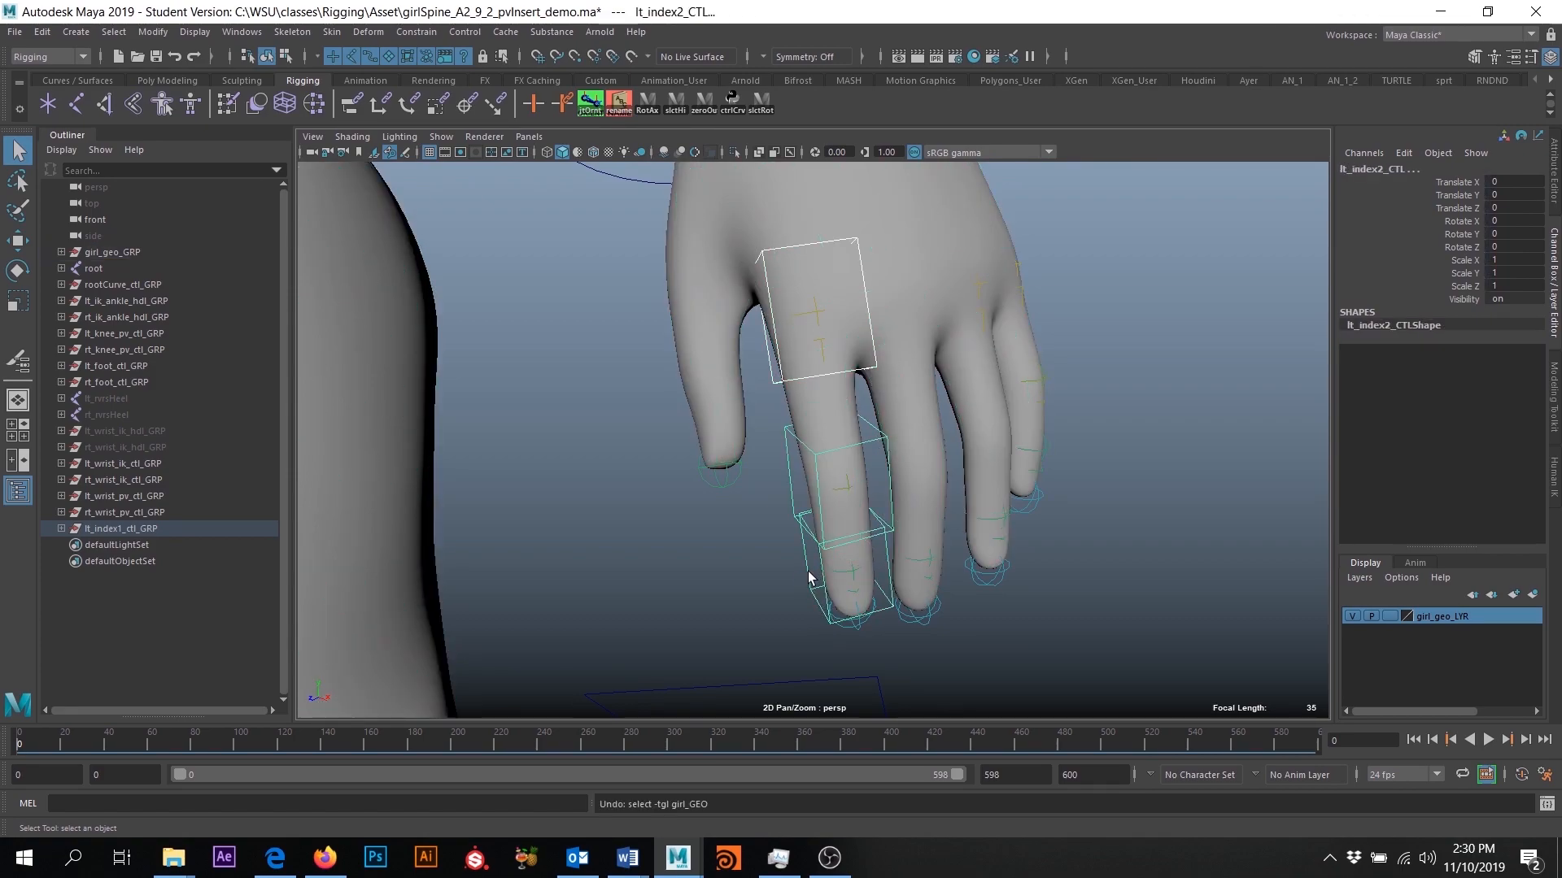
alt+drag(798, 597, 1077, 432)
key(e)
key(ctrl+z)
alt+drag(818, 344, 1034, 516)
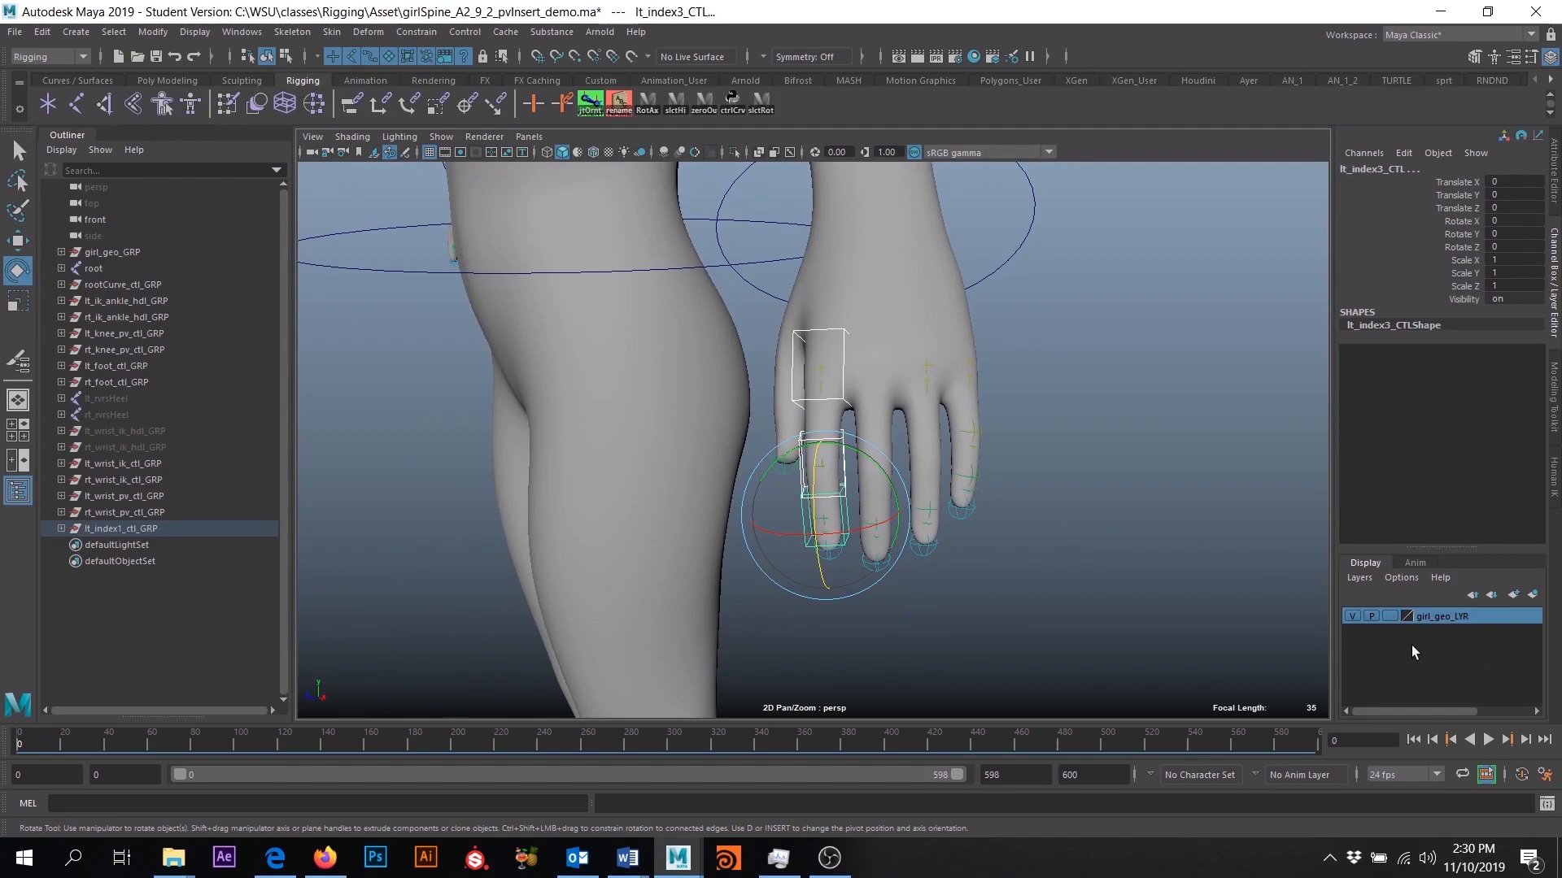
- Hide the girl_geo_LYR geometry and turn on the X-ray display of joints
click(1349, 616)
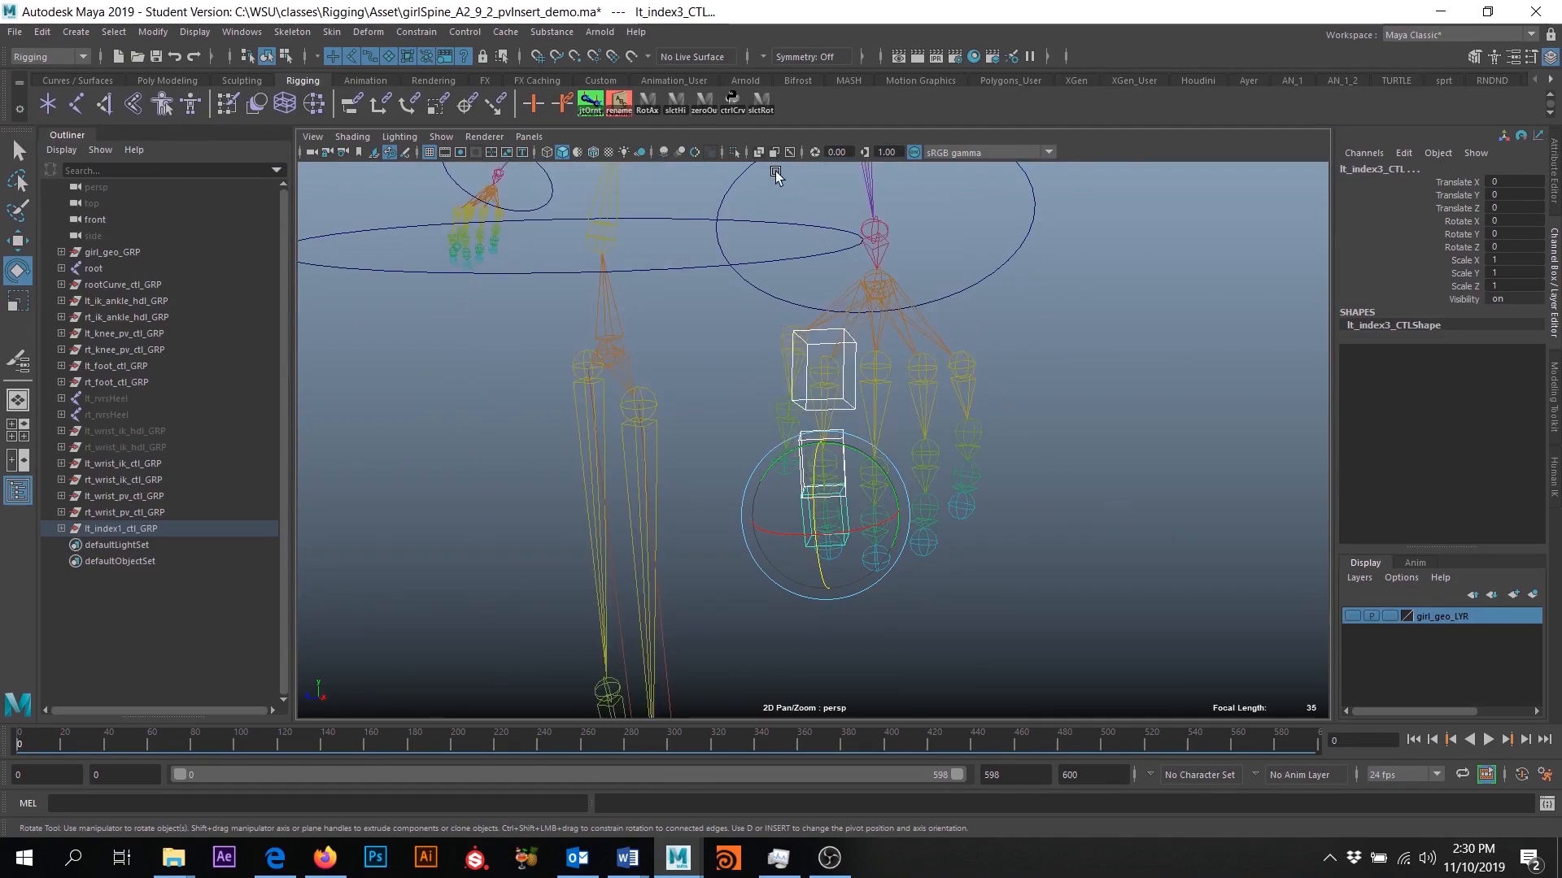
click(791, 153)
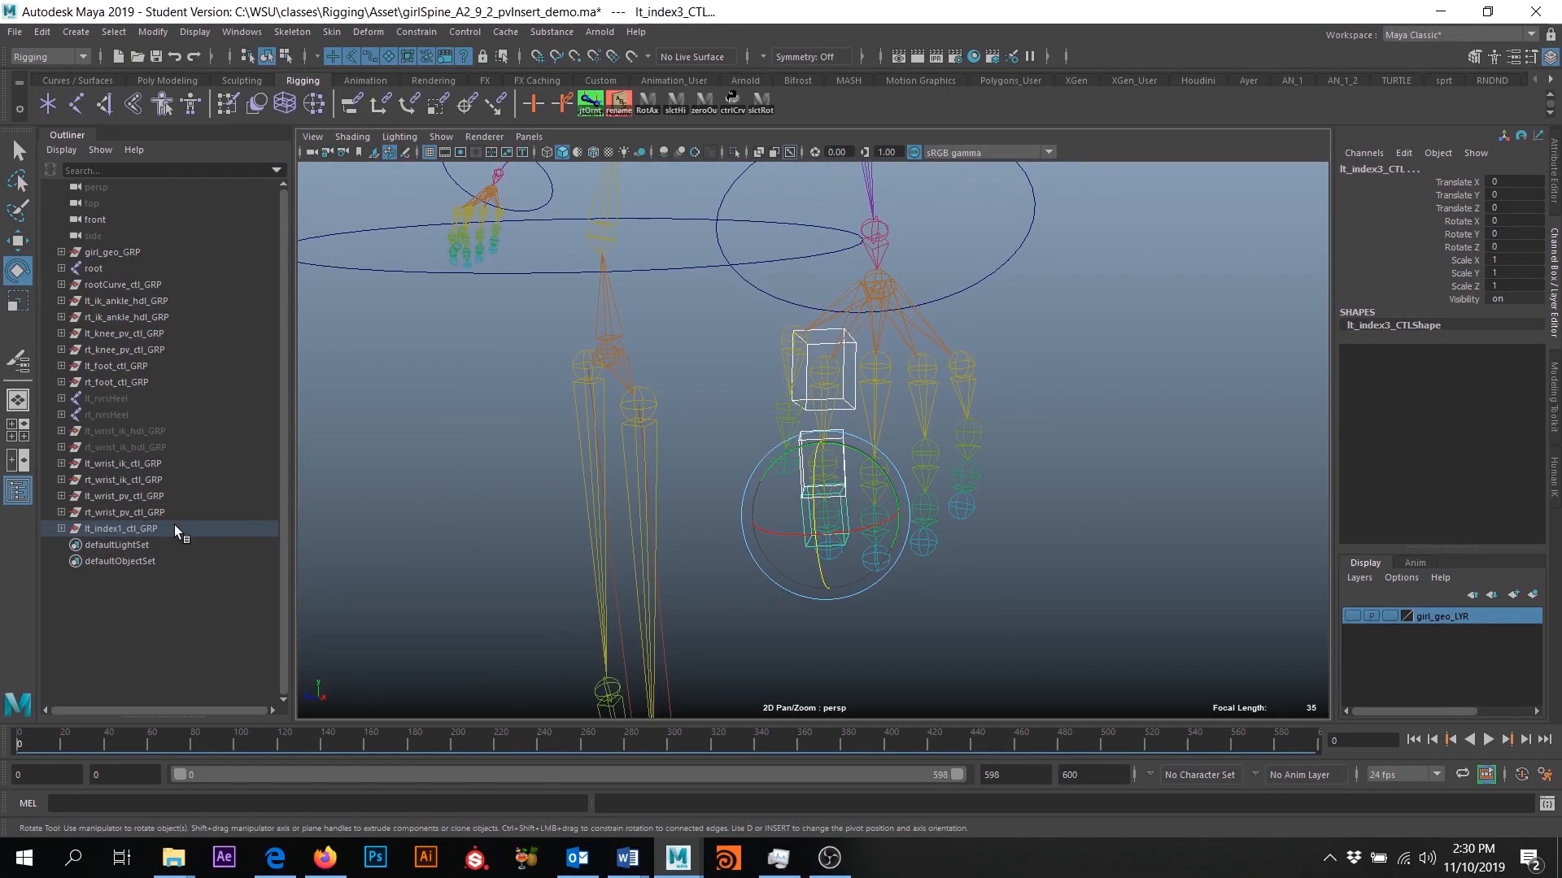
- Examine the left index finger control cubes and the neighbouring finger joints from several angles
mouse_move(880, 388)
alt+mouse_down()
mouse_move(883, 400)
mouse_move(1018, 352)
mouse_move(875, 370)
alt+mouse_up()
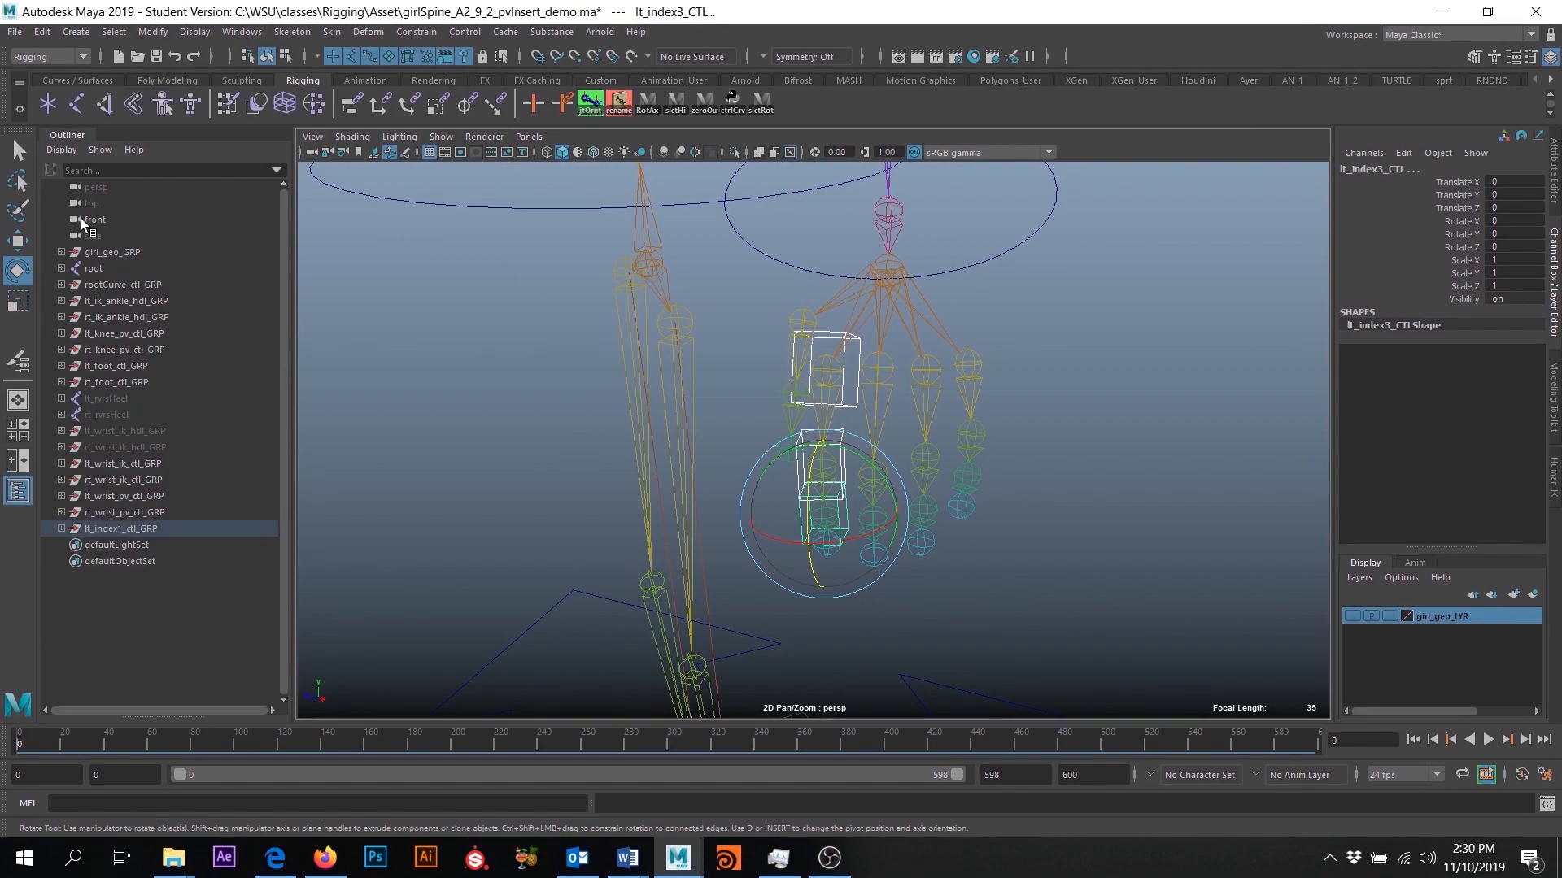
click(14, 152)
alt+drag(787, 447, 837, 402)
alt+right_drag(837, 403, 914, 563)
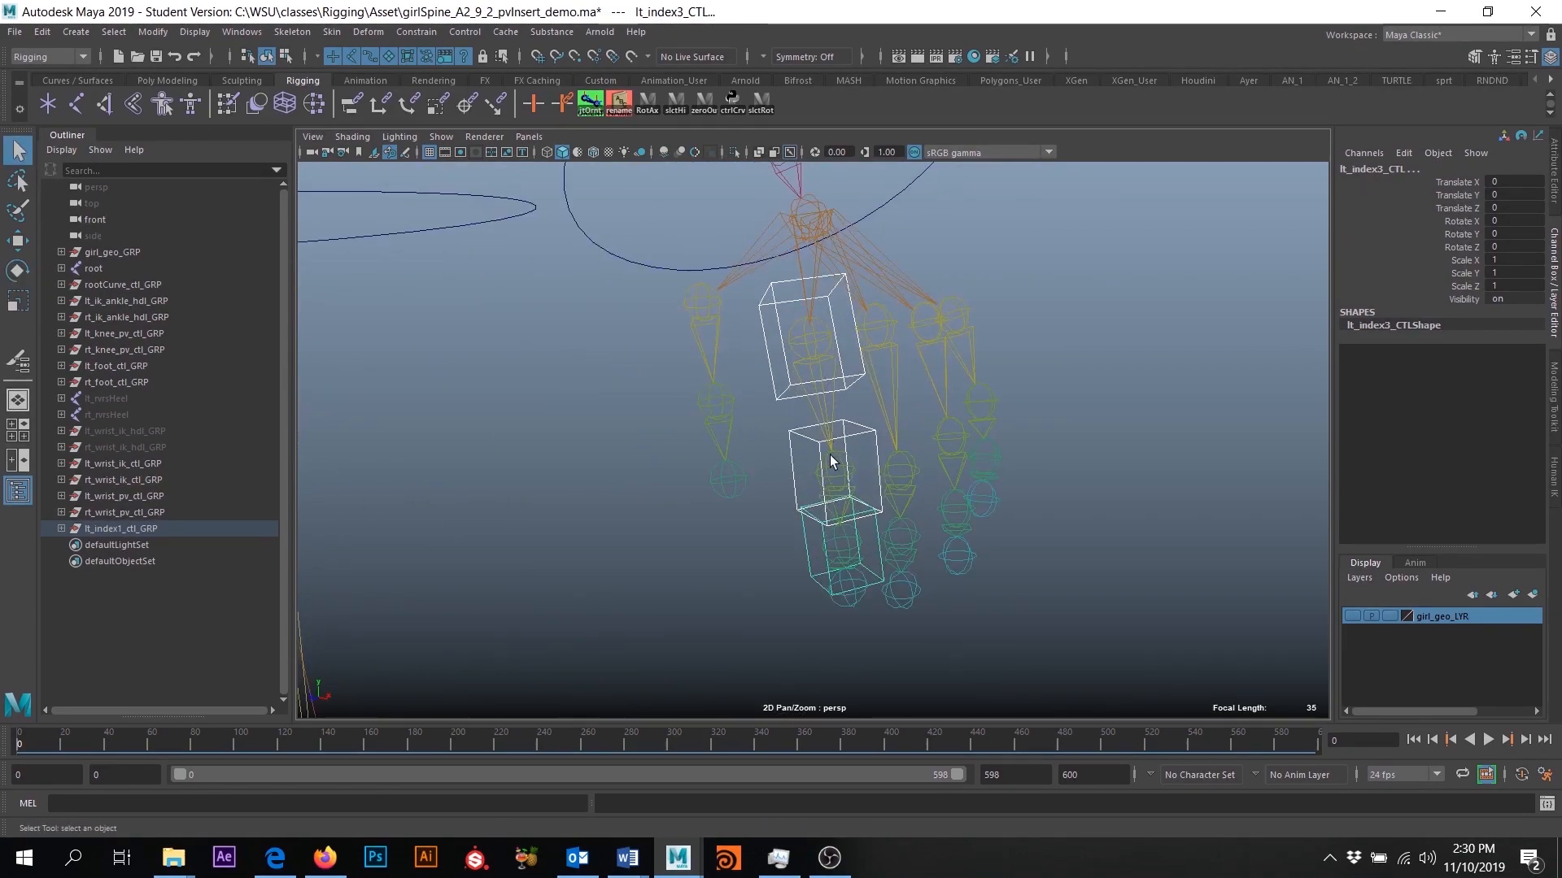
alt+drag(854, 590, 935, 648)
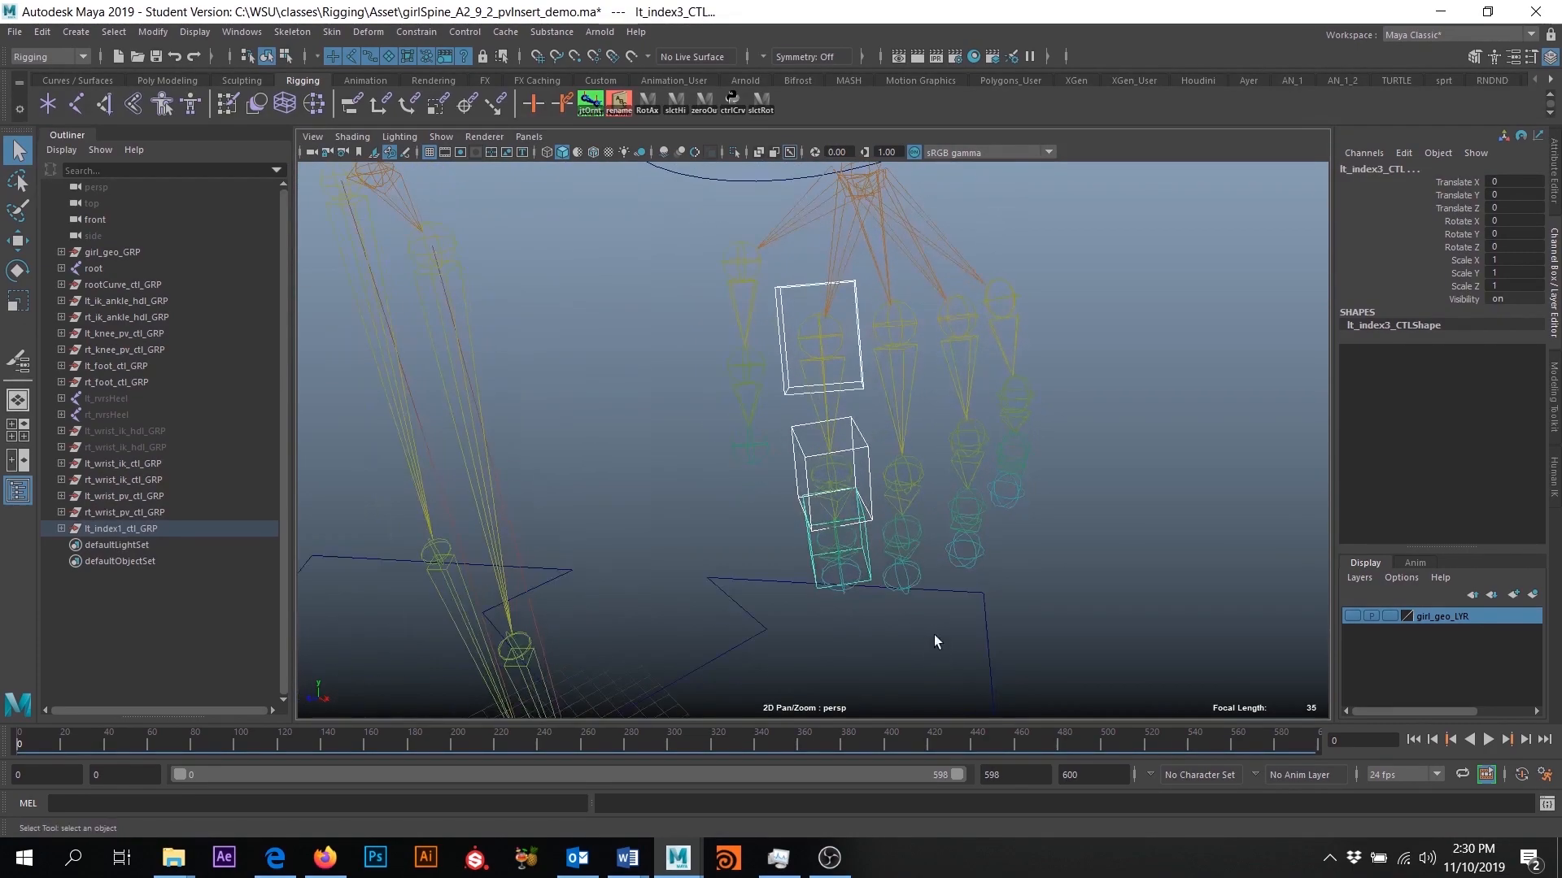
alt+drag(991, 591, 885, 571)
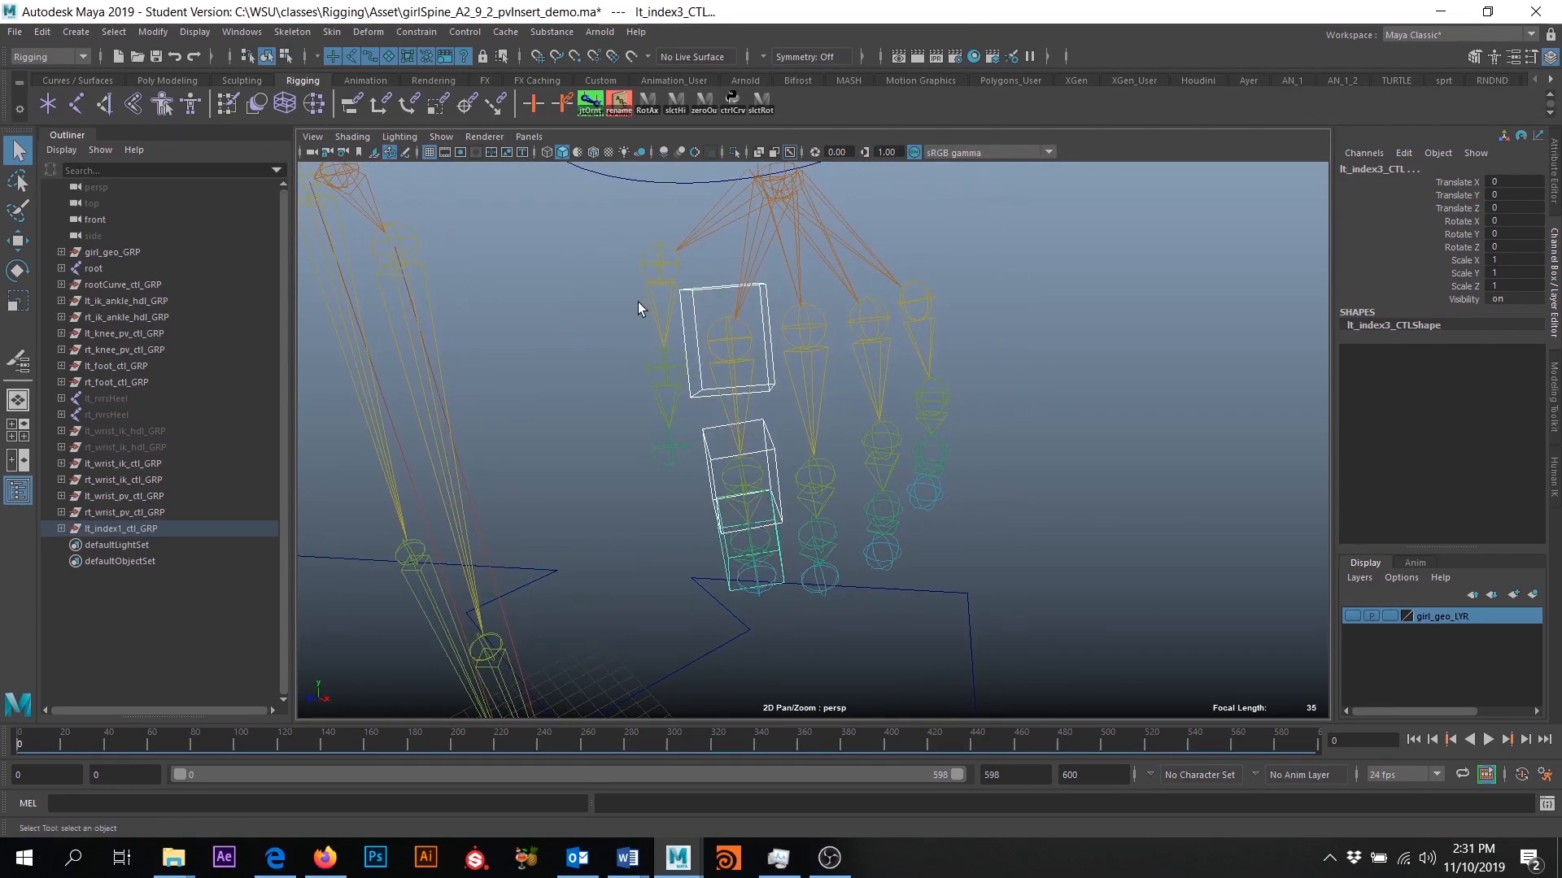
mouse_move(716, 420)
alt+mouse_down()
mouse_move(691, 398)
mouse_move(698, 422)
alt+mouse_up()
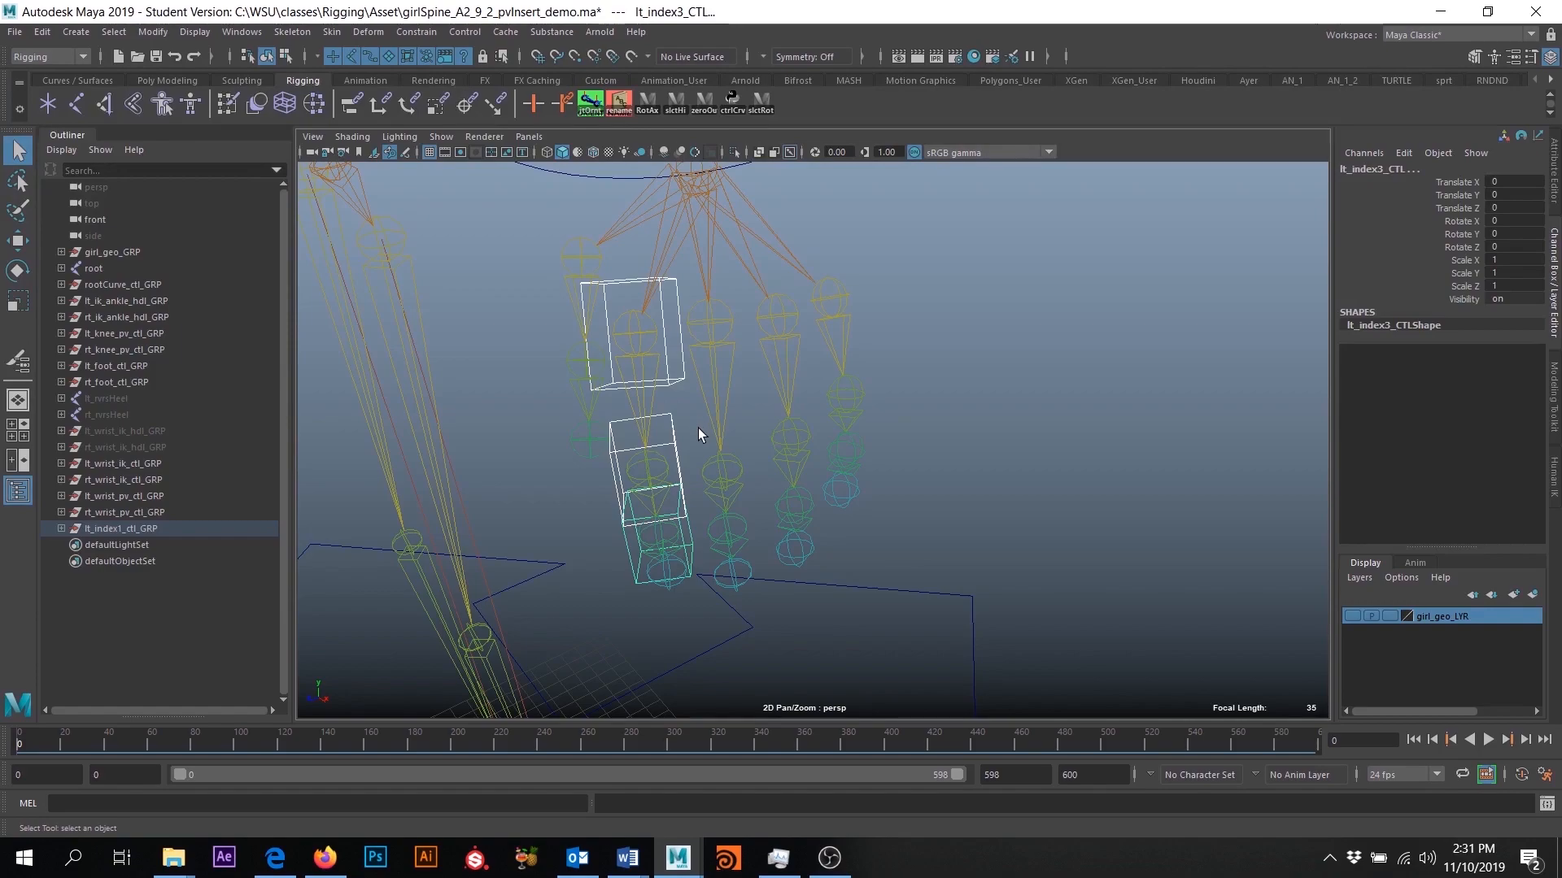
alt+drag(657, 550, 668, 606)
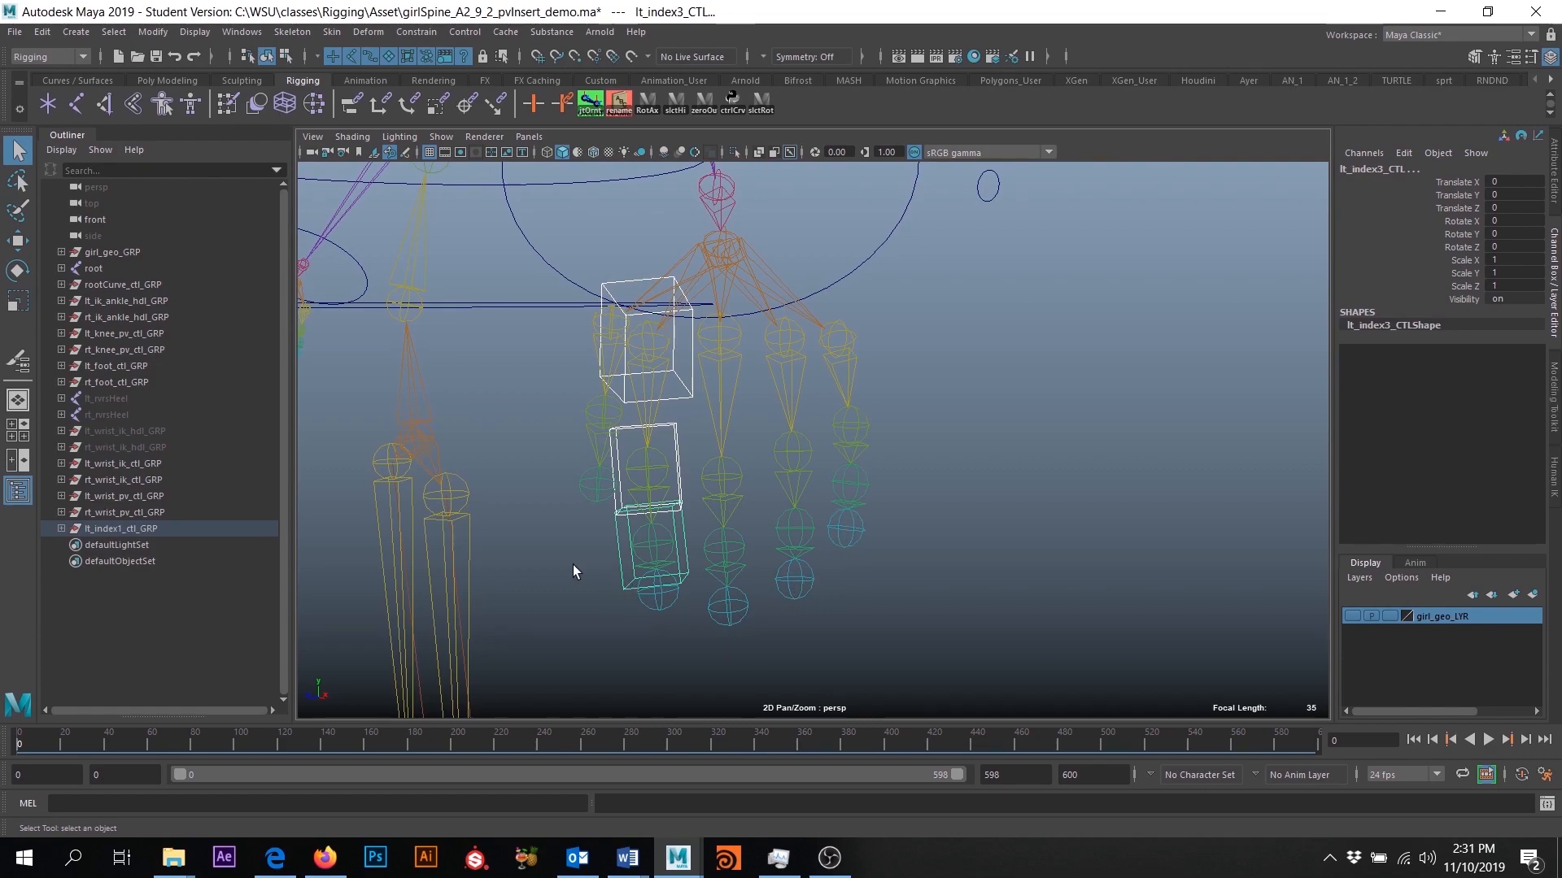
alt+drag(575, 564, 629, 532)
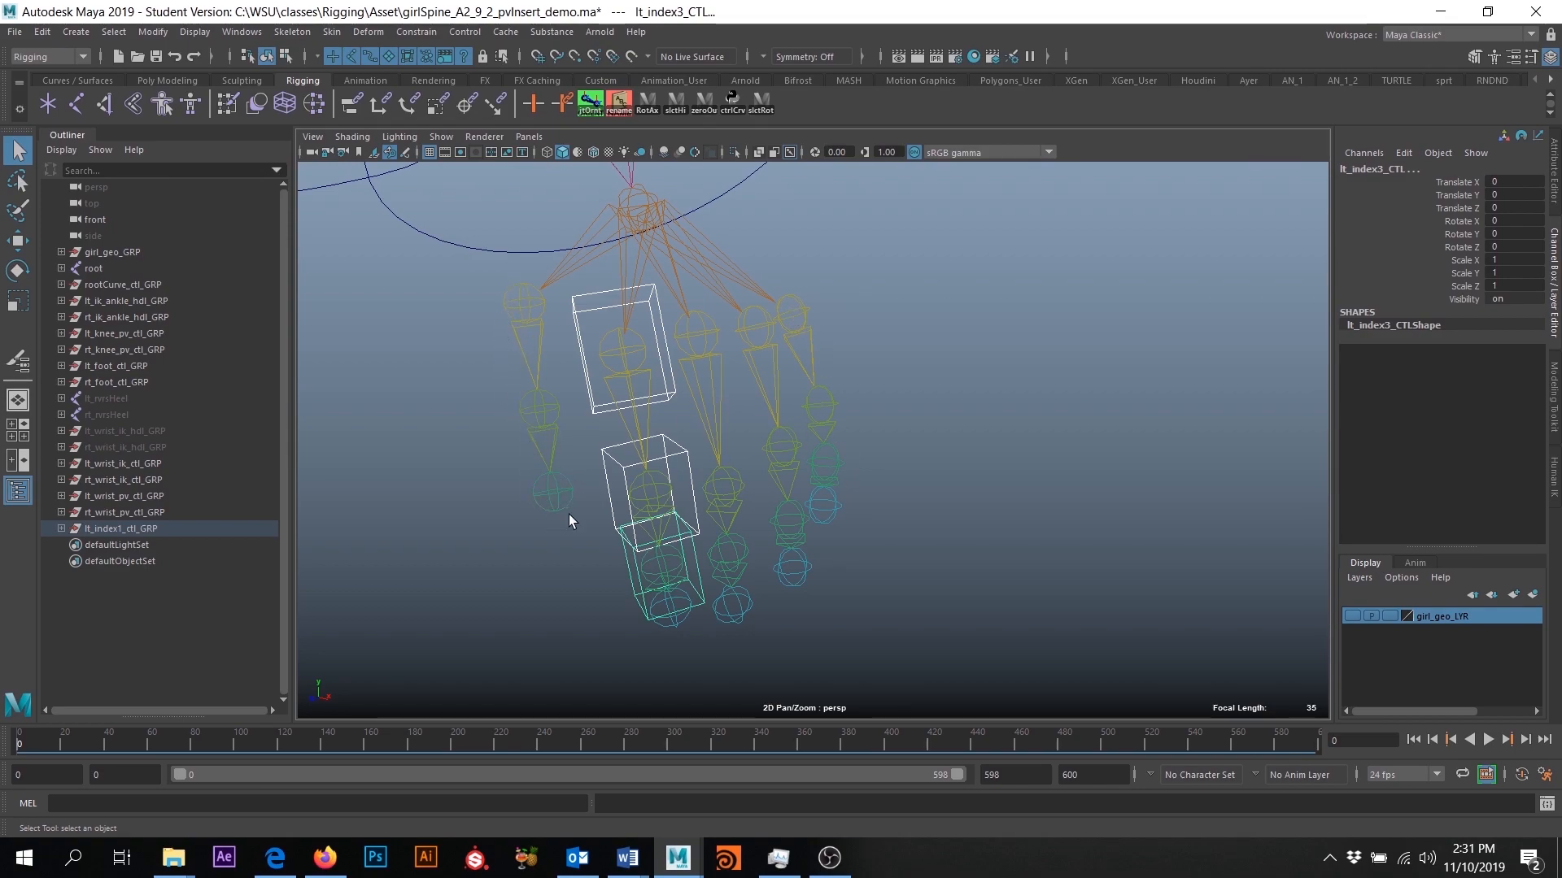
scroll(768, 539, down, 3)
alt+drag(855, 562, 812, 561)
- Duplicate the lt_index1_ctl_GRP control hierarchy
shift+click(61, 529)
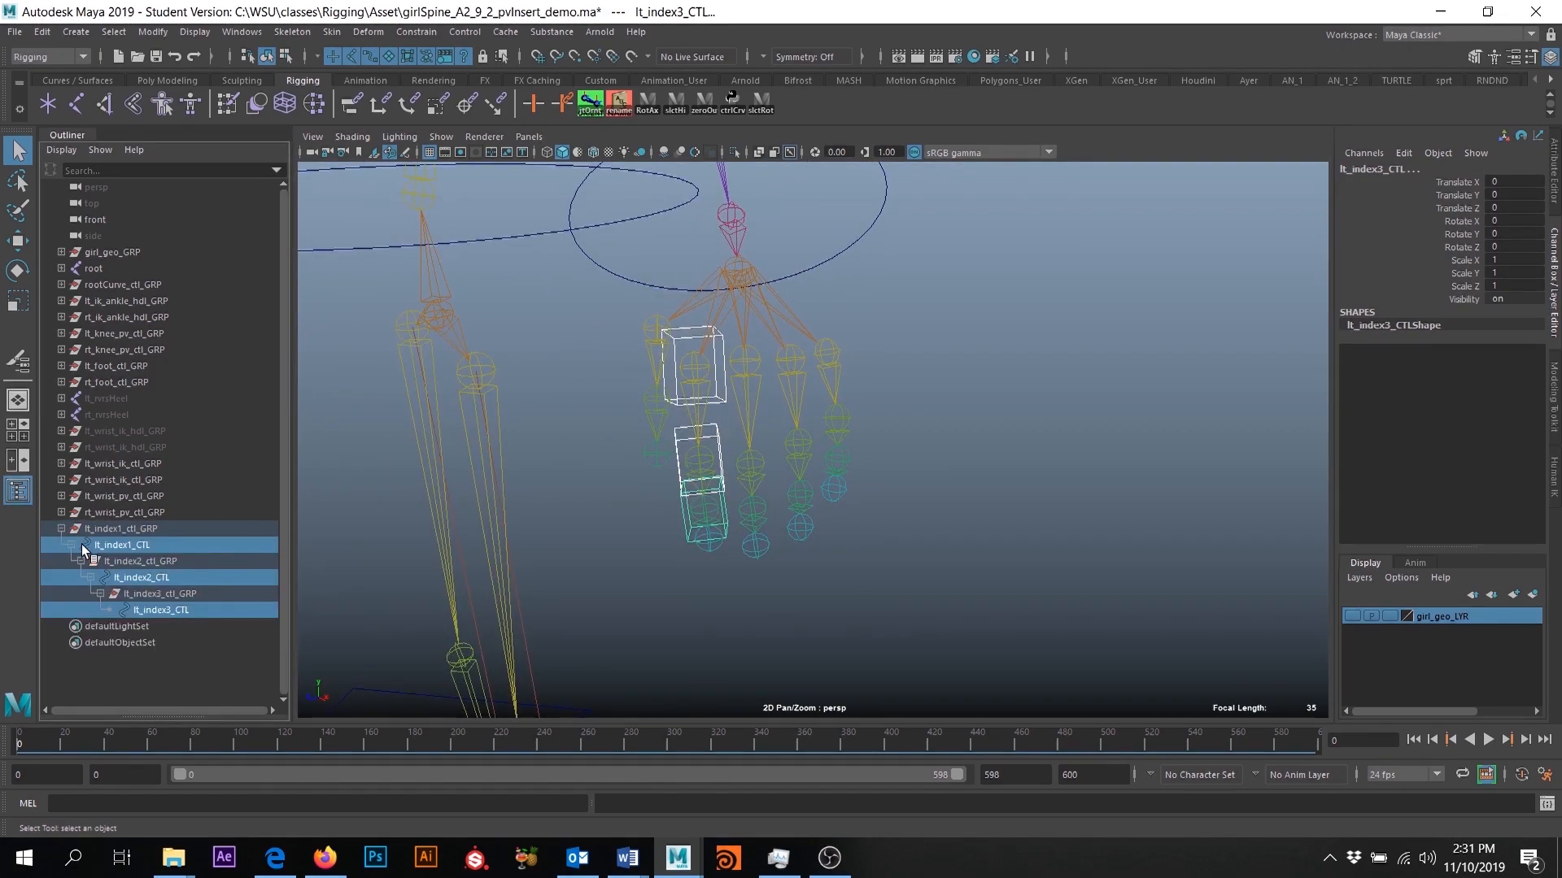
click(119, 527)
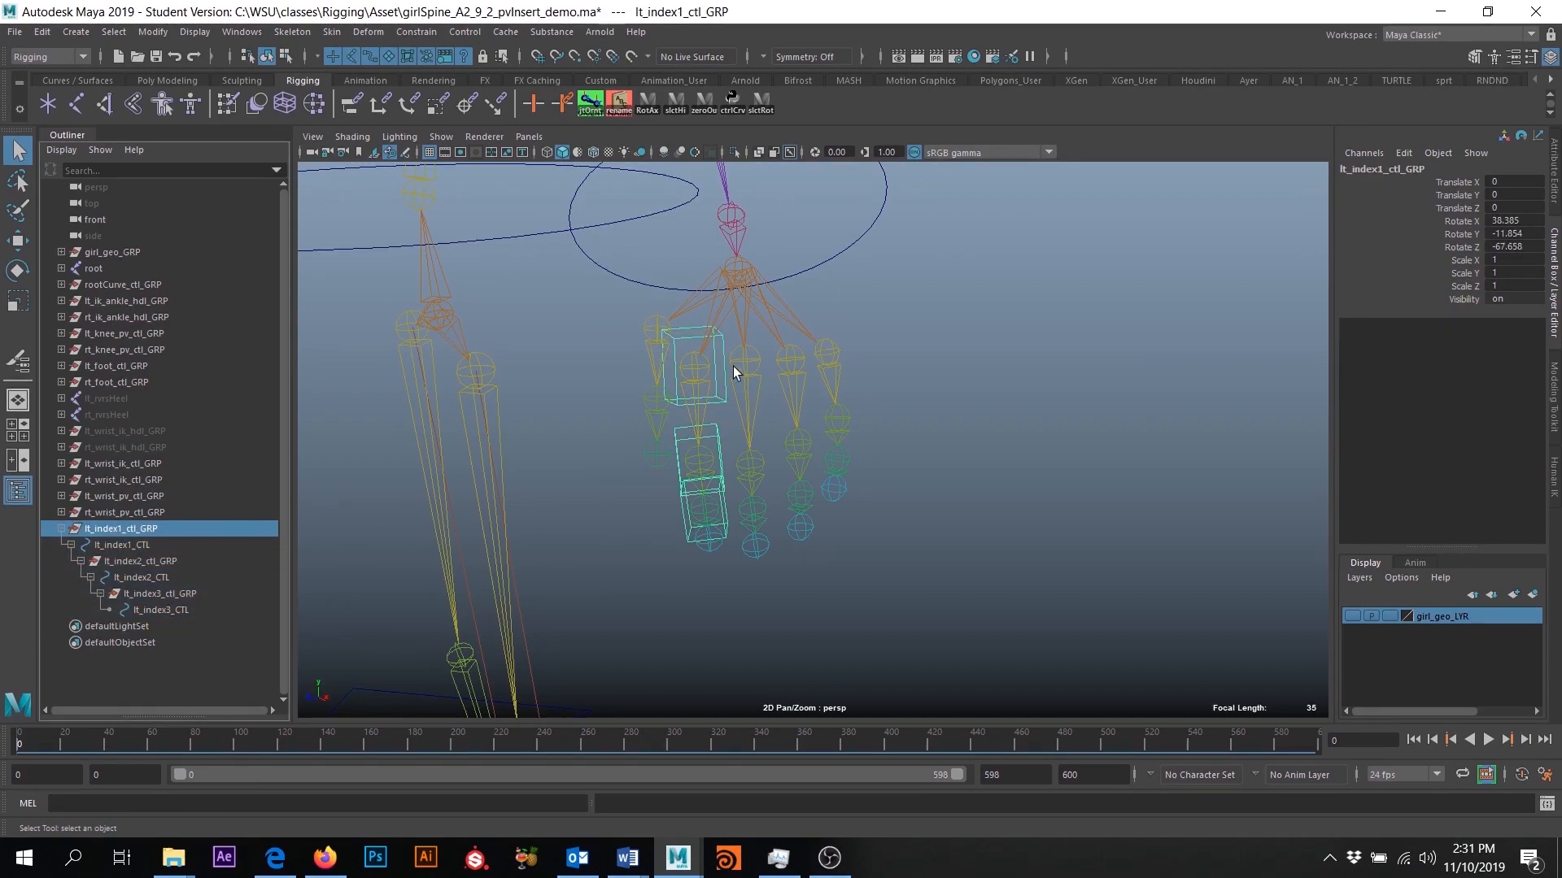
scroll(737, 369, up, 2)
alt+middle_drag(719, 323, 873, 338)
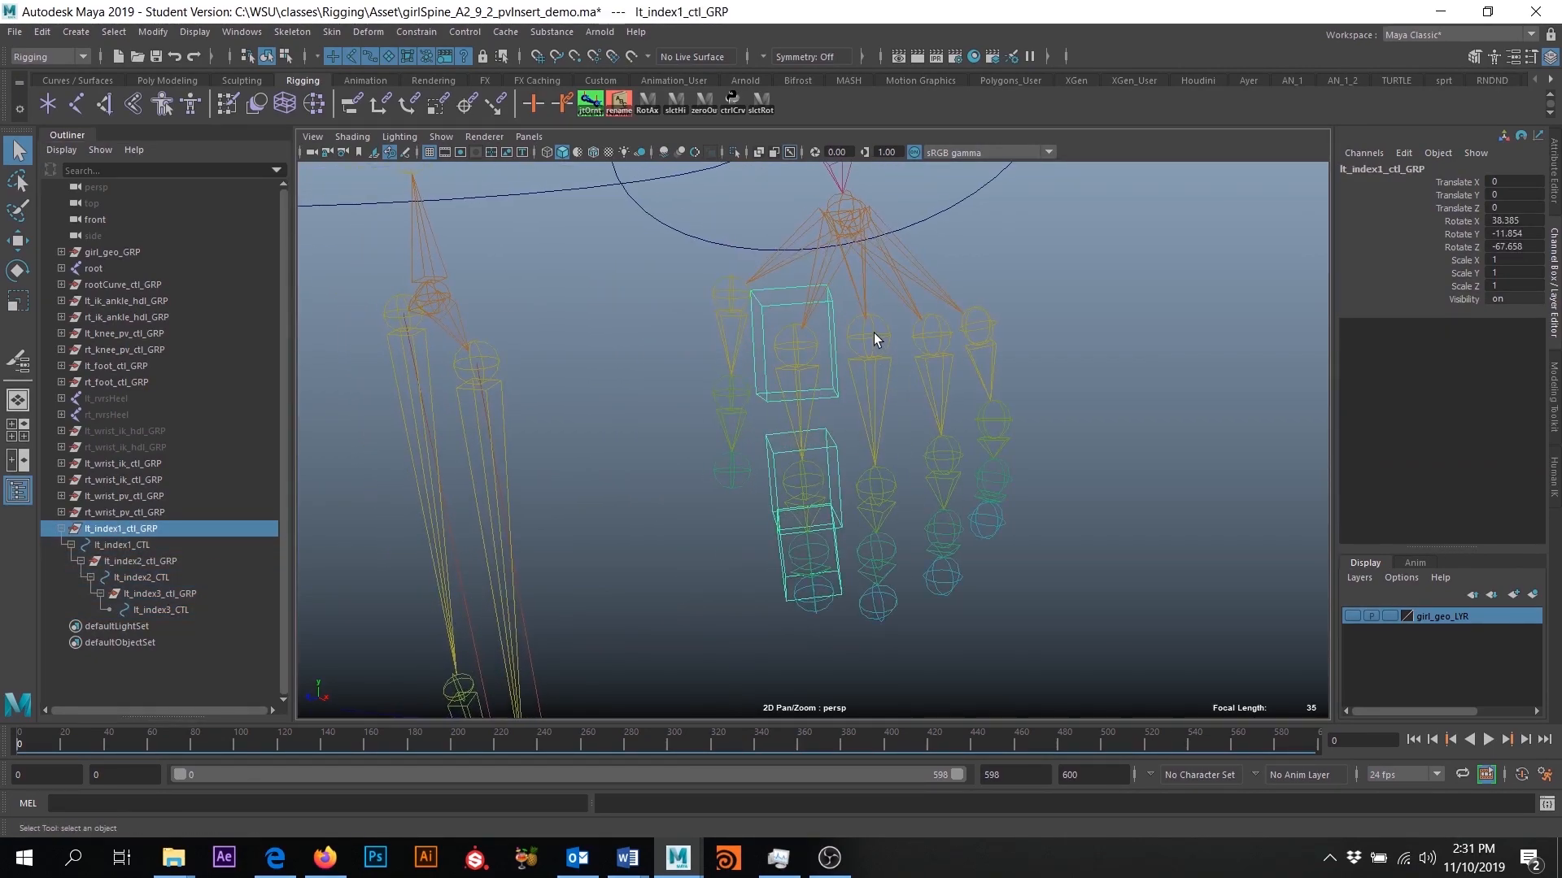
alt+drag(864, 384, 898, 391)
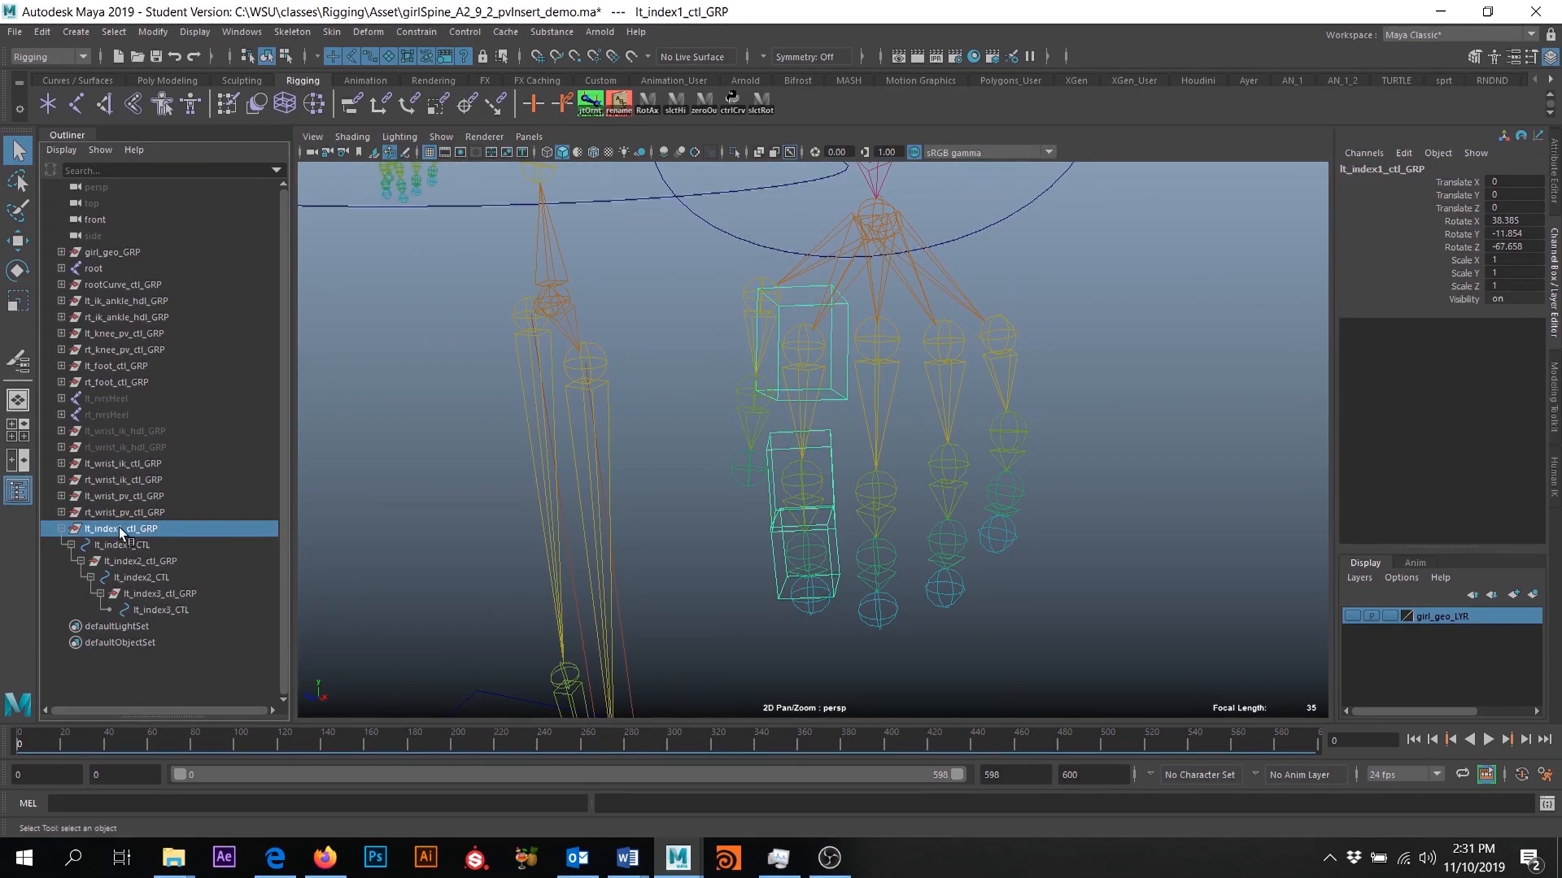
click(62, 529)
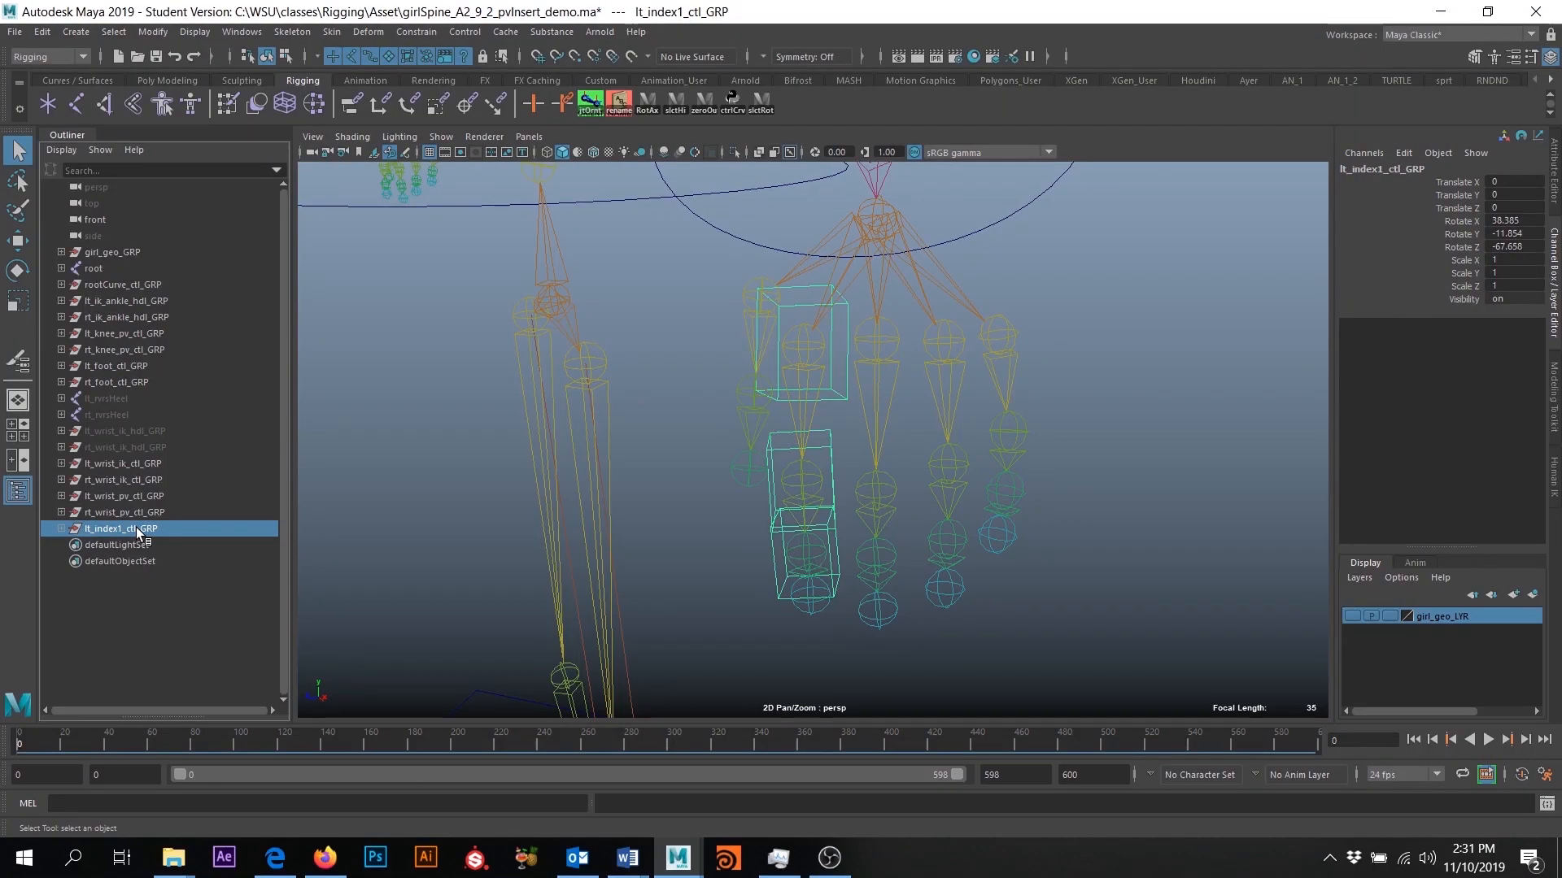
key(ctrl+d)
- Delete the lt_index2_ctl_GRP branch from under lt_index1_CTL in the duplicated hierarchy
click(62, 545)
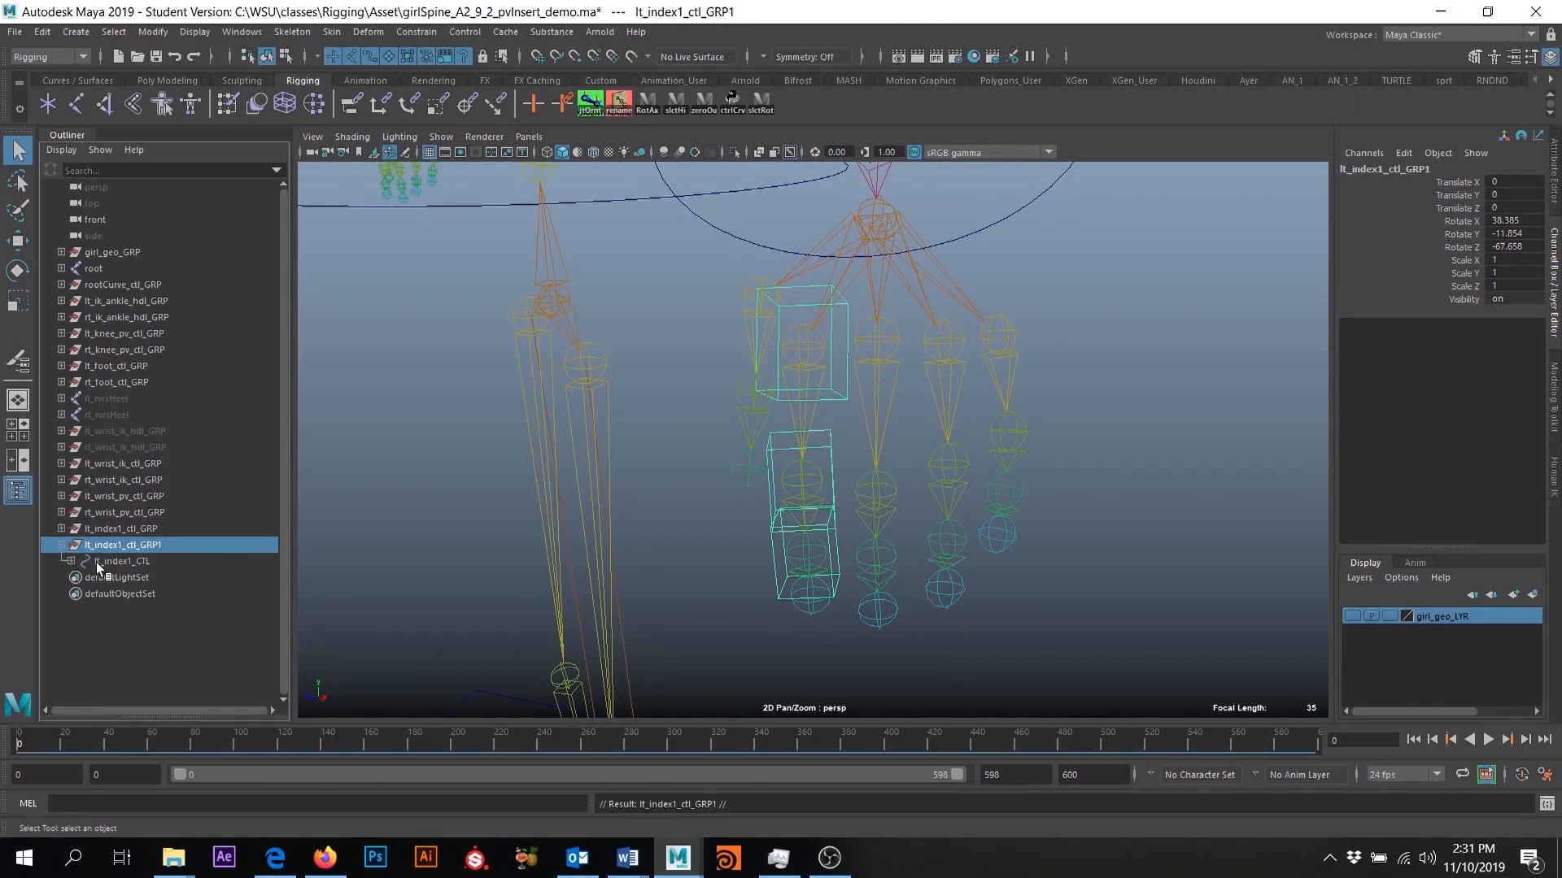
click(71, 561)
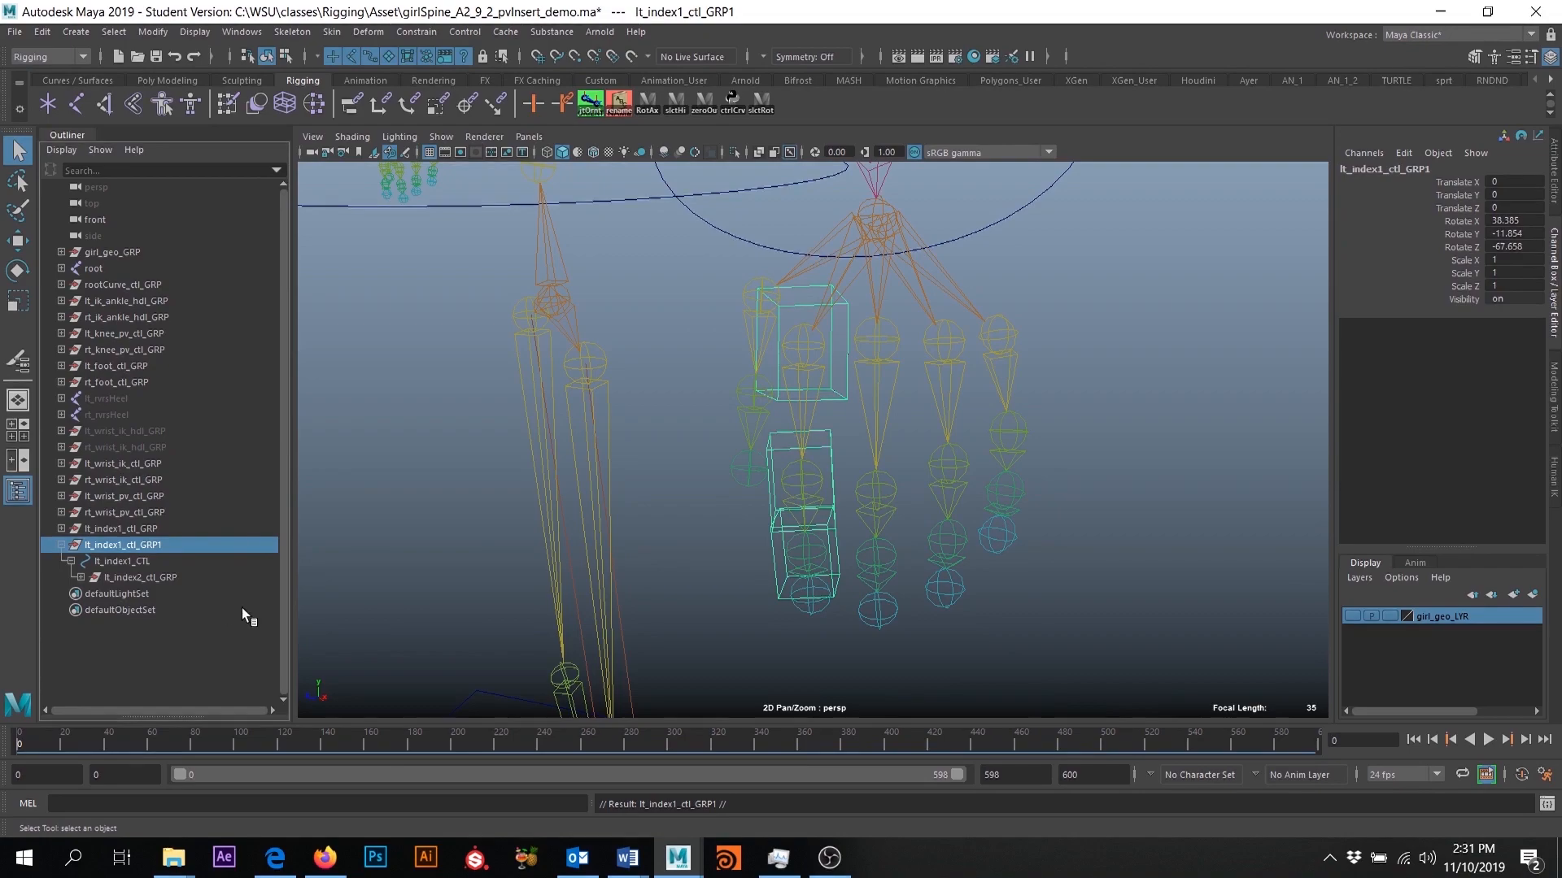
click(149, 575)
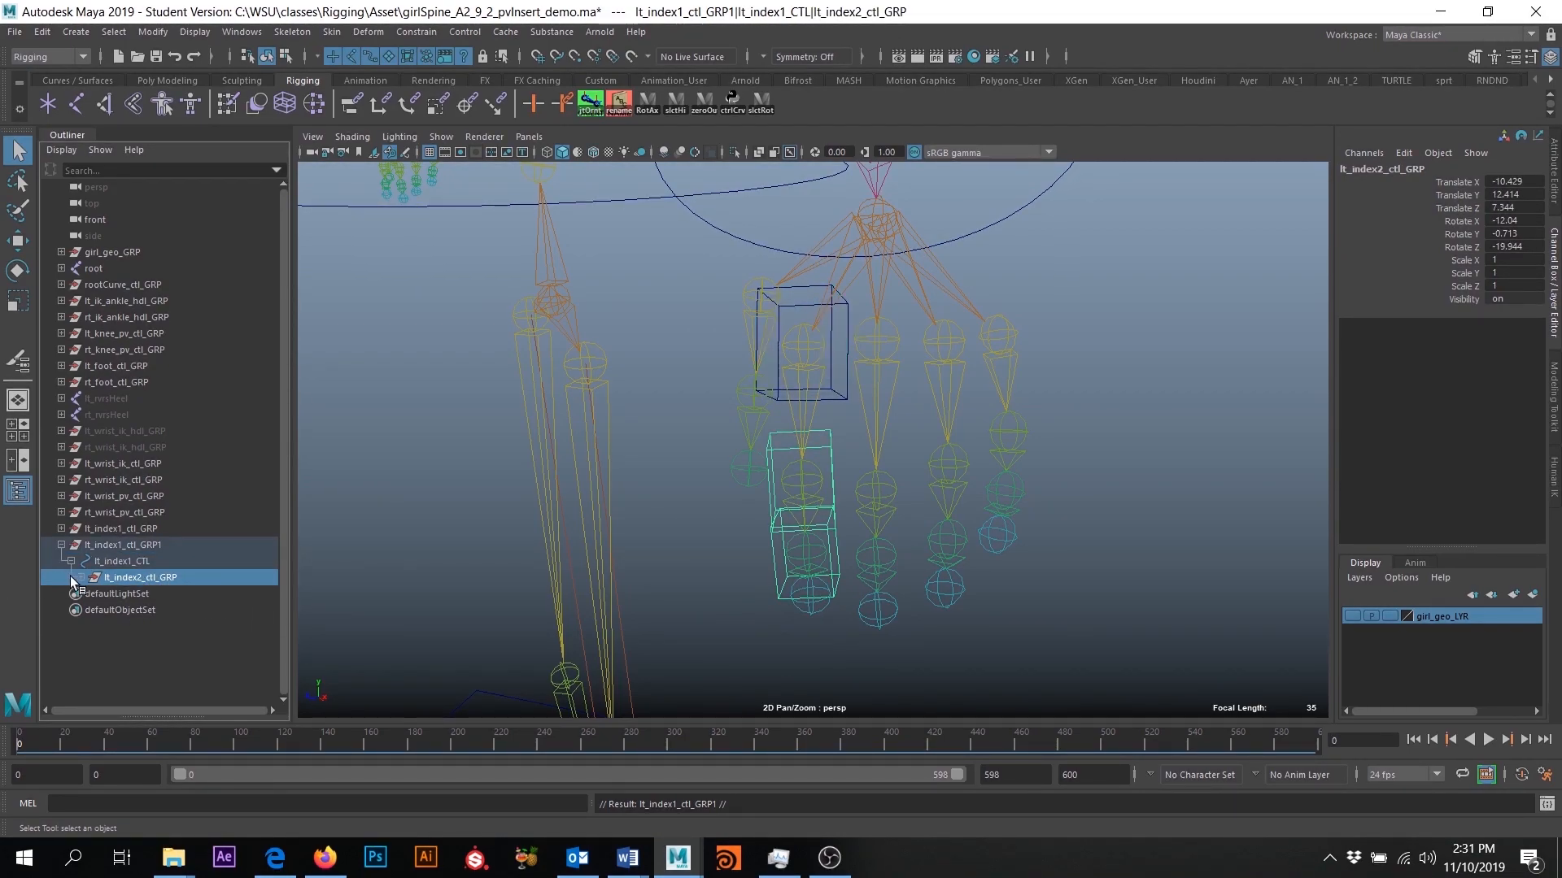
key(Delete)
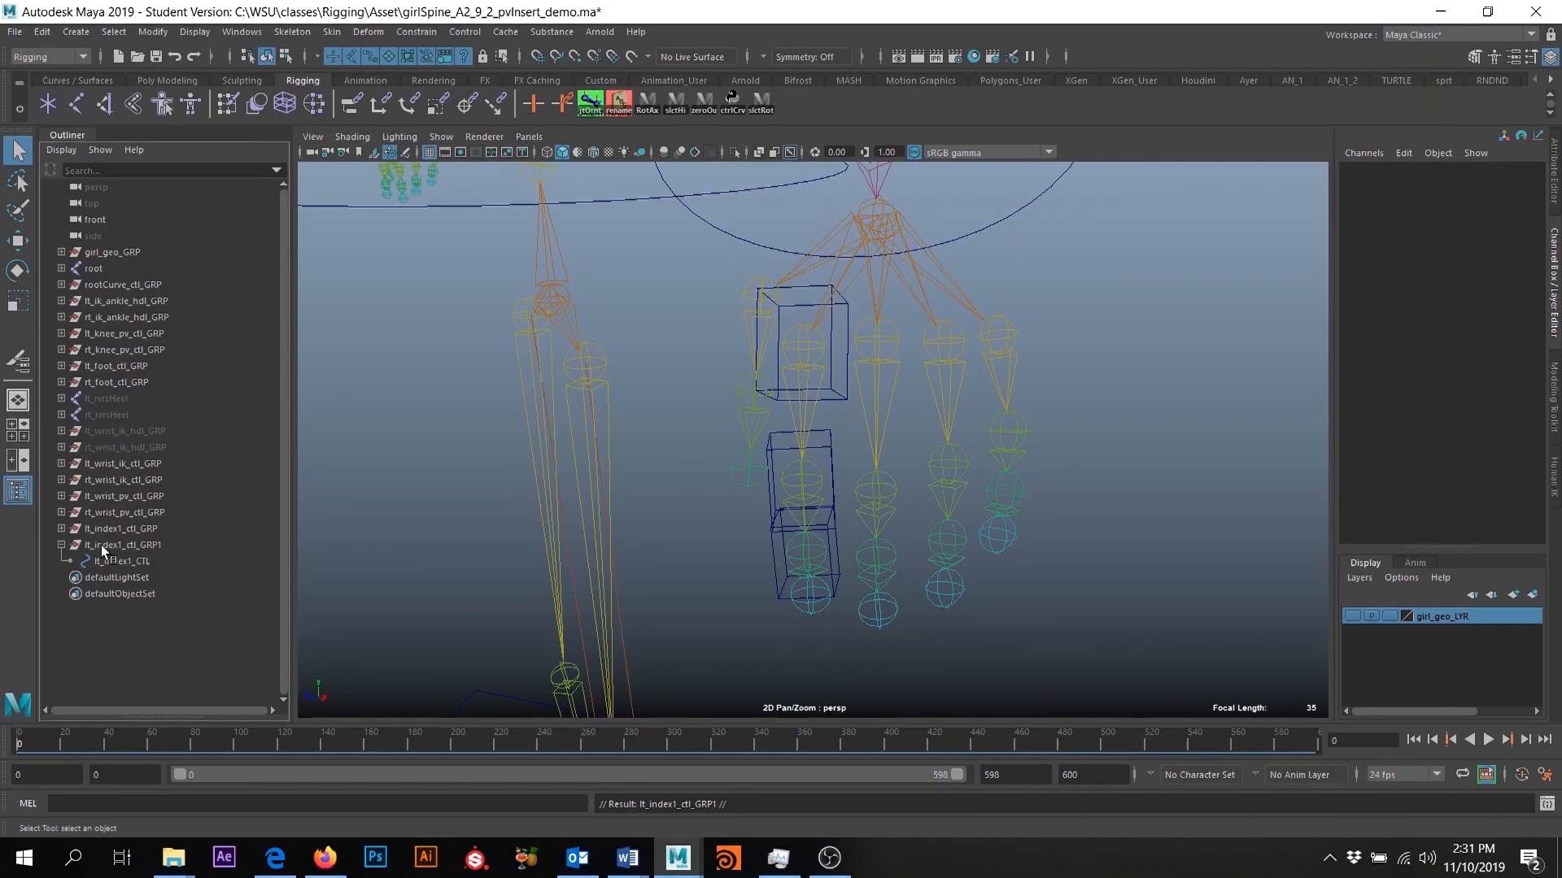
- Rename the duplicated lt_index1_ctl_GRP1 group to lt_middle1_ctl_GRP
click(106, 544)
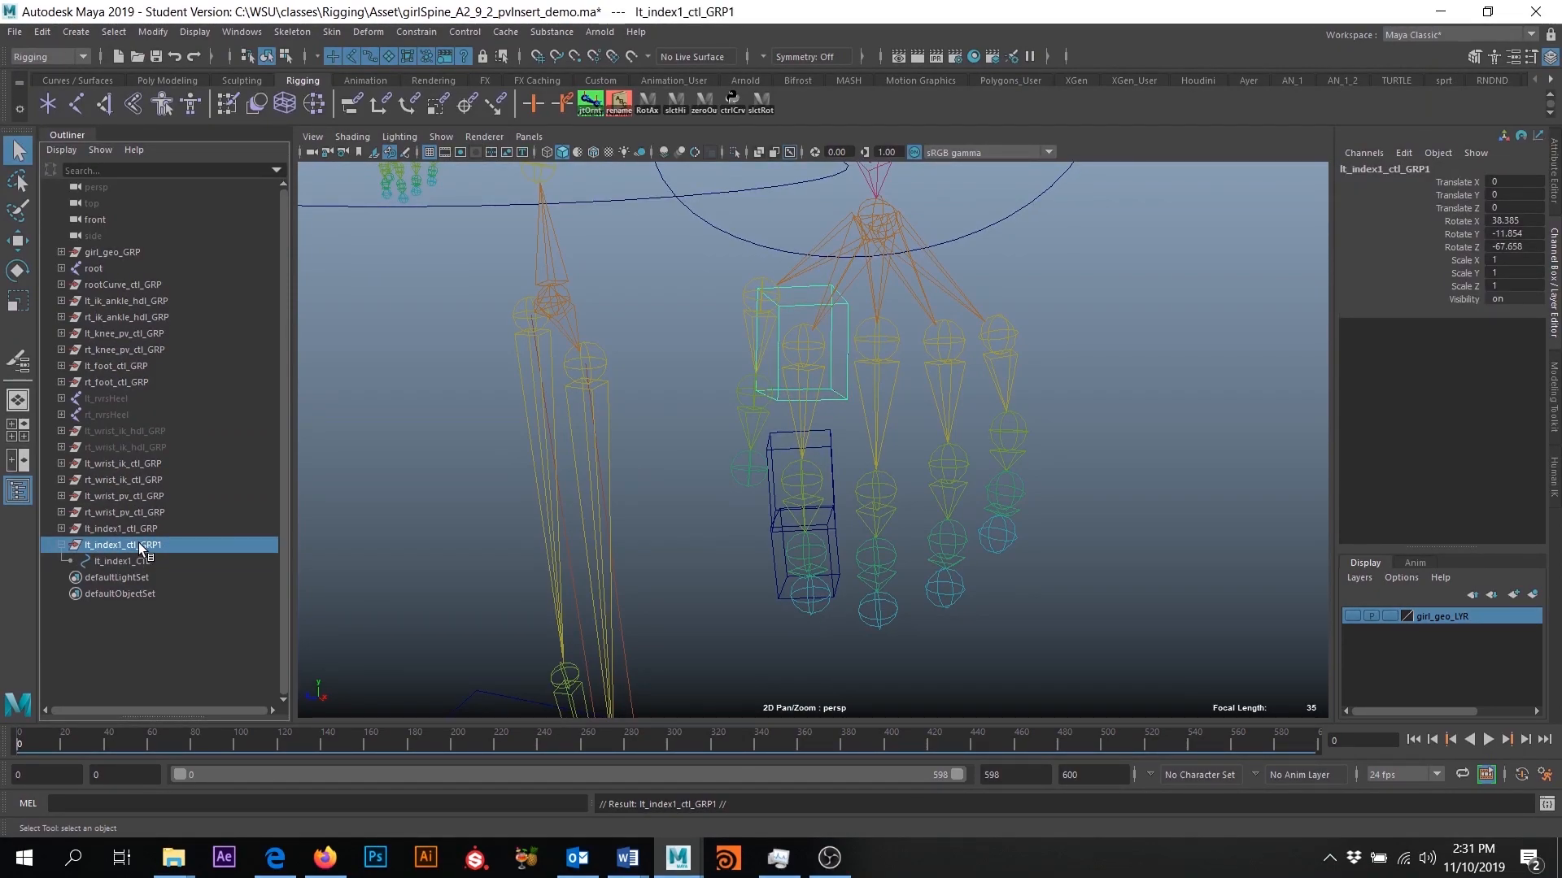
double_click(139, 543)
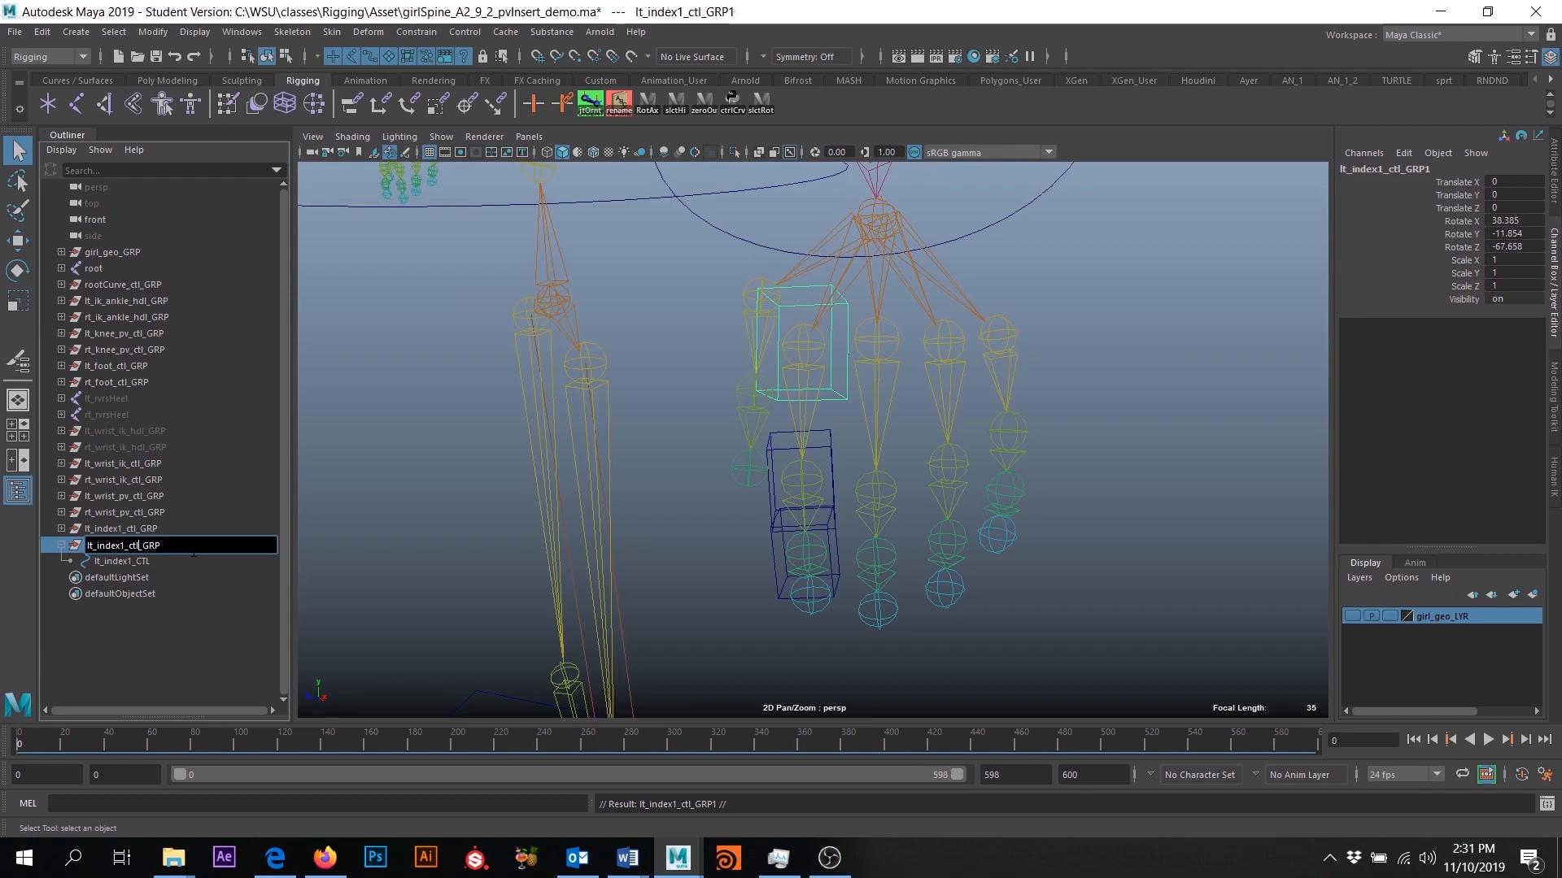
key(BackSpace)
key(BackSpace)
key(BackSpace)
key(BackSpace)
key(BackSpace)
text(mi)
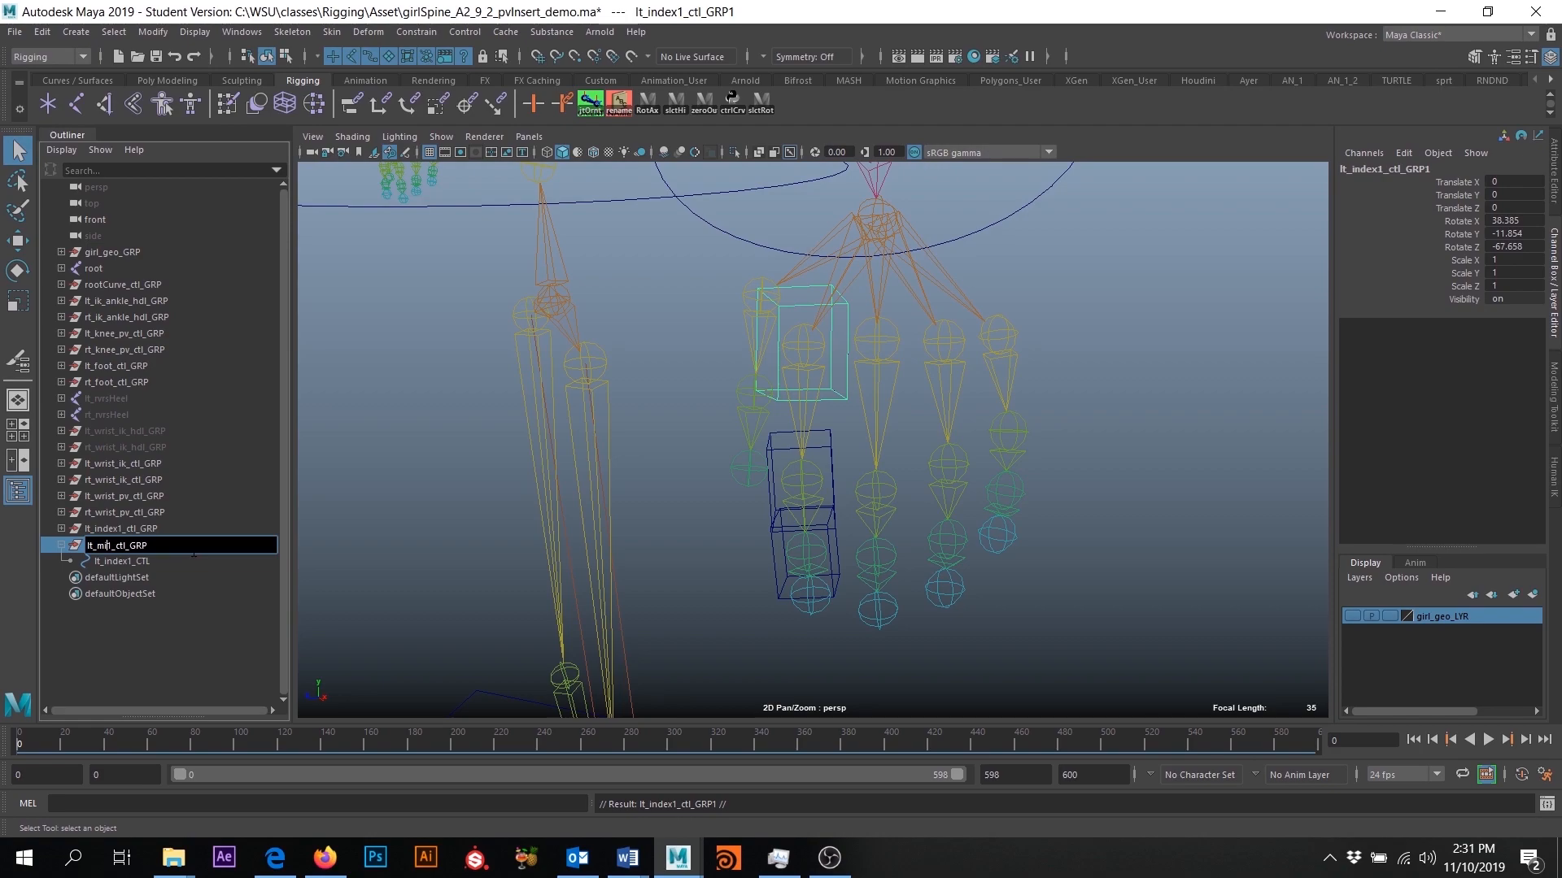
text(ddle)
key(Return)
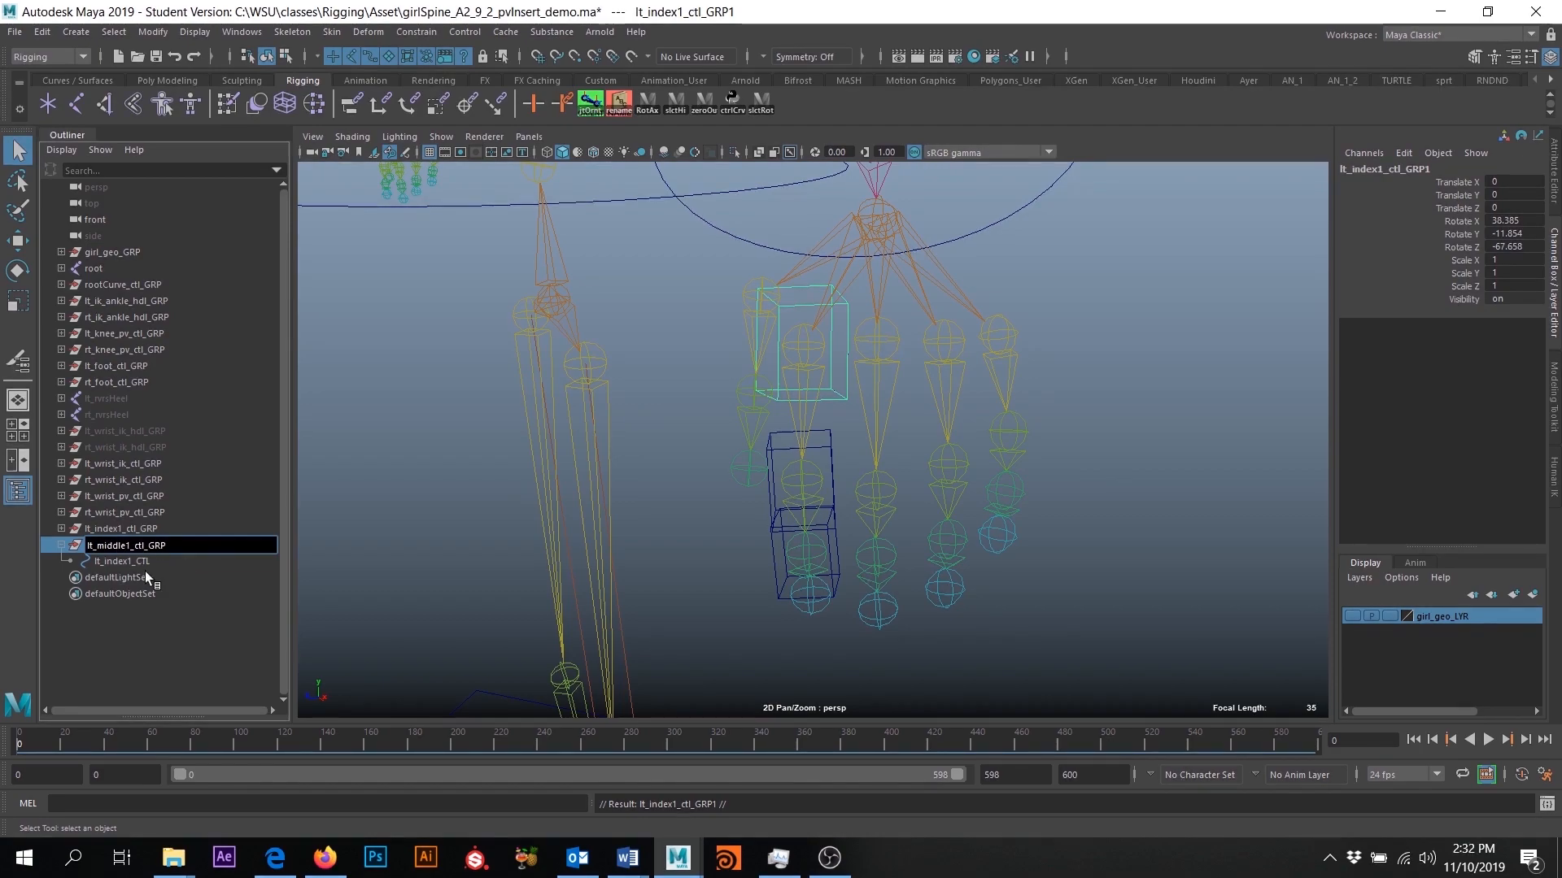
- Rename the control curve inside lt_middle1_ctl_GRP to lt_middle1_CTL
click(124, 562)
double_click(124, 564)
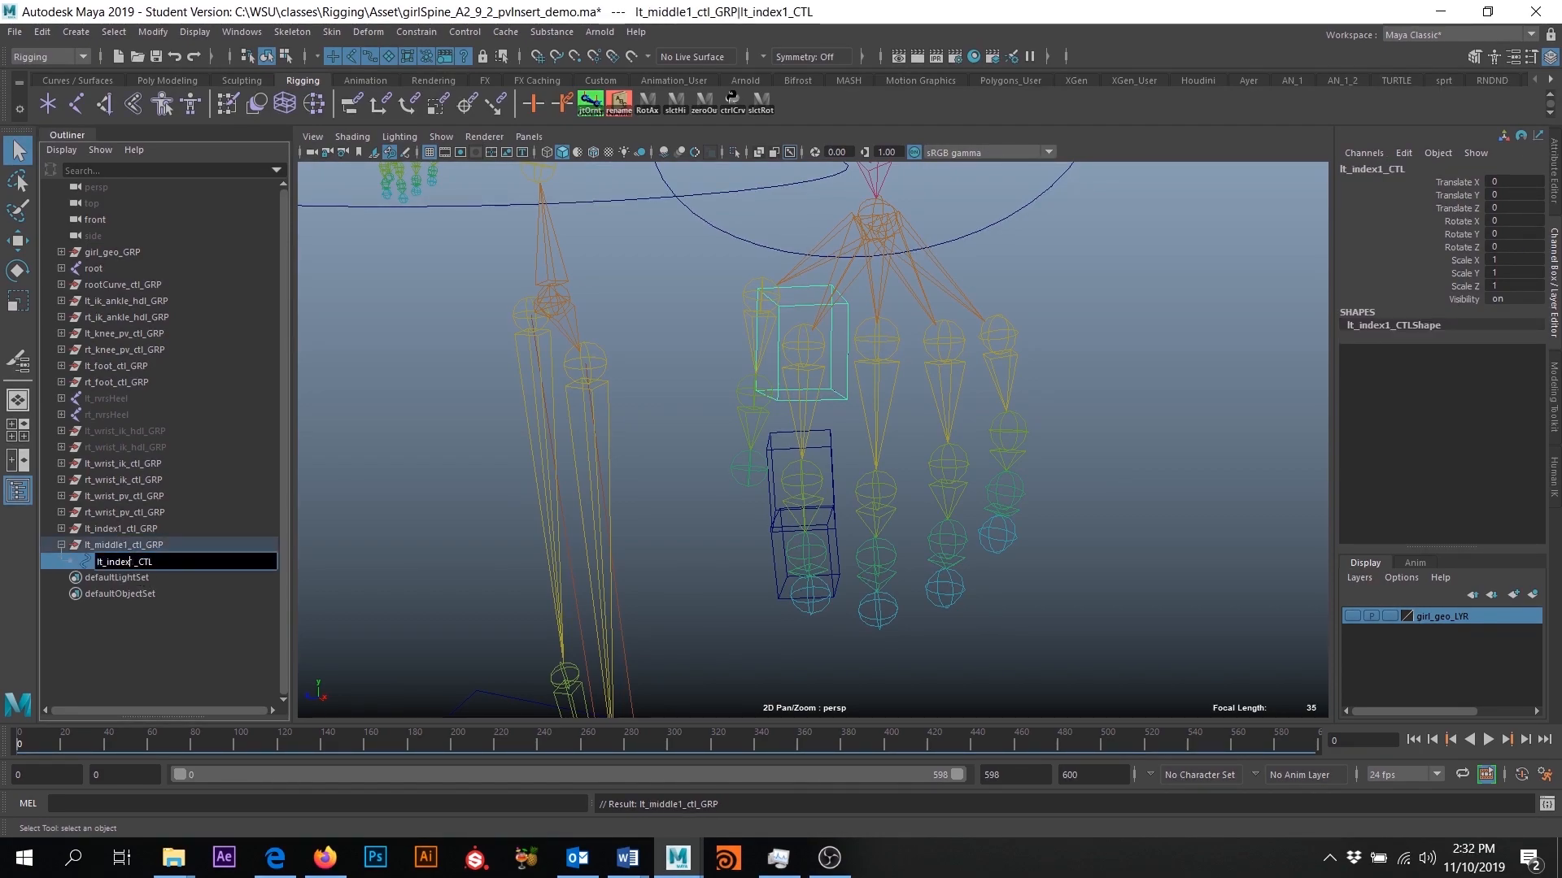
text(middl)
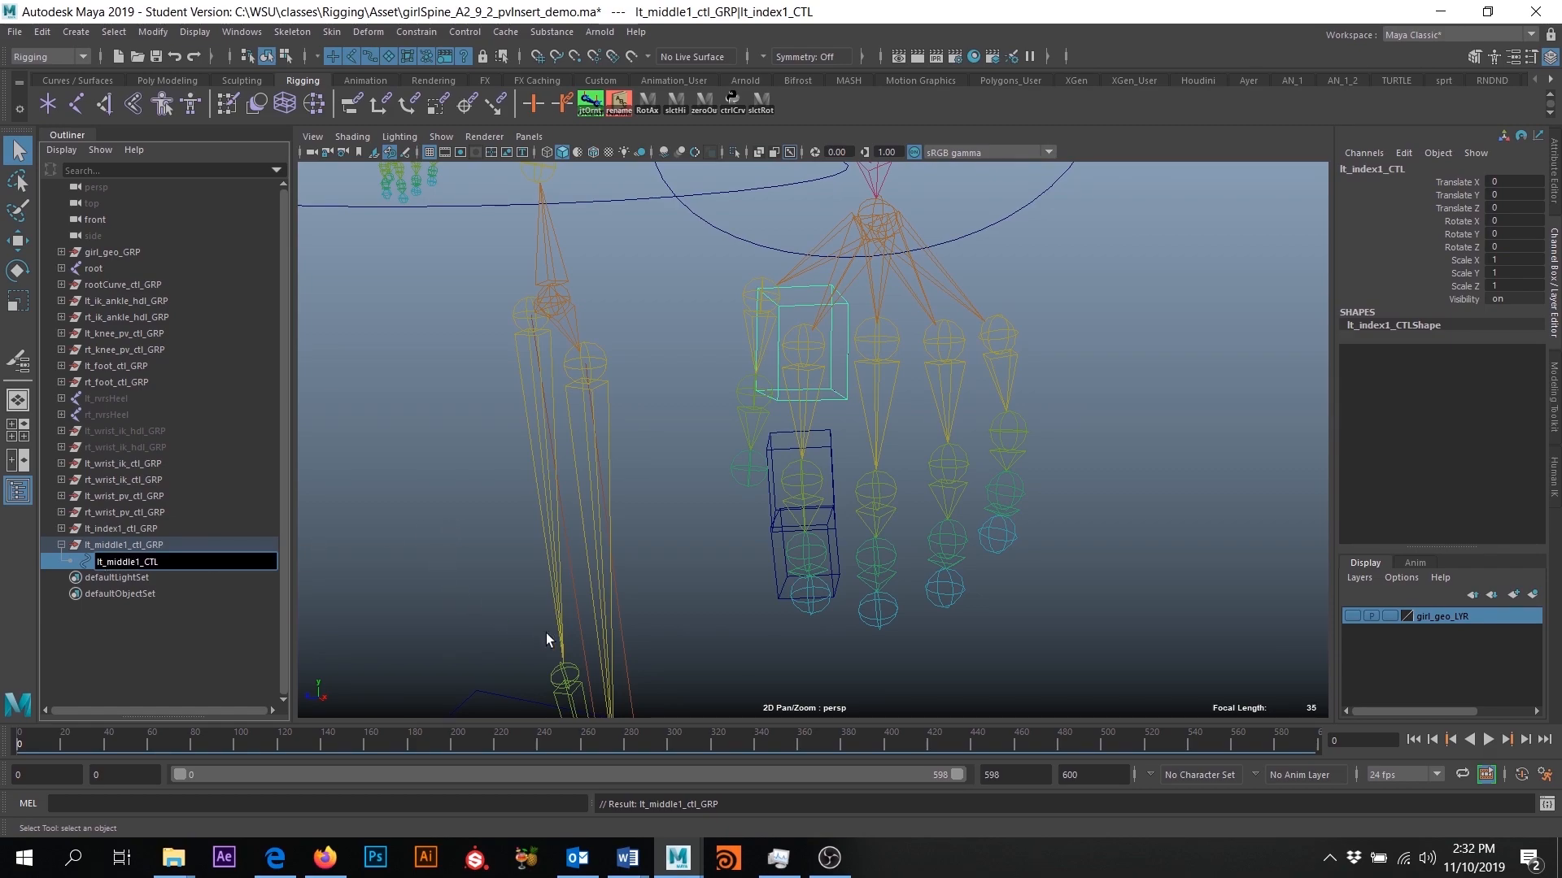
- Set Rotate X, Y and Z of lt_middle1_ctl_GRP to 0
click(135, 545)
mouse_move(812, 478)
alt+mouse_down()
mouse_move(868, 481)
mouse_move(823, 472)
alt+mouse_up()
alt+middle_drag(767, 356, 778, 407)
click(116, 544)
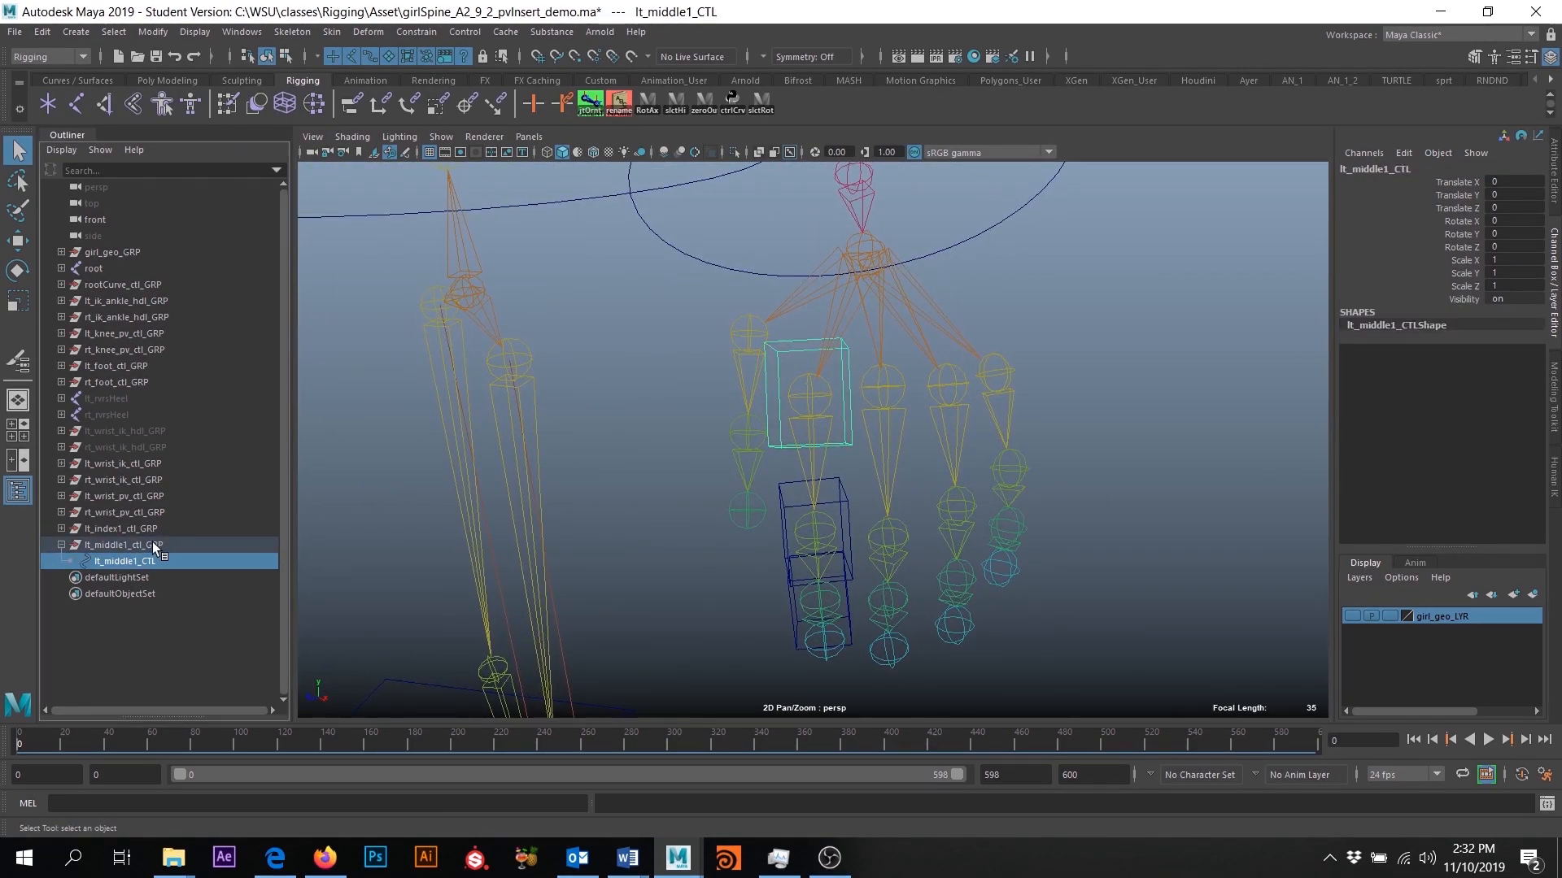
alt+drag(742, 498, 899, 486)
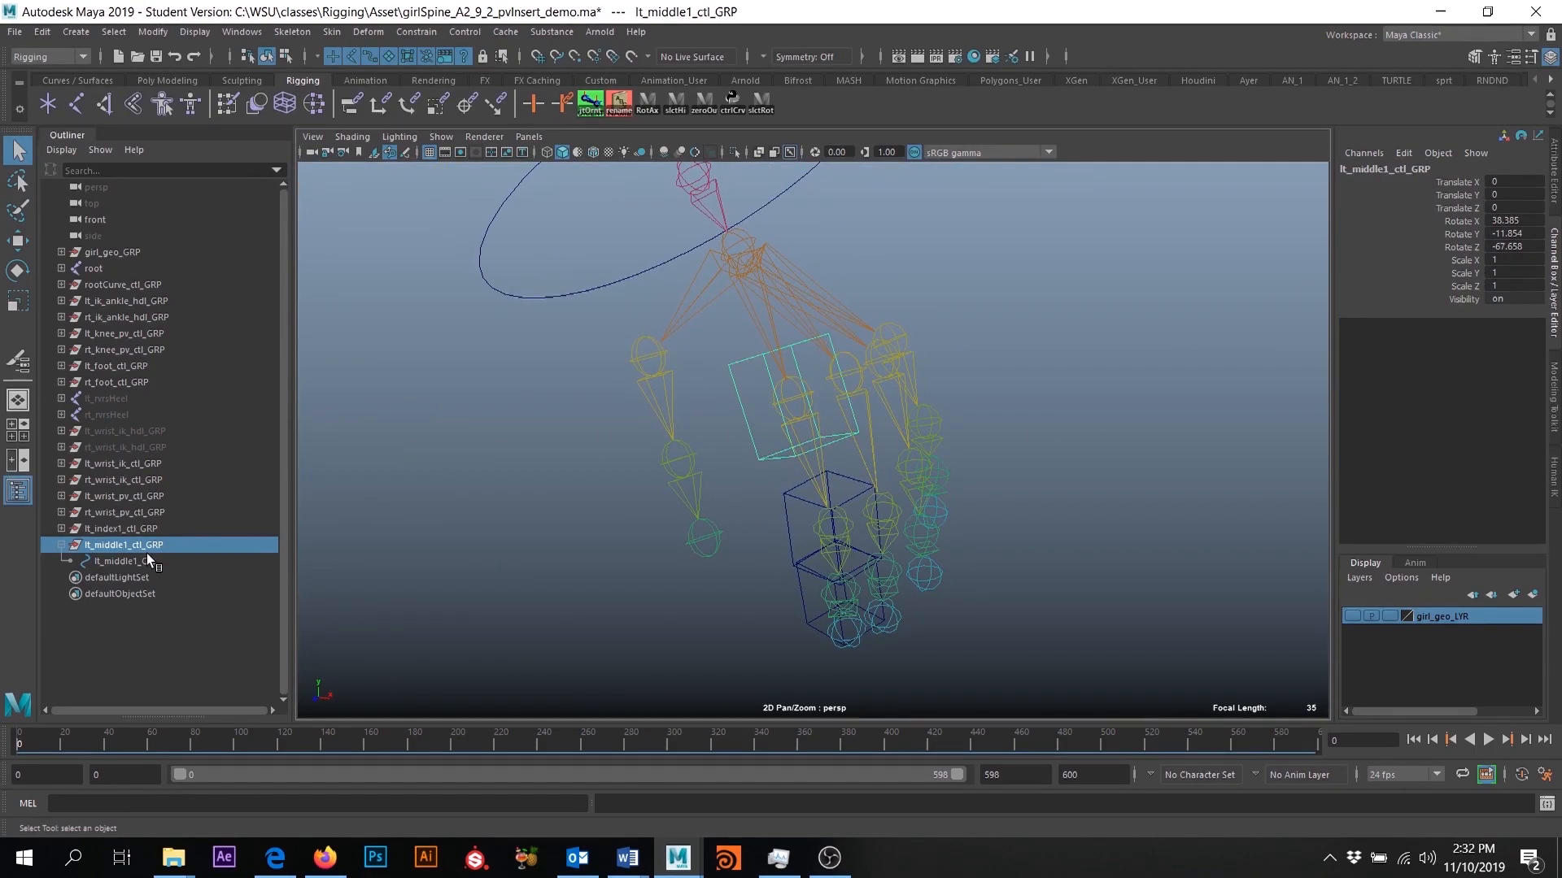
click(127, 560)
click(125, 547)
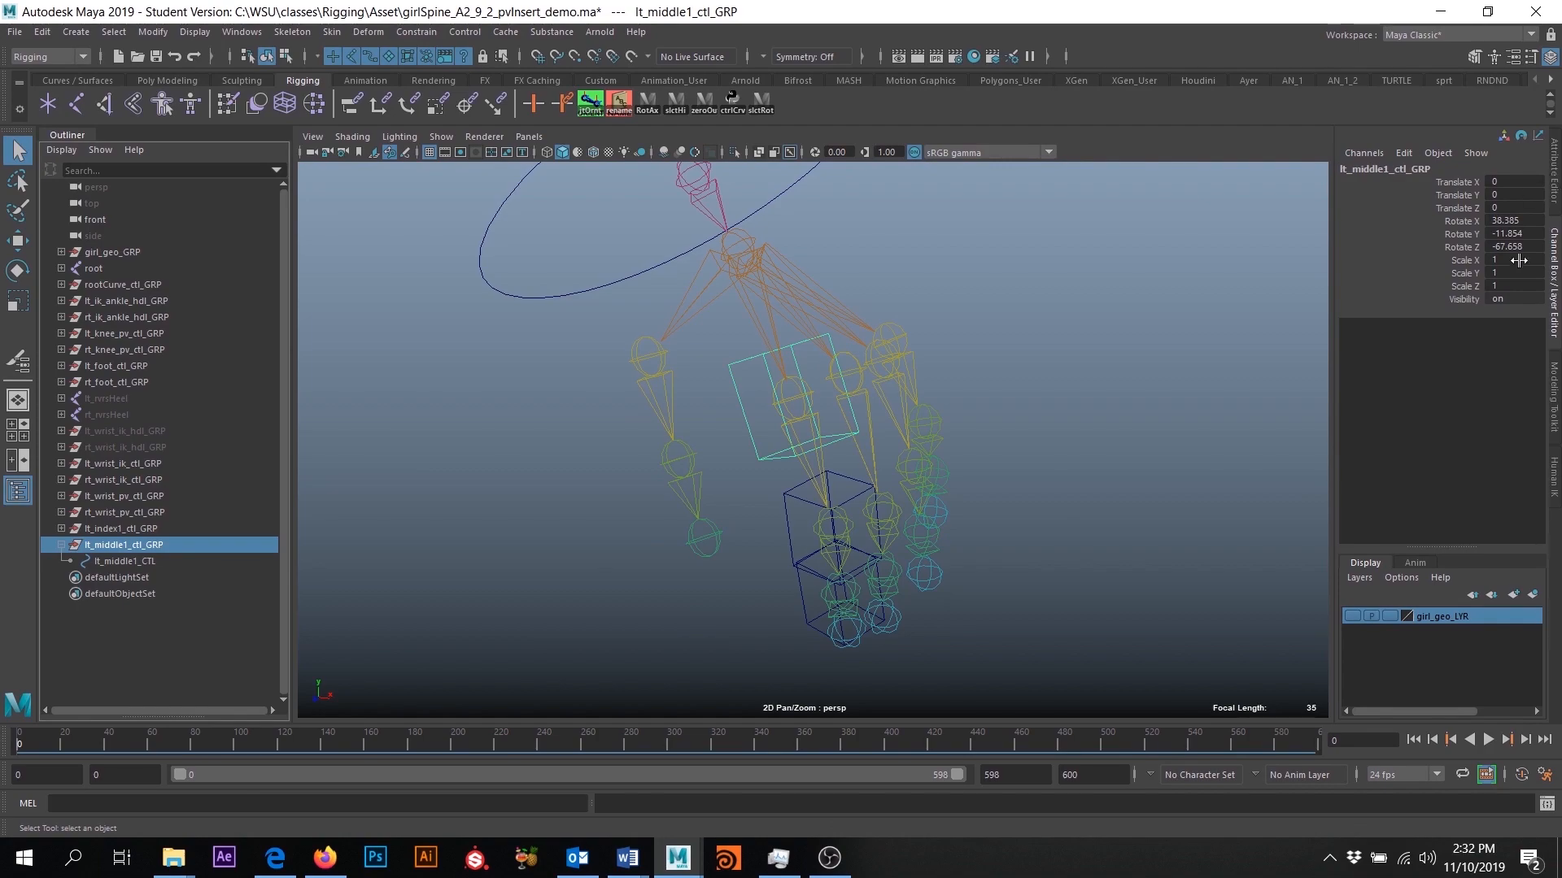
click(1511, 219)
drag(1511, 219, 1515, 248)
key(Return)
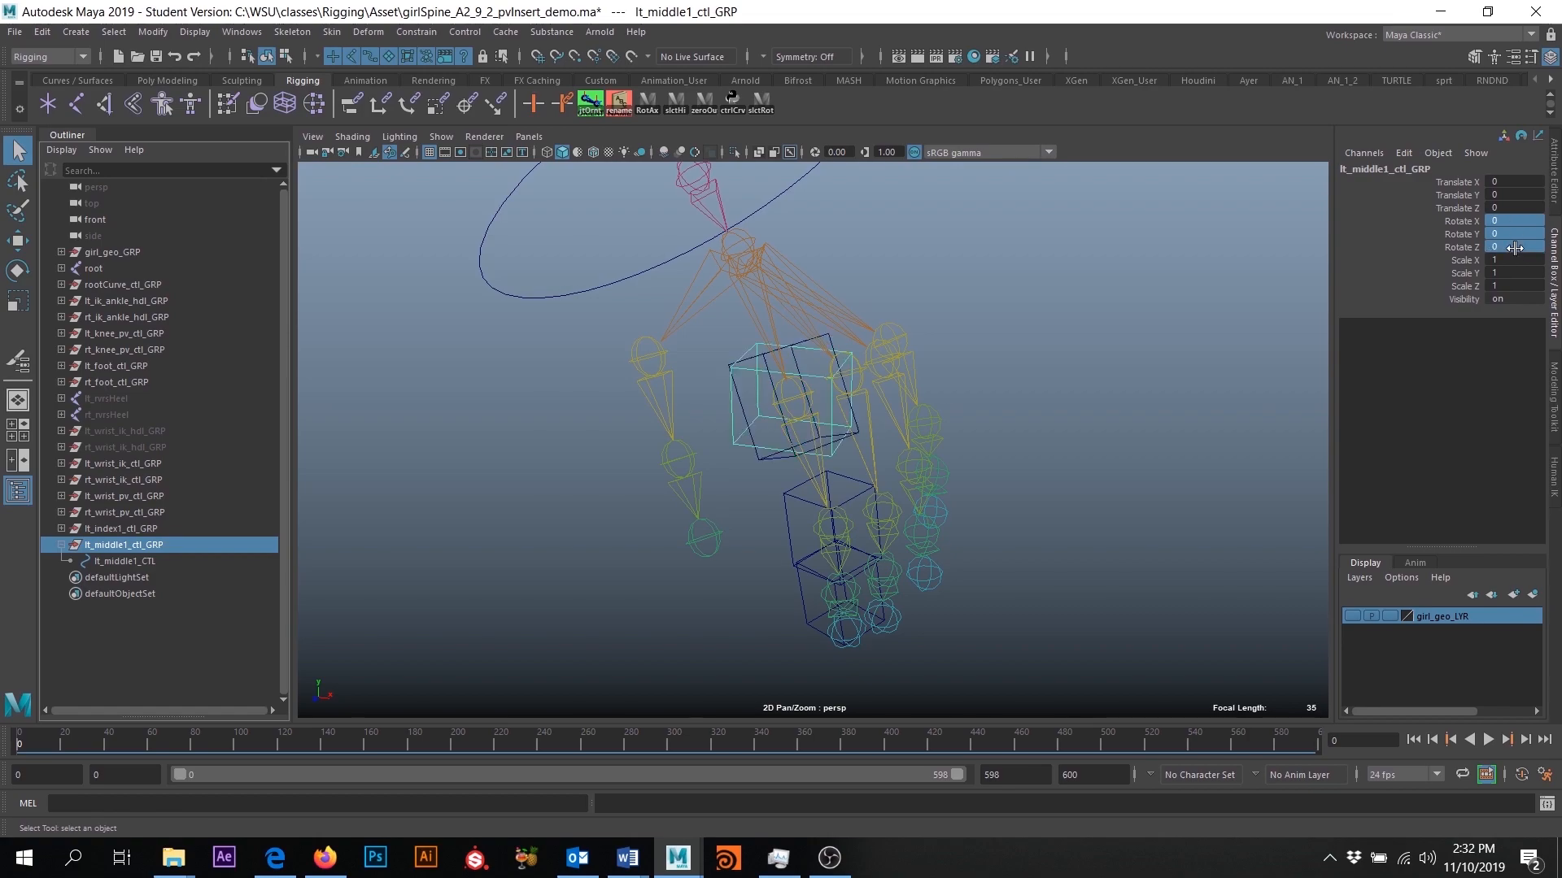
- Move lt_middle1_ctl_GRP onto the first joint of the left middle finger with point snapping
alt+drag(1124, 431, 1039, 526)
key(w)
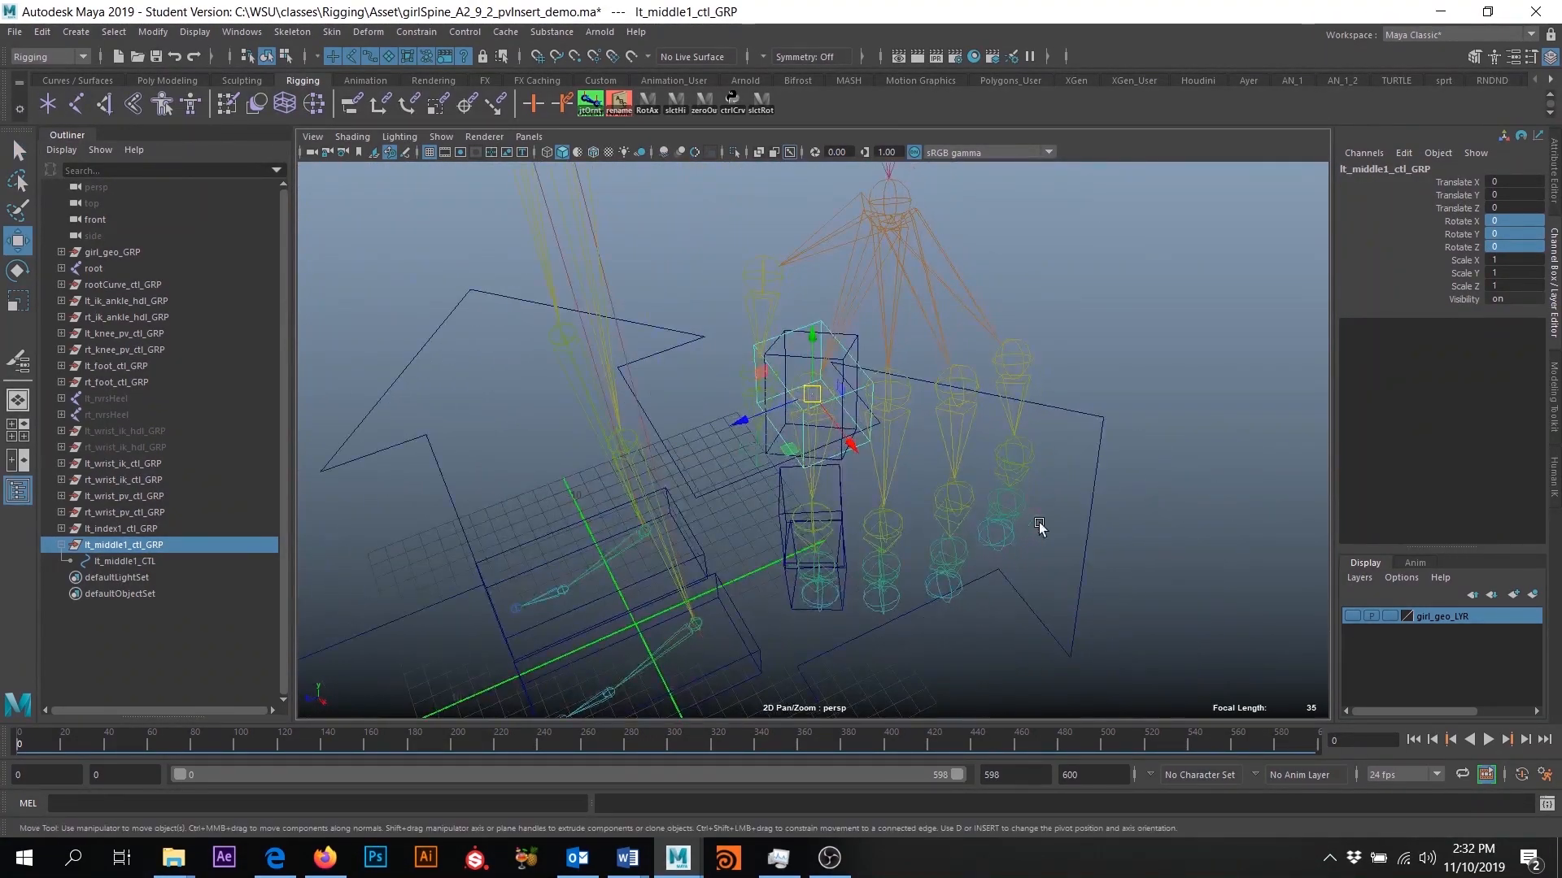
key(v)
drag(808, 395, 938, 400)
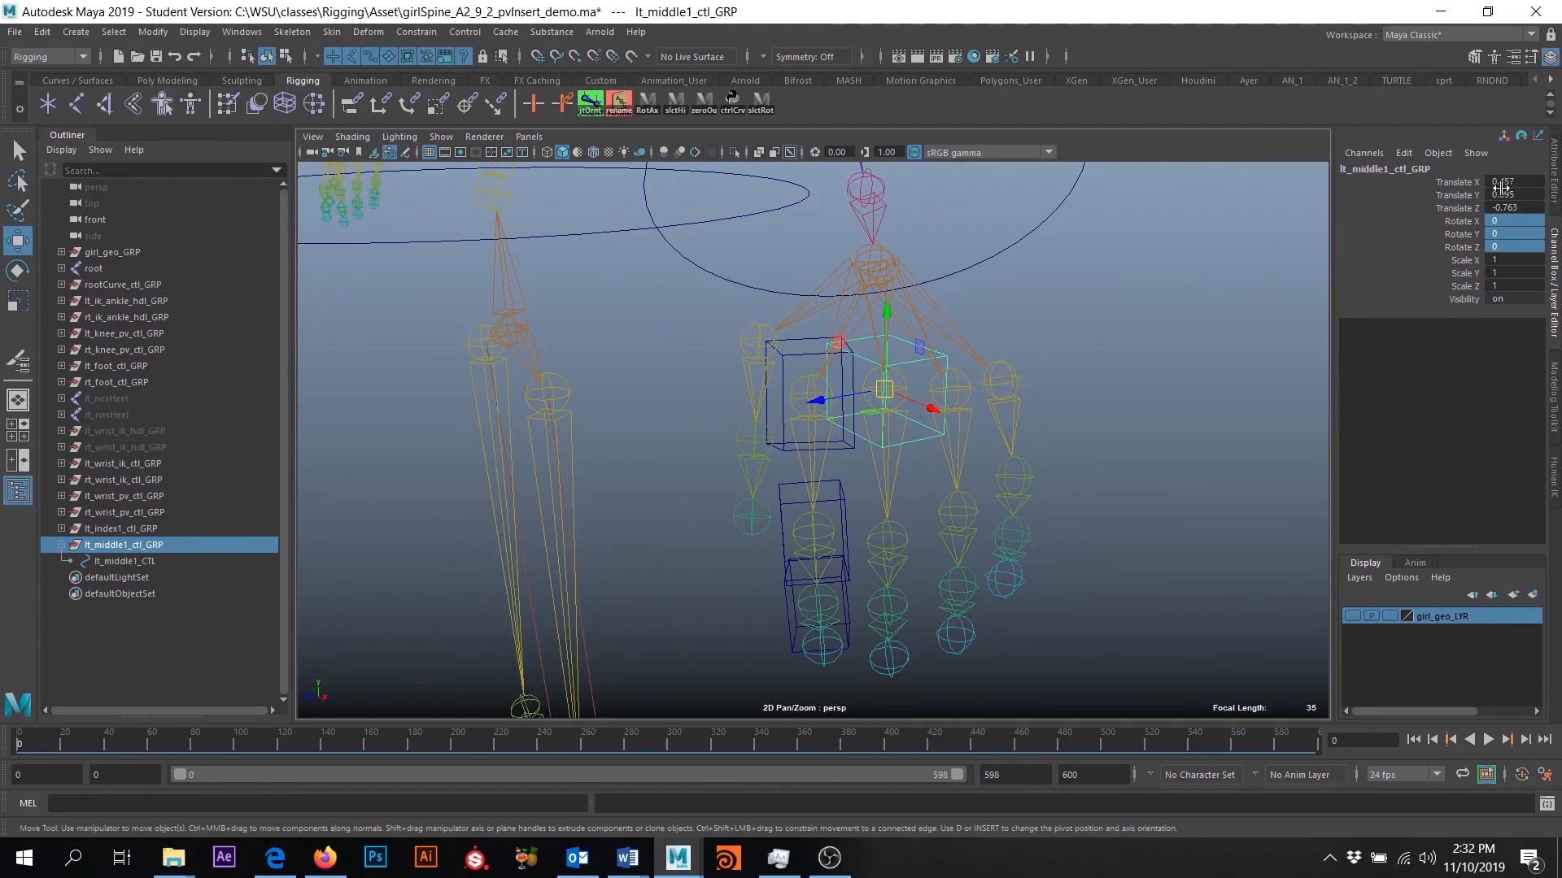
- Freeze the transformations of lt_middle1_ctl_GRP
click(153, 31)
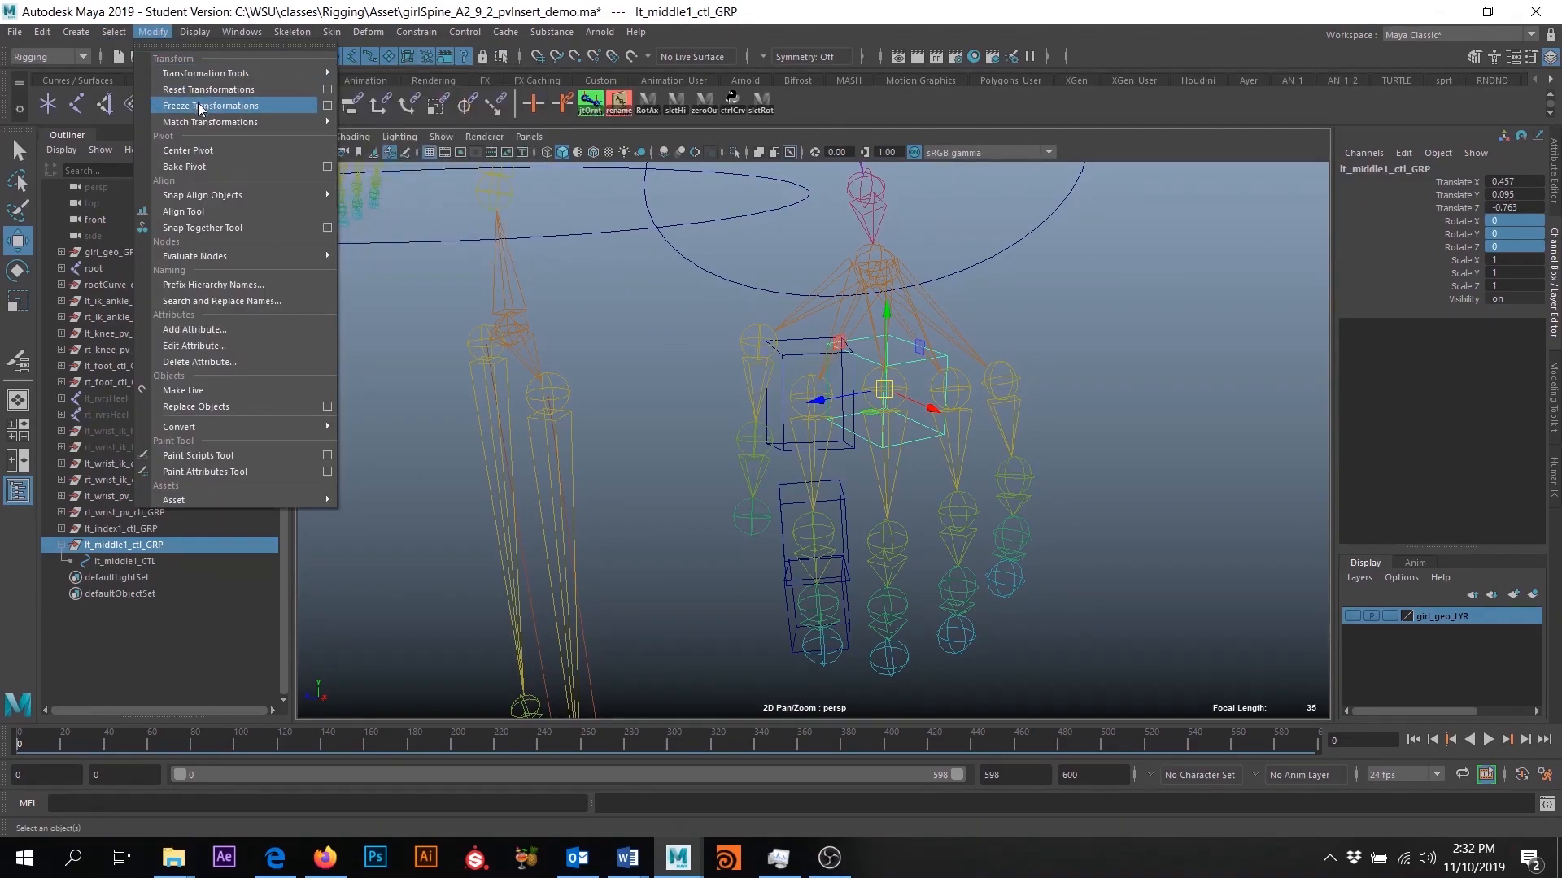
click(199, 108)
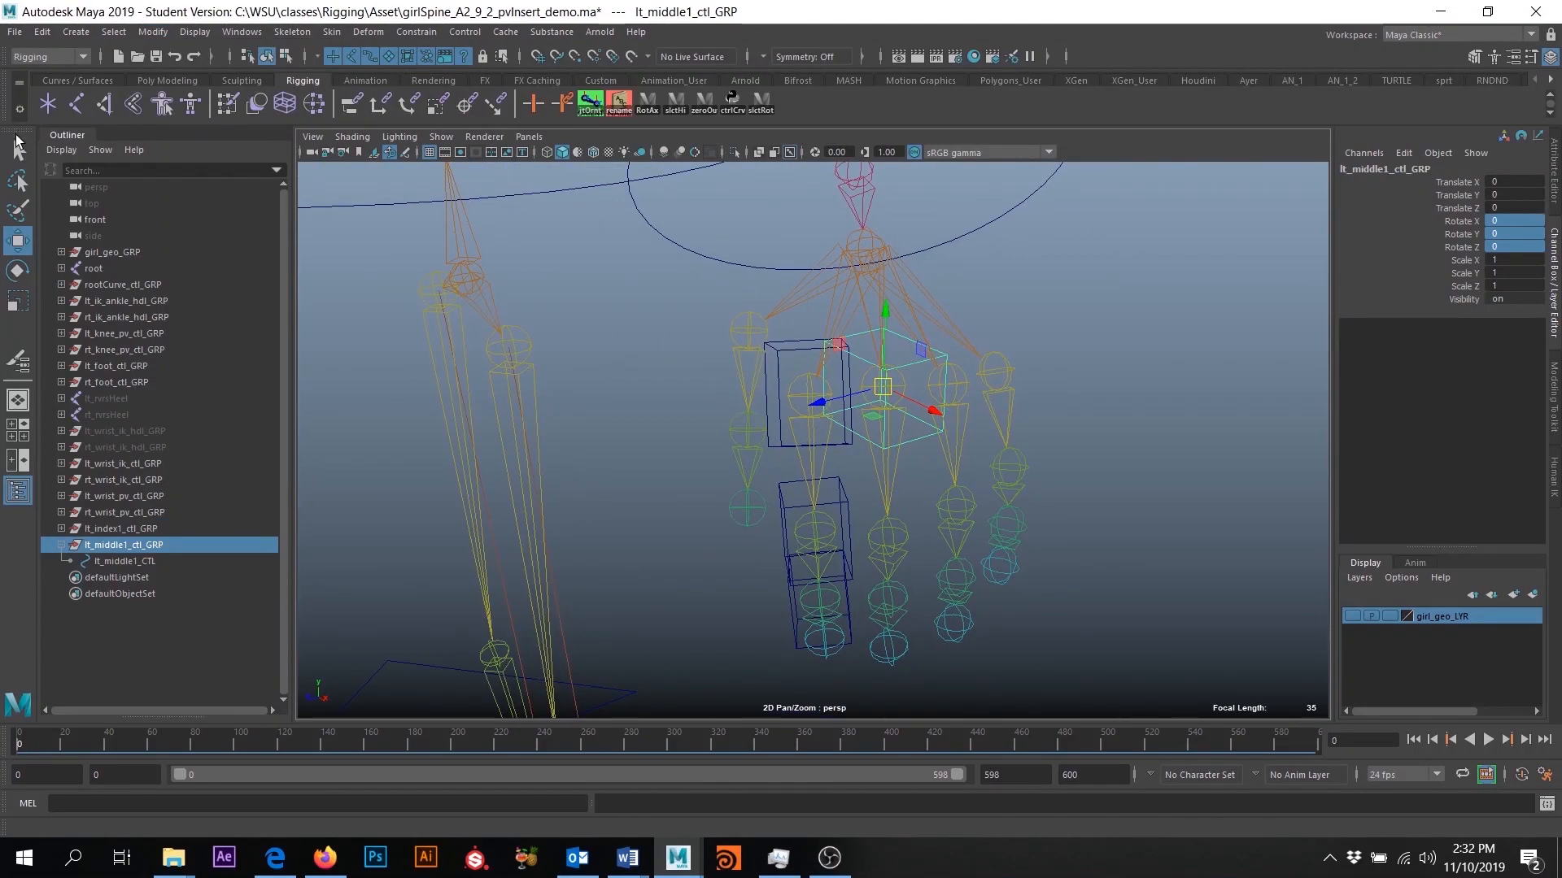
click(18, 151)
- Select the lt_middle1 joint followed by lt_middle1_ctl_GRP and open the Orient constraint options
scroll(976, 569, up, 5)
scroll(932, 542, up, 2)
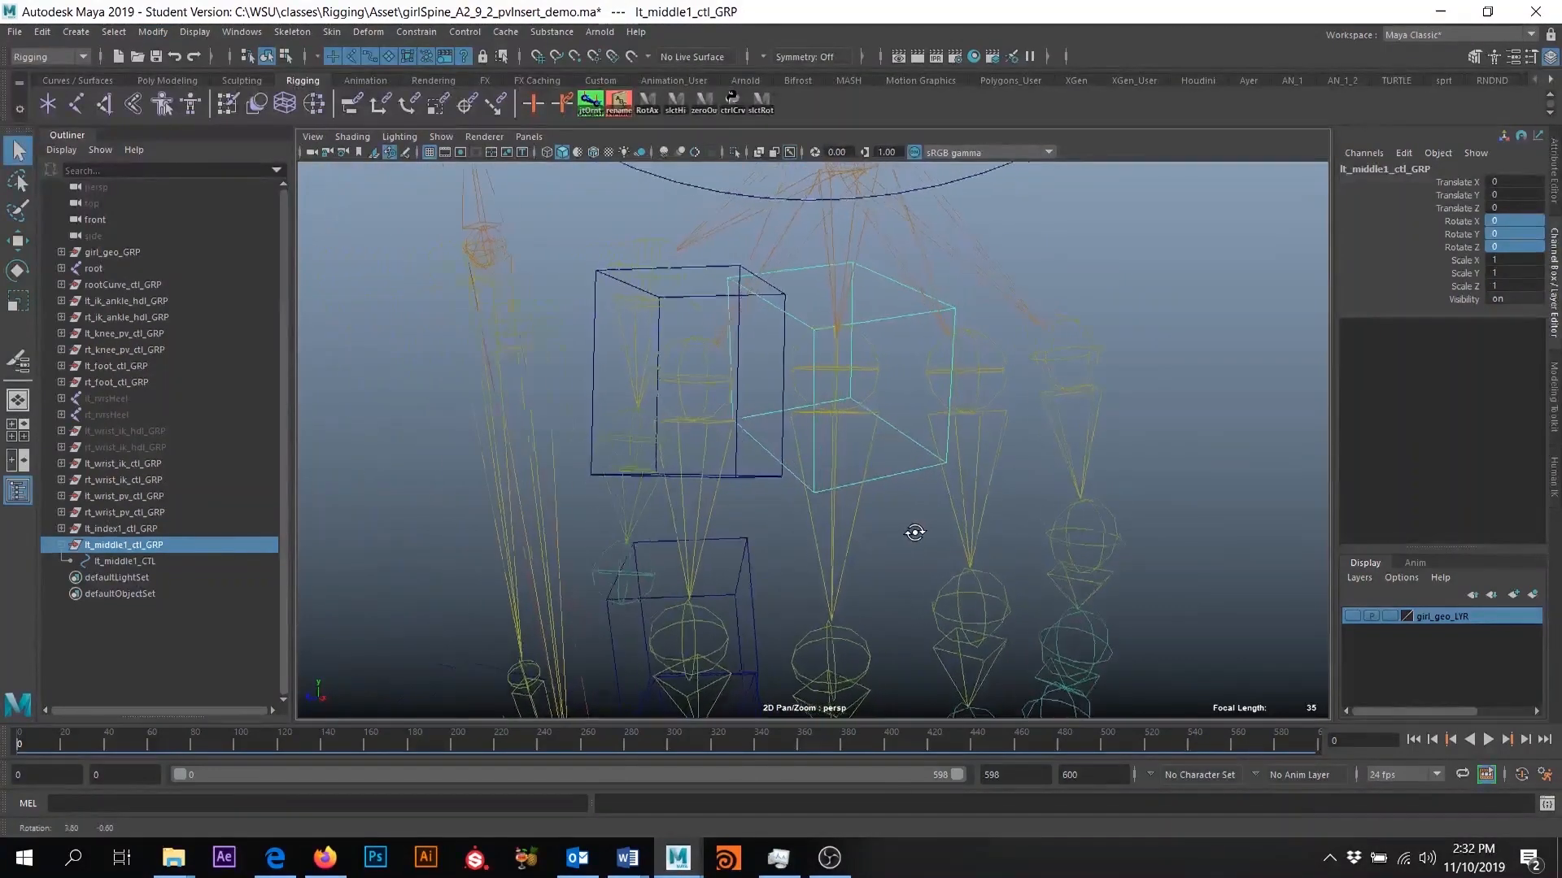
click(842, 370)
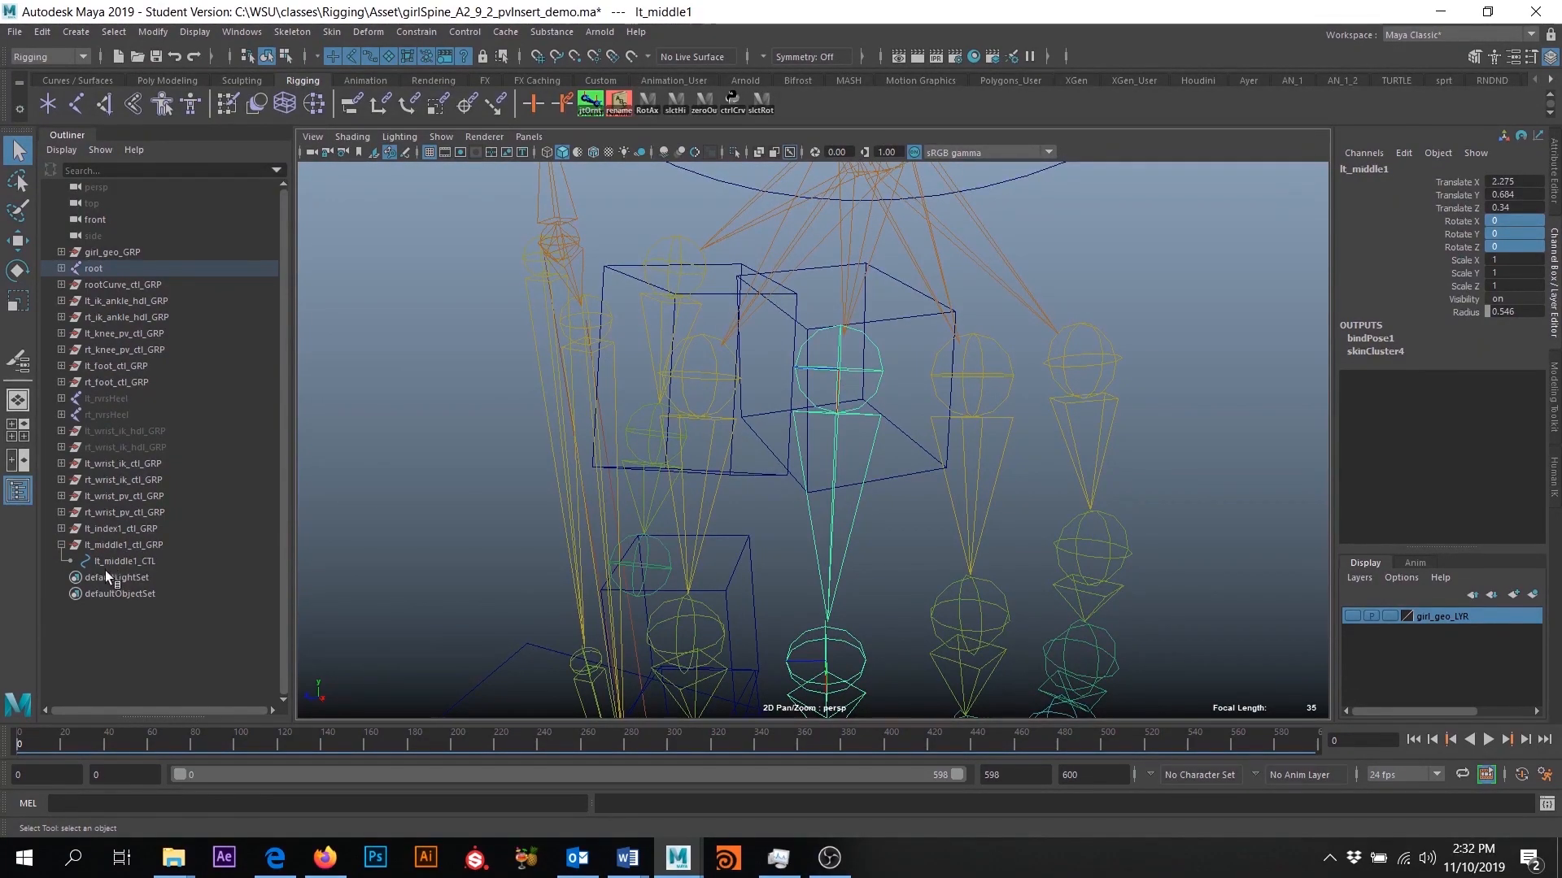
middle_drag(128, 559, 150, 544)
ctrl+click(120, 545)
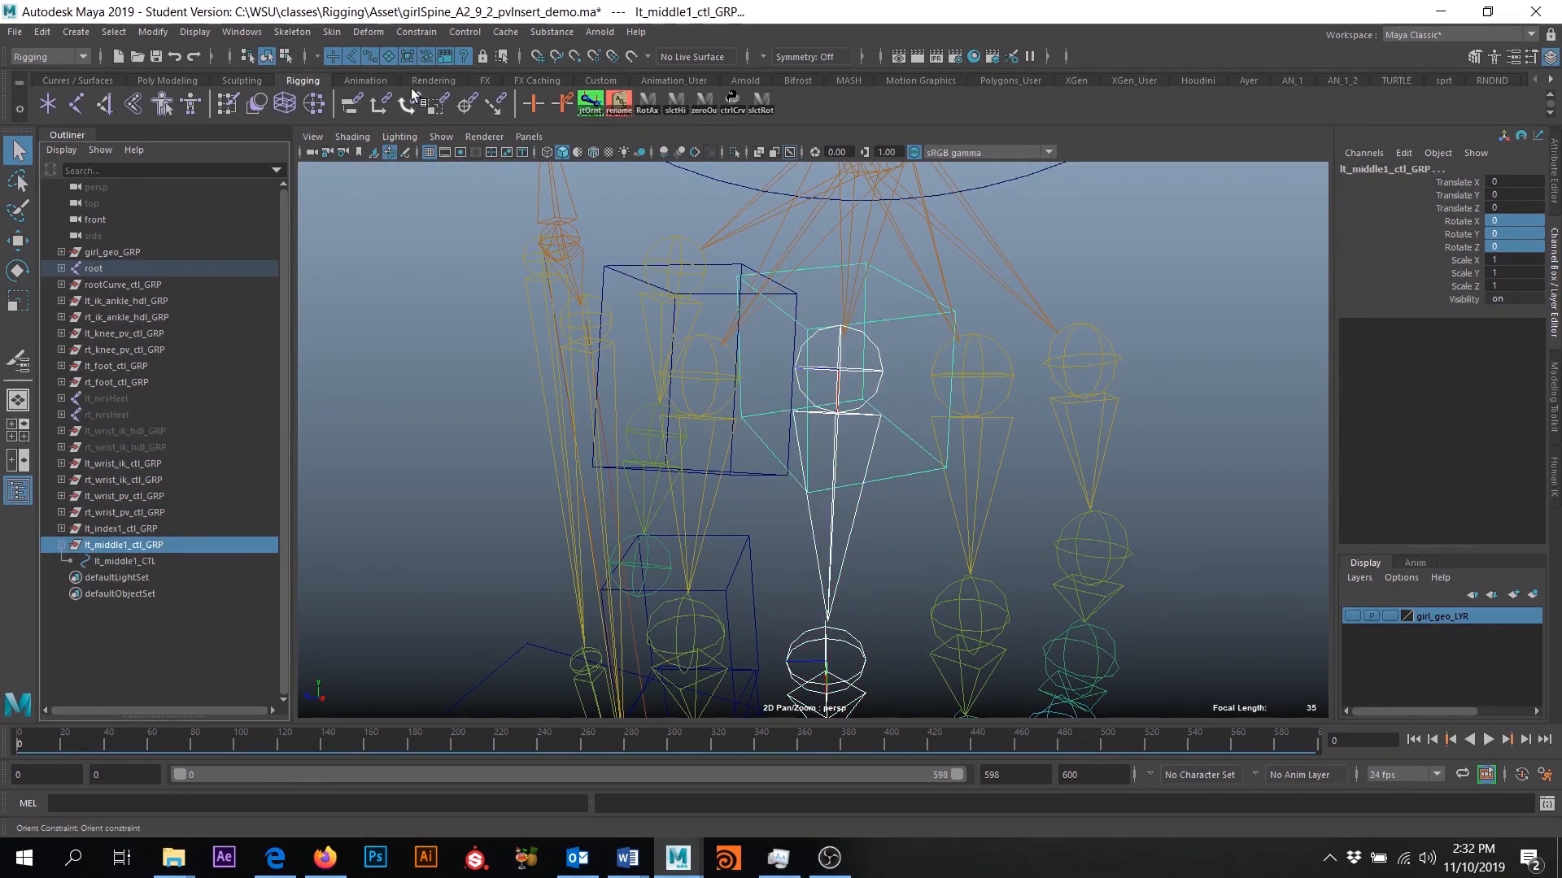
click(412, 33)
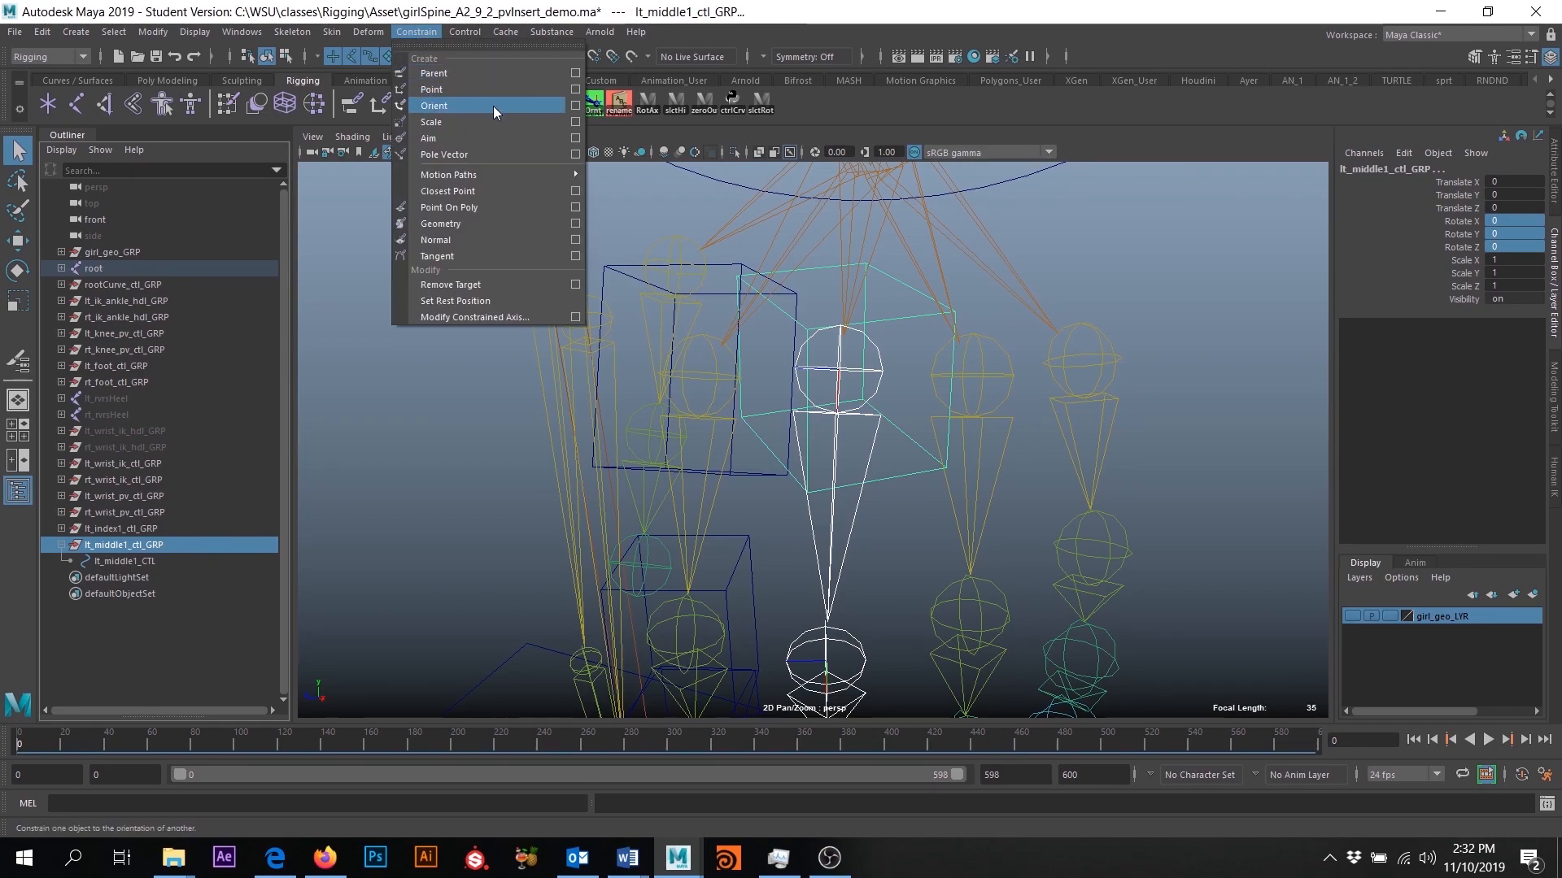
click(575, 106)
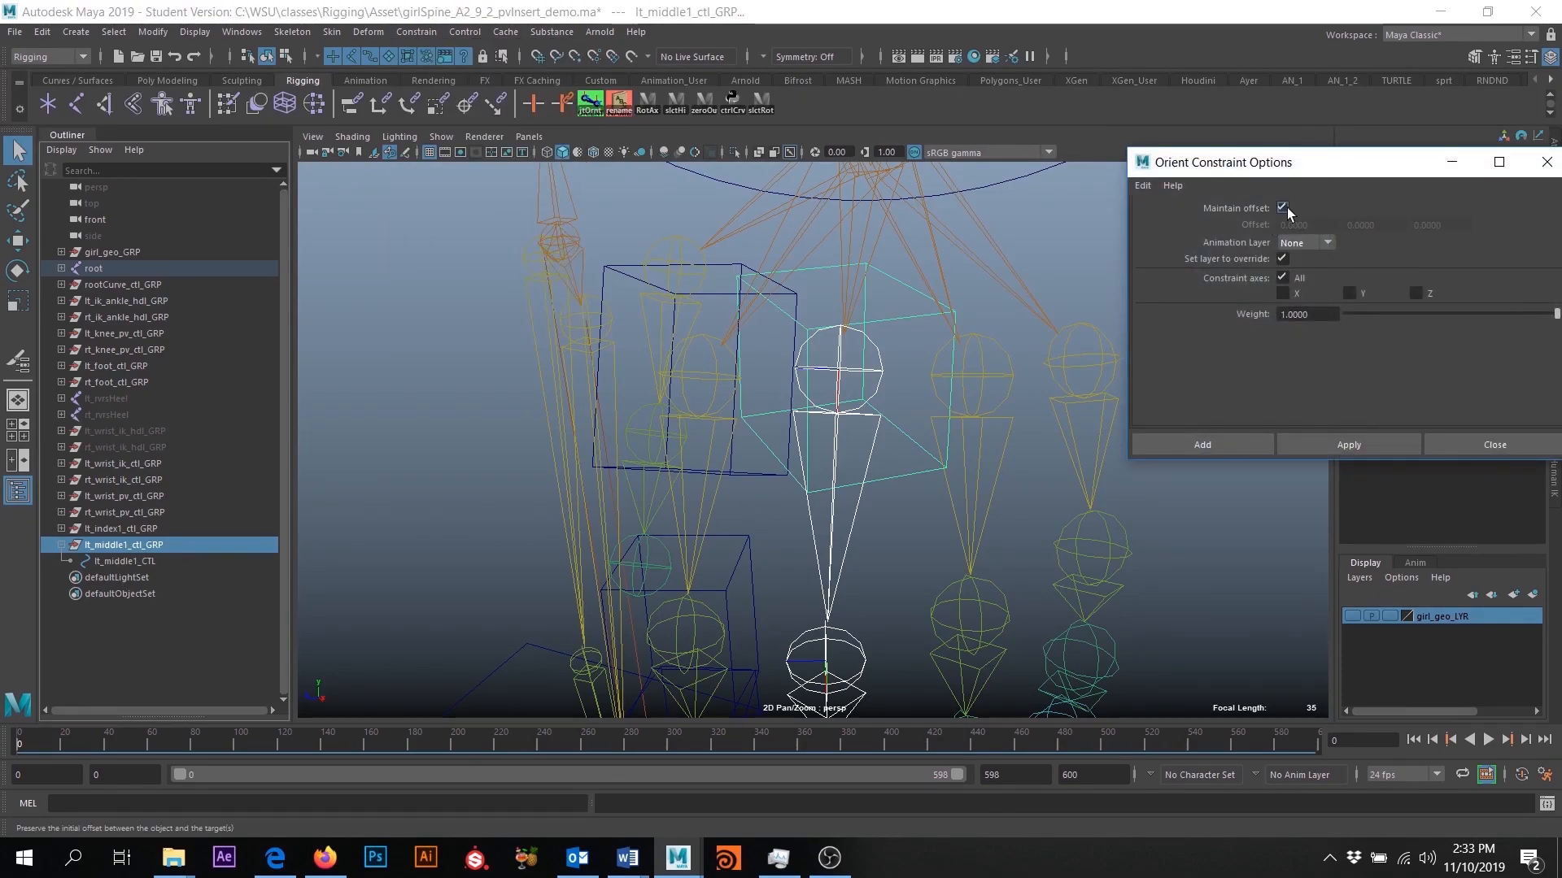
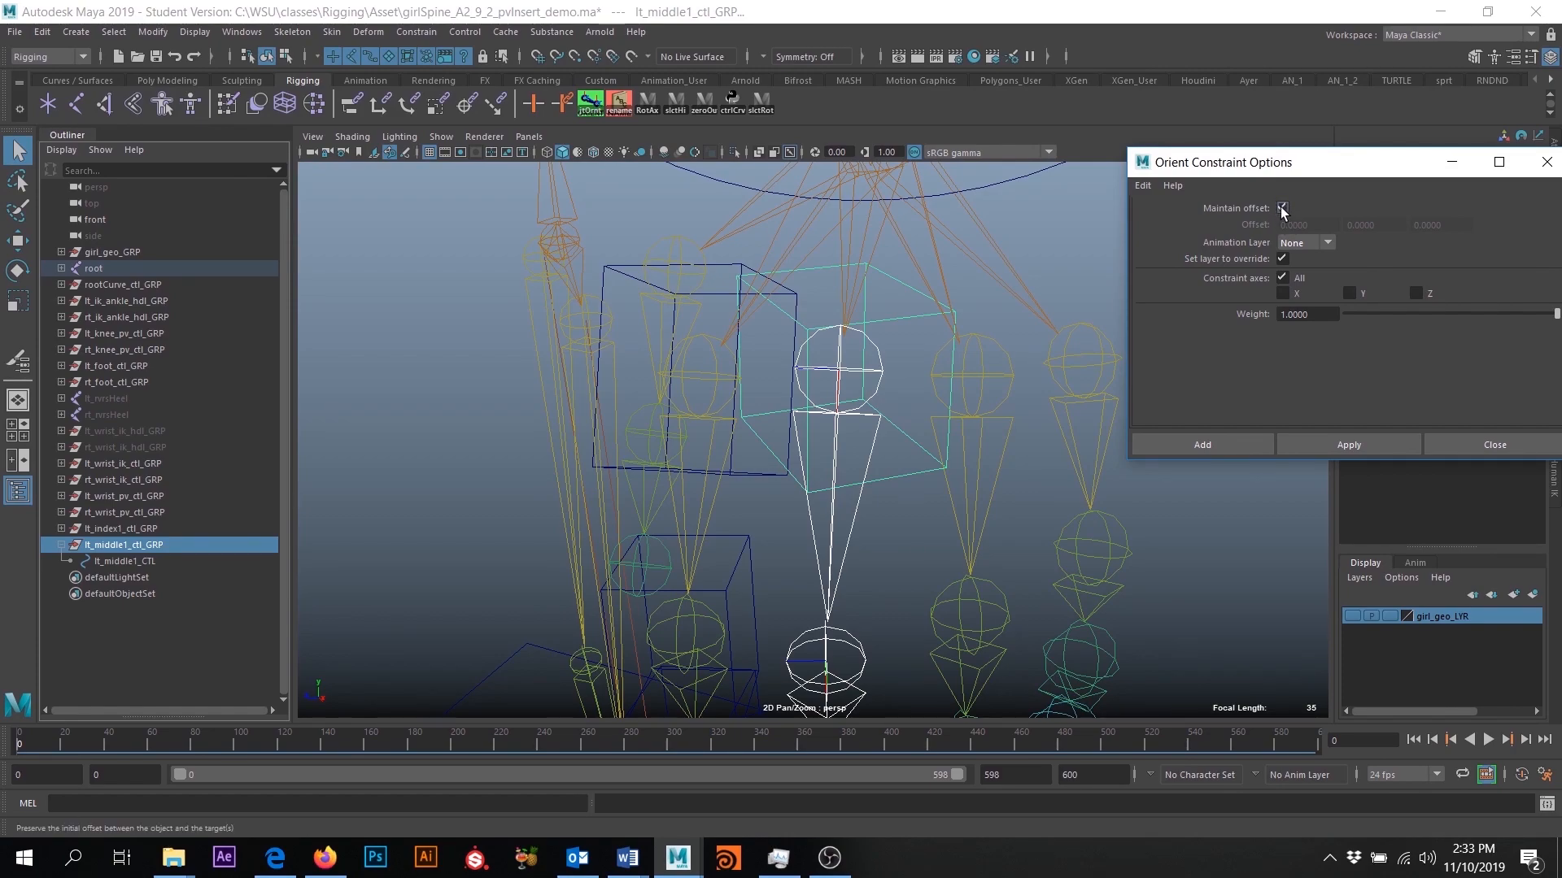
- Orient-constrain lt_middle1_ctl_GRP to the joint with Maintain Offset off, and delete the resulting constraint node
click(1283, 208)
drag(1288, 174, 1222, 113)
click(1165, 384)
alt+drag(906, 428, 882, 476)
click(163, 577)
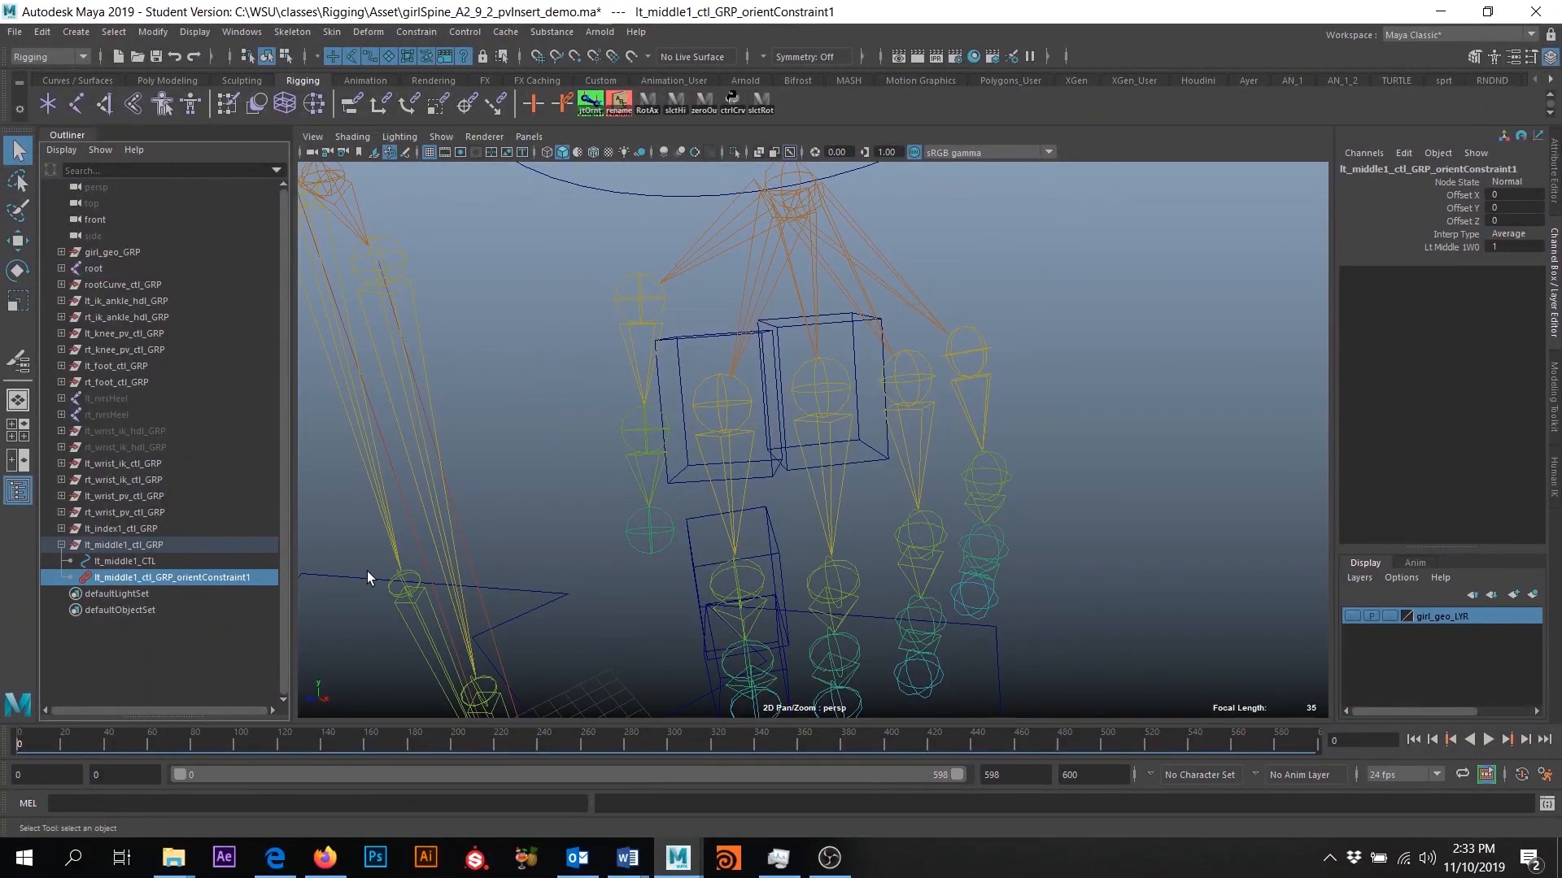
key(Delete)
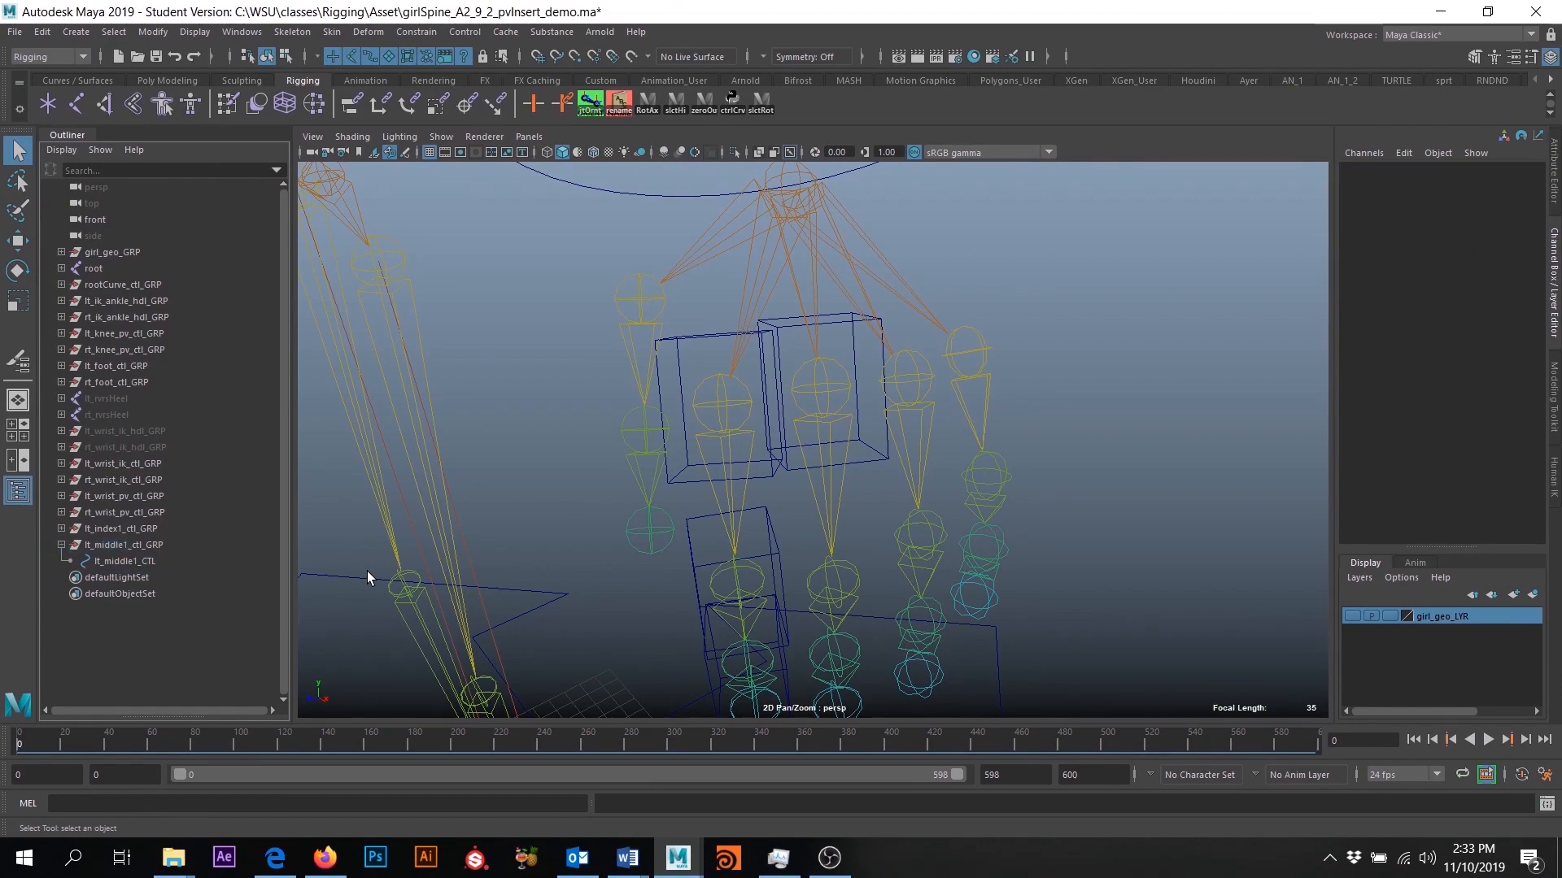
- Duplicate lt_middle1_ctl_GRP and rename the copy lt_middle2_ctl_GRP
click(125, 561)
alt+drag(987, 571, 732, 553)
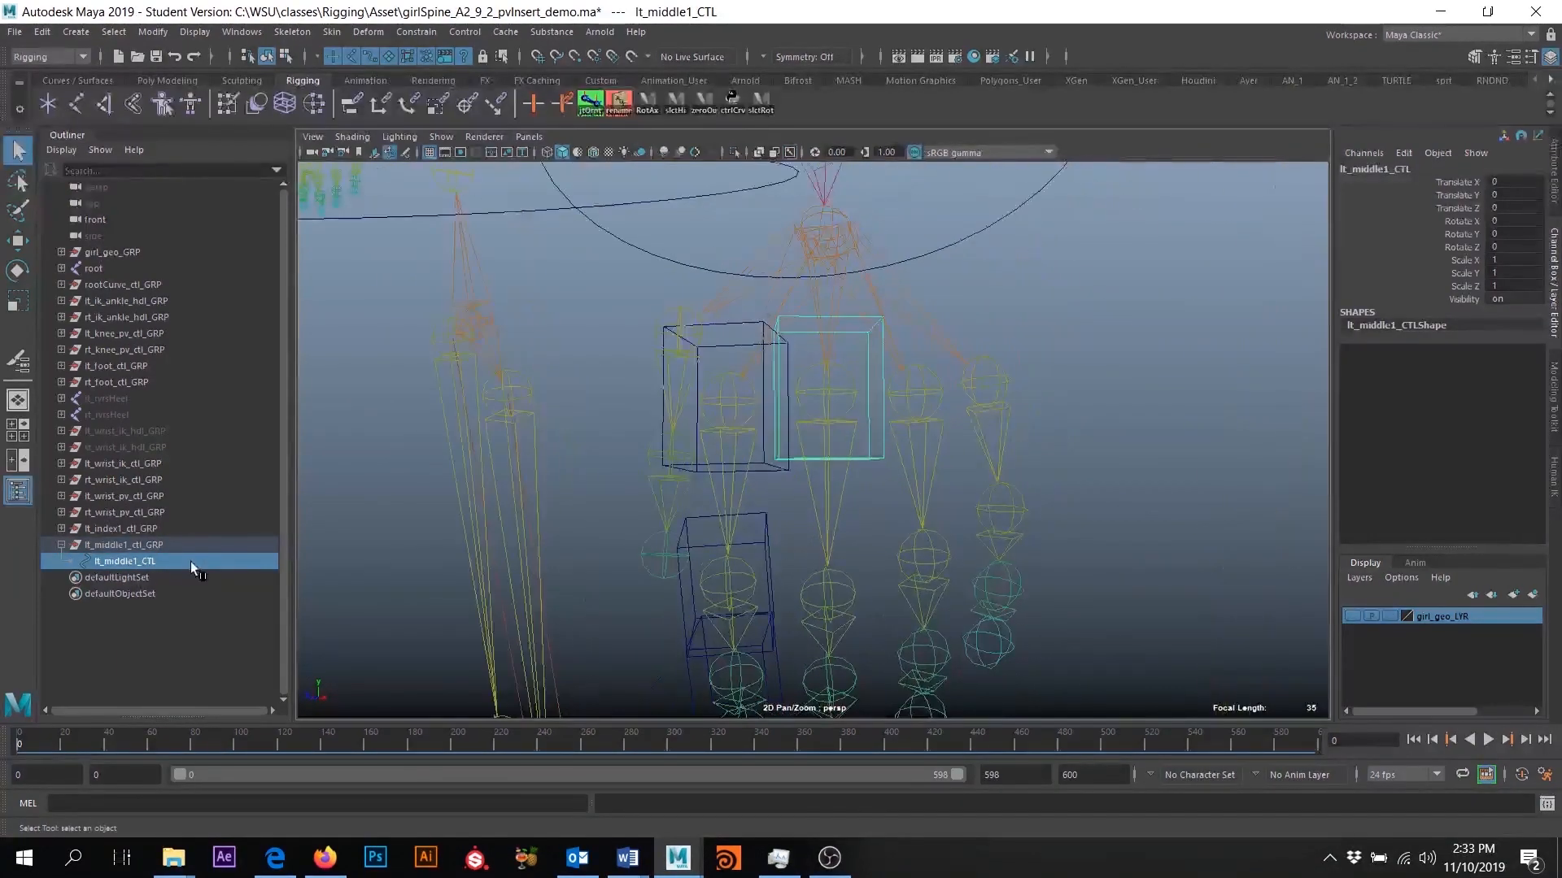
click(125, 545)
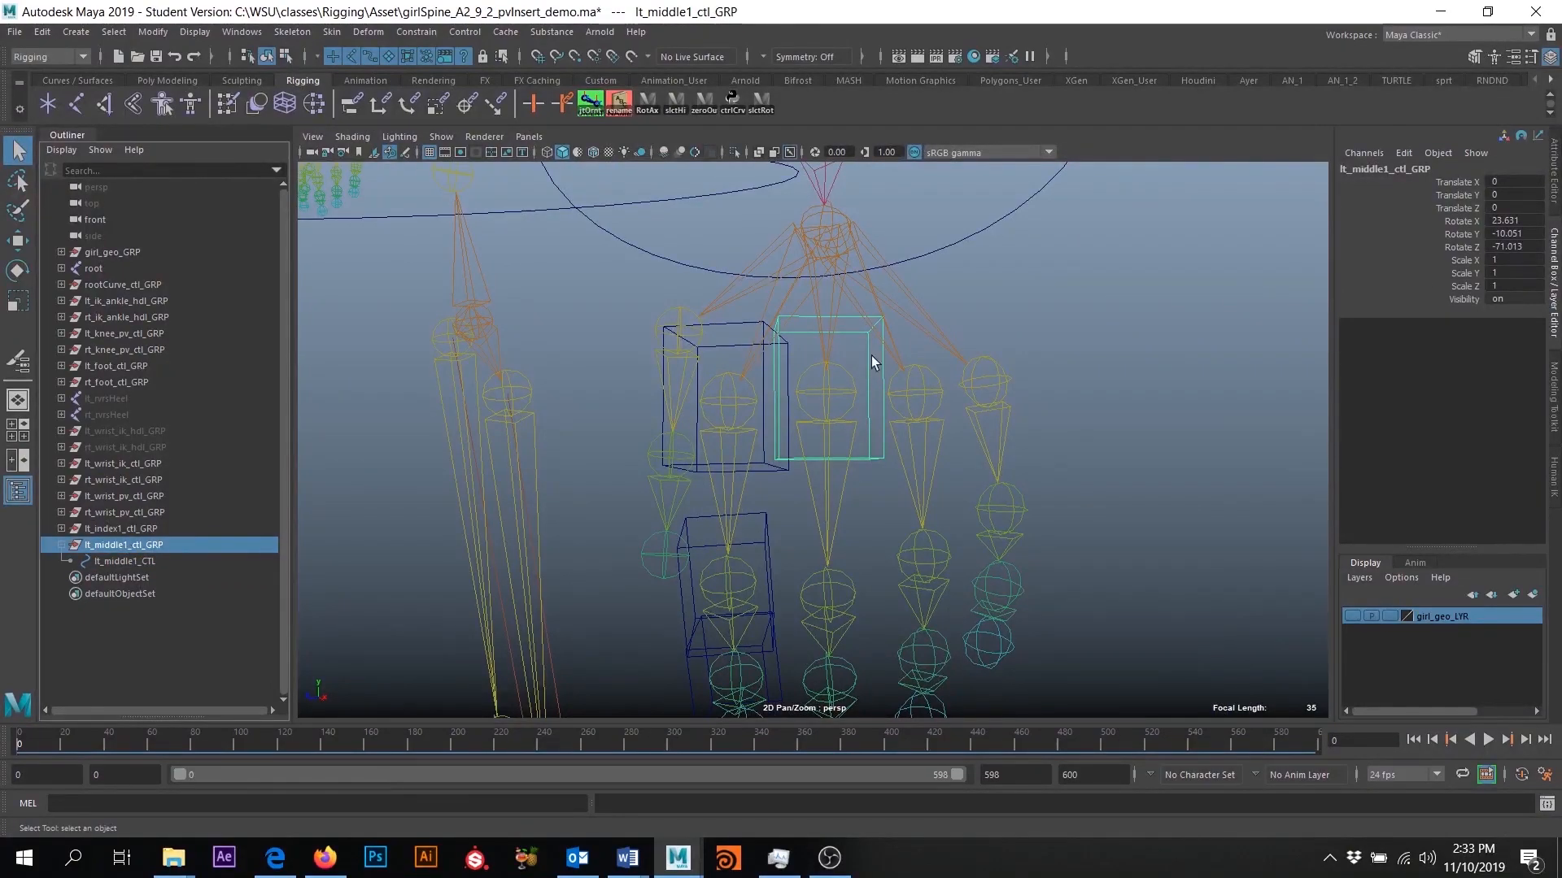
click(125, 561)
alt+drag(1083, 433, 988, 405)
click(139, 545)
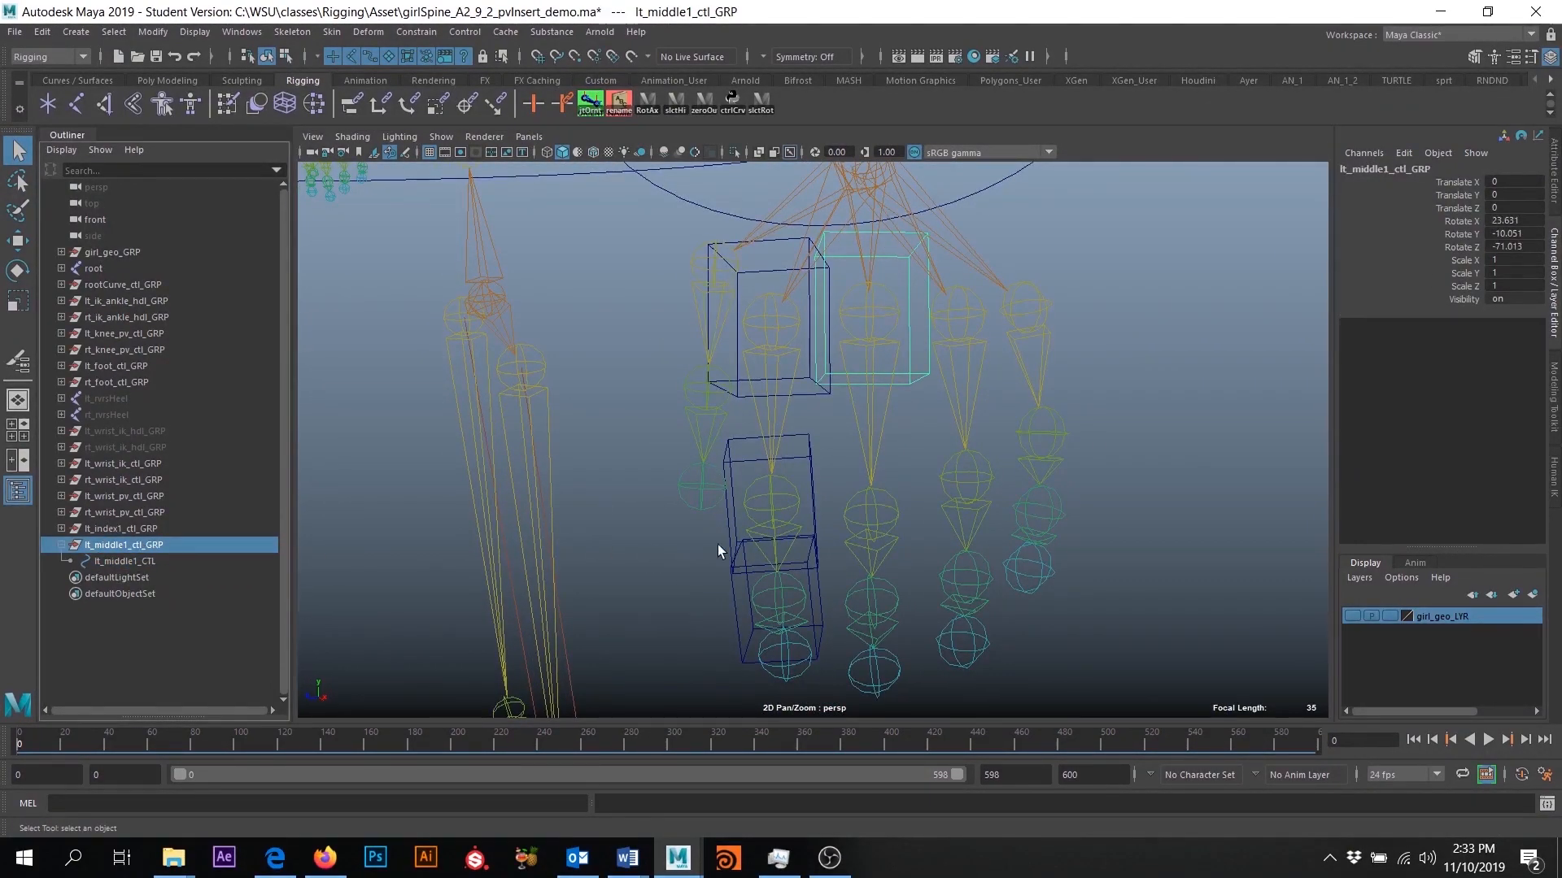
alt+drag(682, 544, 748, 547)
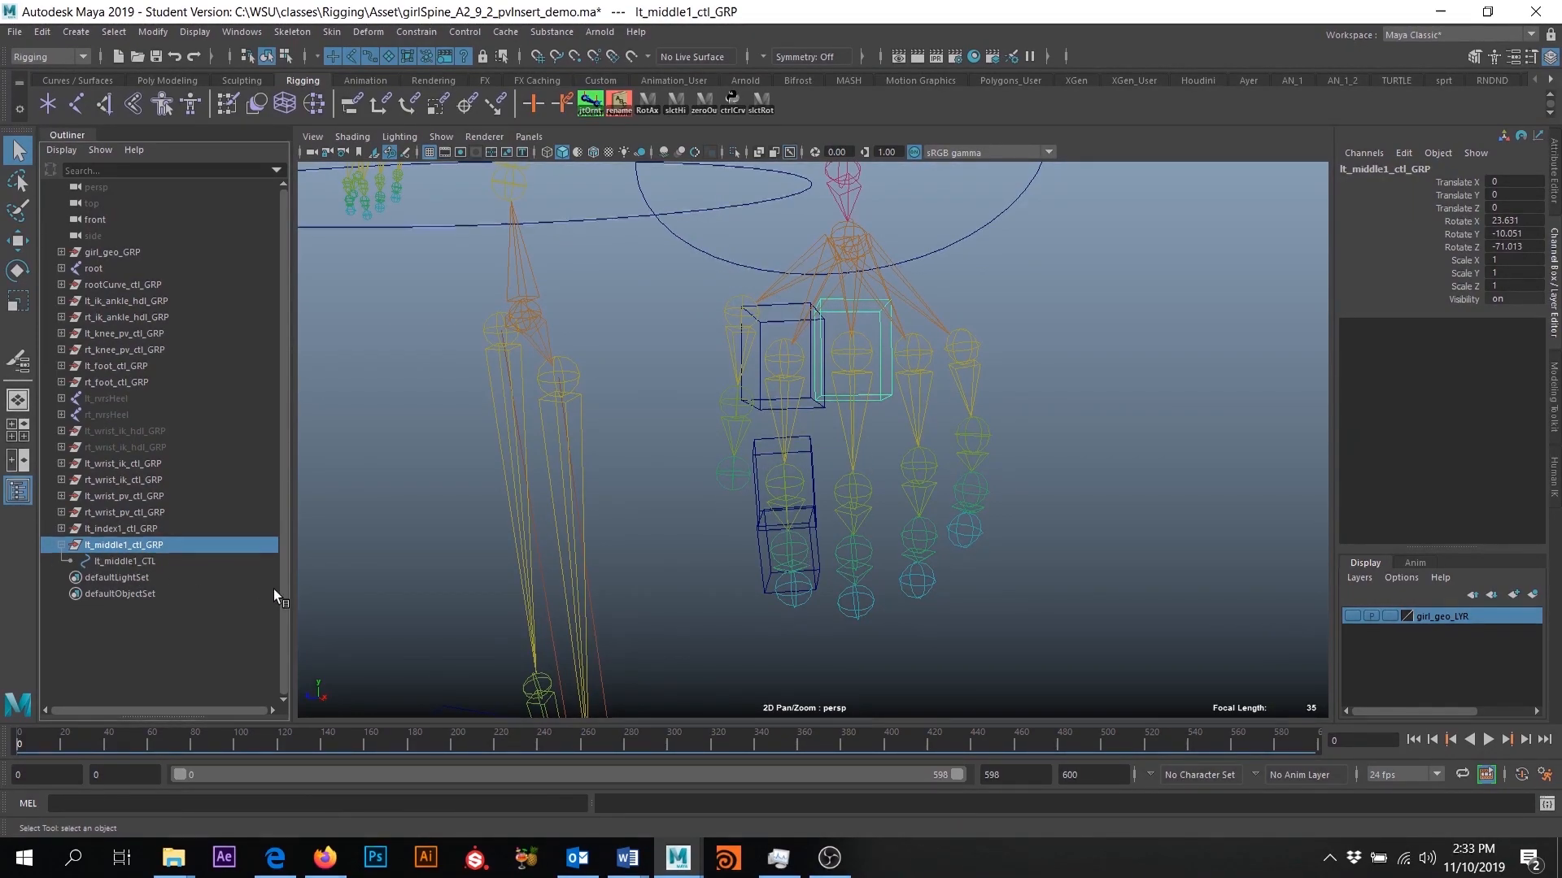
key(ctrl+d)
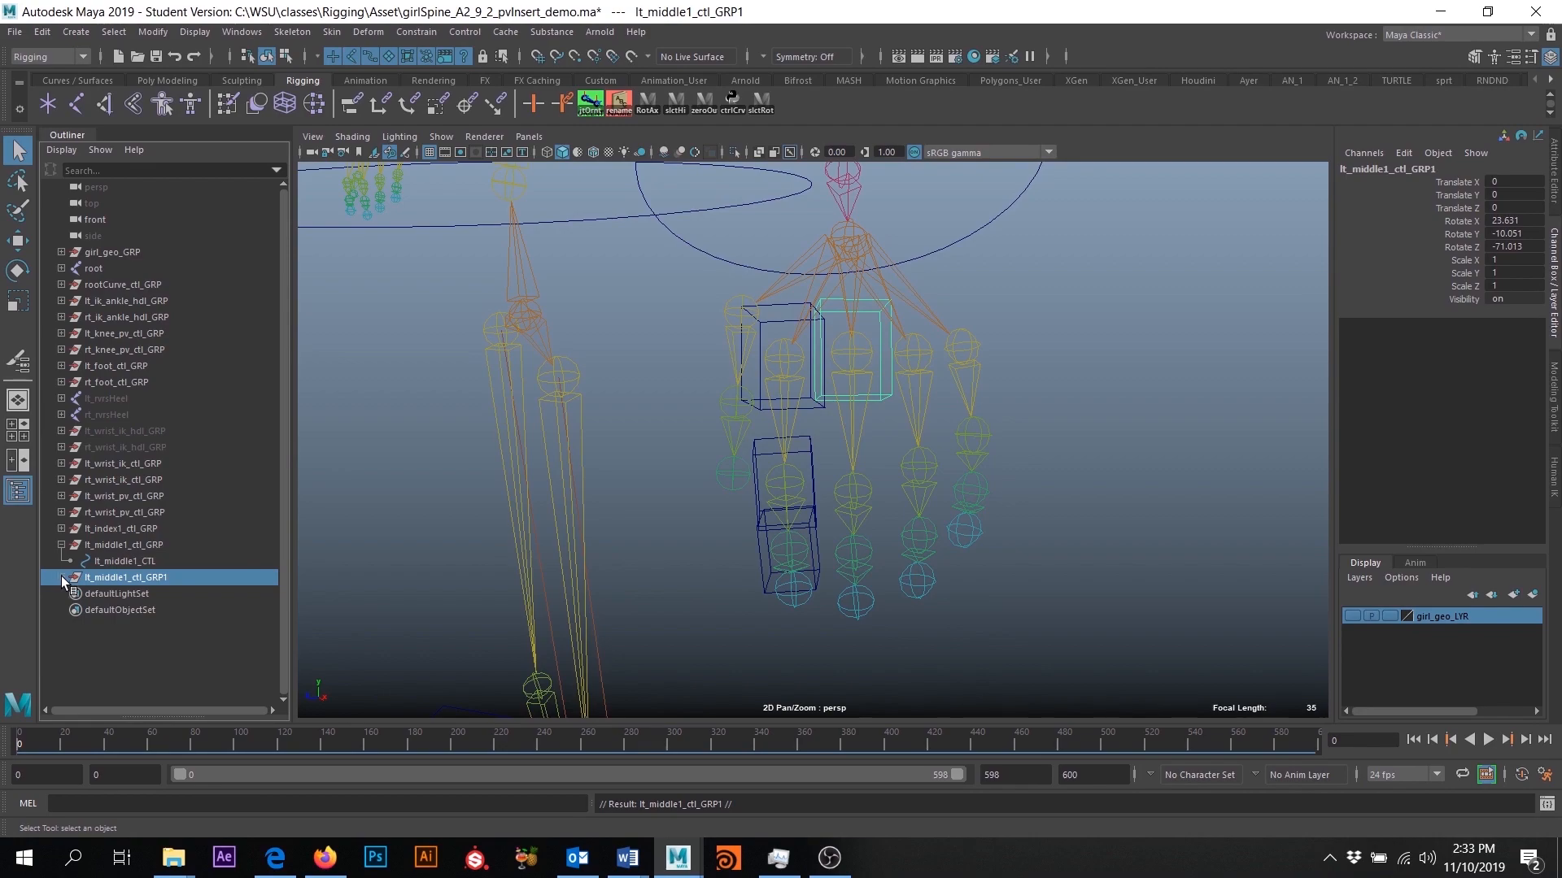
double_click(140, 578)
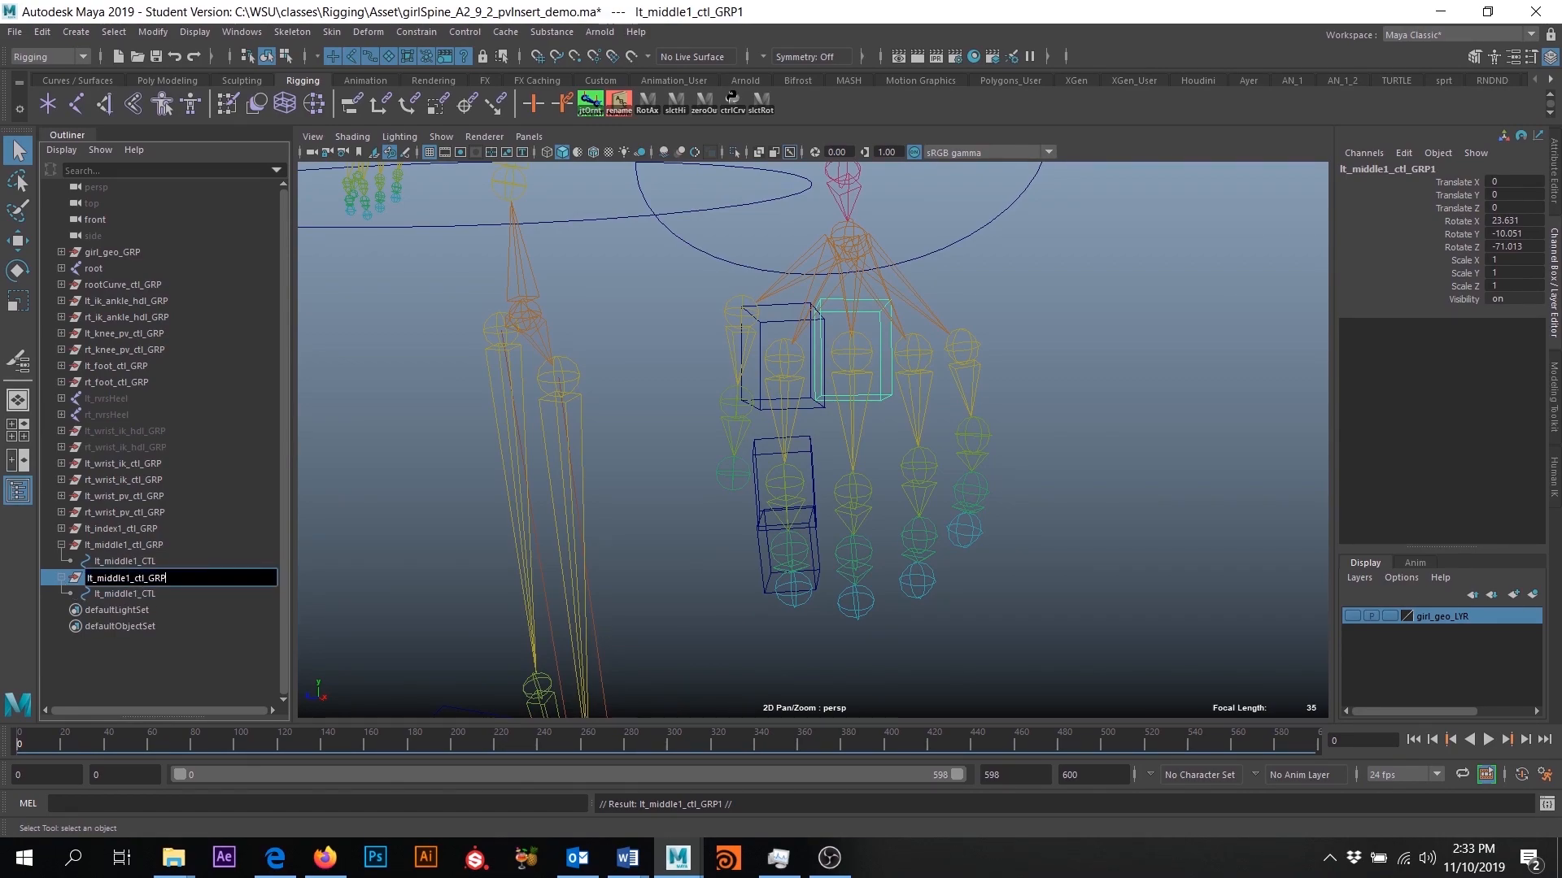
key(BackSpace)
text(2)
key(Return)
- Rename the control curve inside lt_middle2_ctl_GRP as lt_middle2_CTL
click(120, 594)
double_click(120, 594)
click(135, 594)
key(BackSpace)
text(2)
key(Return)
- Set Rotate X, Y and Z of lt_middle2_ctl_GRP to 0
click(146, 577)
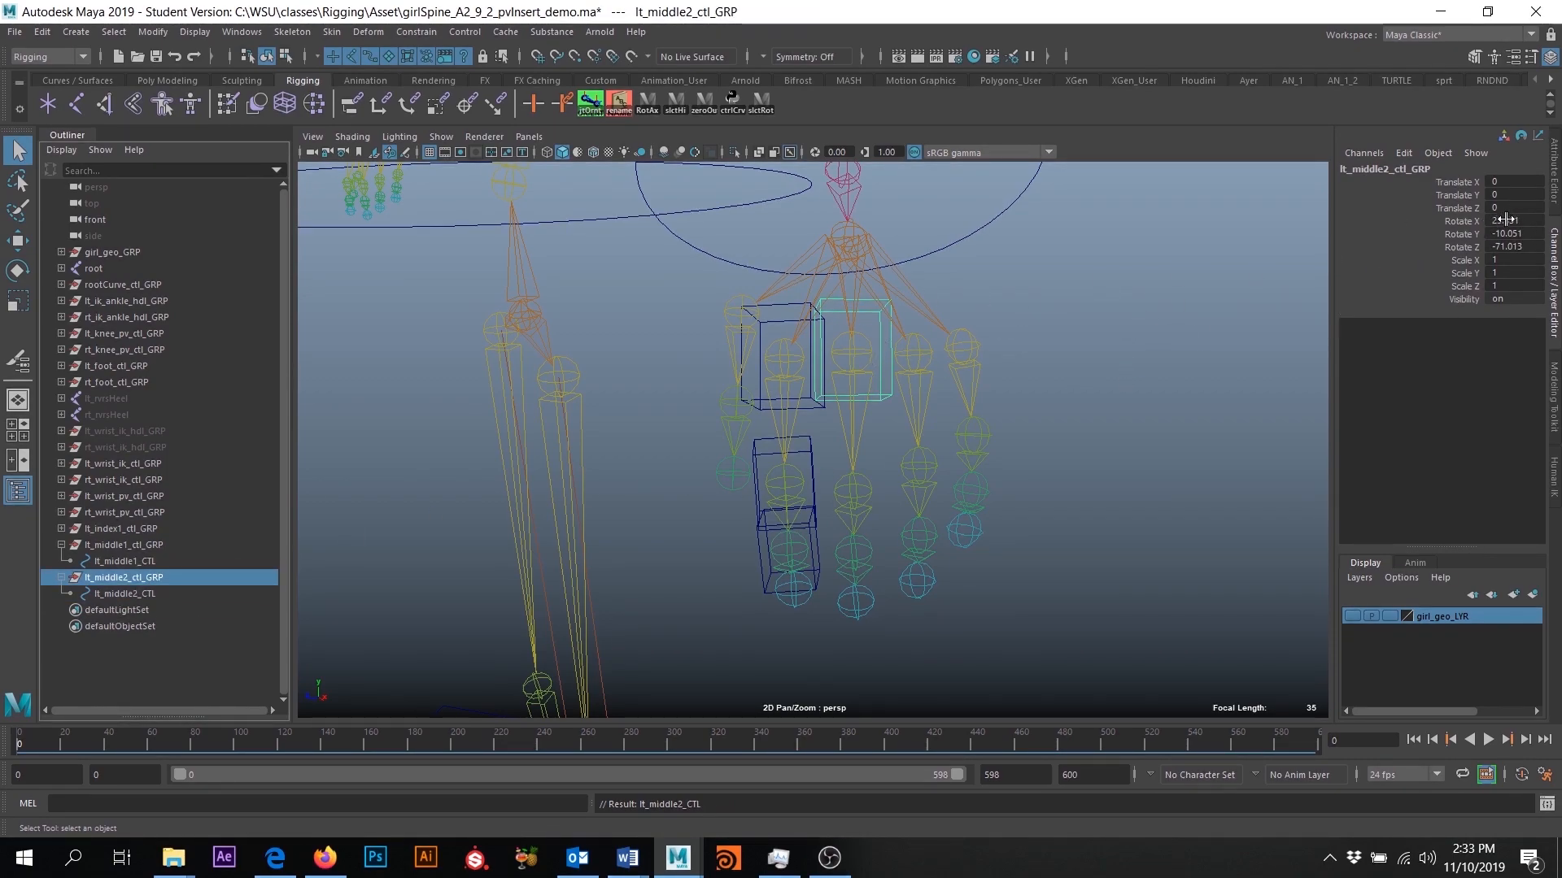
drag(1506, 217, 1515, 249)
text(0)
key(Return)
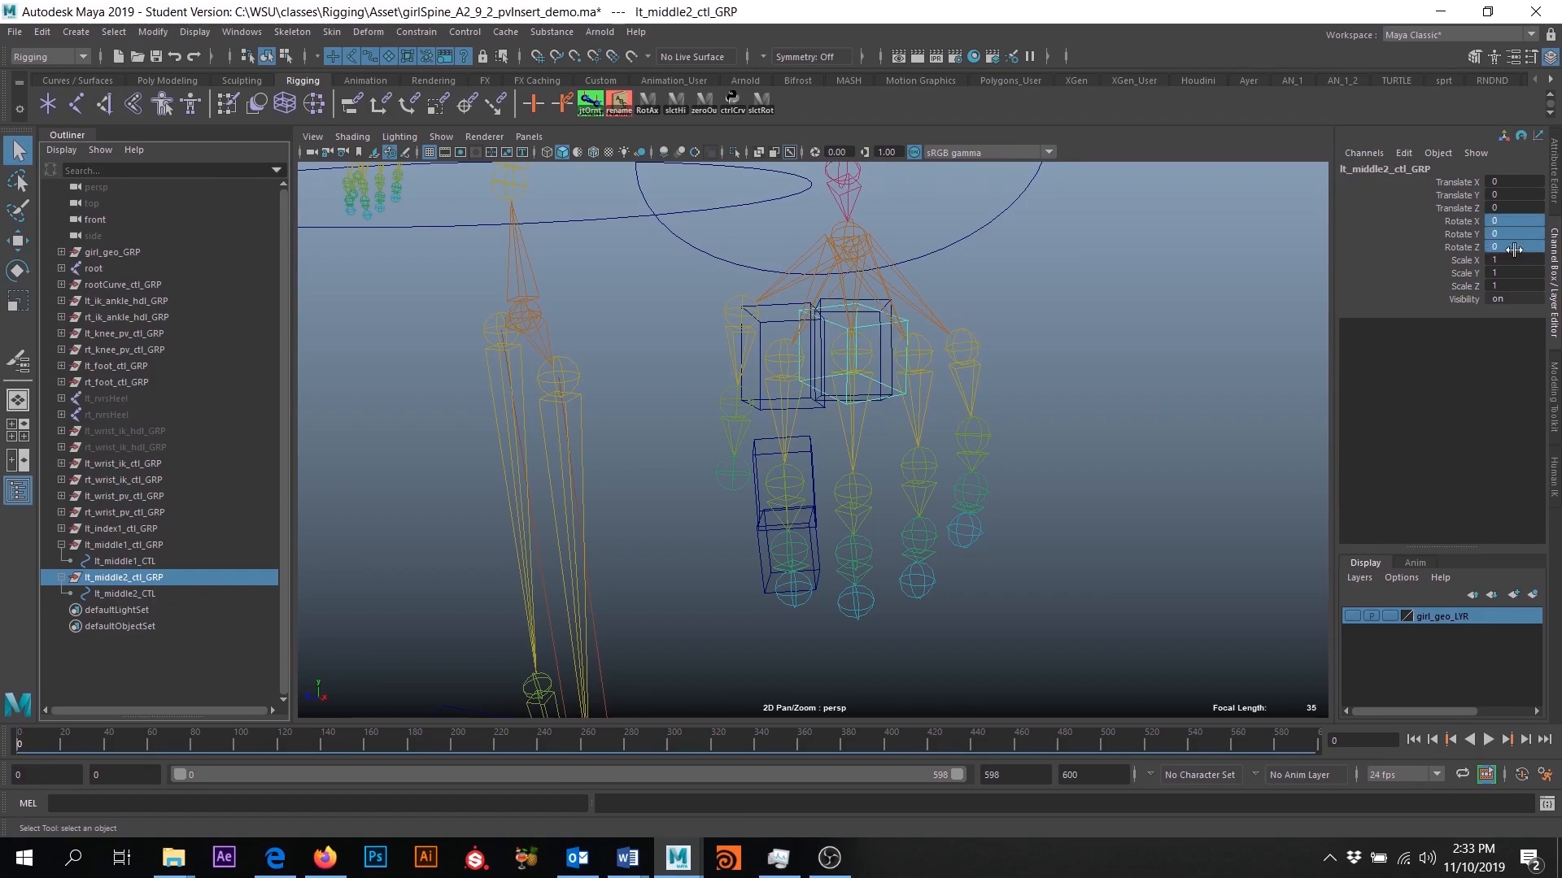
- Move lt_middle2_ctl_GRP onto the second joint of the left middle finger with point snapping and freeze its transformations
click(17, 239)
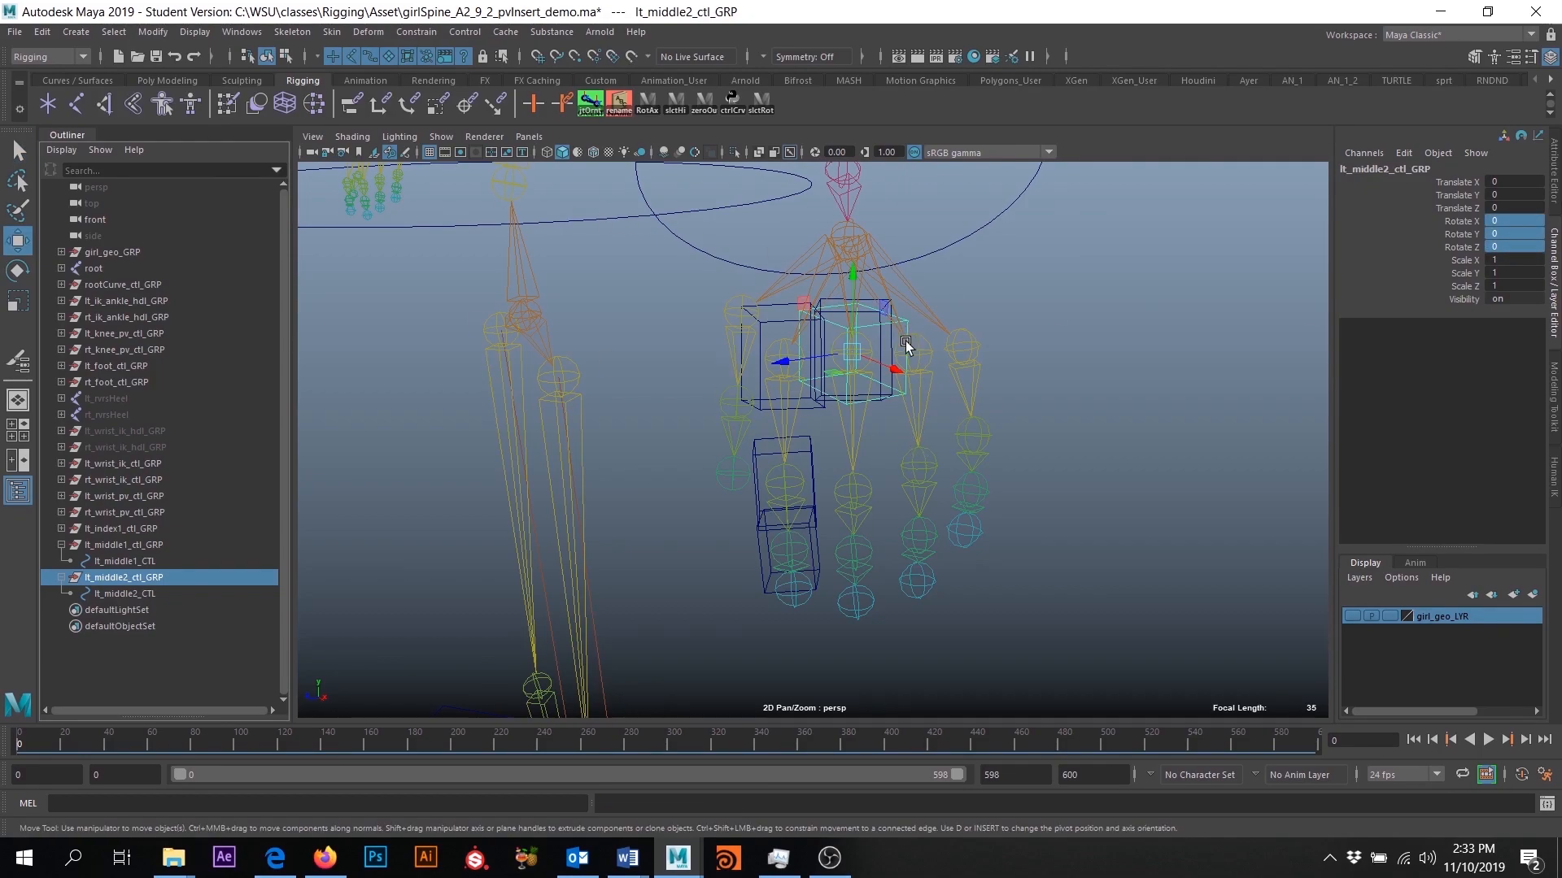
key(v)
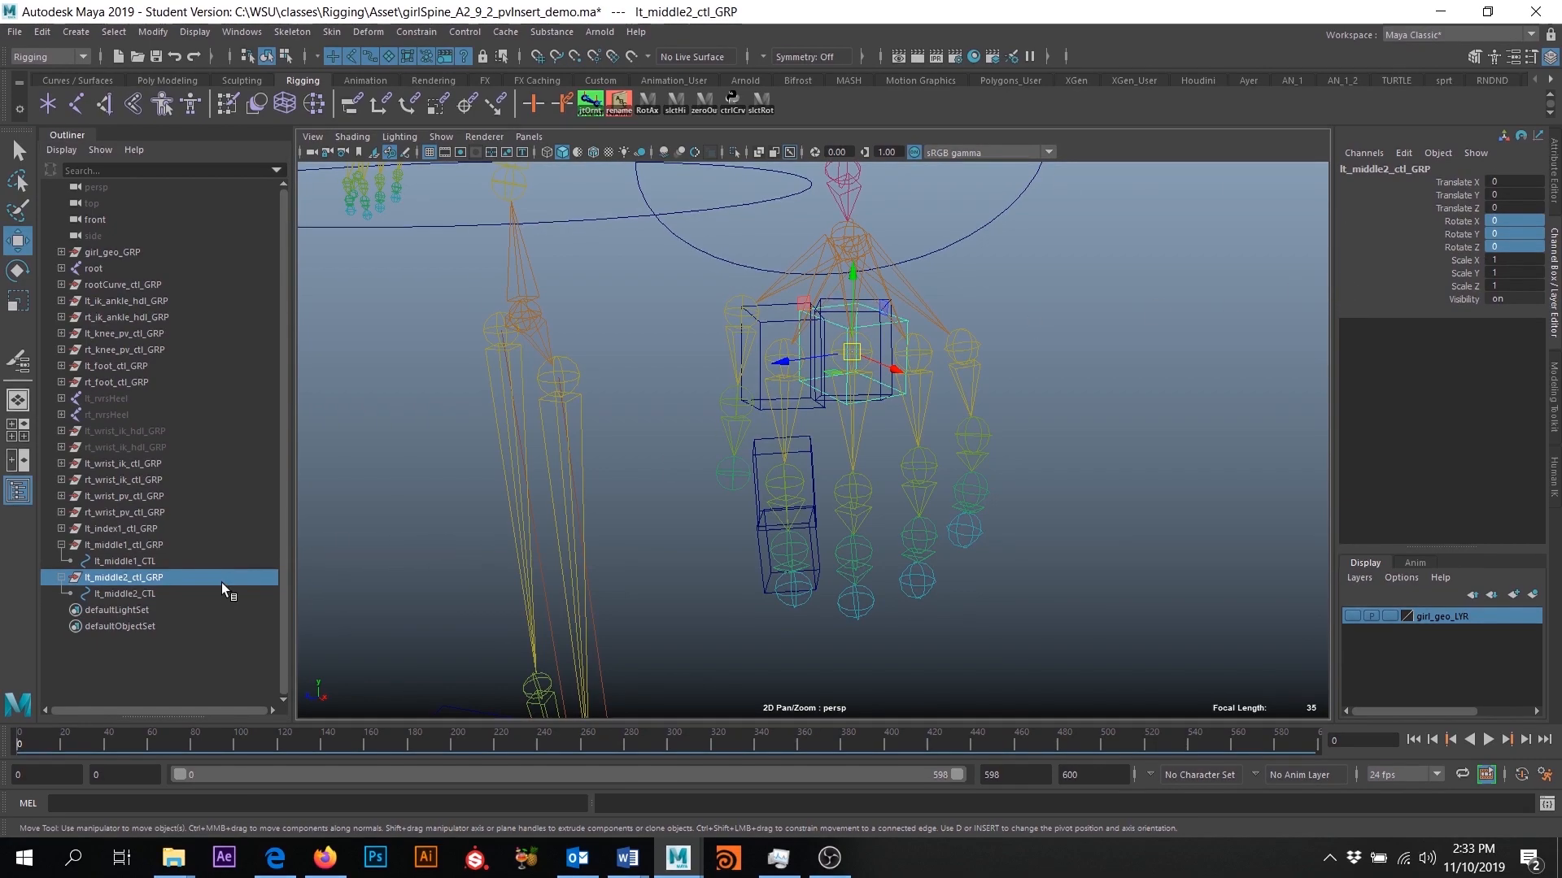
click(143, 594)
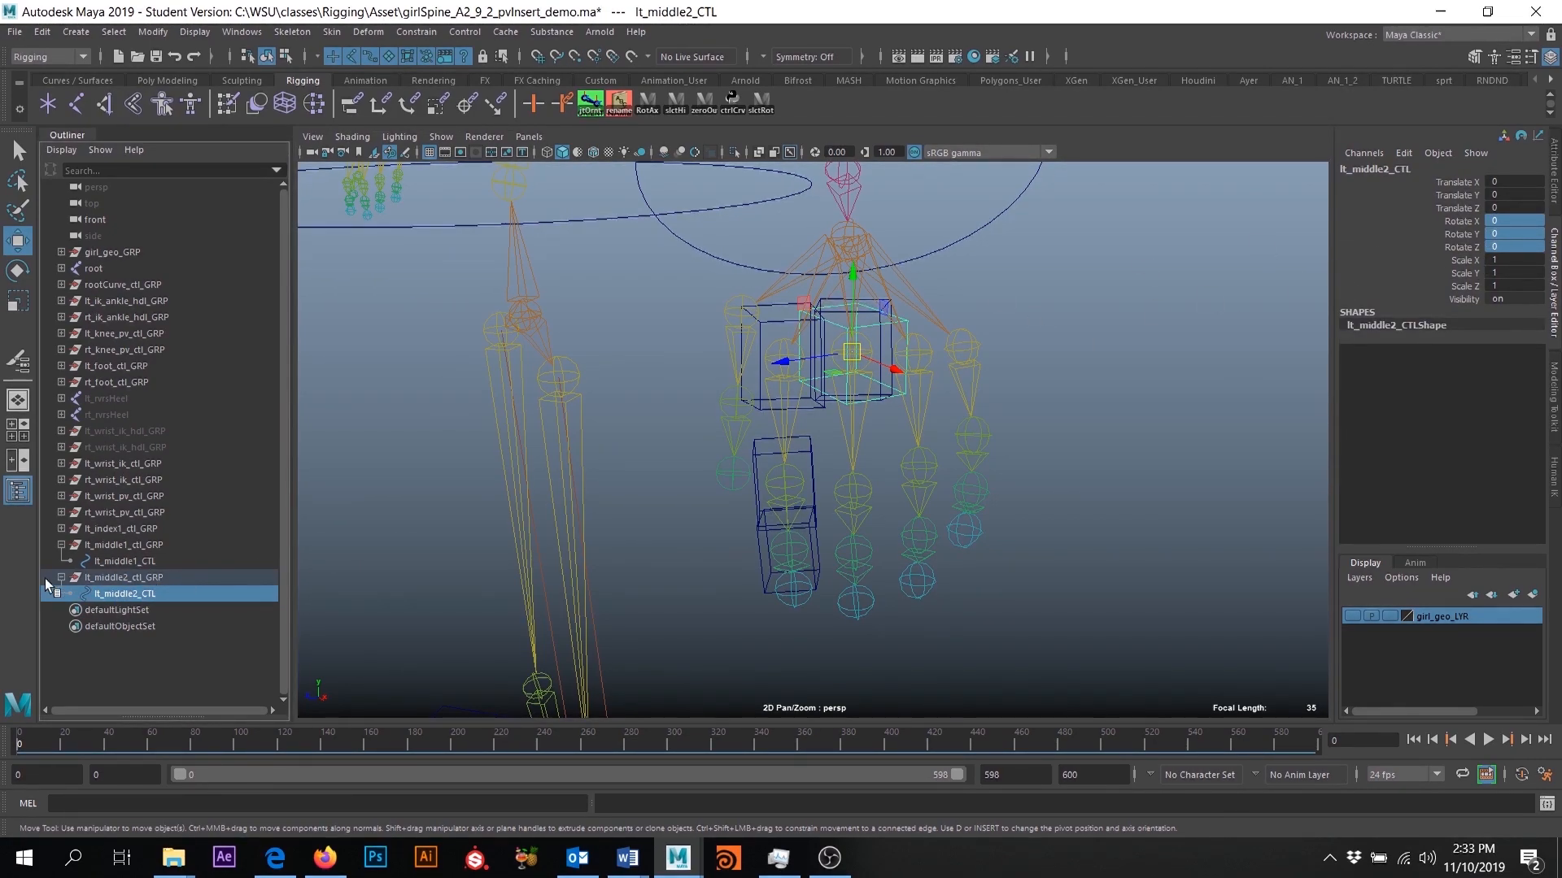
click(130, 578)
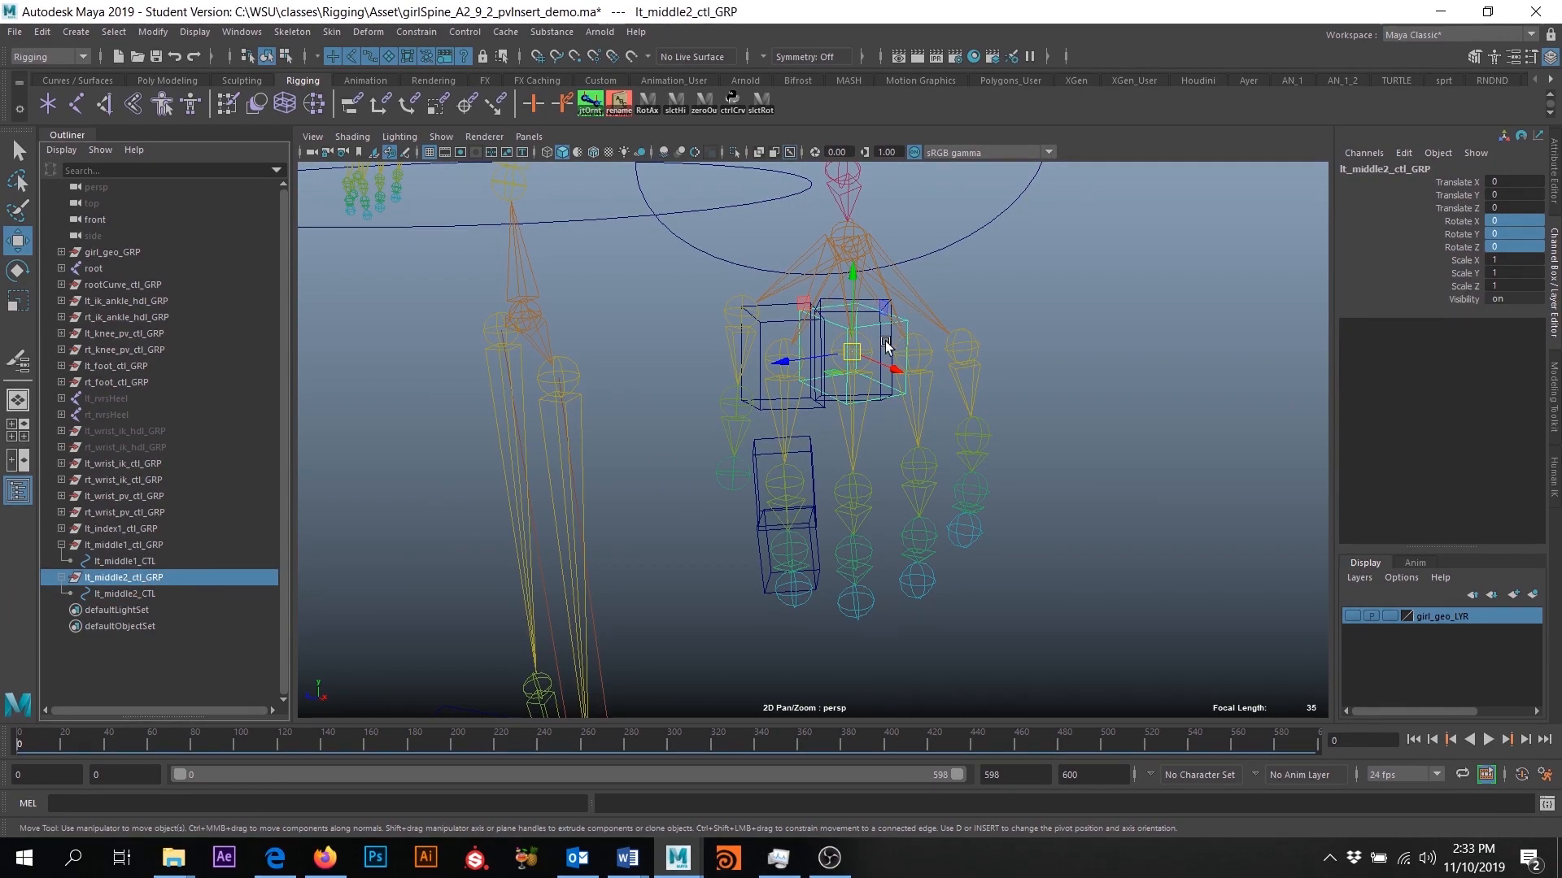
drag(855, 355, 876, 489)
mouse_move(895, 577)
alt+mouse_down()
mouse_move(871, 579)
mouse_move(864, 558)
mouse_move(908, 569)
alt+mouse_up()
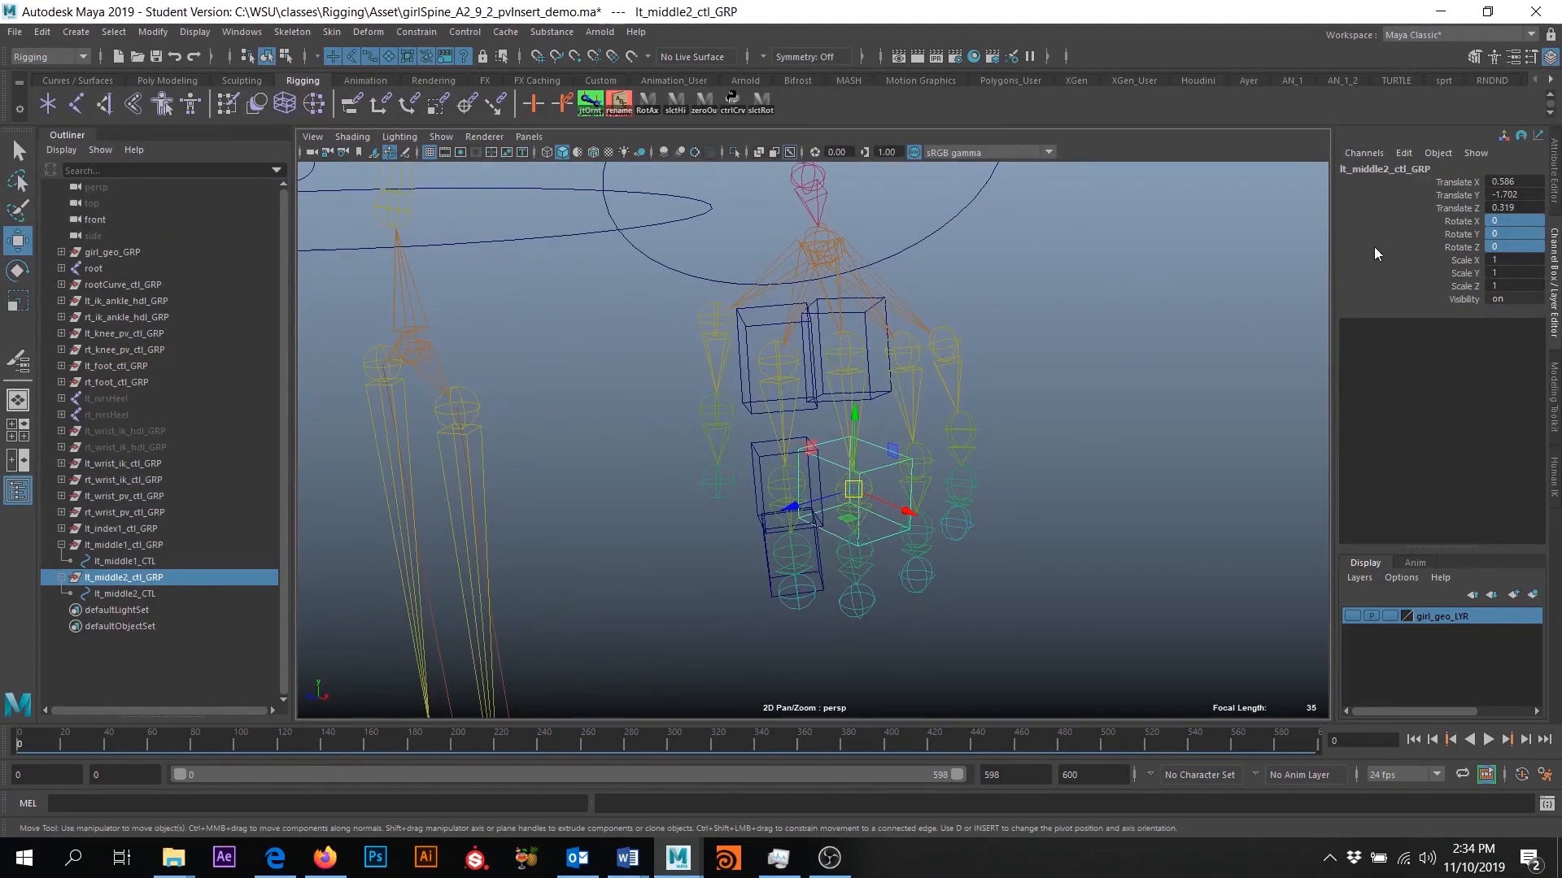
click(152, 32)
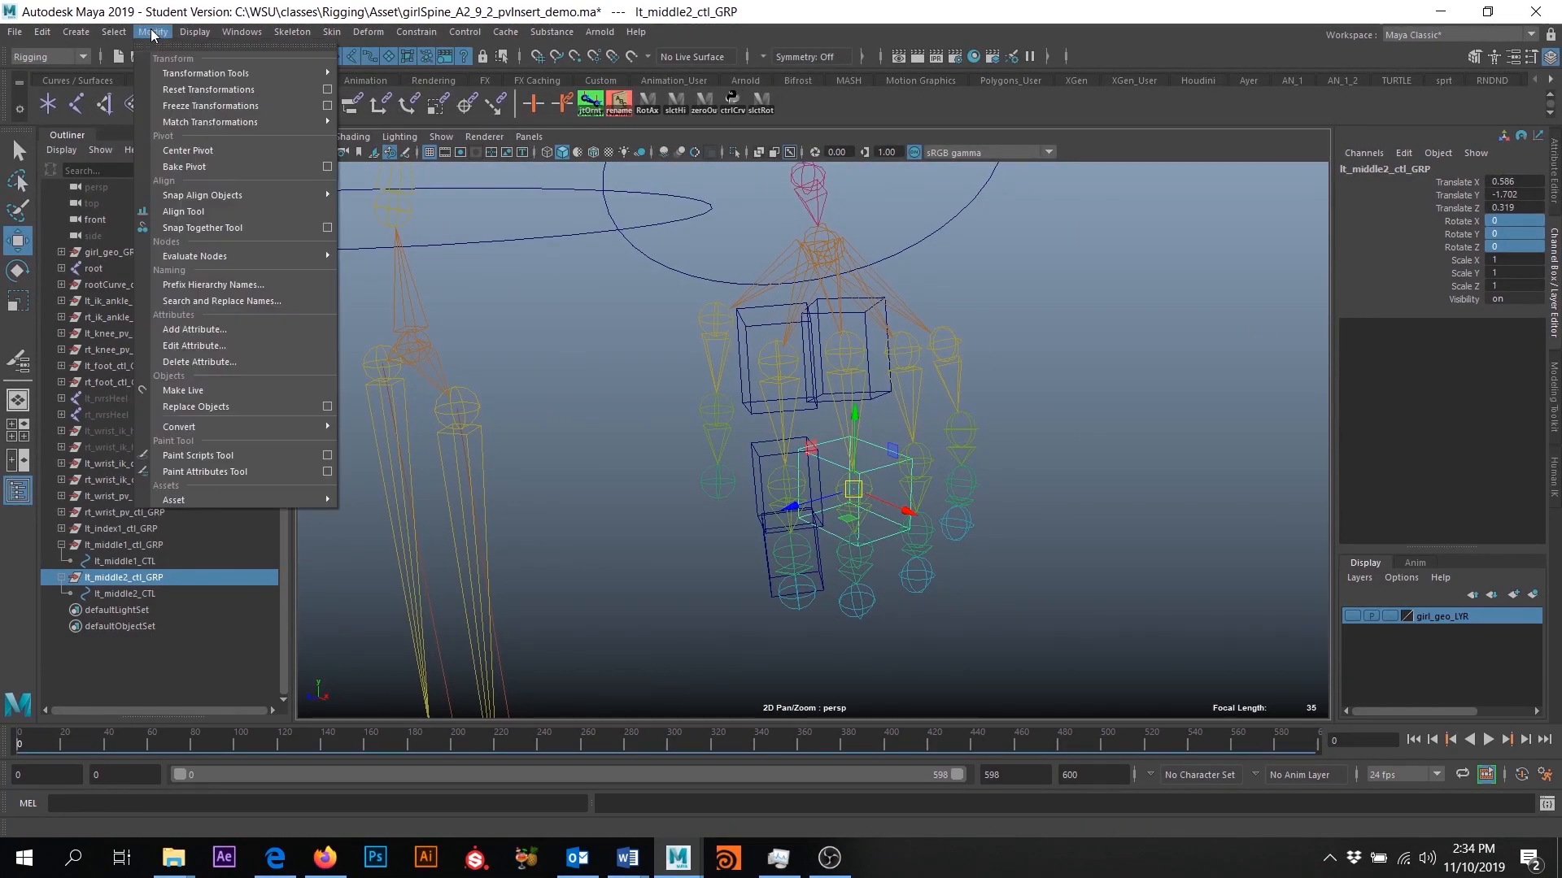
click(195, 107)
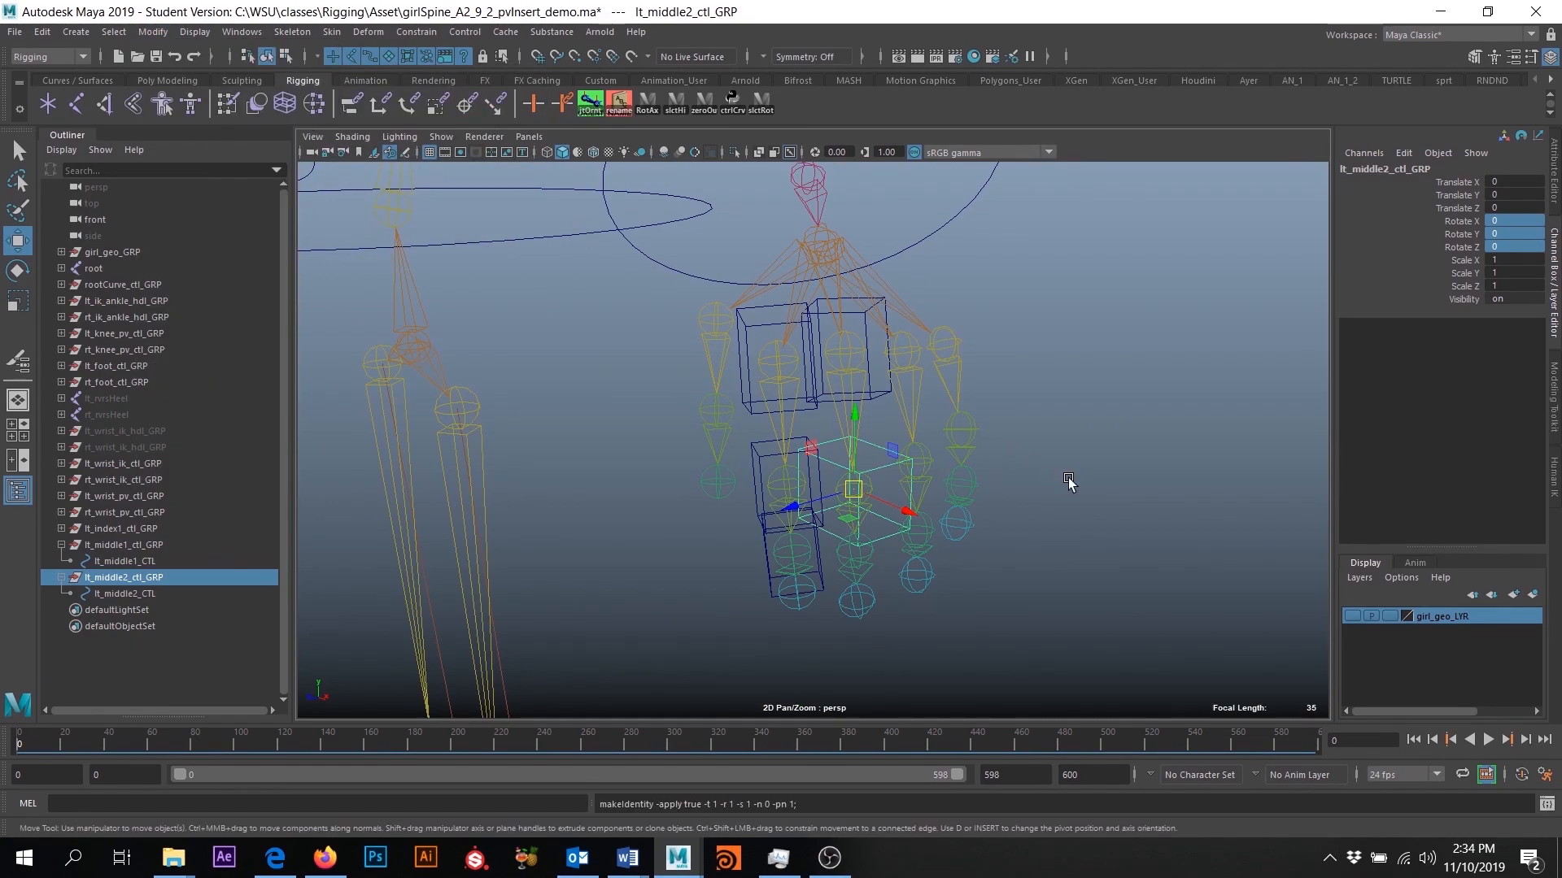
- Orient-constrain lt_middle2_ctl_GRP to the lt_middle2 joint with Maintain Offset off, and delete the resulting constraint node
alt+right_drag(1138, 494, 1197, 560)
alt+middle_drag(1198, 559, 1182, 481)
click(1175, 482)
click(880, 446)
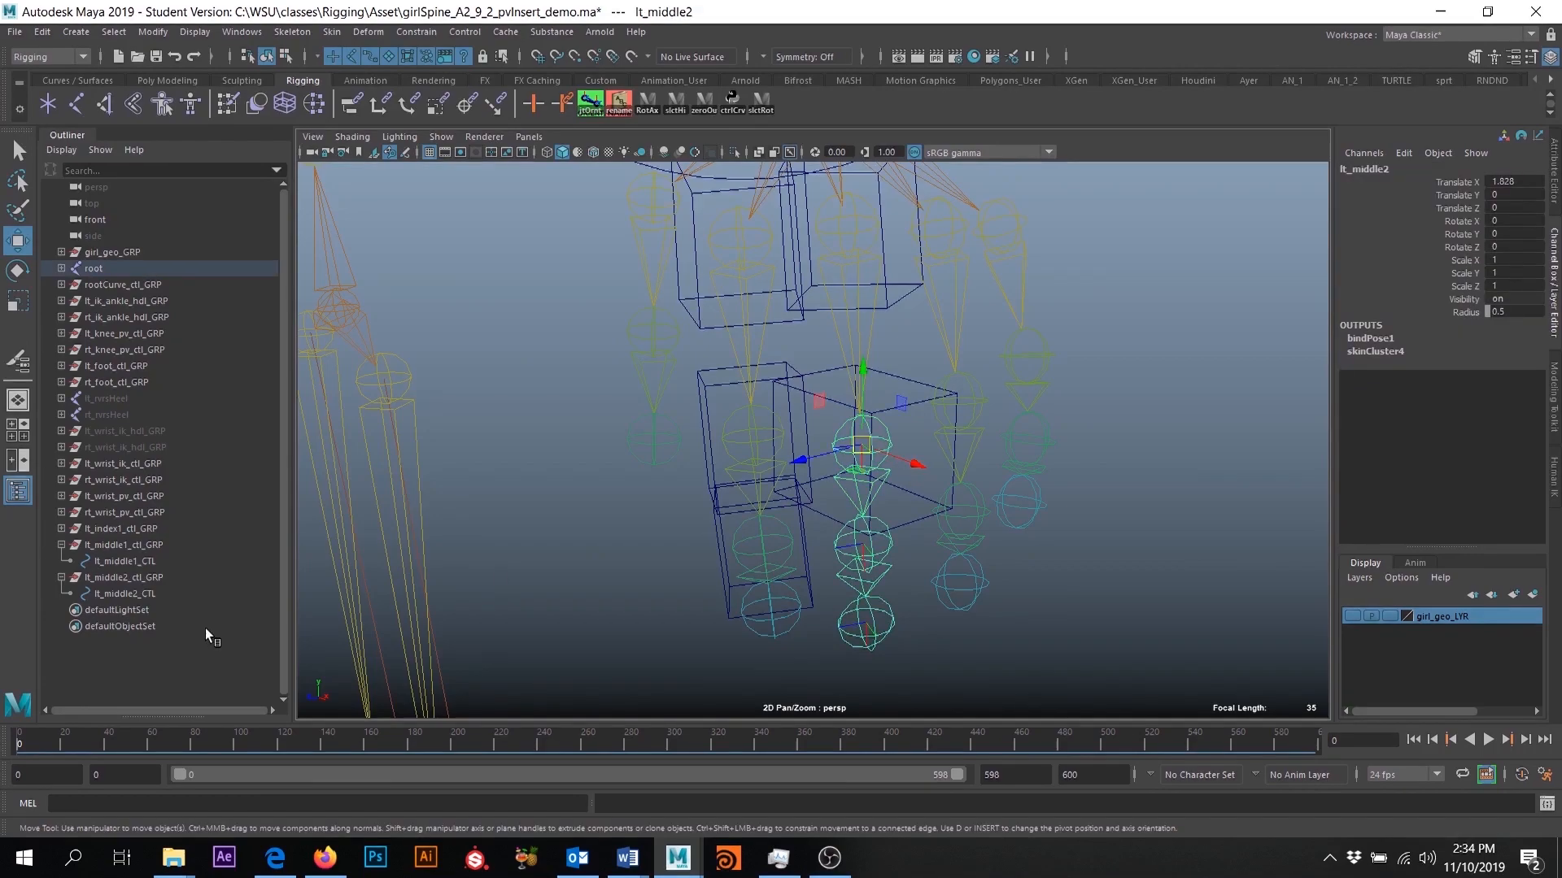
ctrl+click(115, 577)
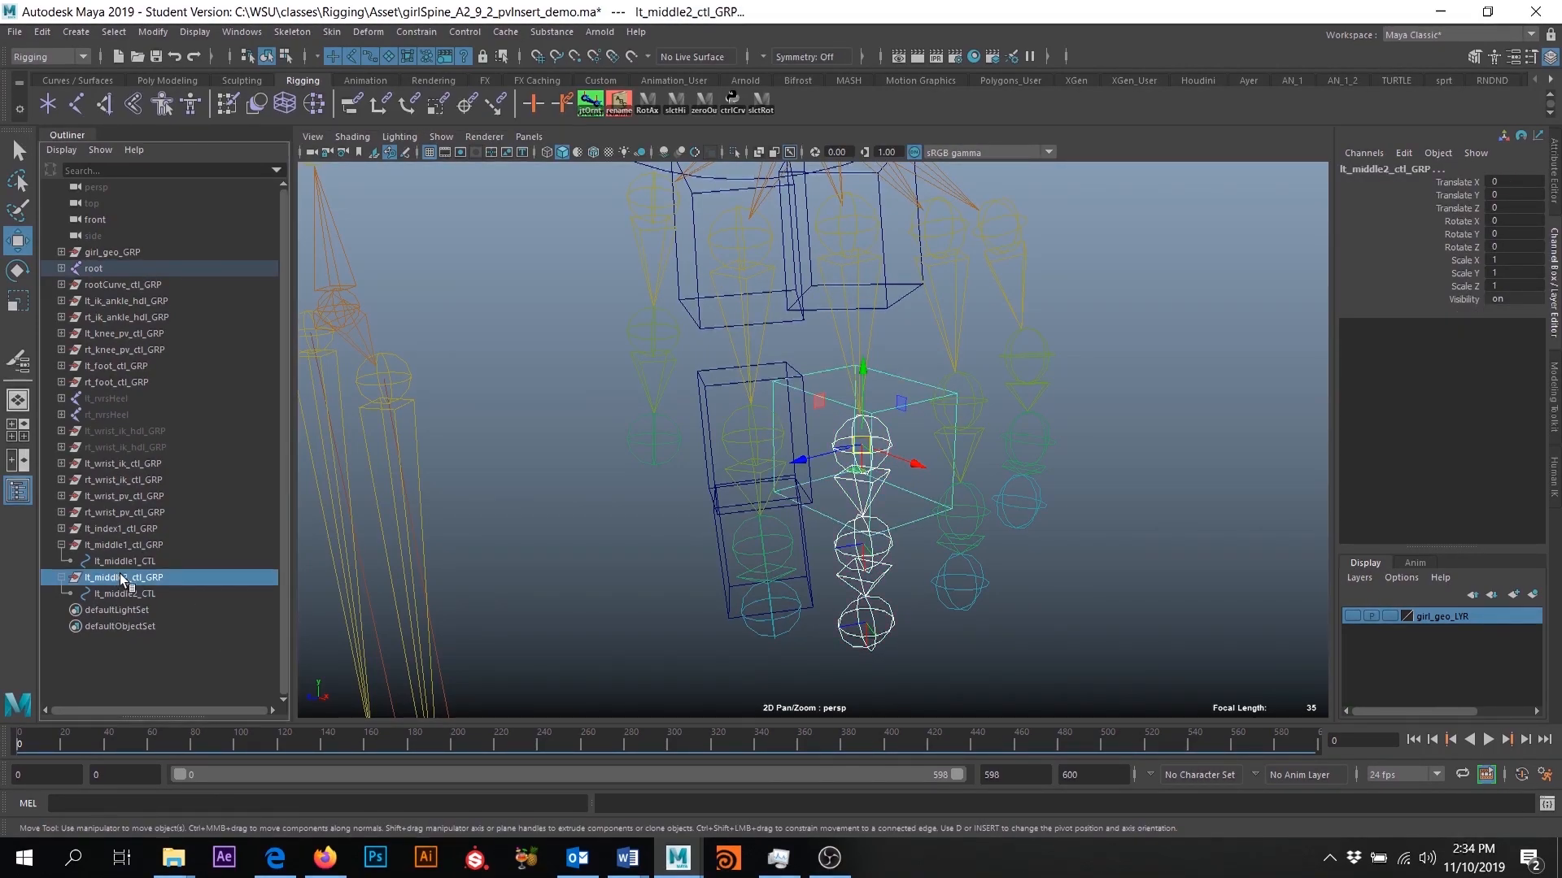
click(410, 32)
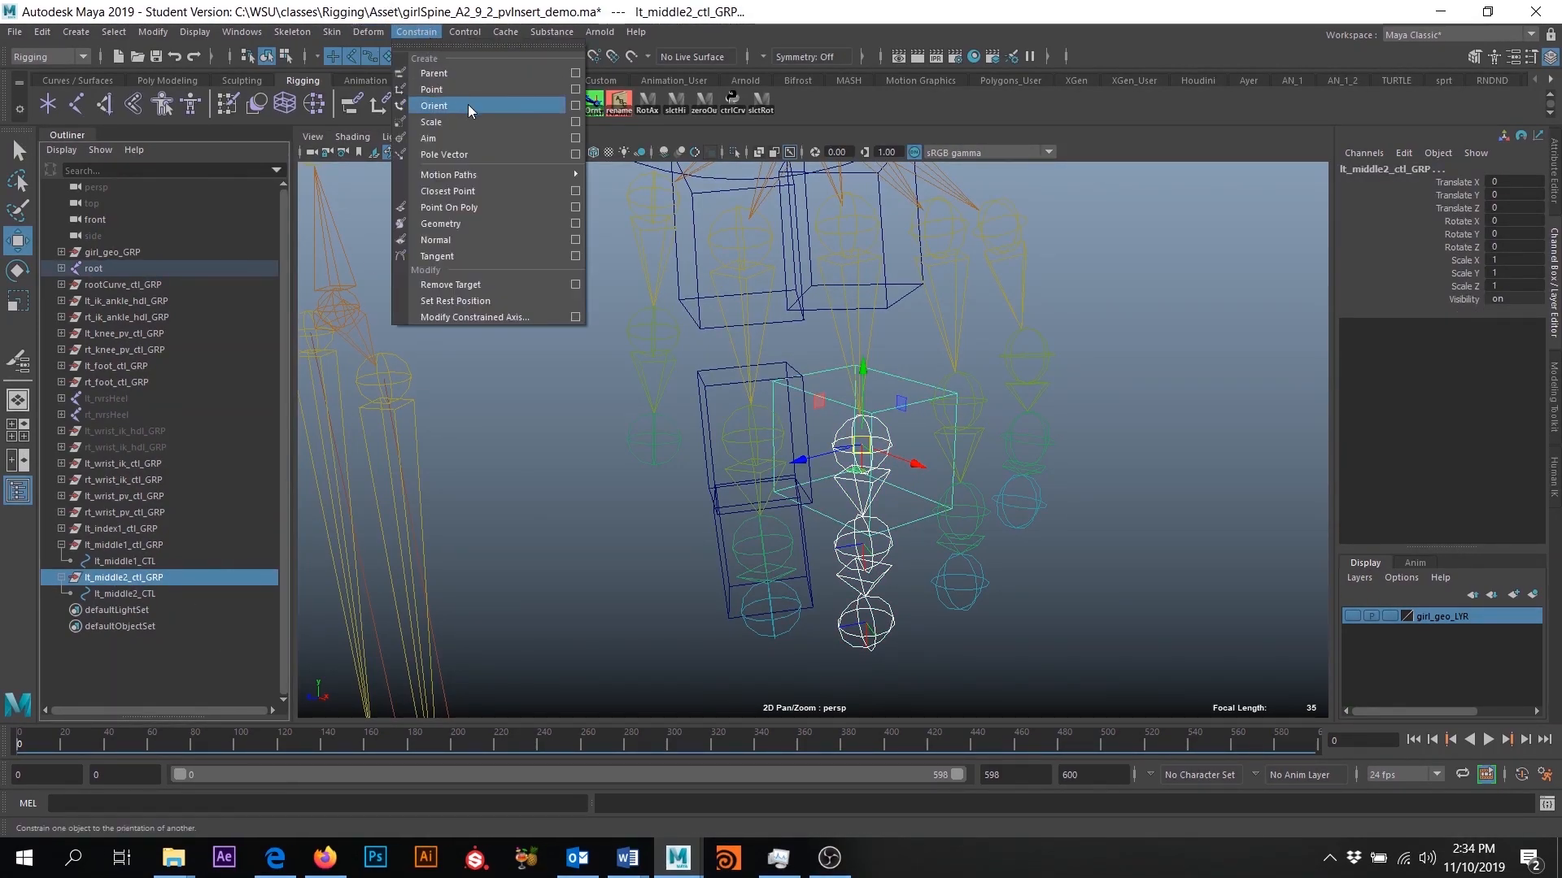
click(576, 106)
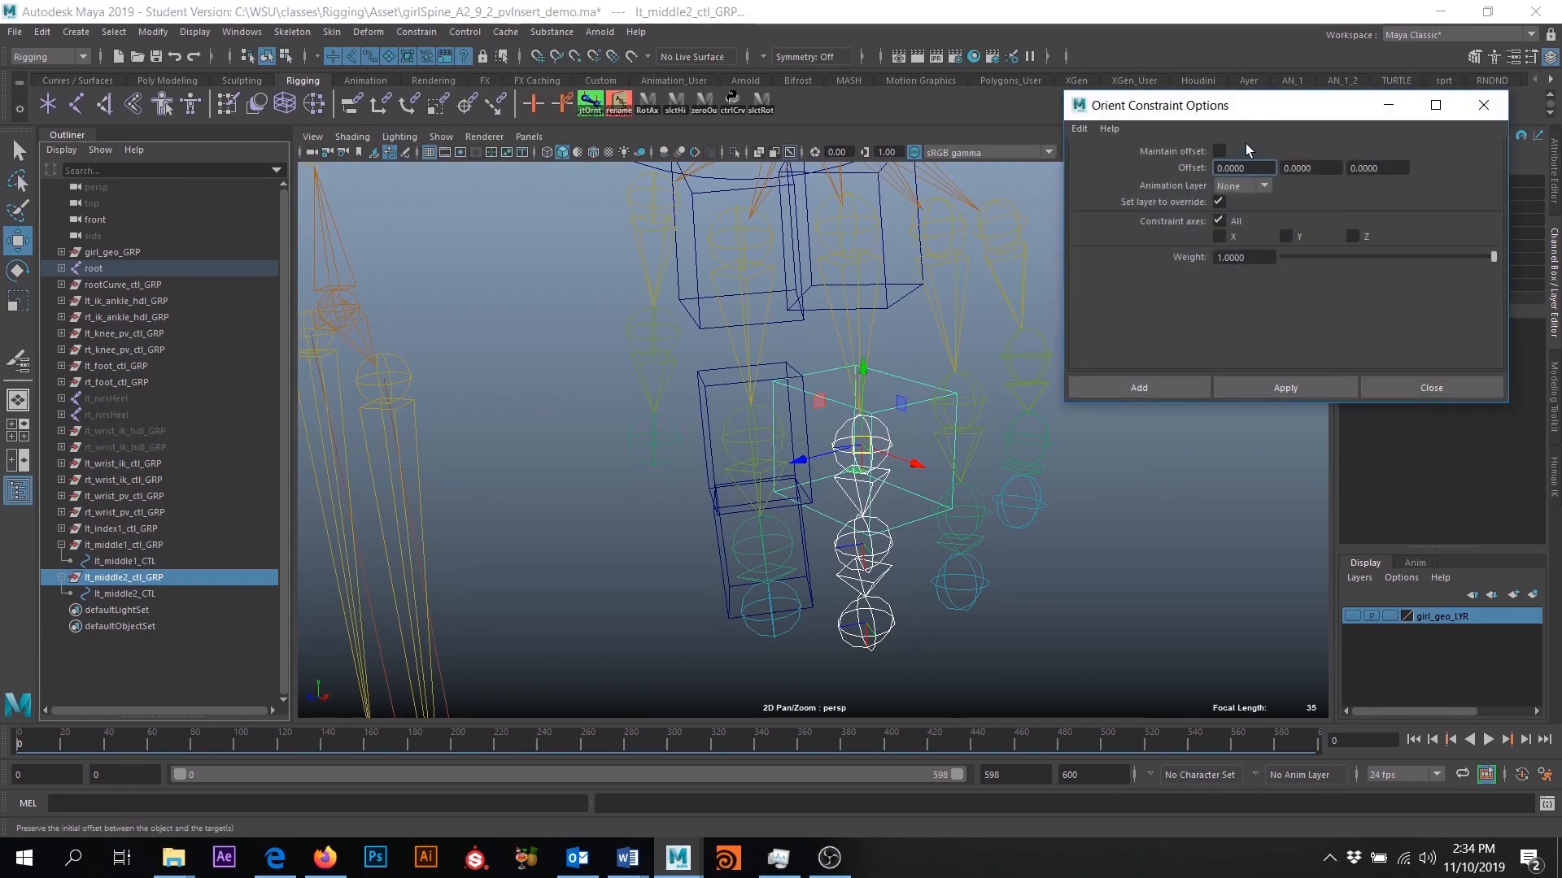
click(1160, 388)
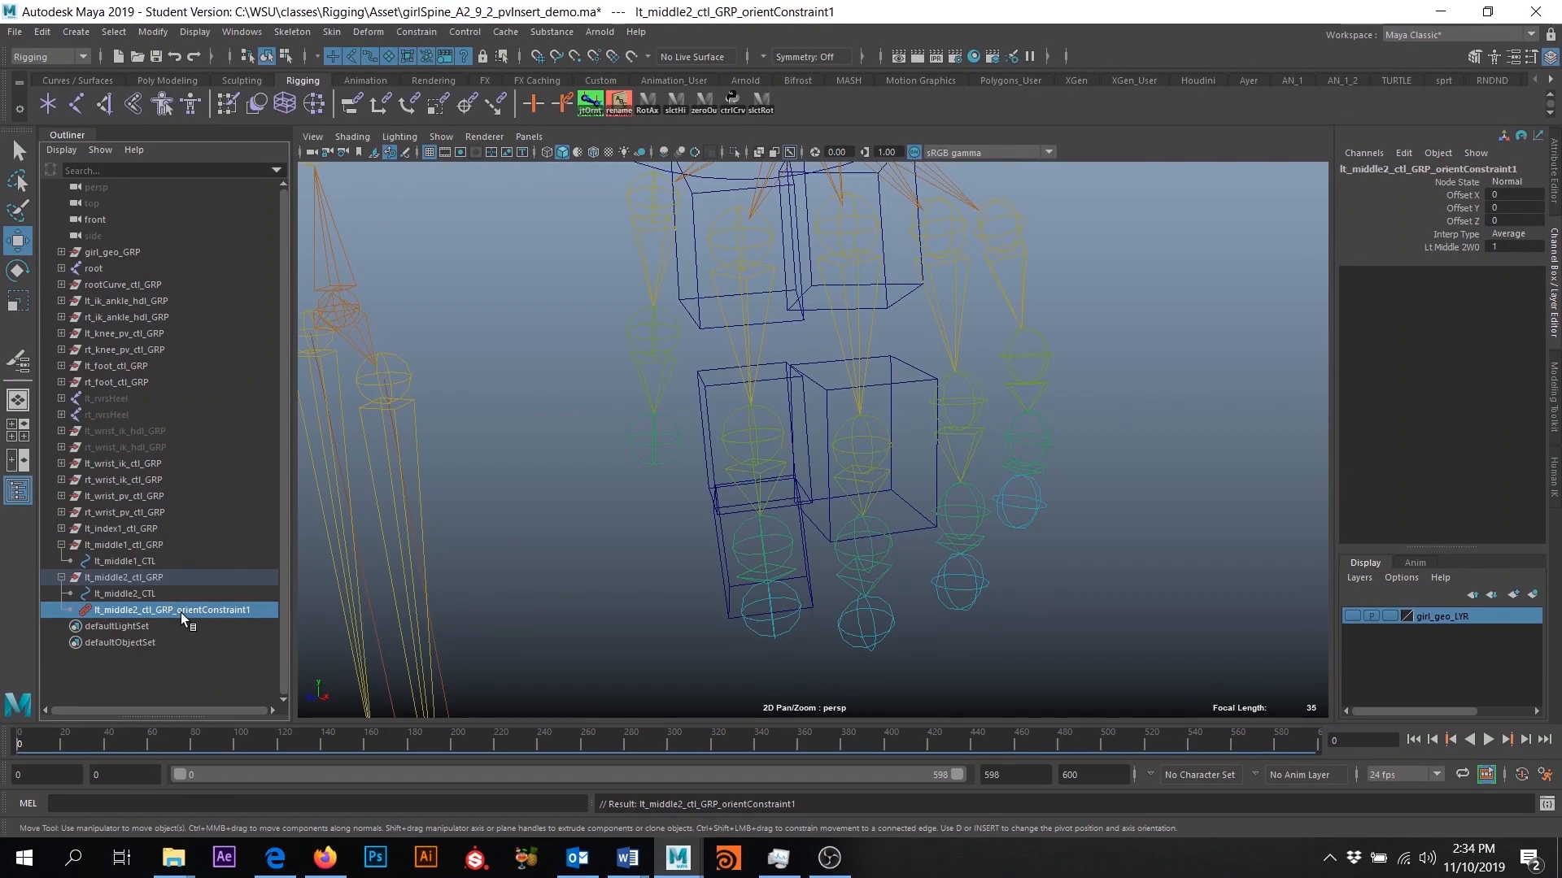
key(Delete)
- Duplicate lt_middle2_ctl_GRP and rename the copy lt_middle3_ctl_GRP
click(130, 577)
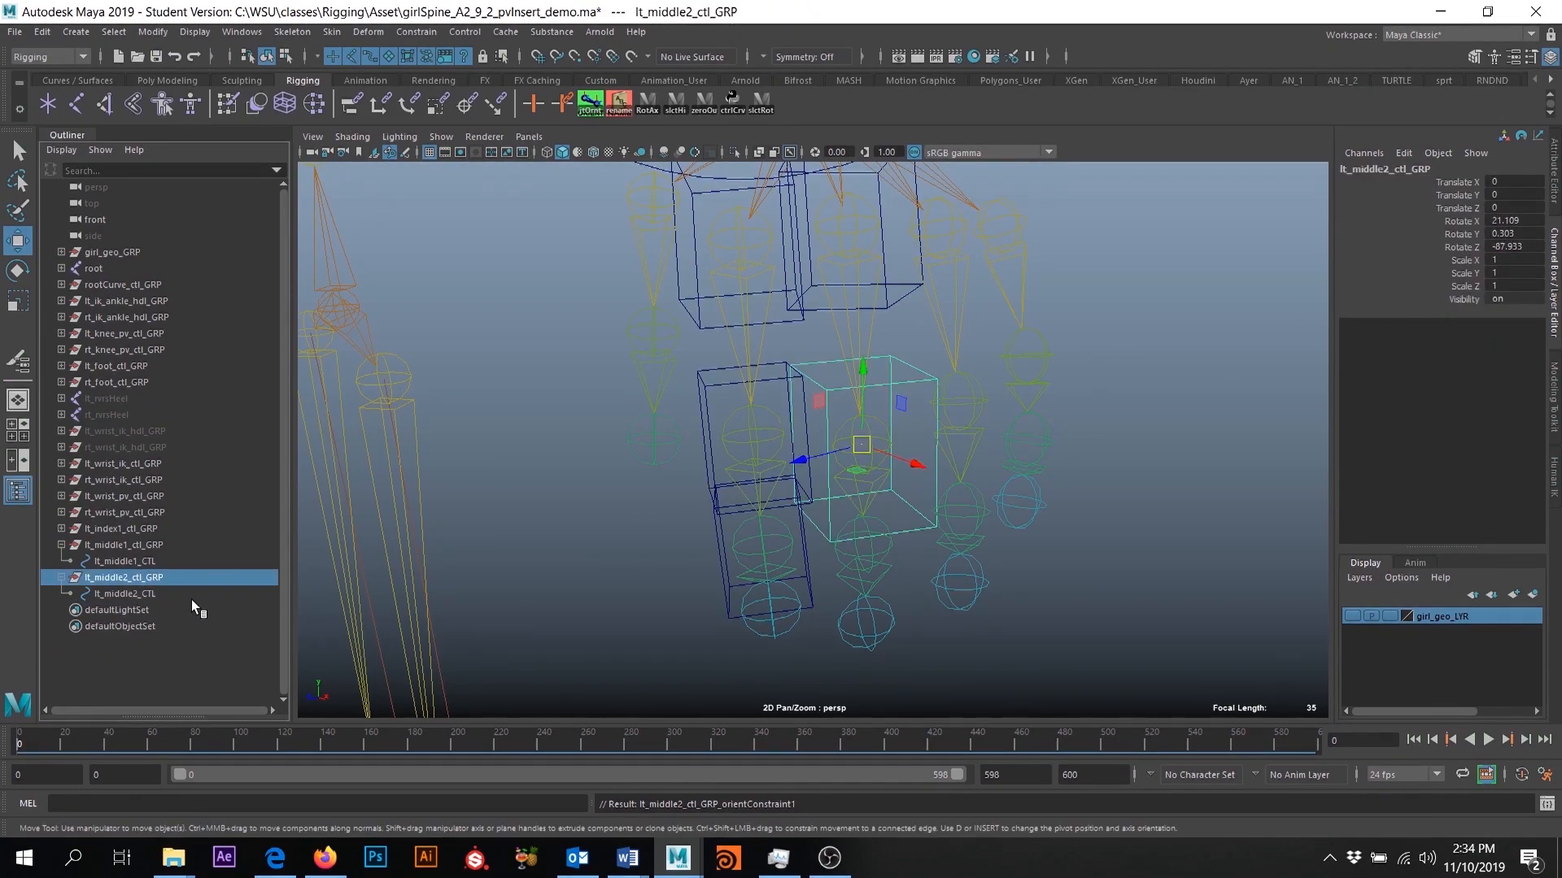
click(126, 593)
mouse_move(1025, 448)
alt+mouse_down()
mouse_move(985, 455)
mouse_move(1003, 453)
alt+mouse_up()
click(128, 578)
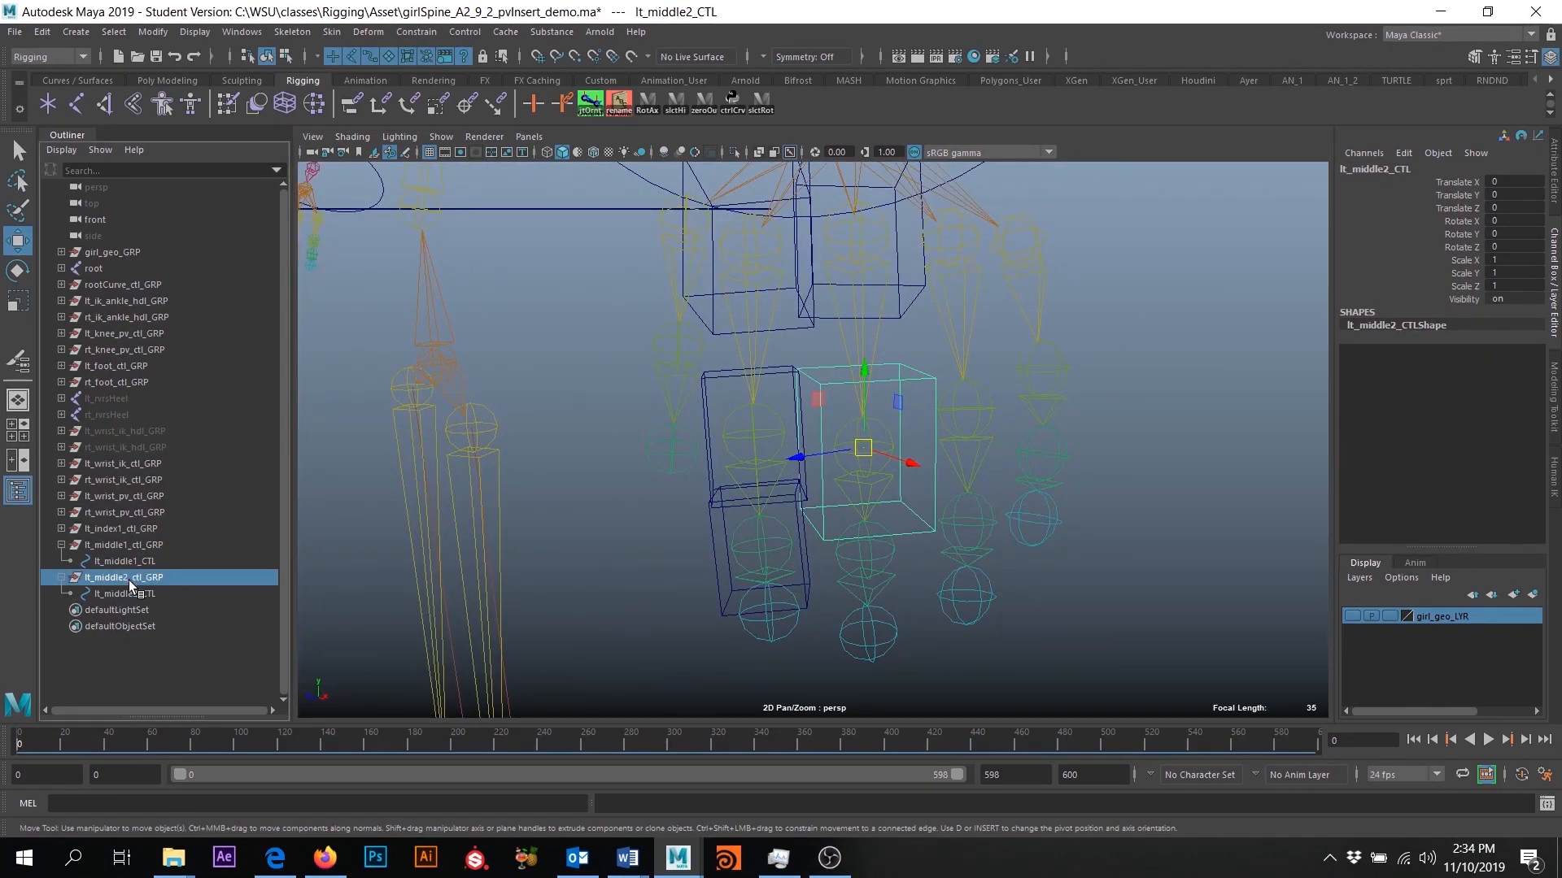
alt+drag(405, 603, 424, 594)
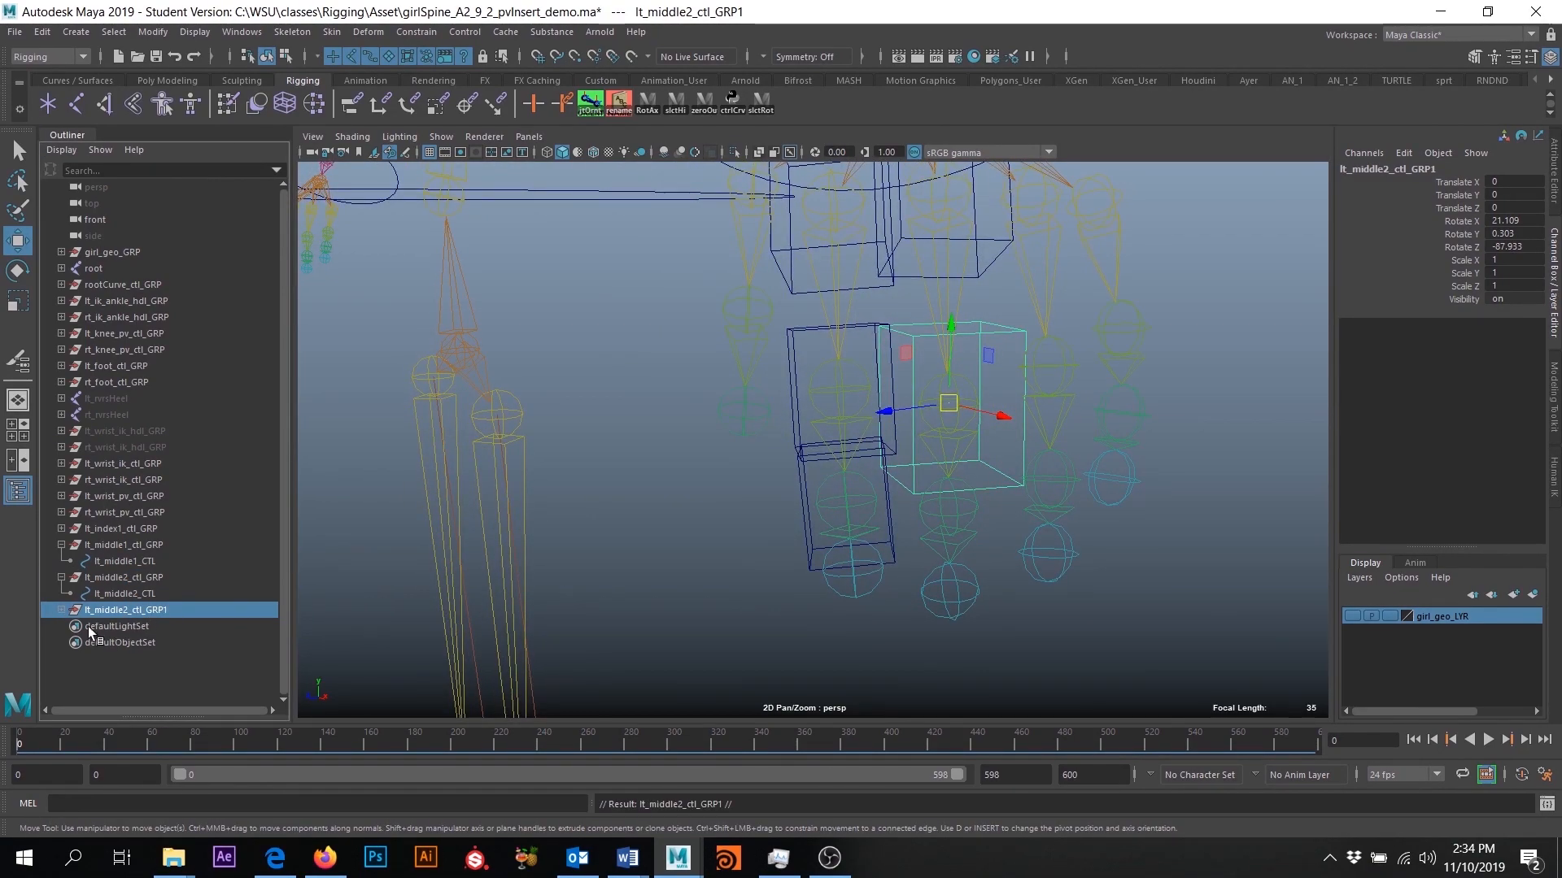
click(62, 611)
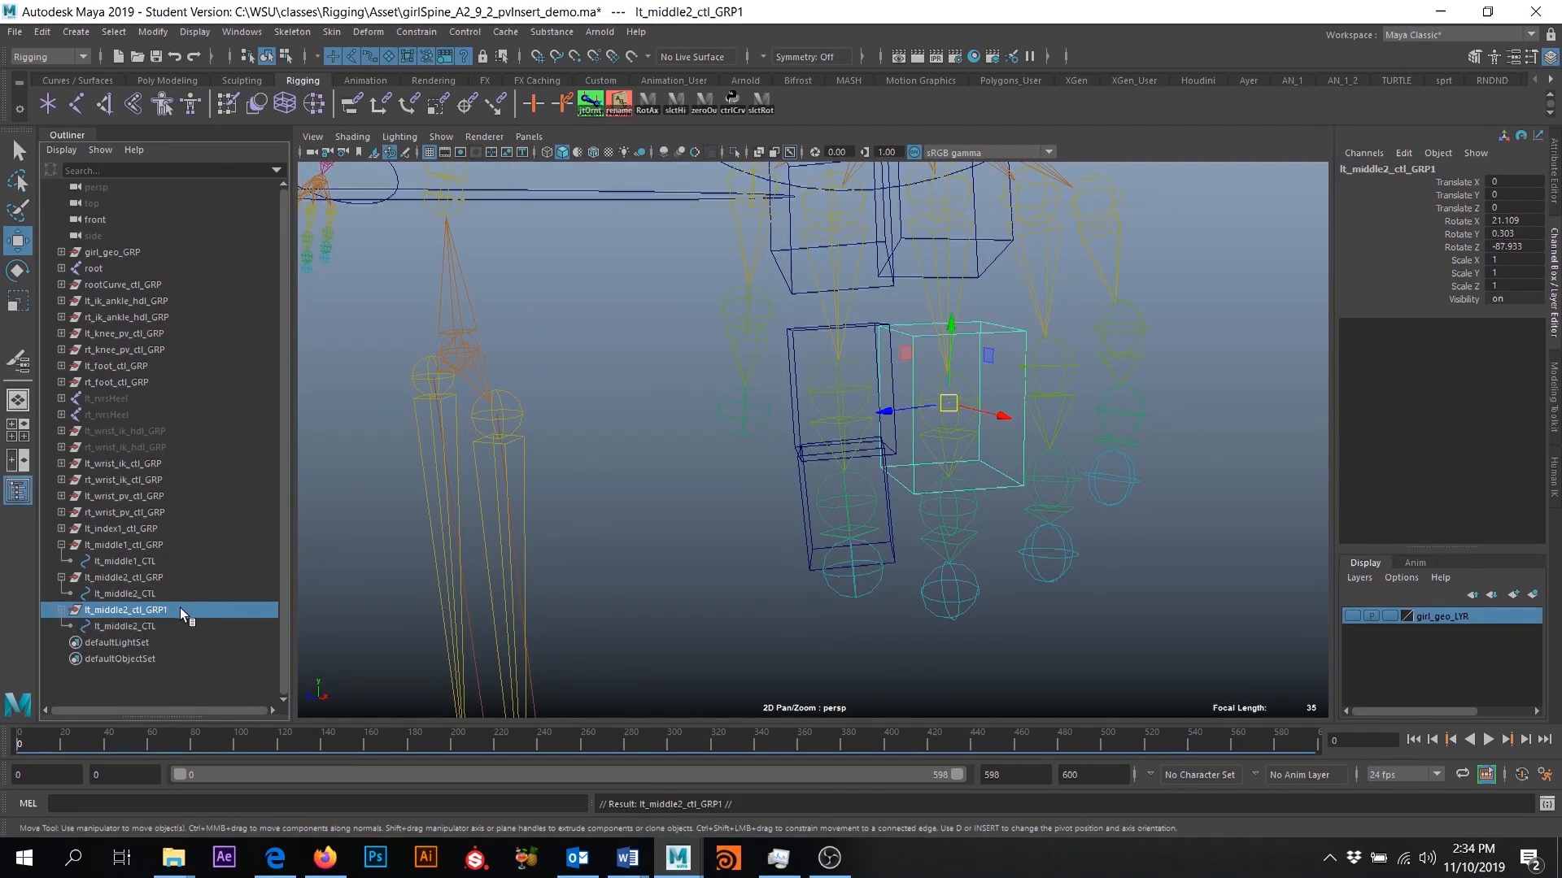
double_click(128, 609)
key(End)
key(BackSpace)
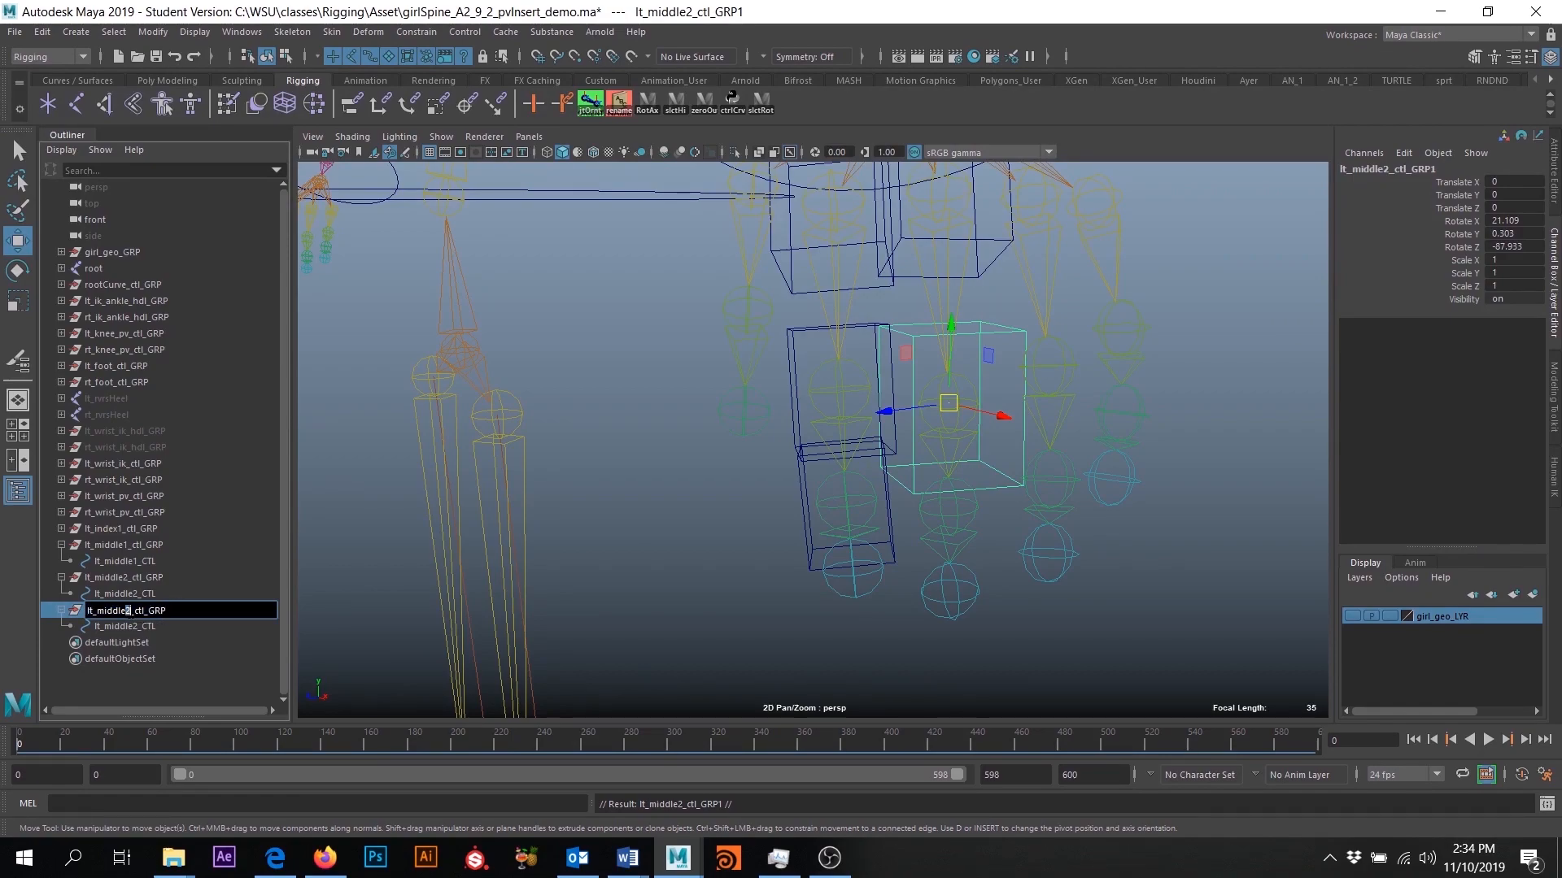
text(3)
- Rename the control curve inside lt_middle3_ctl_GRP as lt_middle3_CTL
double_click(146, 628)
key(End)
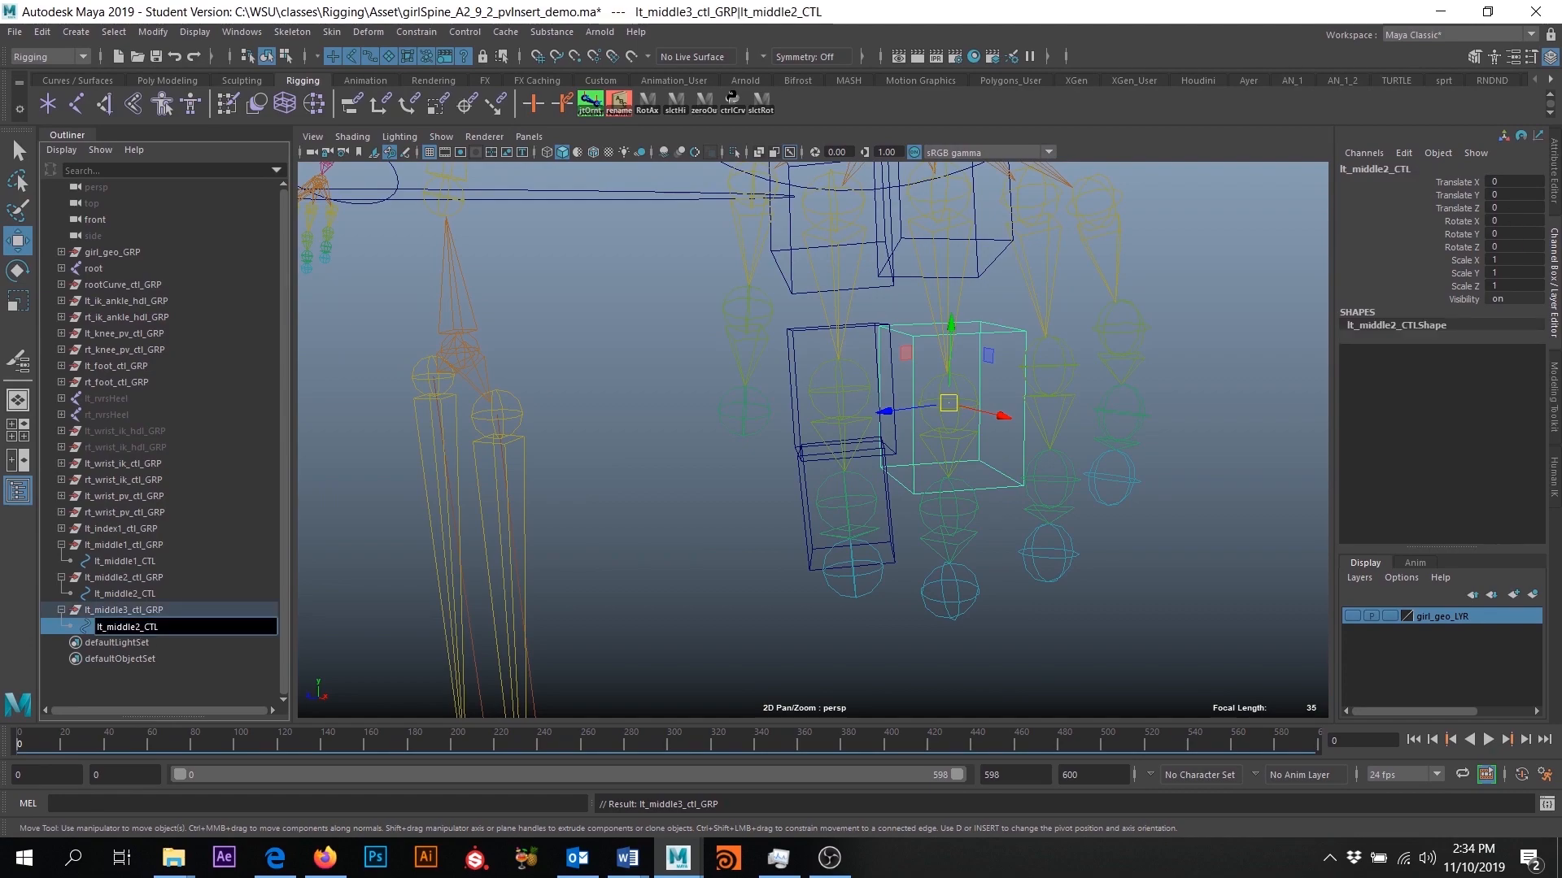
click(164, 609)
- Set Rotate X, Y and Z of lt_middle3_ctl_GRP to 0
alt+drag(972, 450, 934, 381)
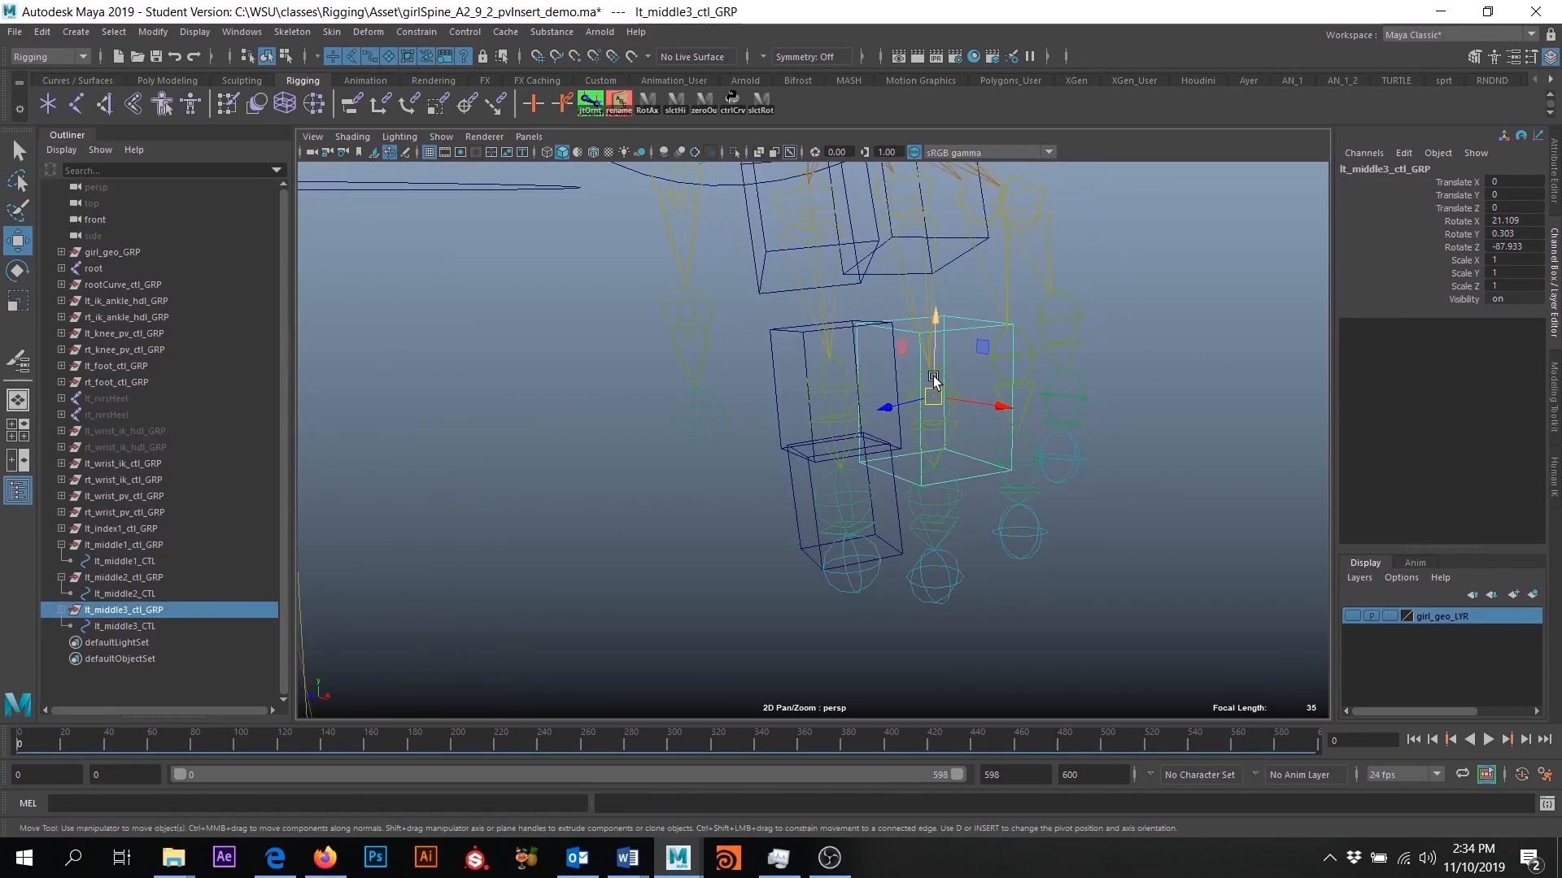
drag(1509, 221, 1522, 254)
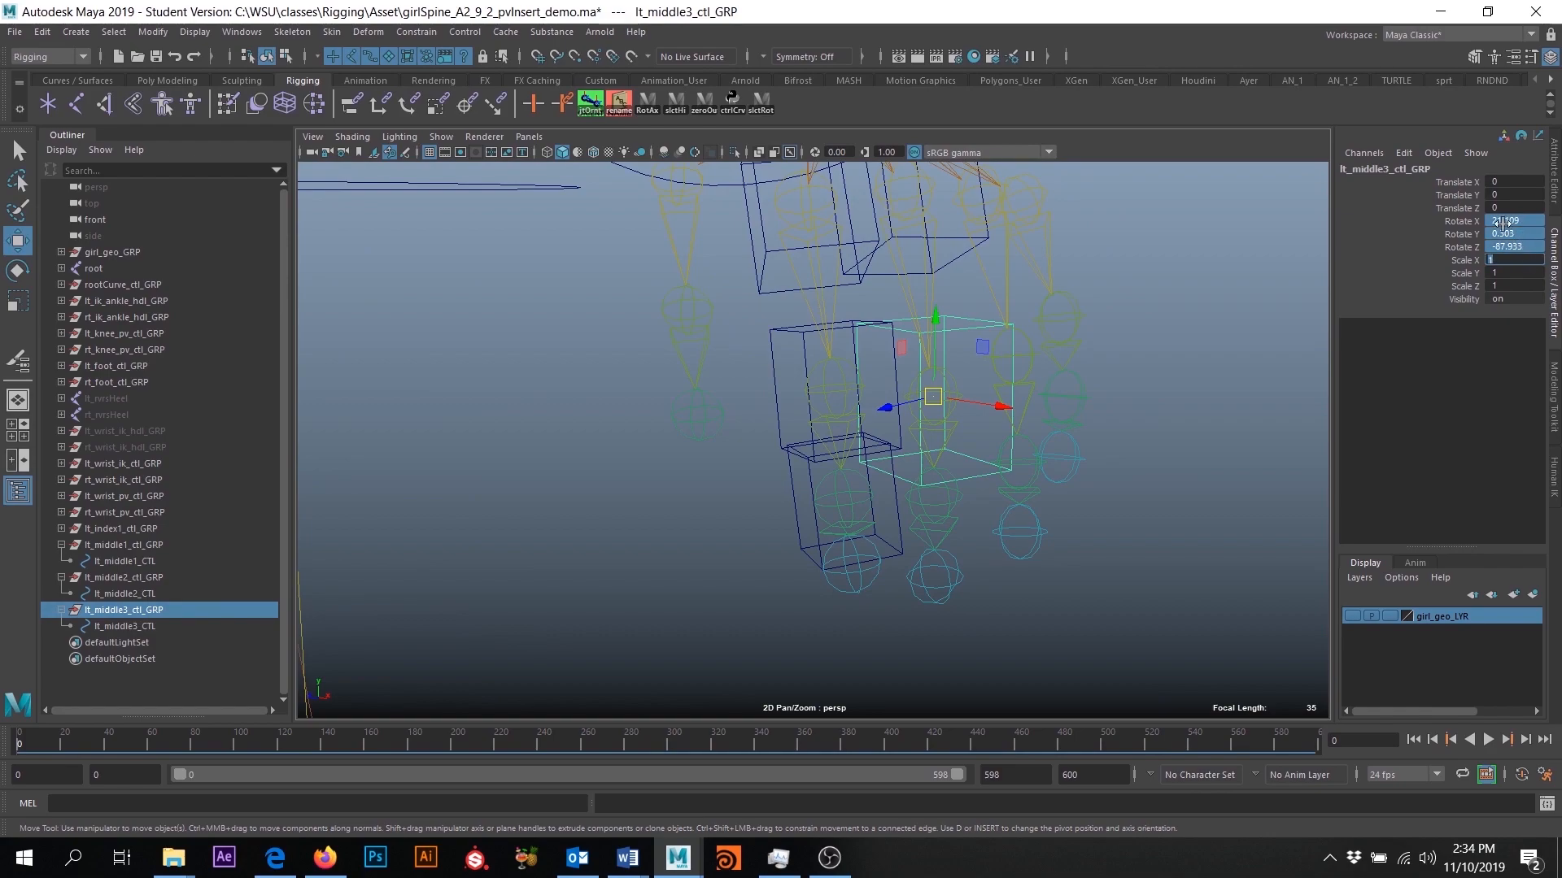
double_click(1516, 222)
shift+click(1518, 246)
key(Return)
- Move lt_middle3_ctl_GRP onto the third joint of the left middle finger with point snapping and freeze its transformations
alt+drag(1028, 547, 980, 504)
key(v)
drag(935, 411, 940, 485)
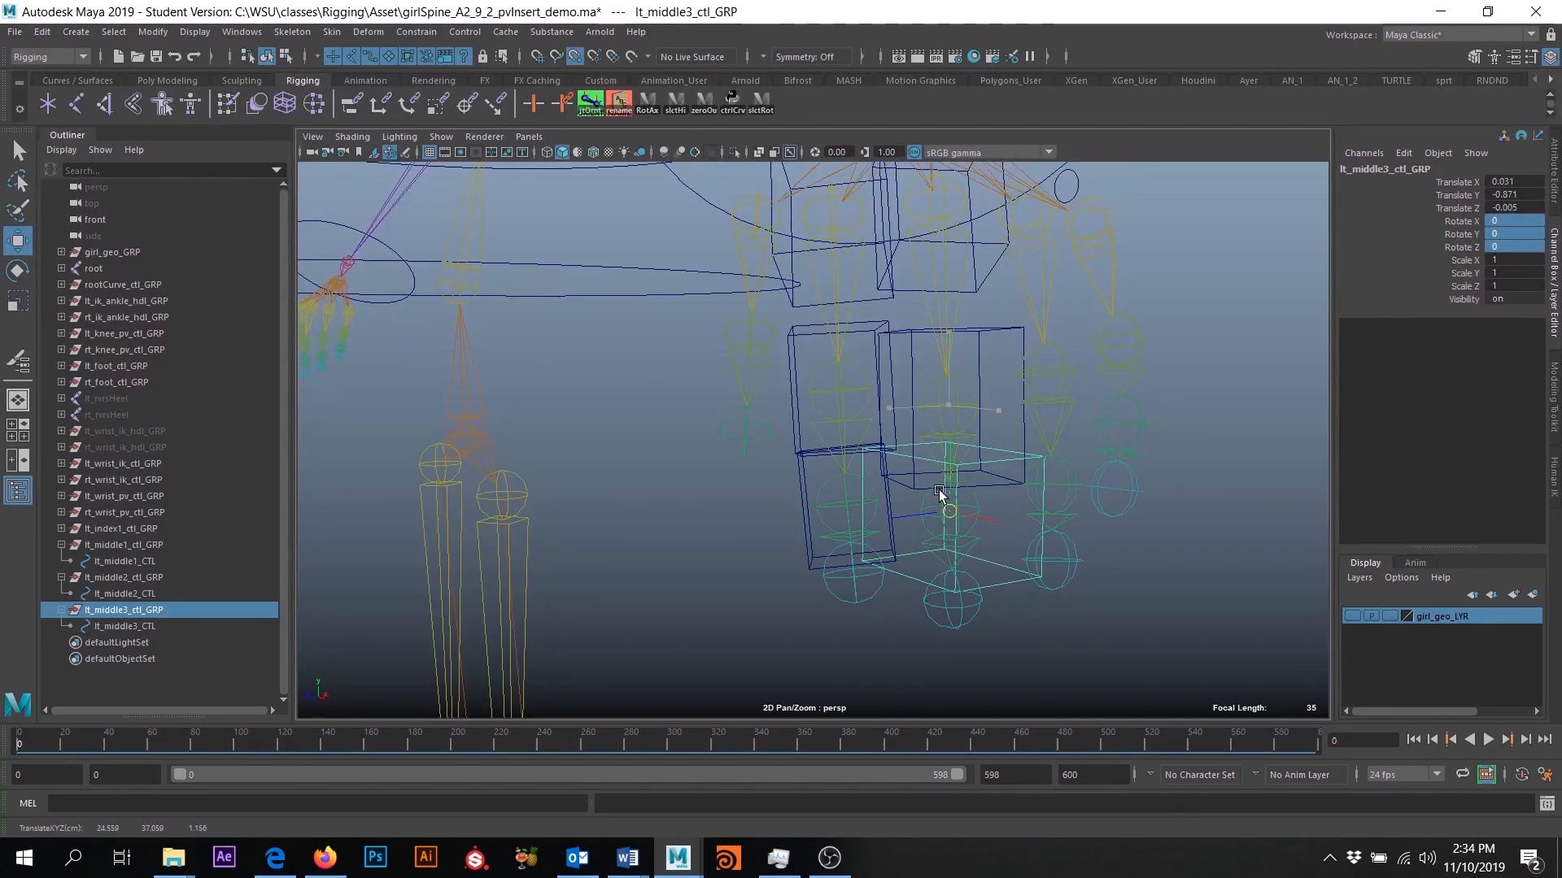
alt+drag(1066, 628, 1036, 631)
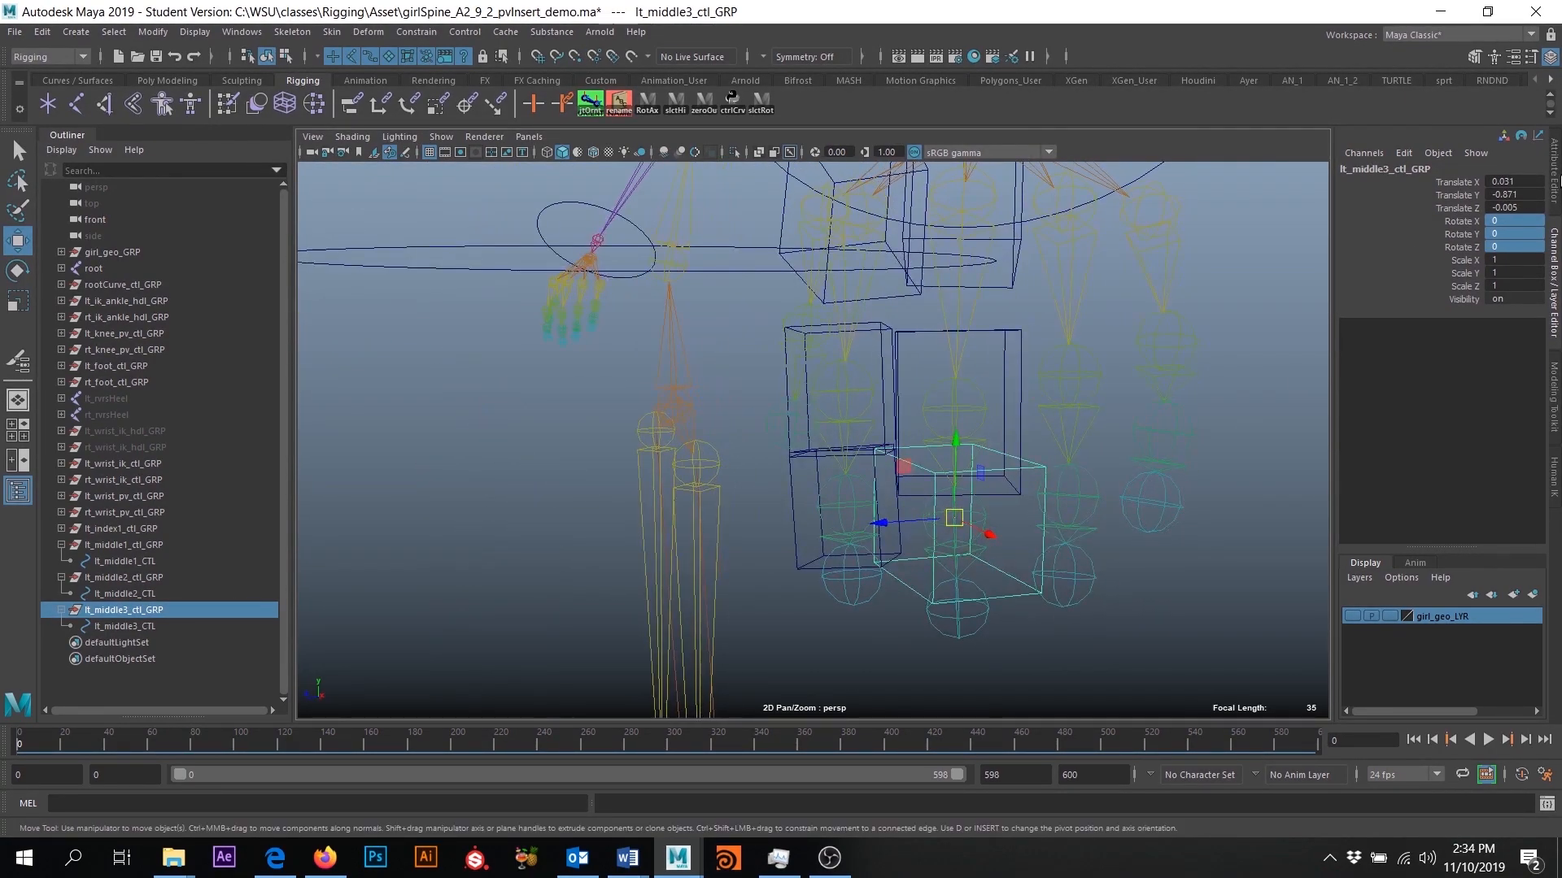
click(153, 32)
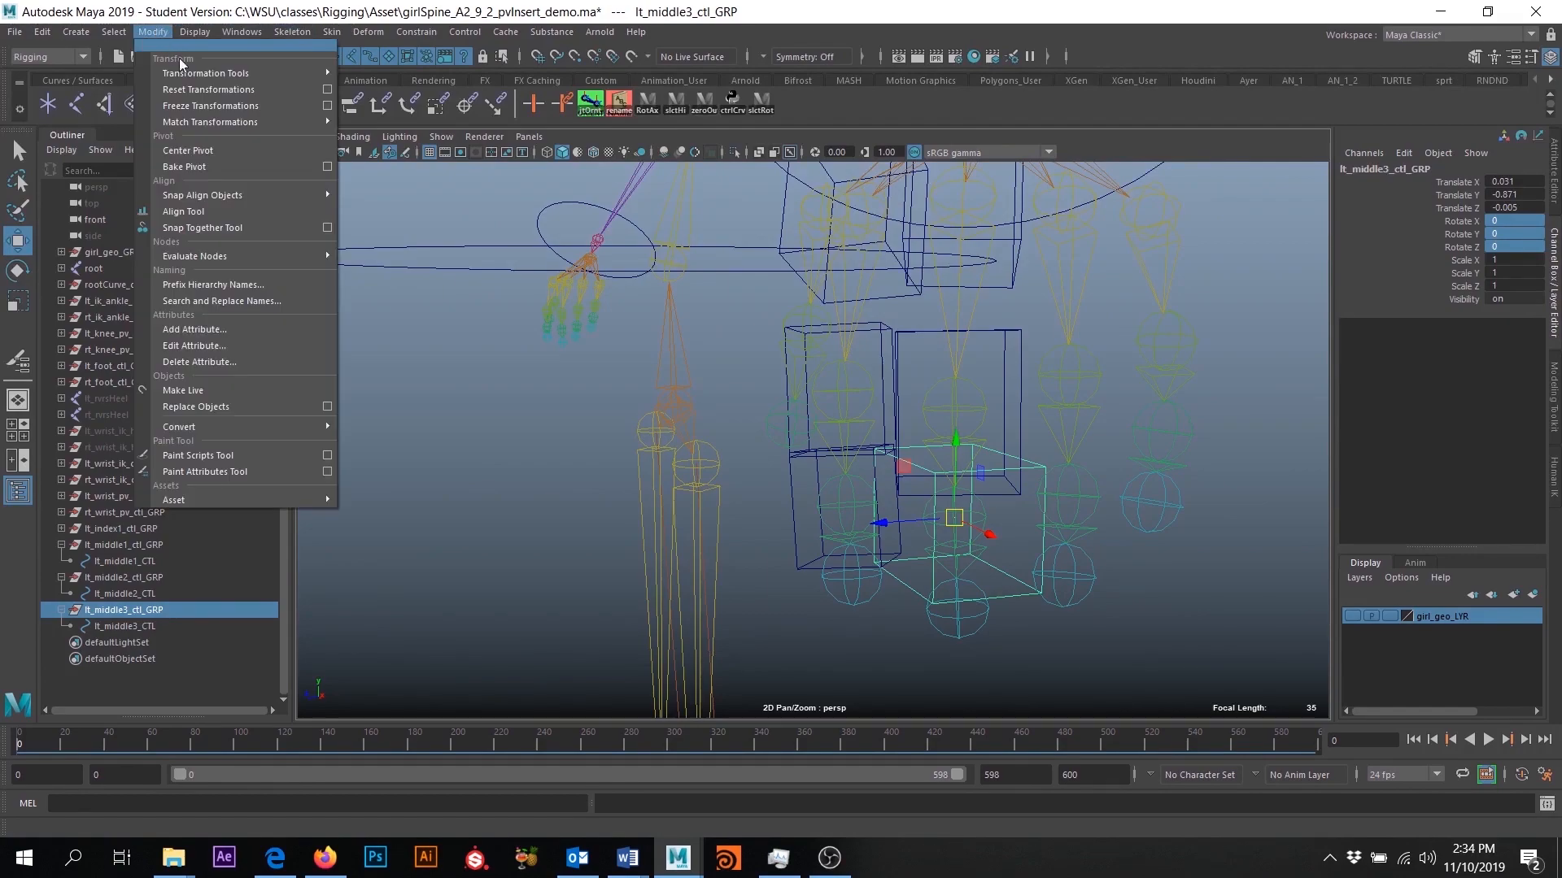
click(208, 109)
- Orient-constrain lt_middle3_ctl_GRP to the lt_middle3 joint with Maintain offset off
alt+drag(917, 610, 962, 615)
click(976, 602)
click(980, 531)
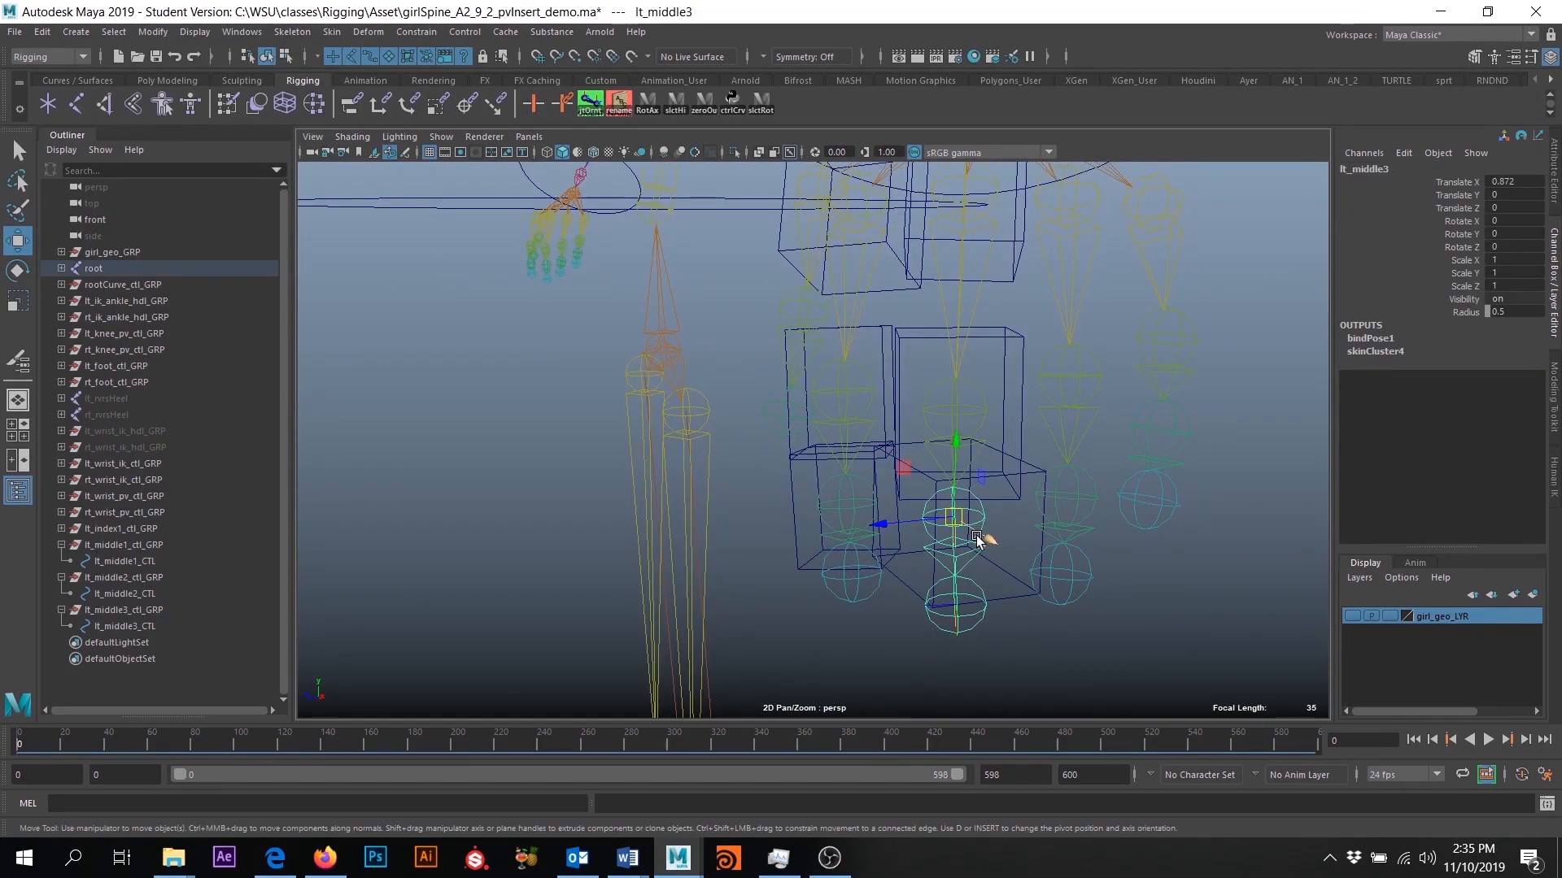
click(114, 610)
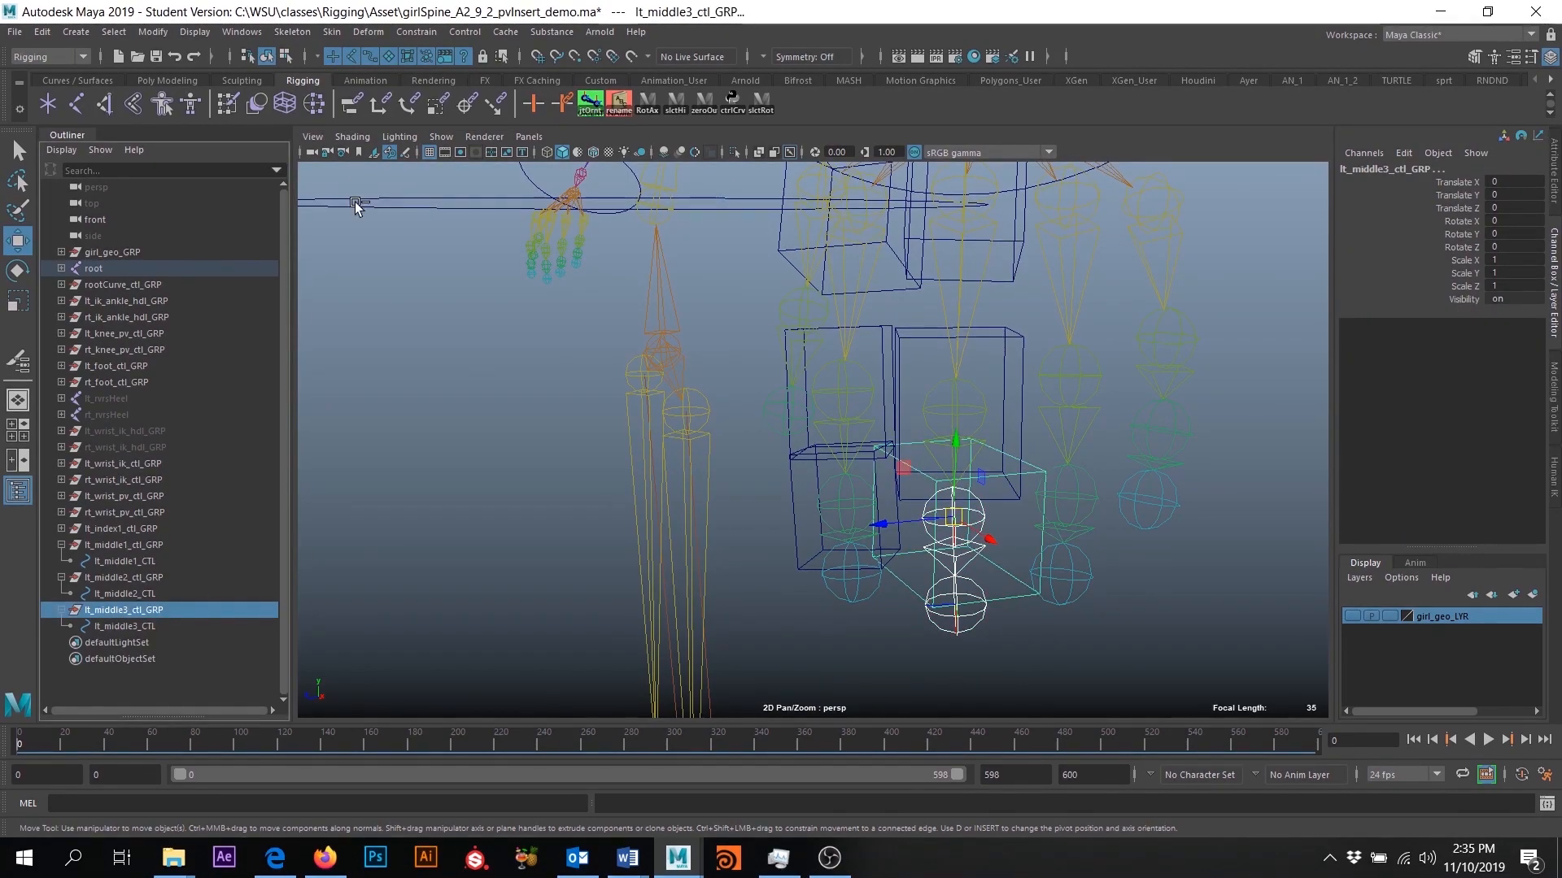
click(404, 33)
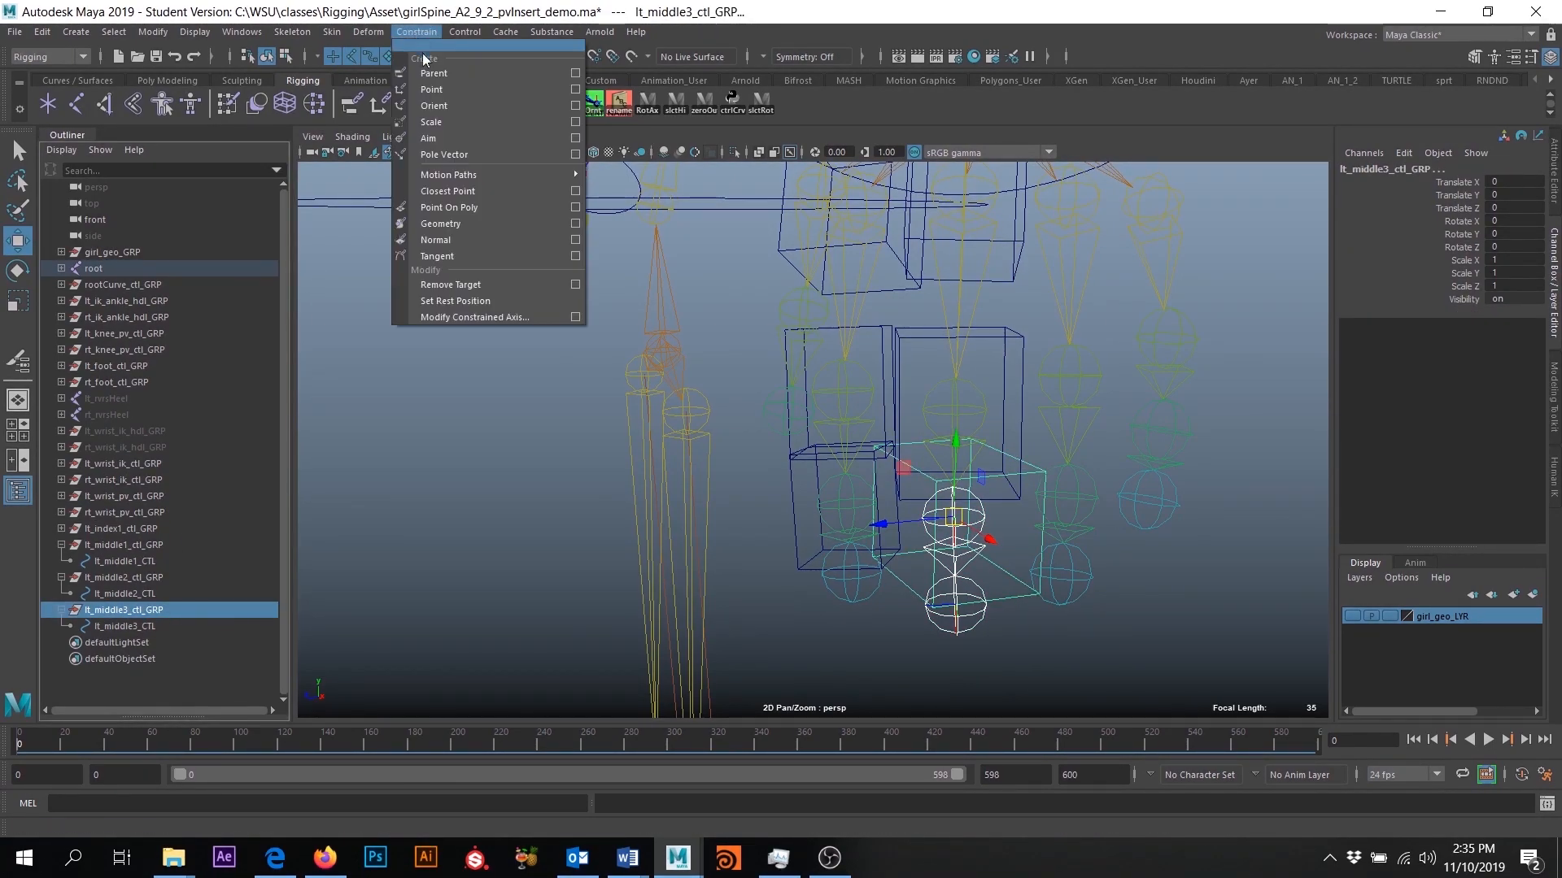
click(566, 105)
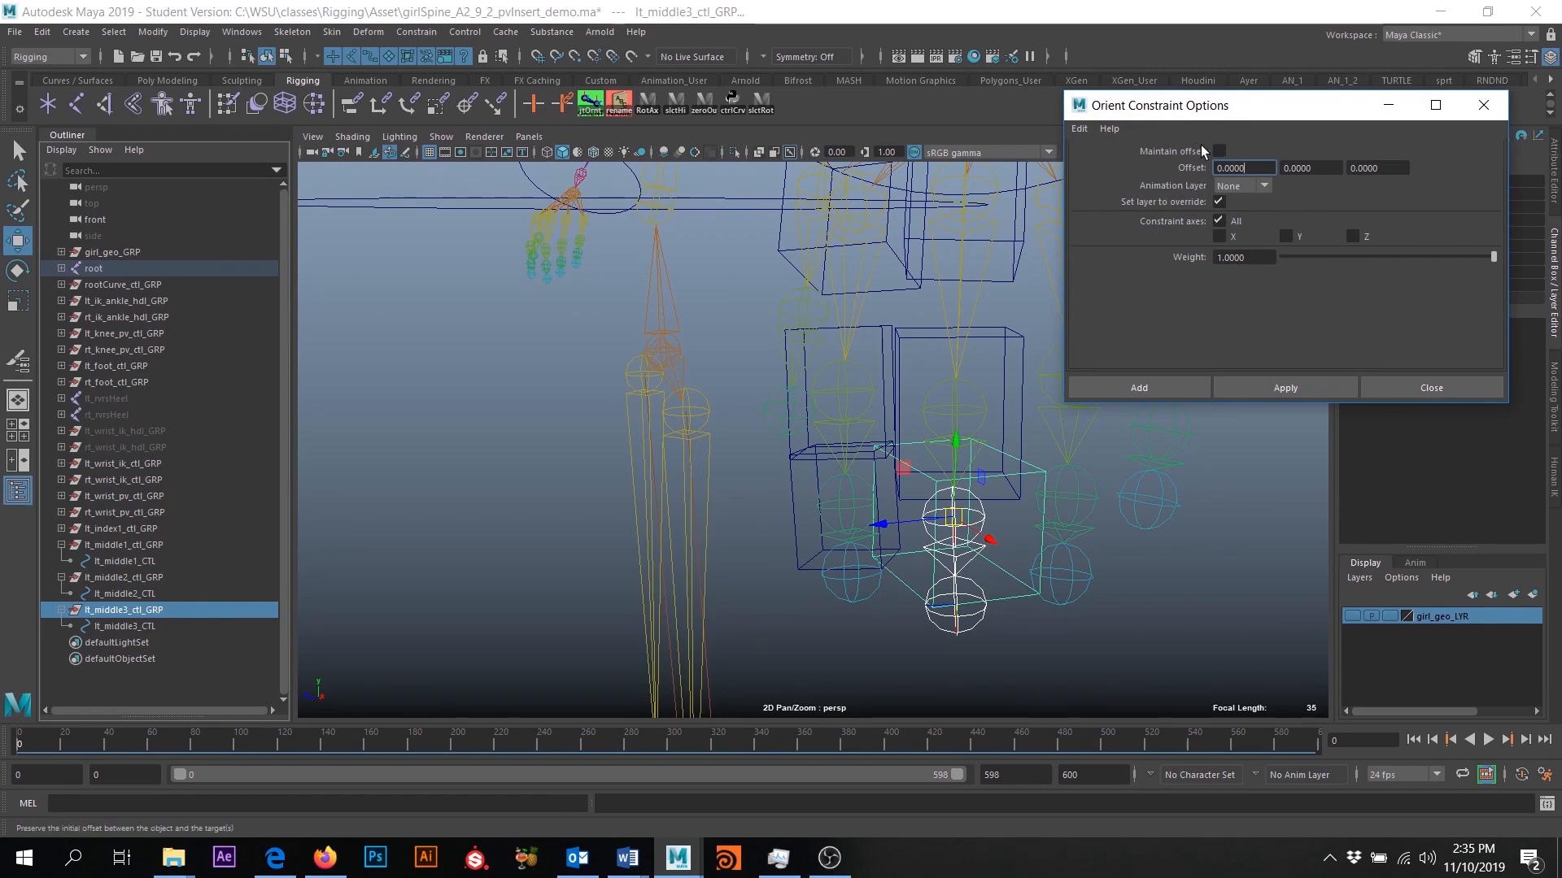
click(1158, 387)
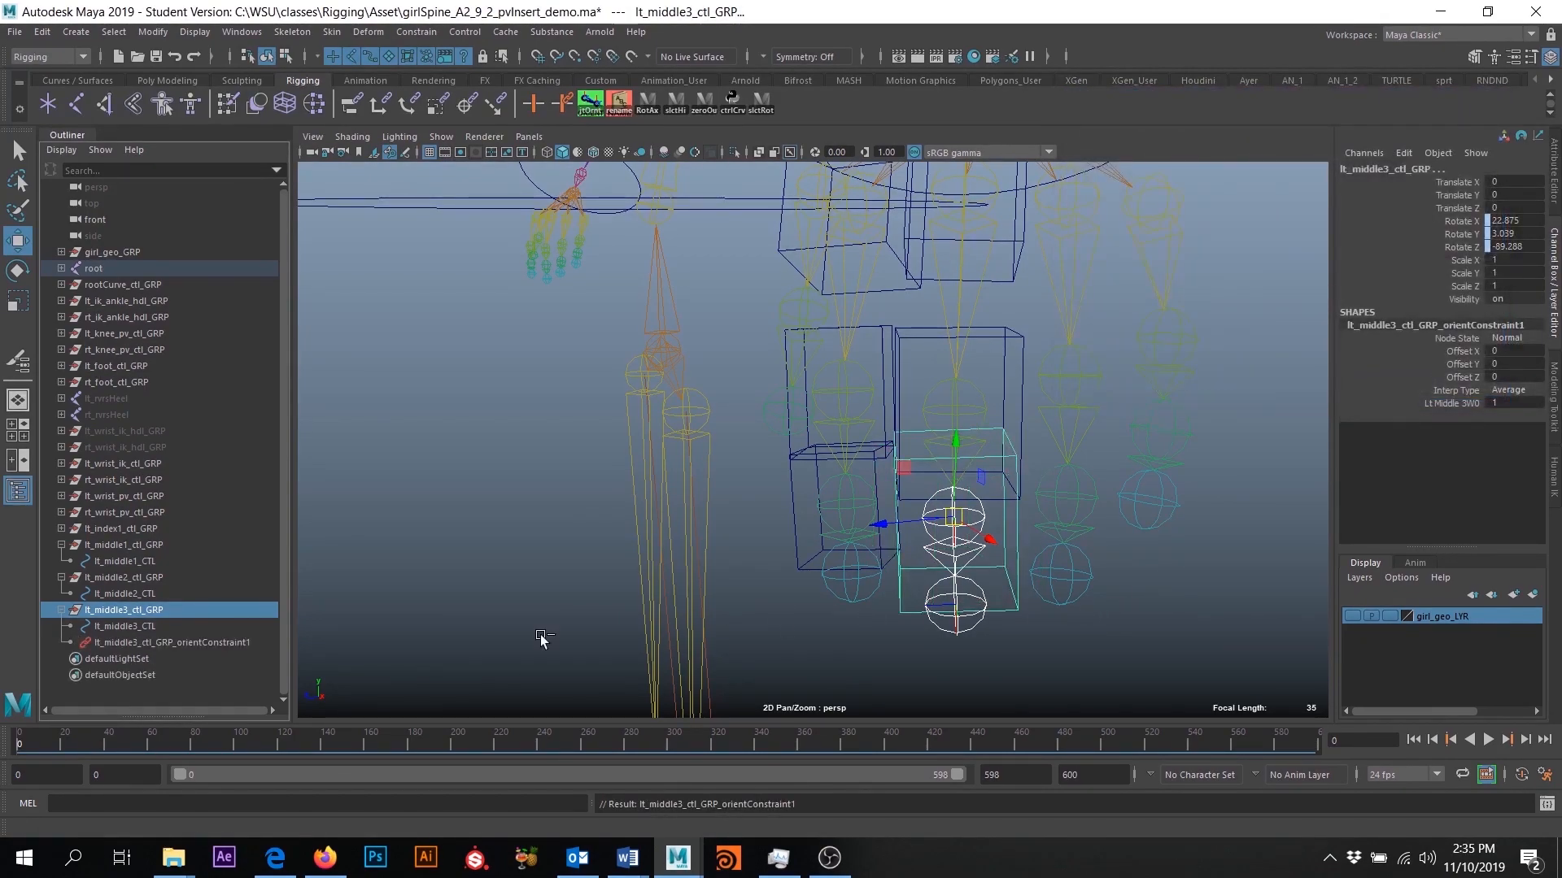
- Delete the orient constraint inside lt_middle3_ctl_GRP and clear the selection
click(170, 642)
key(Delete)
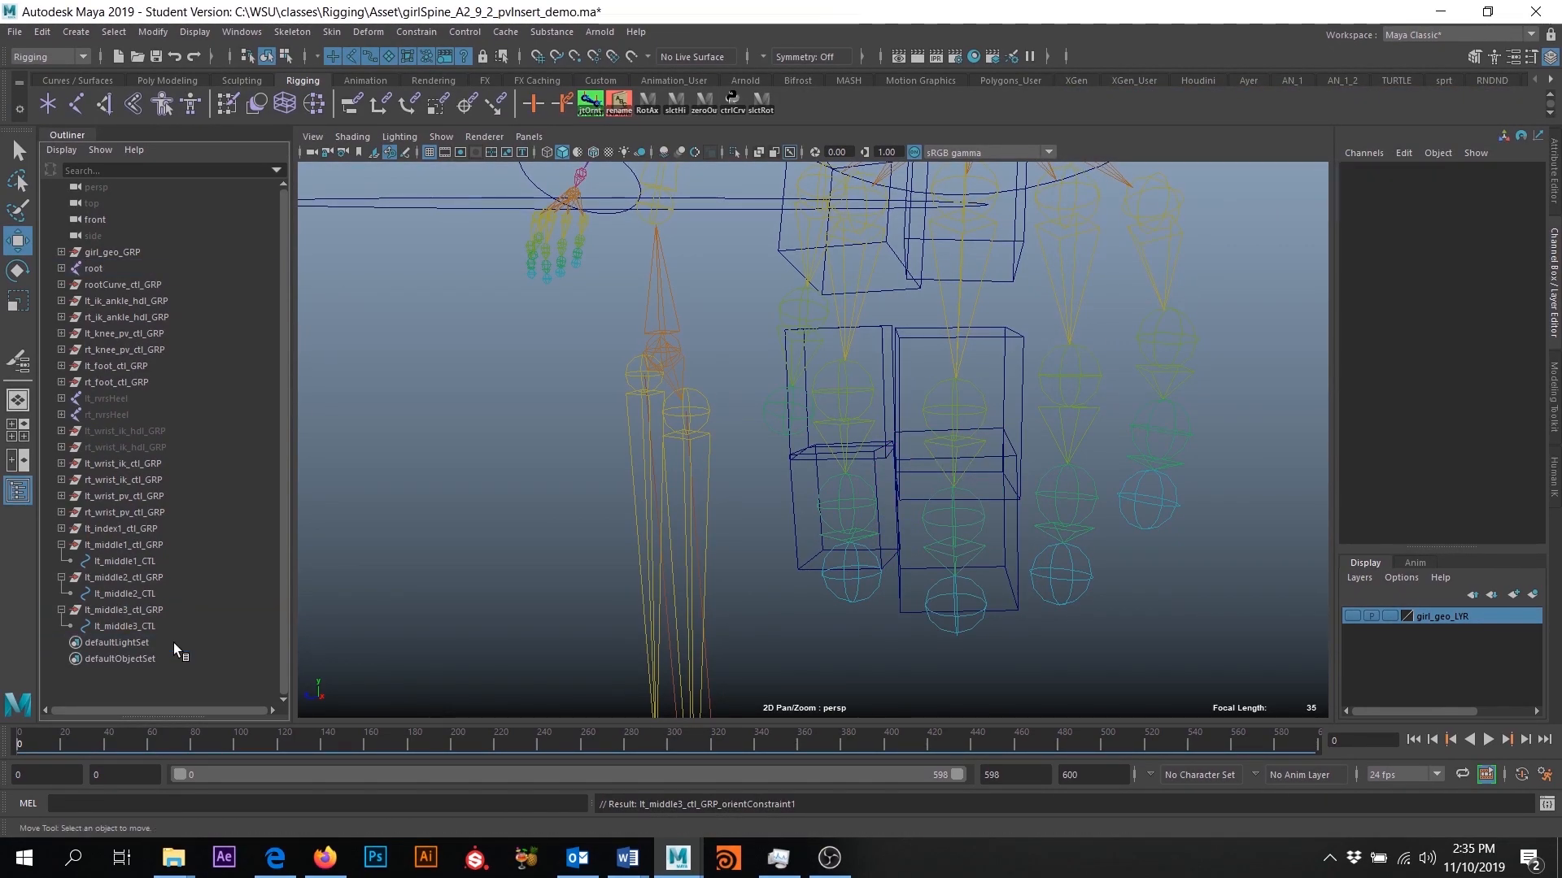
click(158, 615)
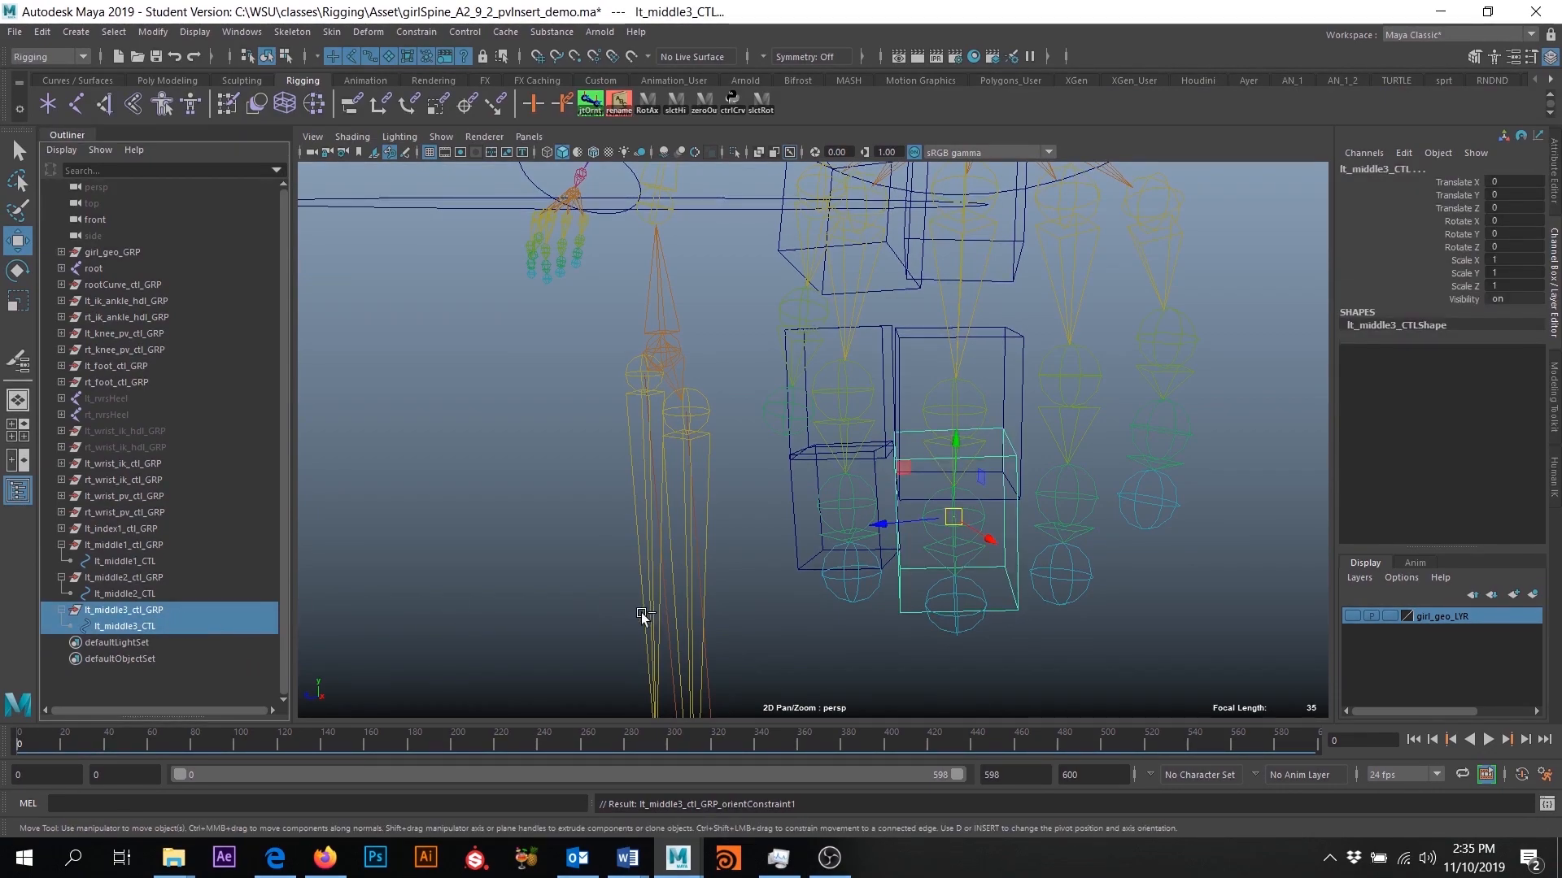
click(471, 574)
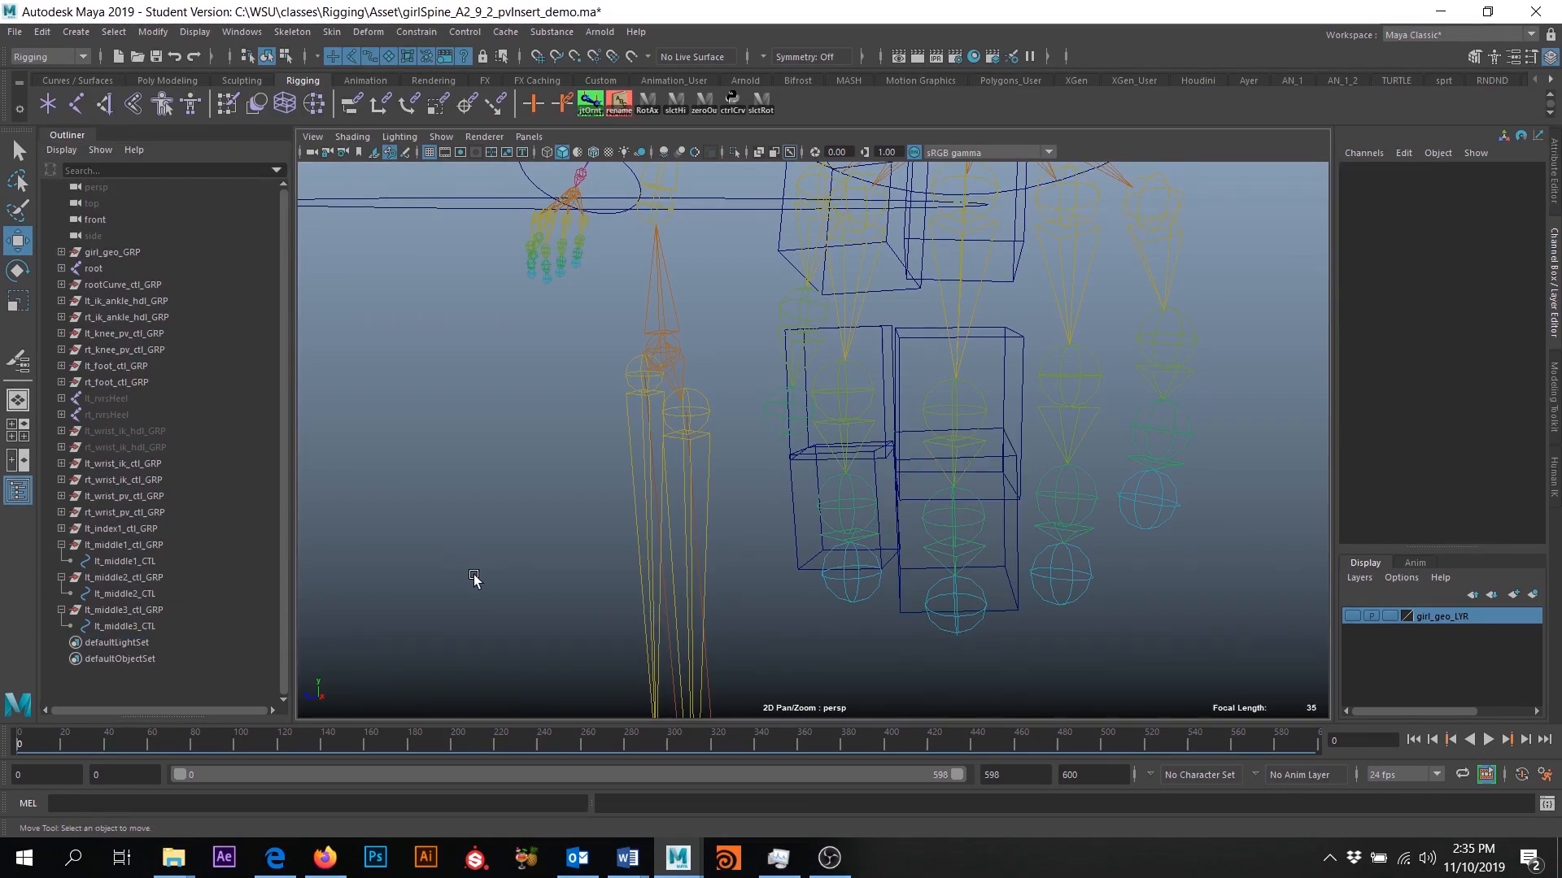
- Show the girl_geo_LYR layer and scale lt_middle2_CTL to about 0.727 in X and 0.83 in Y and Z
click(1352, 616)
alt+drag(1253, 620, 1013, 514)
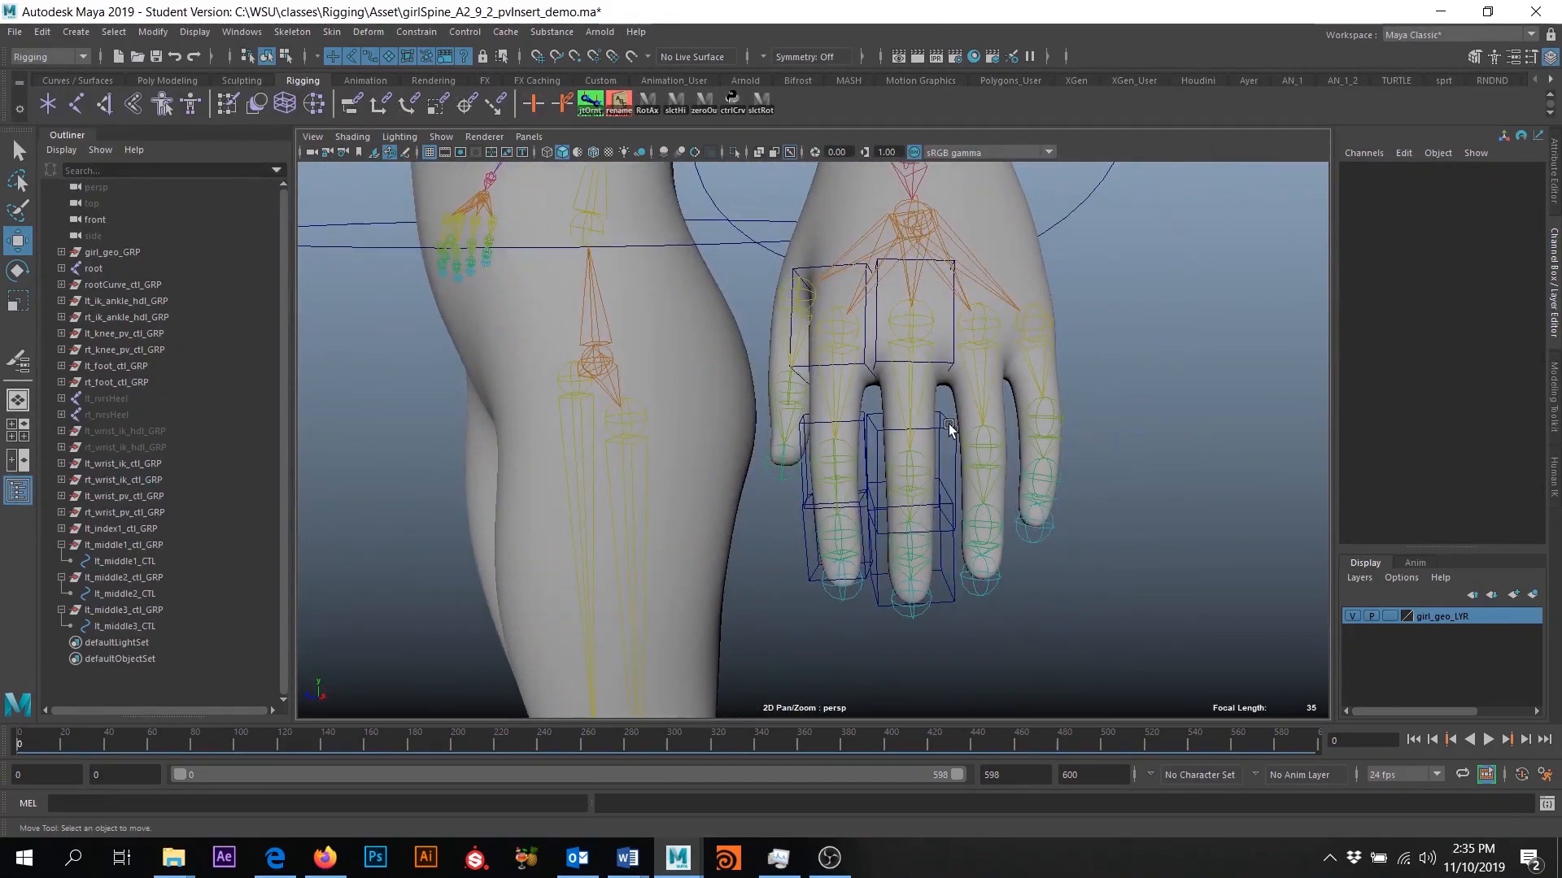
click(910, 478)
key(r)
drag(910, 478, 911, 543)
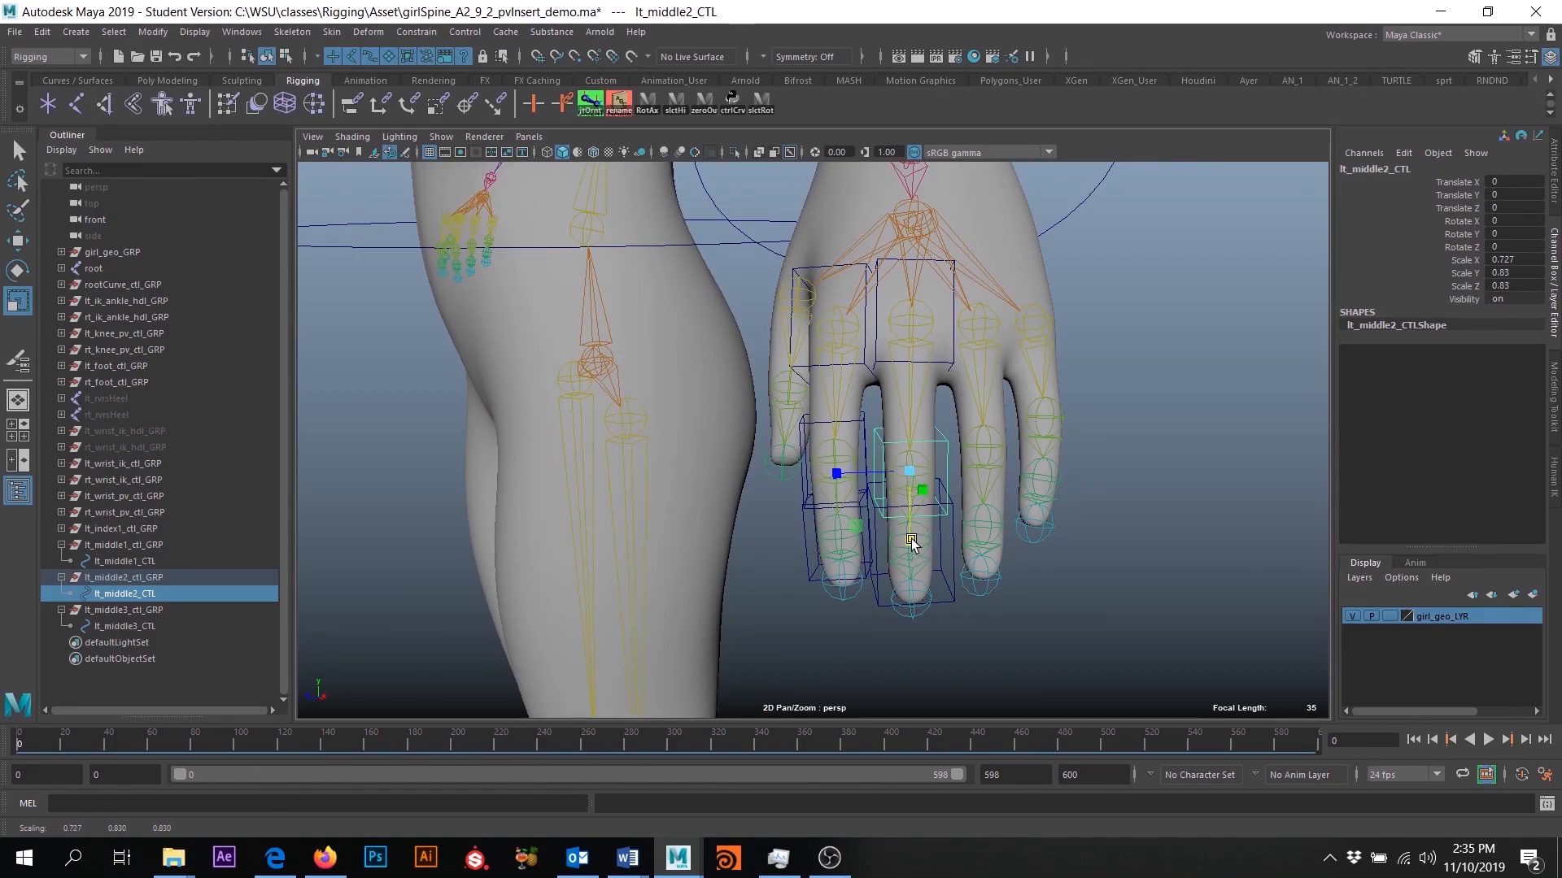
- Scale lt_middle2_CTL to about 0.722 in Y to fit the finger and freeze its transformations
alt+drag(958, 592, 1019, 569)
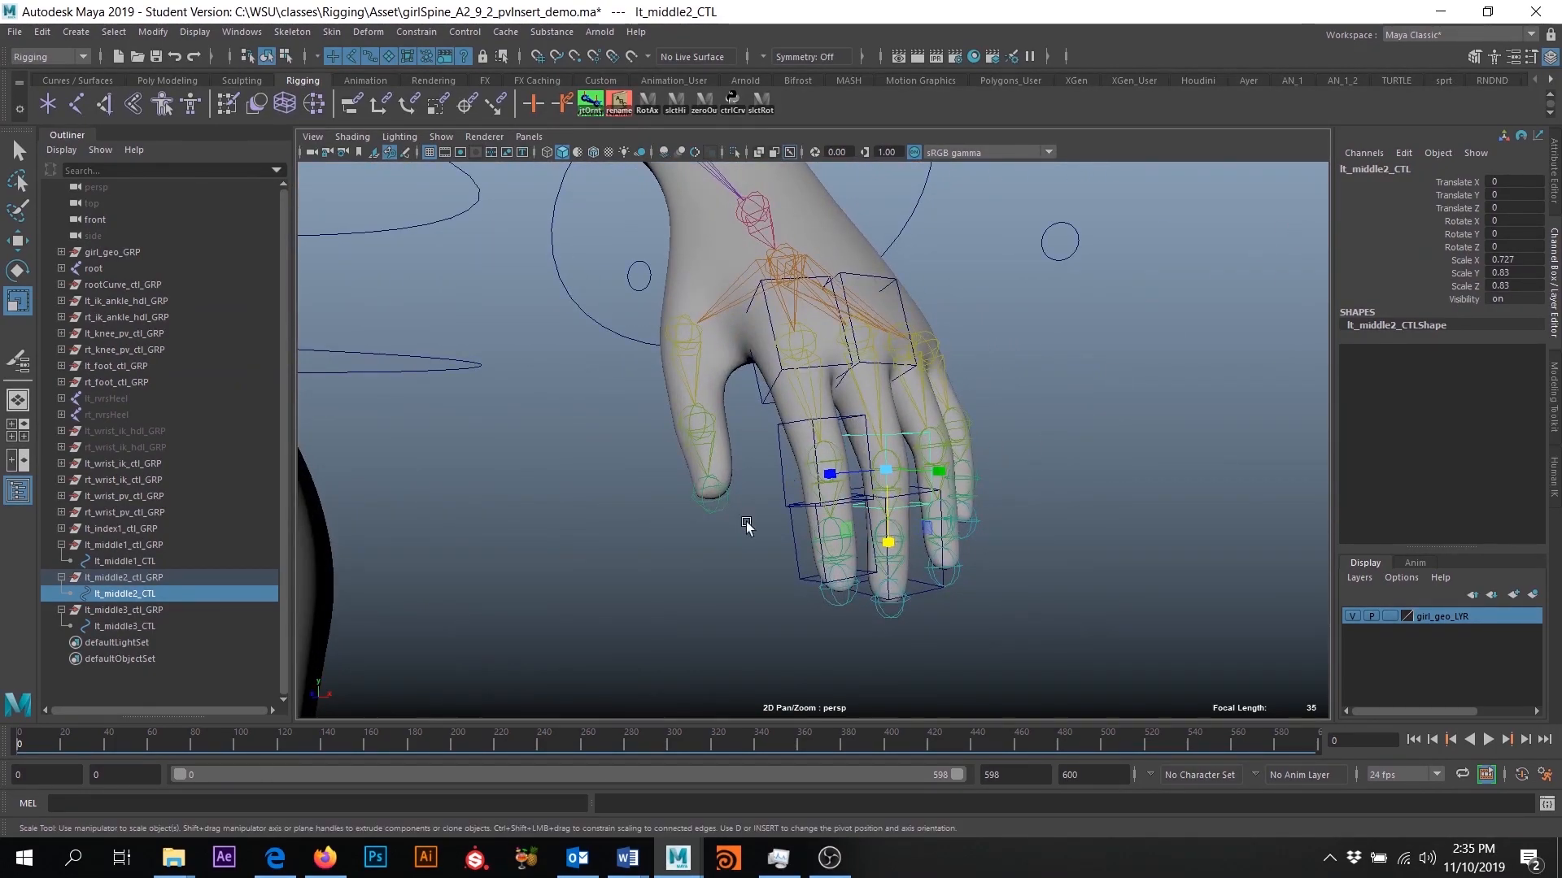
click(921, 600)
alt+drag(997, 571, 958, 519)
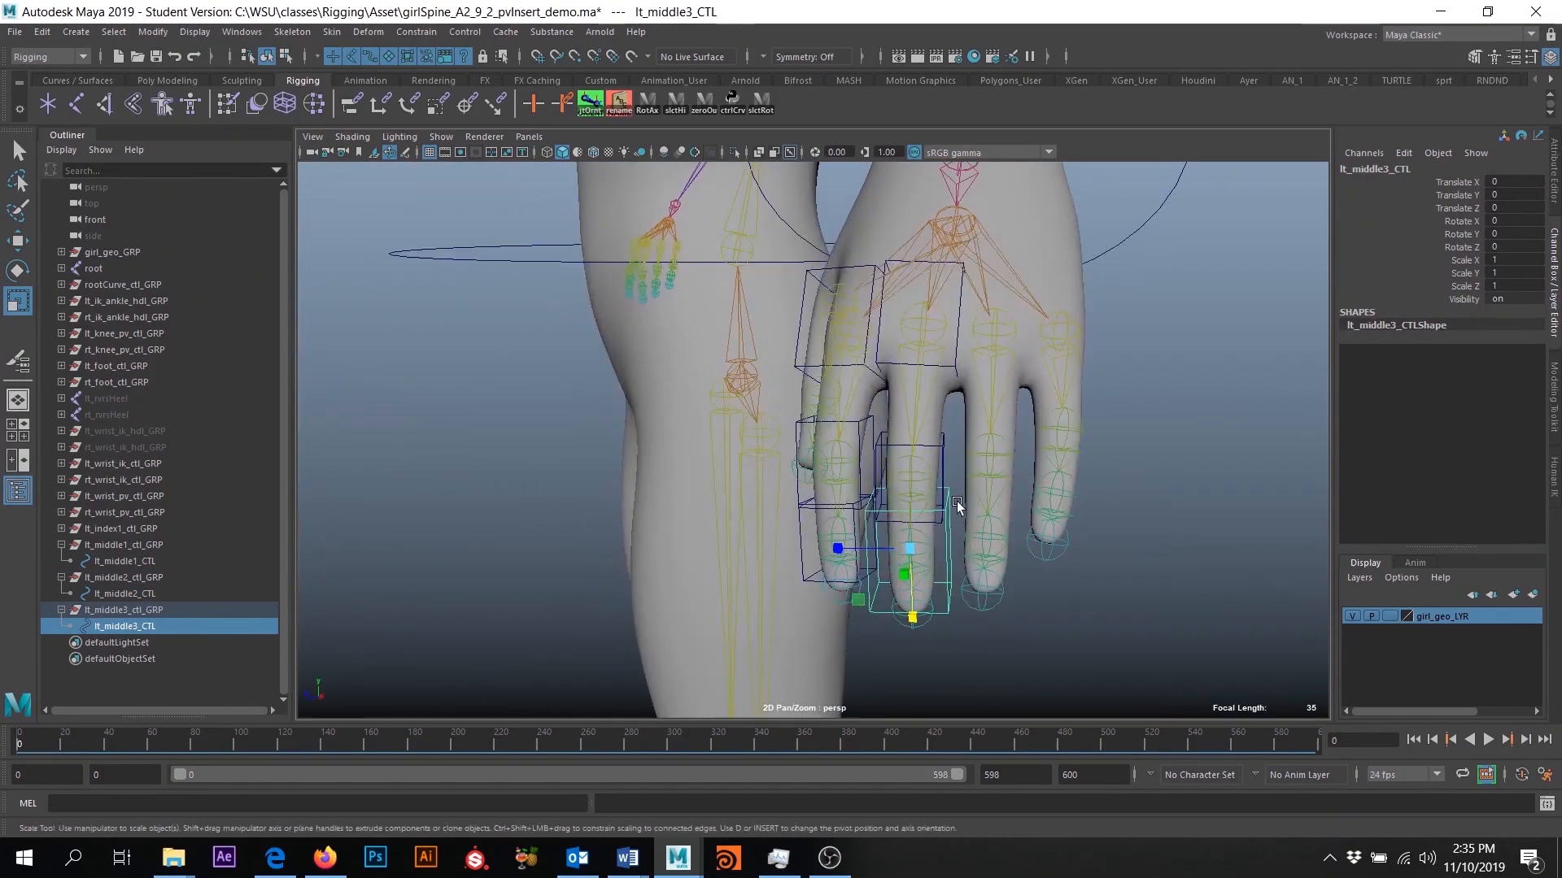
click(938, 453)
mouse_move(939, 456)
alt+mouse_down()
mouse_move(947, 484)
mouse_move(935, 437)
alt+mouse_up()
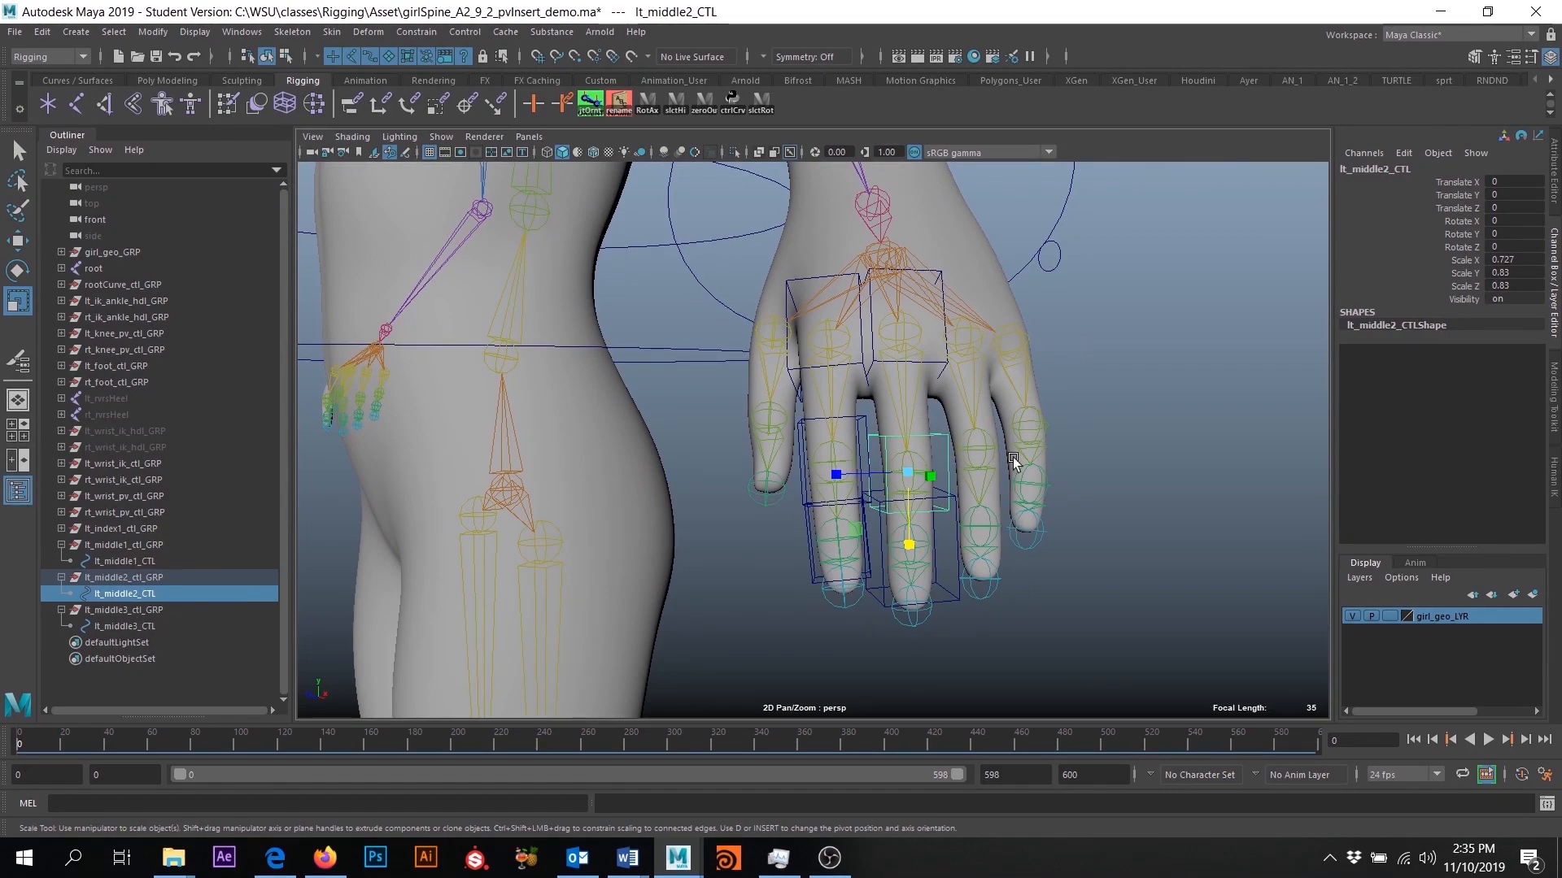
mouse_move(996, 515)
alt+mouse_down()
mouse_move(1003, 536)
mouse_move(952, 561)
mouse_move(935, 540)
mouse_move(976, 529)
alt+mouse_up()
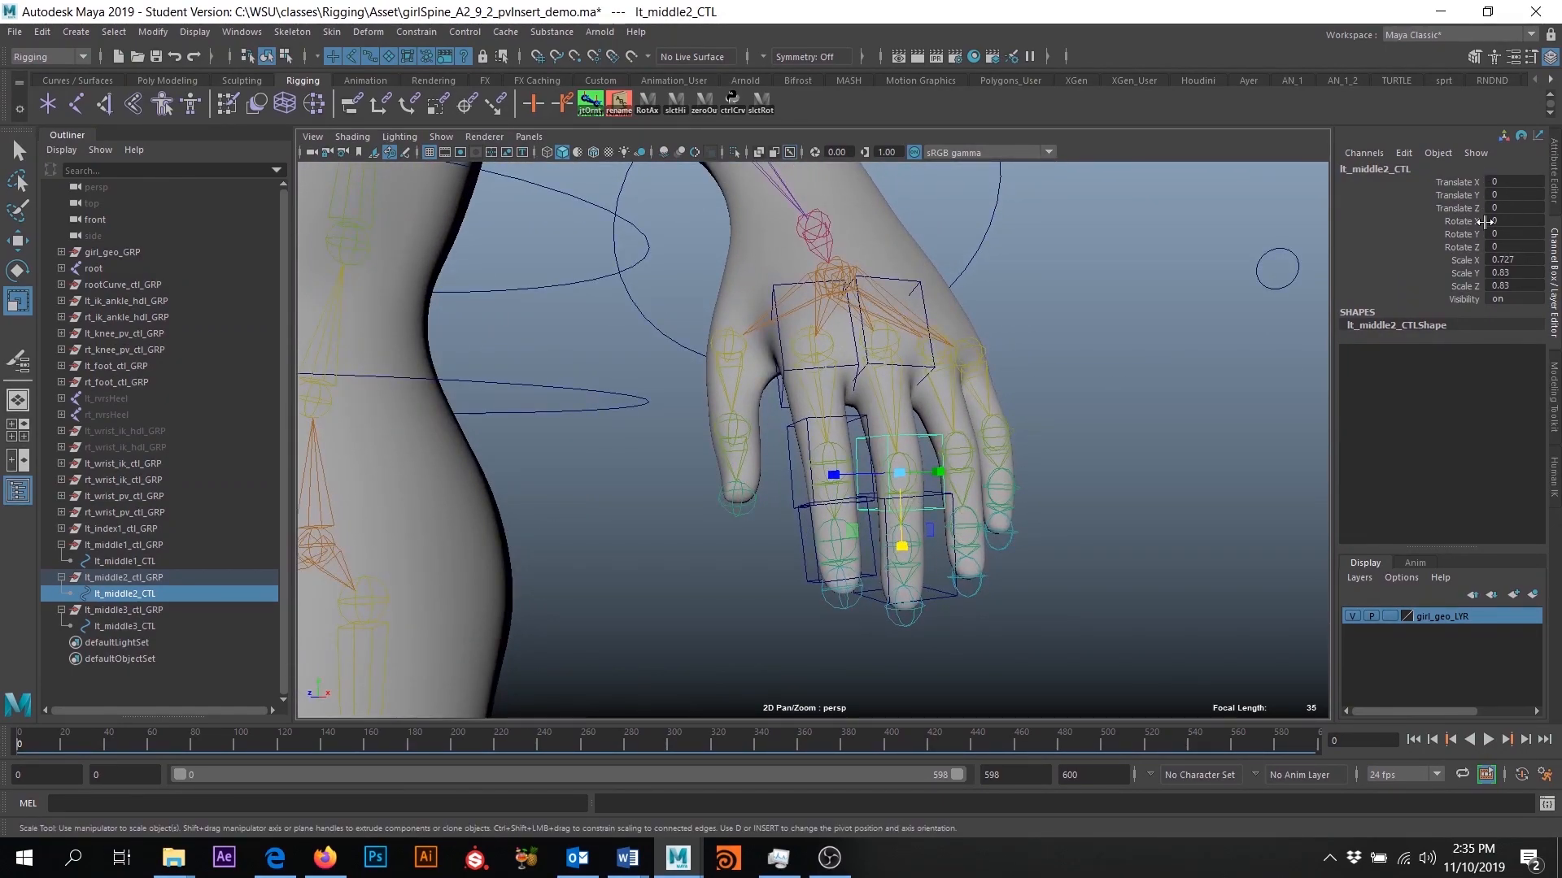
alt+drag(996, 569, 885, 442)
click(153, 31)
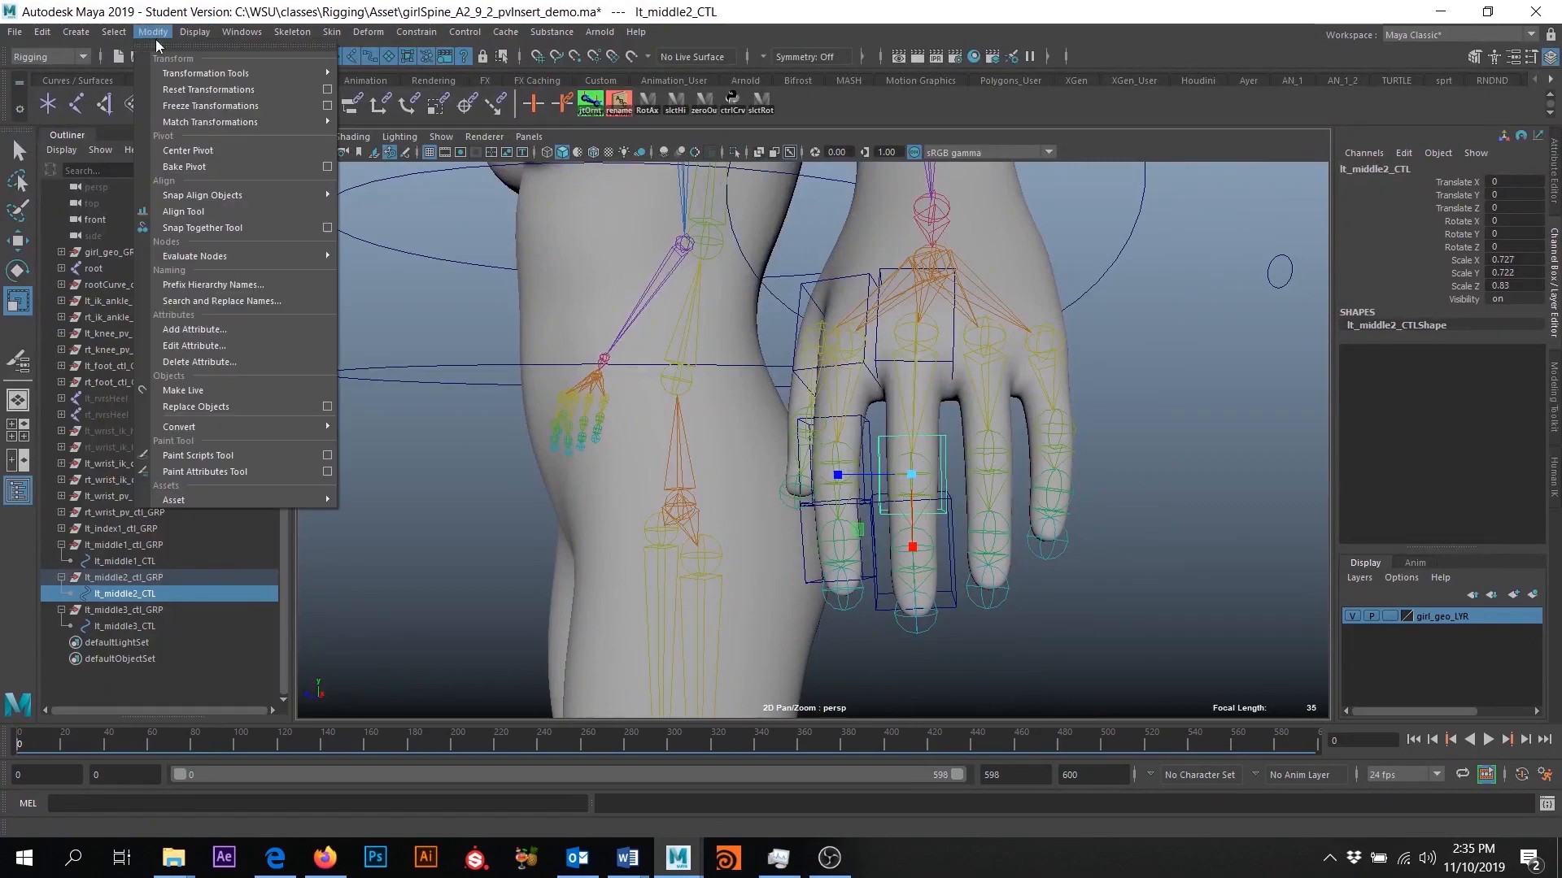
click(195, 93)
- Scale lt_middle3_CTL to about 0.753 in X and 0.637 in Y and Z, and freeze its transformations
alt+drag(947, 545, 999, 572)
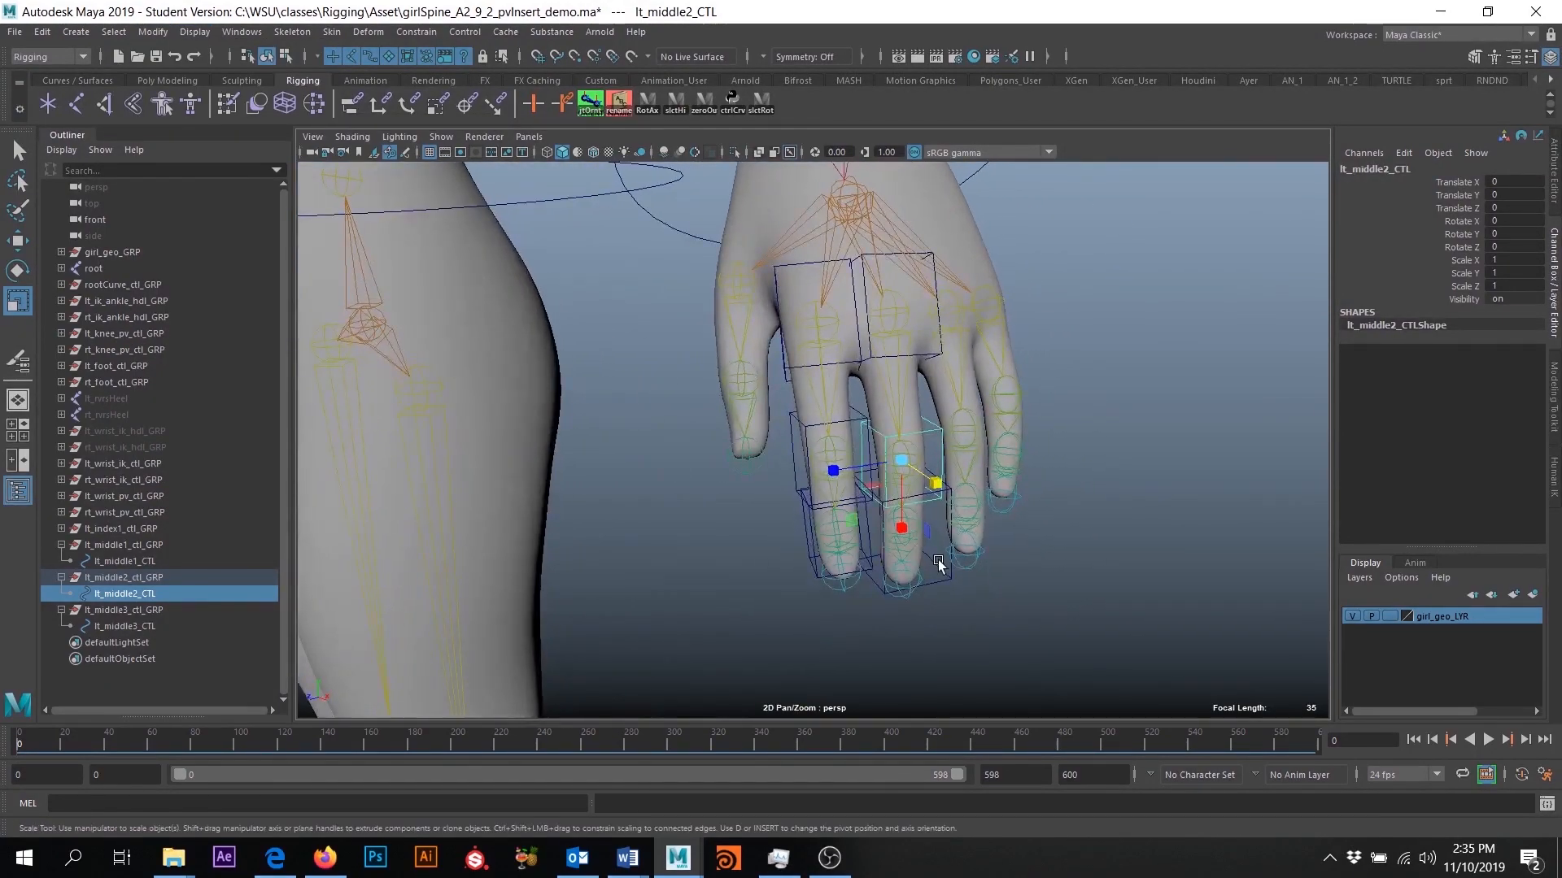
click(934, 584)
drag(911, 553, 961, 517)
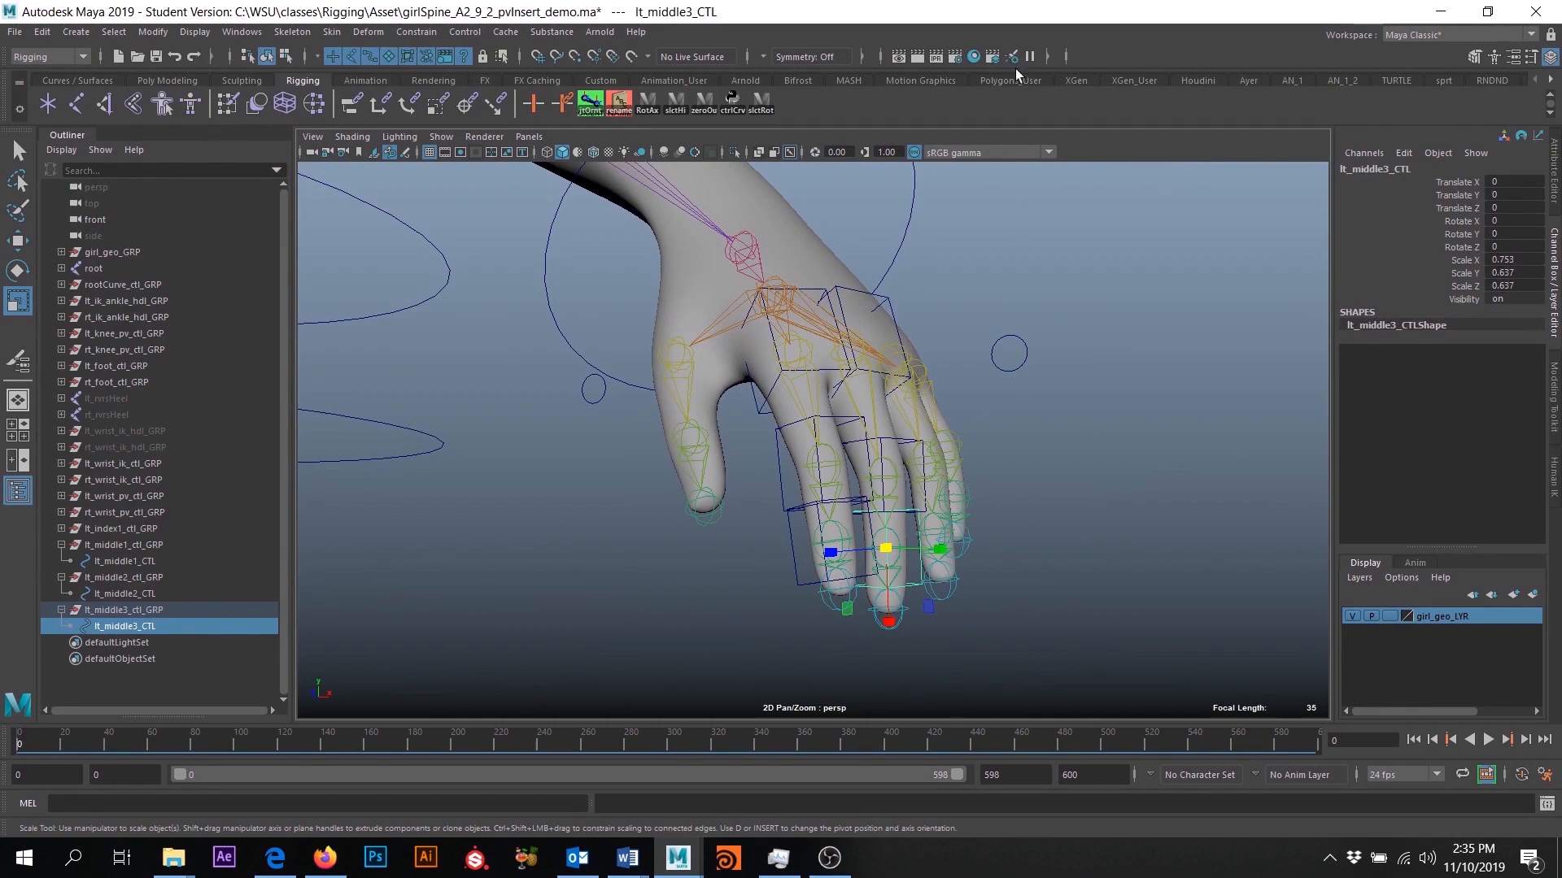
click(153, 31)
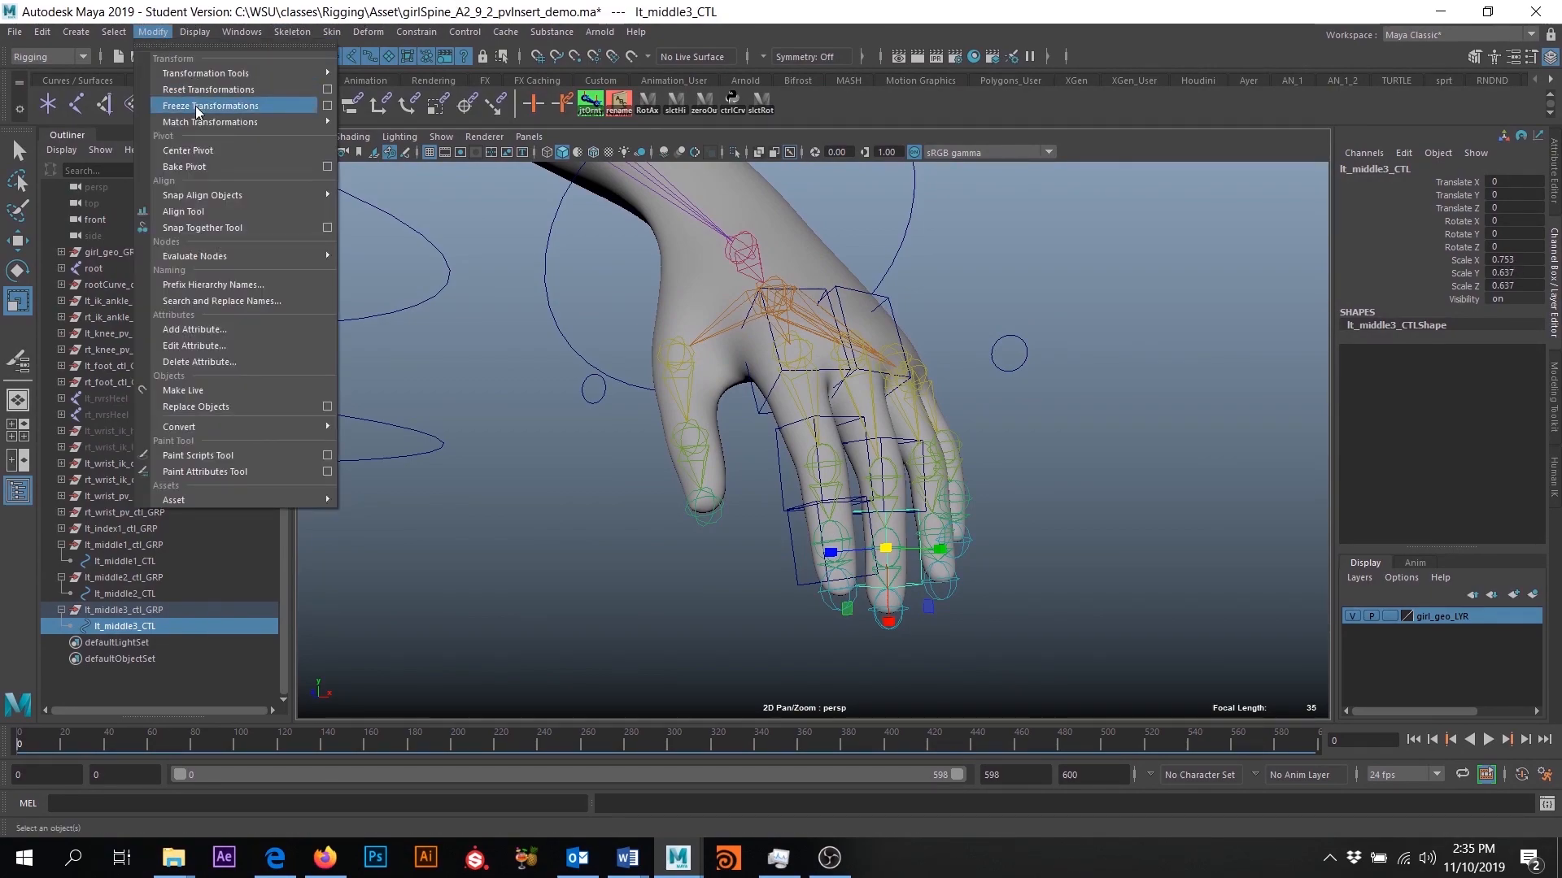
click(196, 106)
- Hide the girl_geo_LYR layer and switch to the Select tool
alt+drag(911, 529, 1049, 525)
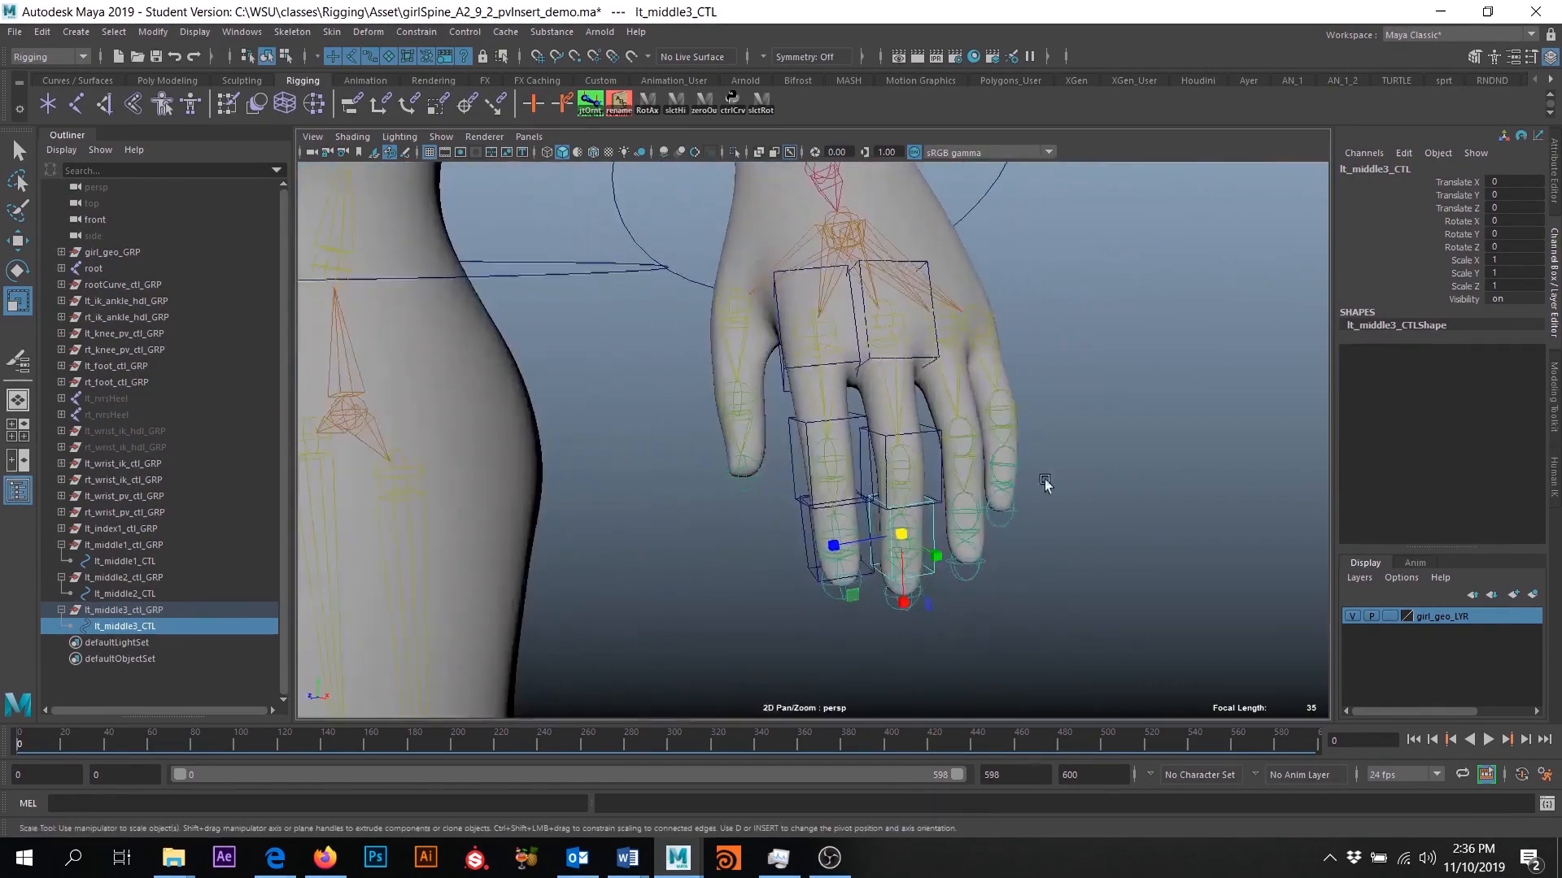
scroll(952, 294, down, 5)
alt+middle_drag(988, 342, 1011, 407)
alt+drag(821, 249, 883, 277)
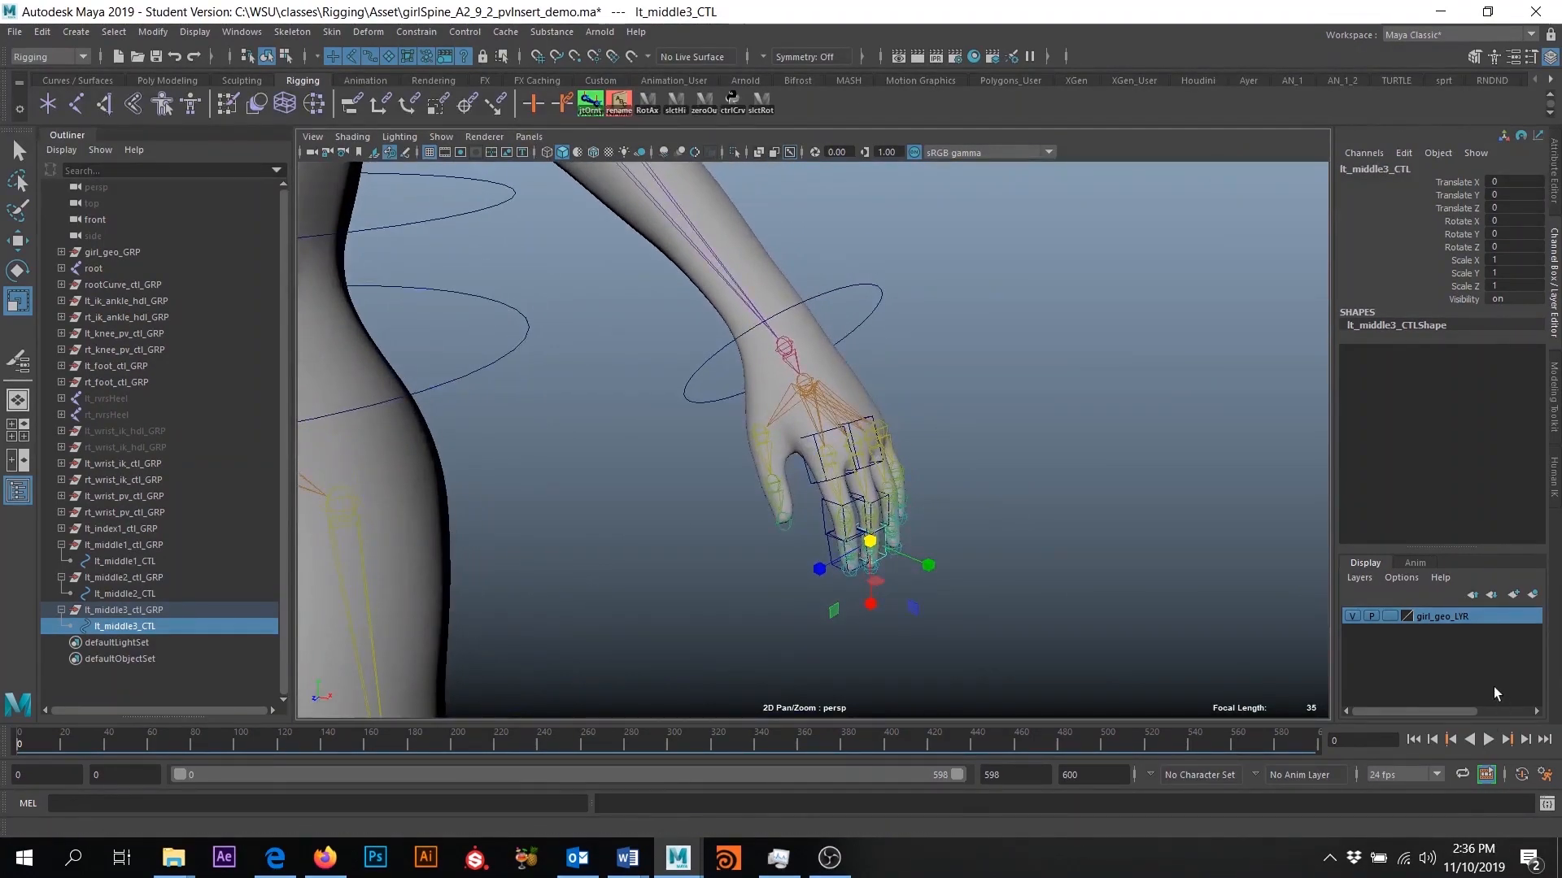
alt+drag(1035, 582, 1313, 606)
click(1351, 617)
alt+drag(879, 536, 938, 549)
click(20, 151)
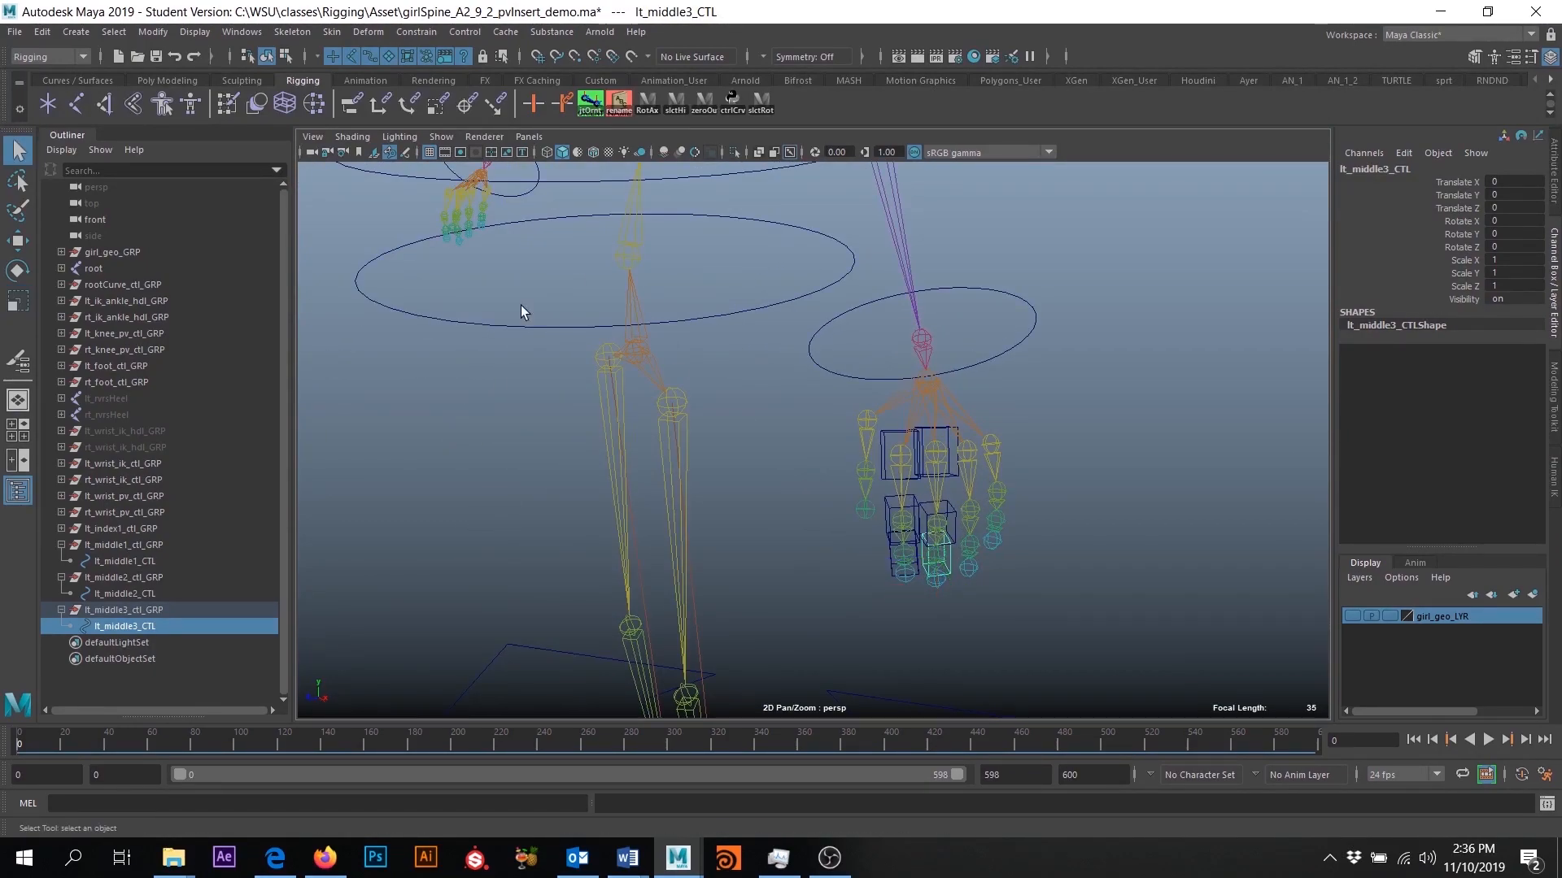
- Test-rotate lt_middle1_CTL and lt_middle2_CTL one after the other, undoing each rotation
scroll(1036, 468, up, 4)
alt+middle_drag(1035, 465, 942, 390)
alt+right_drag(941, 390, 1003, 434)
alt+middle_drag(1002, 434, 915, 372)
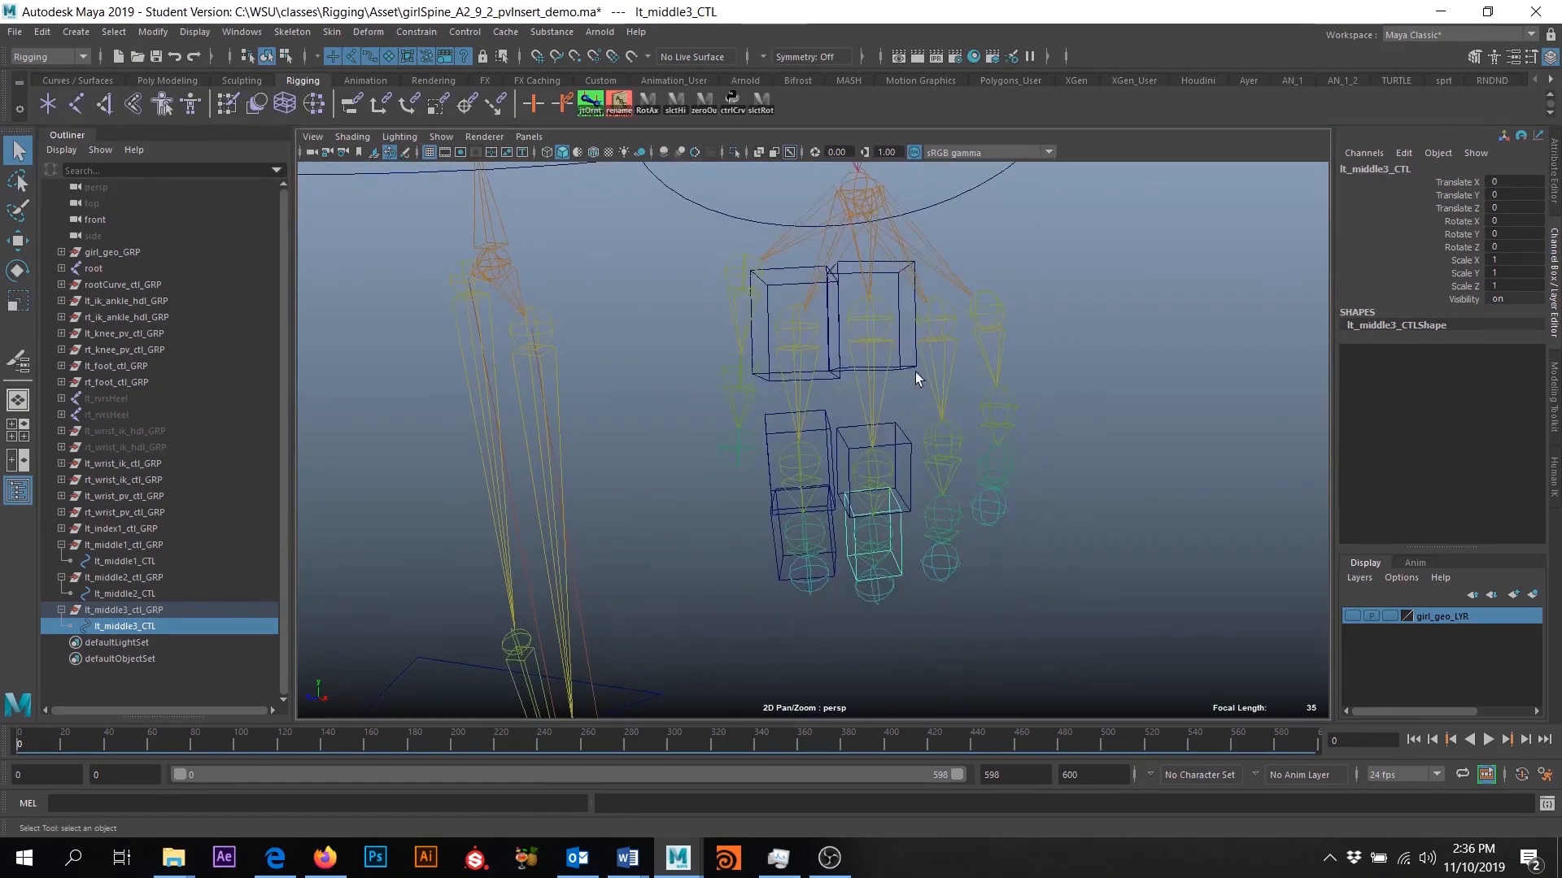
click(896, 367)
key(e)
drag(883, 331, 881, 369)
key(ctrl+z)
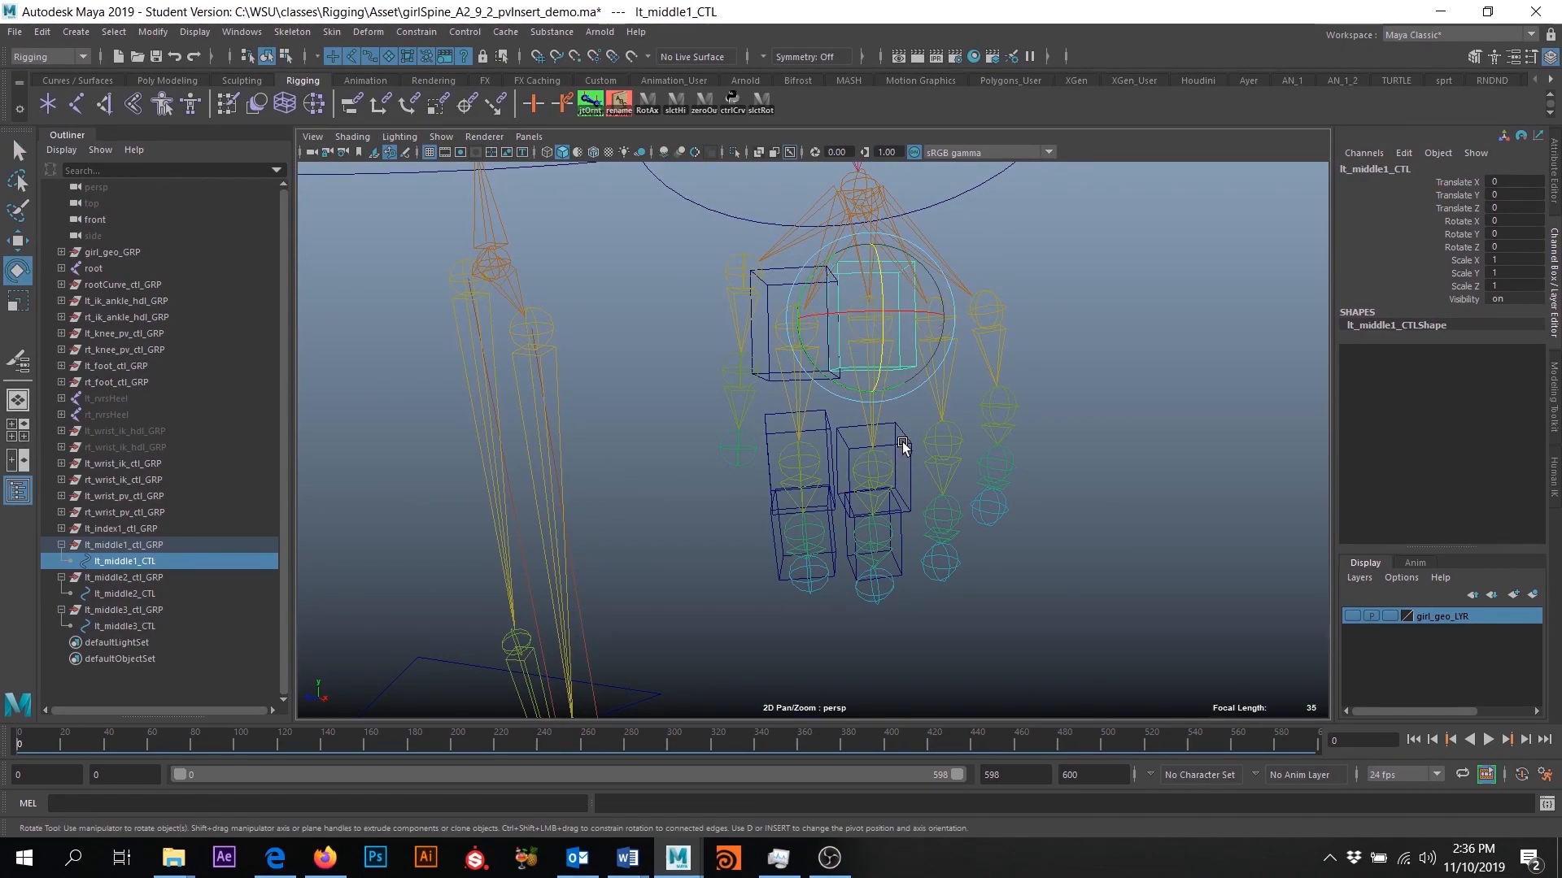
click(909, 467)
drag(897, 455, 941, 457)
key(ctrl+z)
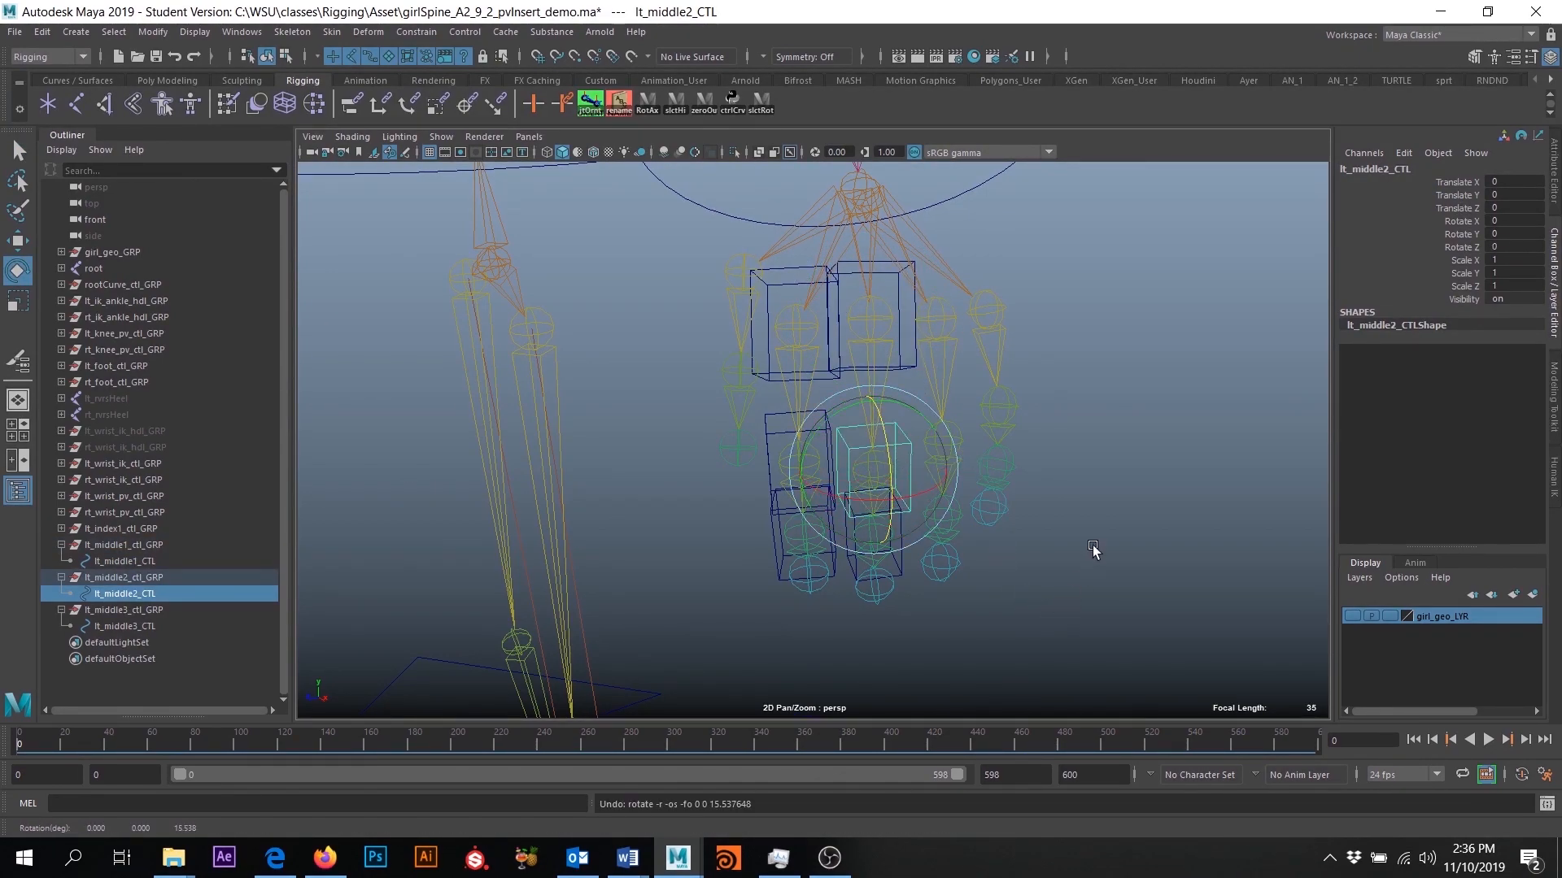
- Parent lt_middle2_ctl_GRP under lt_middle1_CTL
alt+drag(1063, 516, 1063, 540)
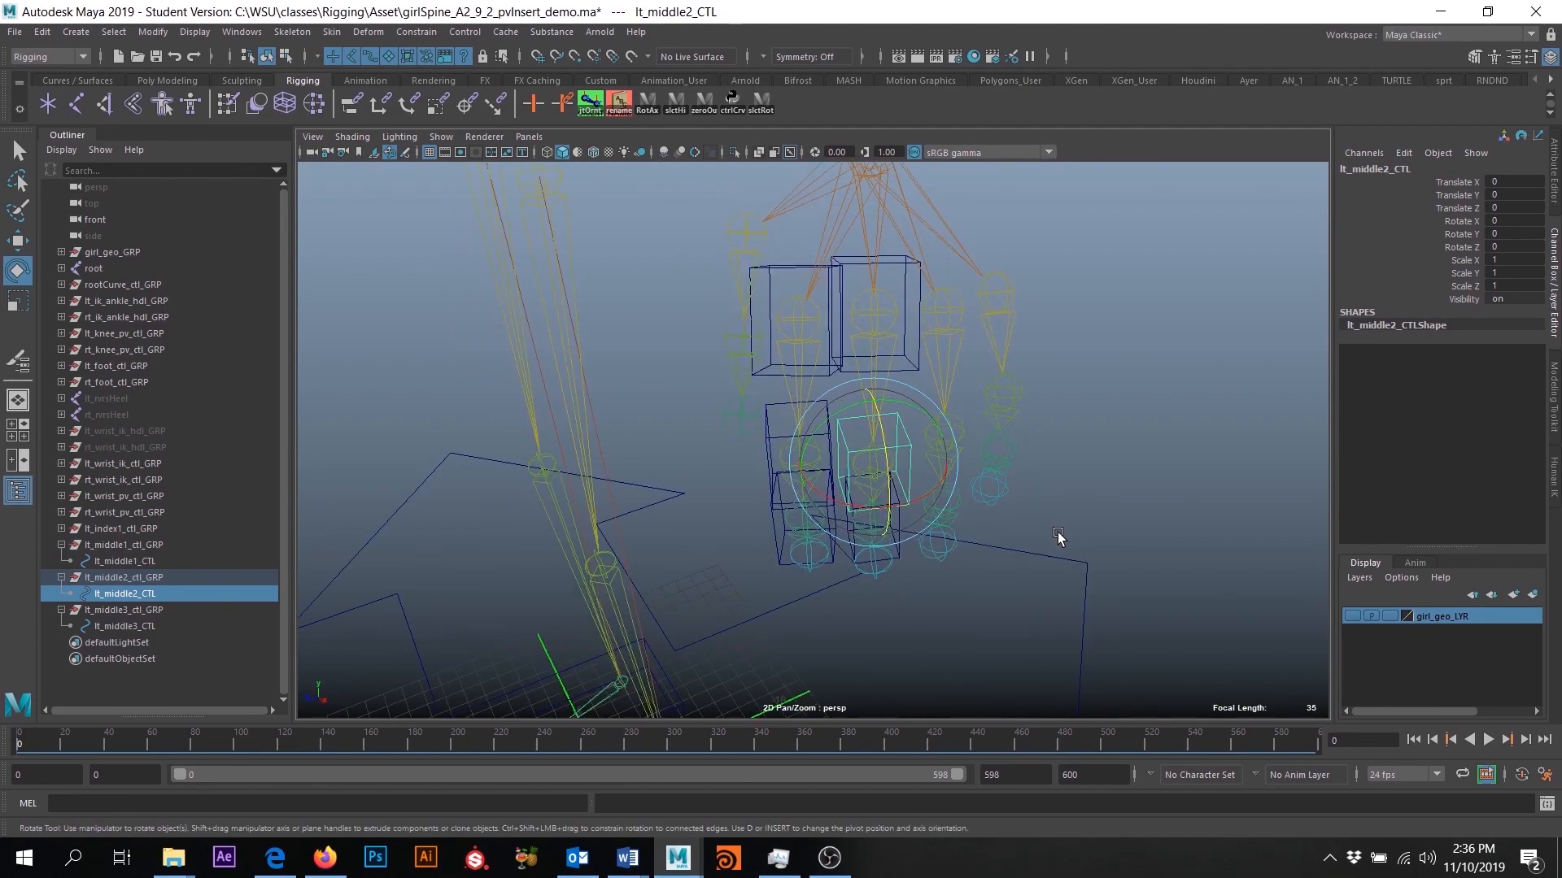
key(q)
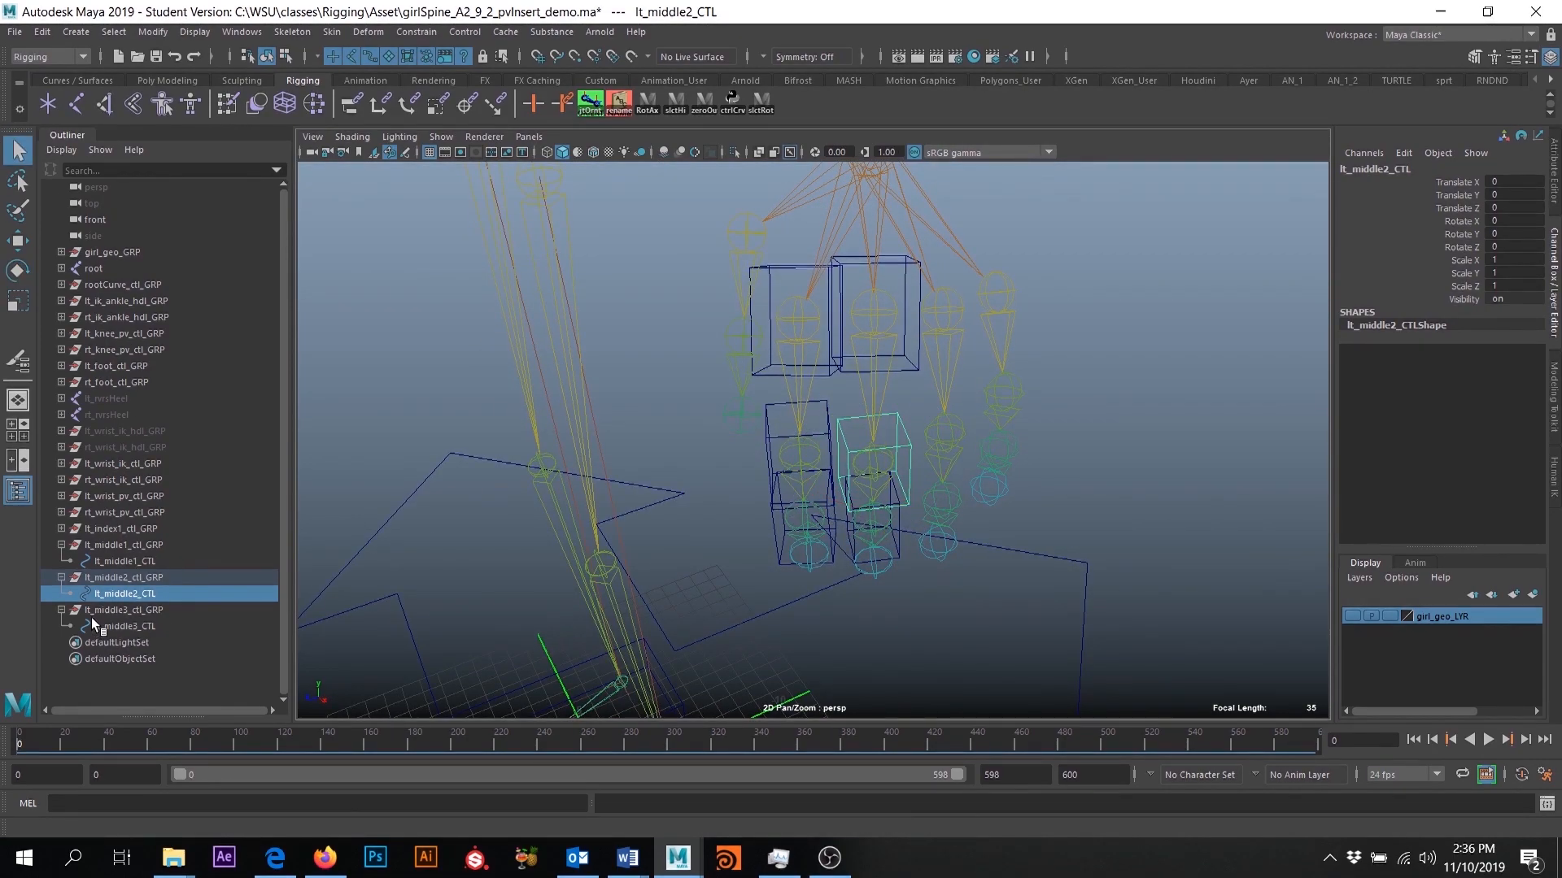
click(122, 577)
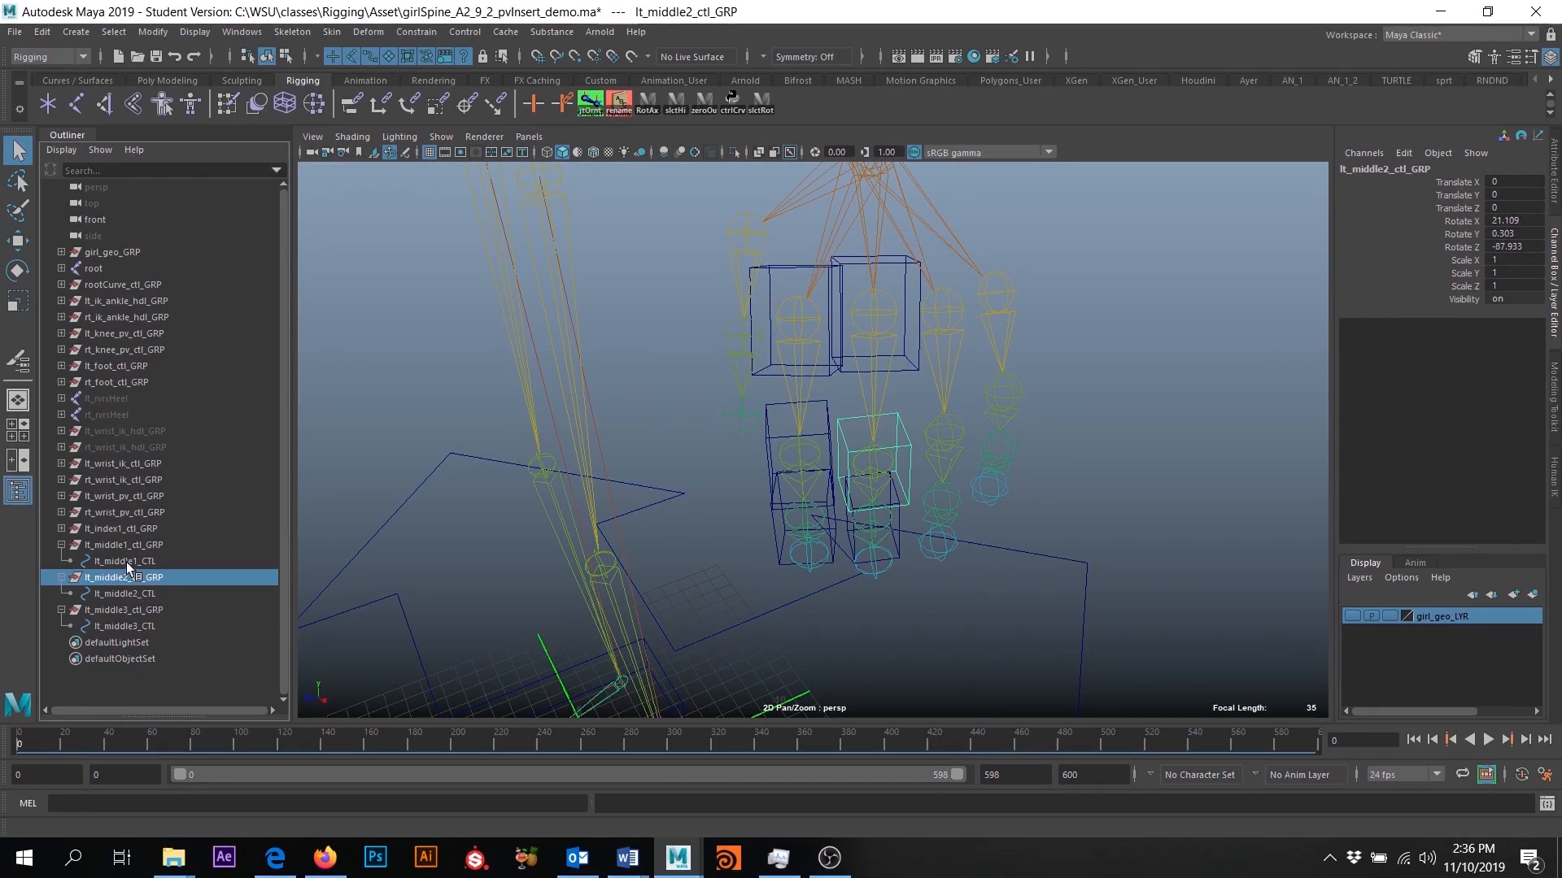
ctrl+click(127, 561)
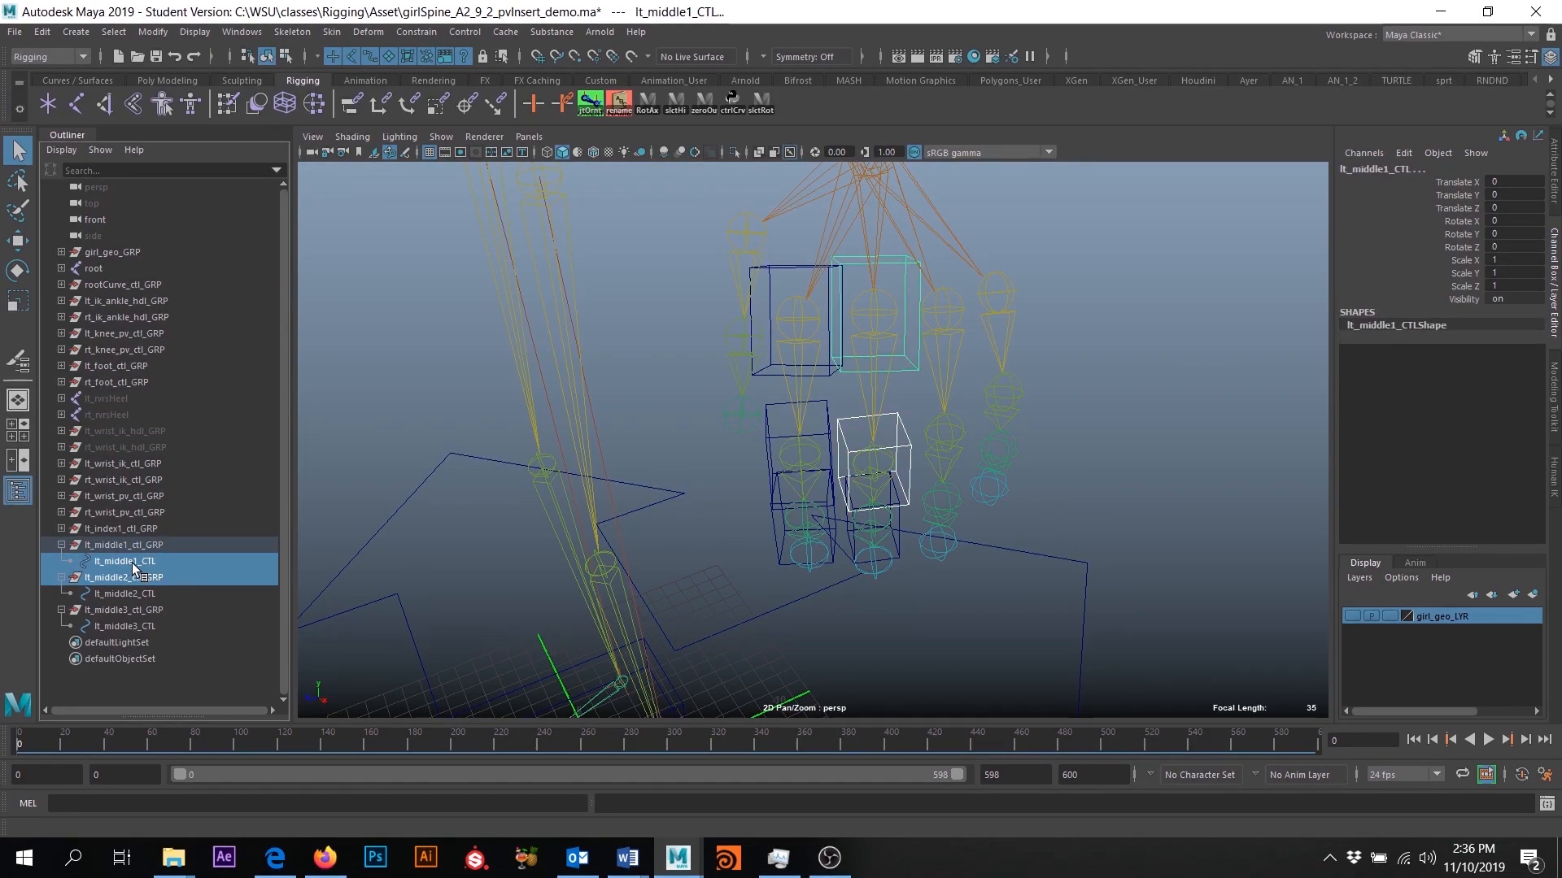
key(p)
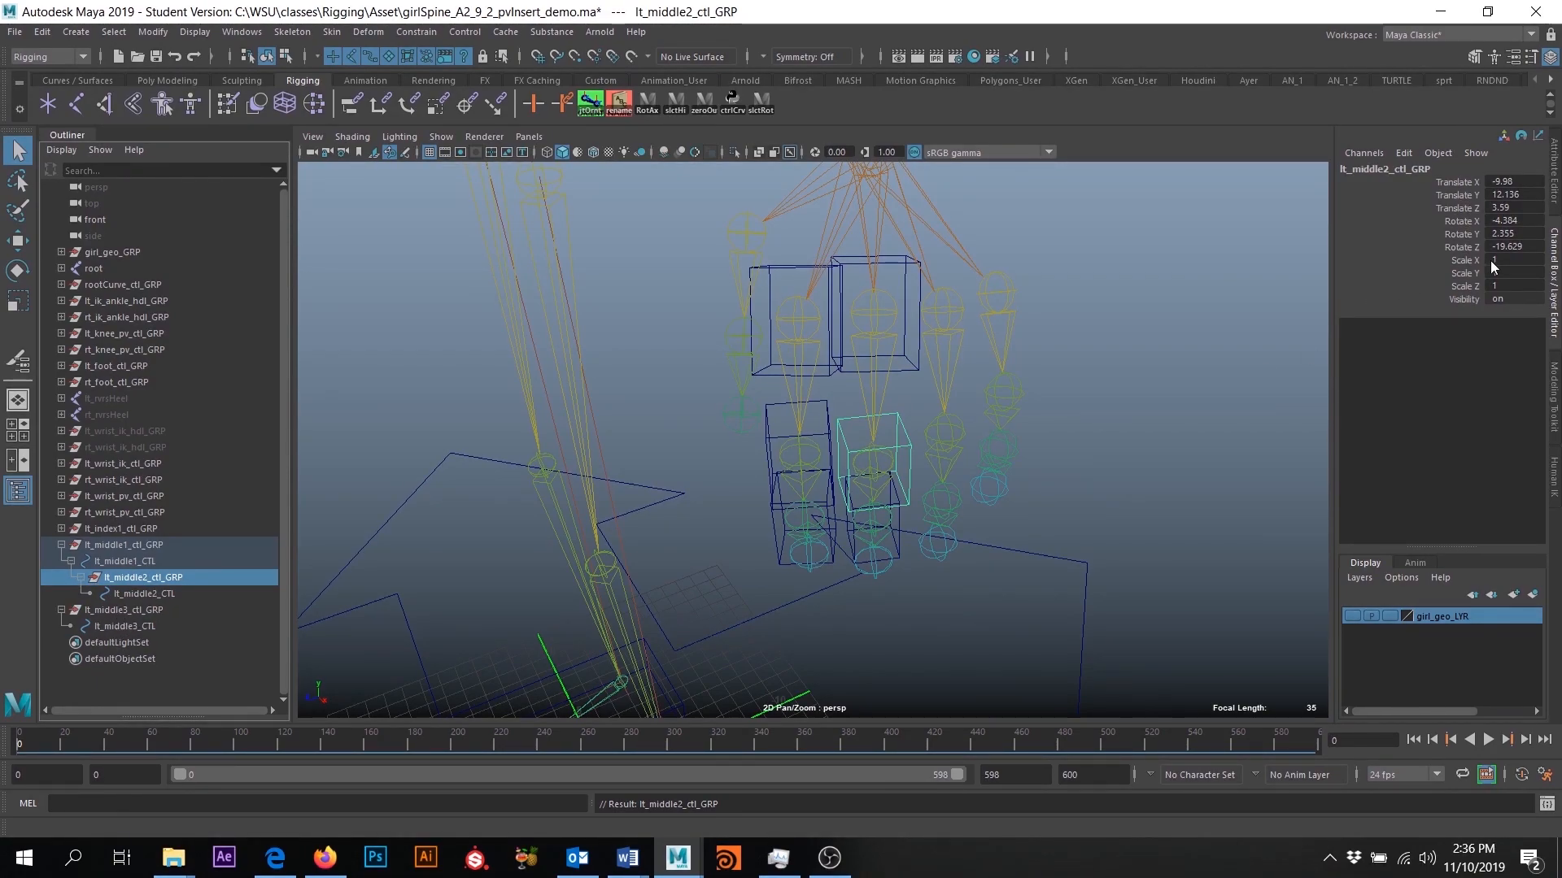
- Parent lt_middle3_ctl_GRP under lt_middle2_CTL
click(122, 609)
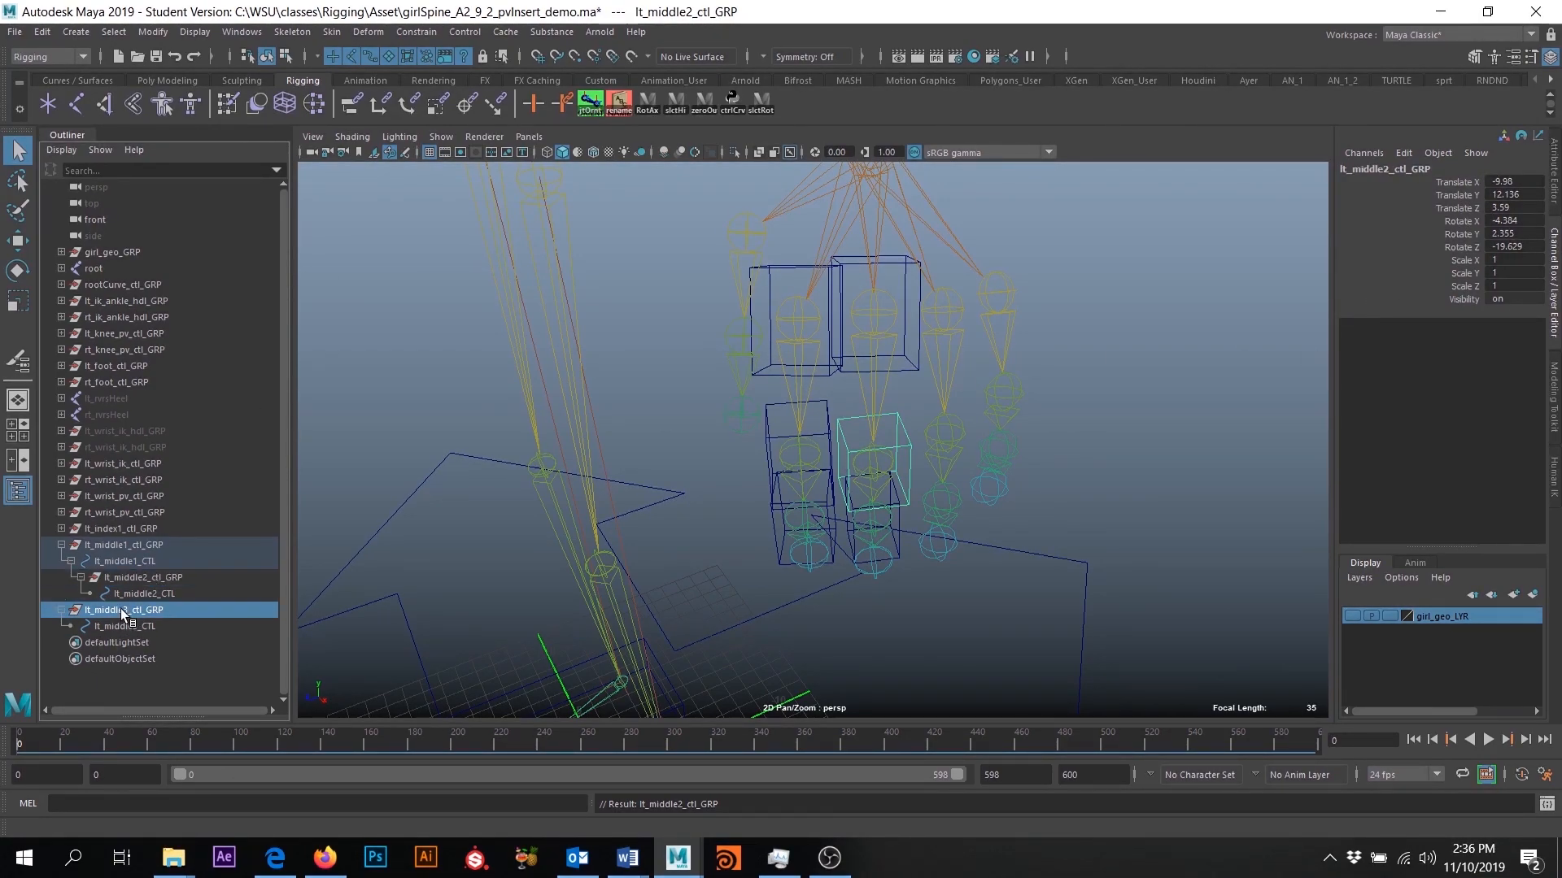
alt+drag(726, 617, 813, 520)
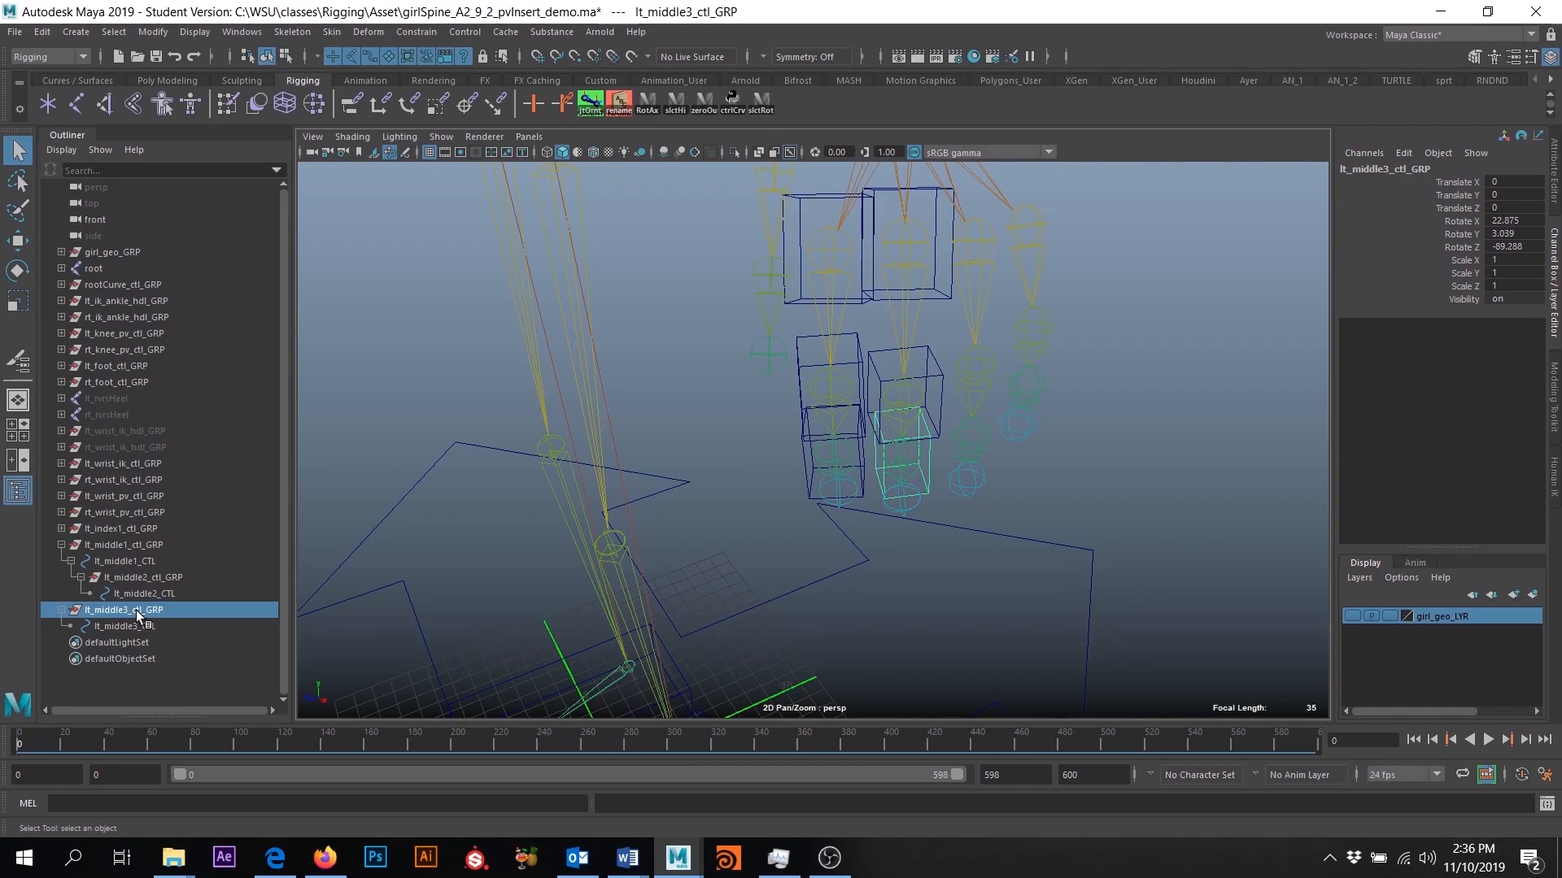
mouse_move(135, 610)
middle_down()
mouse_move(146, 592)
mouse_move(114, 613)
mouse_move(151, 594)
mouse_move(99, 611)
mouse_move(153, 611)
mouse_move(160, 592)
middle_up()
ctrl+click(160, 592)
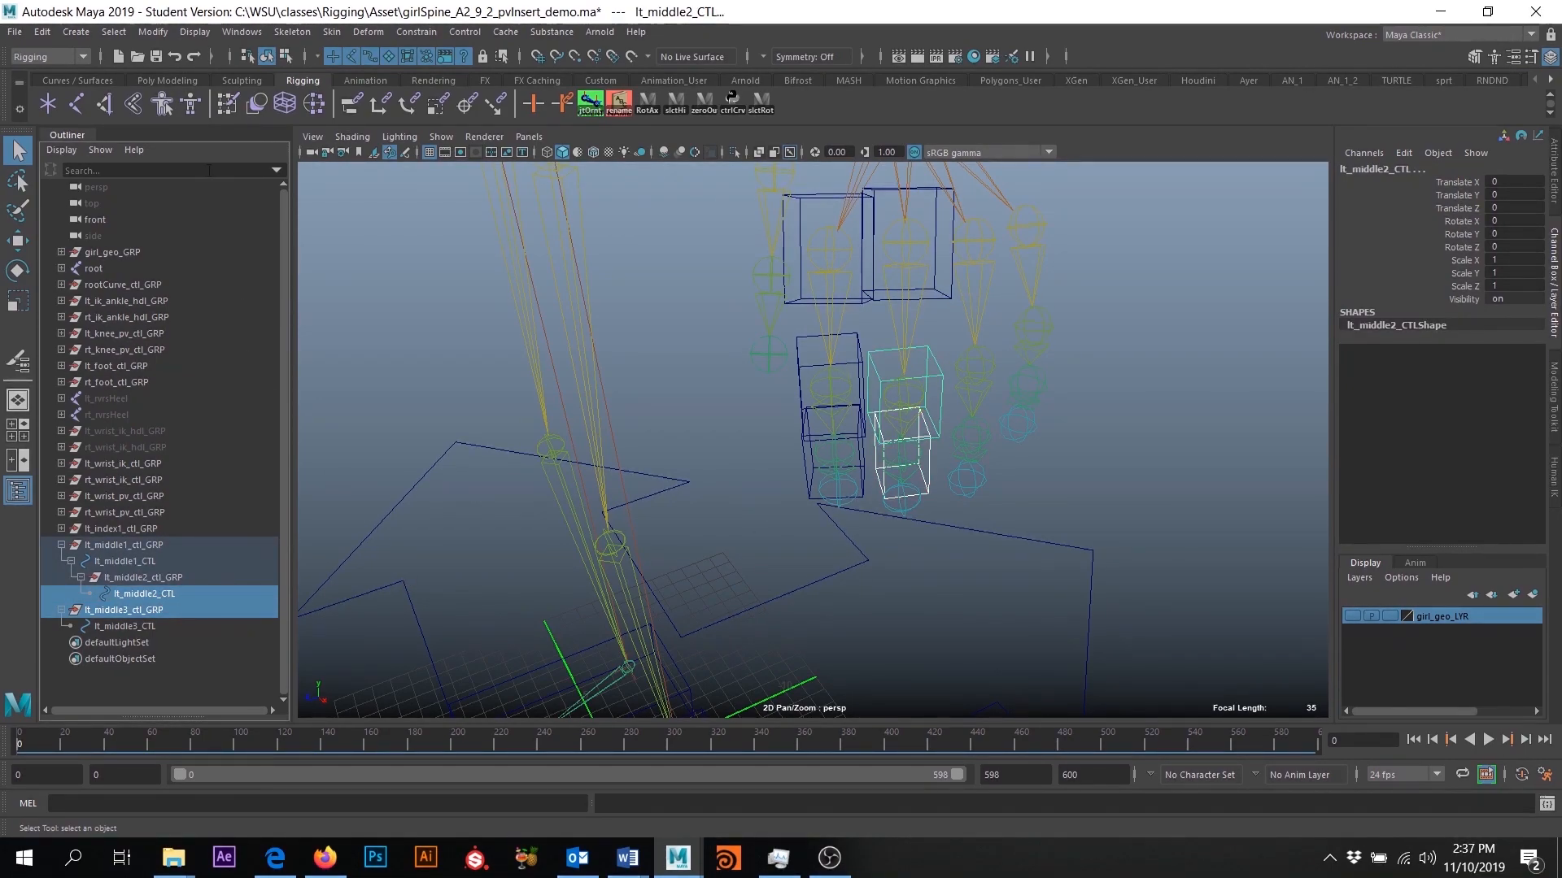
key(p)
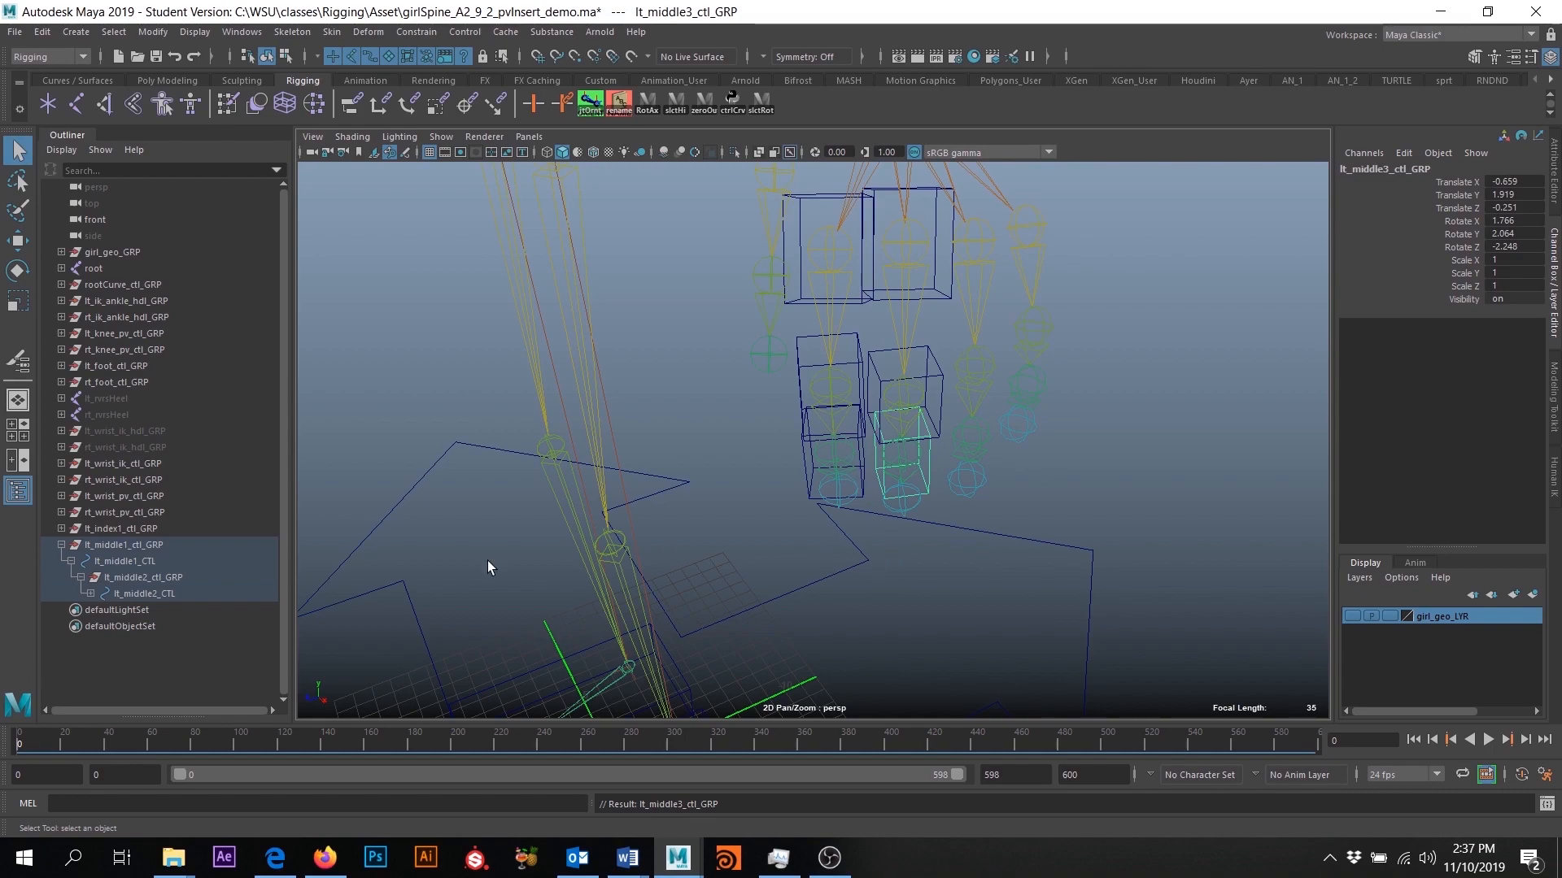
- Test the middle finger control hierarchy by rotating lt_middle1_CTL, and undo the rotation
alt+drag(780, 382, 849, 361)
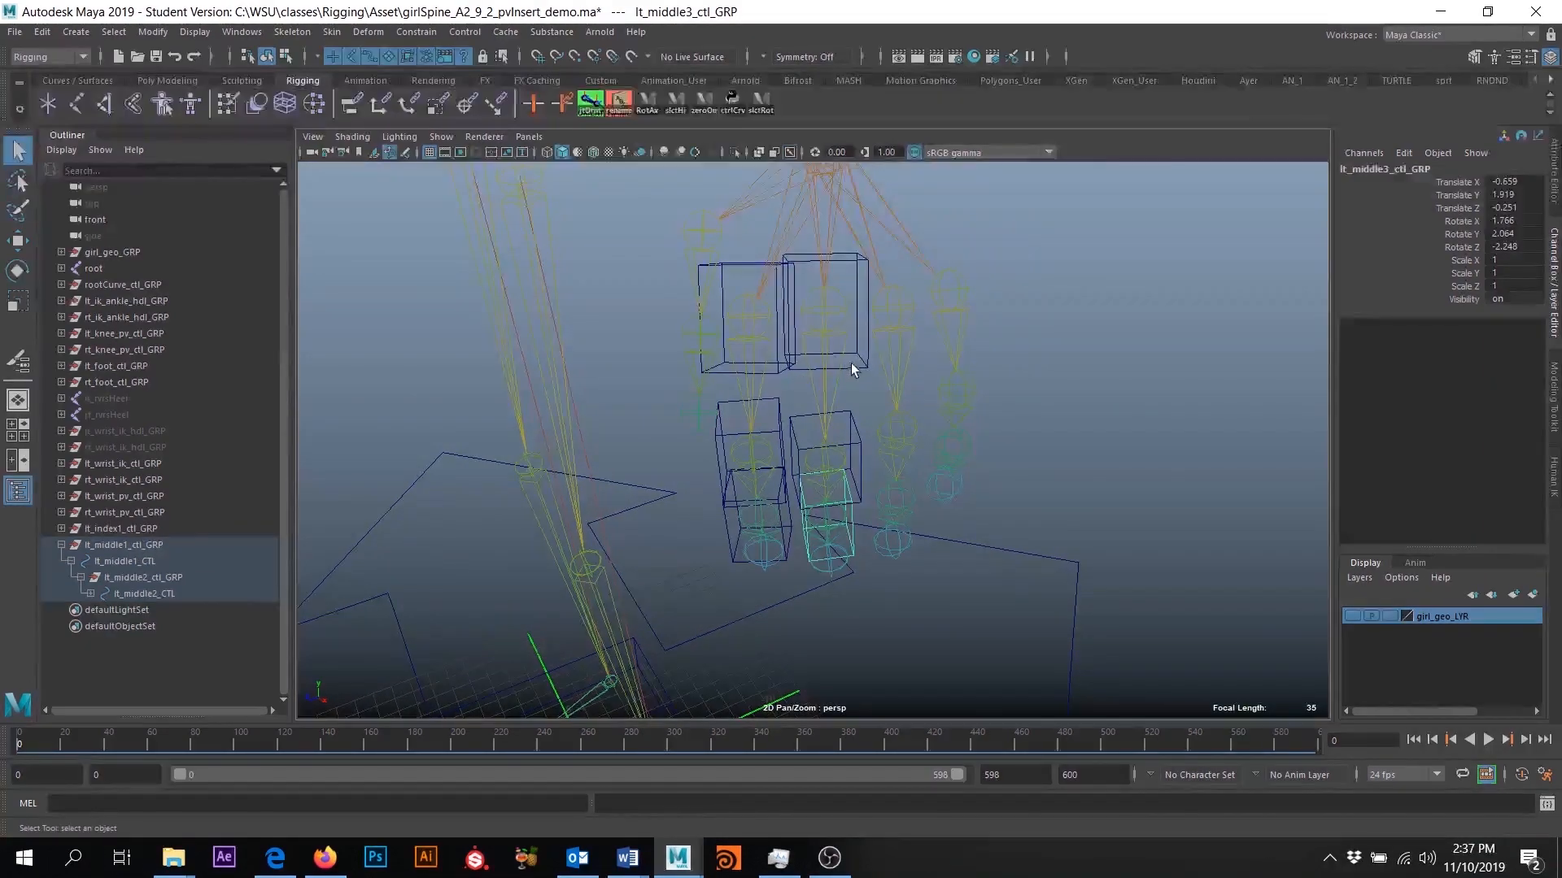
click(851, 364)
key(e)
drag(830, 307, 853, 339)
key(ctrl+z)
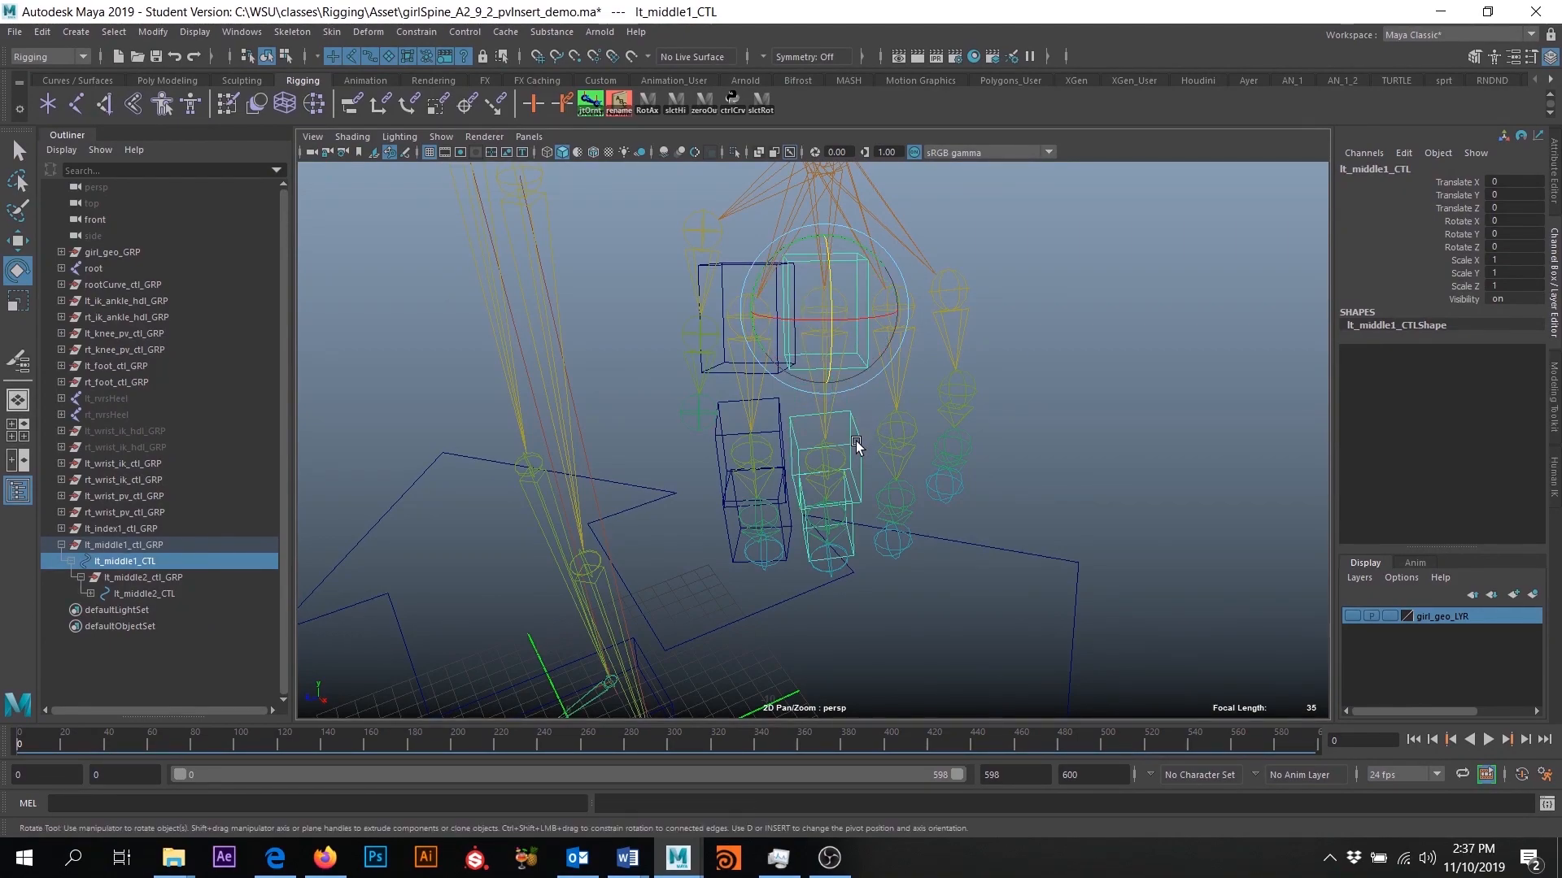
- Test-rotate lt_middle2_CTL and undo the rotation
click(855, 441)
drag(829, 416, 839, 406)
key(ctrl+z)
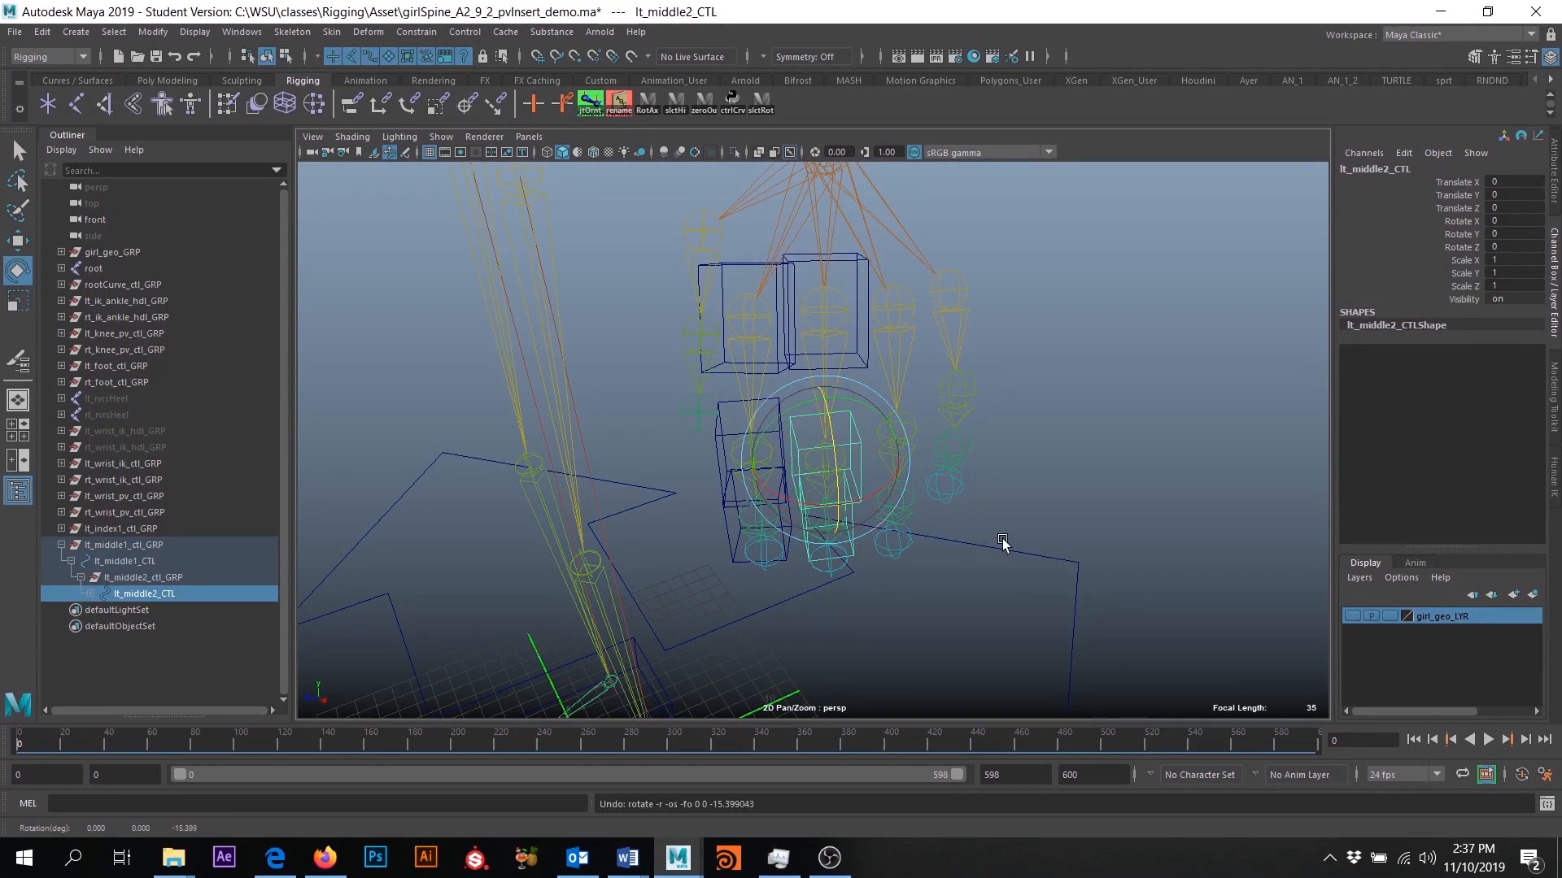
- Orient-constrain the lt_middle1 joint to lt_middle1_CTL with Maintain offset enabled
click(18, 154)
alt+middle_drag(911, 370, 895, 421)
alt+right_drag(895, 421, 1003, 482)
alt+middle_drag(793, 291, 799, 340)
alt+right_drag(799, 340, 826, 439)
alt+middle_drag(821, 456, 790, 525)
alt+right_drag(804, 351, 822, 462)
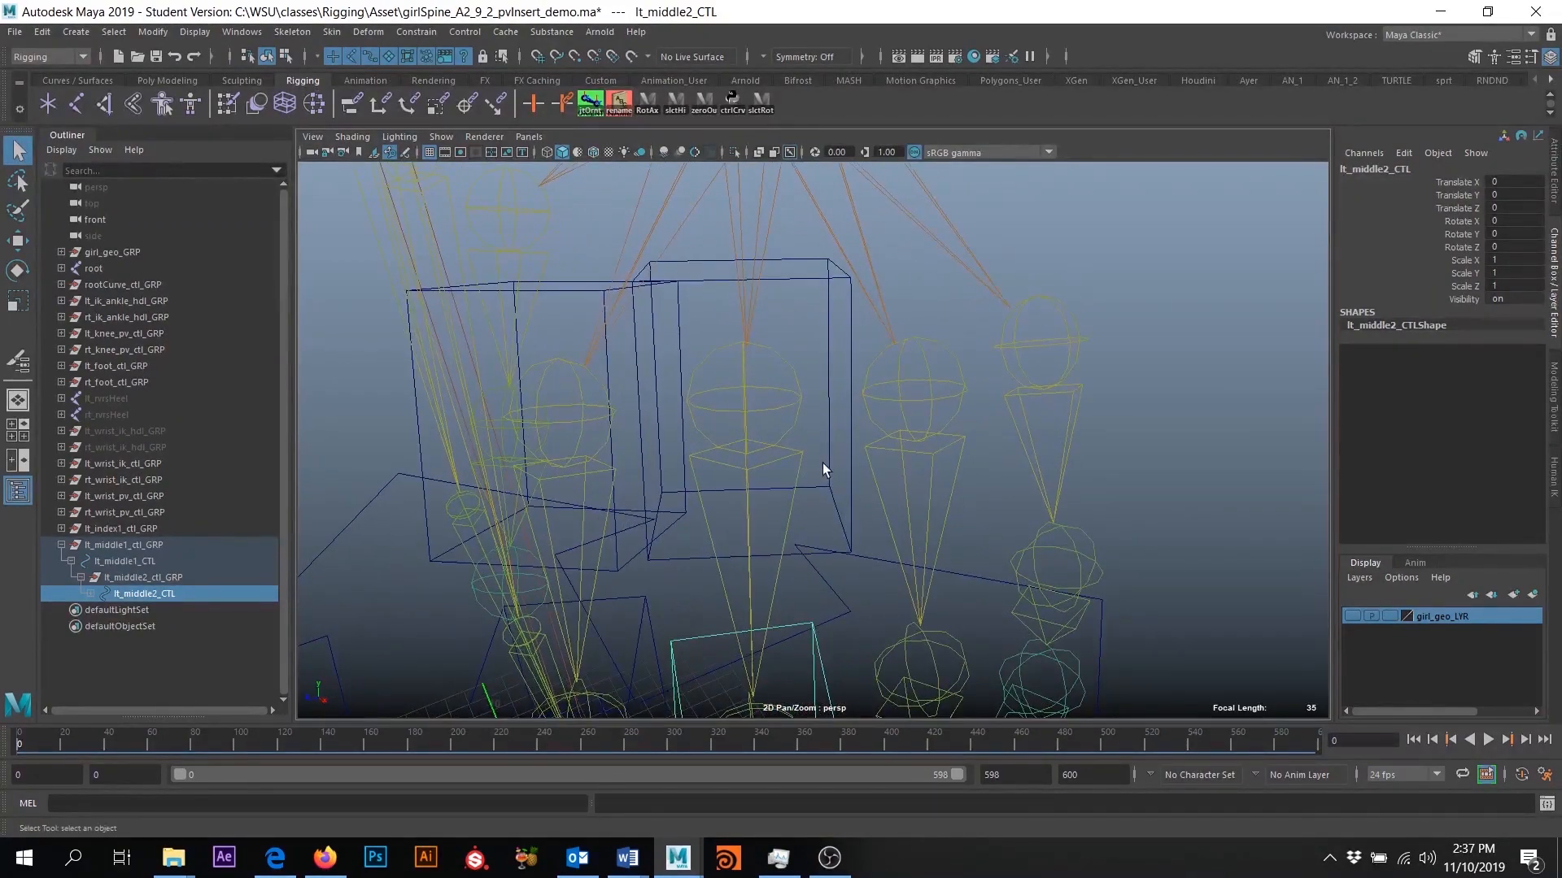
alt+middle_drag(827, 382, 839, 356)
alt+right_drag(839, 356, 865, 373)
click(861, 291)
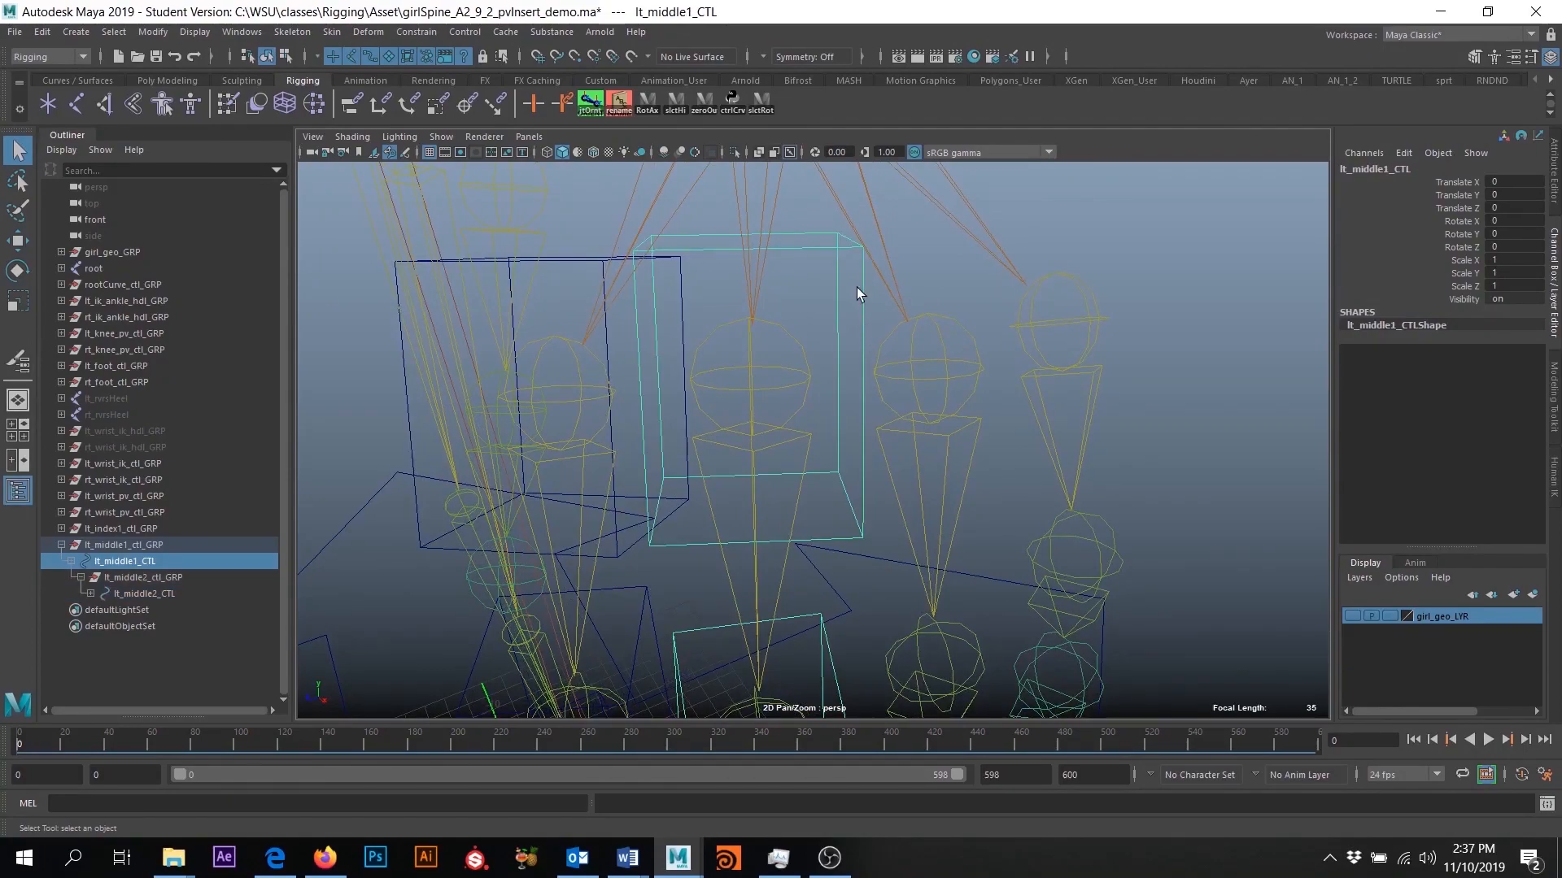
shift+click(794, 381)
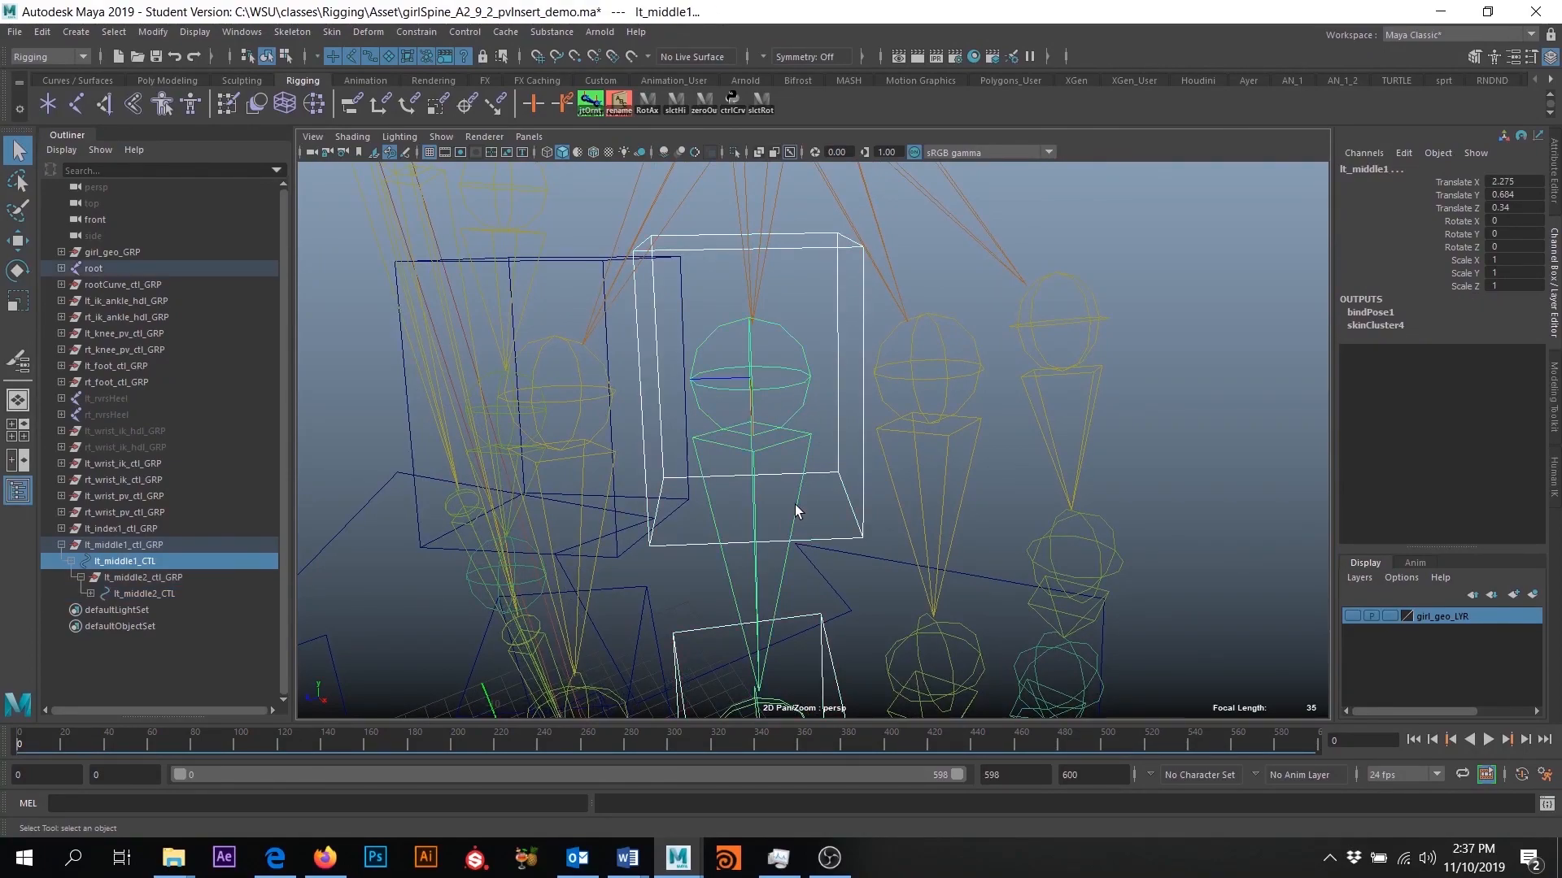
click(425, 34)
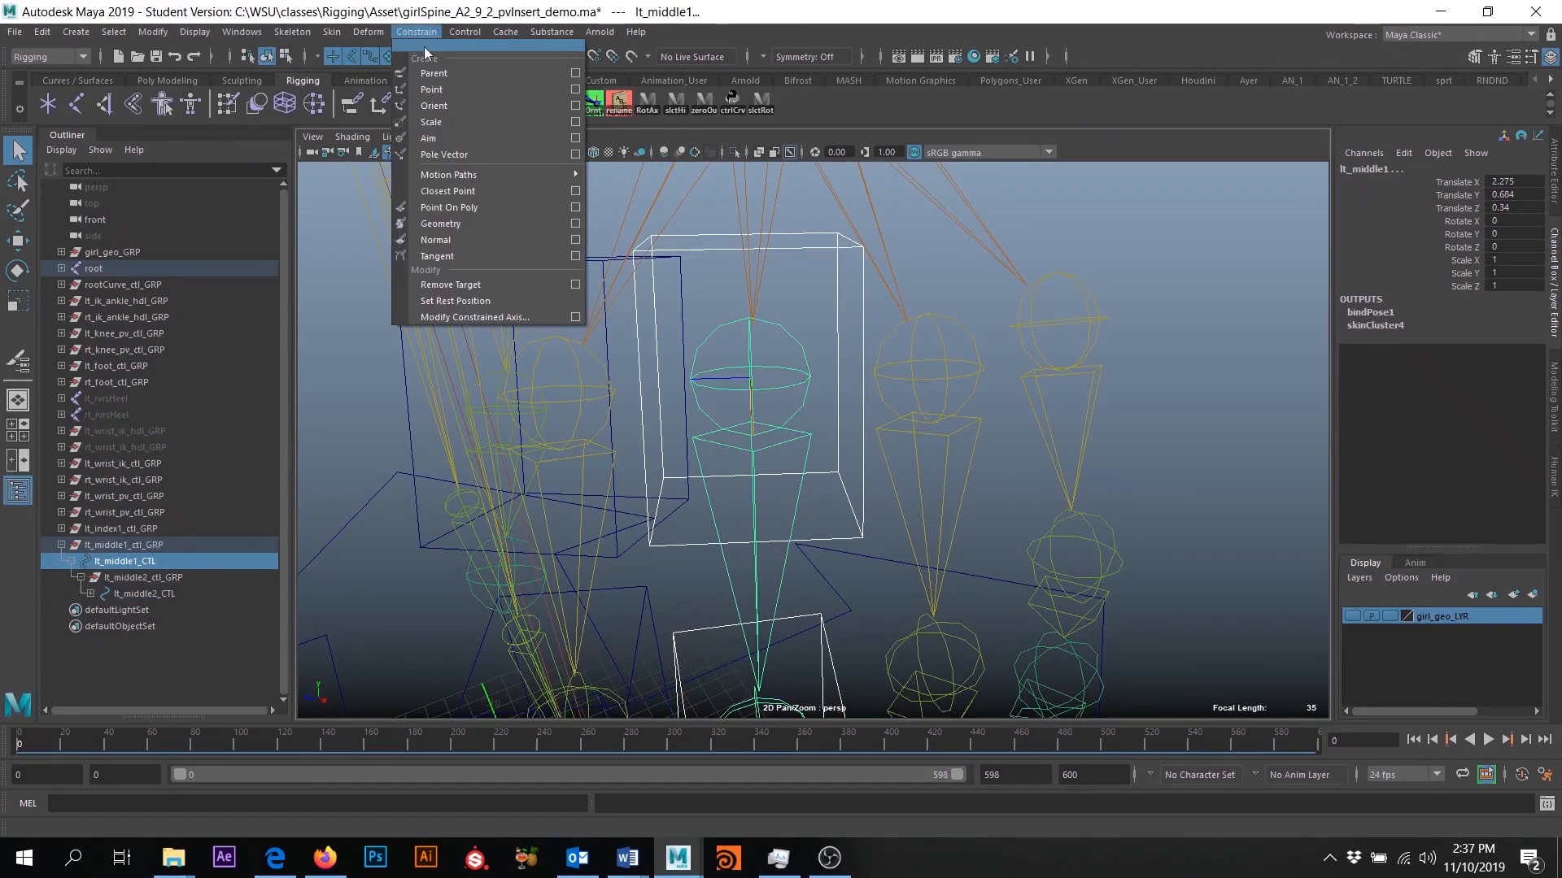
click(577, 110)
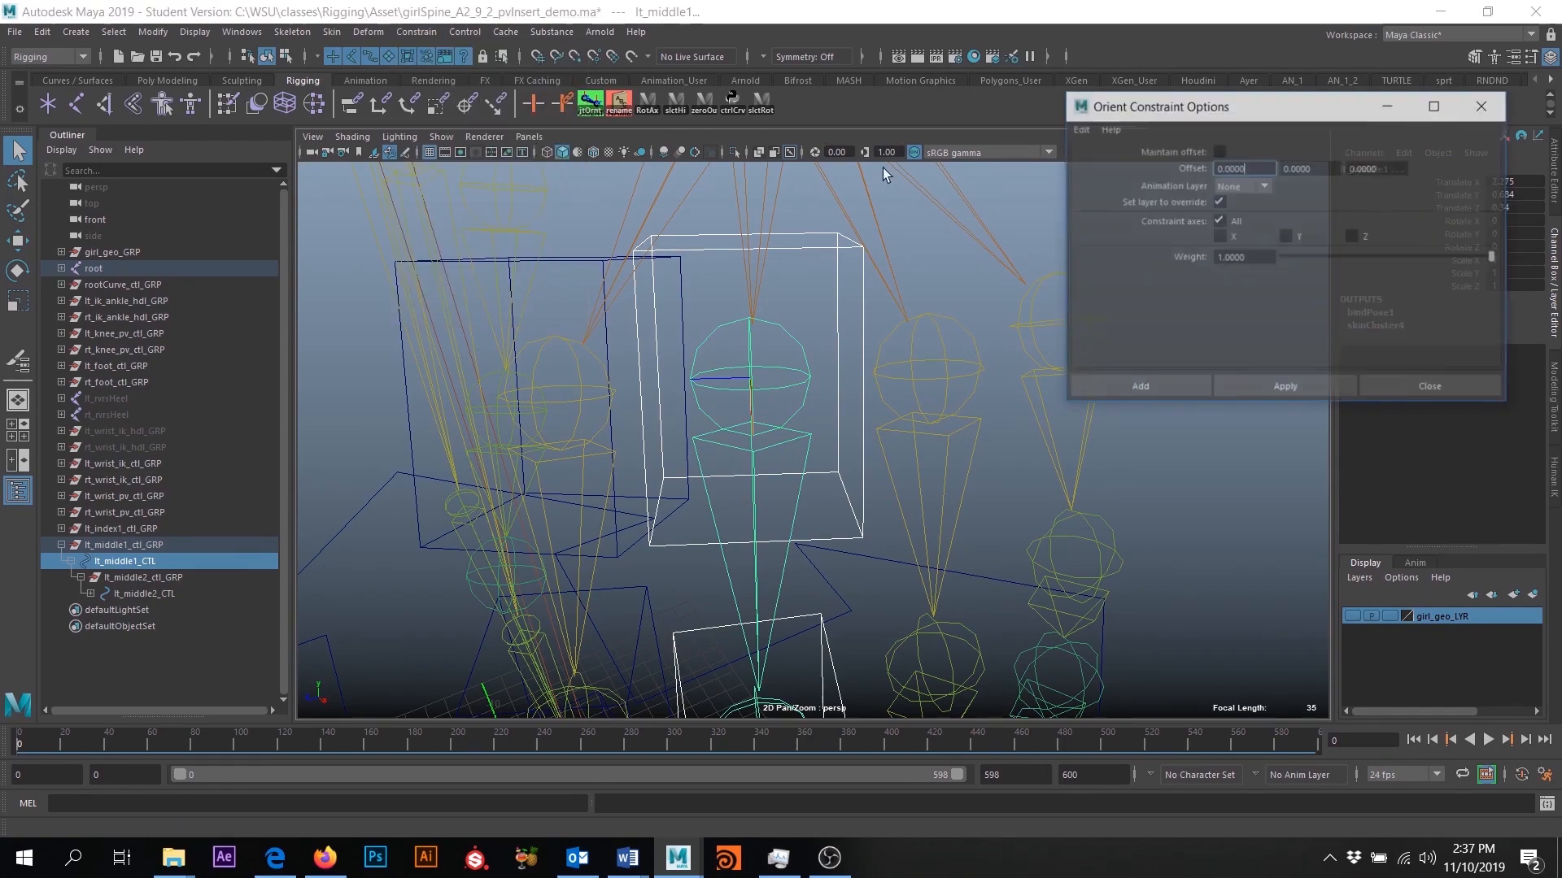
click(1219, 152)
click(1153, 388)
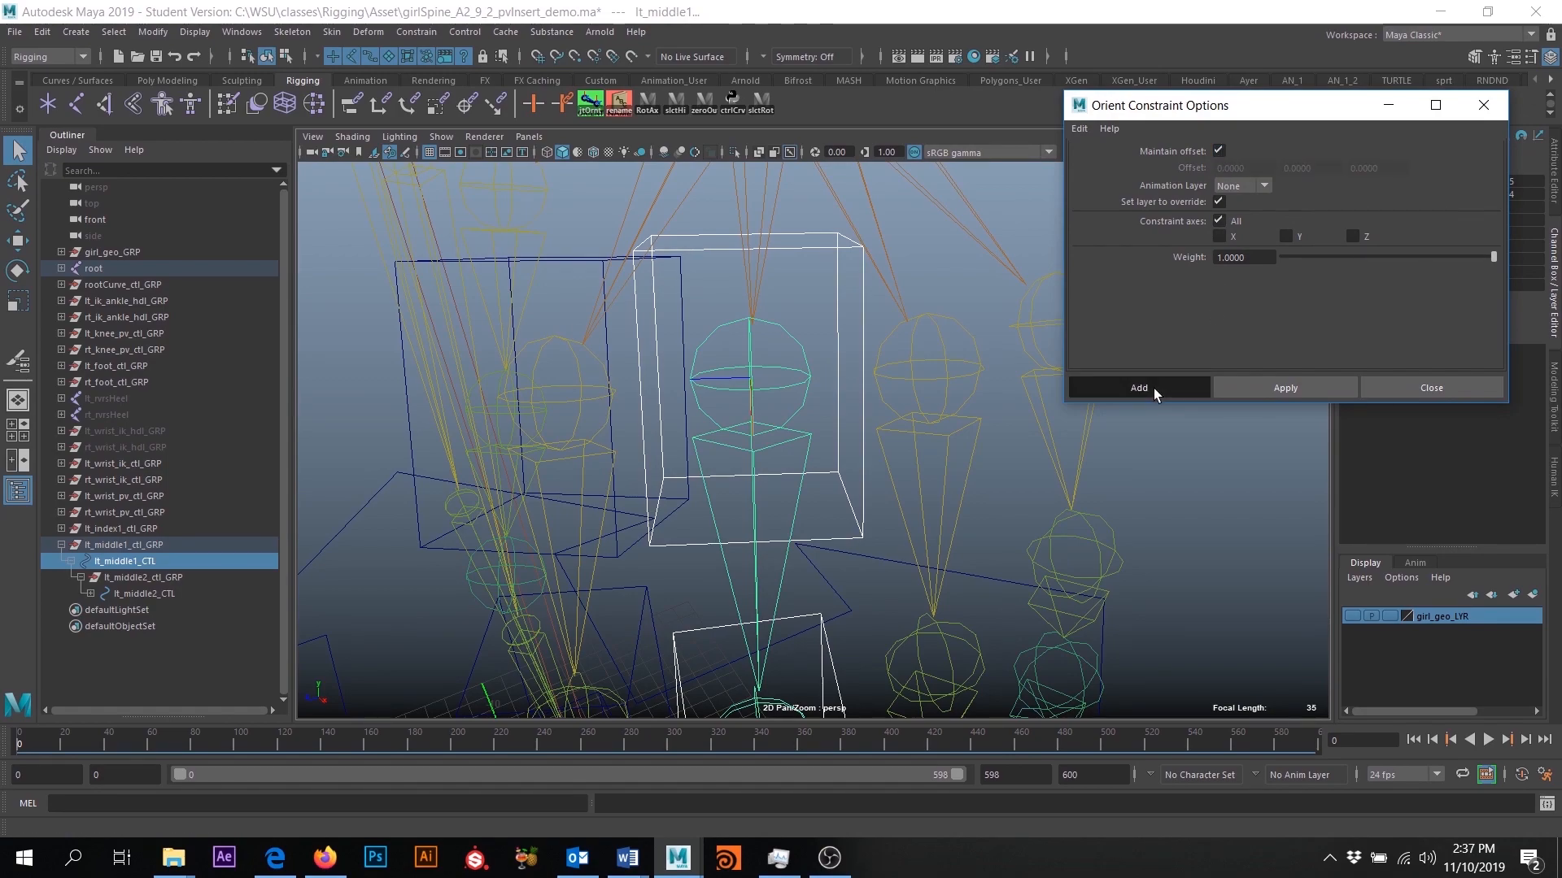
- Orient-constrain the lt_middle2 joint to lt_middle2_CTL with Maintain offset enabled
alt+drag(868, 586, 871, 398)
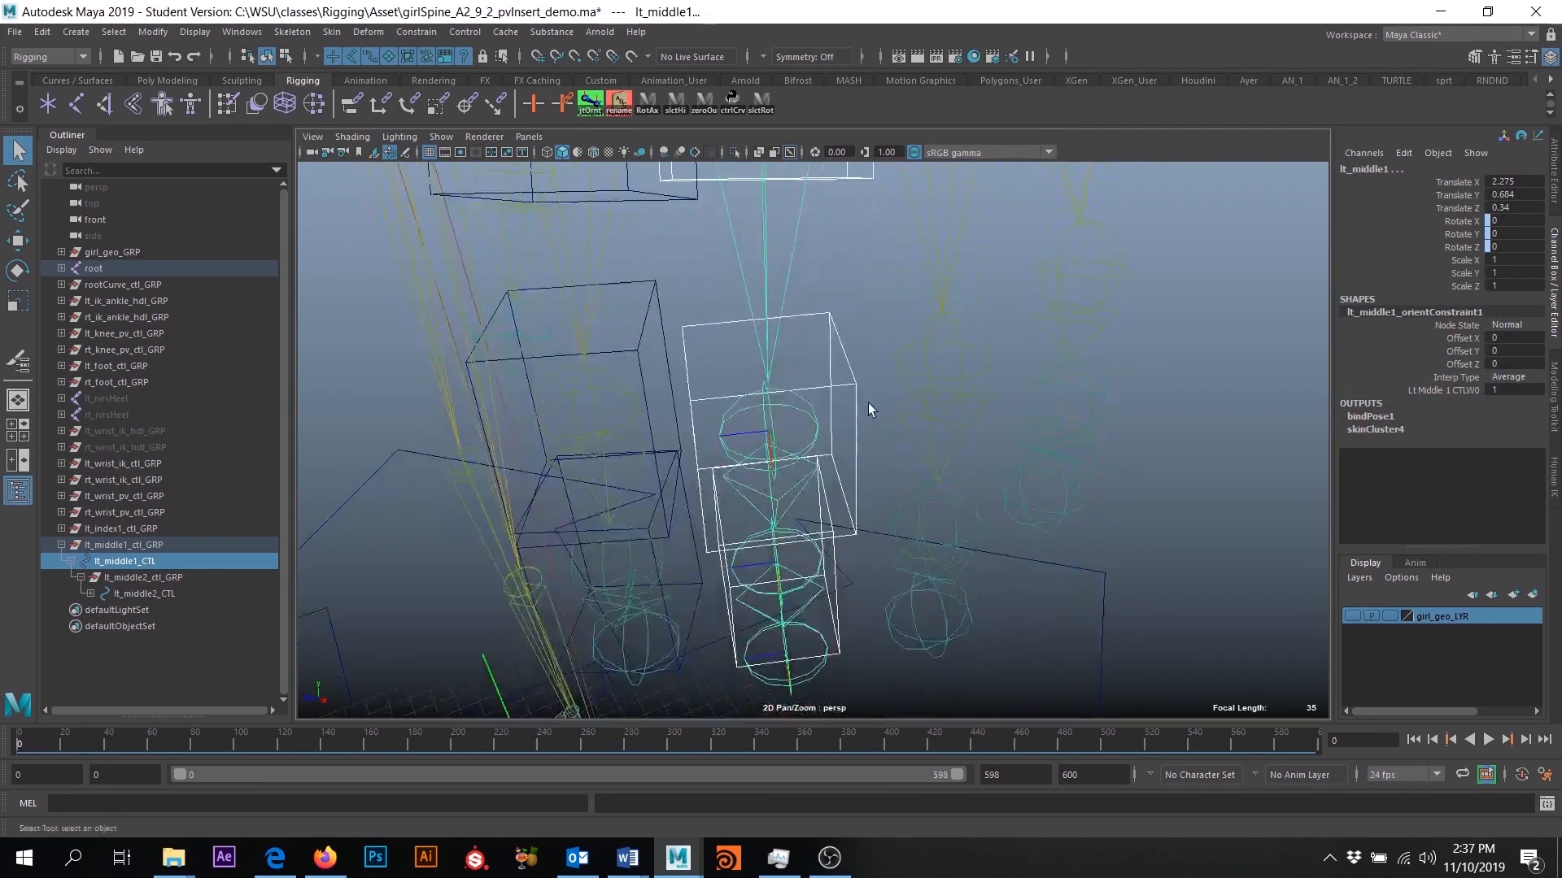
click(826, 465)
alt+drag(826, 465, 843, 394)
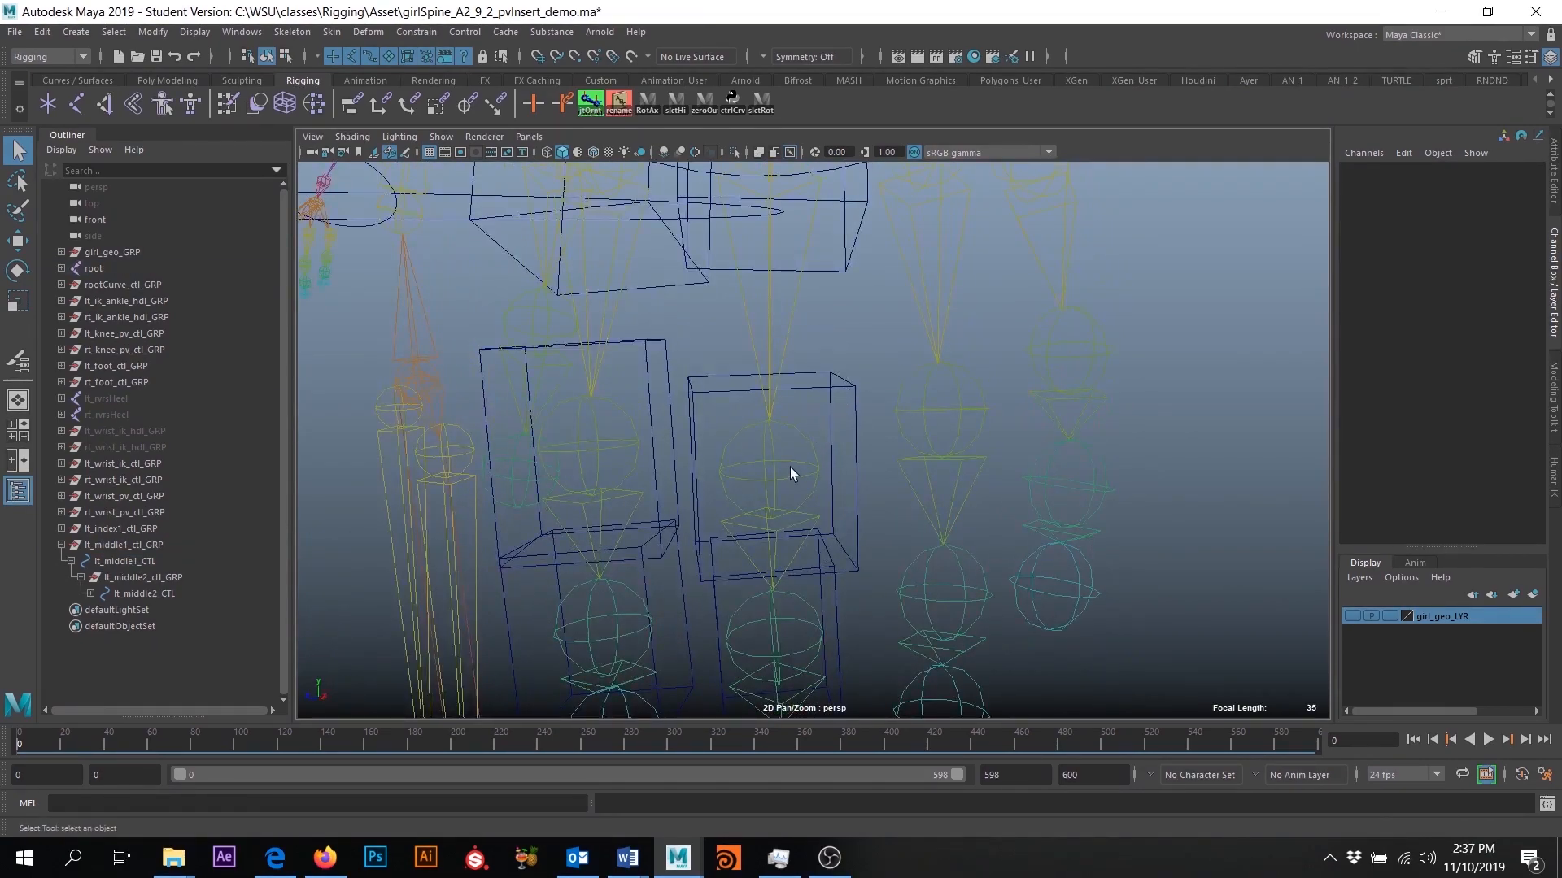
click(823, 367)
shift+click(769, 460)
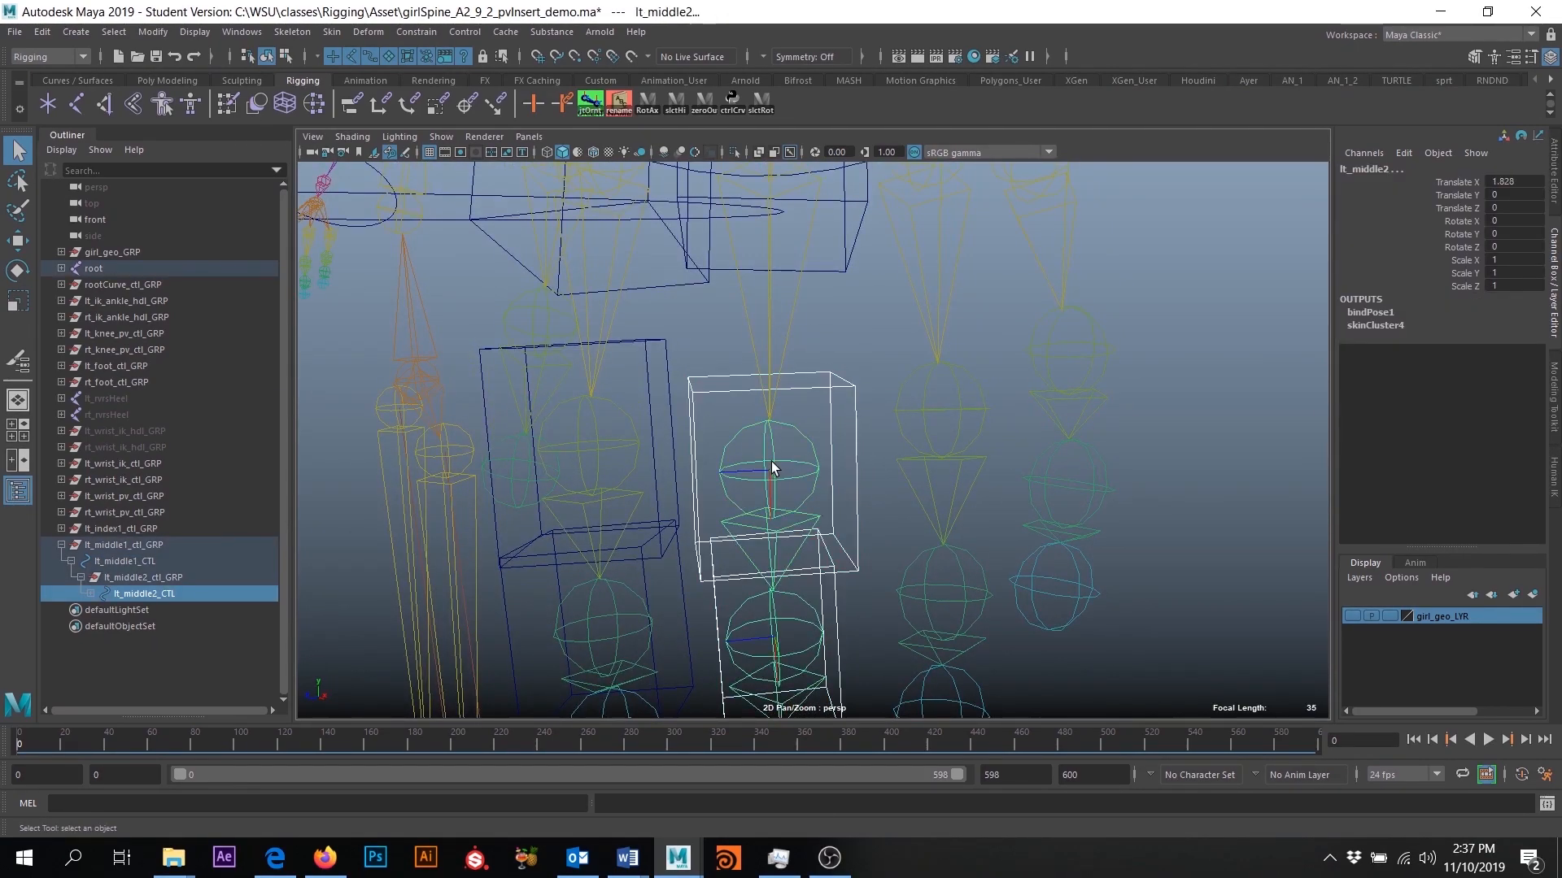
click(416, 33)
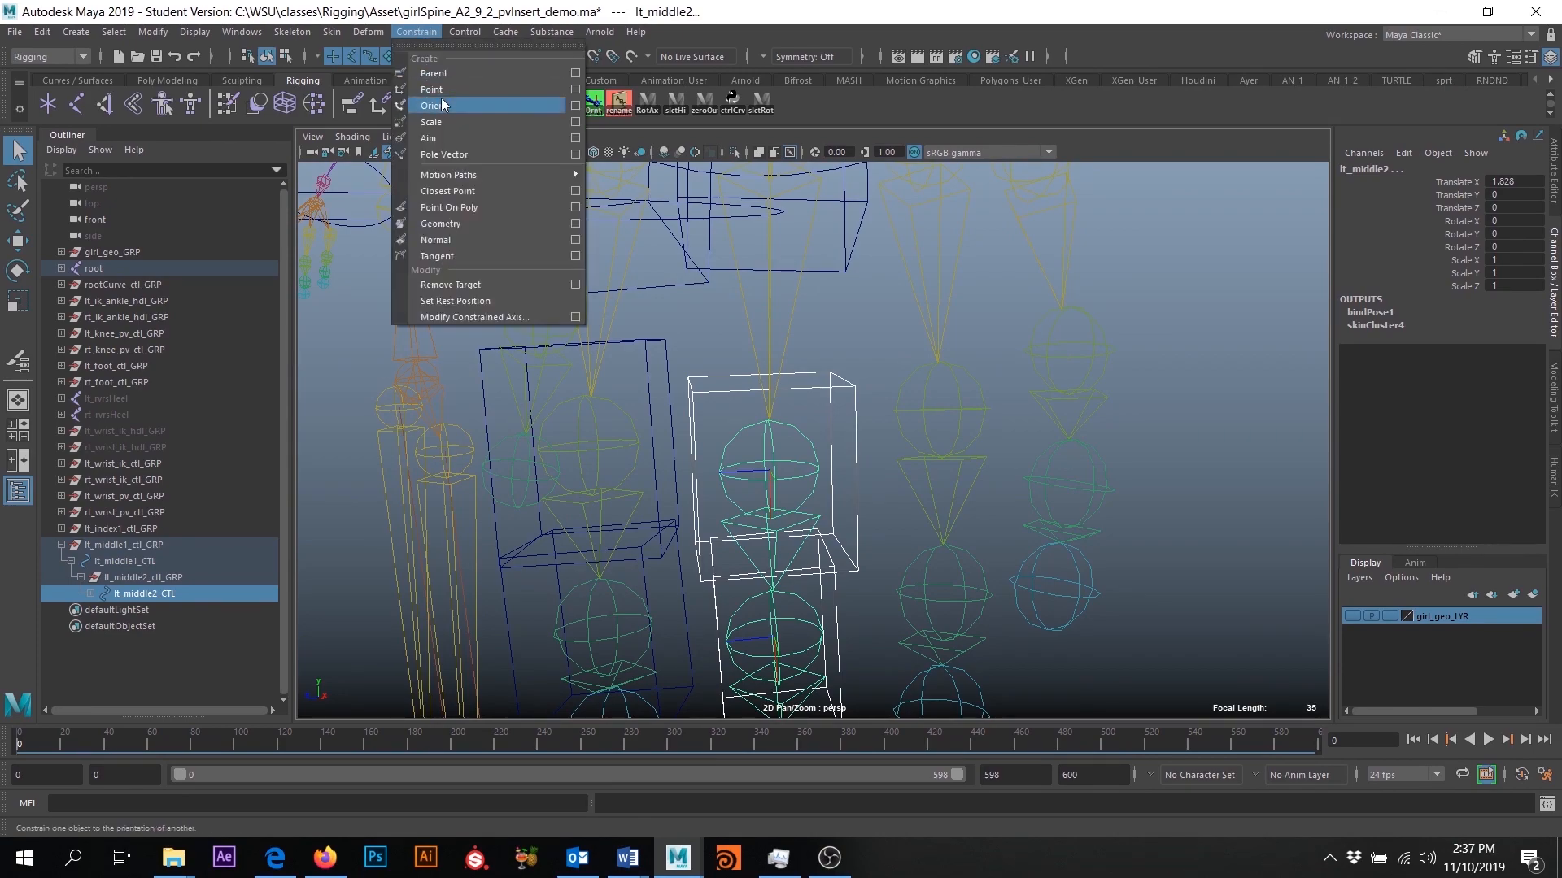
click(575, 106)
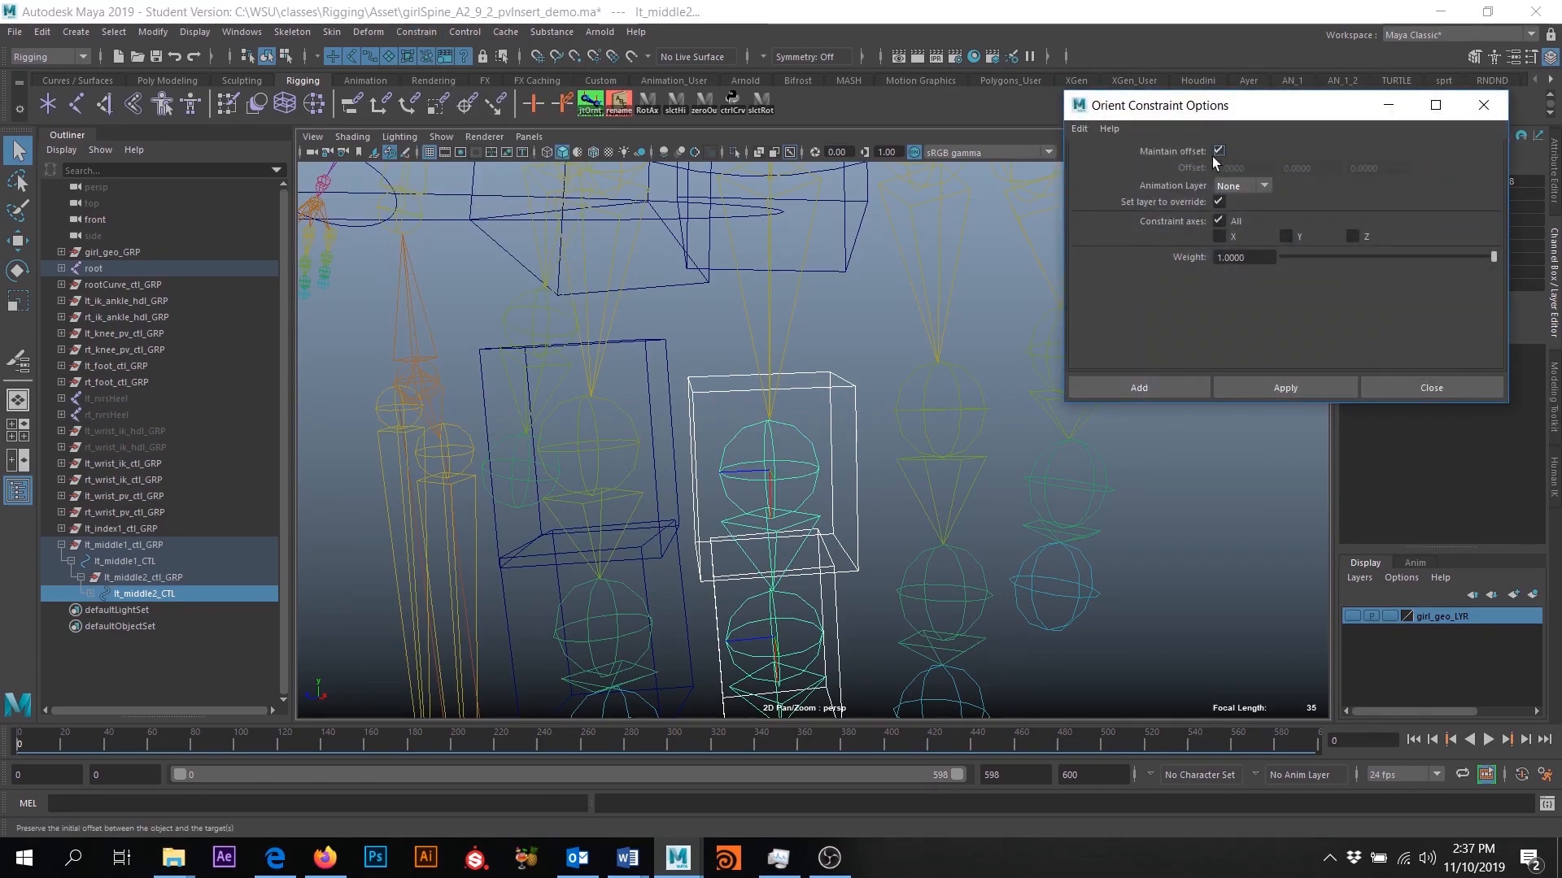
click(1171, 387)
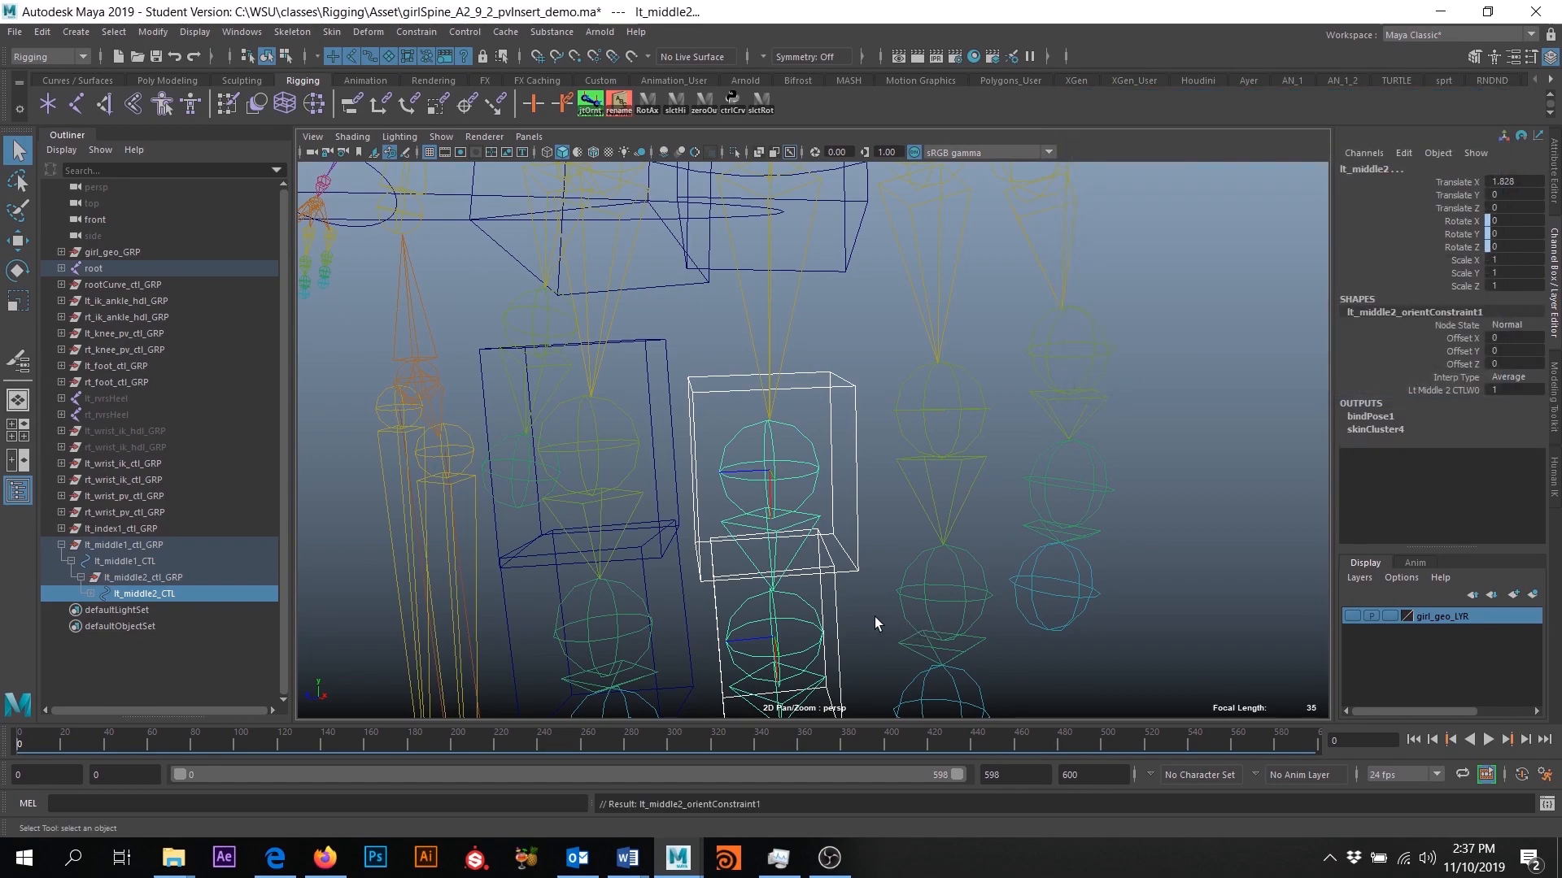
- Orient-constrain the lt_middle3 joint to lt_middle3_CTL with Maintain offset enabled
click(824, 505)
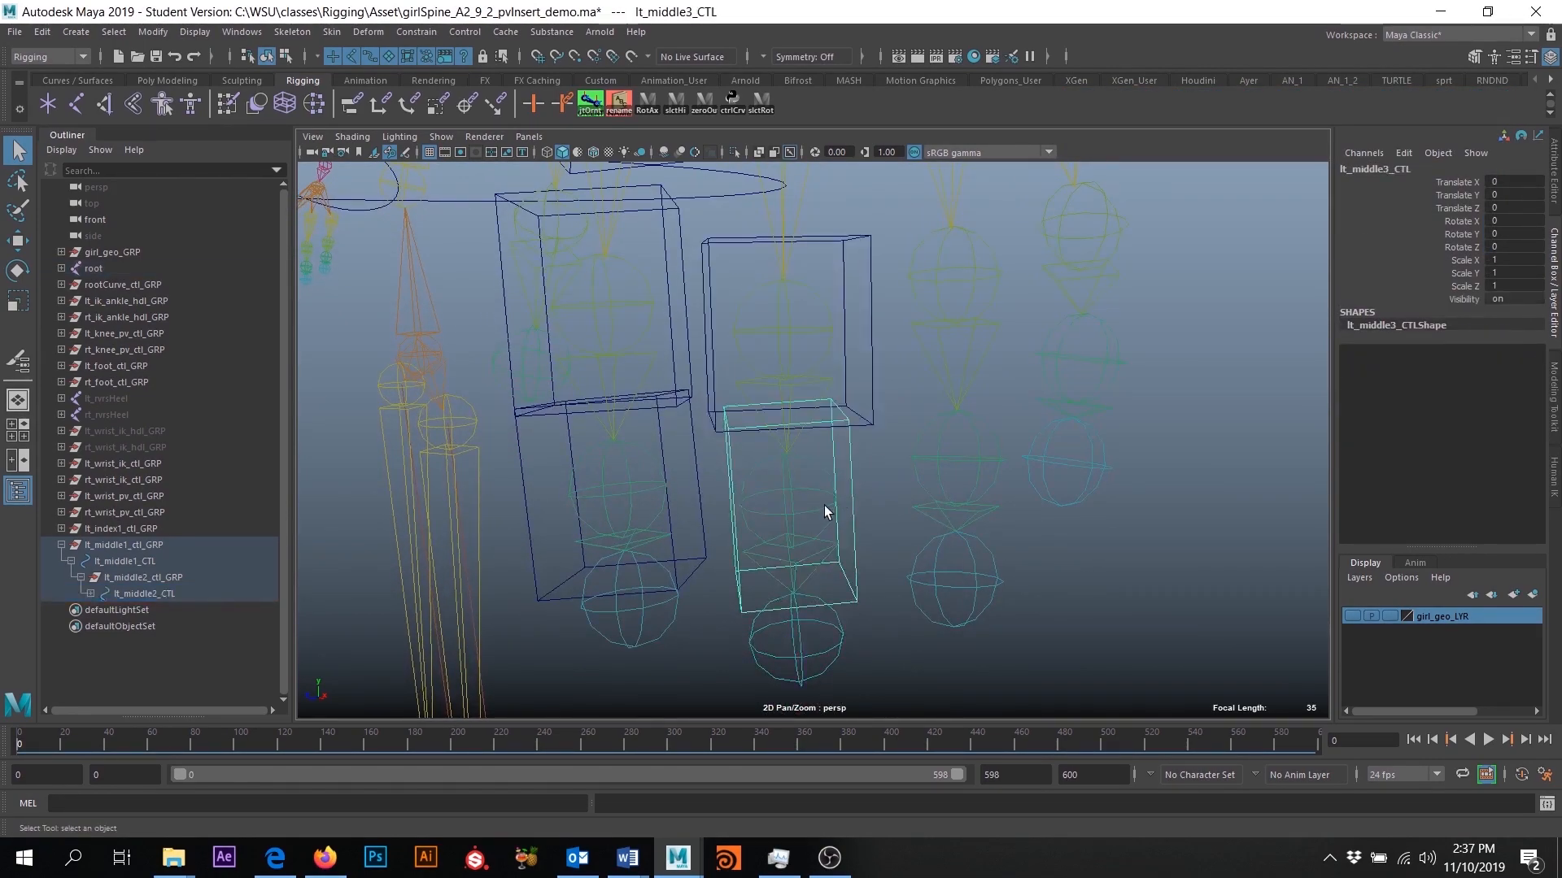
click(819, 506)
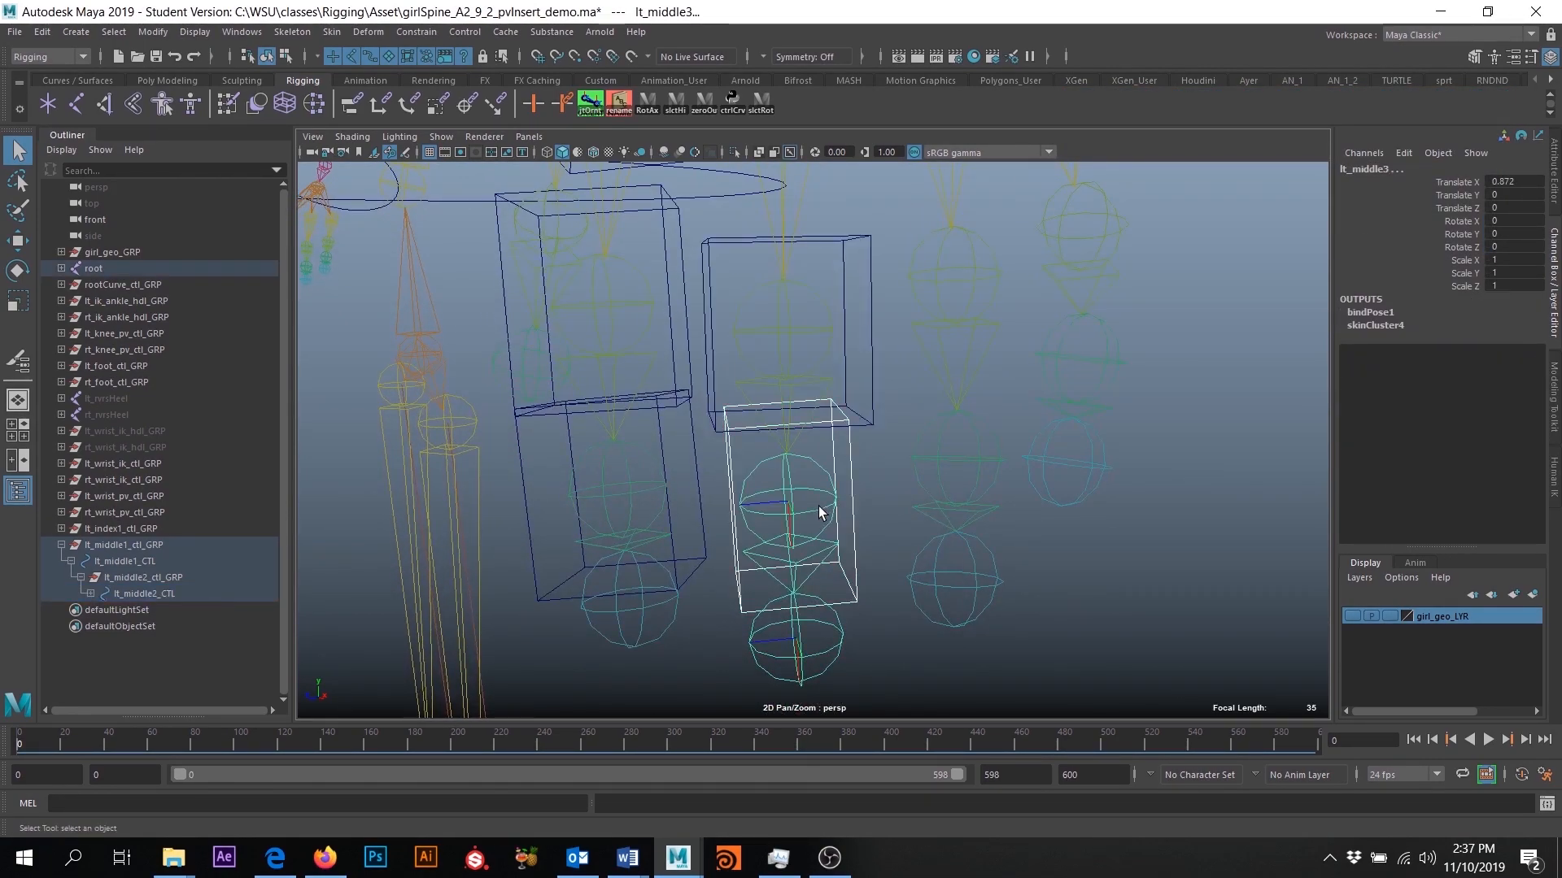
click(417, 32)
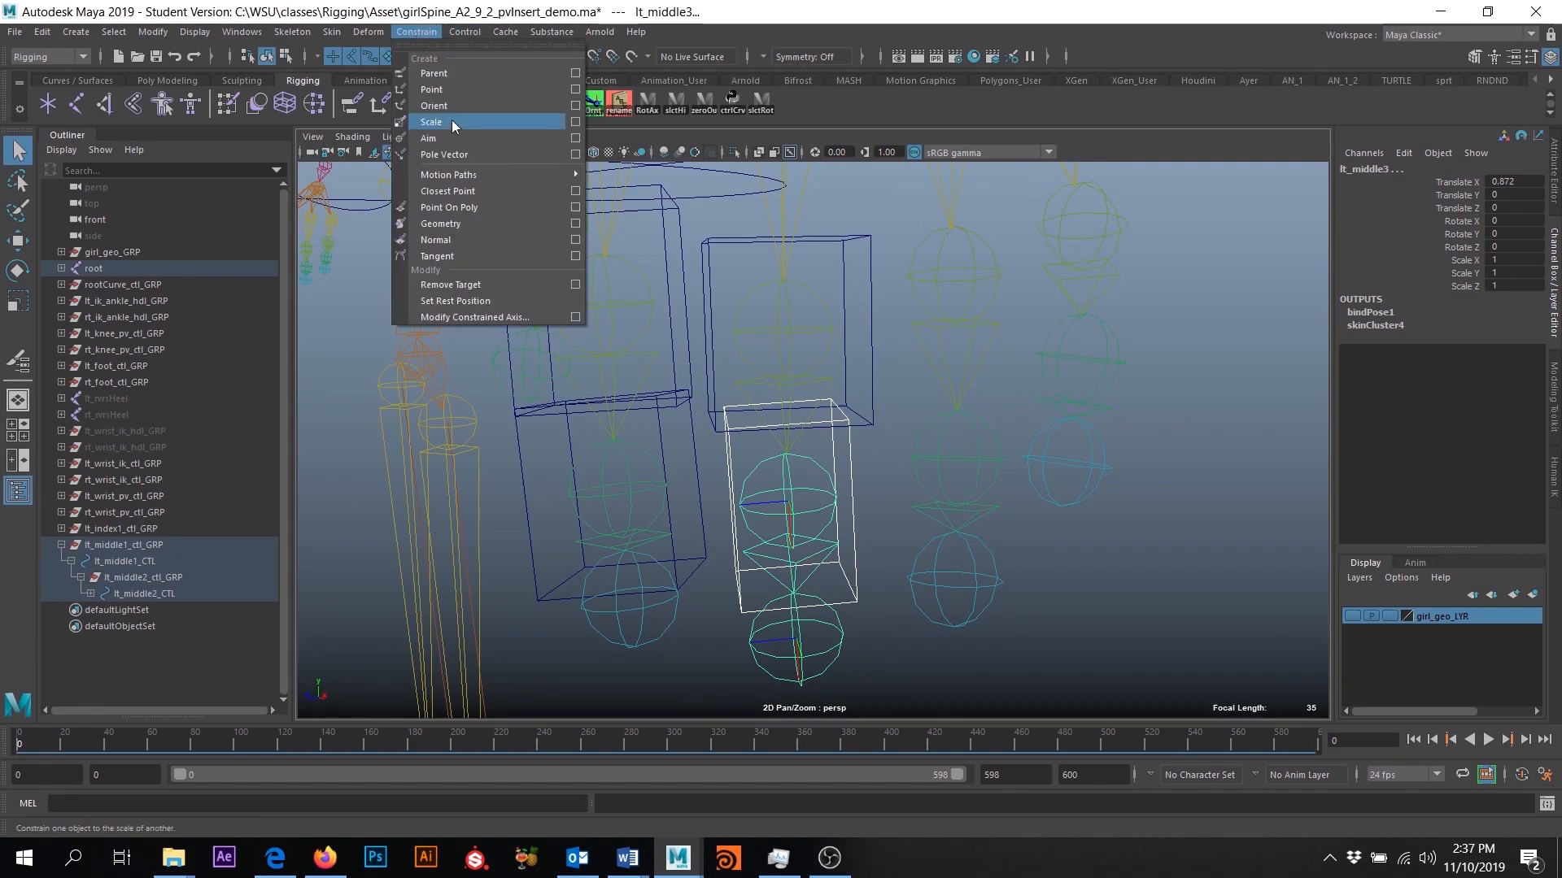
click(575, 106)
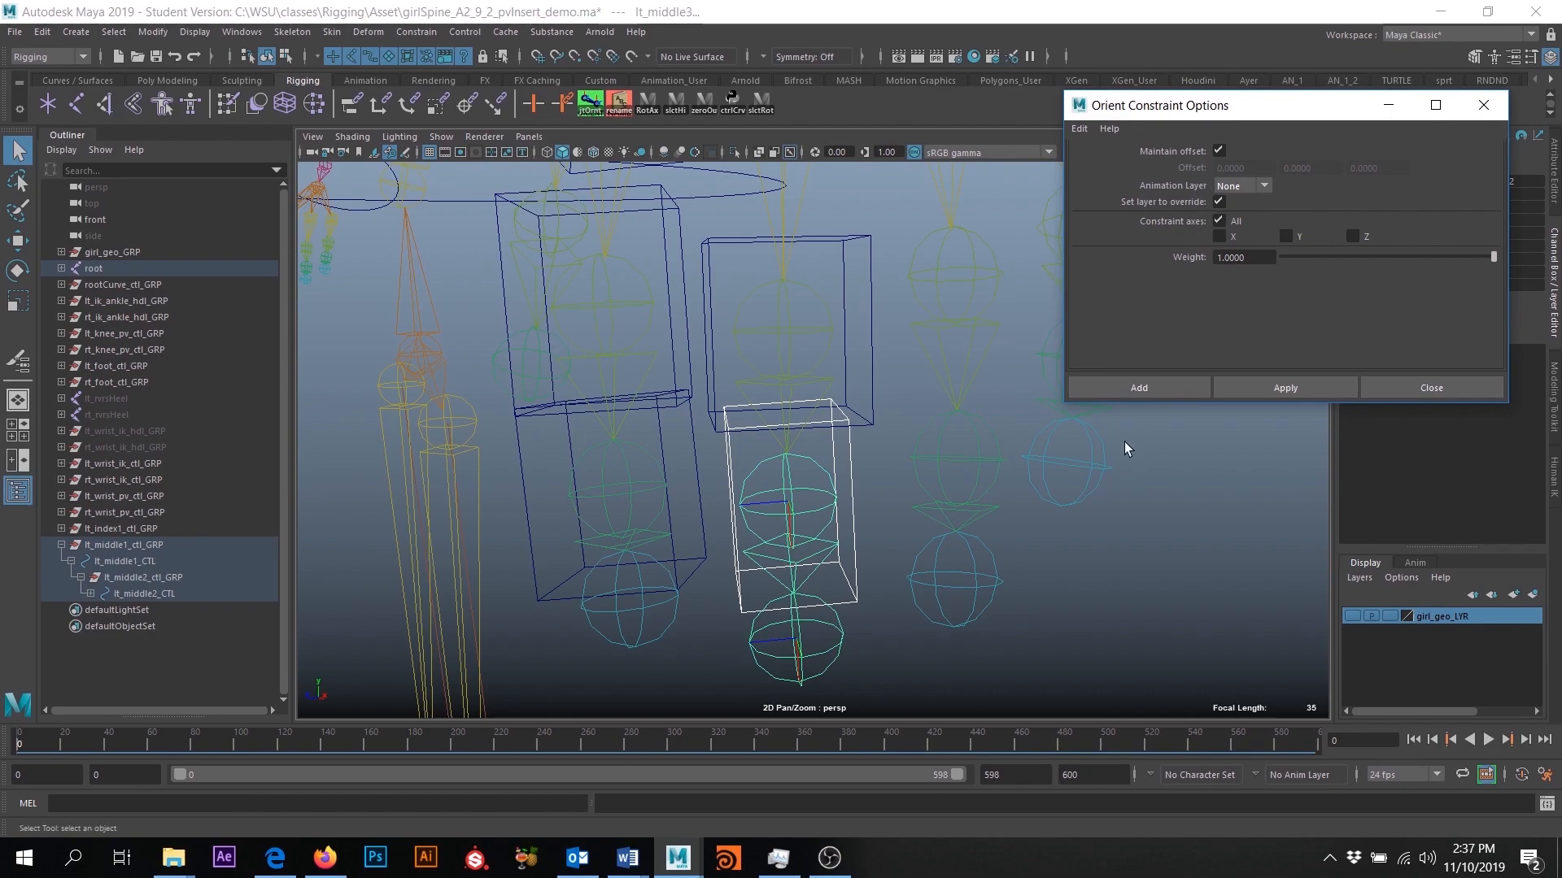
click(1147, 386)
- Show the girl_geo_LYR geometry and turn off X-ray display of the joints
alt+right_drag(1093, 460, 980, 540)
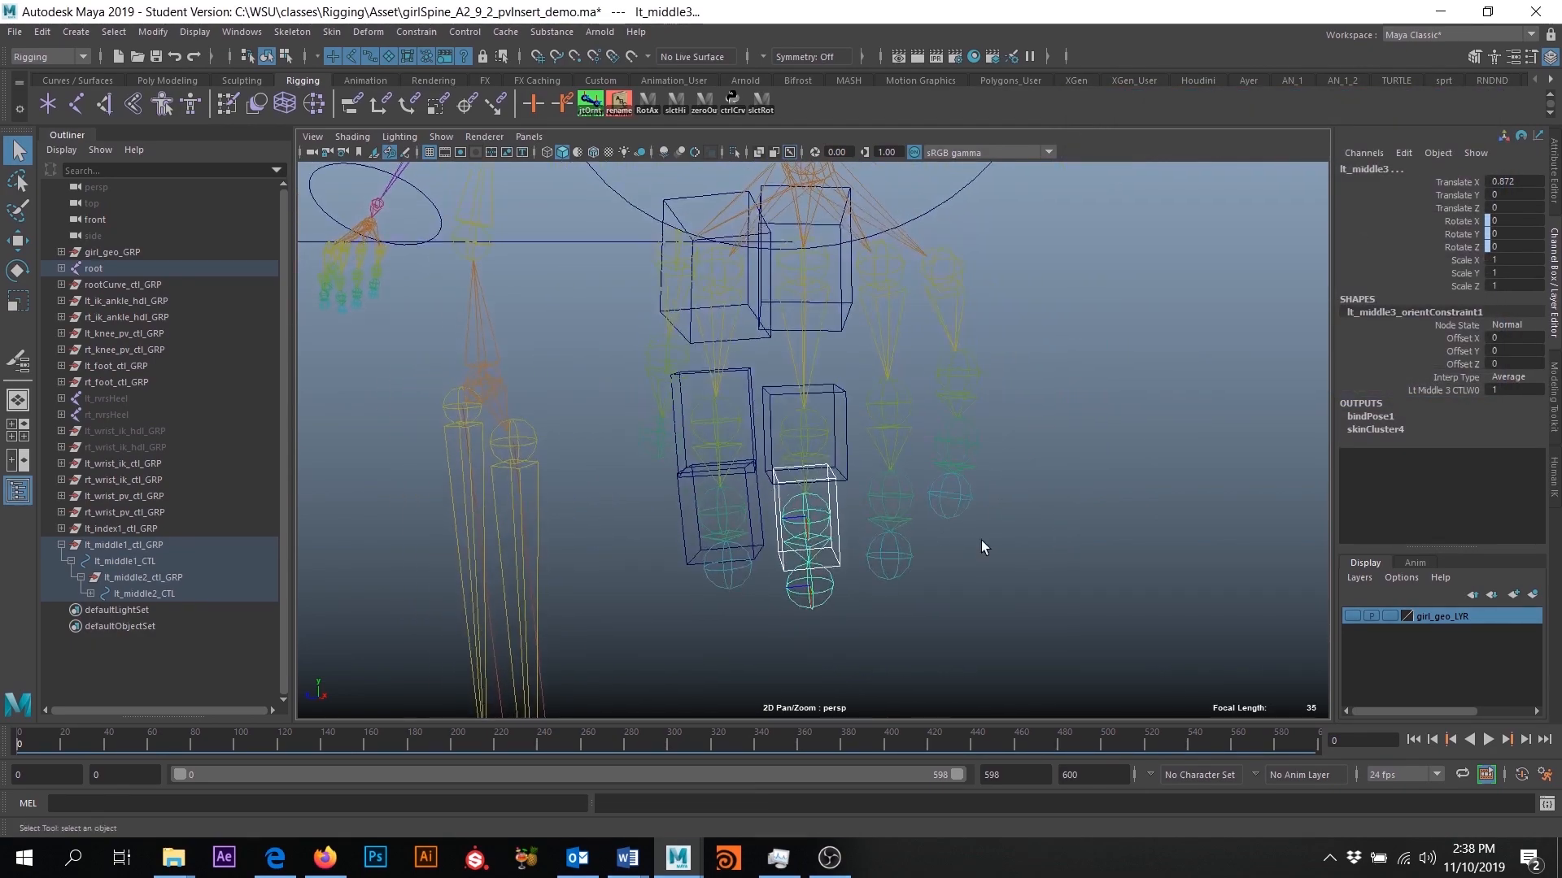
click(1352, 615)
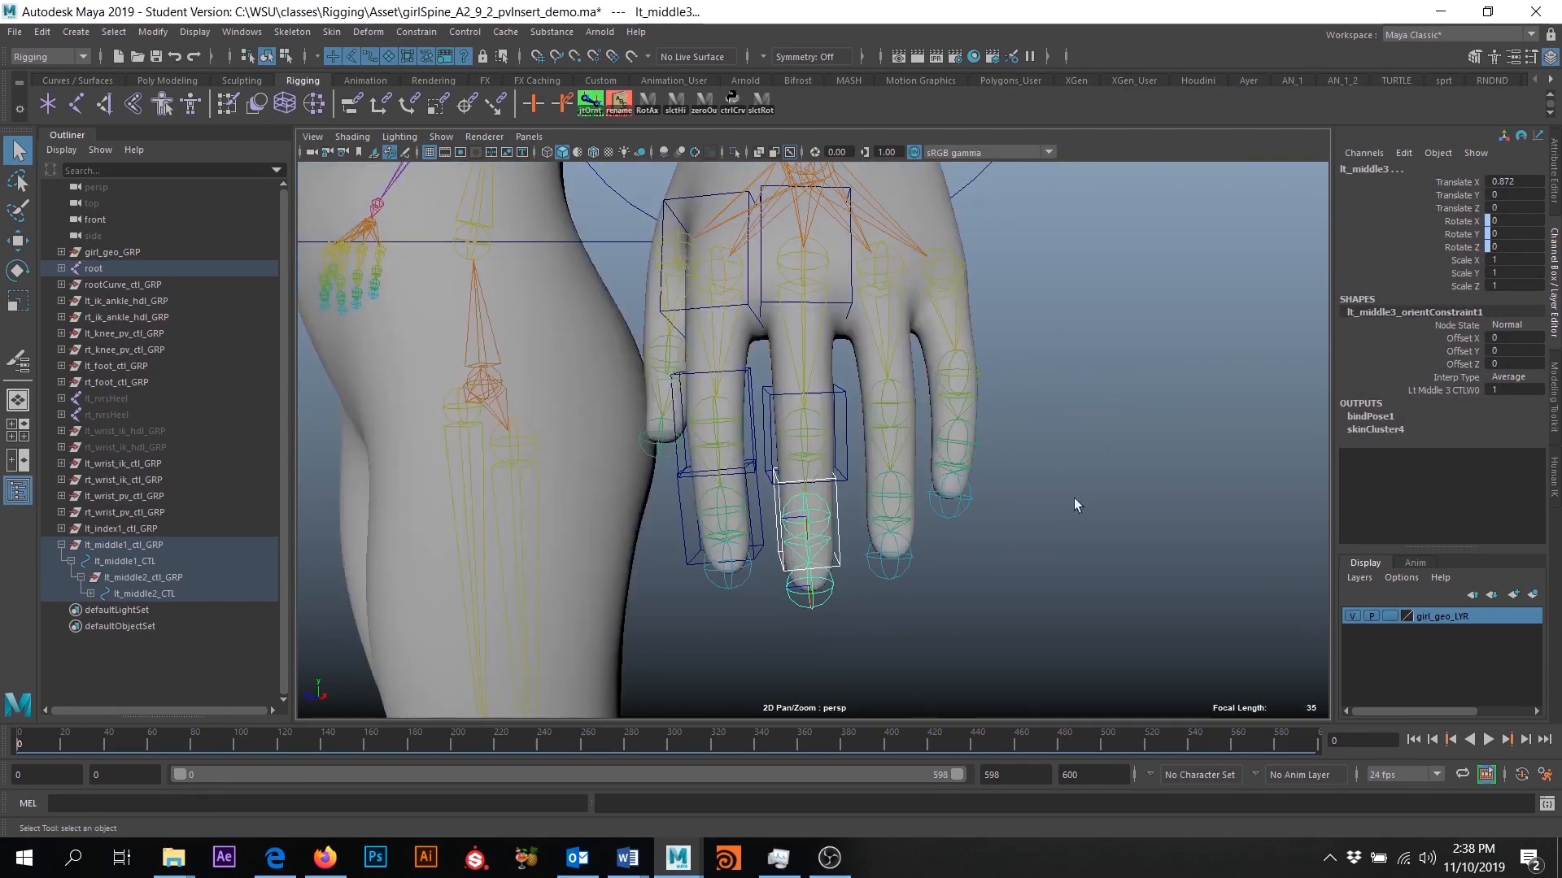
alt+right_drag(1118, 515, 998, 473)
alt+middle_drag(998, 474, 1022, 509)
click(787, 152)
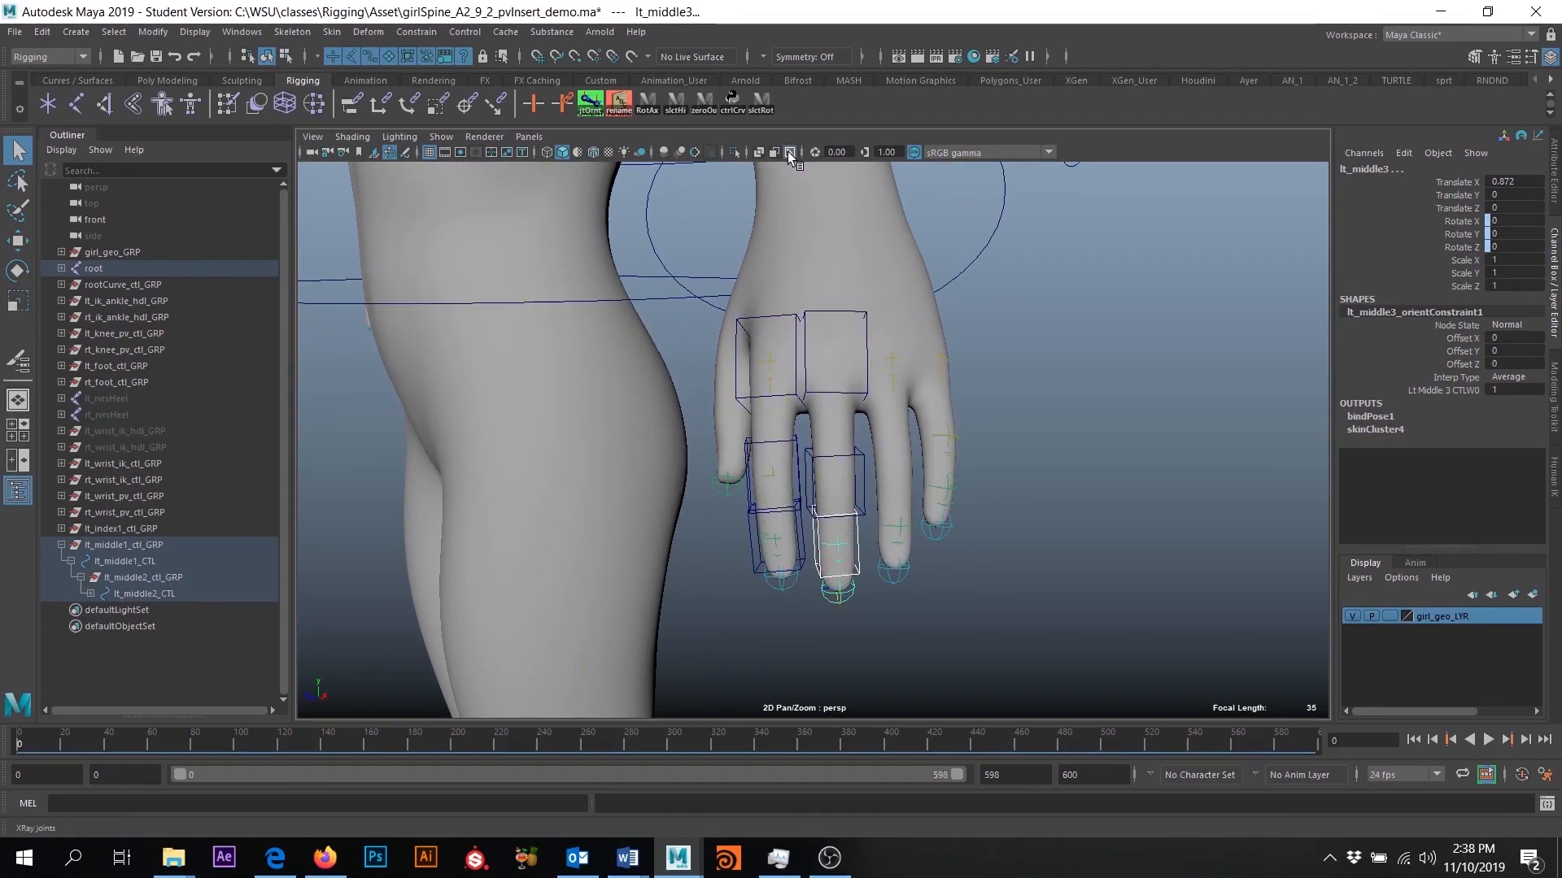
- Test-rotate the three left middle finger controls together to bend the finger mesh, and undo the rotations
alt+drag(857, 332, 888, 355)
click(853, 396)
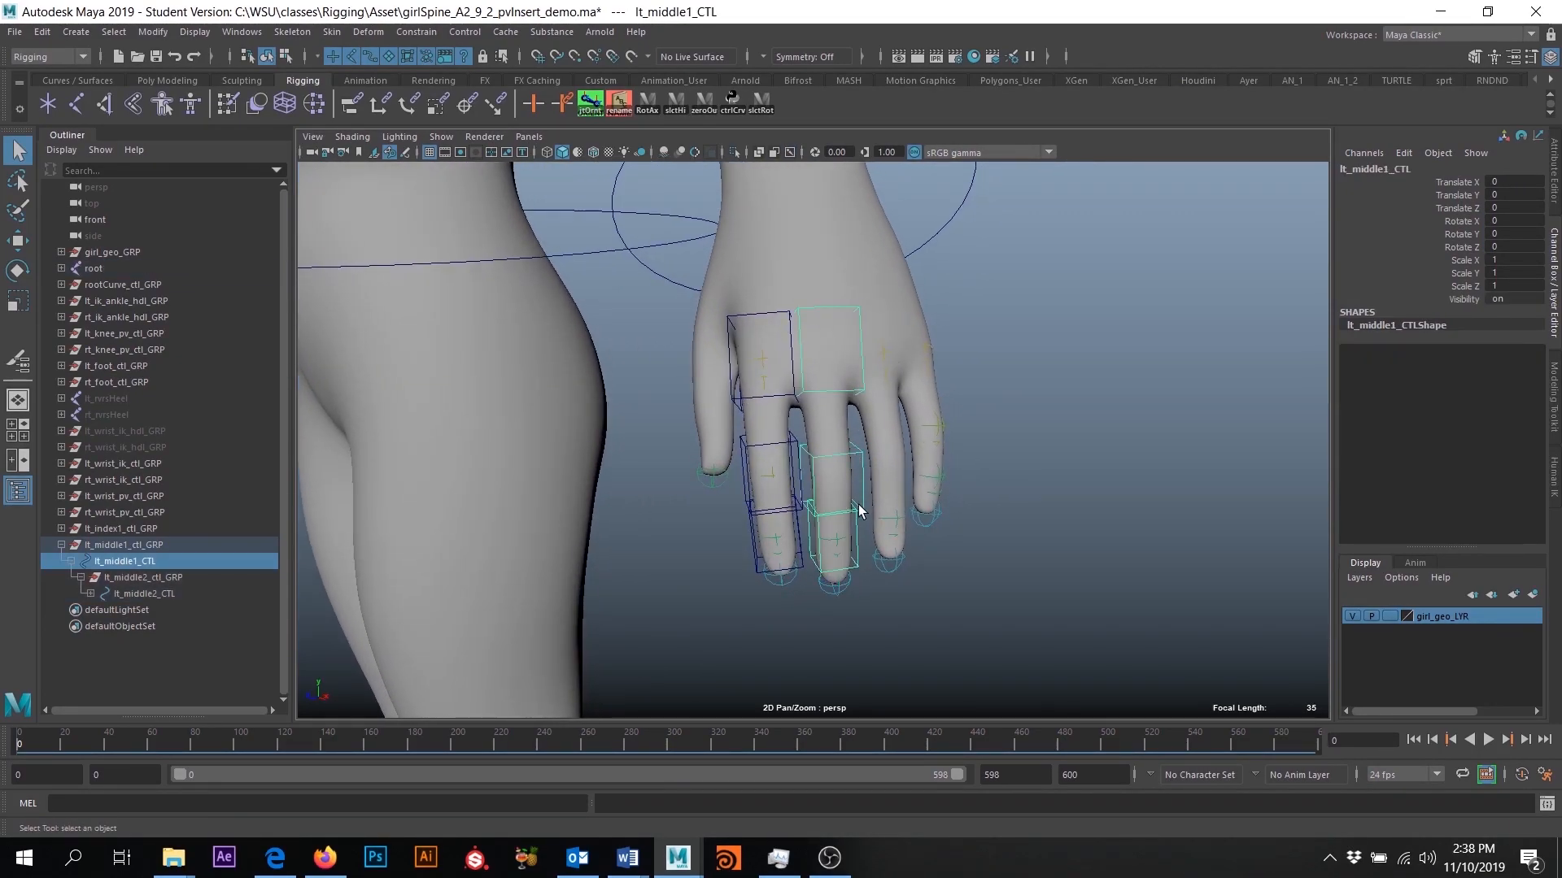
shift+click(856, 546)
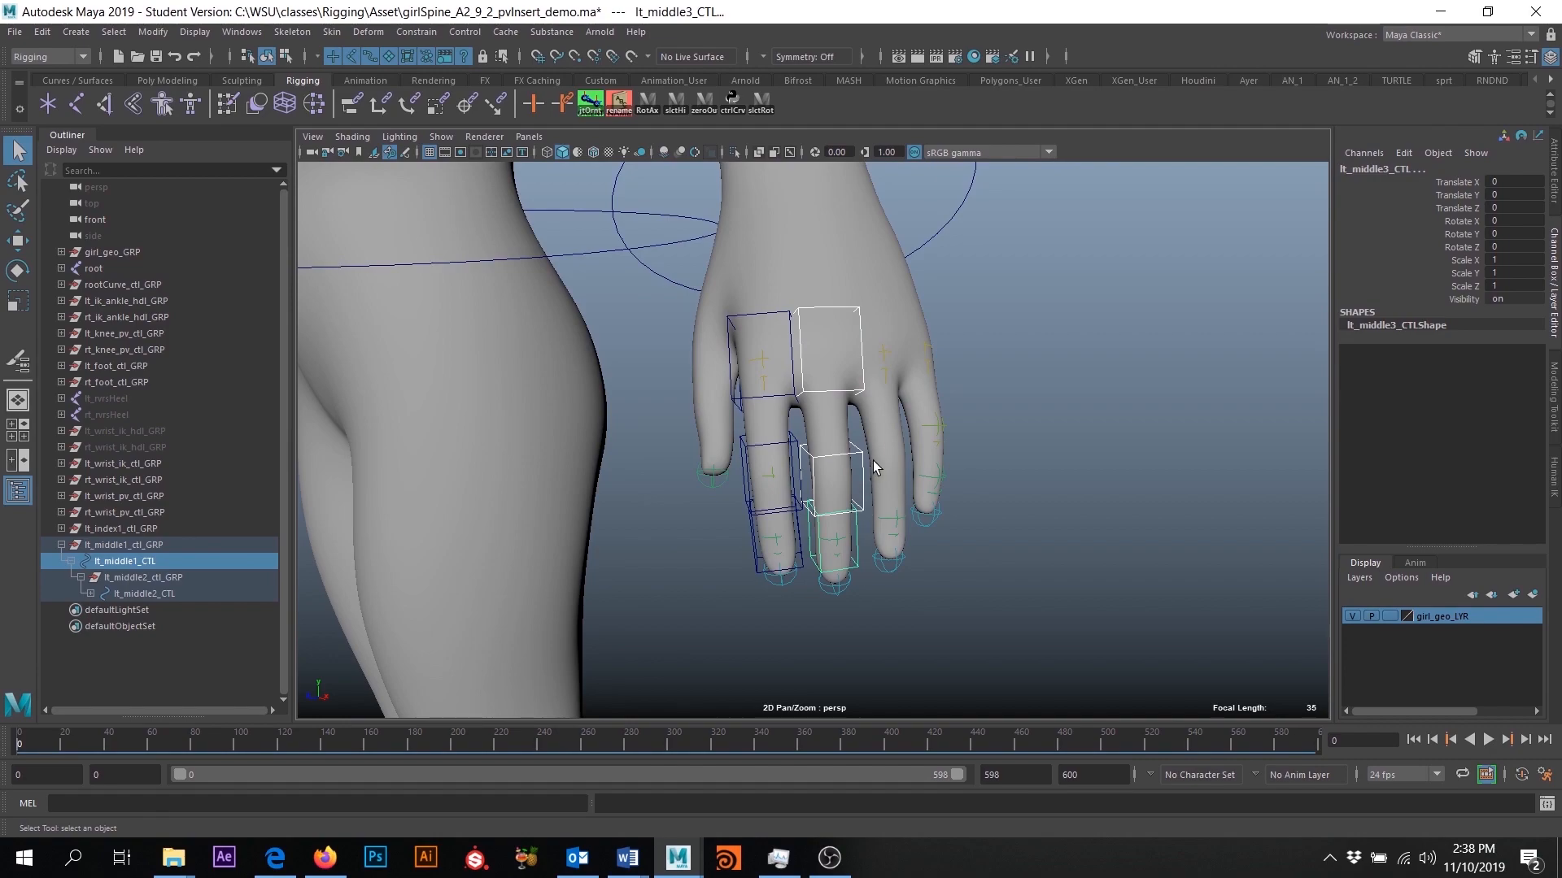
key(e)
drag(841, 488, 847, 546)
key(ctrl+z)
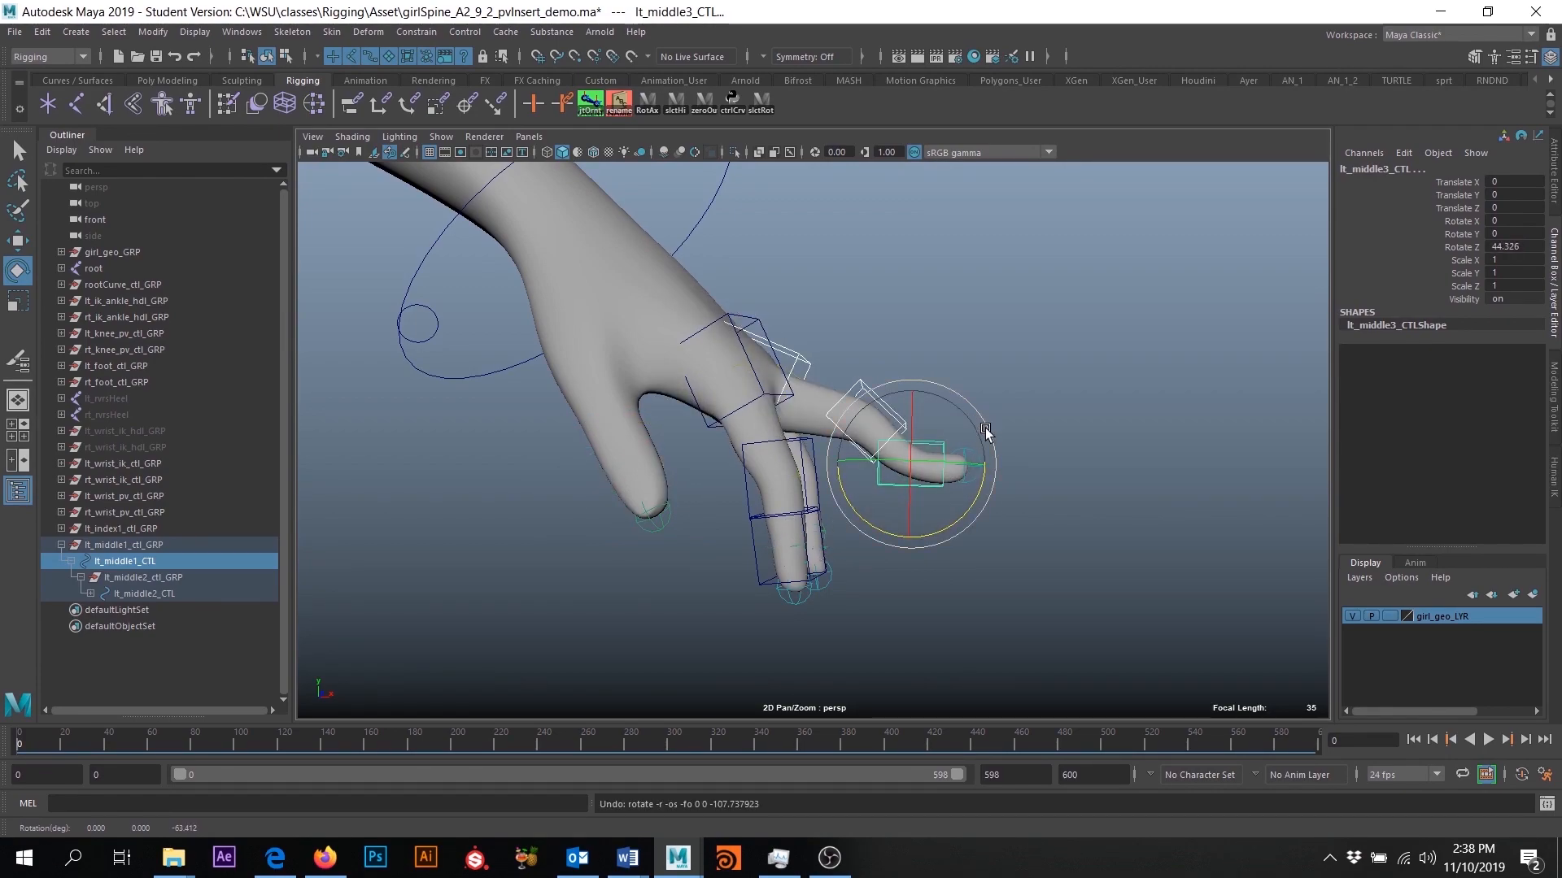
key(ctrl+z)
alt+drag(927, 462, 903, 452)
click(981, 407)
click(845, 457)
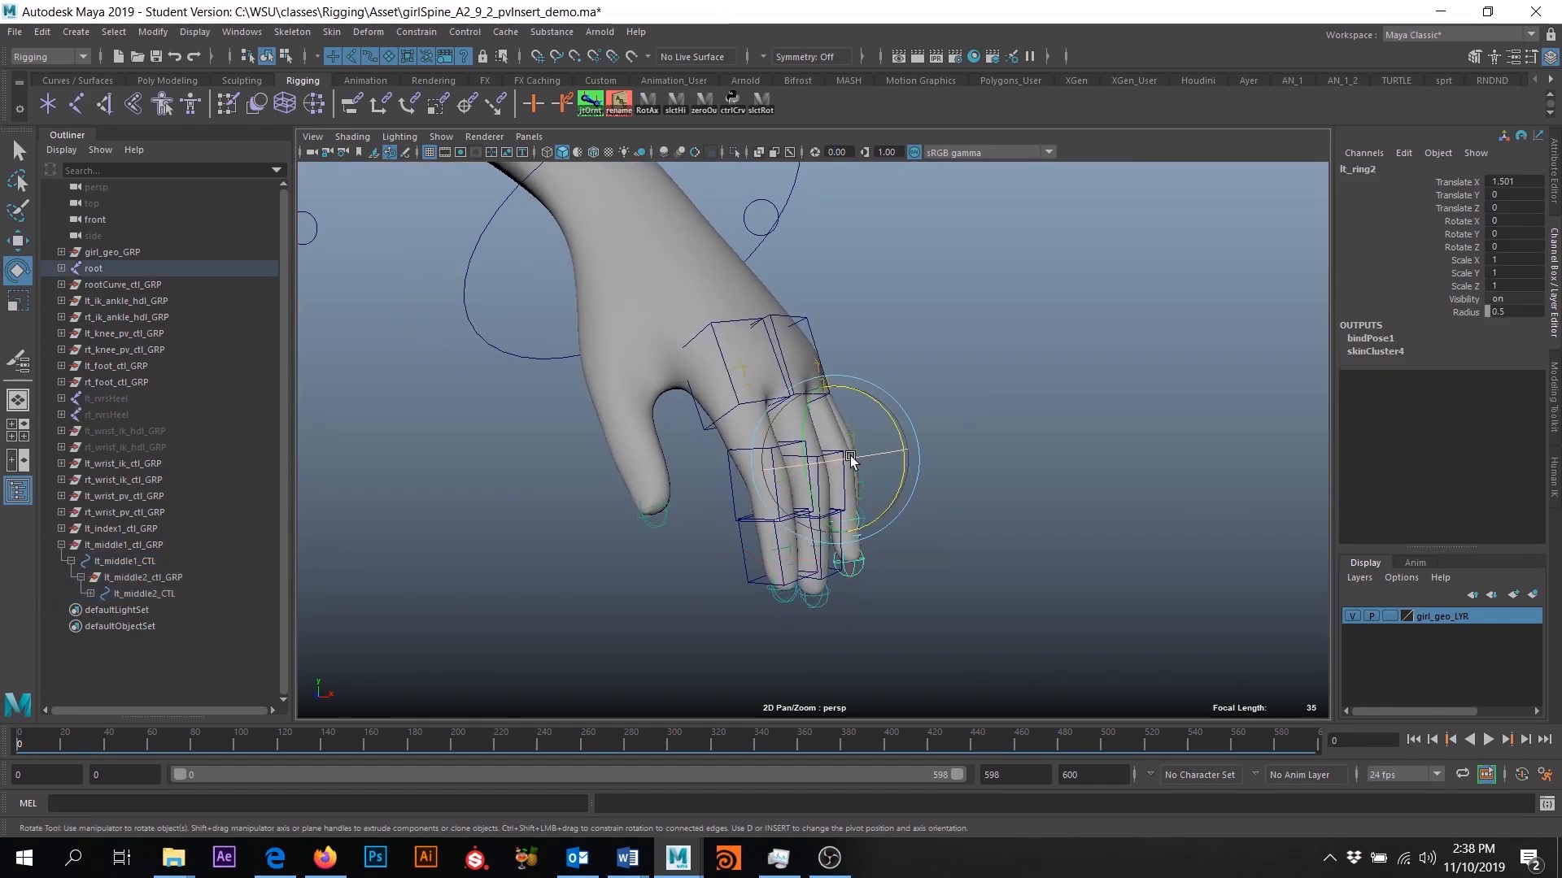
click(803, 309)
click(786, 314)
key(q)
click(808, 328)
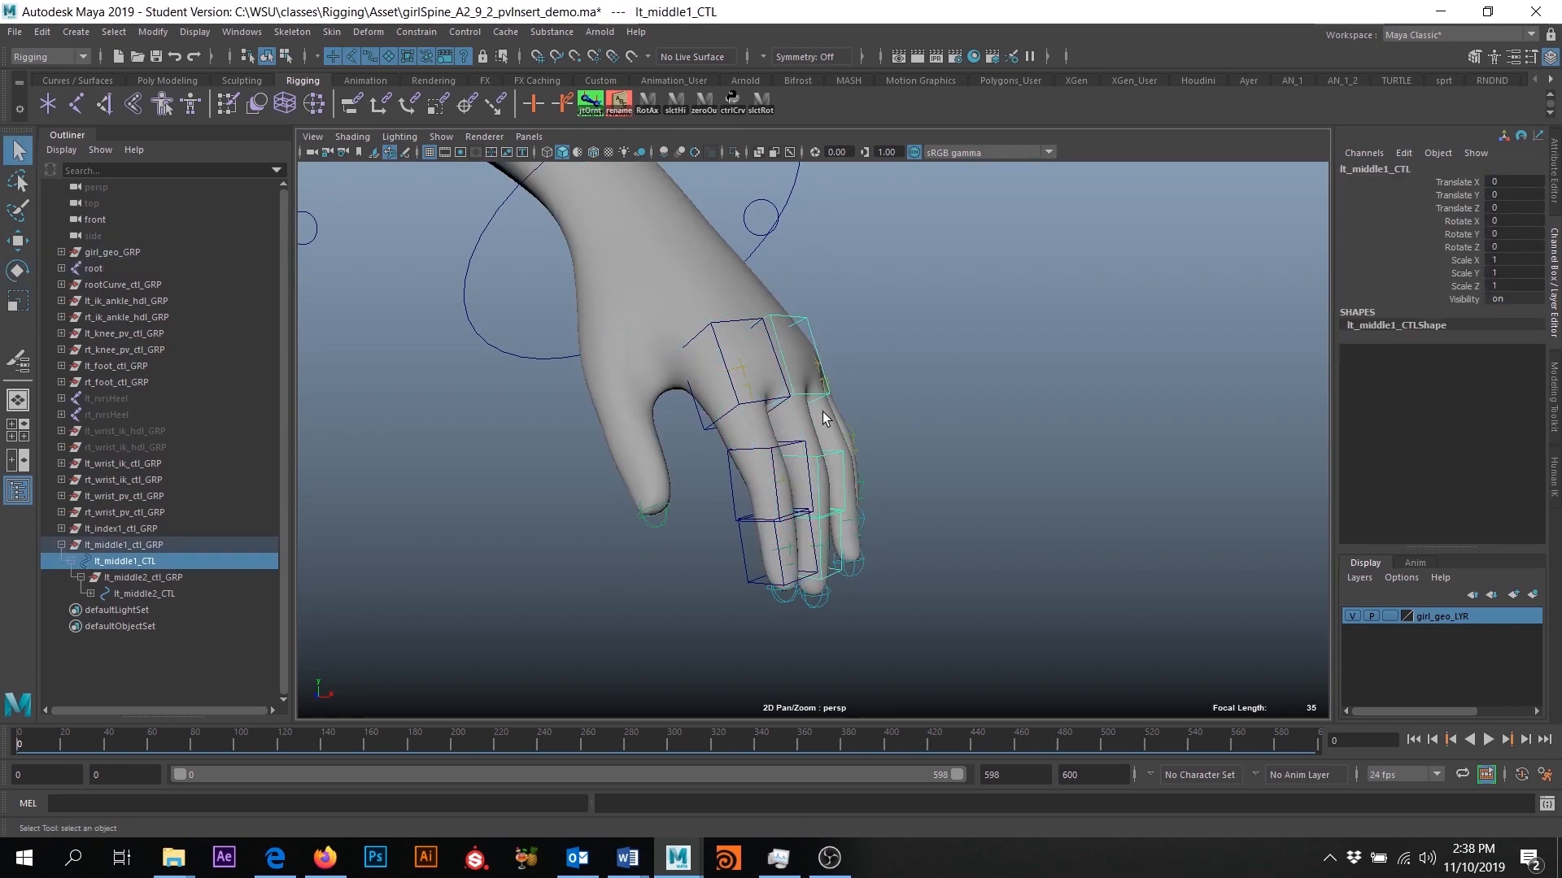
click(840, 478)
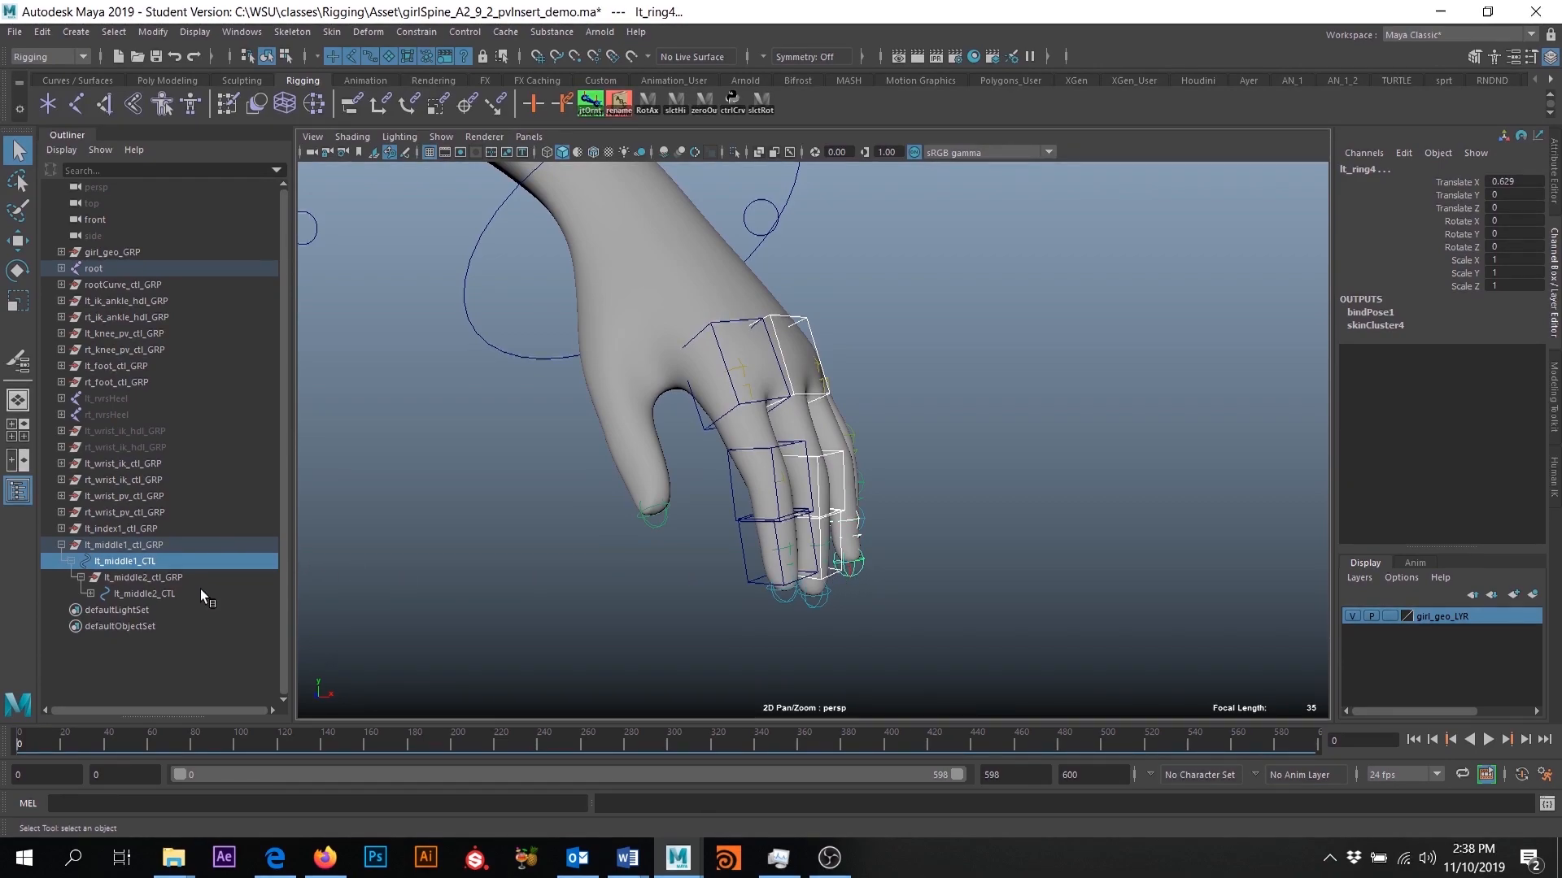
- Expand the lt_middle1_ctl_GRP hierarchy, test-rotate lt_middle1_CTL, lt_middle2_CTL and lt_middle3_CTL together, and undo the rotations
click(91, 594)
click(100, 610)
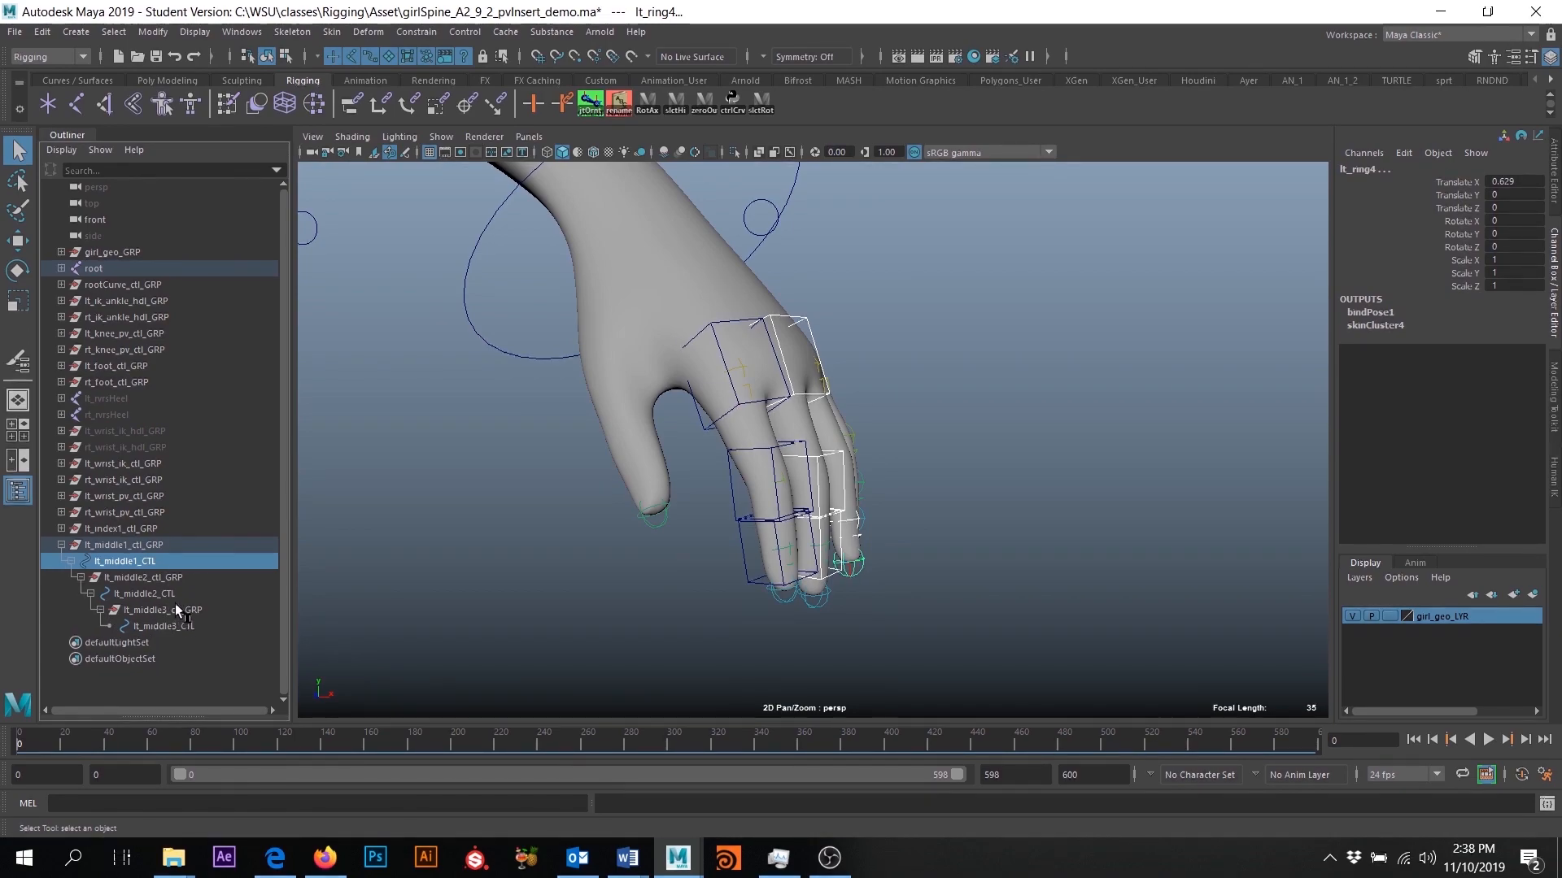
click(146, 563)
alt+drag(671, 580, 667, 416)
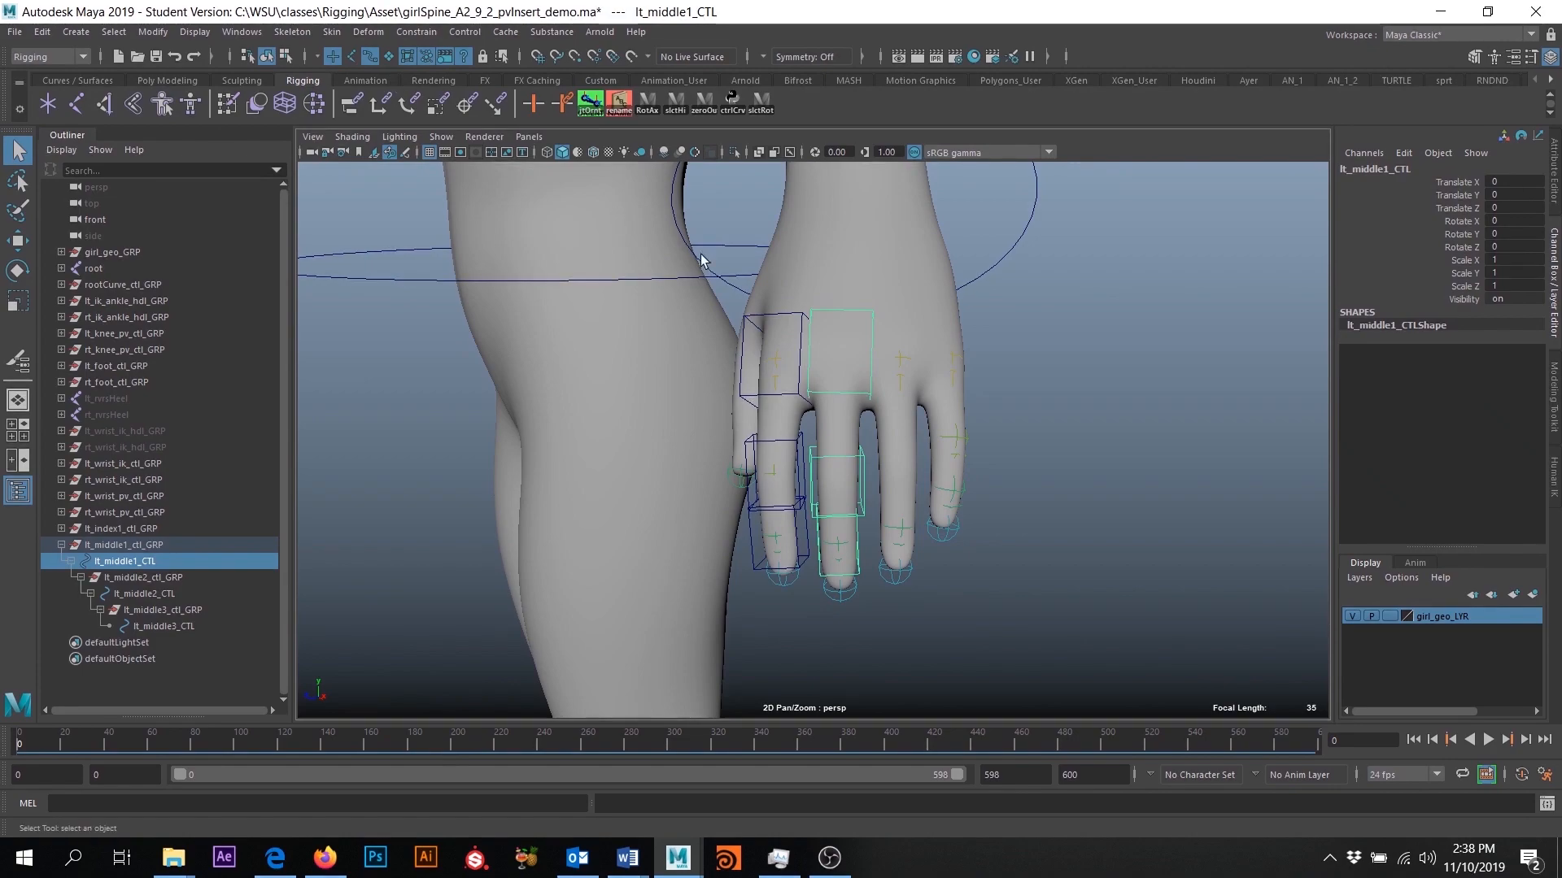
alt+drag(886, 402, 850, 376)
drag(851, 597, 960, 488)
key(e)
mouse_move(816, 551)
alt+mouse_down()
mouse_move(848, 558)
mouse_move(768, 493)
mouse_move(762, 460)
mouse_move(716, 515)
mouse_move(486, 529)
mouse_move(941, 453)
mouse_move(962, 465)
mouse_move(802, 530)
mouse_move(690, 514)
mouse_move(789, 561)
alt+mouse_up()
key(ctrl+z)
key(ctrl+z)
key(ctrl+z)
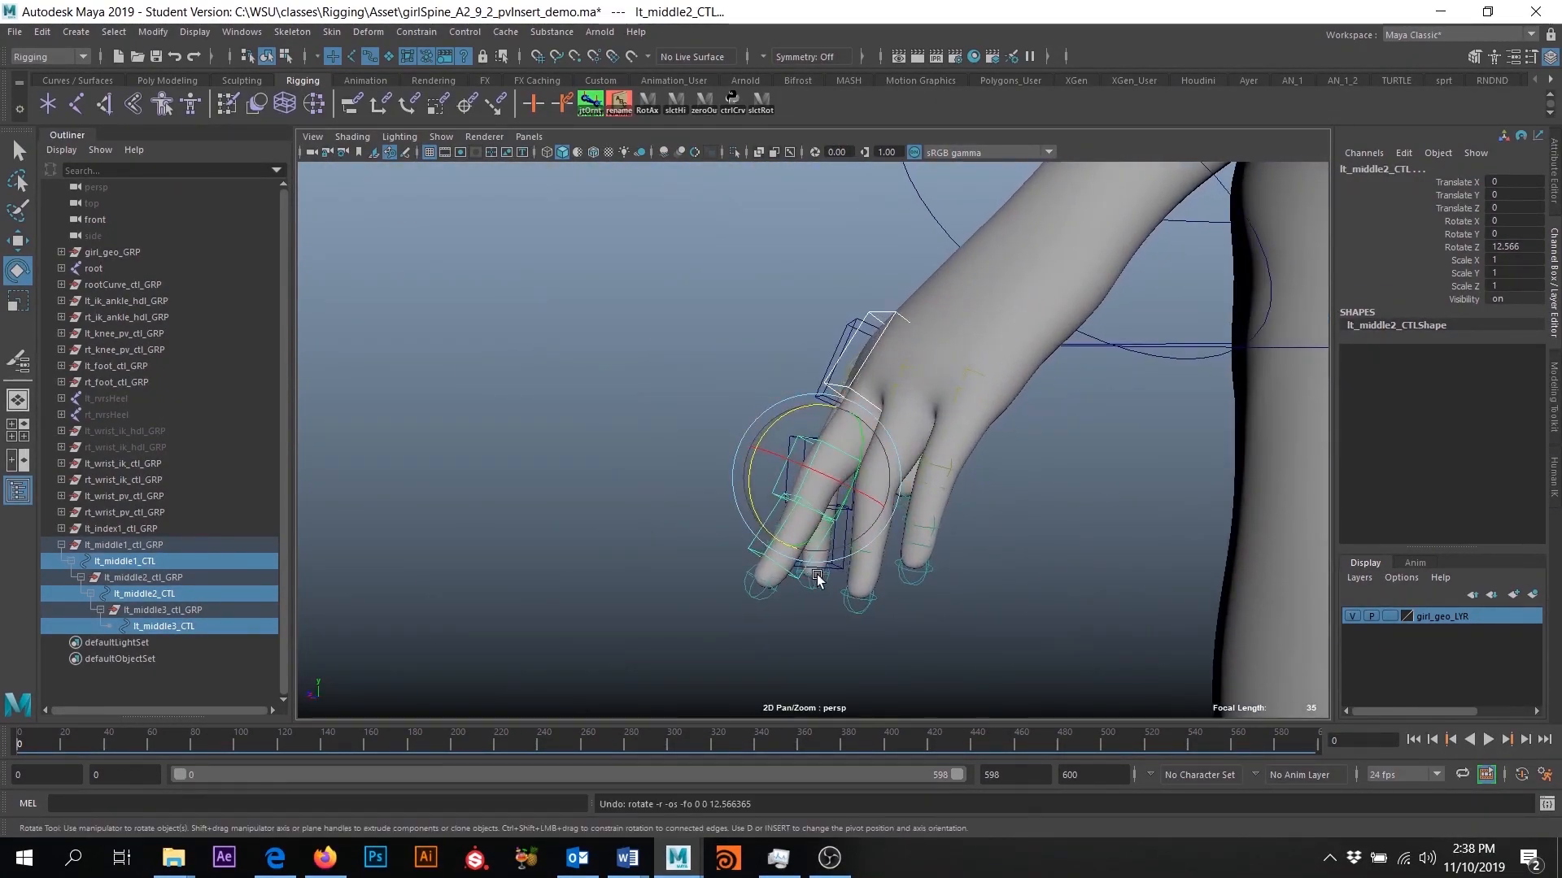
alt+drag(633, 592, 757, 573)
- Collapse the lt_middle1_ctl_GRP hierarchy and hide the girl_geo_LYR geometry layer
click(62, 544)
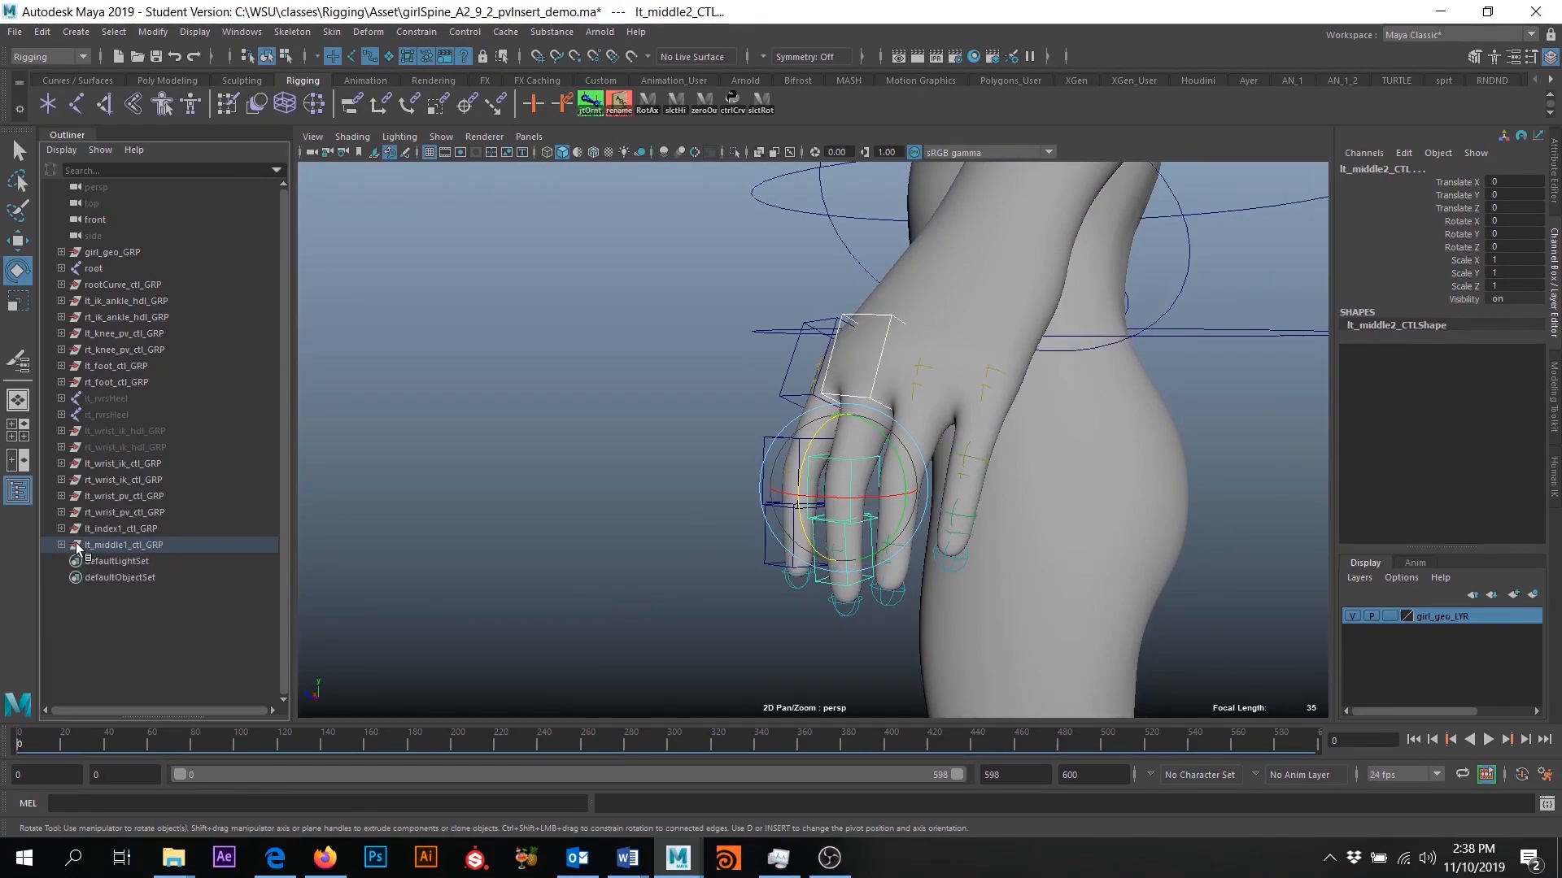
alt+drag(569, 442, 882, 582)
alt+drag(632, 547, 770, 537)
alt+right_drag(770, 537, 886, 412)
alt+drag(886, 412, 936, 443)
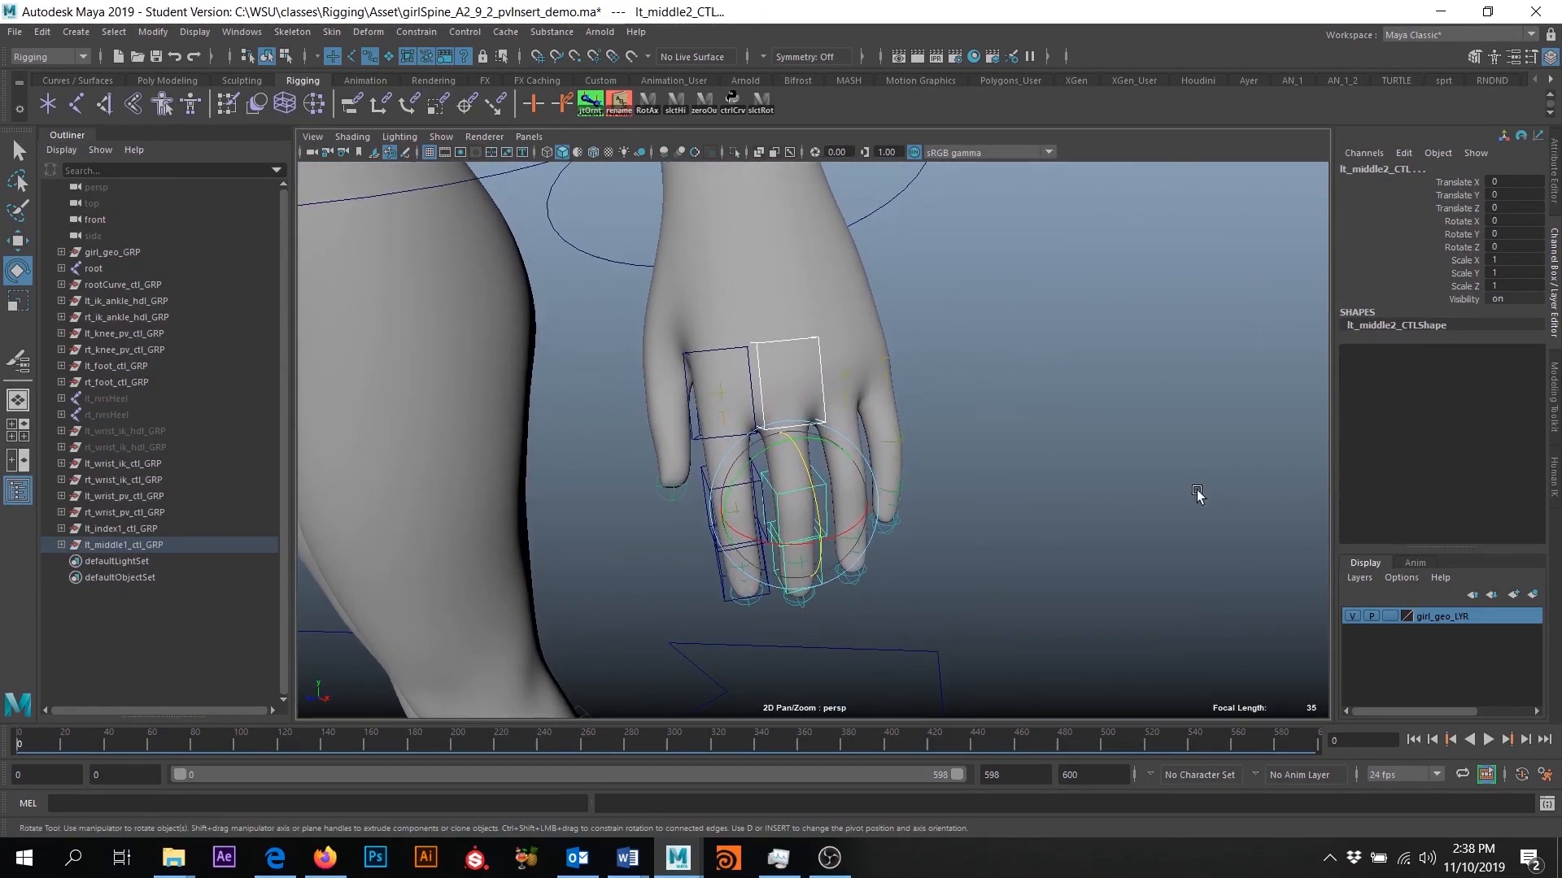
click(1351, 616)
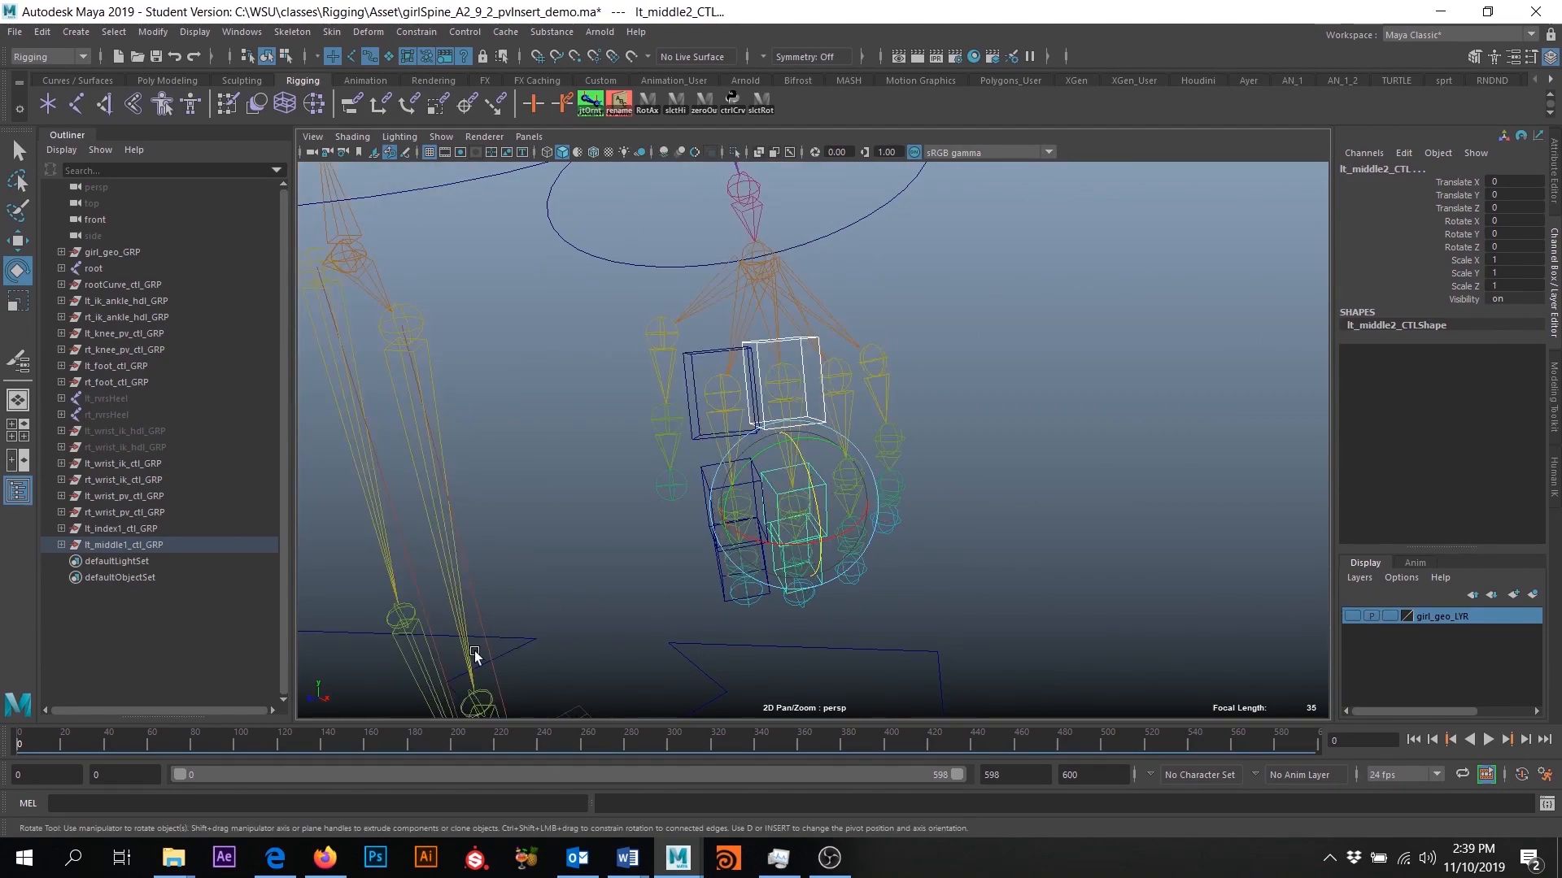
alt+drag(968, 467, 919, 459)
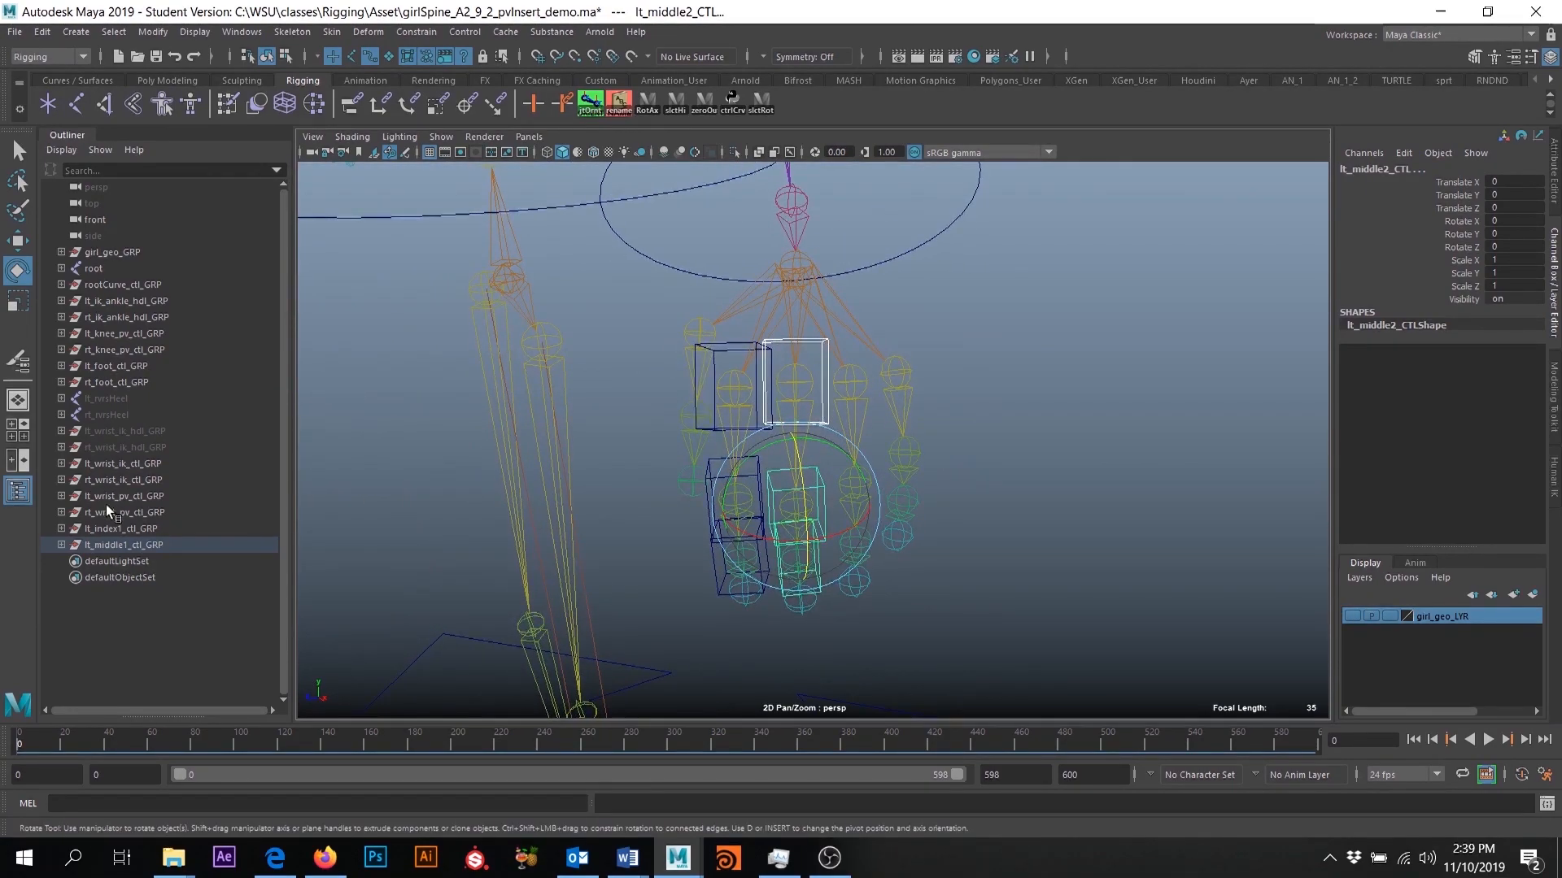
- Duplicate the lt_middle1_ctl_GRP hierarchy as the basis for another finger's controls
shift+click(62, 545)
click(120, 546)
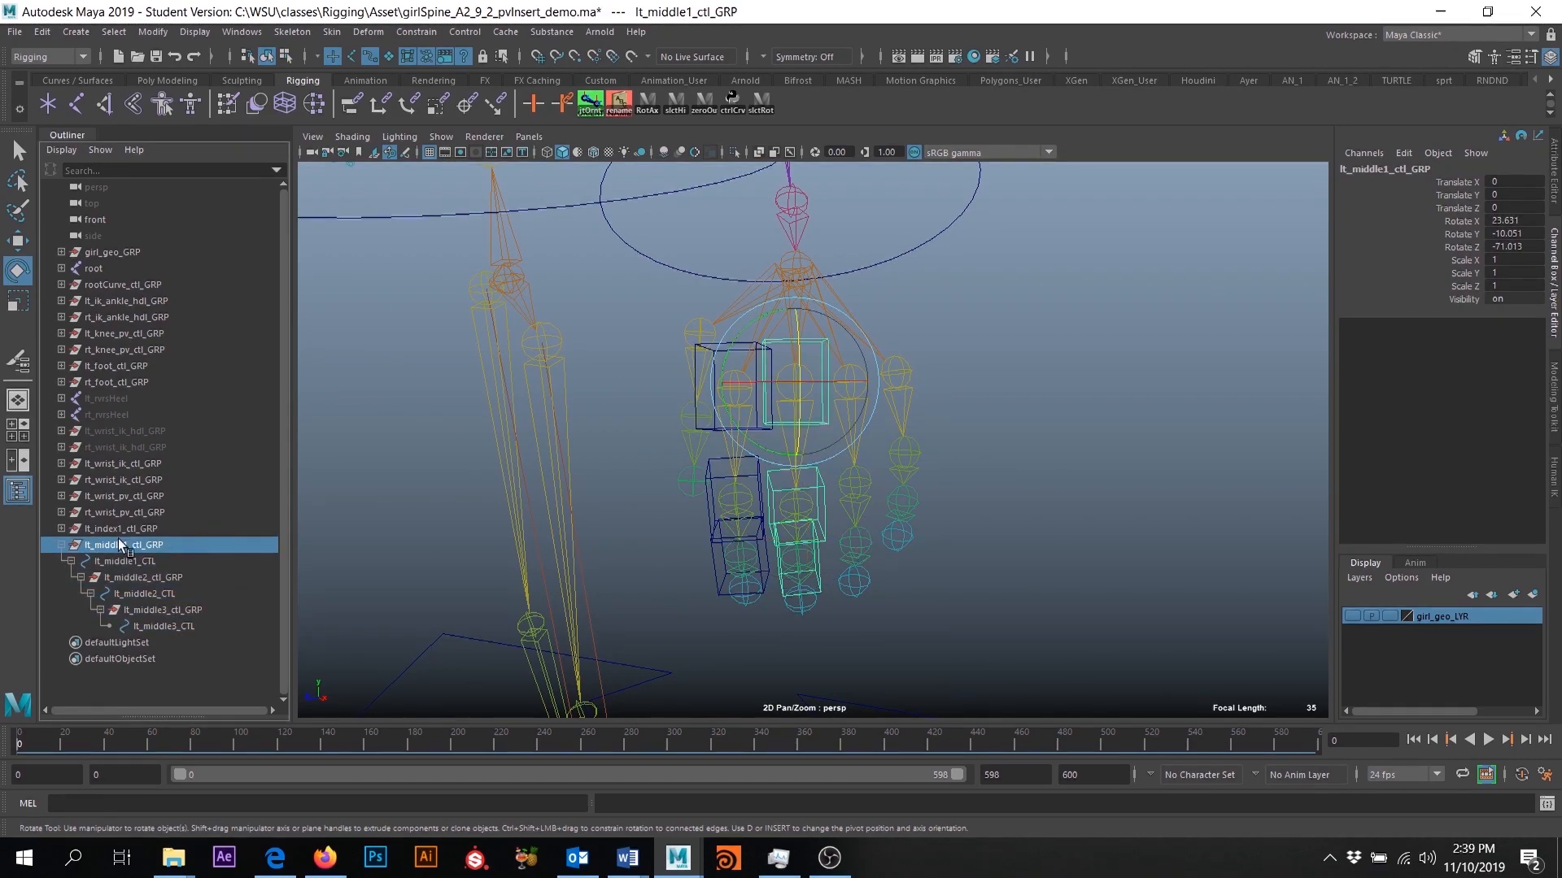
click(62, 545)
key(ctrl+d)
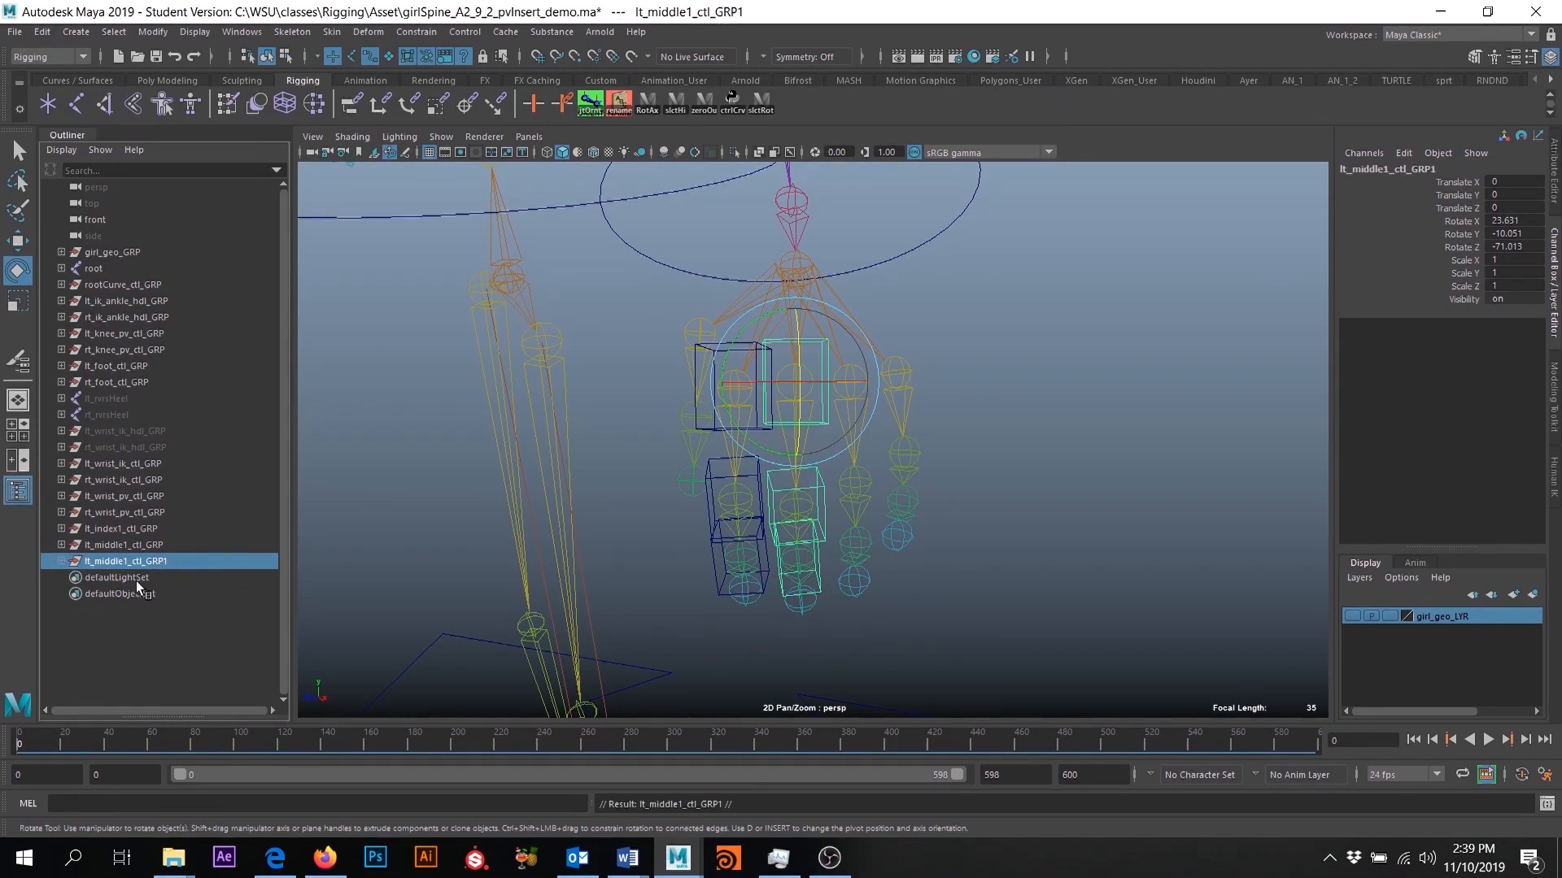
- Expand the duplicated lt_middle1_ctl_GRP1 hierarchy and delete its lt_middle2_ctl_GRP branch
click(60, 561)
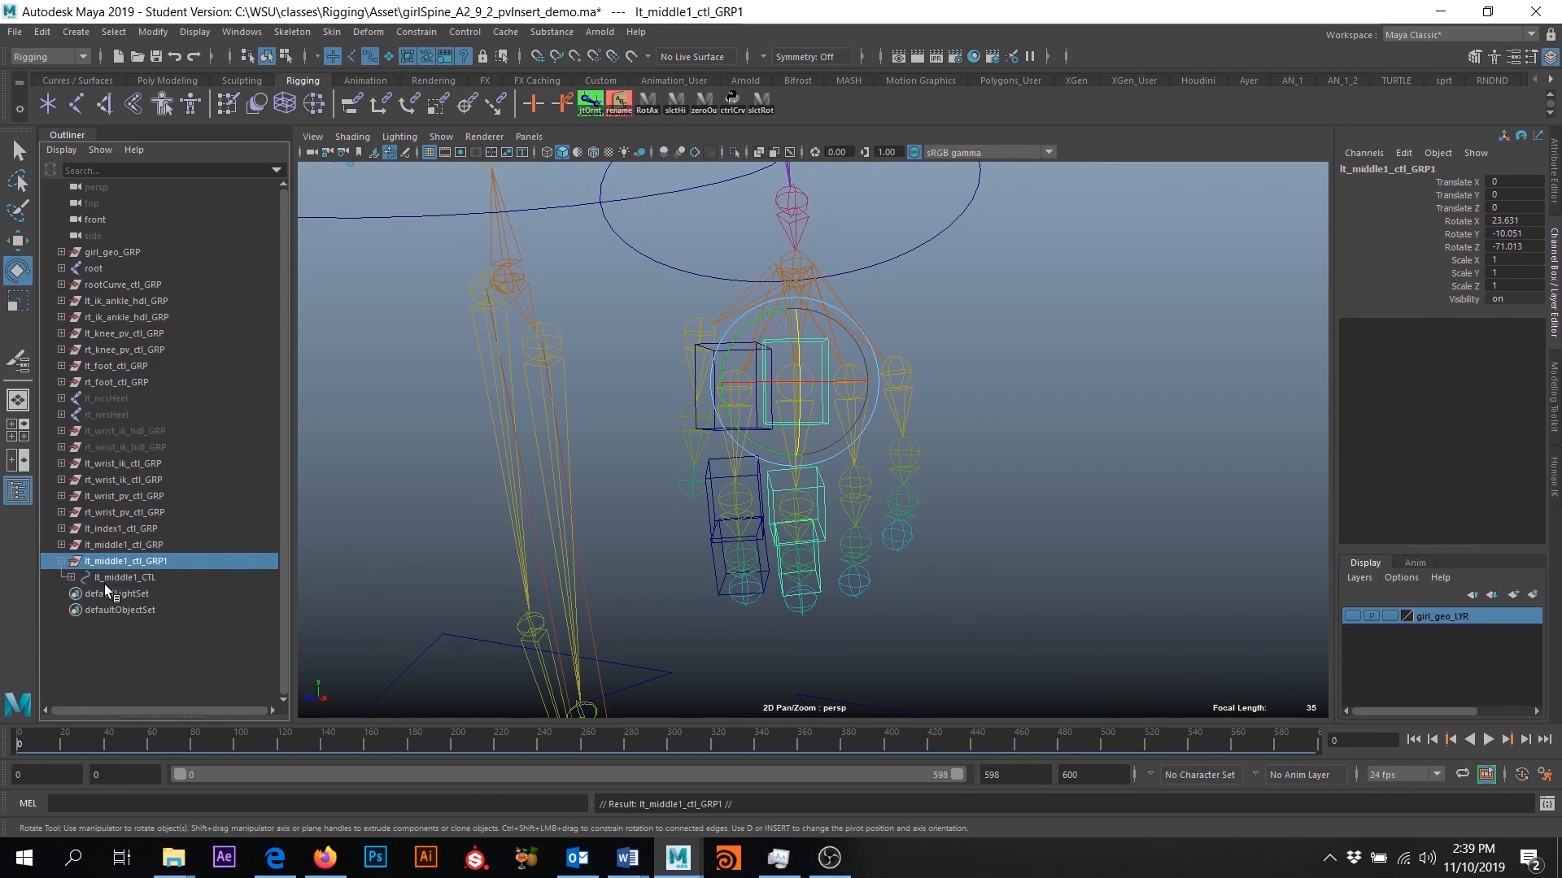
click(71, 577)
click(140, 592)
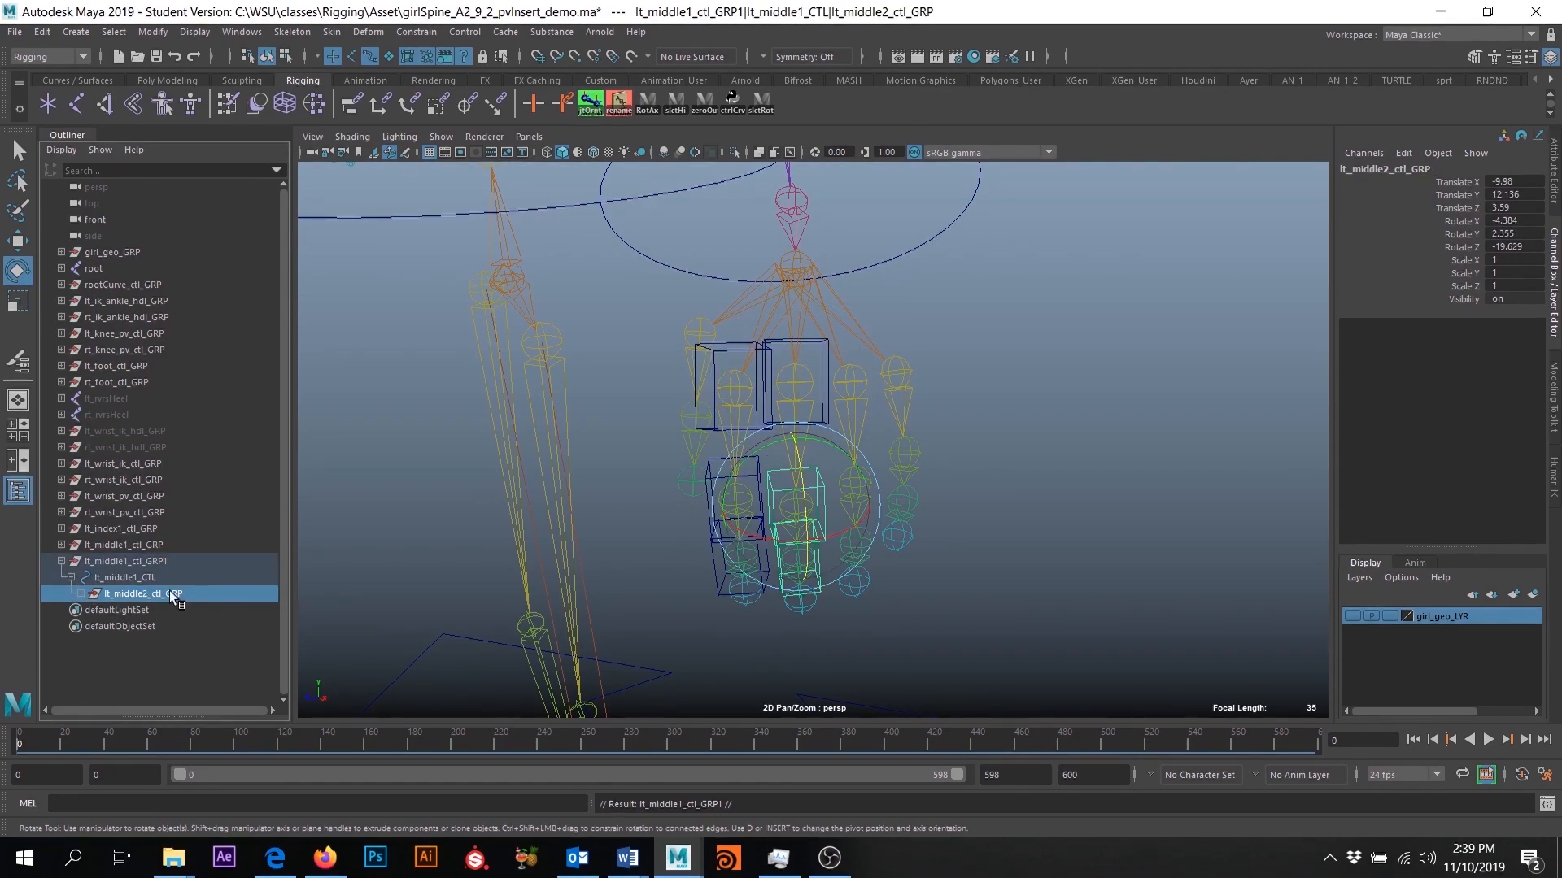
key(Delete)
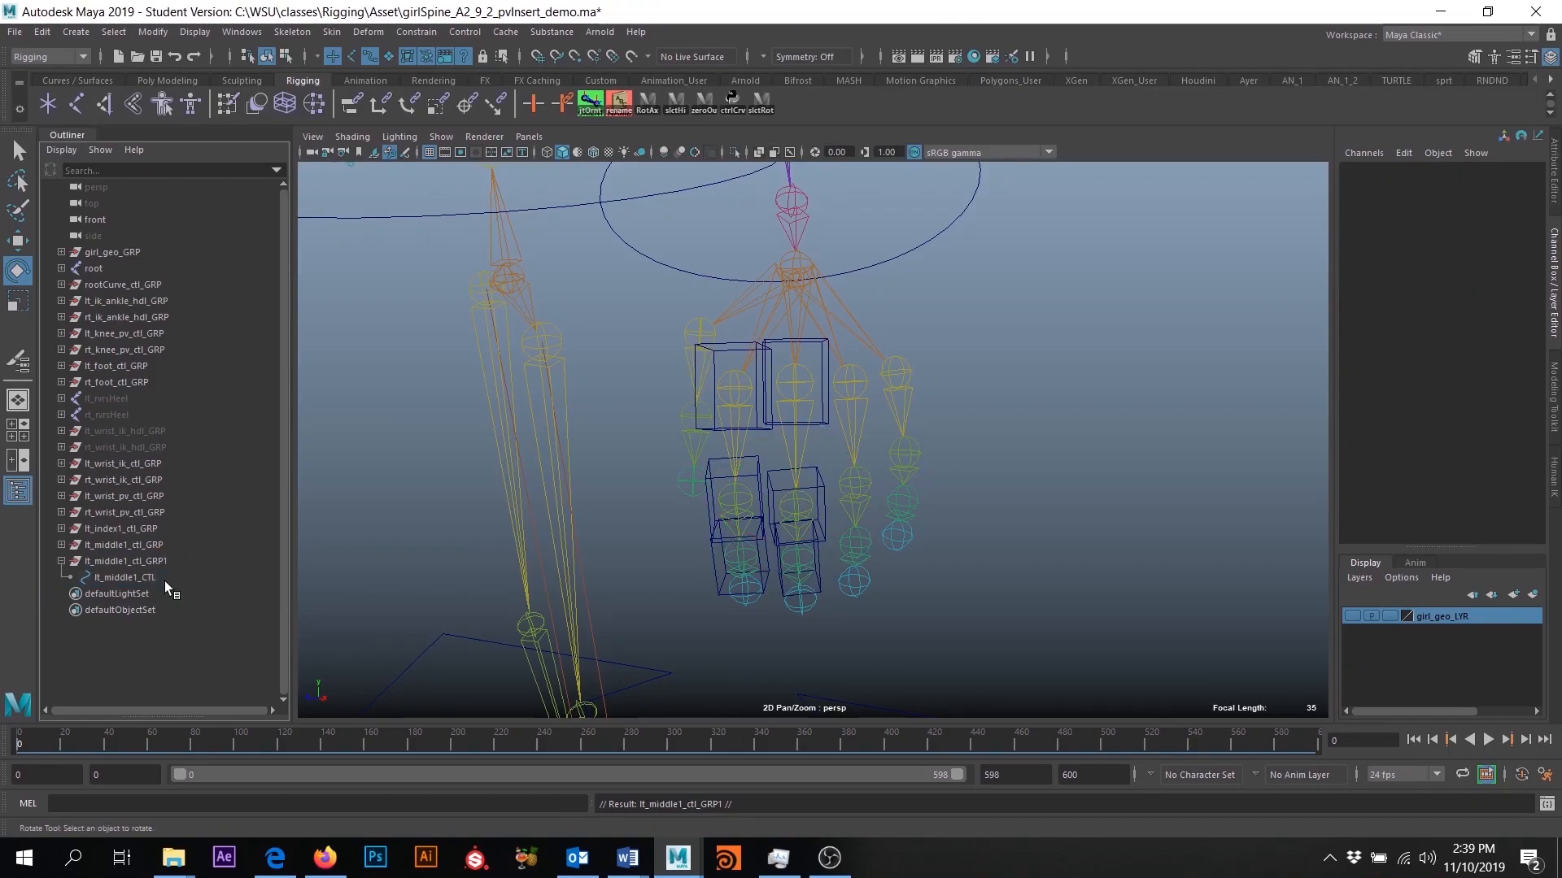
- Rename the duplicated group to lt_ring1_ctl_GRP and its control curve to lt_ring1_CTL
double_click(184, 565)
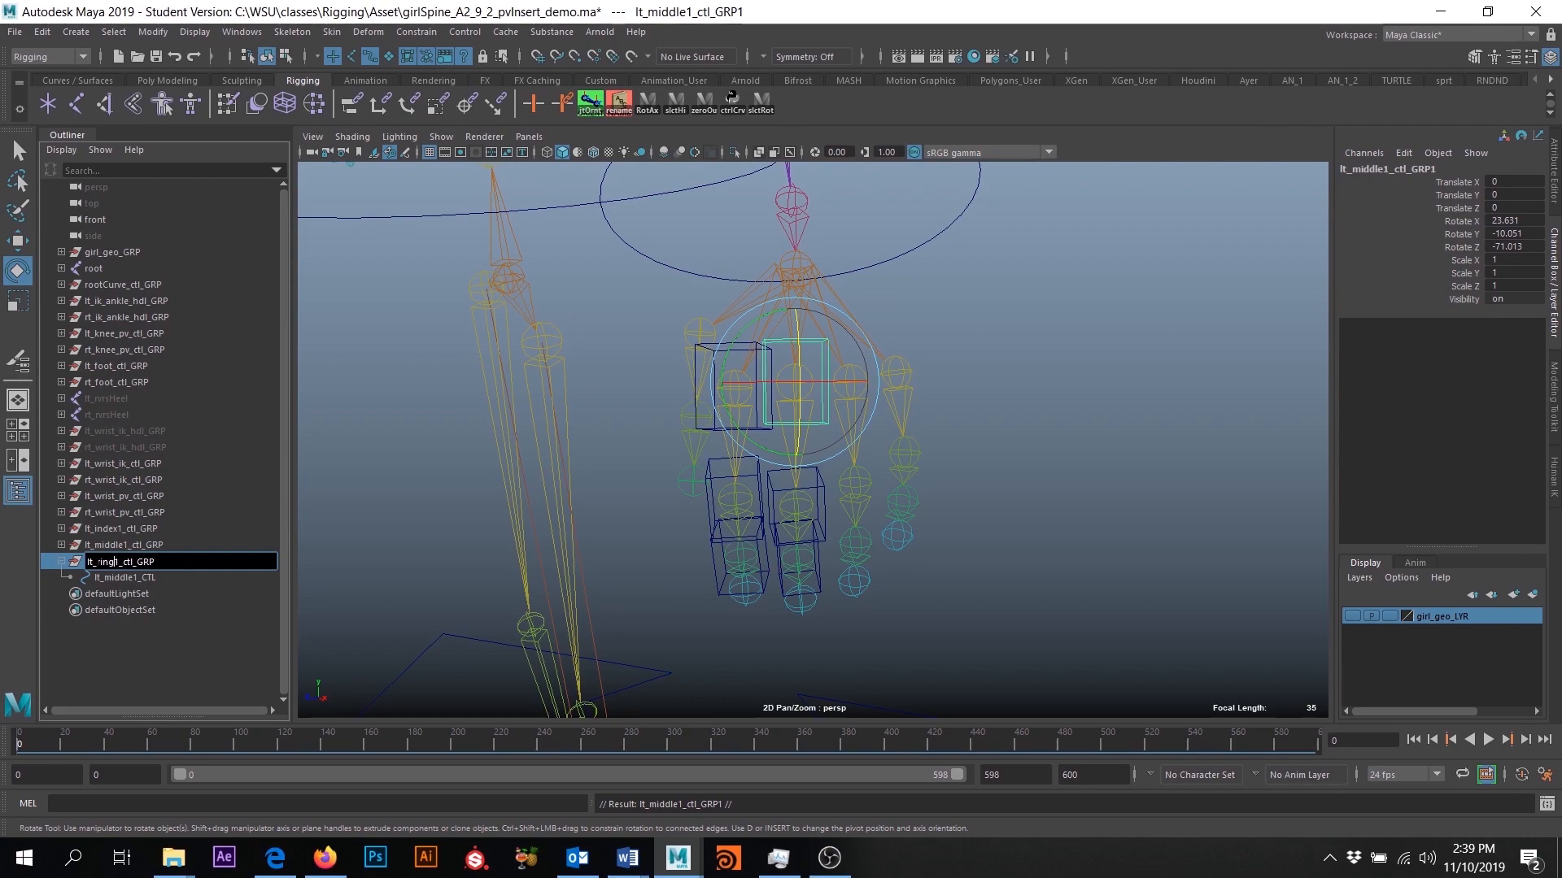
text(ring)
double_click(134, 578)
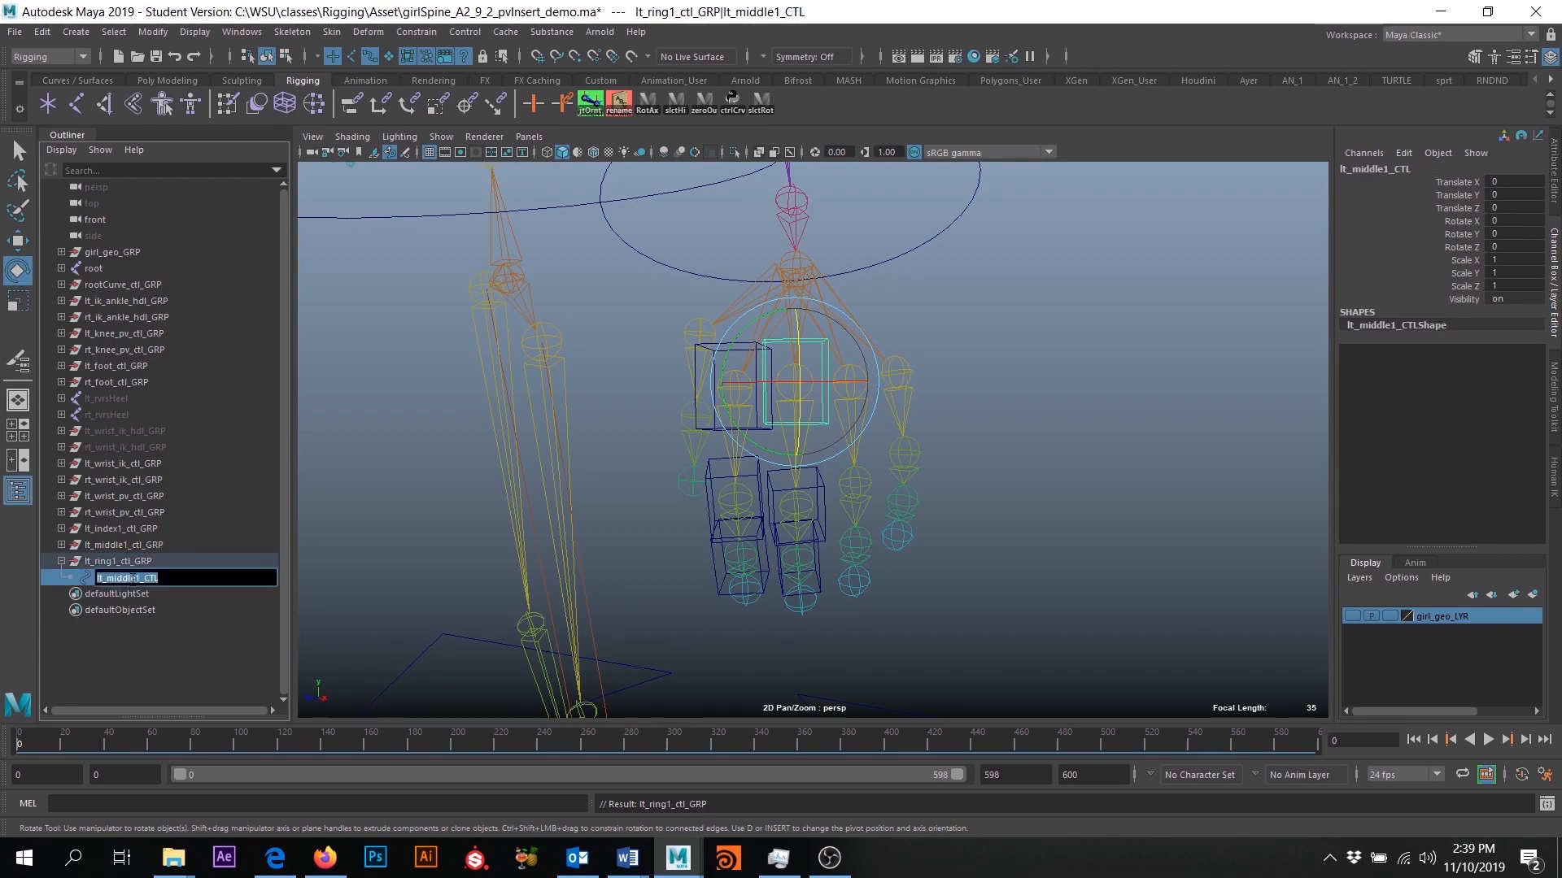
text(ri)
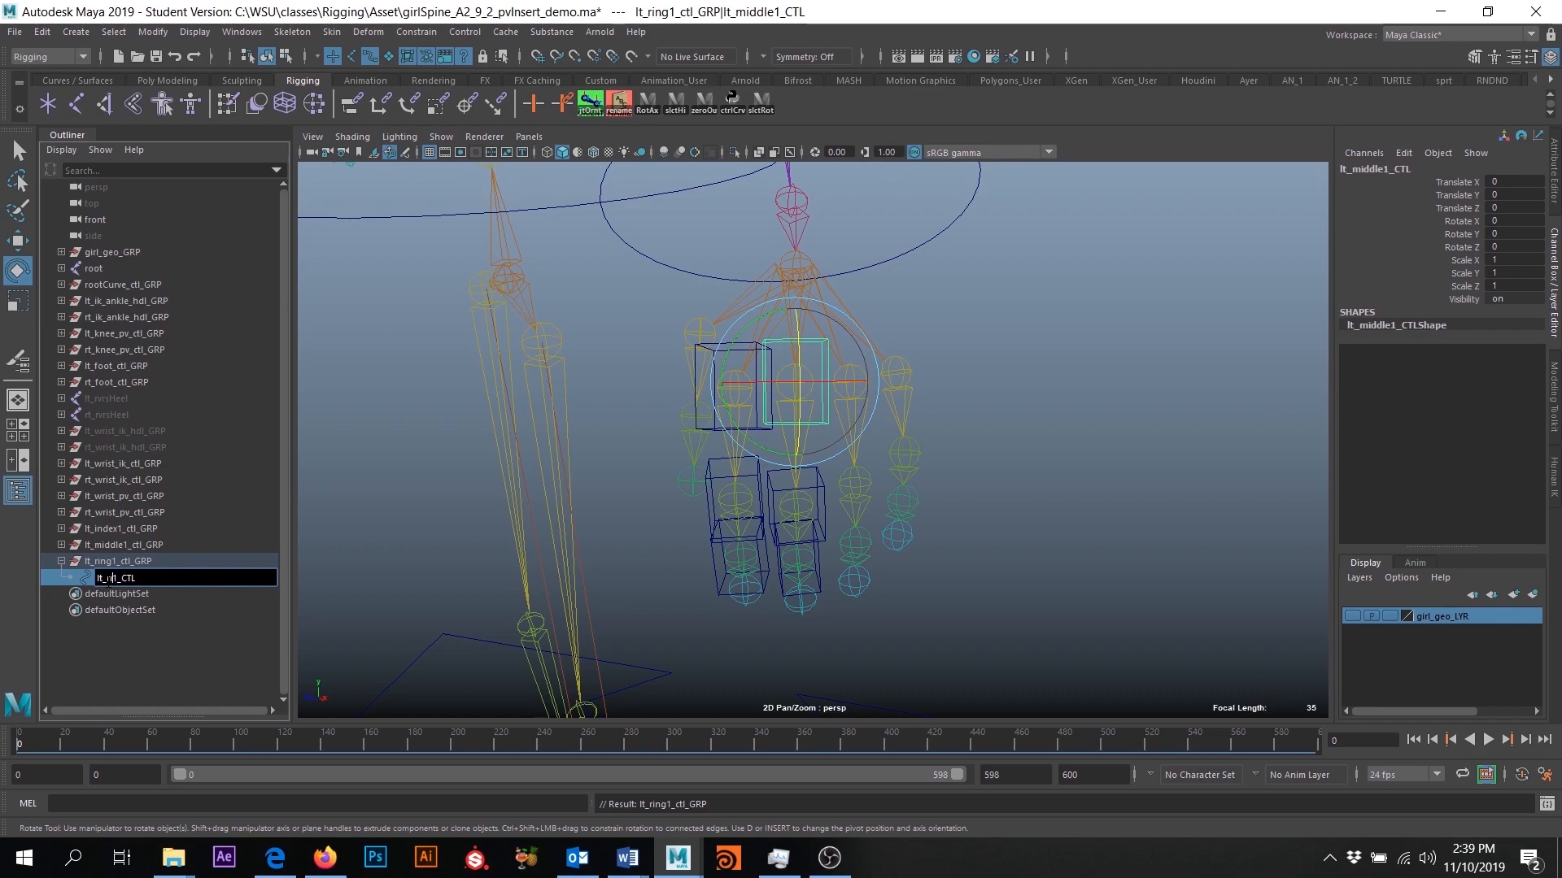
text(ng1)
key(Return)
- Set Rotate X, Y and Z of lt_ring1_ctl_GRP to 0 and check the channel values of lt_ring1_CTL
key(Up)
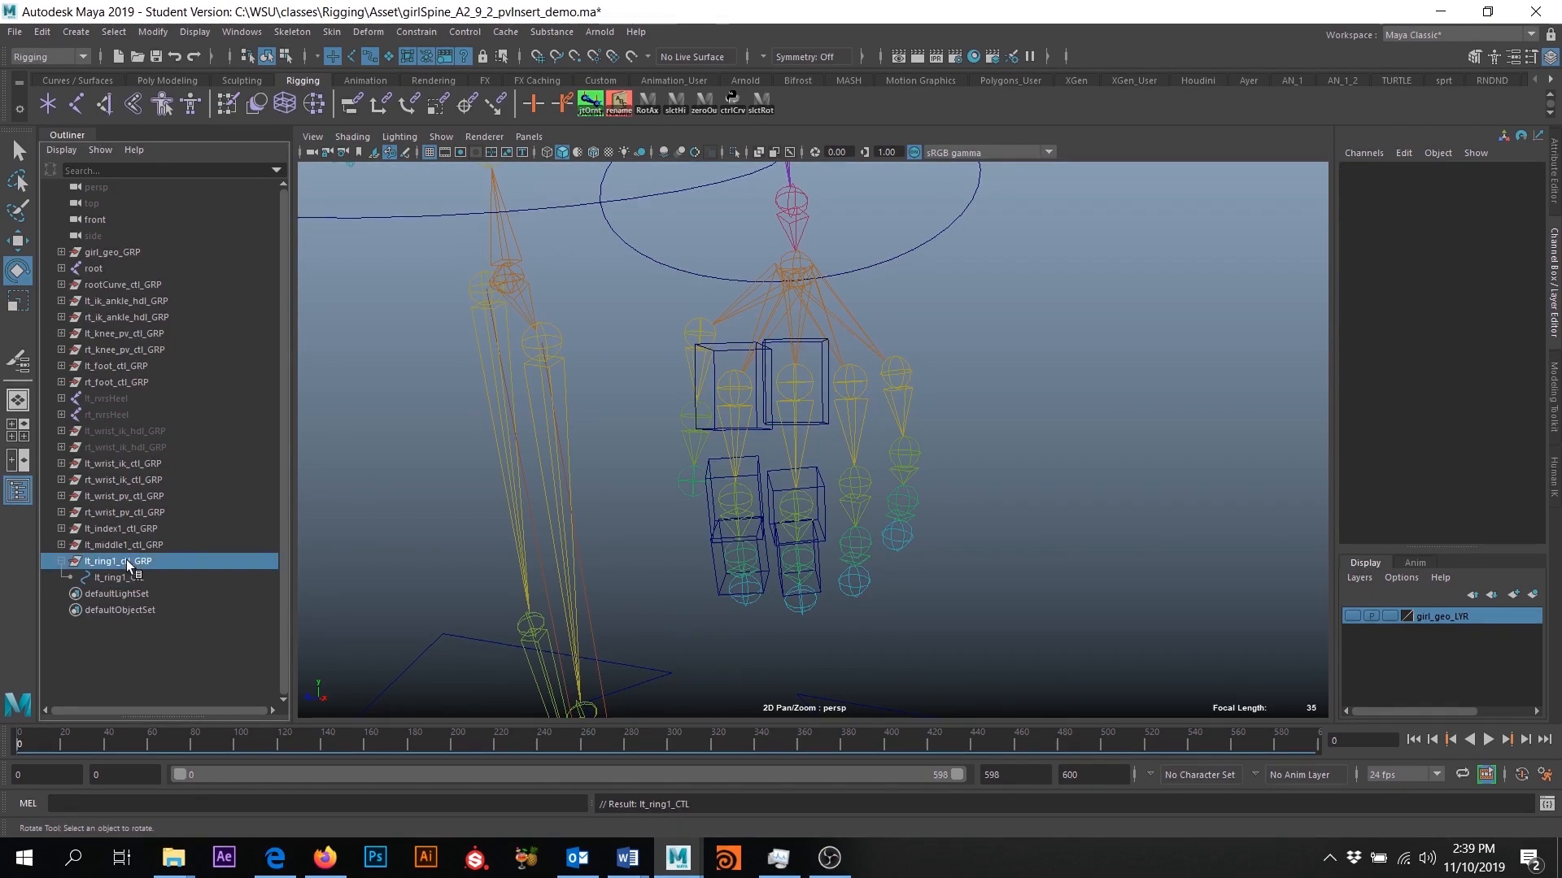
key(w)
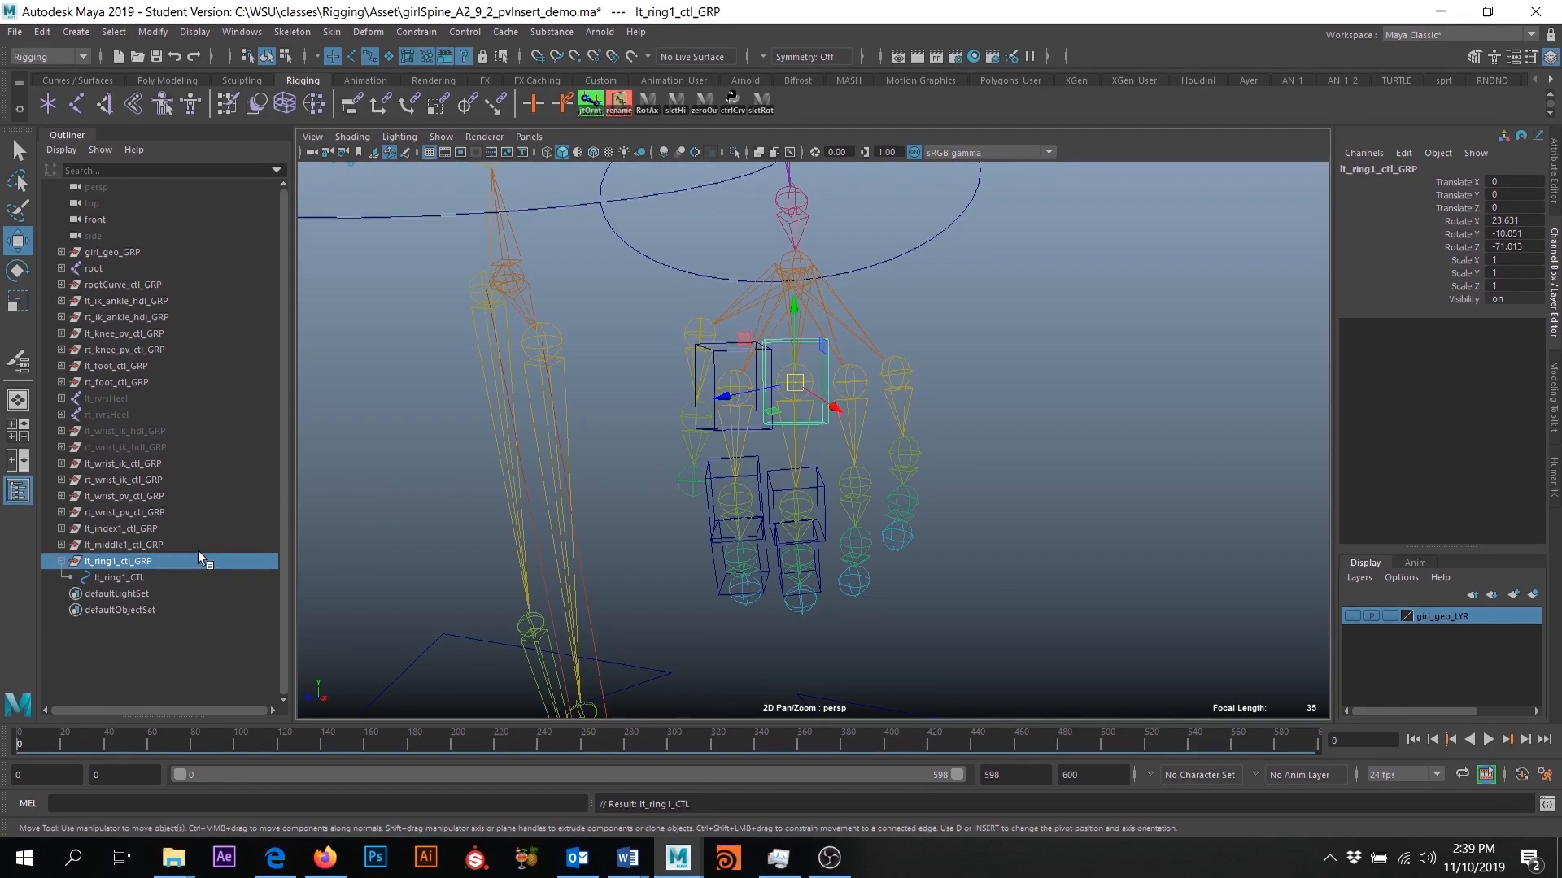
drag(1515, 222, 1519, 247)
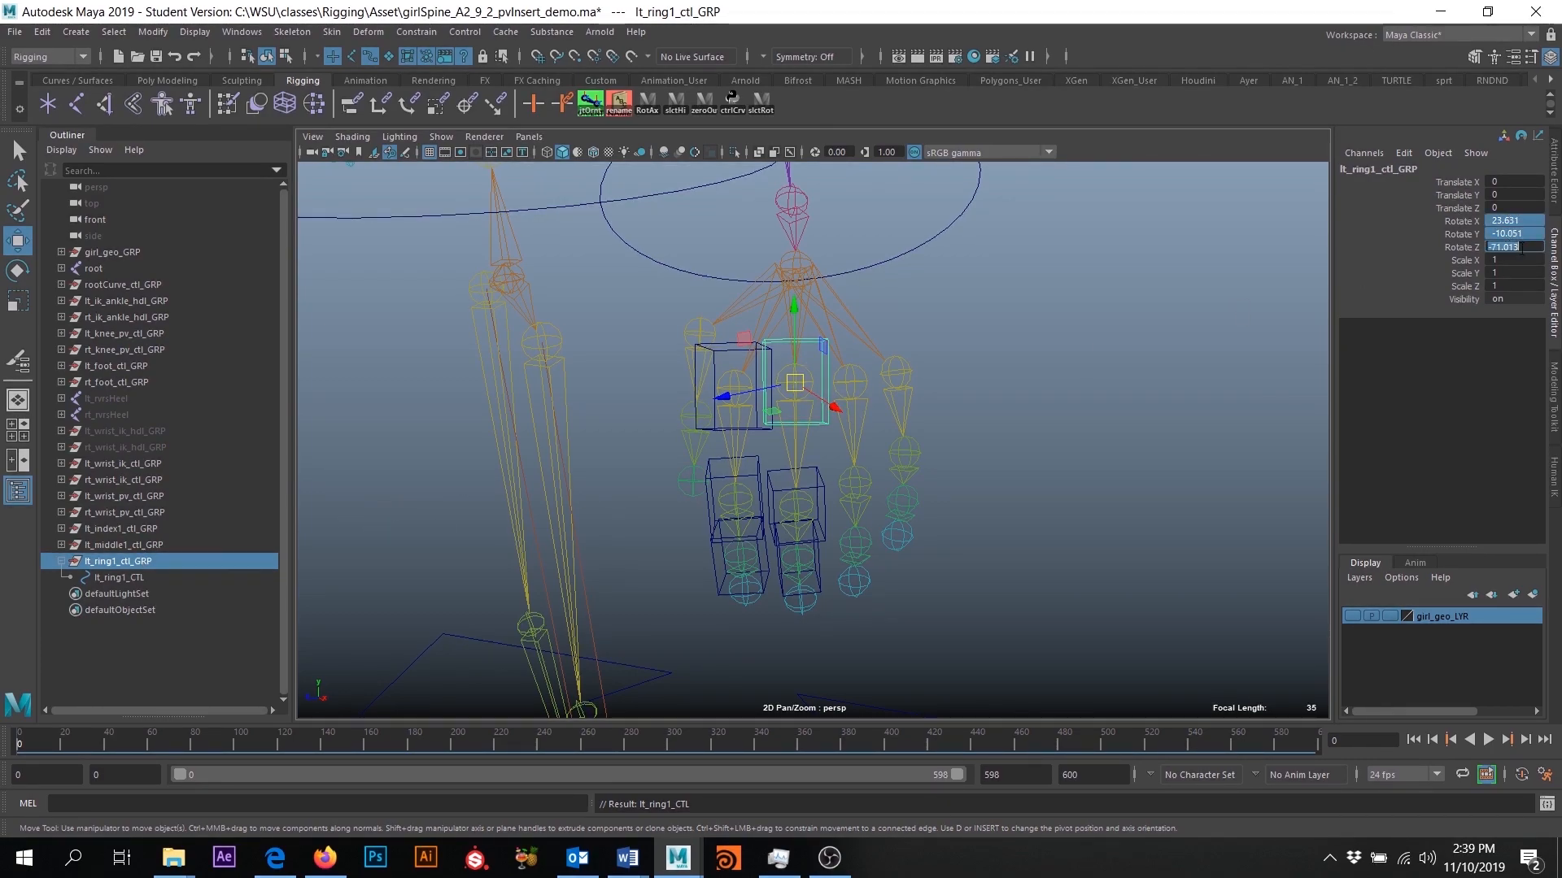
text(0)
key(Return)
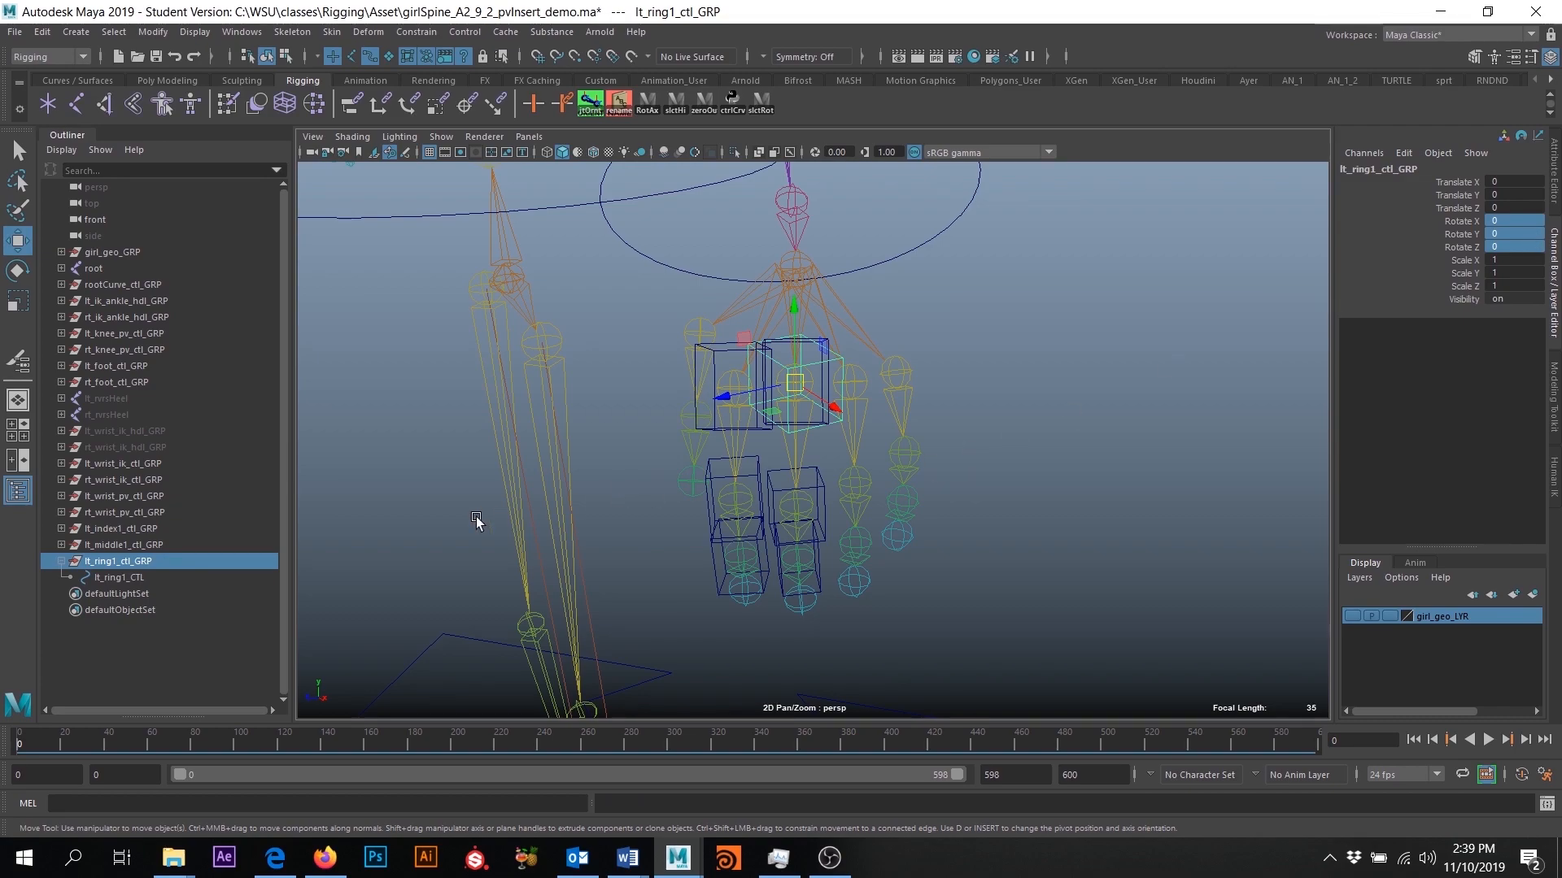
click(124, 578)
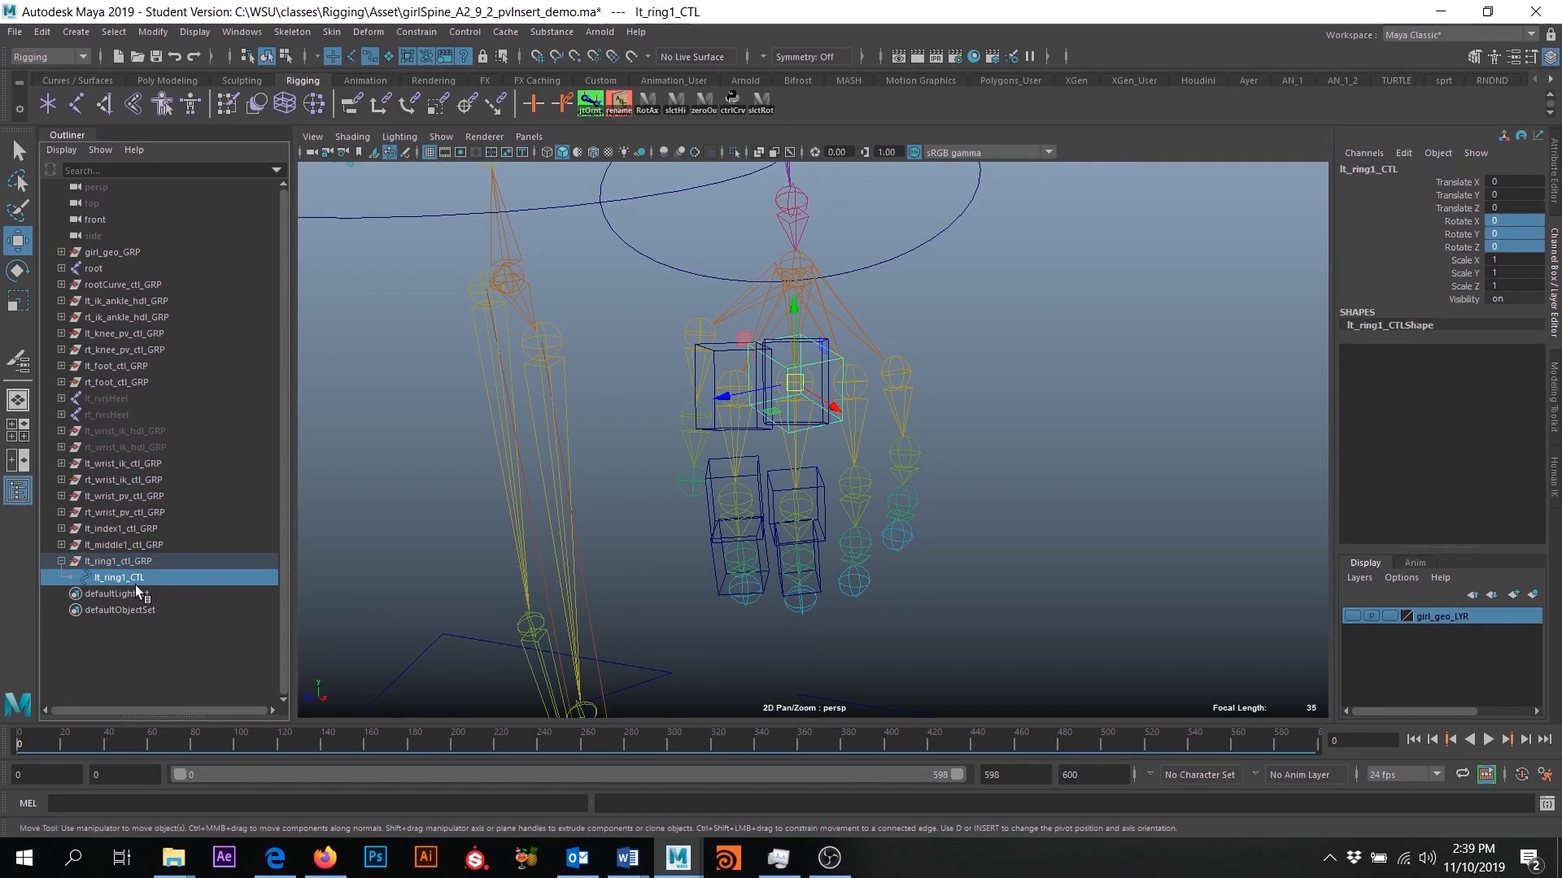
click(146, 561)
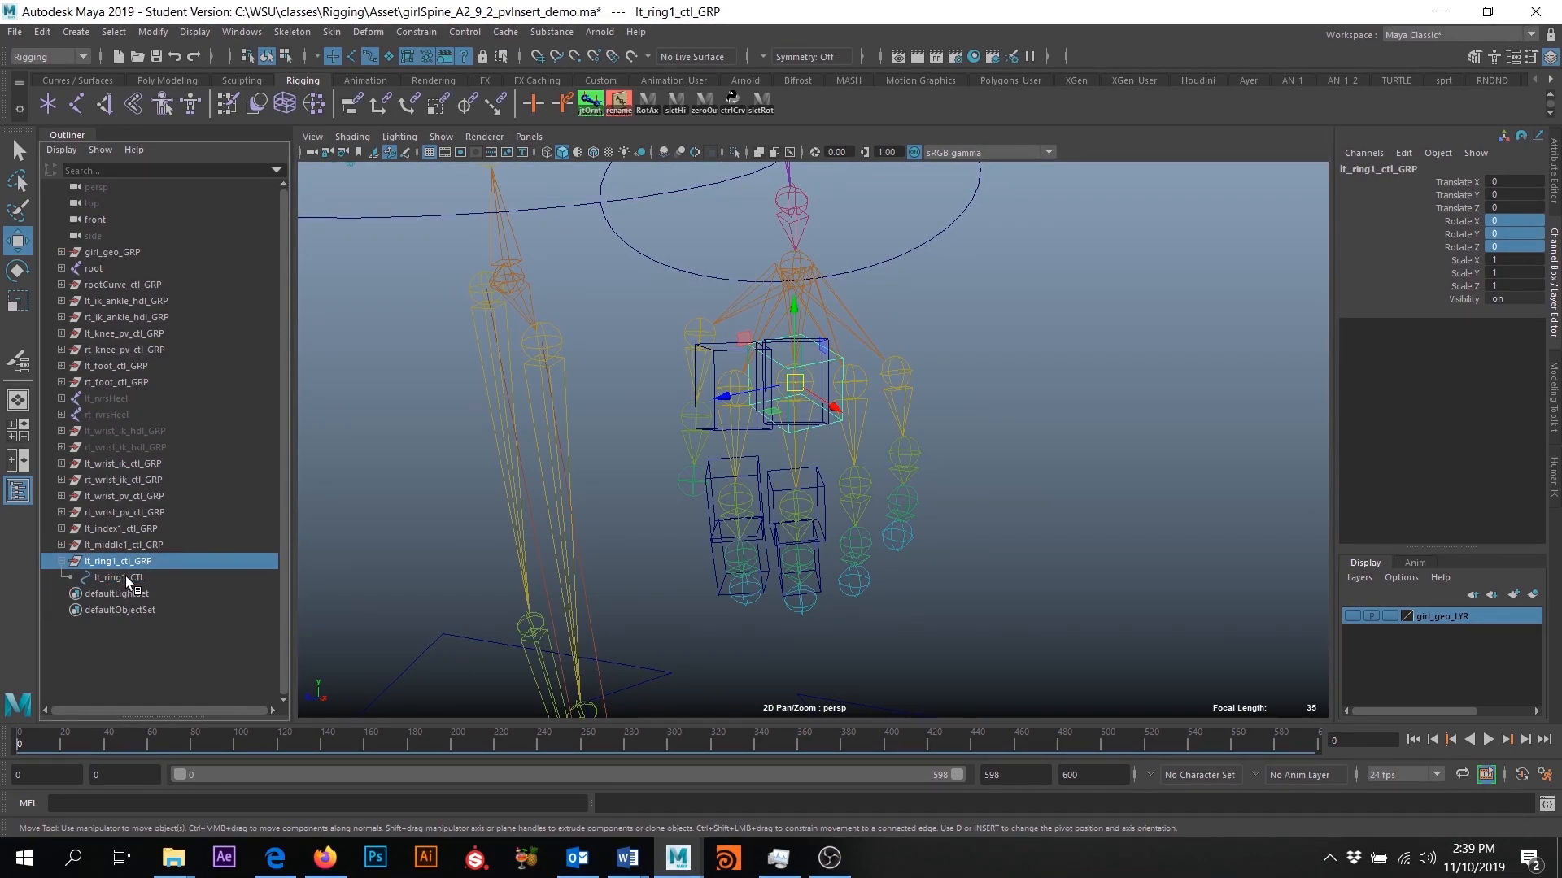
click(122, 577)
click(130, 562)
- Snap lt_ring1_ctl_GRP onto the left hand's first ring finger joint and freeze its transformations
alt+drag(891, 374, 721, 387)
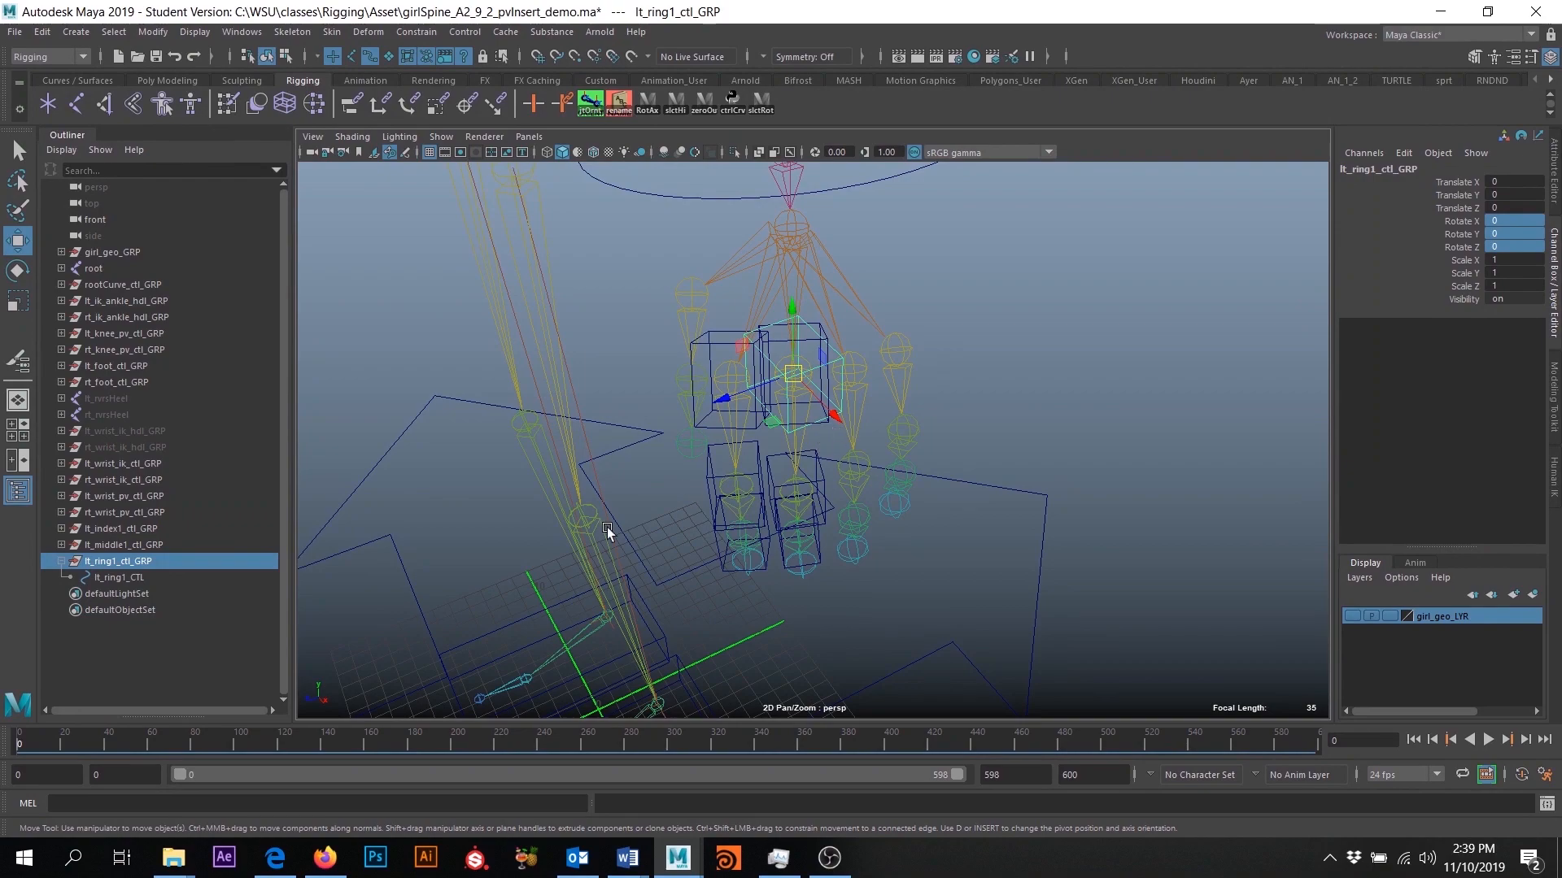
key(v)
drag(795, 377, 1274, 240)
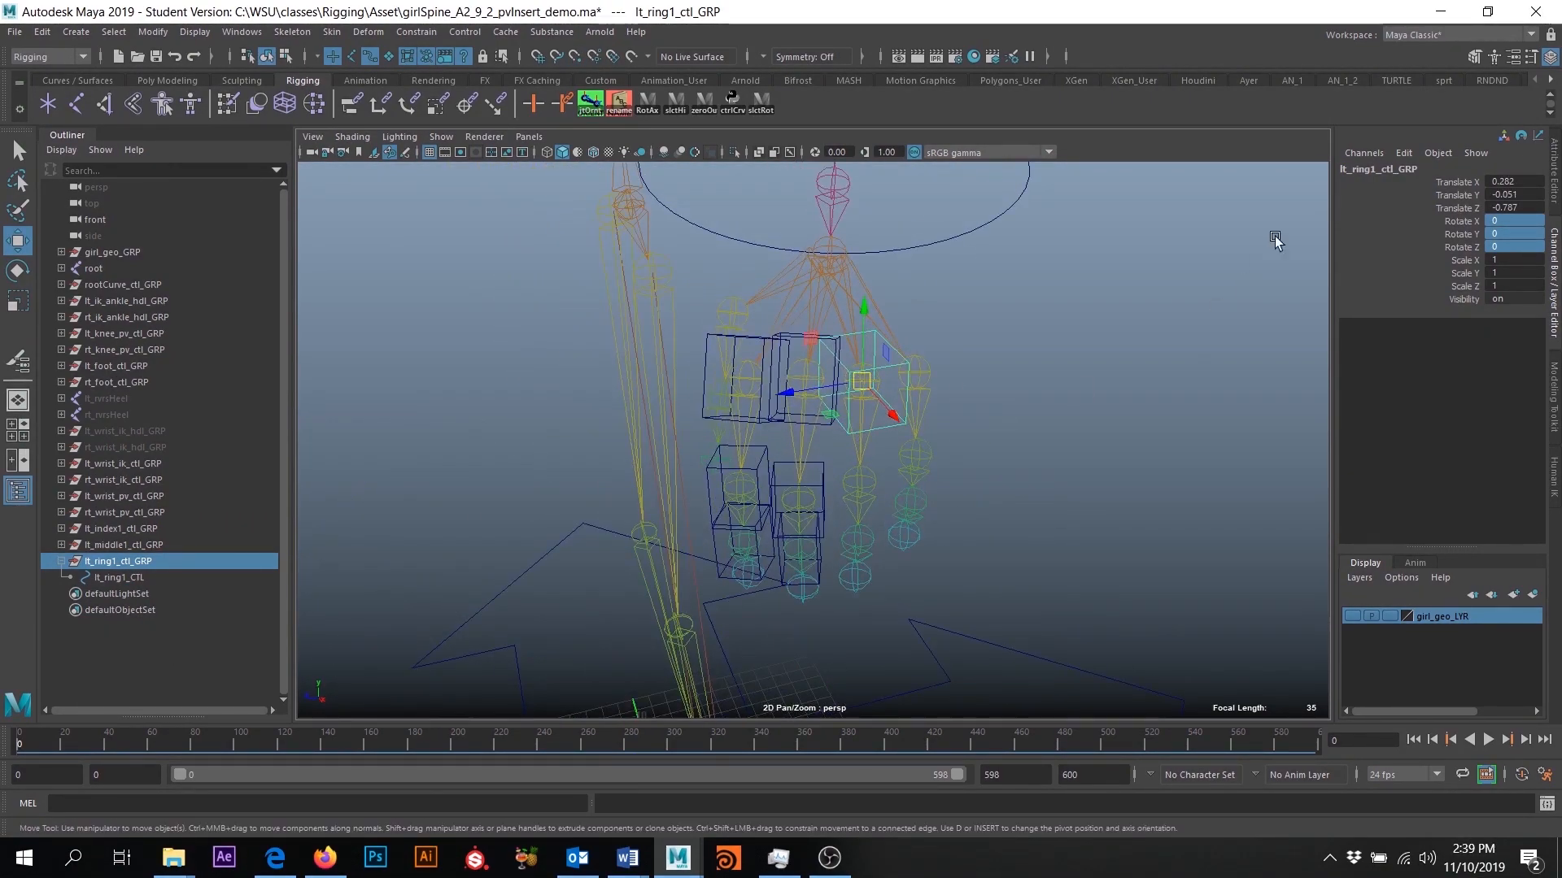
click(153, 32)
click(201, 106)
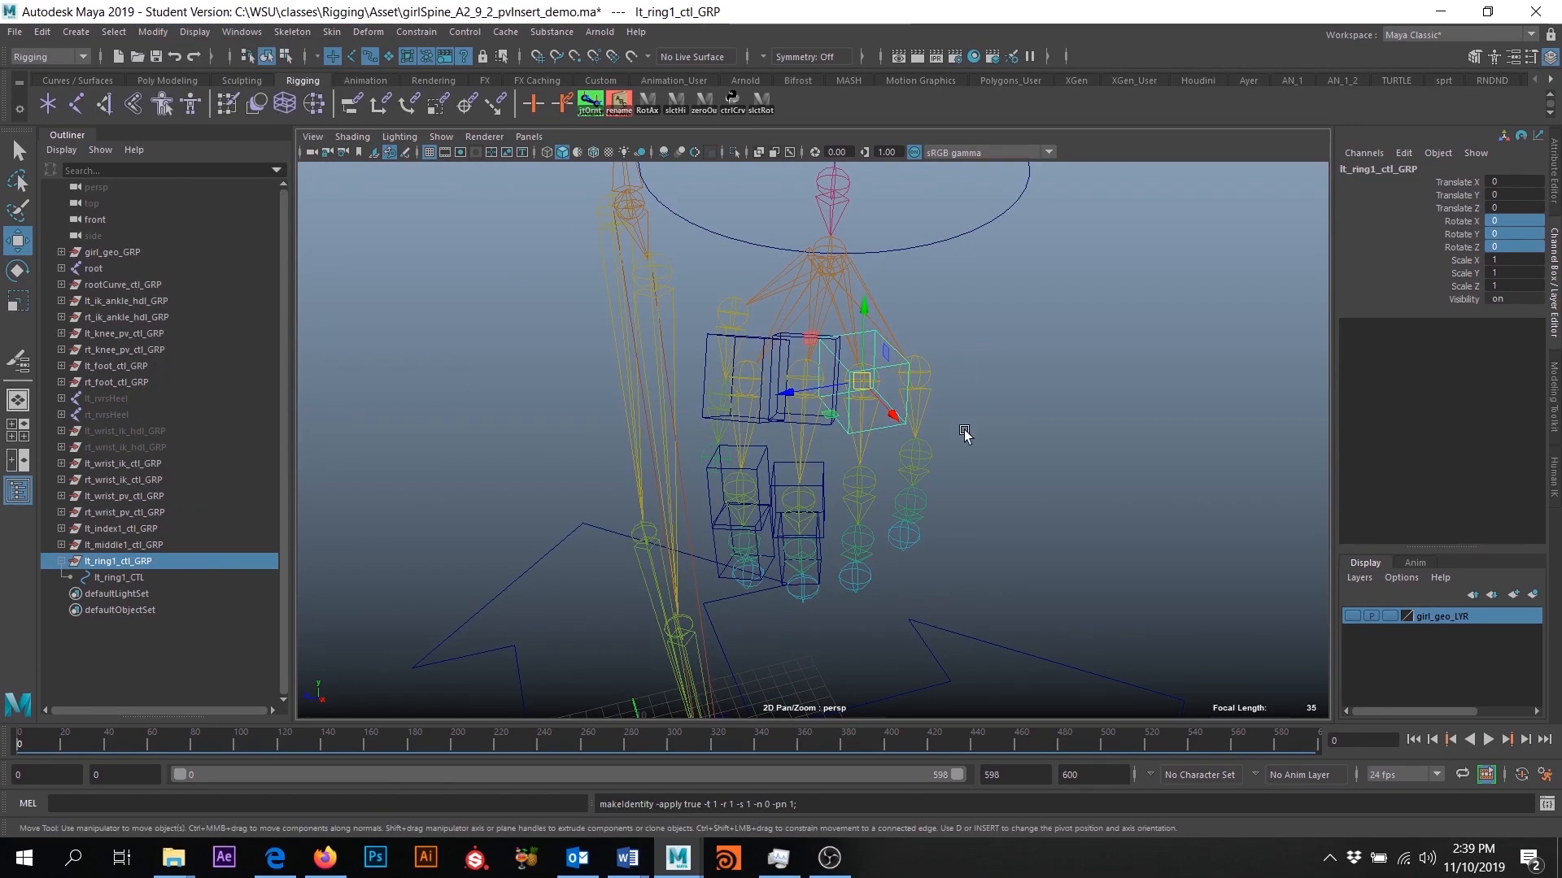
- Orient-constrain lt_ring1_ctl_GRP to the lt_ring1 joint with Maintain offset turned off
scroll(1042, 453, down, 5)
scroll(943, 567, up, 3)
key(q)
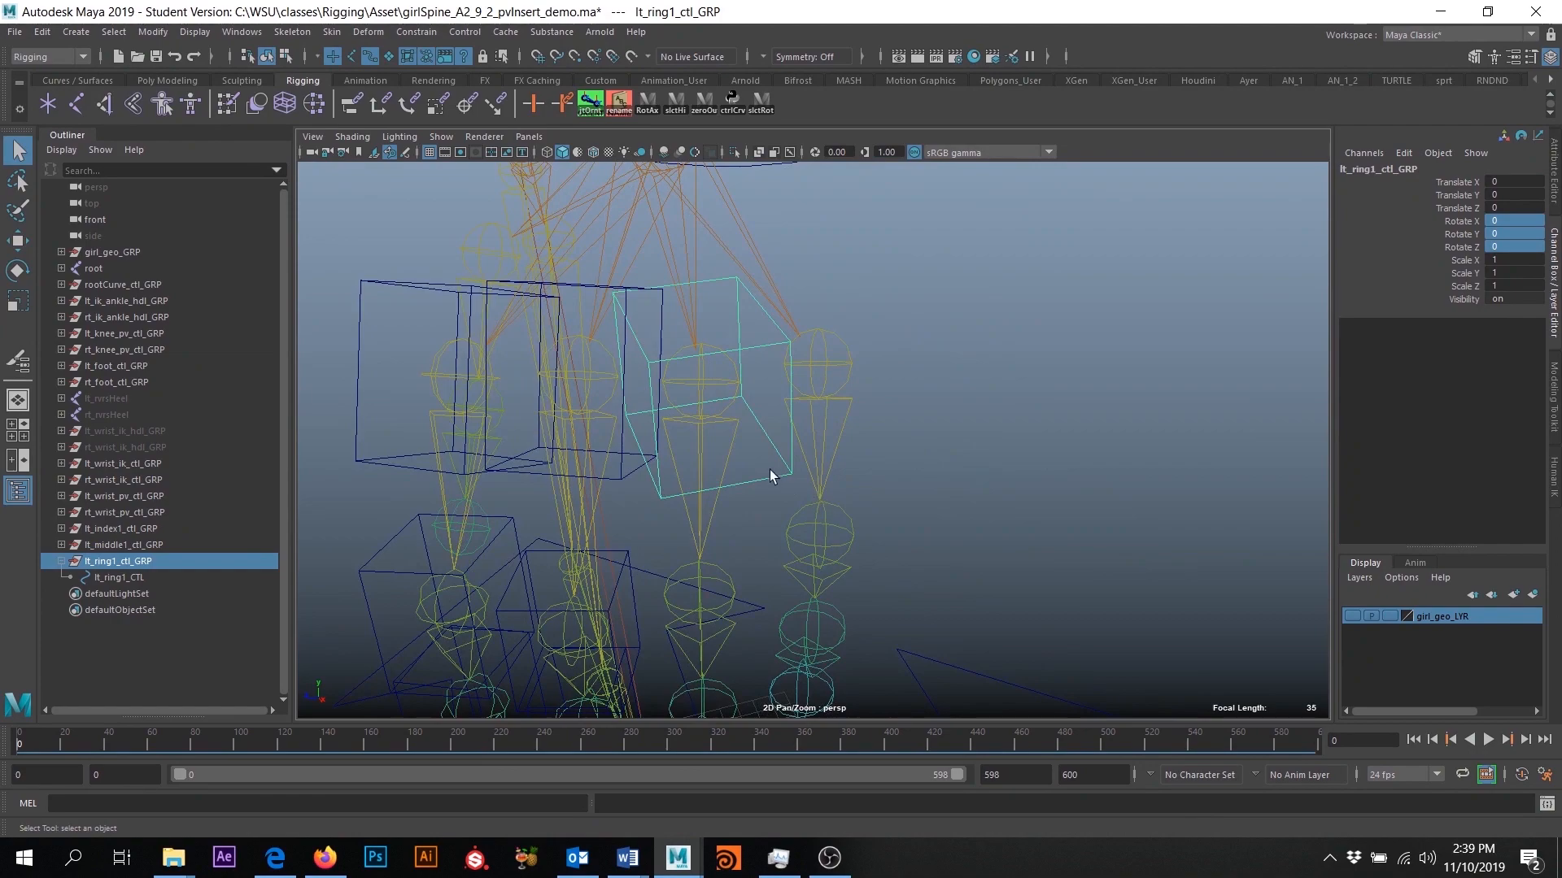
click(721, 393)
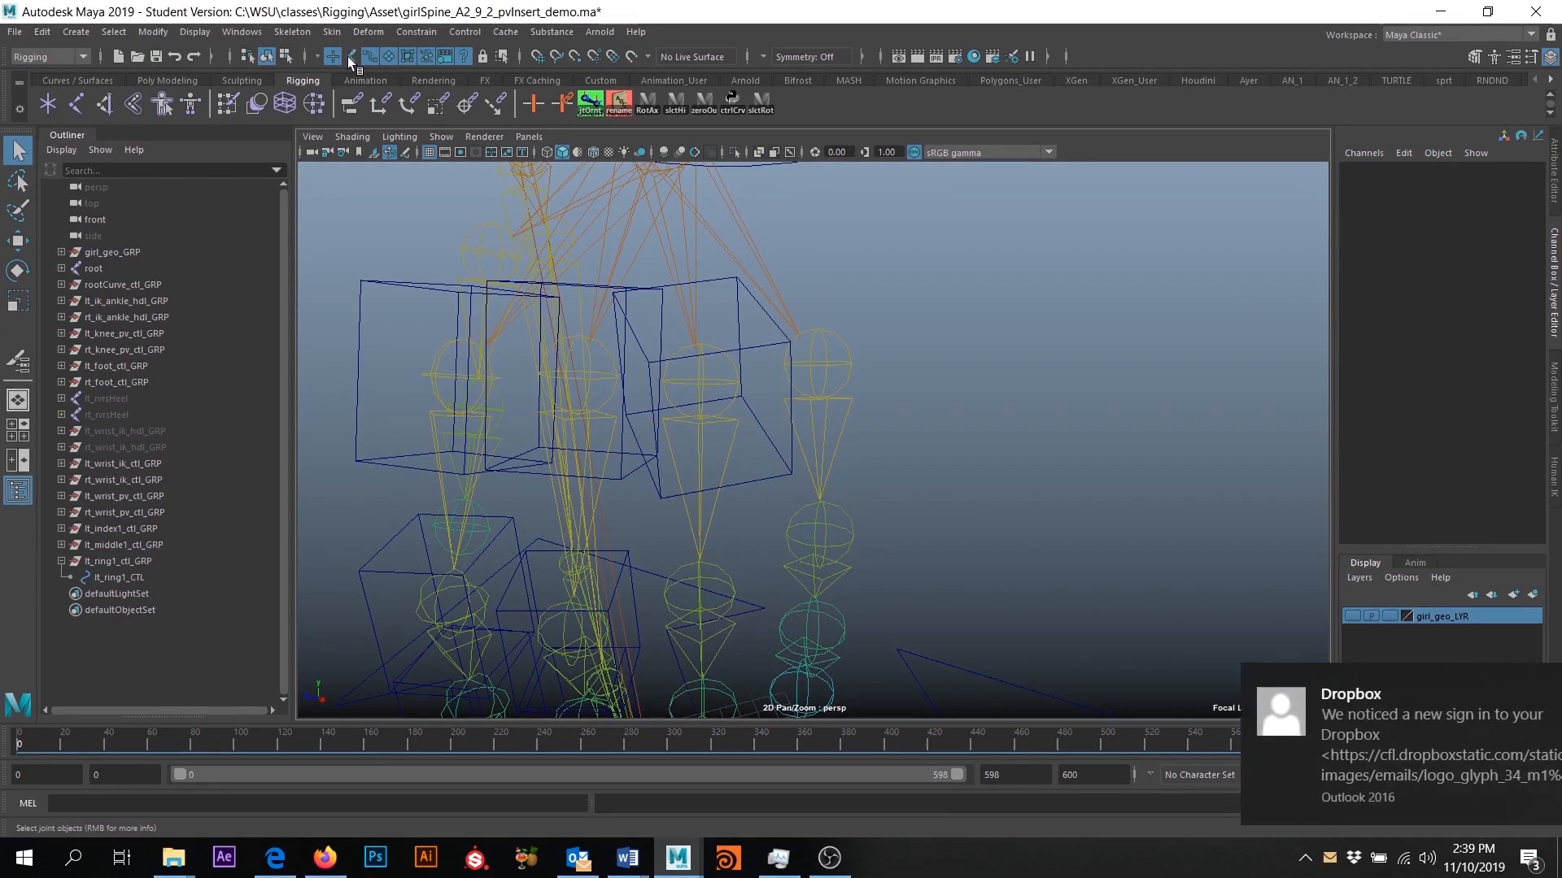
click(711, 395)
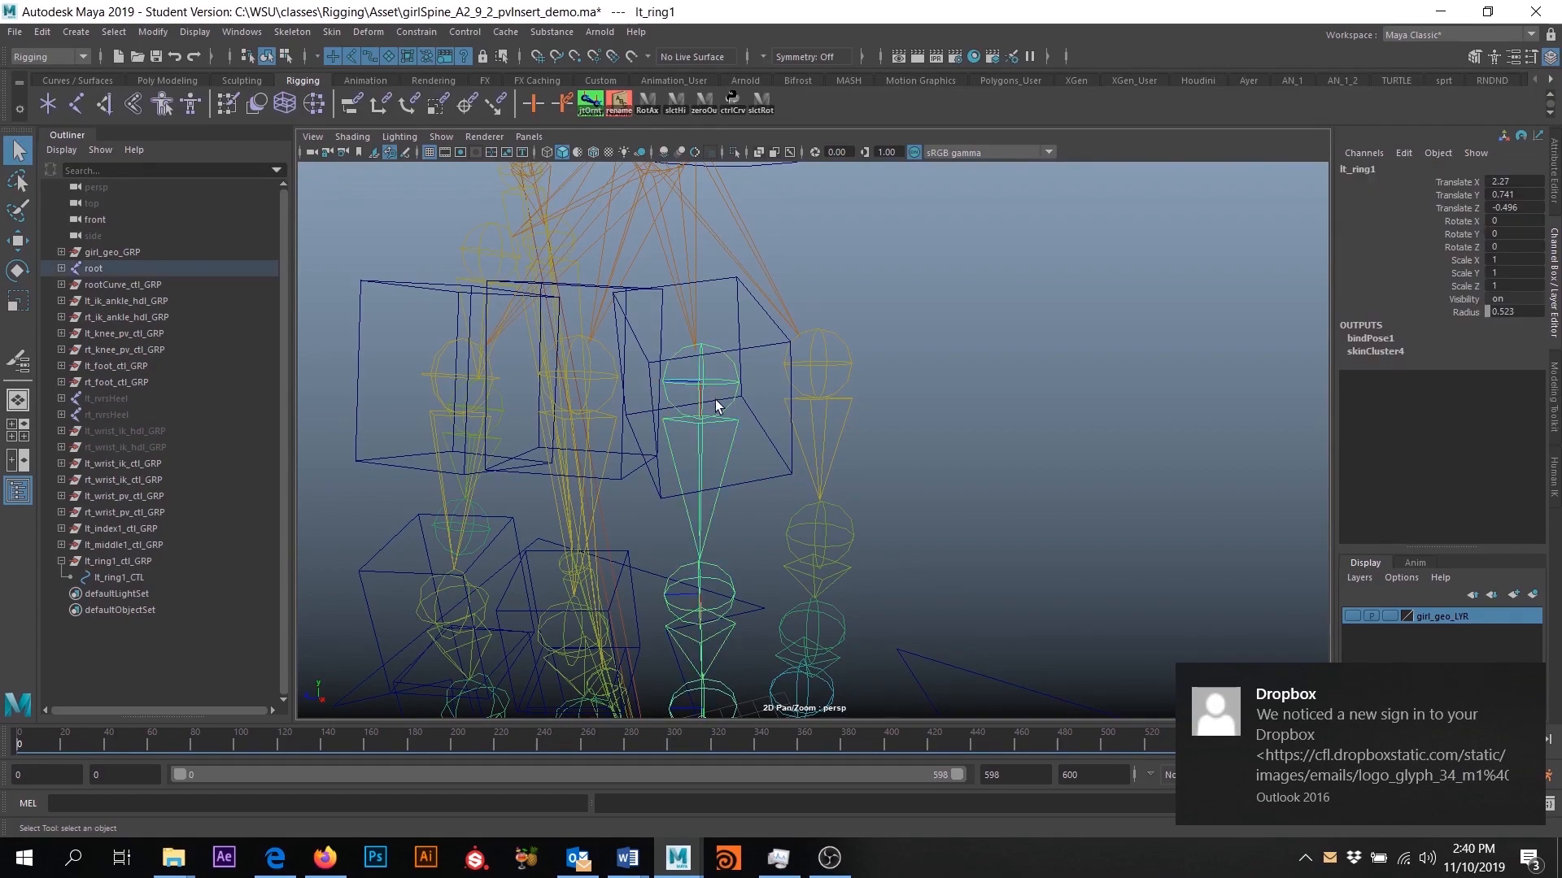
alt+middle_drag(706, 419, 811, 421)
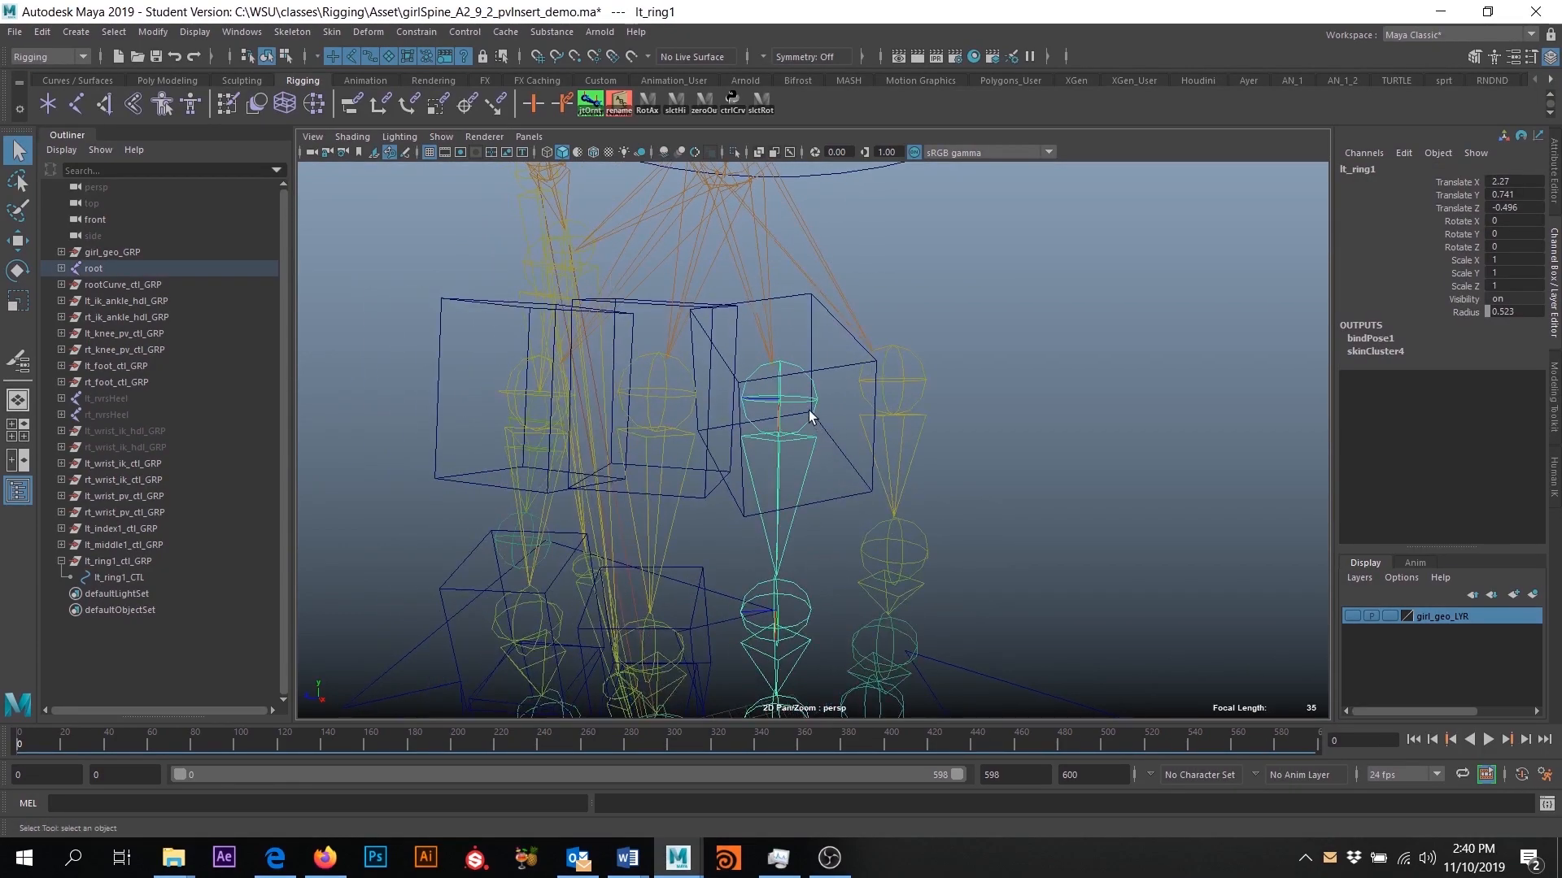
click(115, 559)
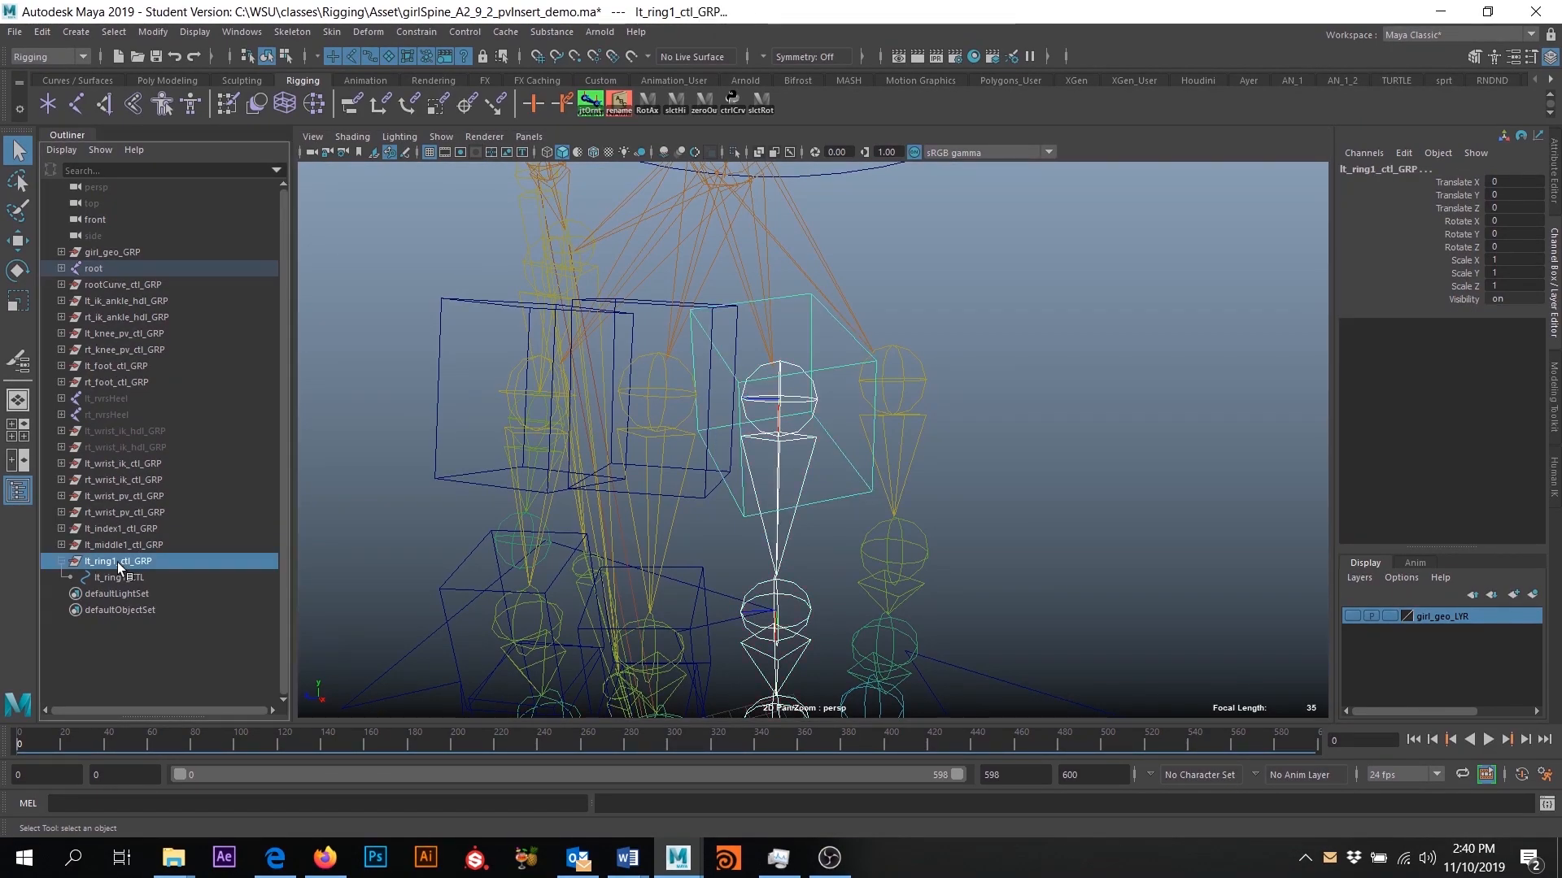
click(401, 33)
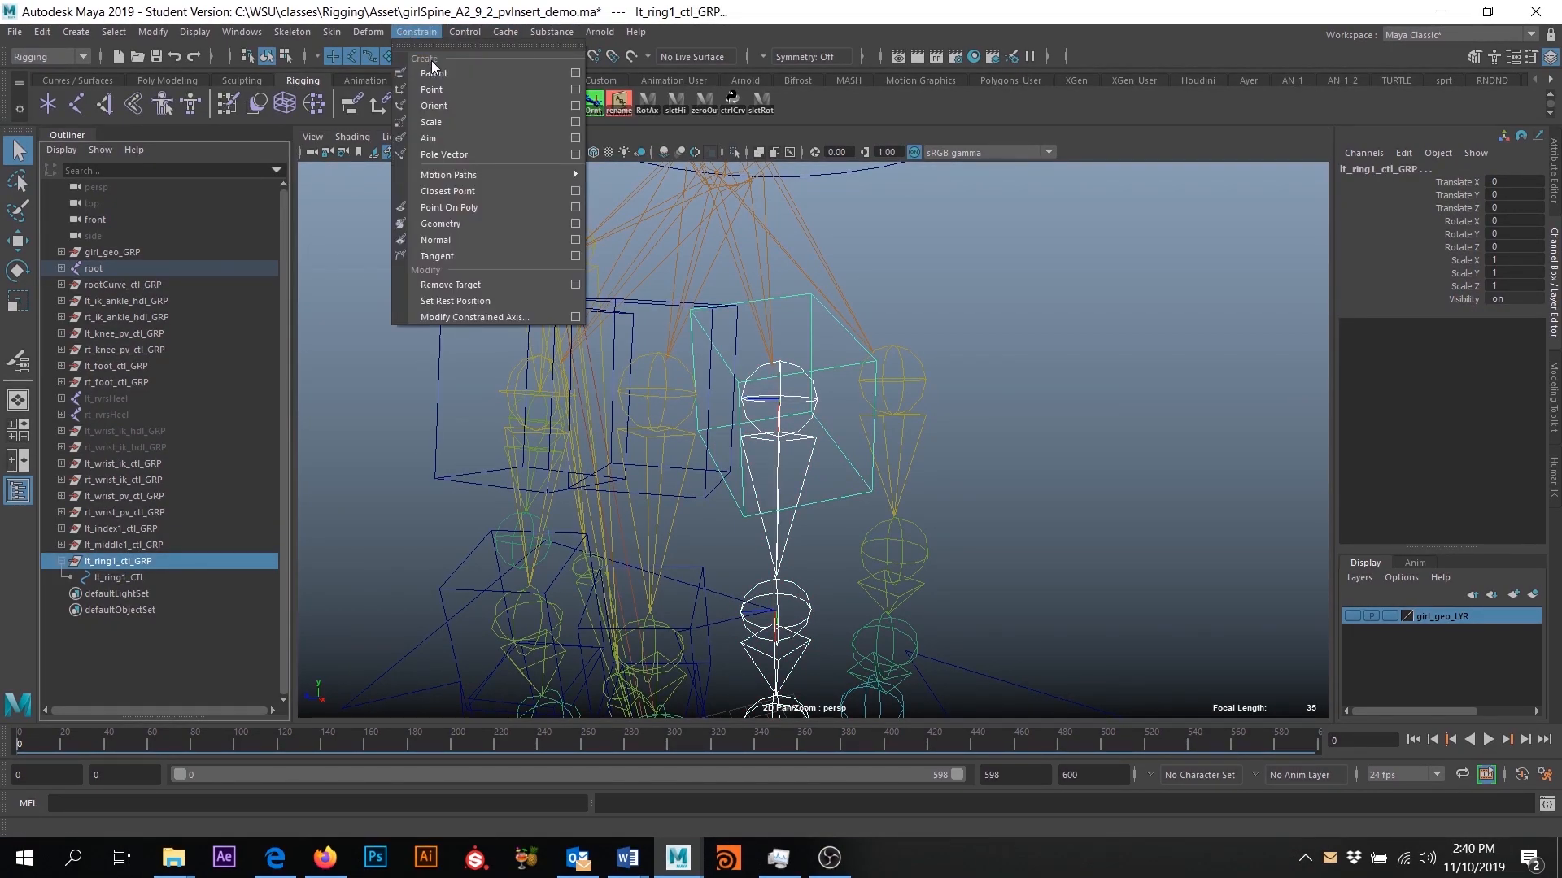
click(574, 106)
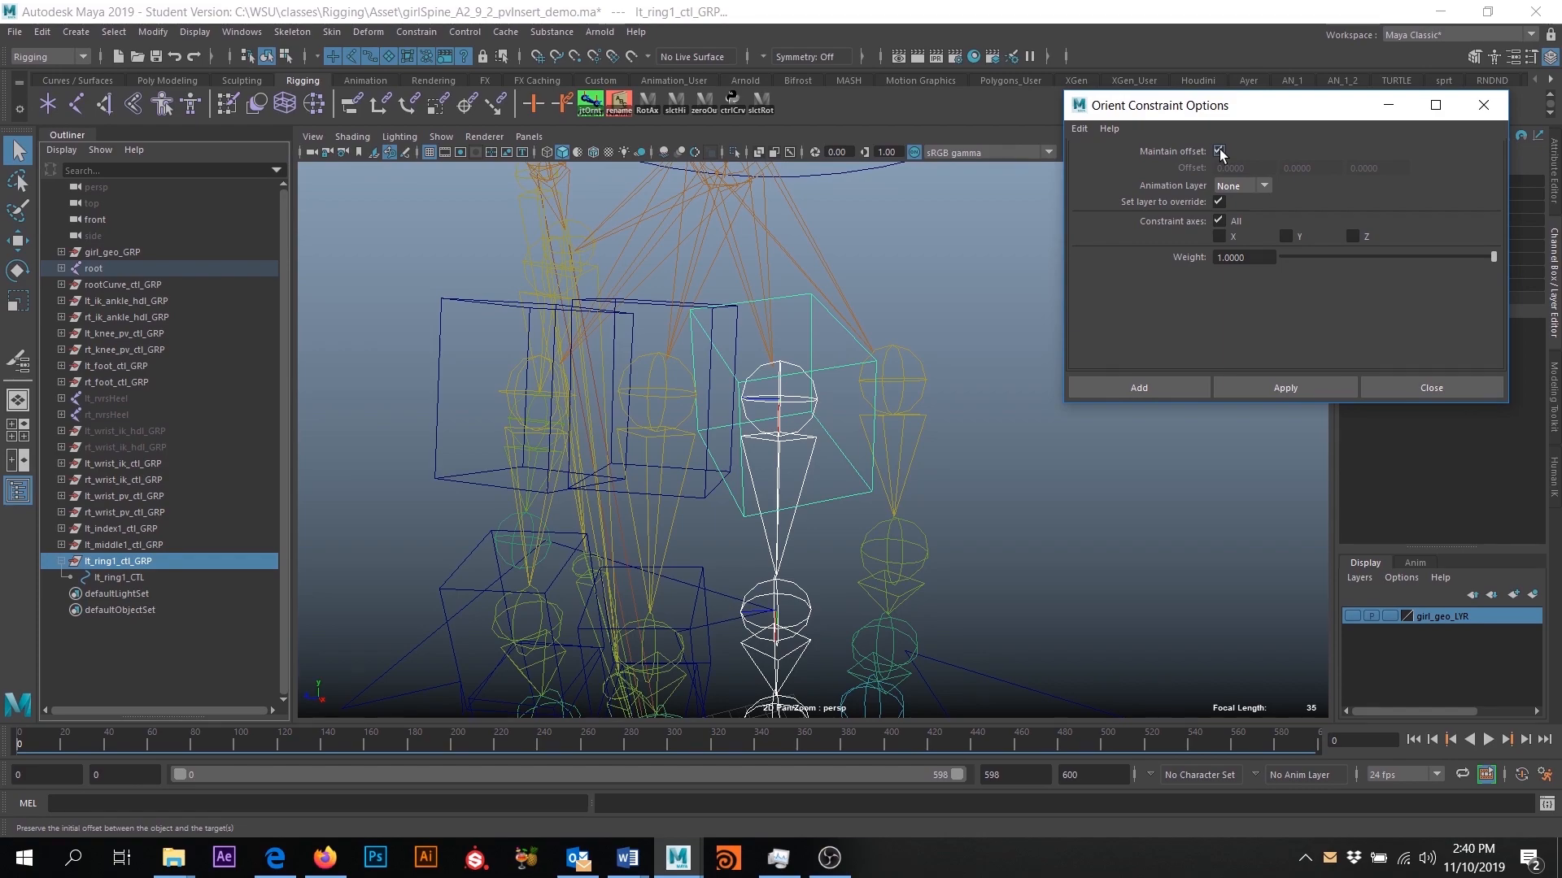
click(1219, 151)
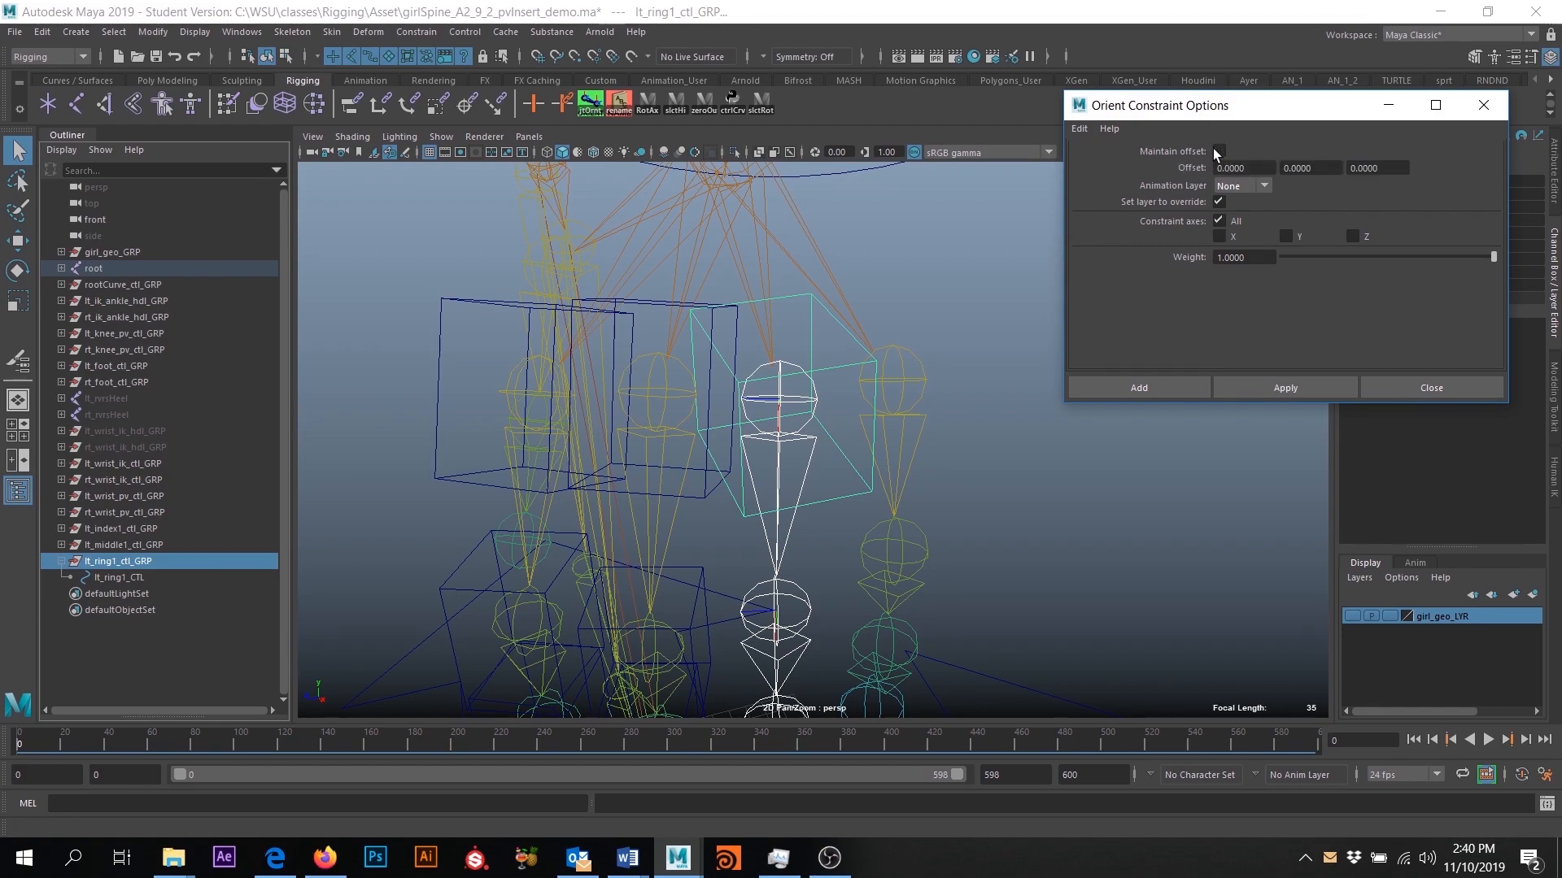
click(1163, 390)
- Delete the orient constraint under lt_ring1_ctl_GRP and check the channel values of the group and lt_ring1_CTL
click(188, 596)
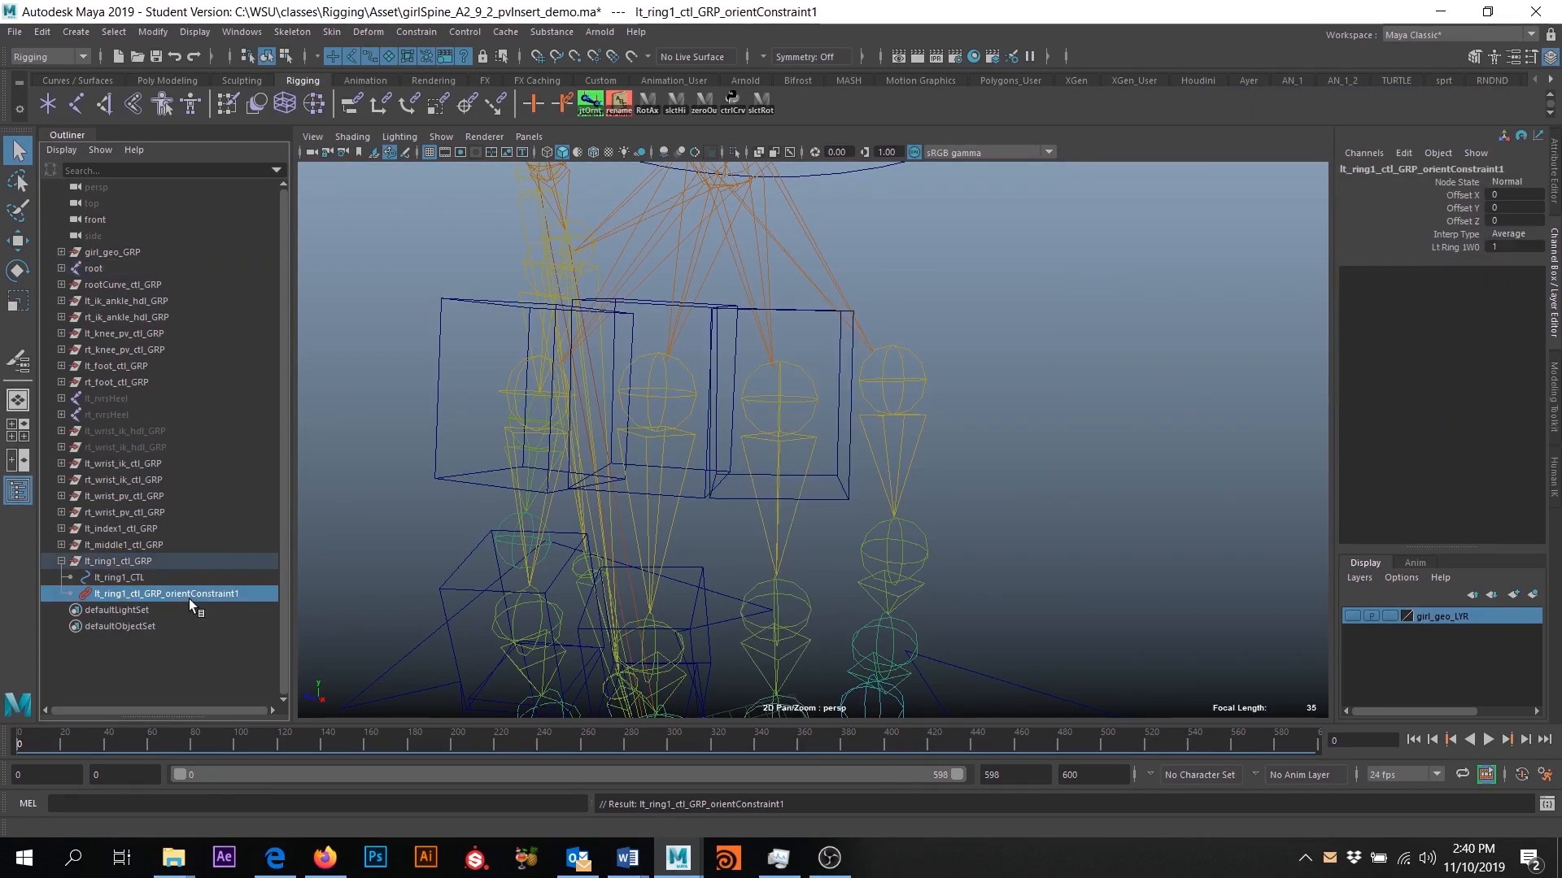
key(Delete)
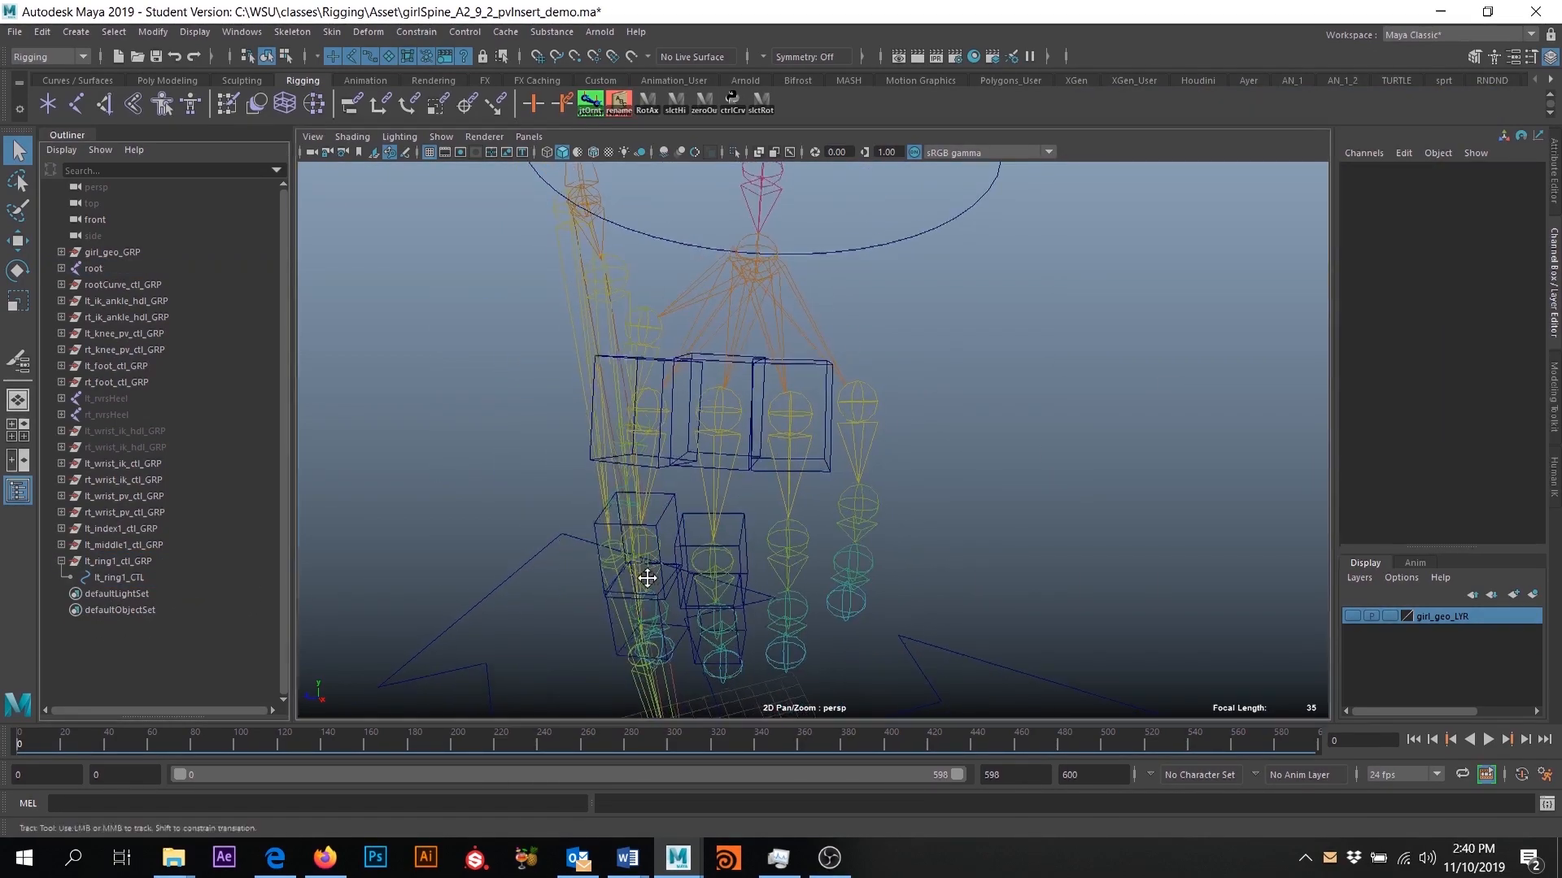
click(123, 561)
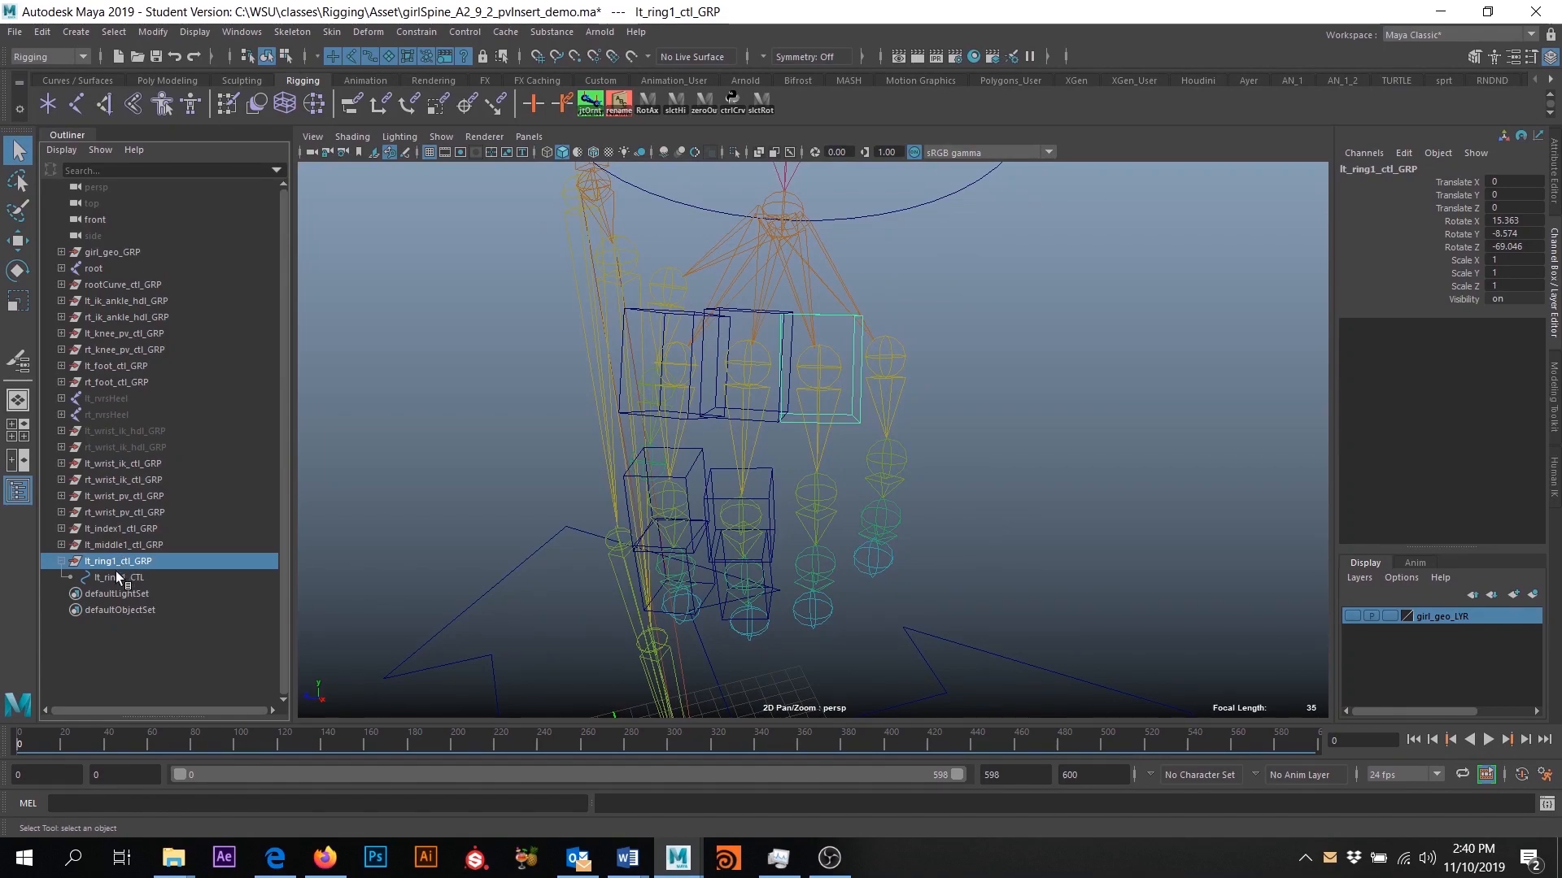
click(111, 579)
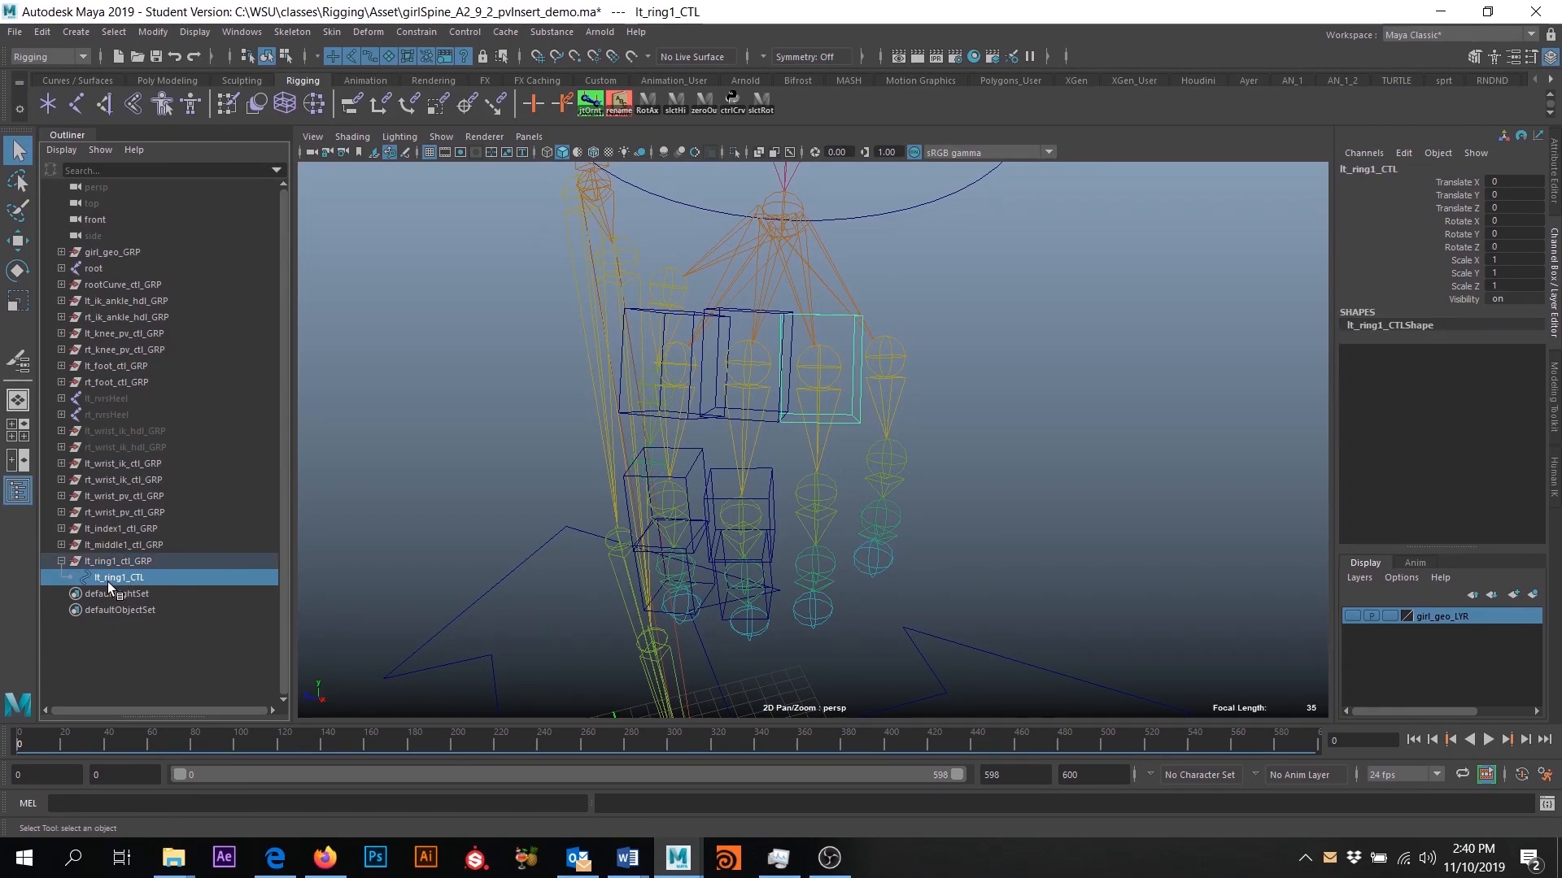
click(244, 562)
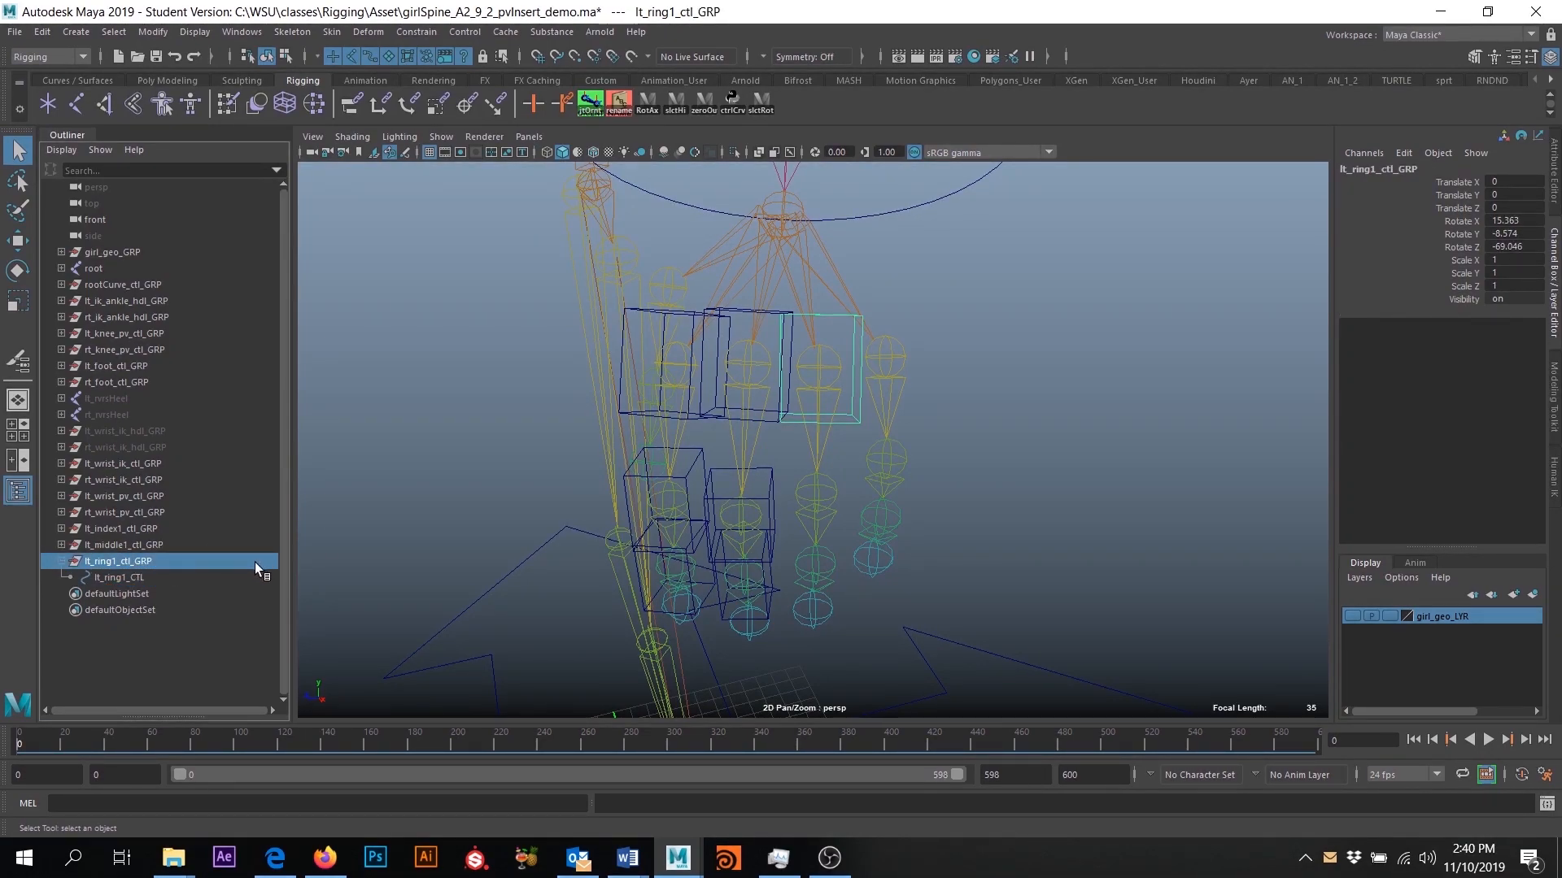
- Duplicate lt_ring1_ctl_GRP and rename the copy to lt_ring2_ctl_GRP and its control curve to lt_ring2_CTL
key(ctrl+d)
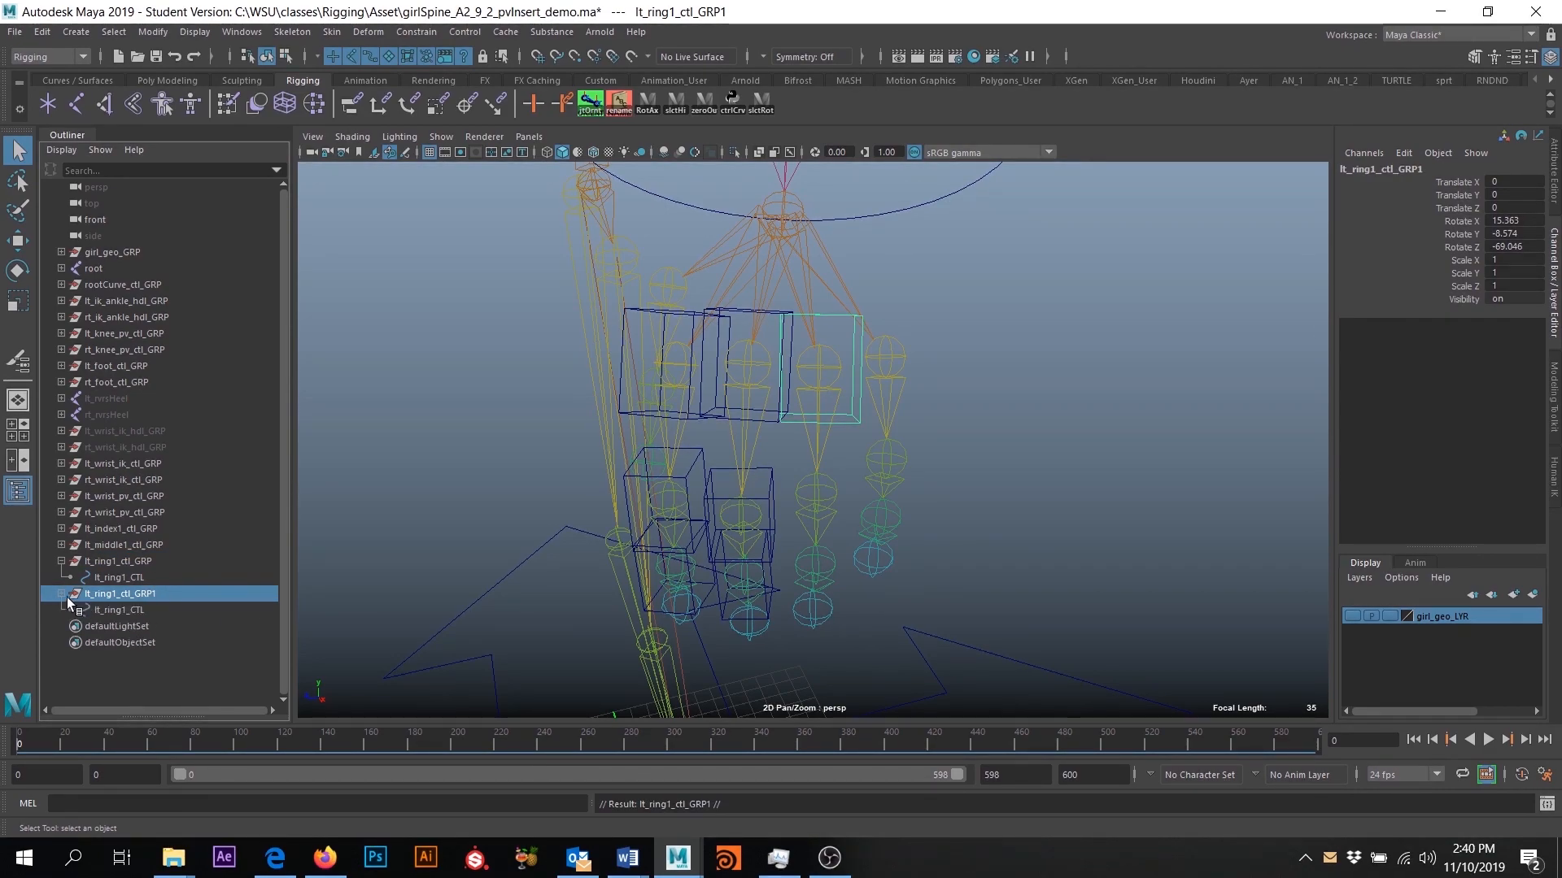
double_click(168, 599)
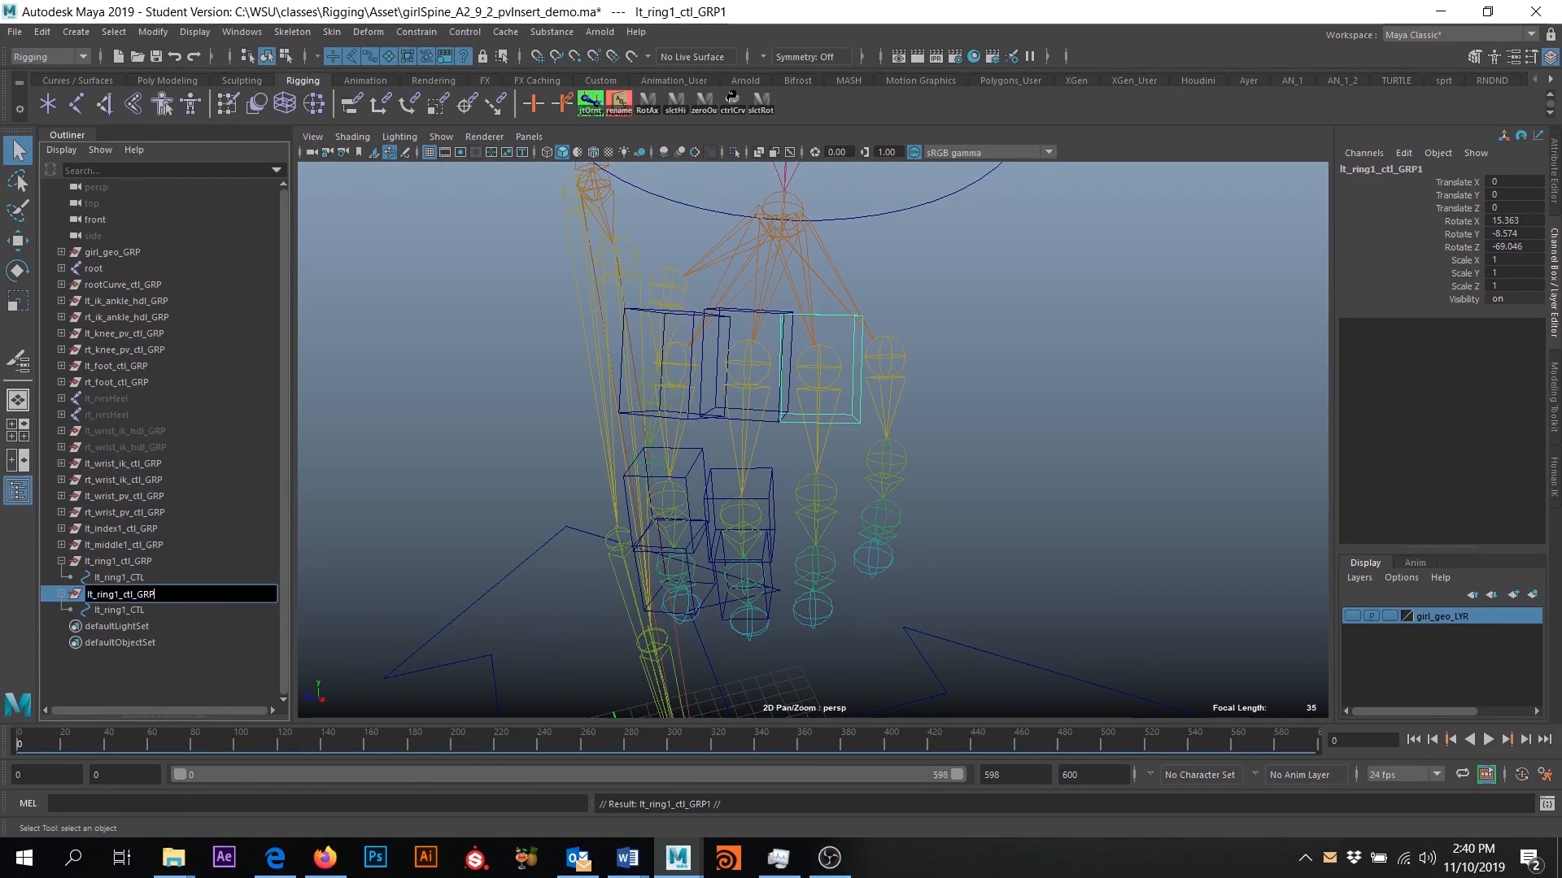
click(117, 595)
key(BackSpace)
text(2)
double_click(125, 613)
click(128, 612)
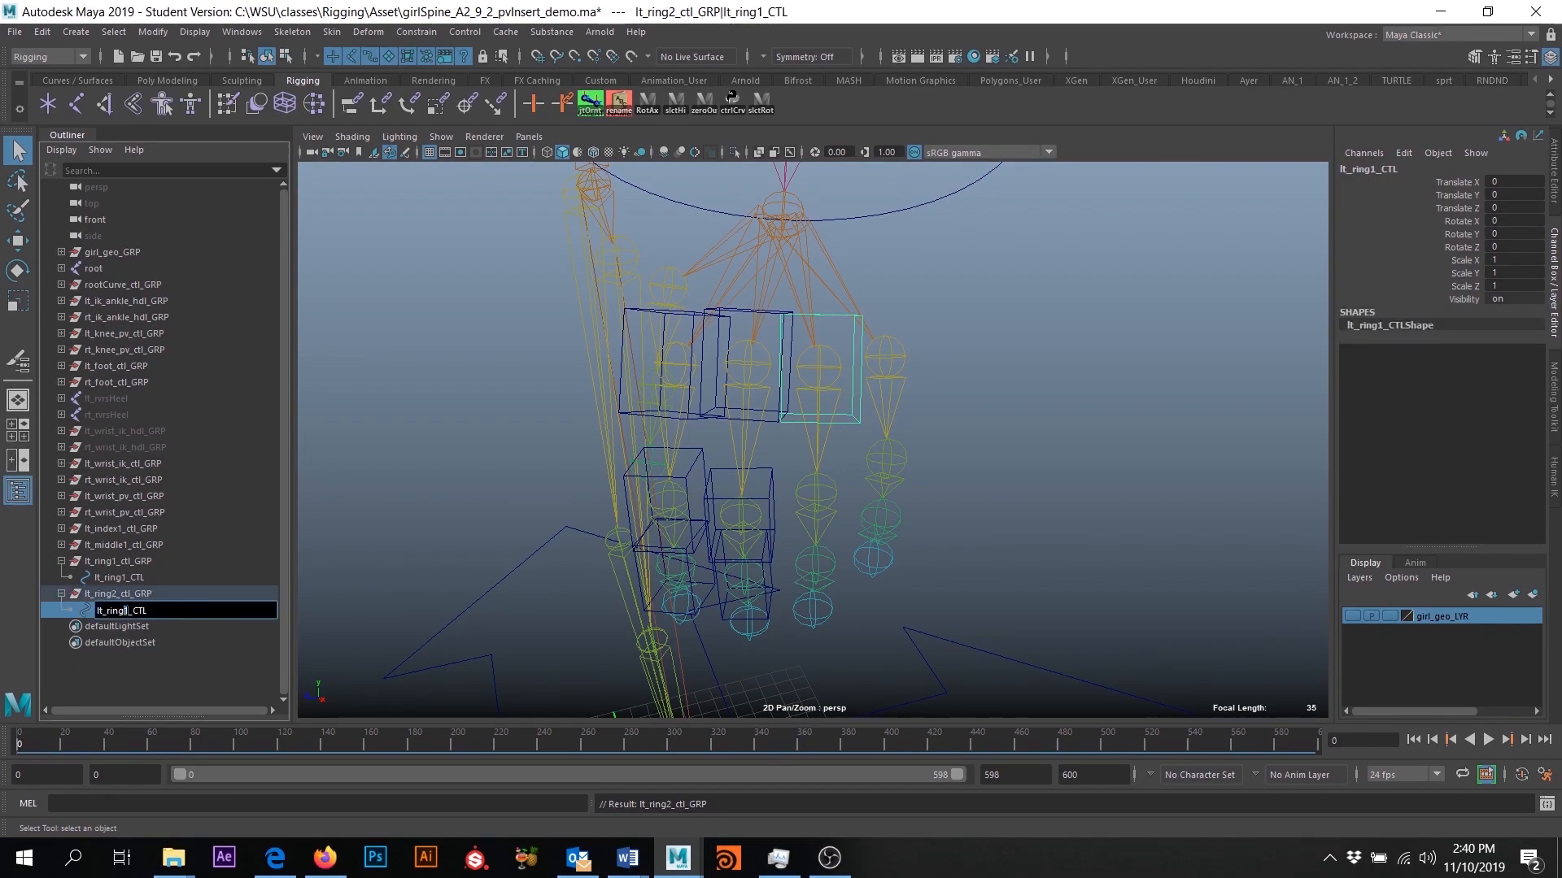
key(BackSpace)
text(2)
- Set Rotate X, Y and Z of lt_ring2_ctl_GRP to 0
click(135, 589)
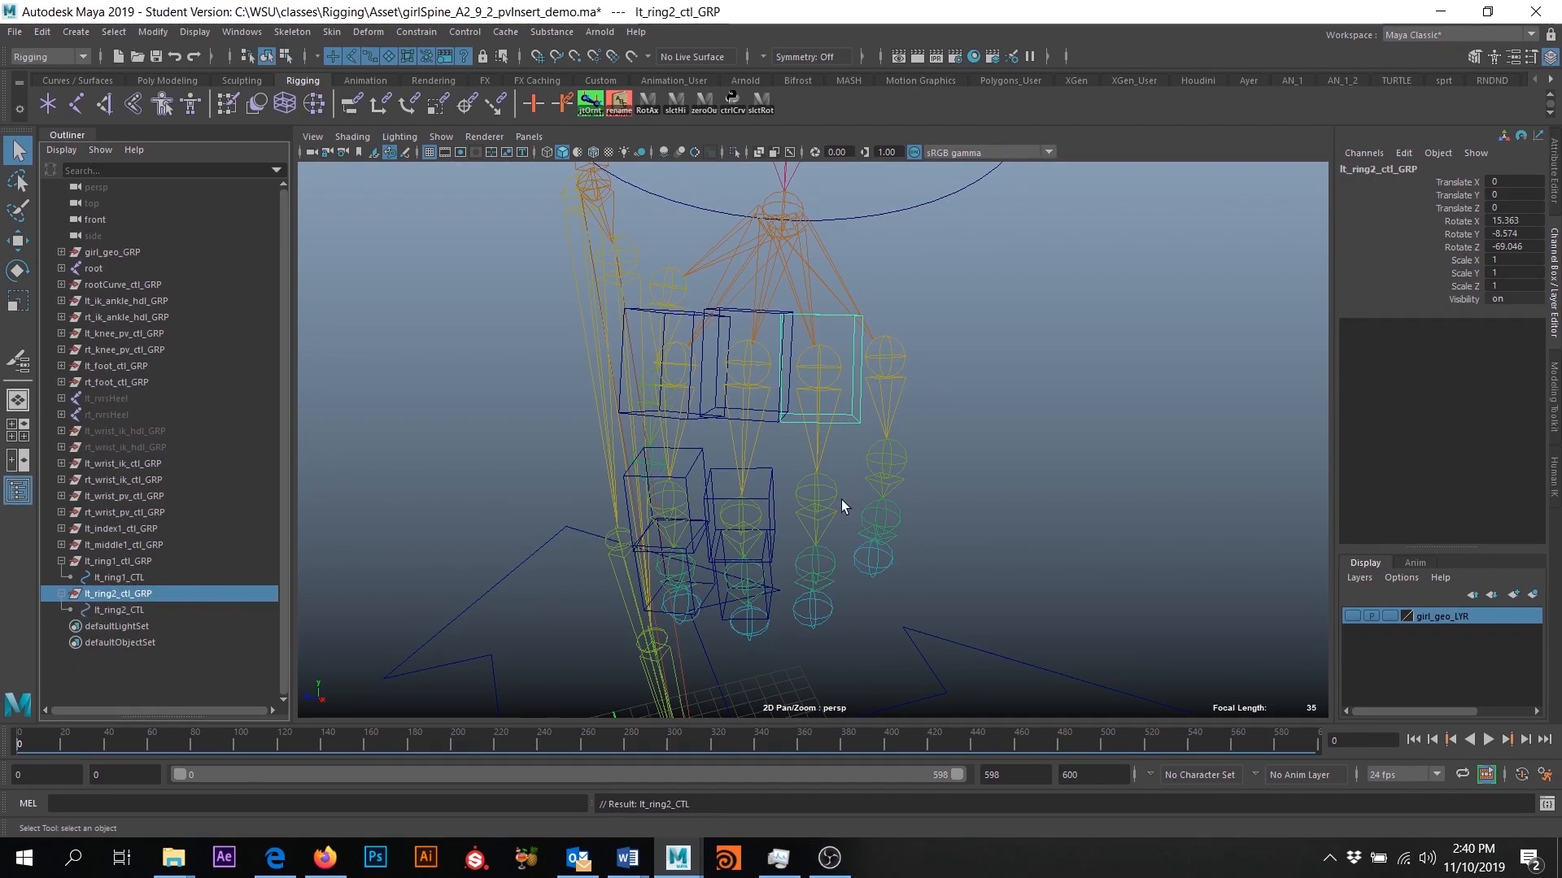
scroll(841, 499, up, 2)
drag(1505, 221, 1516, 246)
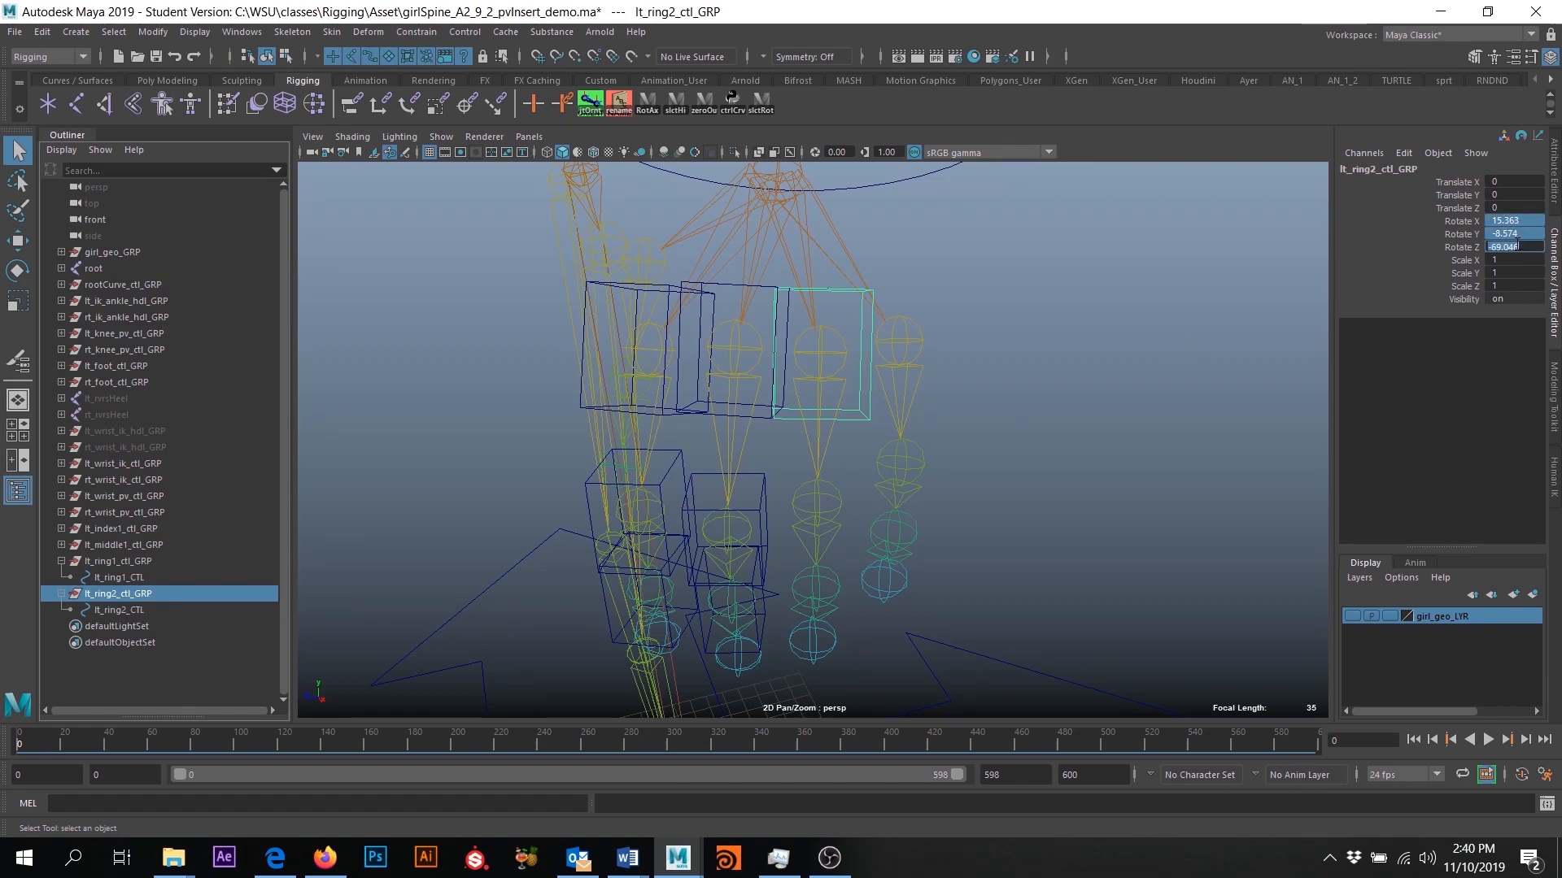
text(0)
key(Return)
- Move lt_ring2_ctl_GRP onto the left hand's second ring finger joint
alt+drag(833, 357, 781, 358)
click(19, 242)
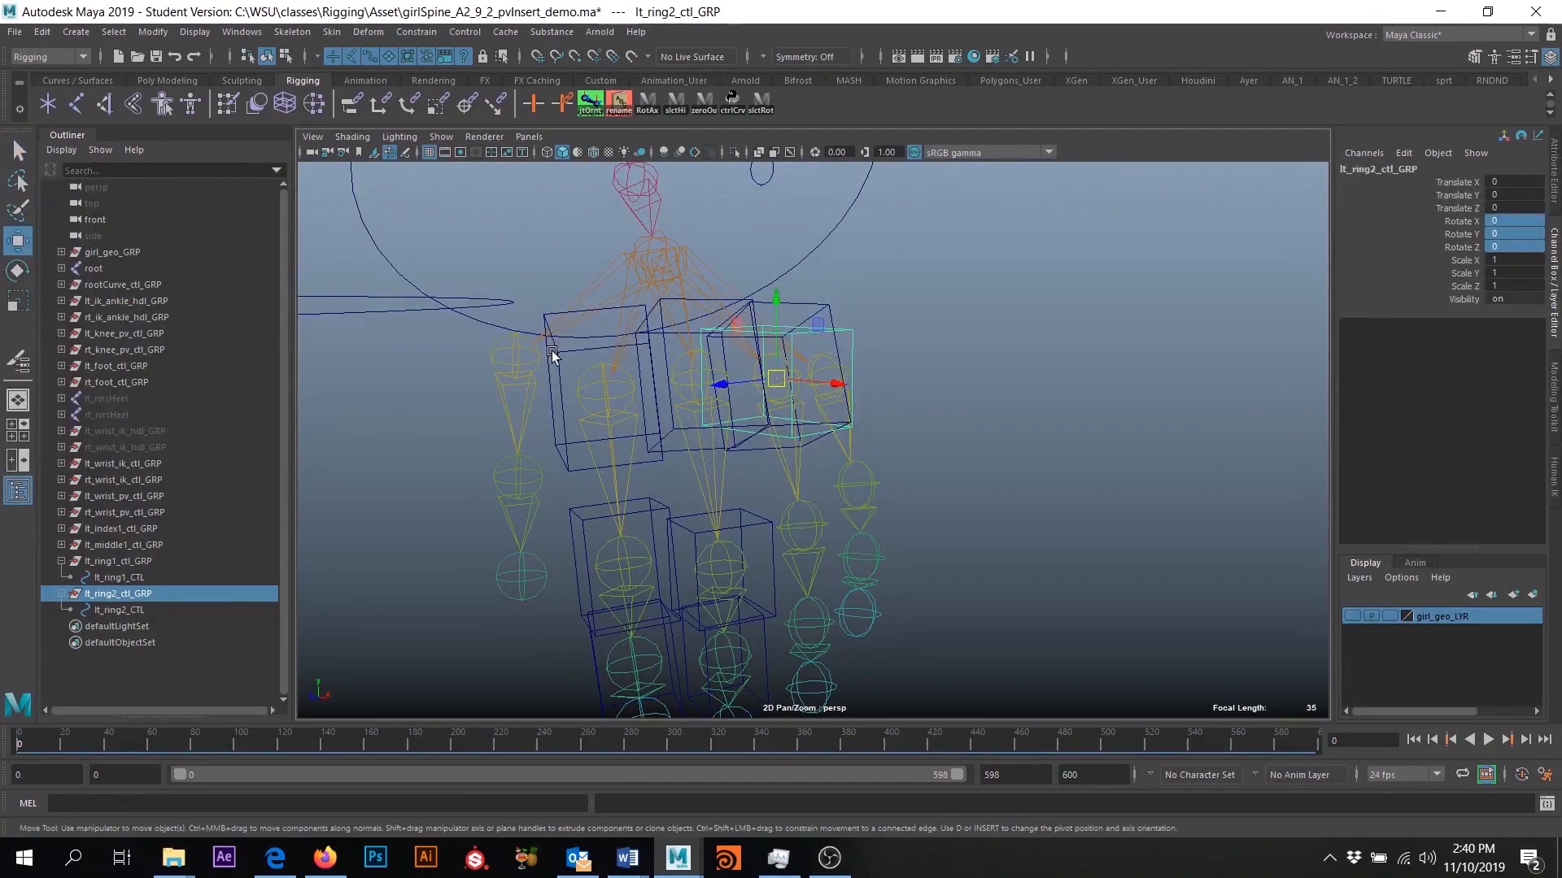
alt+middle_drag(817, 416, 771, 359)
drag(731, 327, 784, 466)
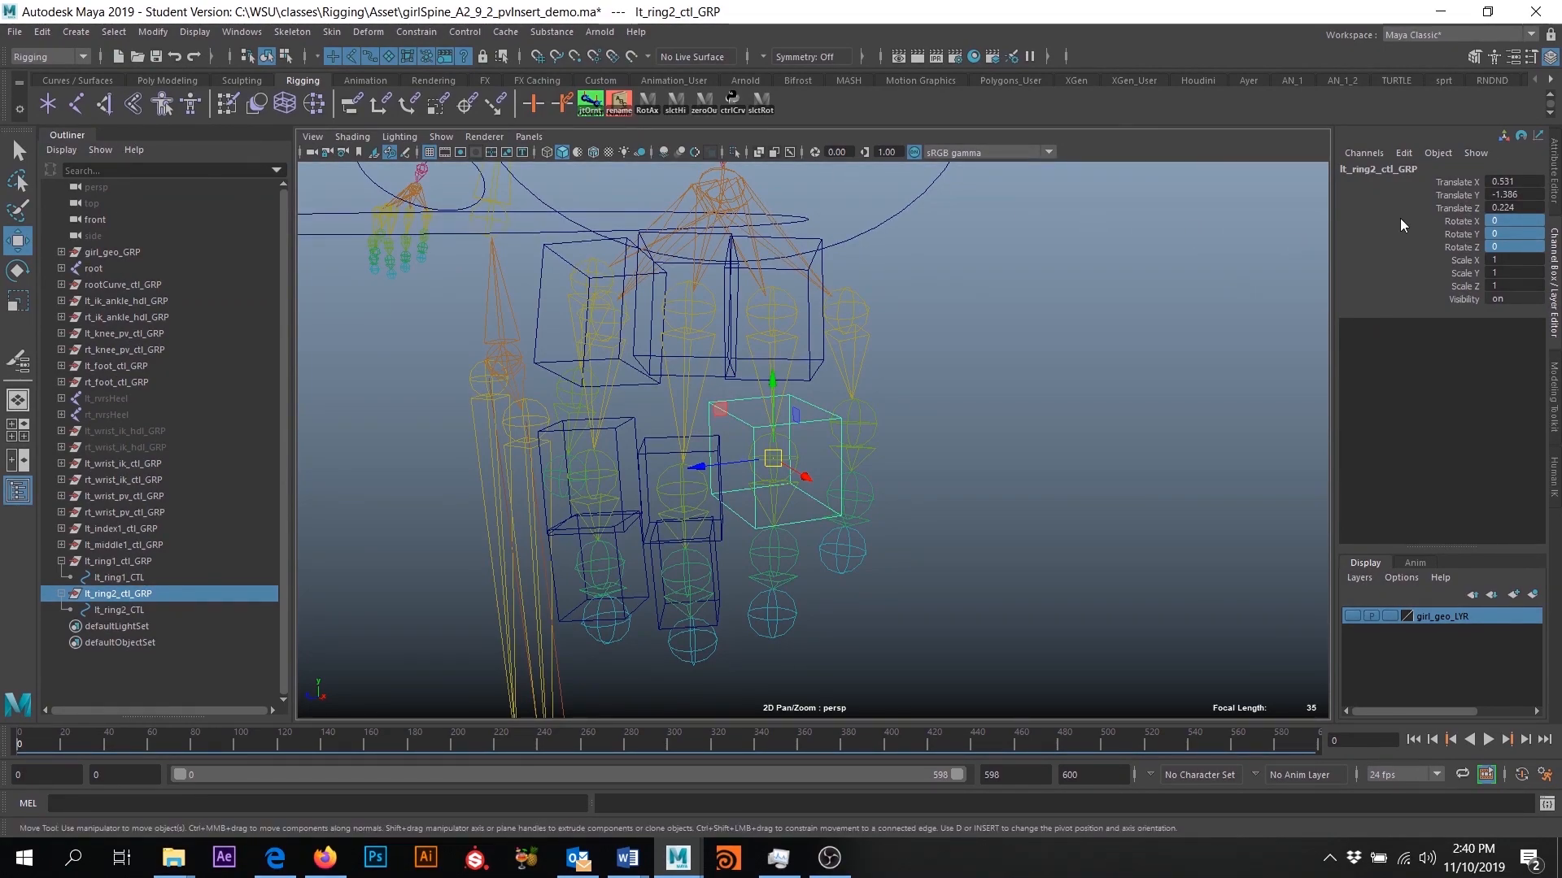
- Freeze the transformations of lt_ring2_ctl_GRP
click(164, 39)
click(188, 105)
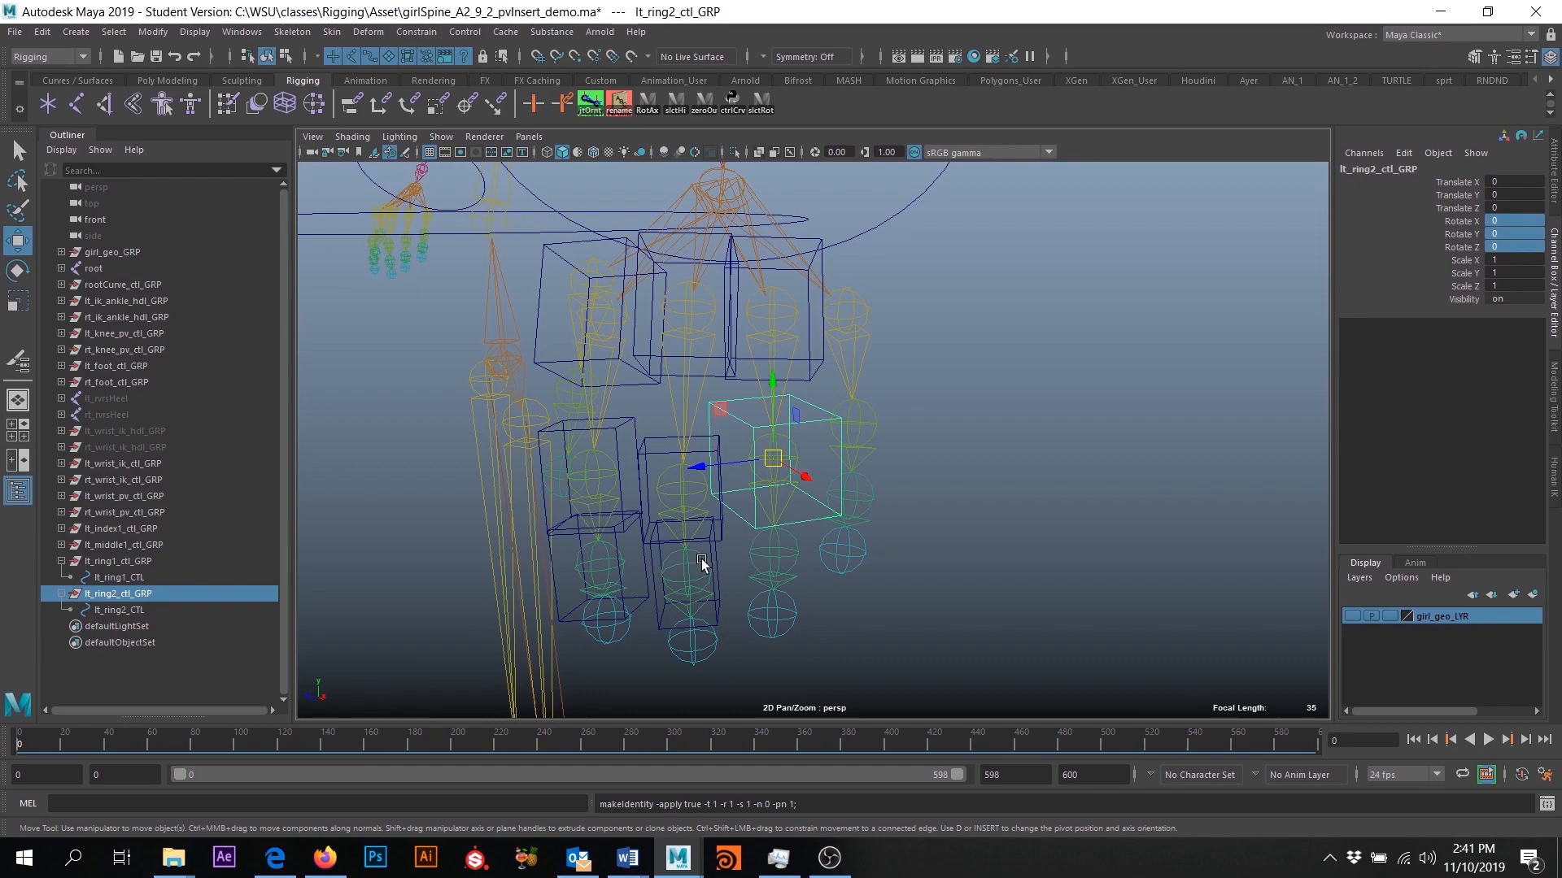
click(1011, 500)
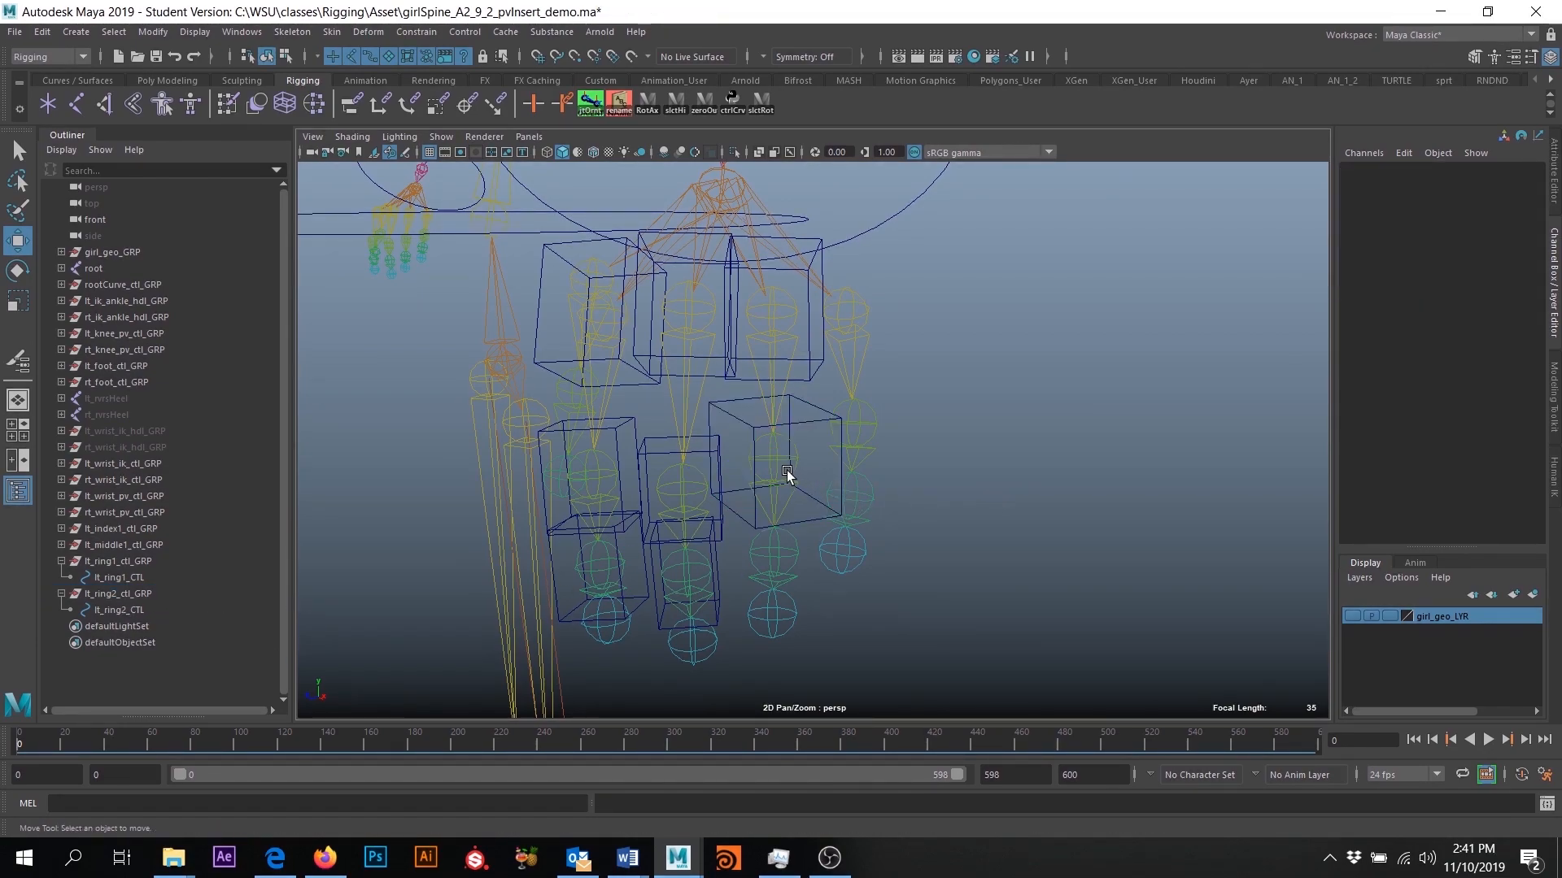
- Match lt_ring2_ctl_GRP to the second ring finger joint's orientation using an orient constraint without maintained offset, and delete the constraint
click(777, 464)
ctrl+click(111, 596)
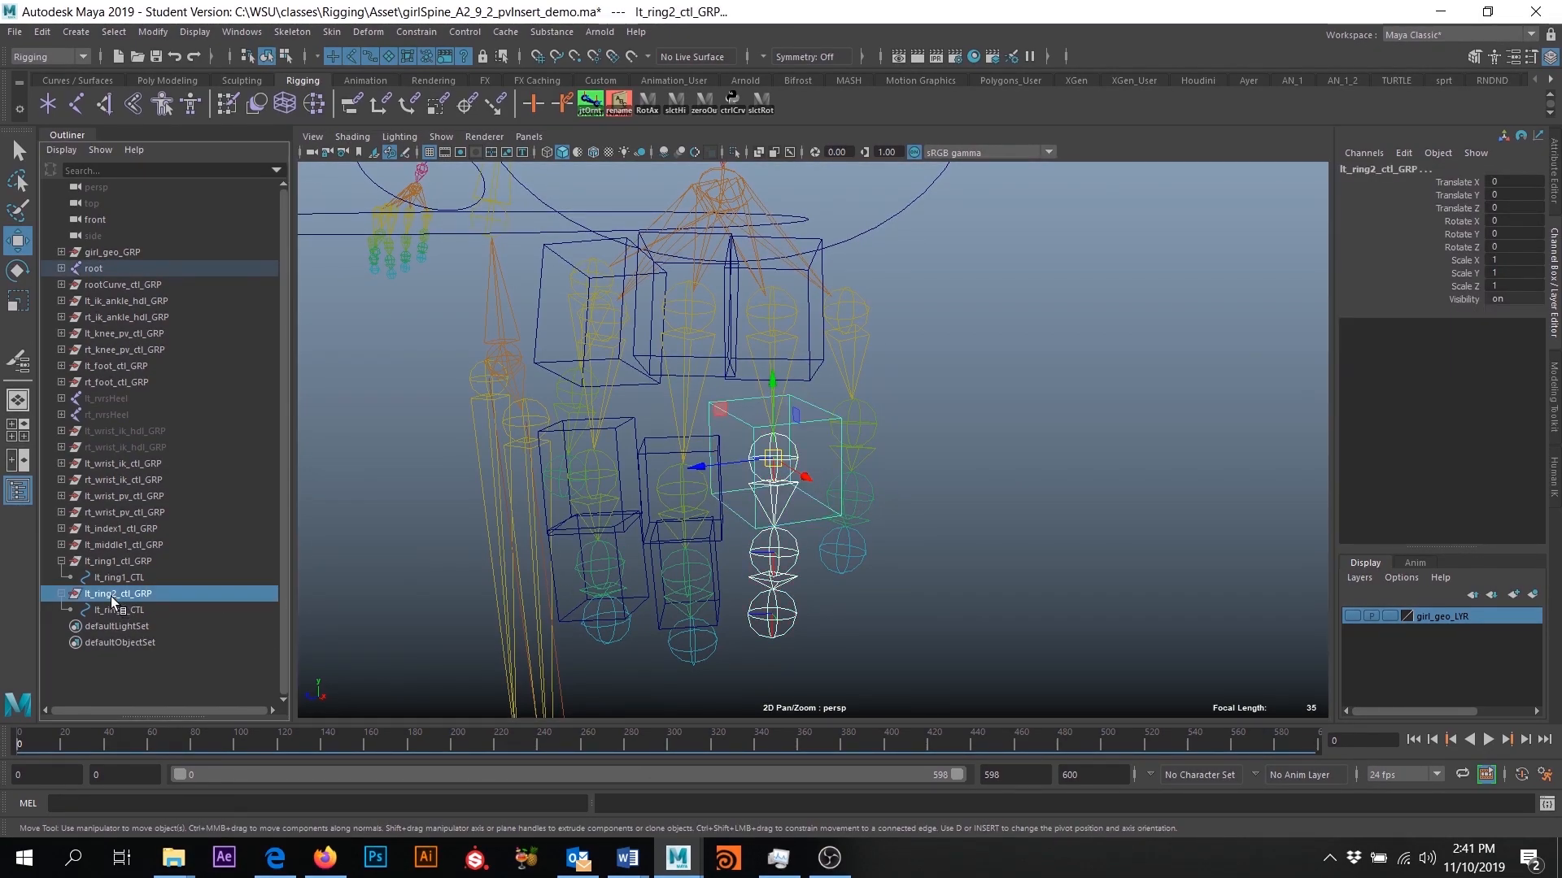
click(416, 30)
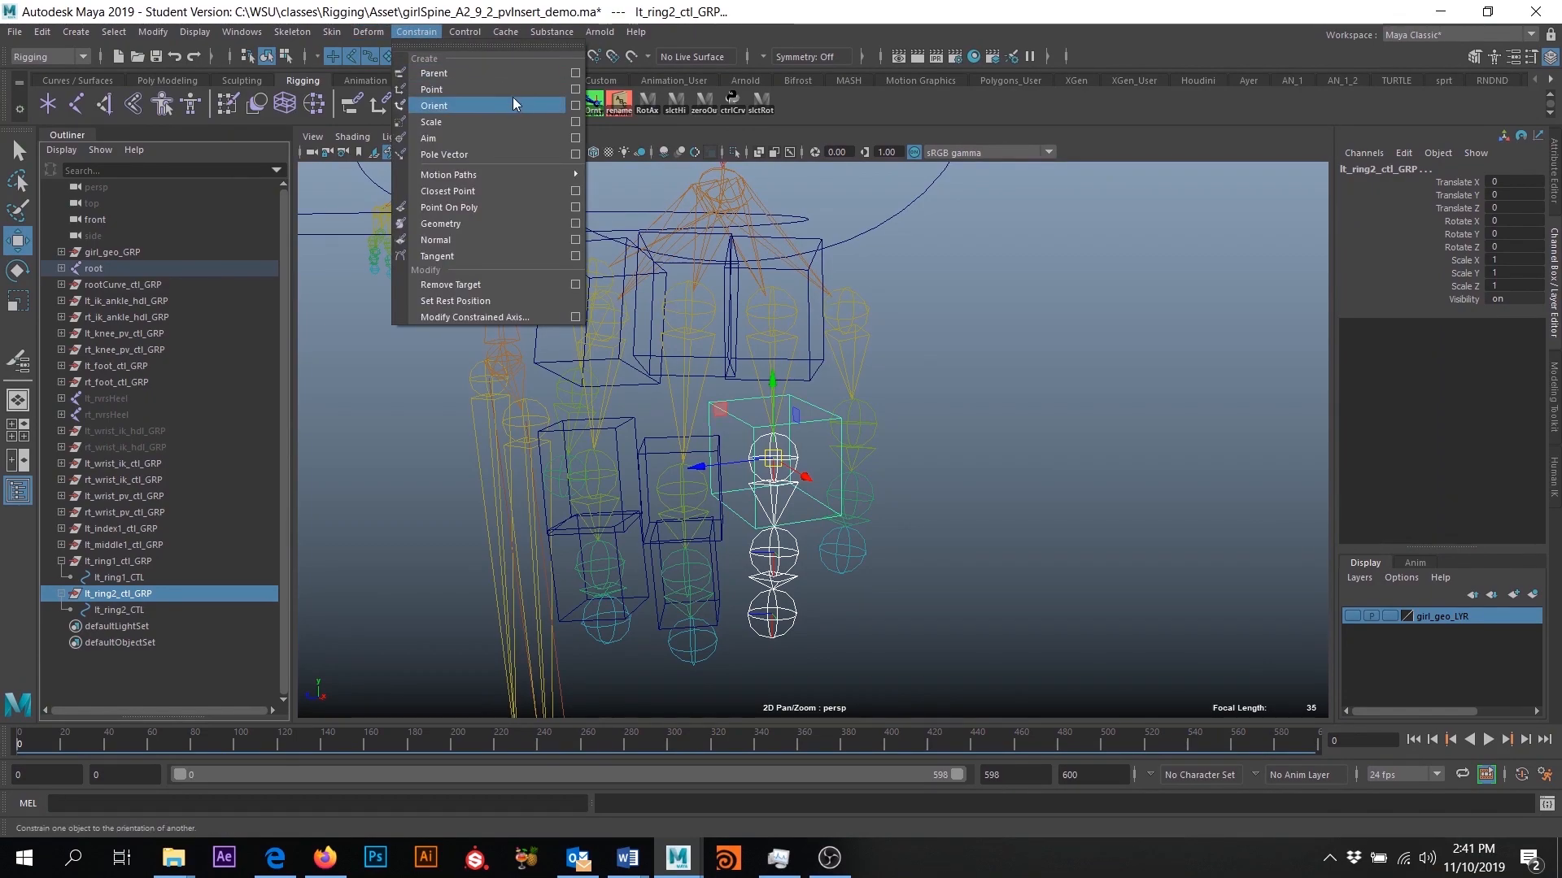
click(575, 106)
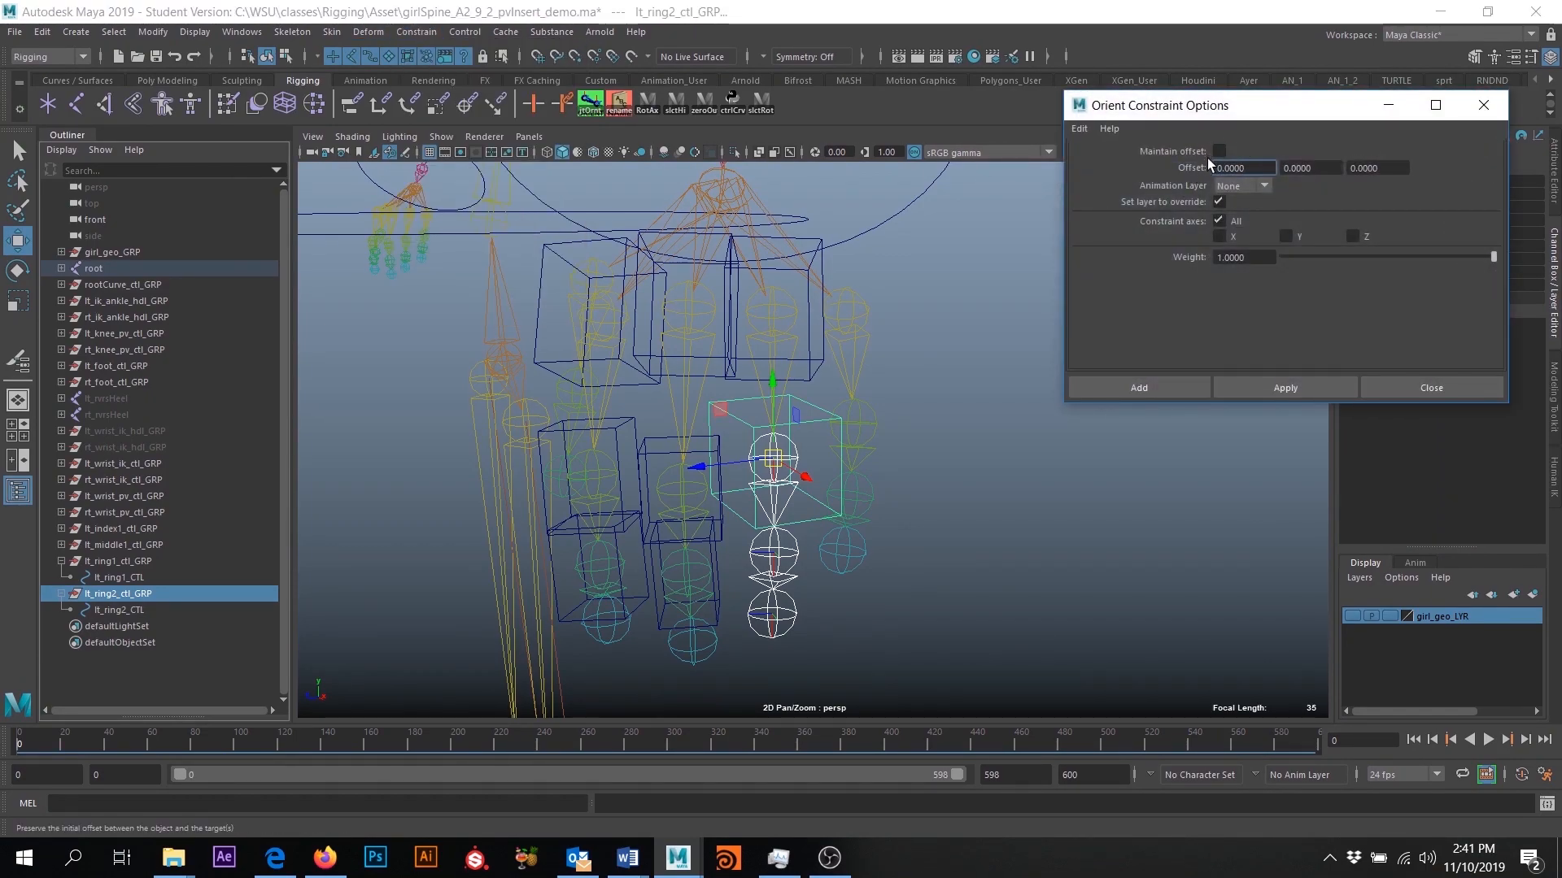
click(1147, 388)
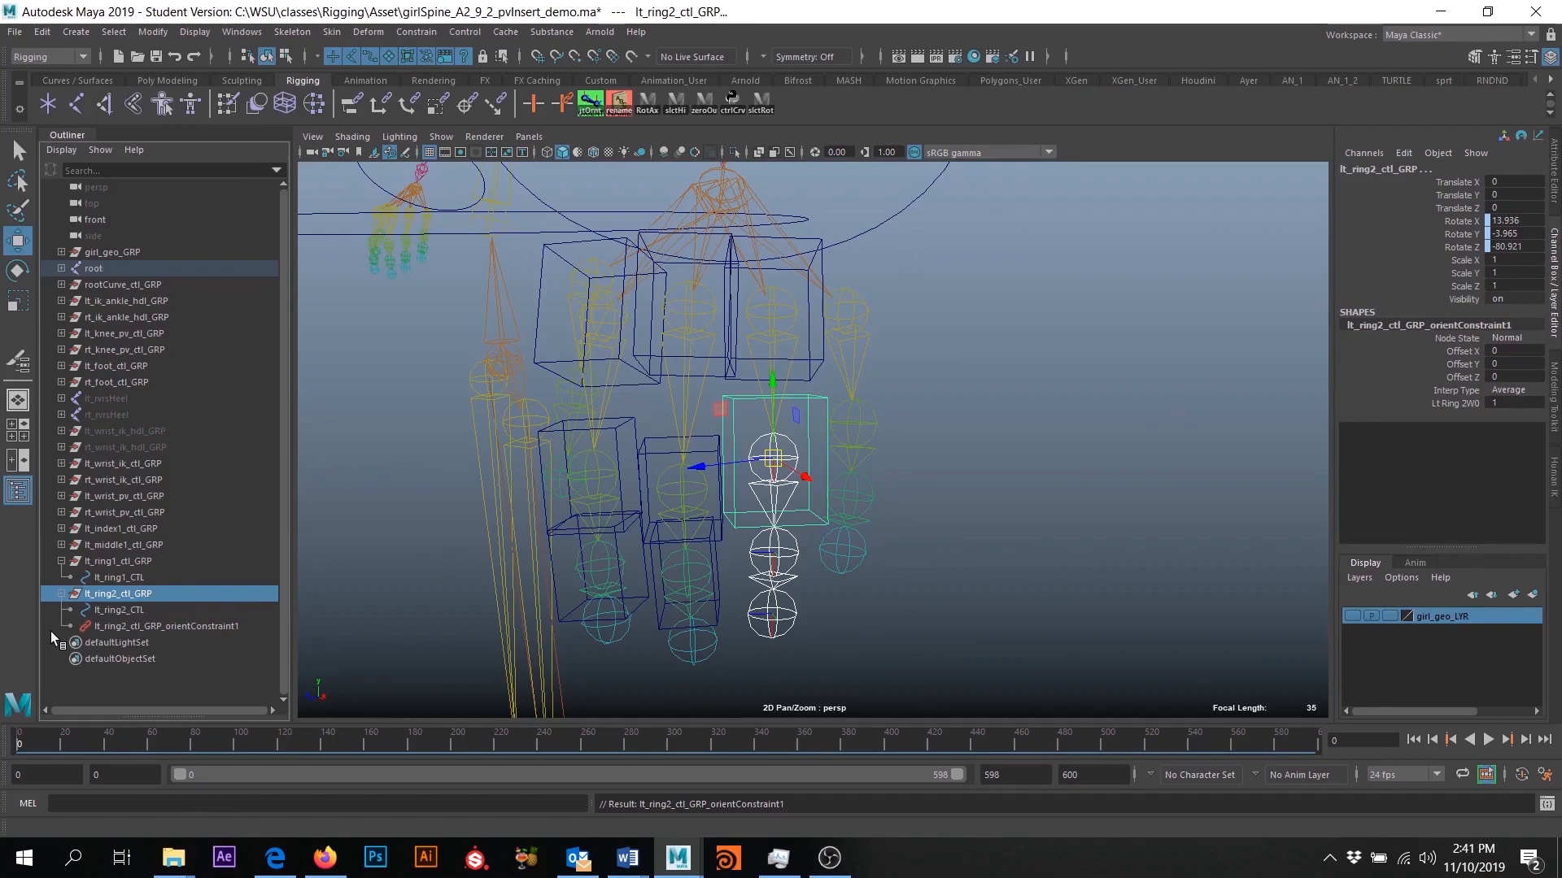
click(157, 628)
key(Delete)
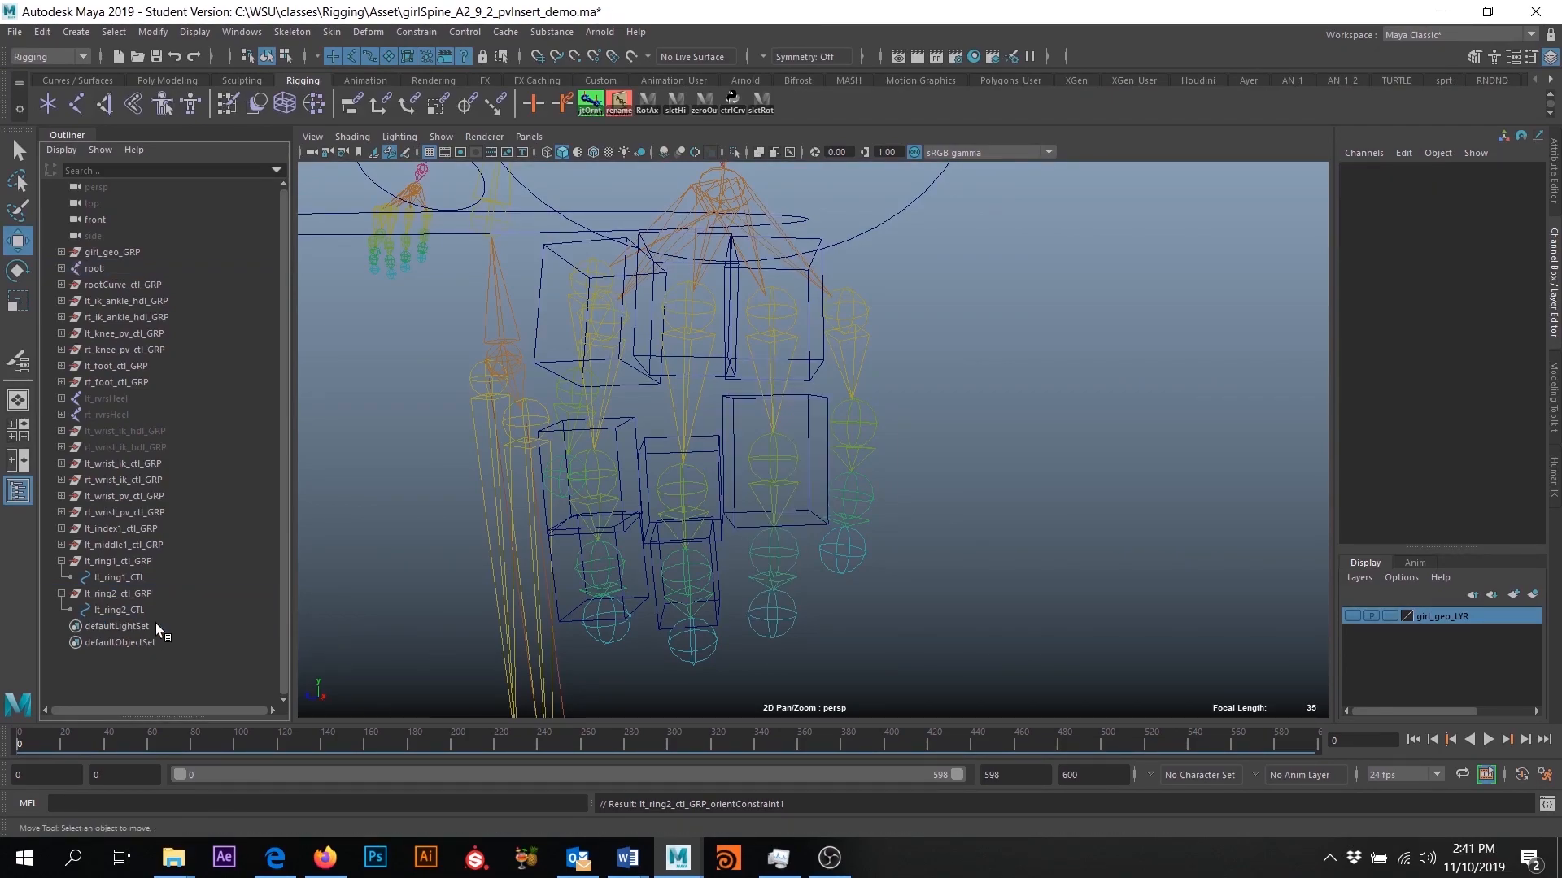
- Duplicate lt_ring2_ctl_GRP and rename the copy to lt_ring3_ctl_GRP and its control curve to lt_ring3_CTL
scroll(695, 582, down, 1)
scroll(833, 543, up, 1)
alt+middle_drag(833, 538, 836, 481)
click(106, 591)
key(ctrl+d)
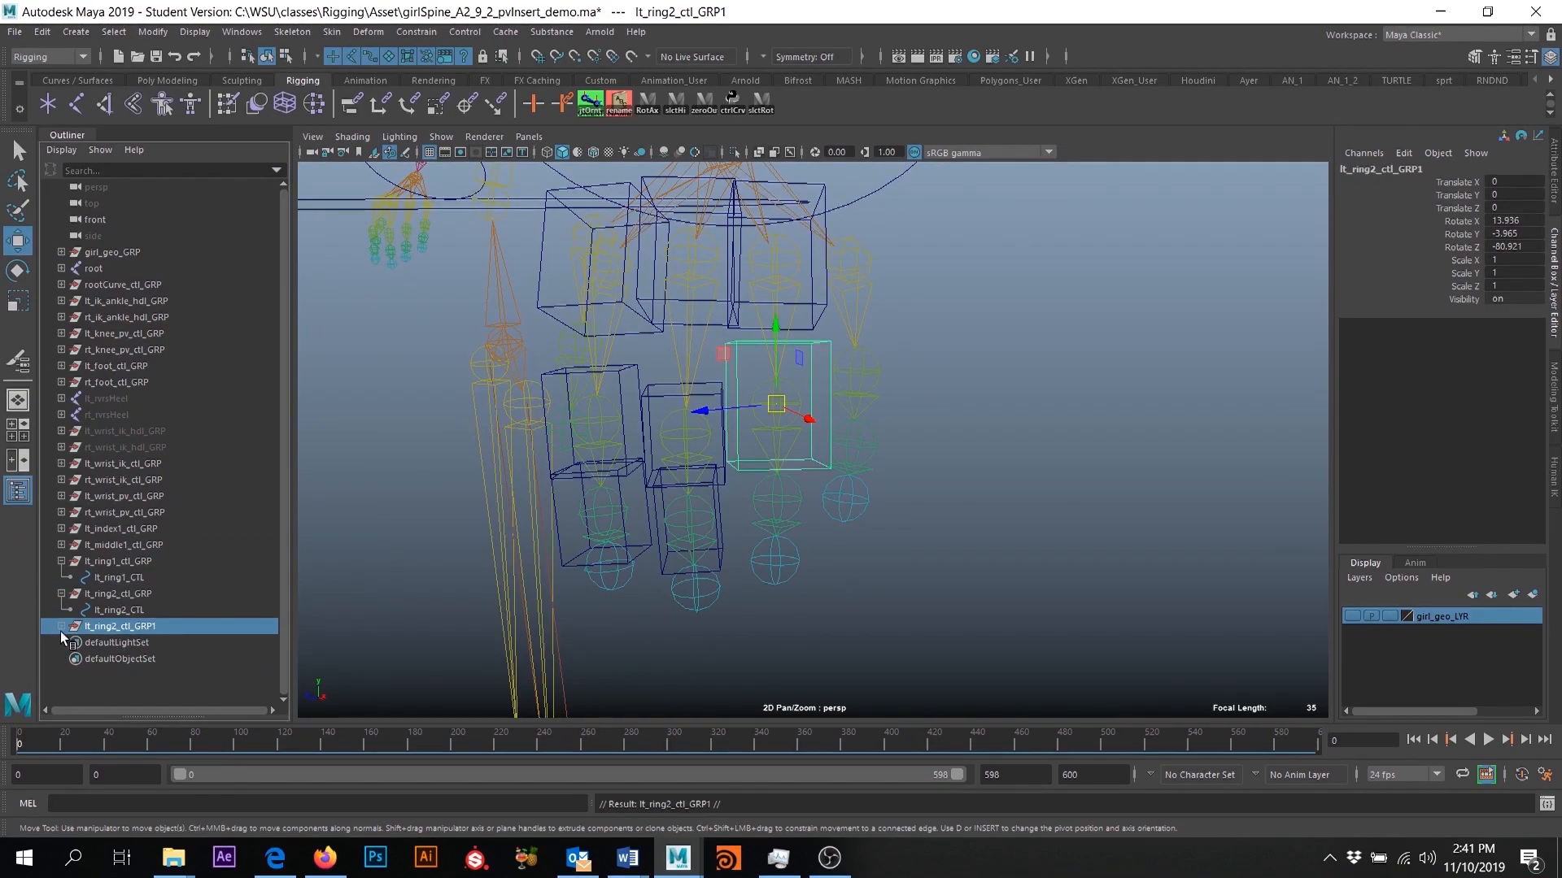
double_click(122, 627)
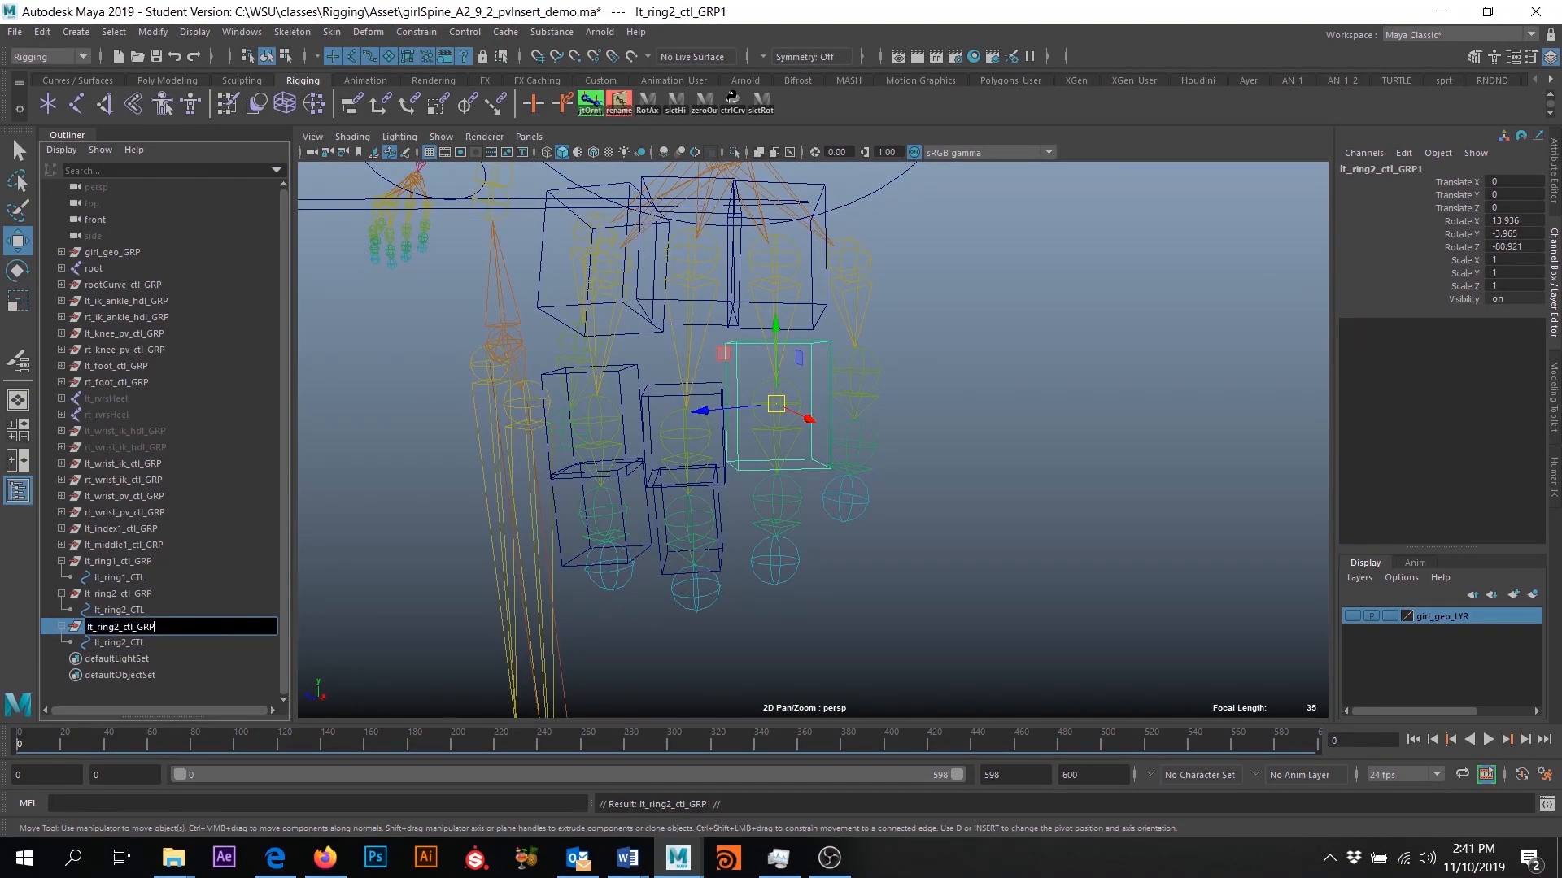
text(3)
double_click(122, 644)
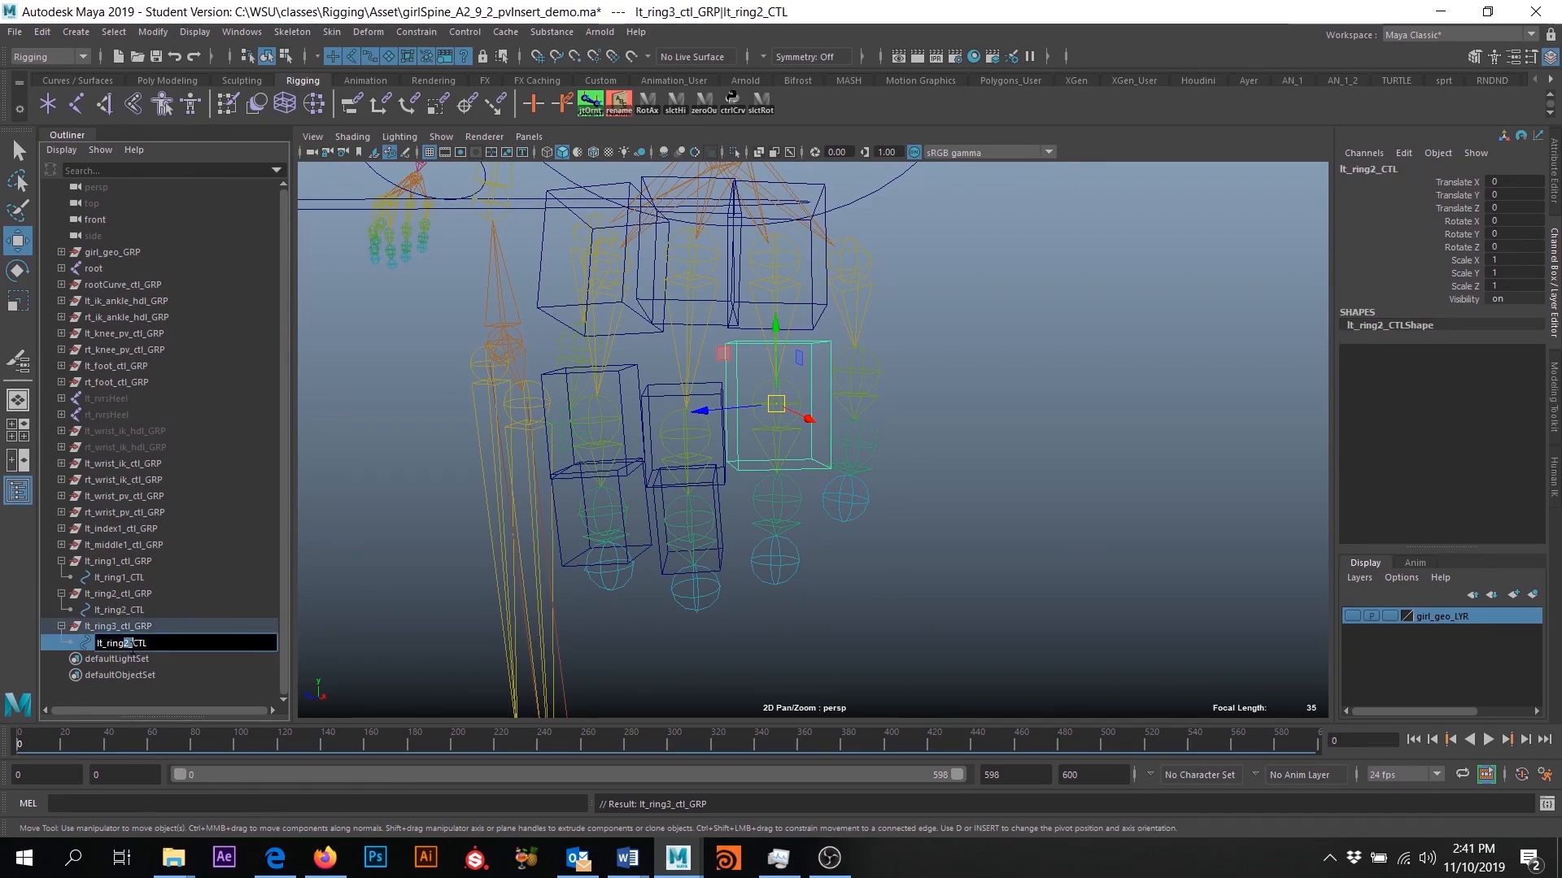
text(3)
key(Return)
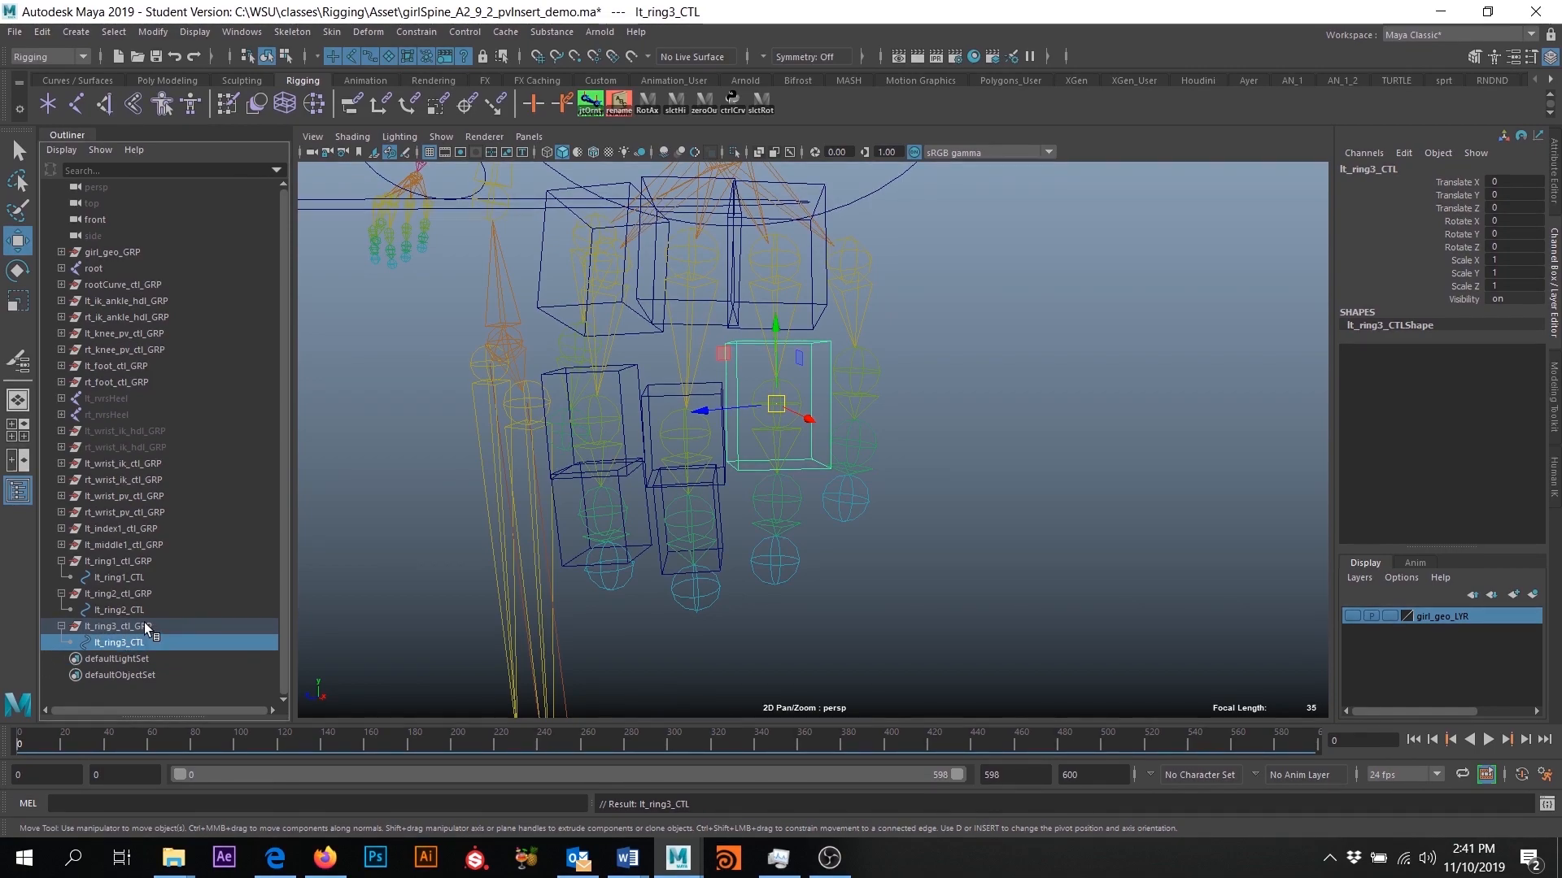
- Set Rotate X, Y and Z of lt_ring3_ctl_GRP to 0
click(143, 623)
click(135, 642)
click(139, 630)
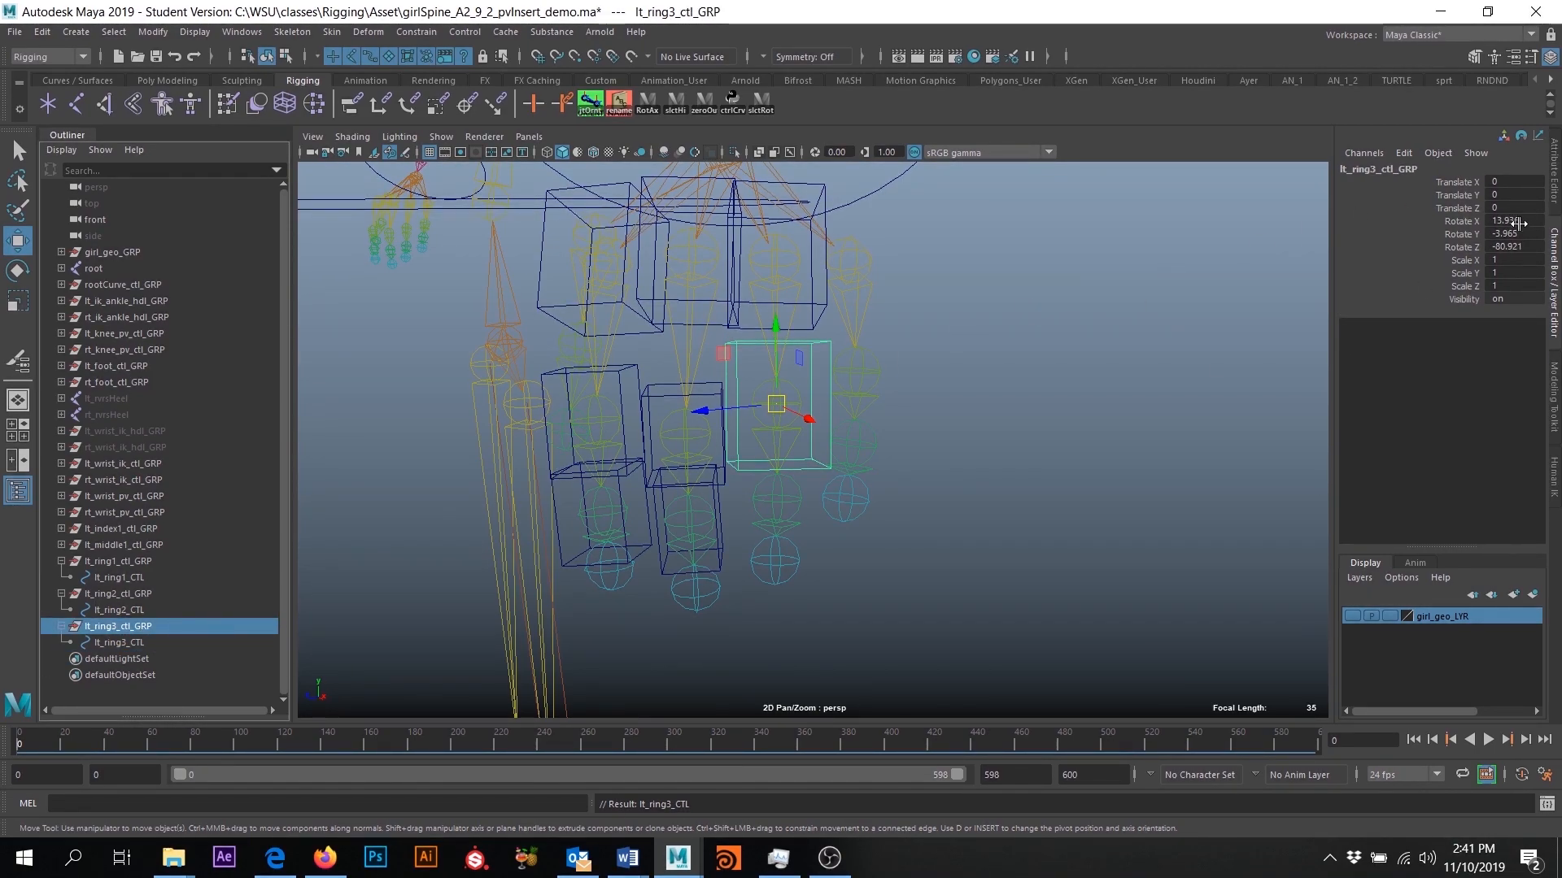
drag(1517, 221, 1514, 248)
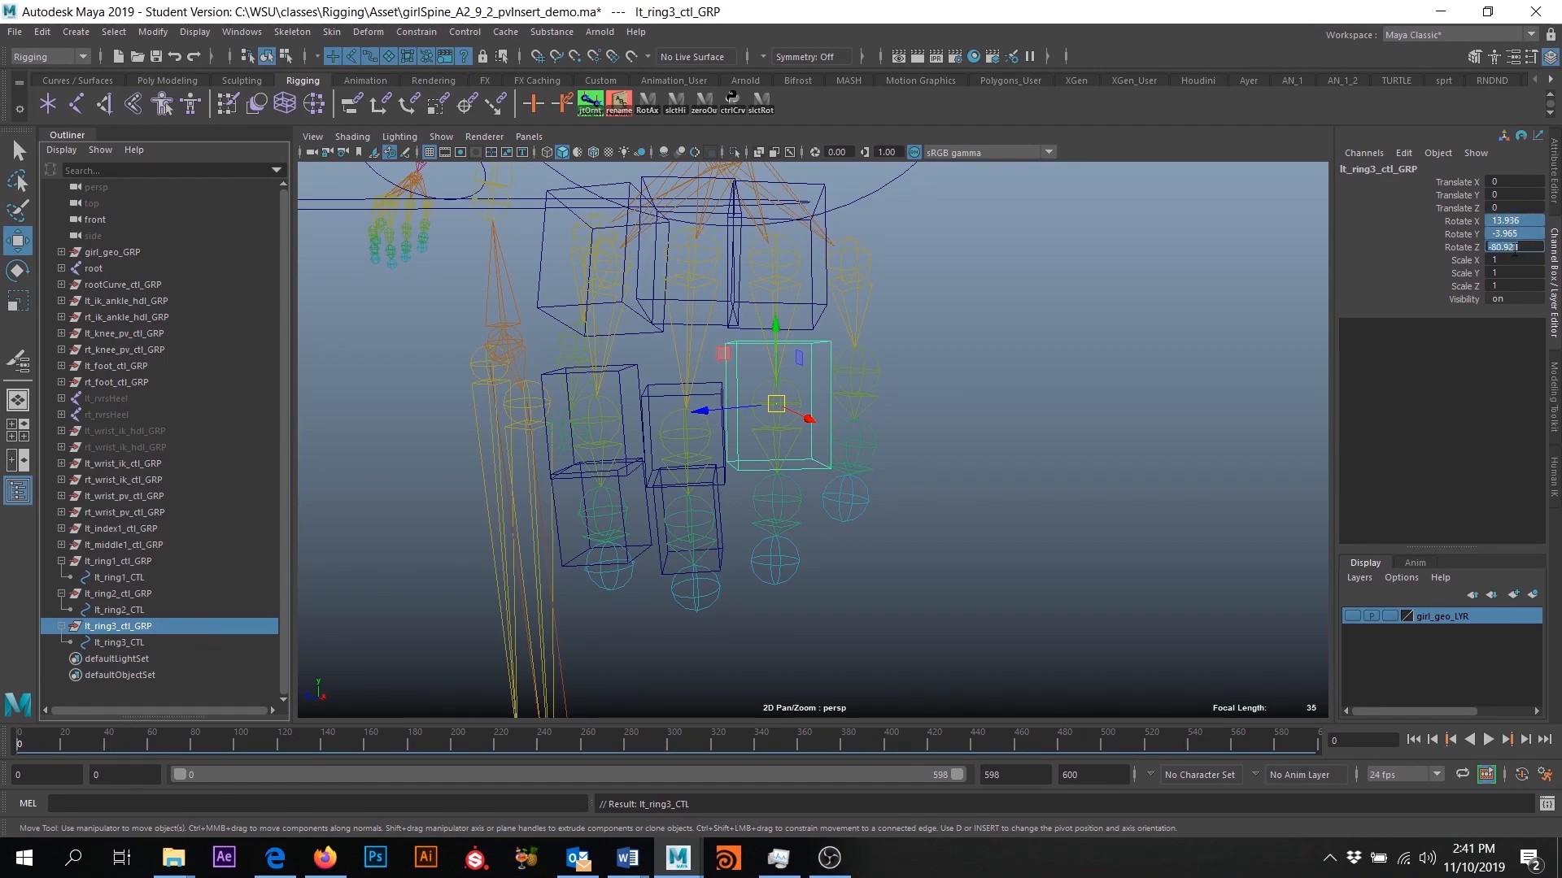
key(Return)
- Move lt_ring3_ctl_GRP onto the left hand's third ring finger joint and freeze its transformations
alt+drag(799, 386, 843, 388)
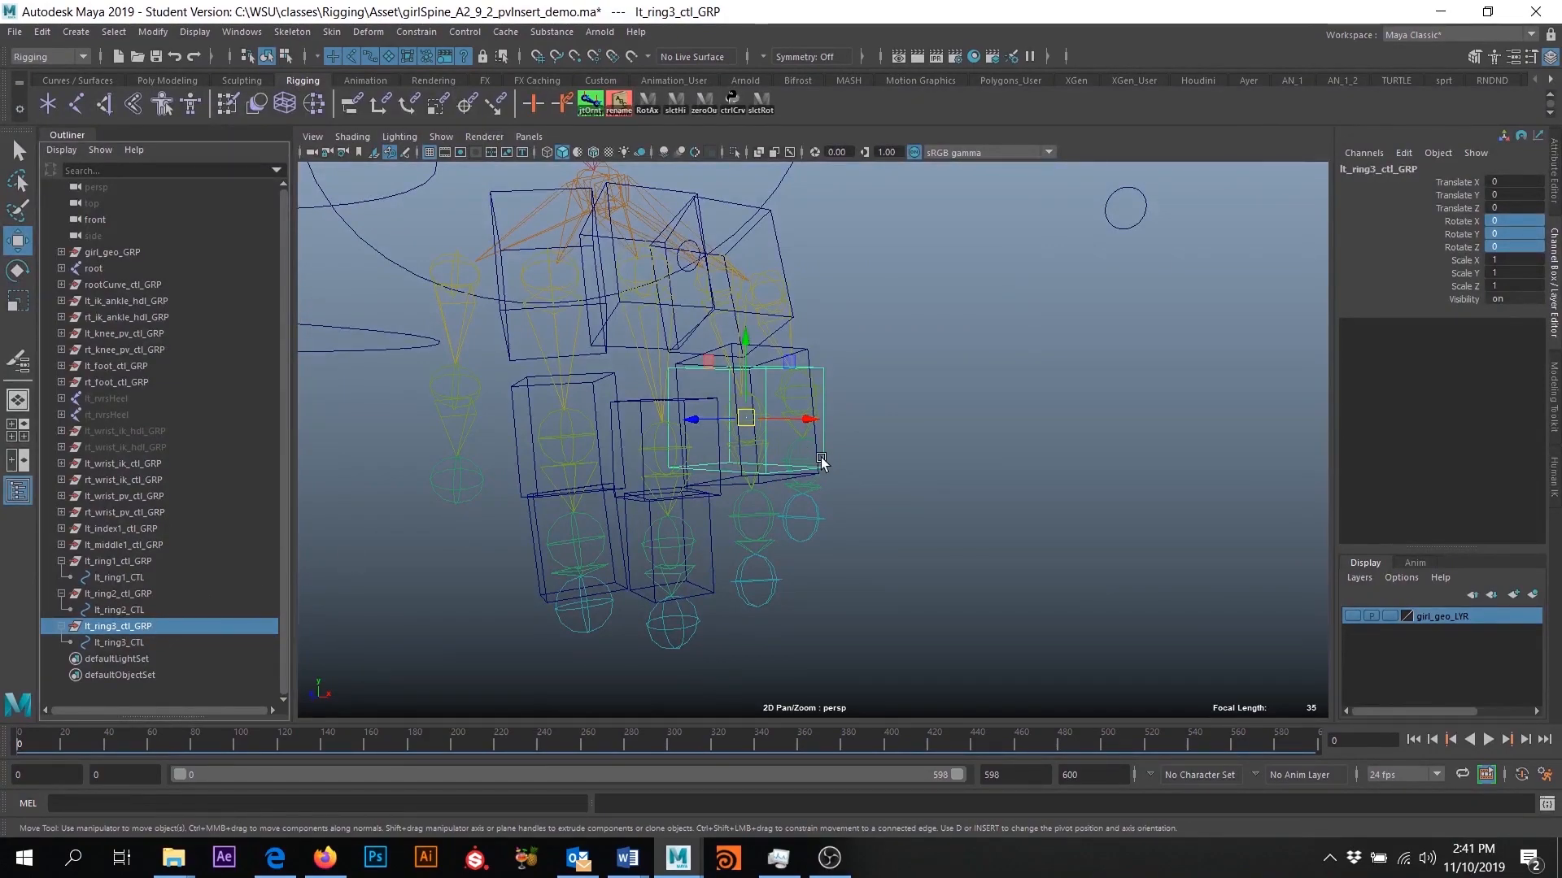
alt+drag(819, 459, 773, 453)
drag(720, 408, 732, 503)
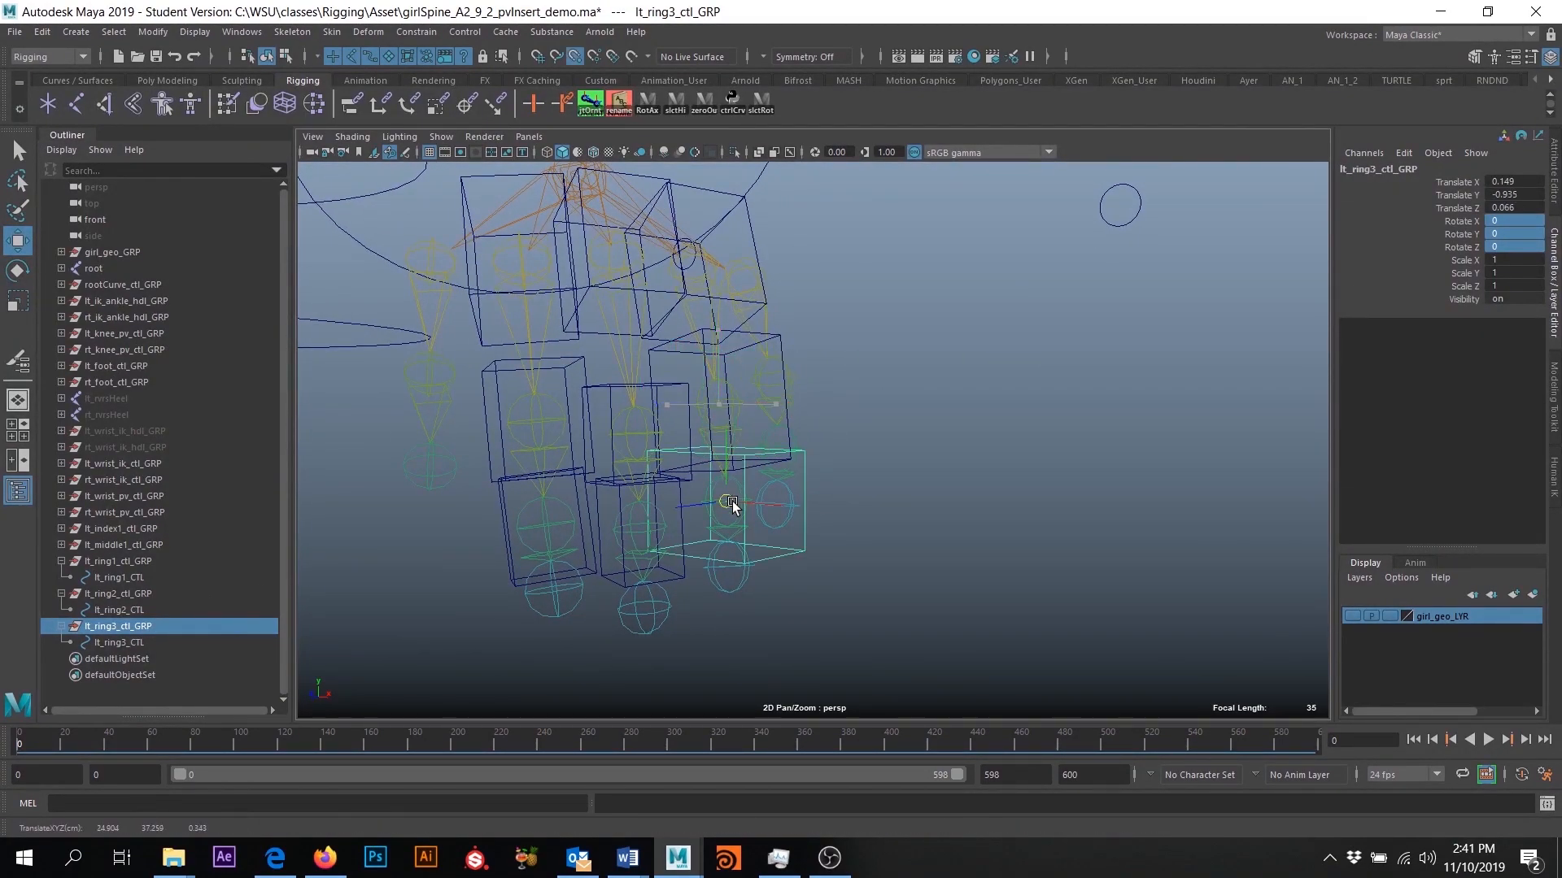
alt+drag(798, 606, 963, 516)
click(963, 517)
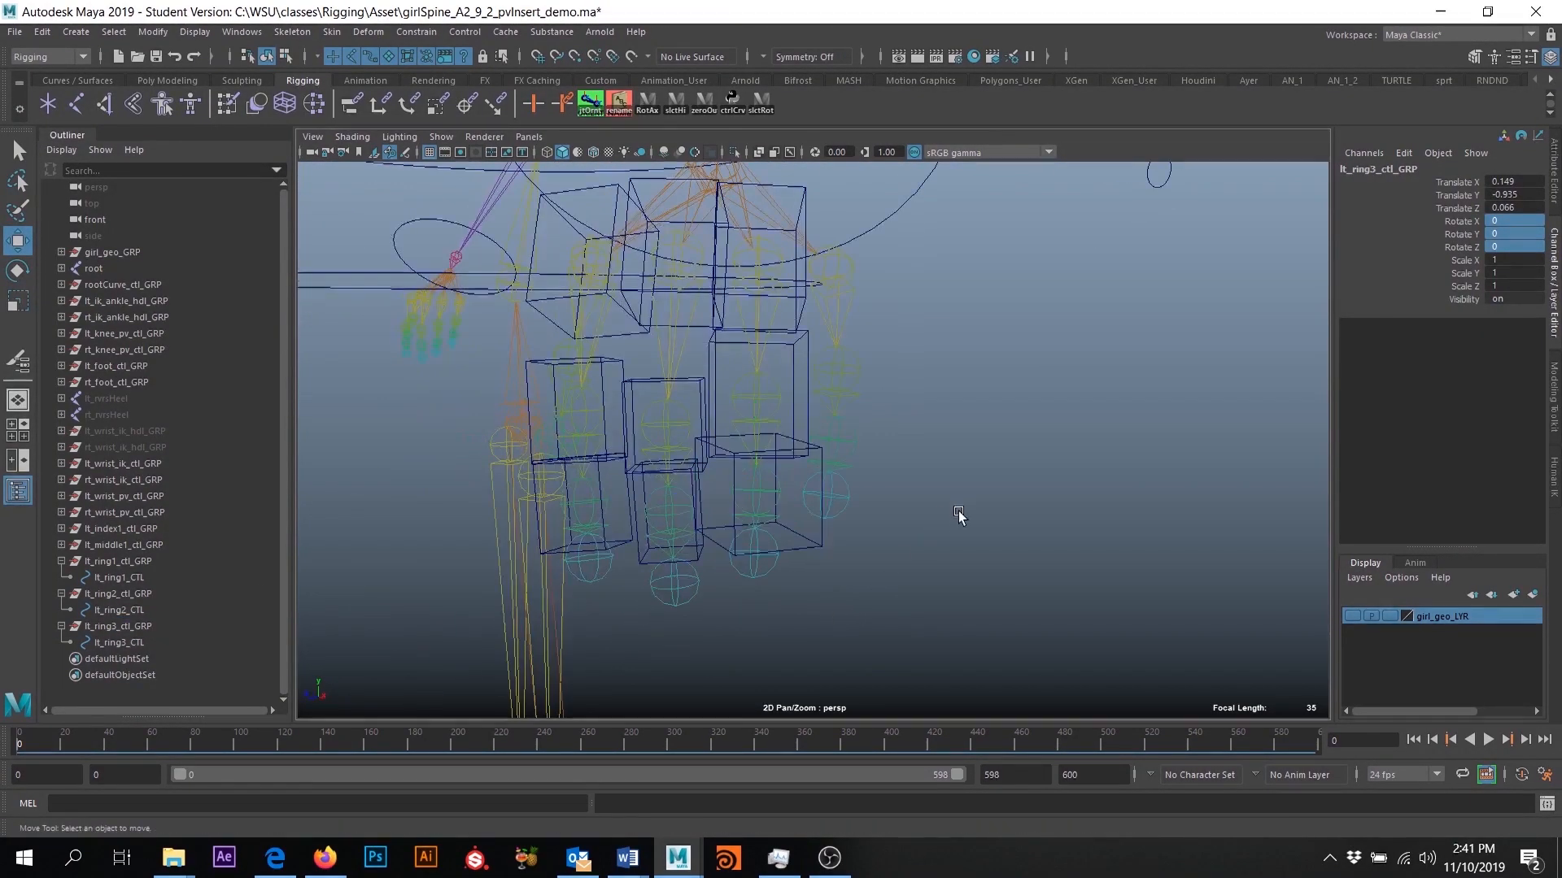
key(ctrl+z)
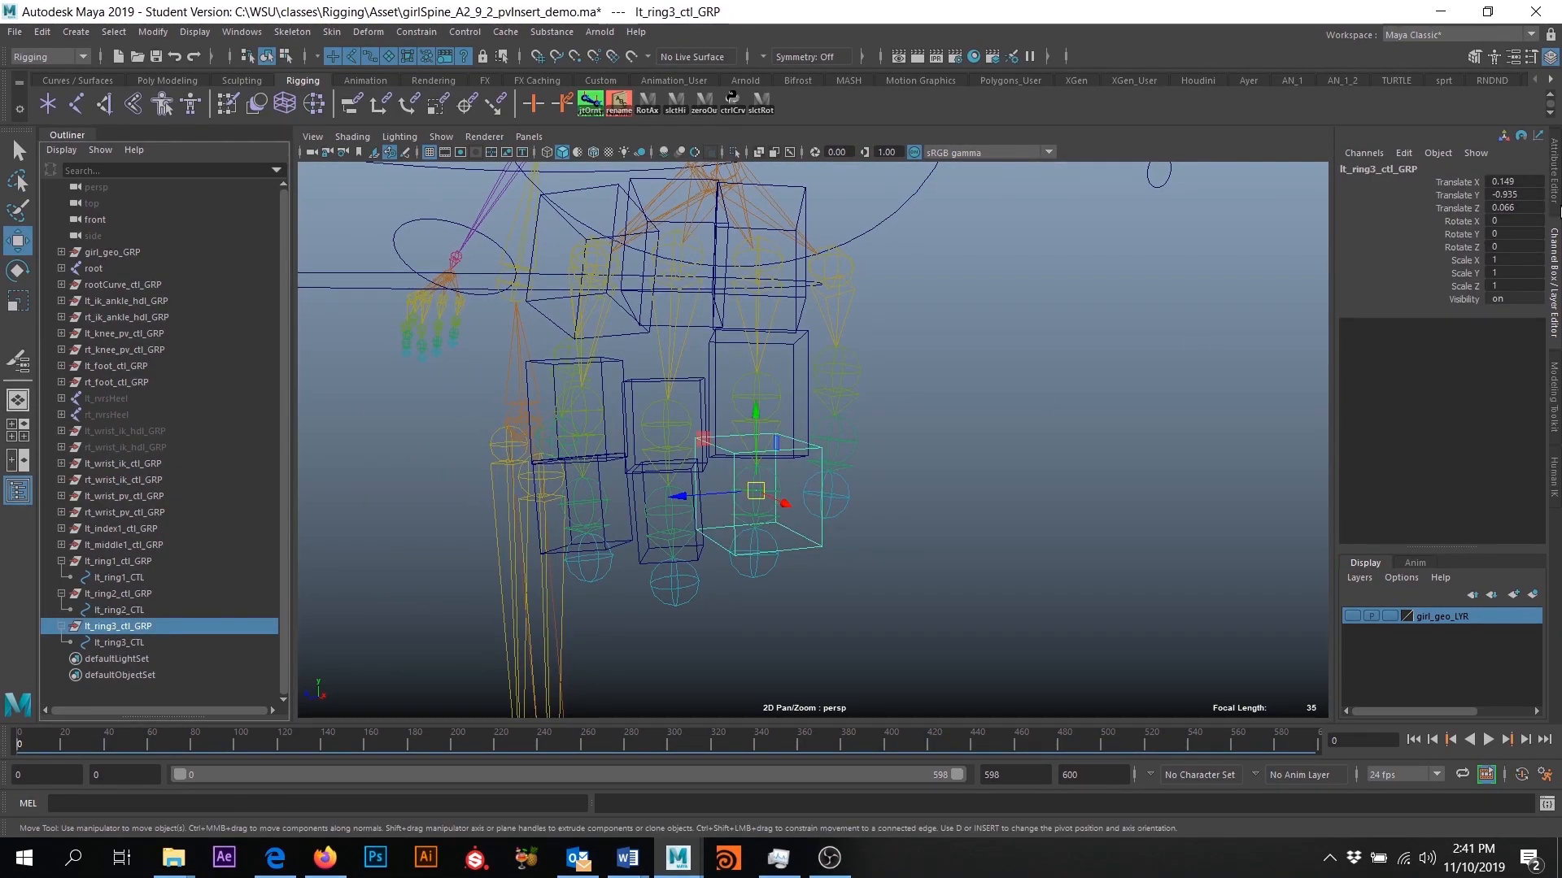
click(153, 32)
click(199, 106)
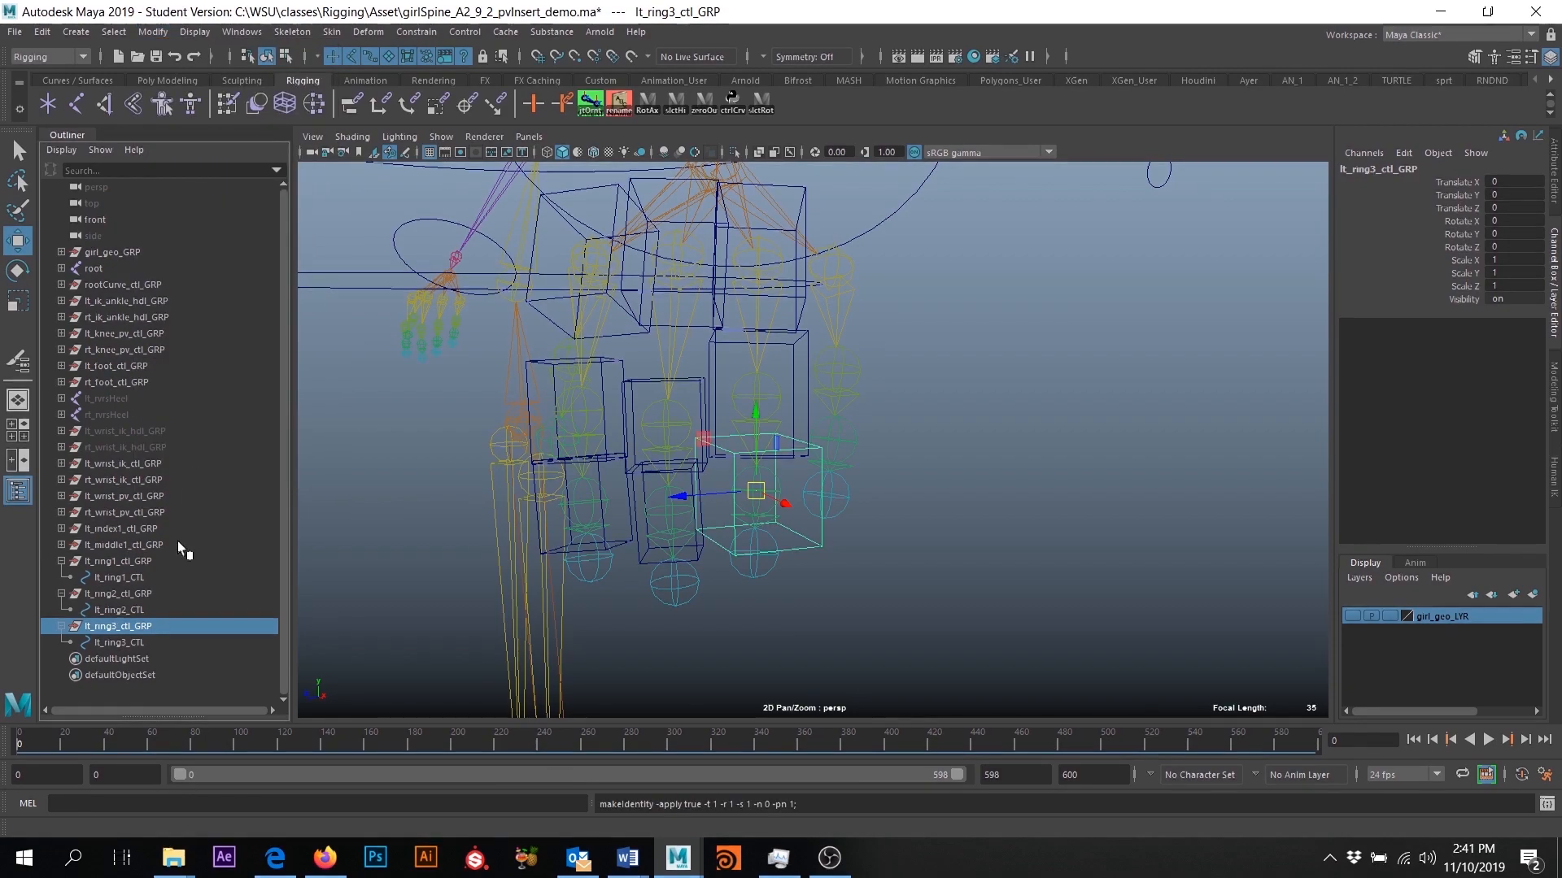
- Check the channel values of the ring finger control groups and their control curves
click(129, 594)
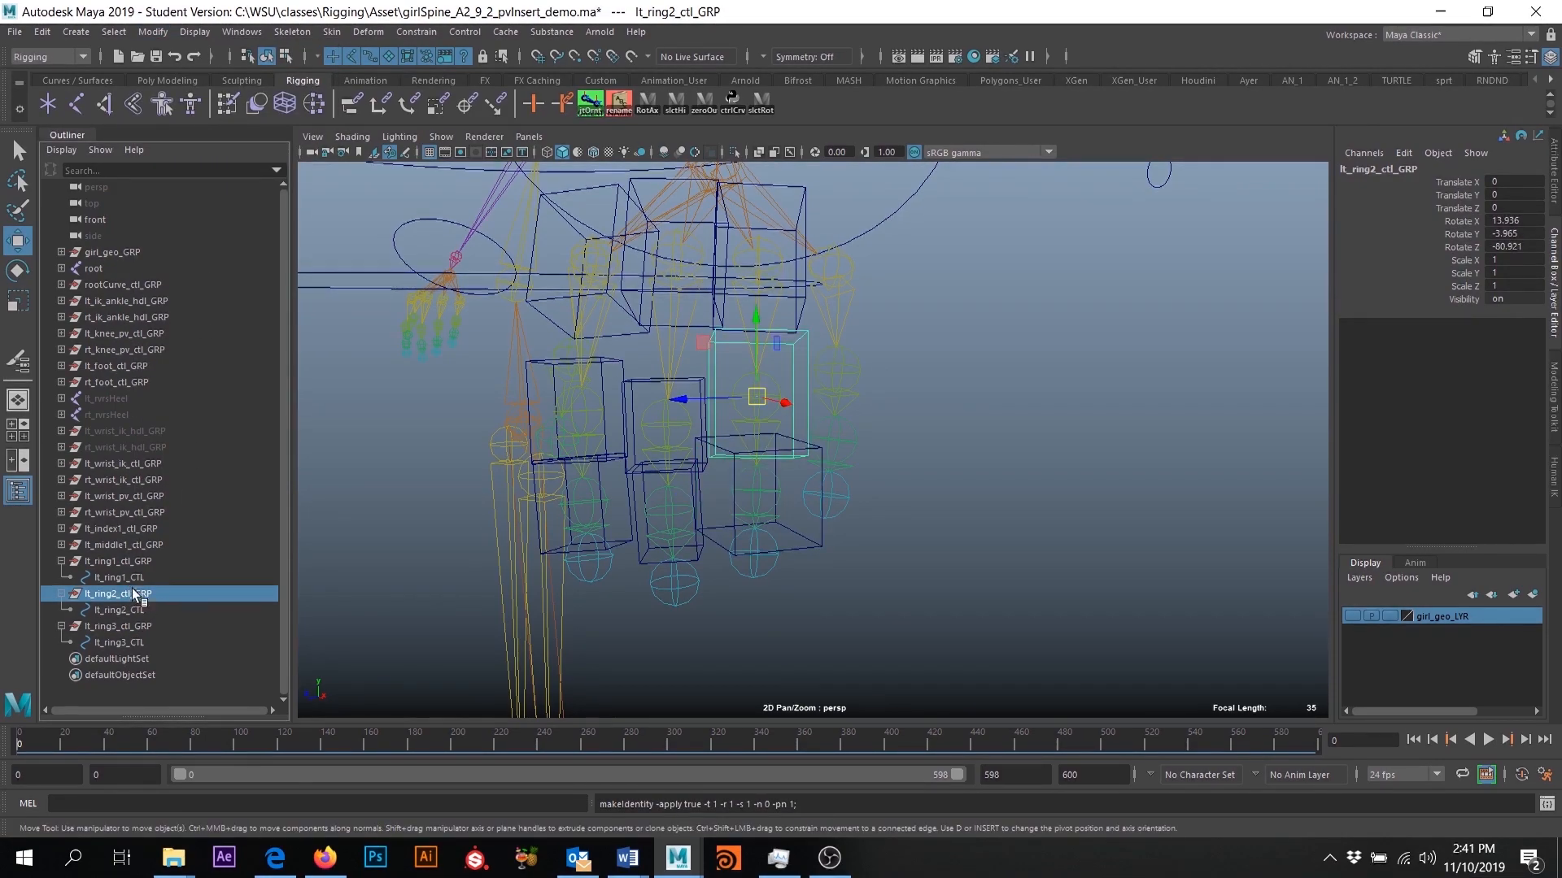
click(114, 561)
click(115, 578)
click(115, 593)
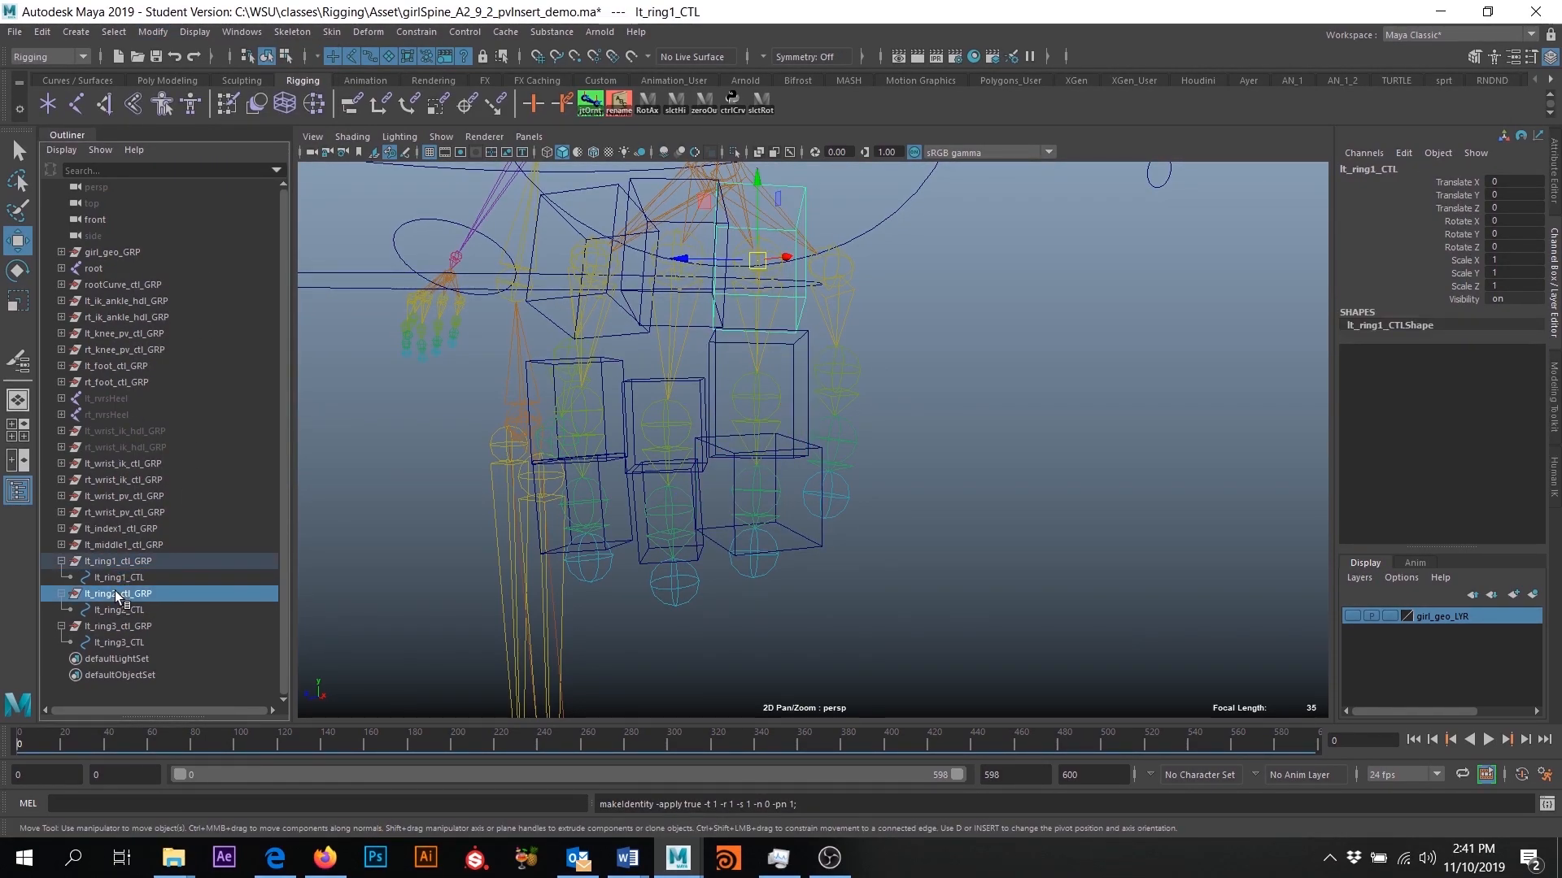
click(111, 609)
click(114, 626)
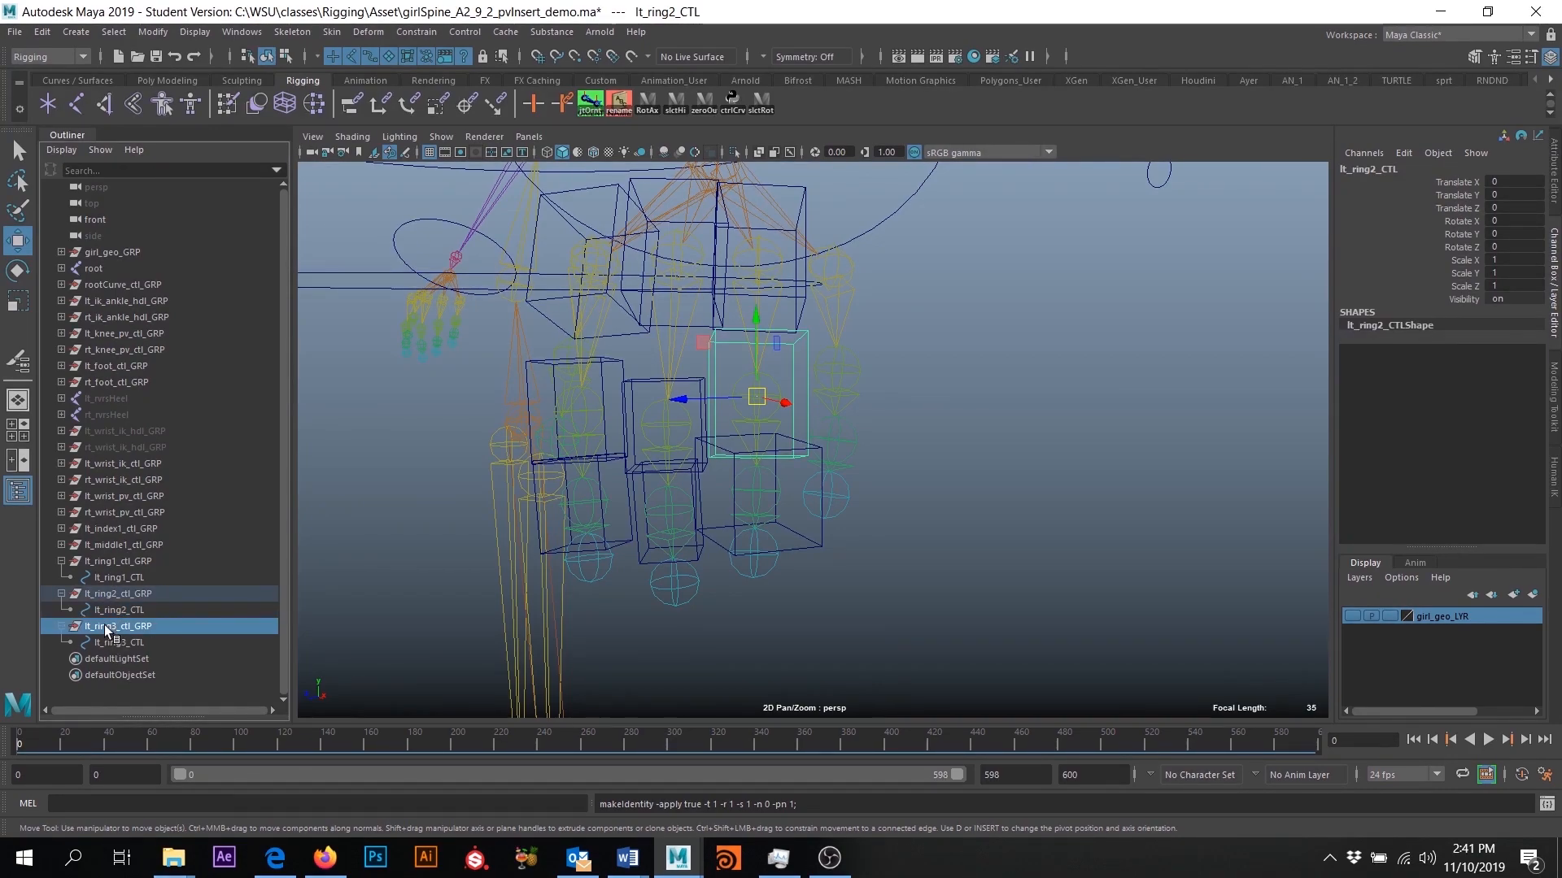
click(115, 643)
- Orient-constrain lt_ring3_ctl_GRP to the lt_ring3 joint without maintained offset, on all axes
alt+drag(732, 528, 891, 508)
click(914, 498)
alt+right_drag(890, 508, 898, 446)
click(899, 445)
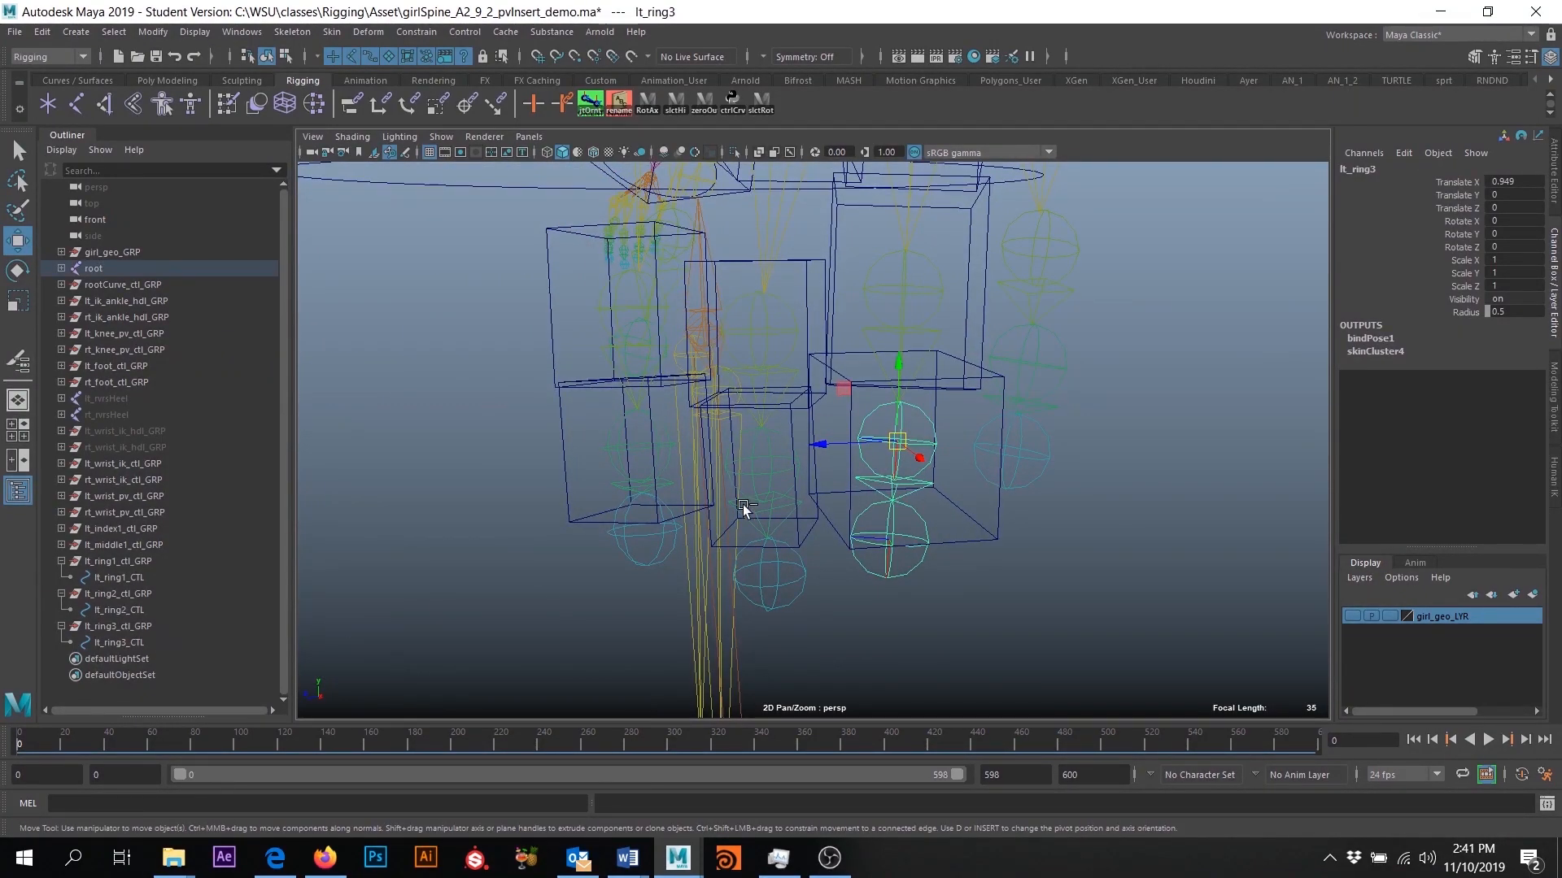
click(114, 626)
click(425, 34)
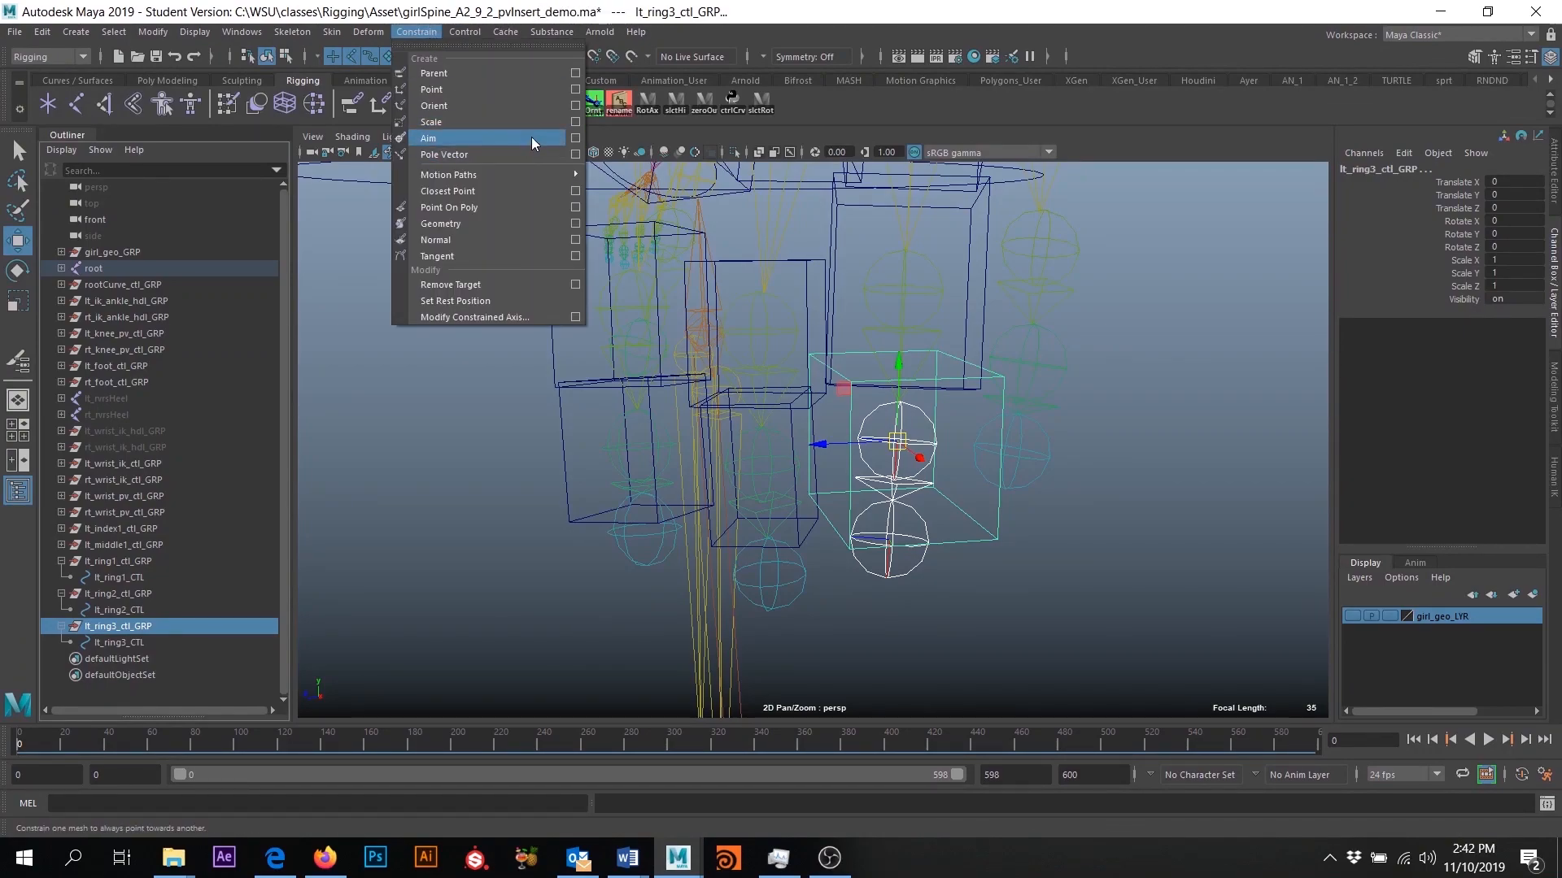
click(575, 106)
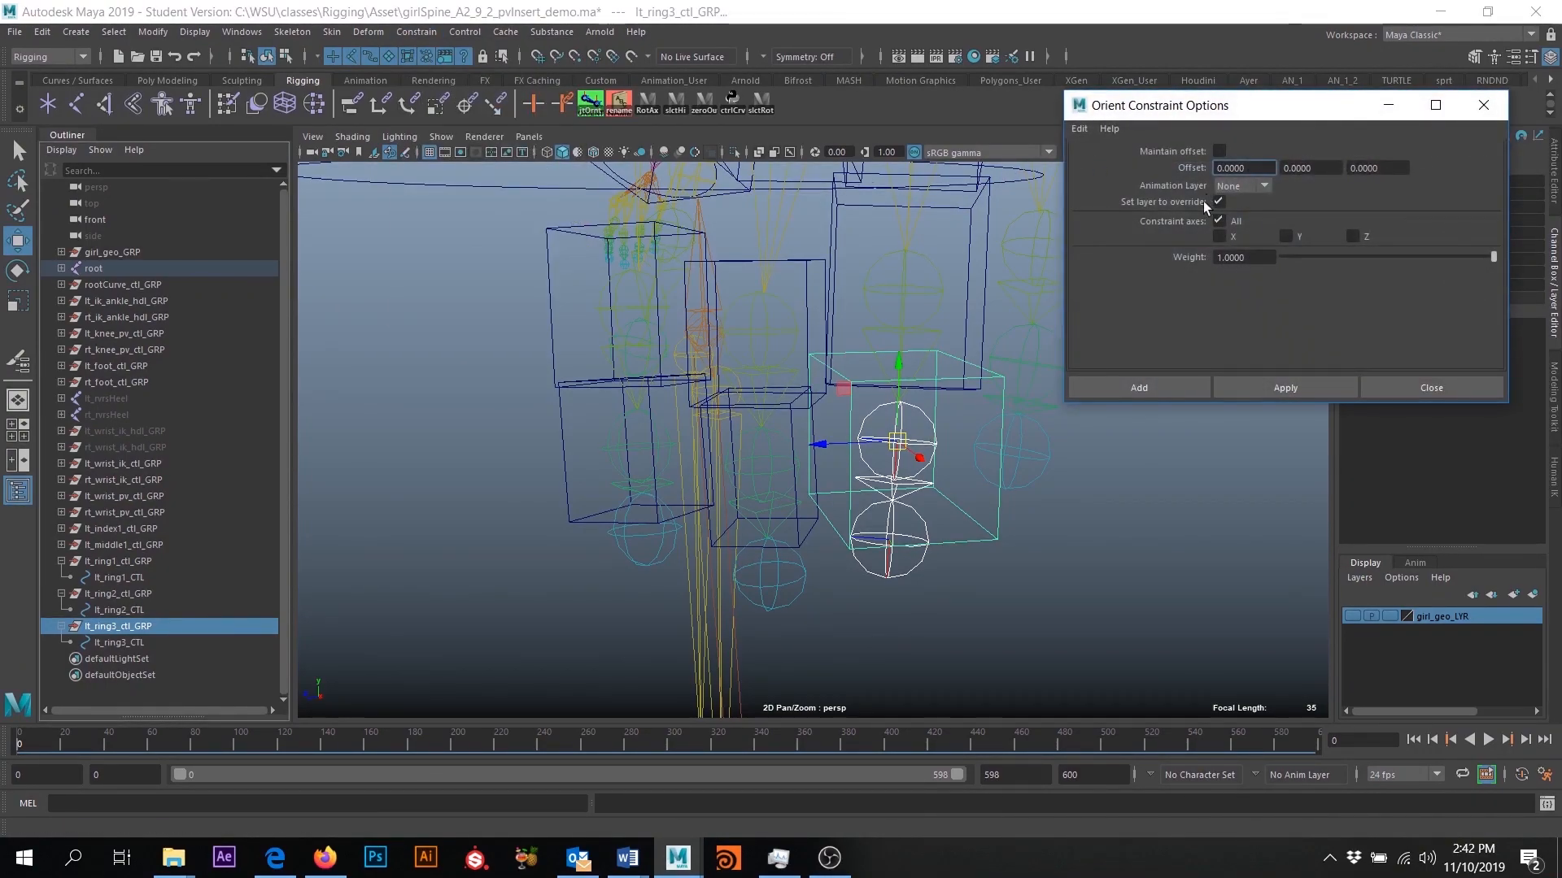
click(1139, 388)
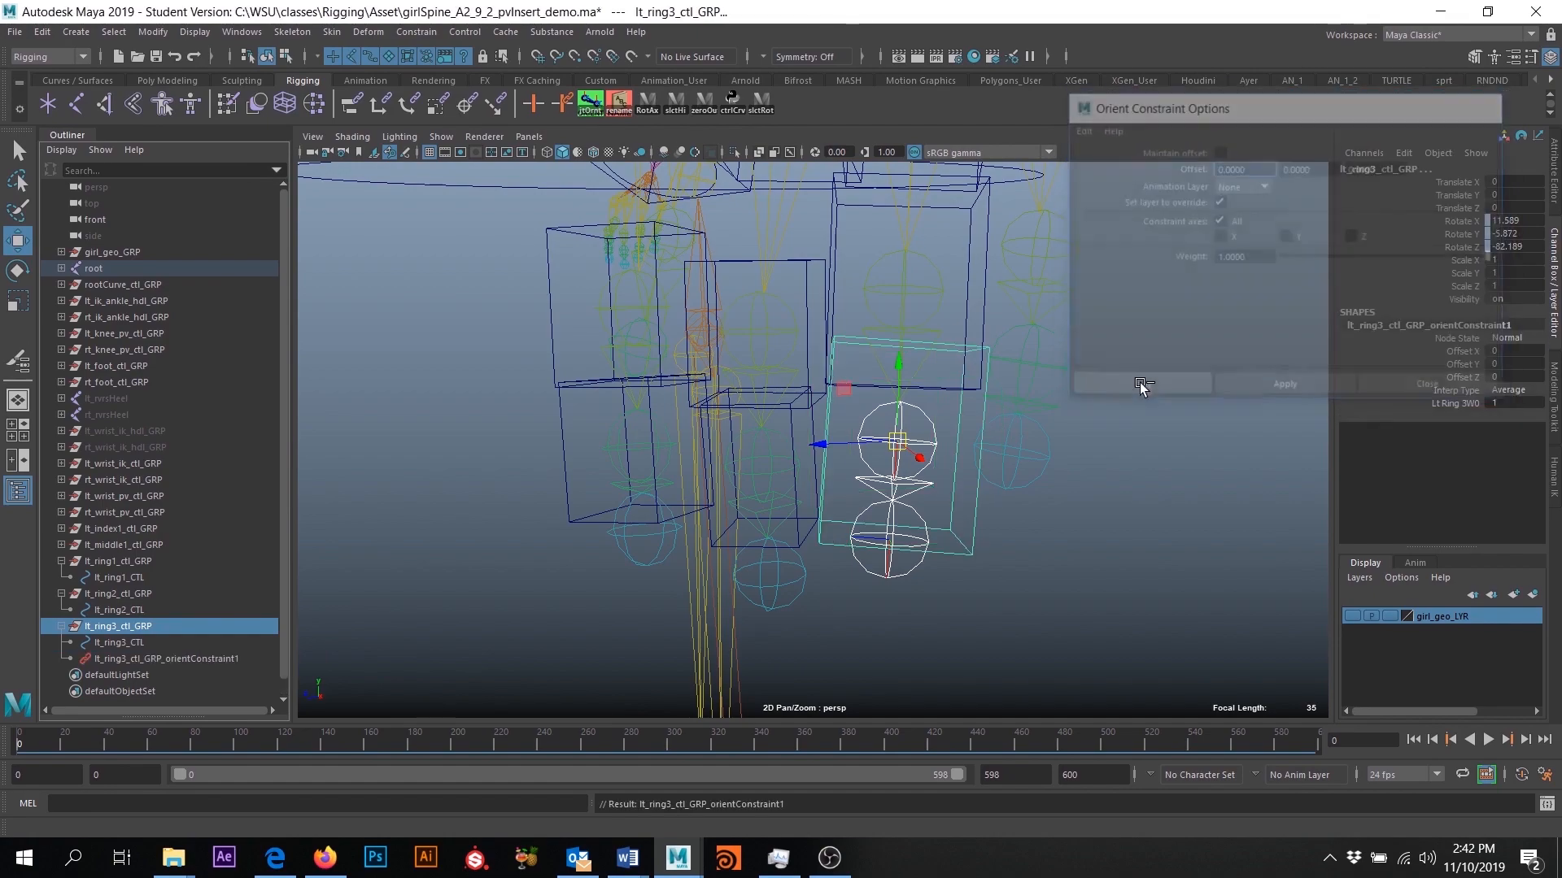
- Delete the orient constraint under lt_ring3_ctl_GRP
alt+drag(1131, 390, 829, 566)
click(154, 661)
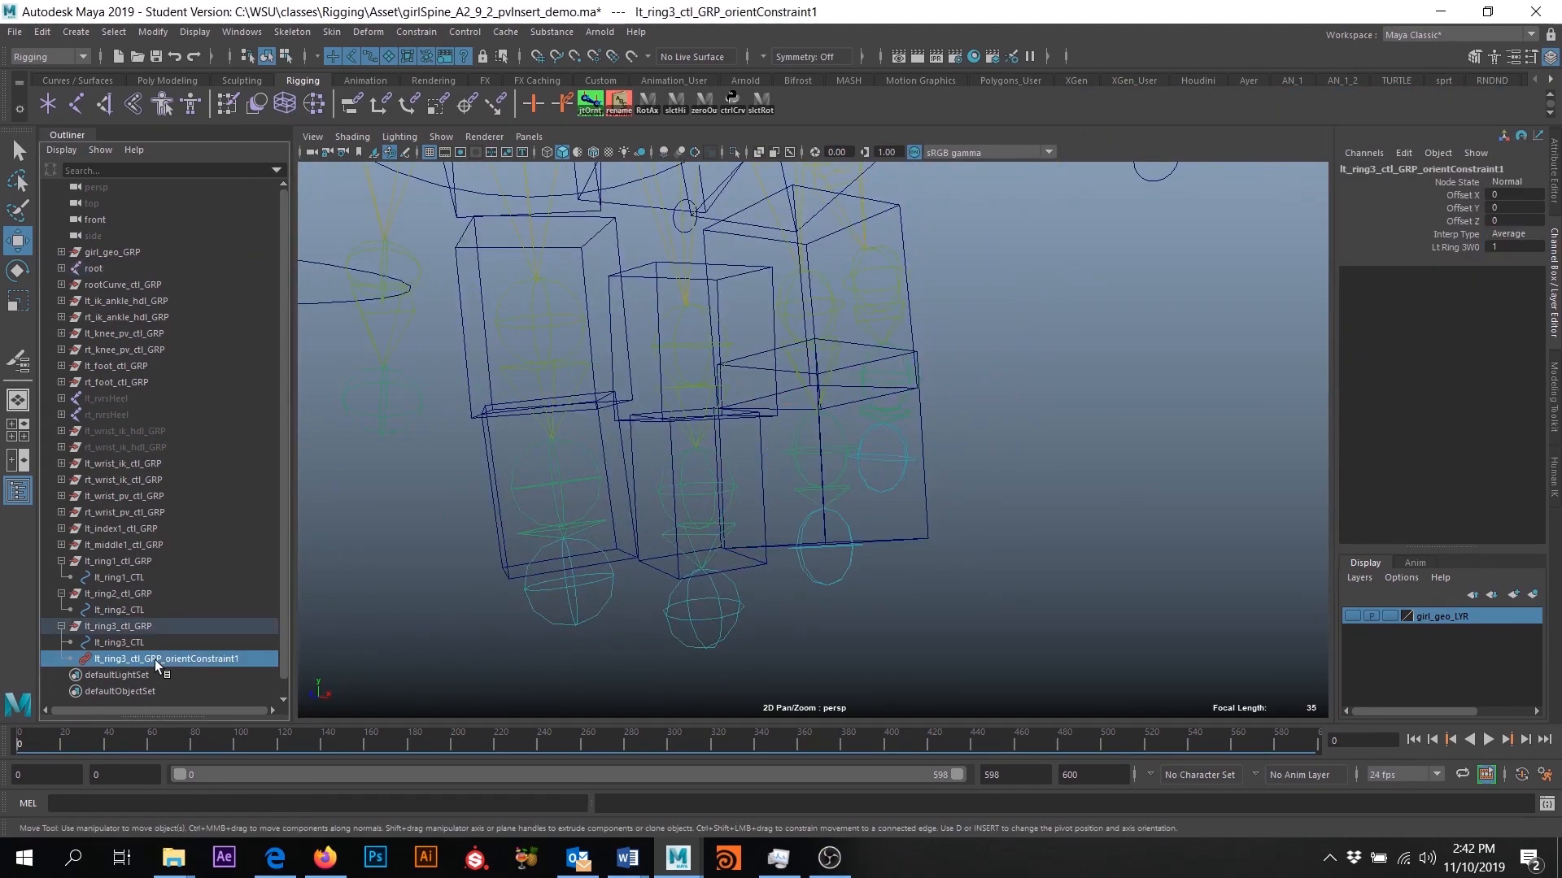
key(Delete)
- Inspect the three ring finger control boxes and review the transform channels of each group and curve
scroll(882, 574, down, 3)
alt+drag(882, 573, 763, 591)
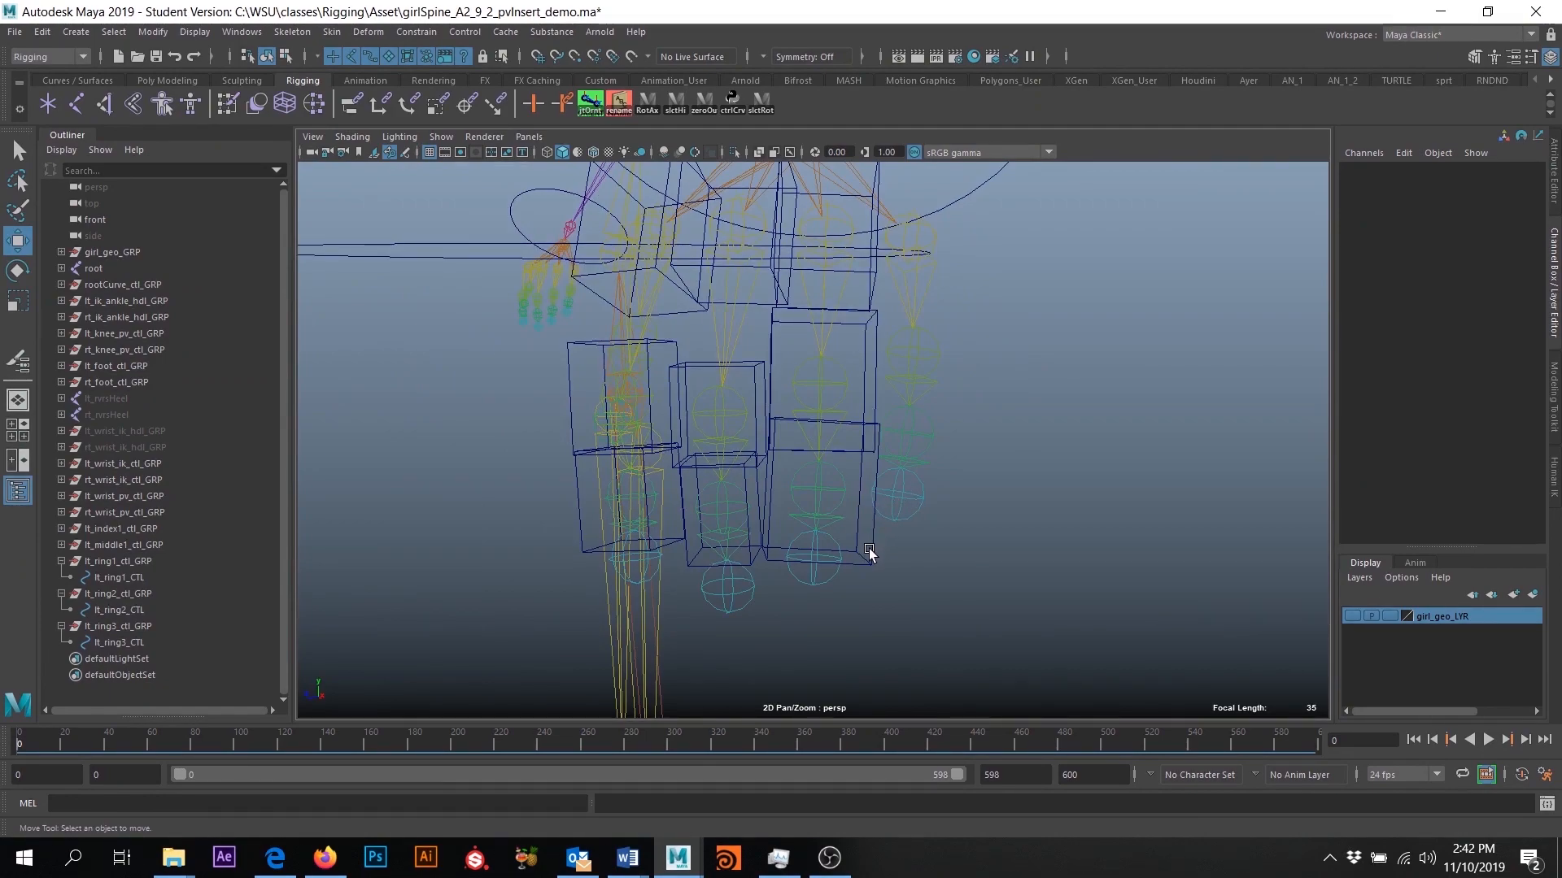
click(111, 561)
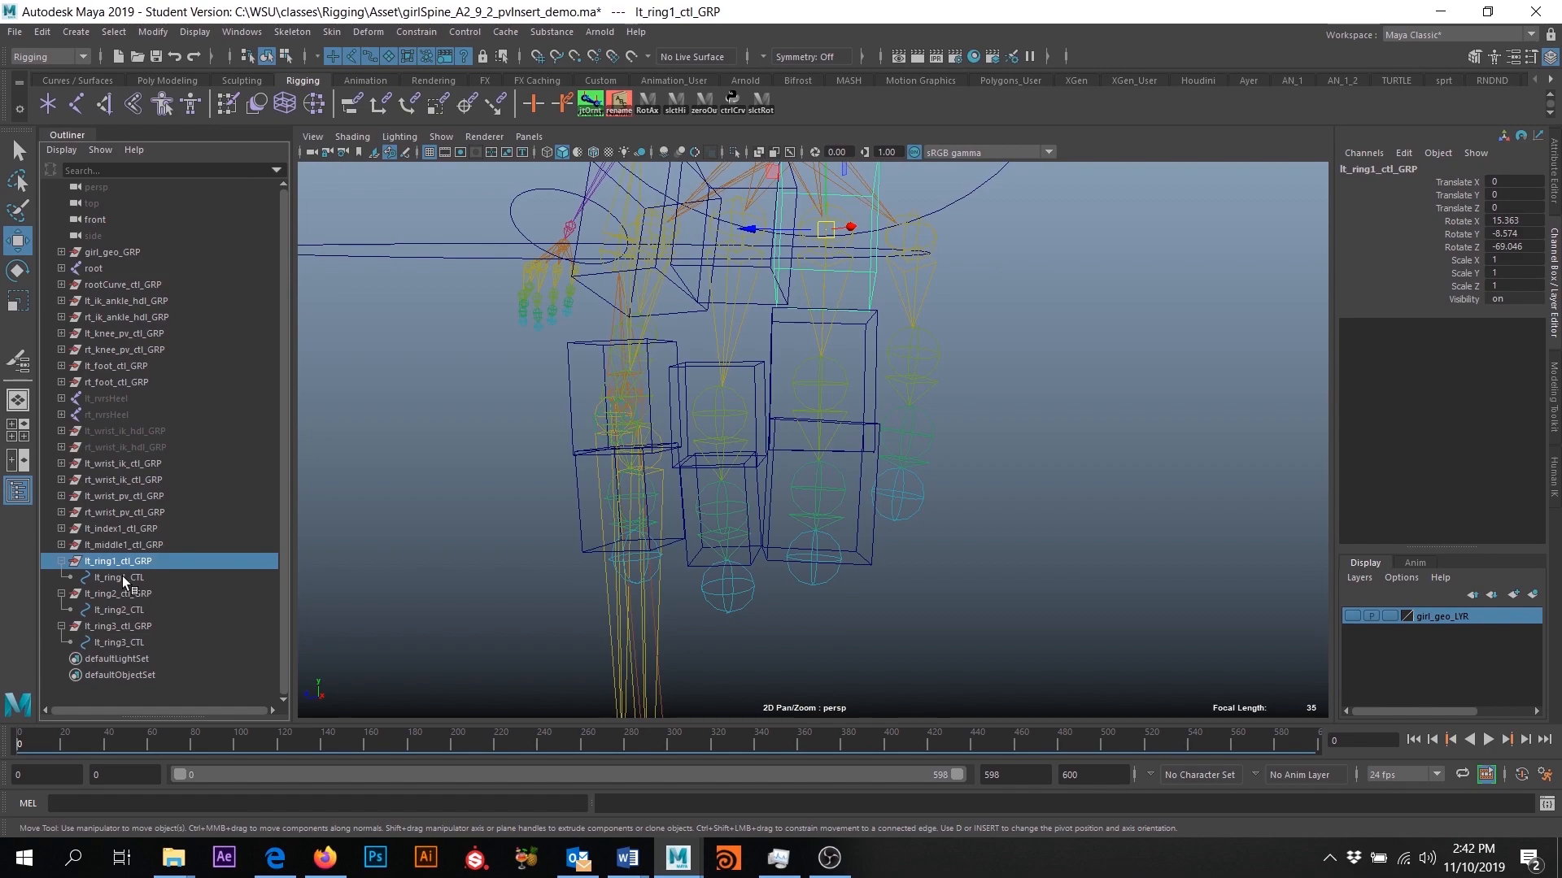
click(122, 576)
click(124, 593)
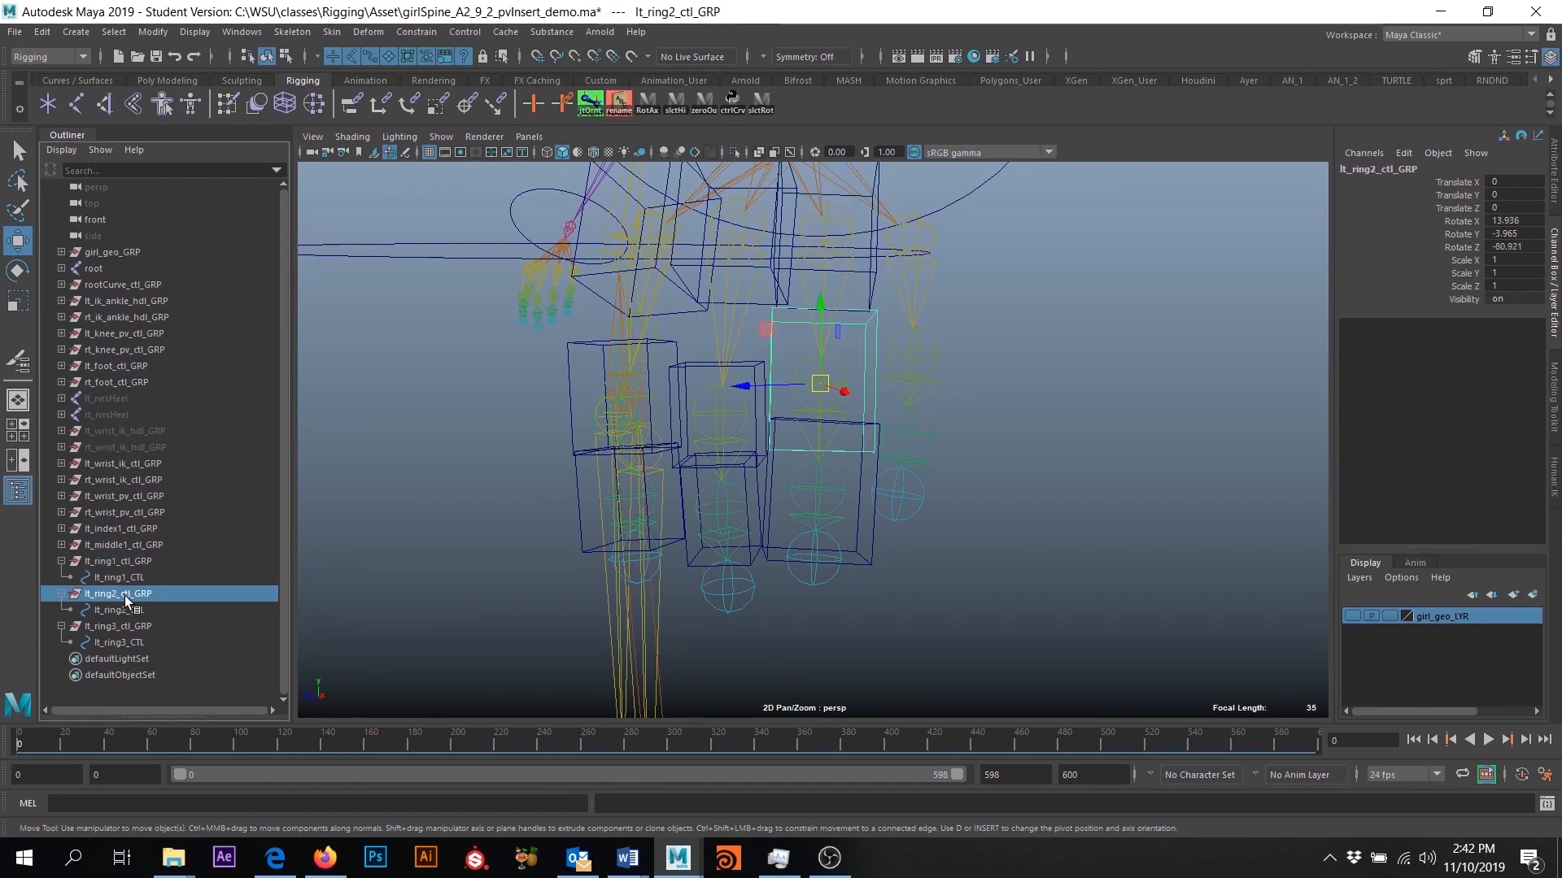
click(120, 608)
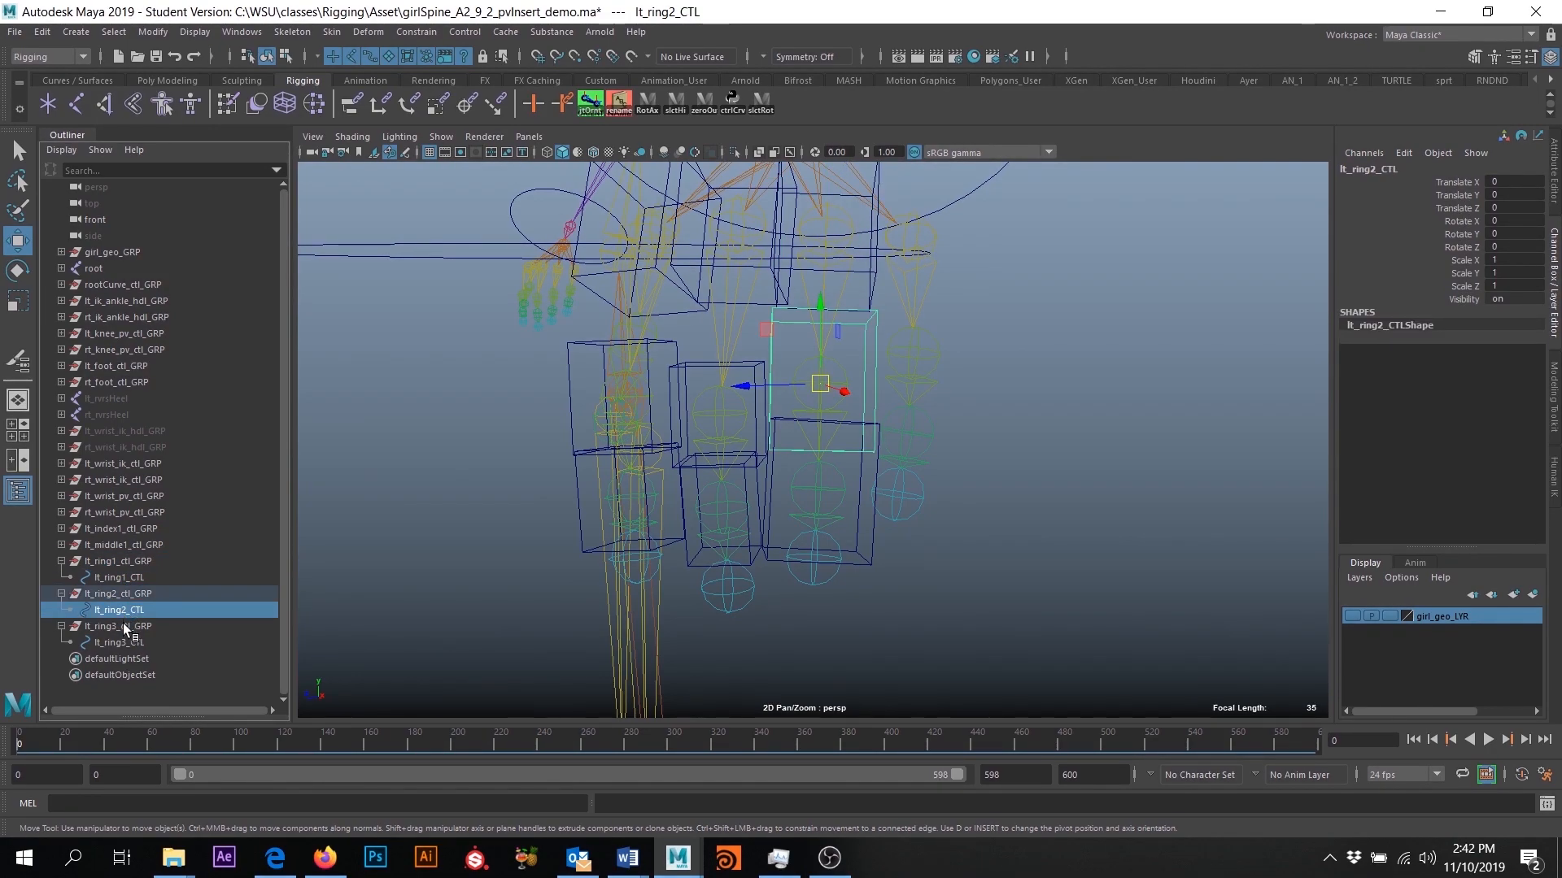
click(124, 627)
click(124, 643)
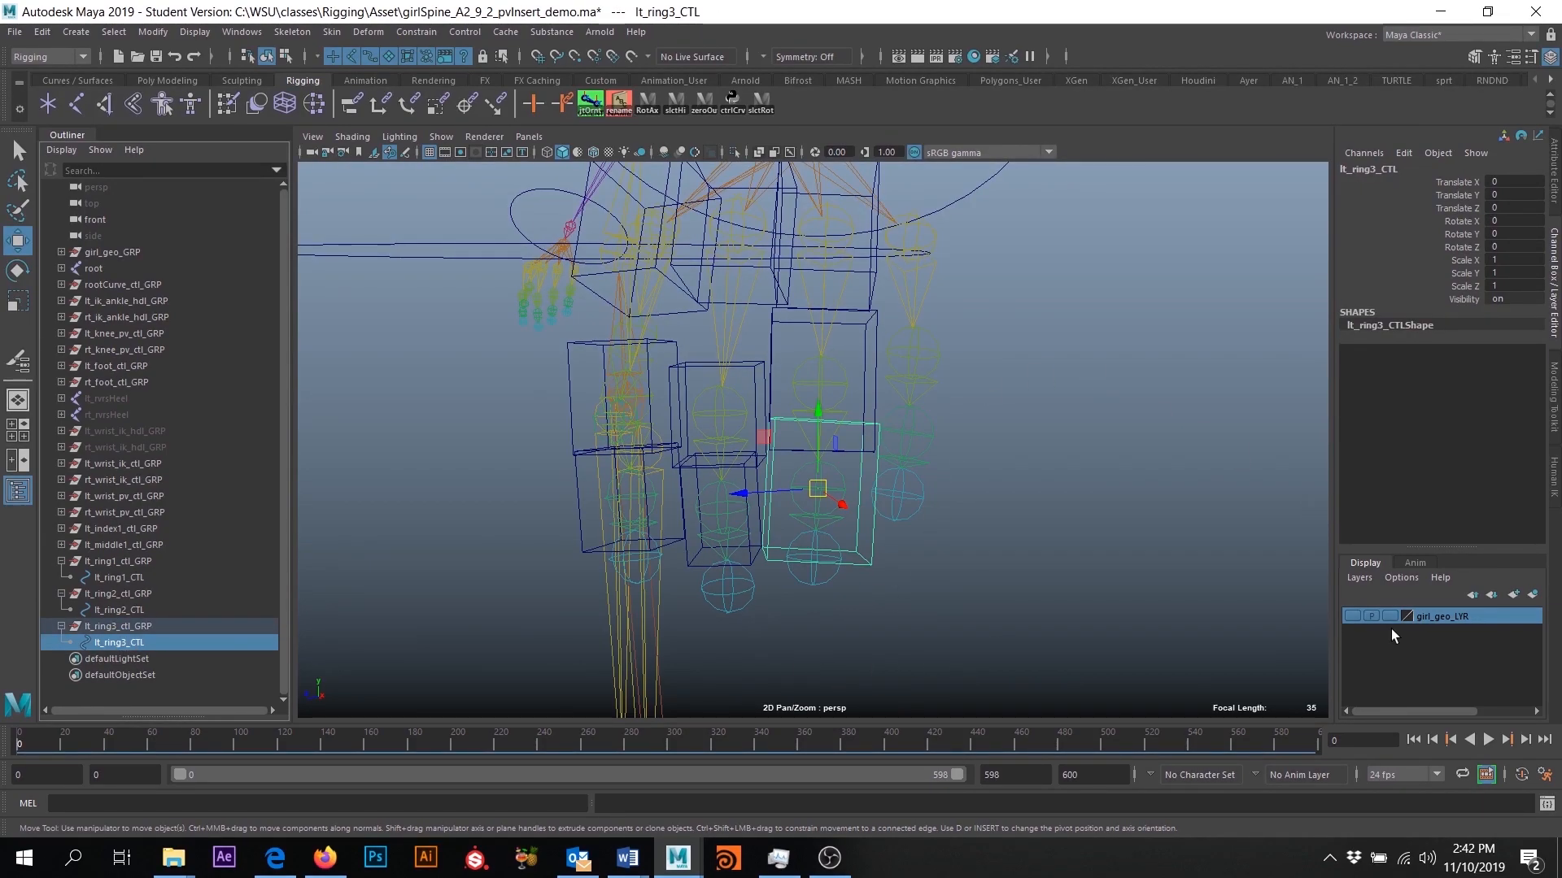
- Show the girl_geo_LYR layer and scale lt_ring2_CTL uniformly to about 0.676 around the ring finger
click(1352, 616)
alt+right_drag(963, 387, 976, 533)
alt+drag(976, 534, 941, 410)
click(921, 239)
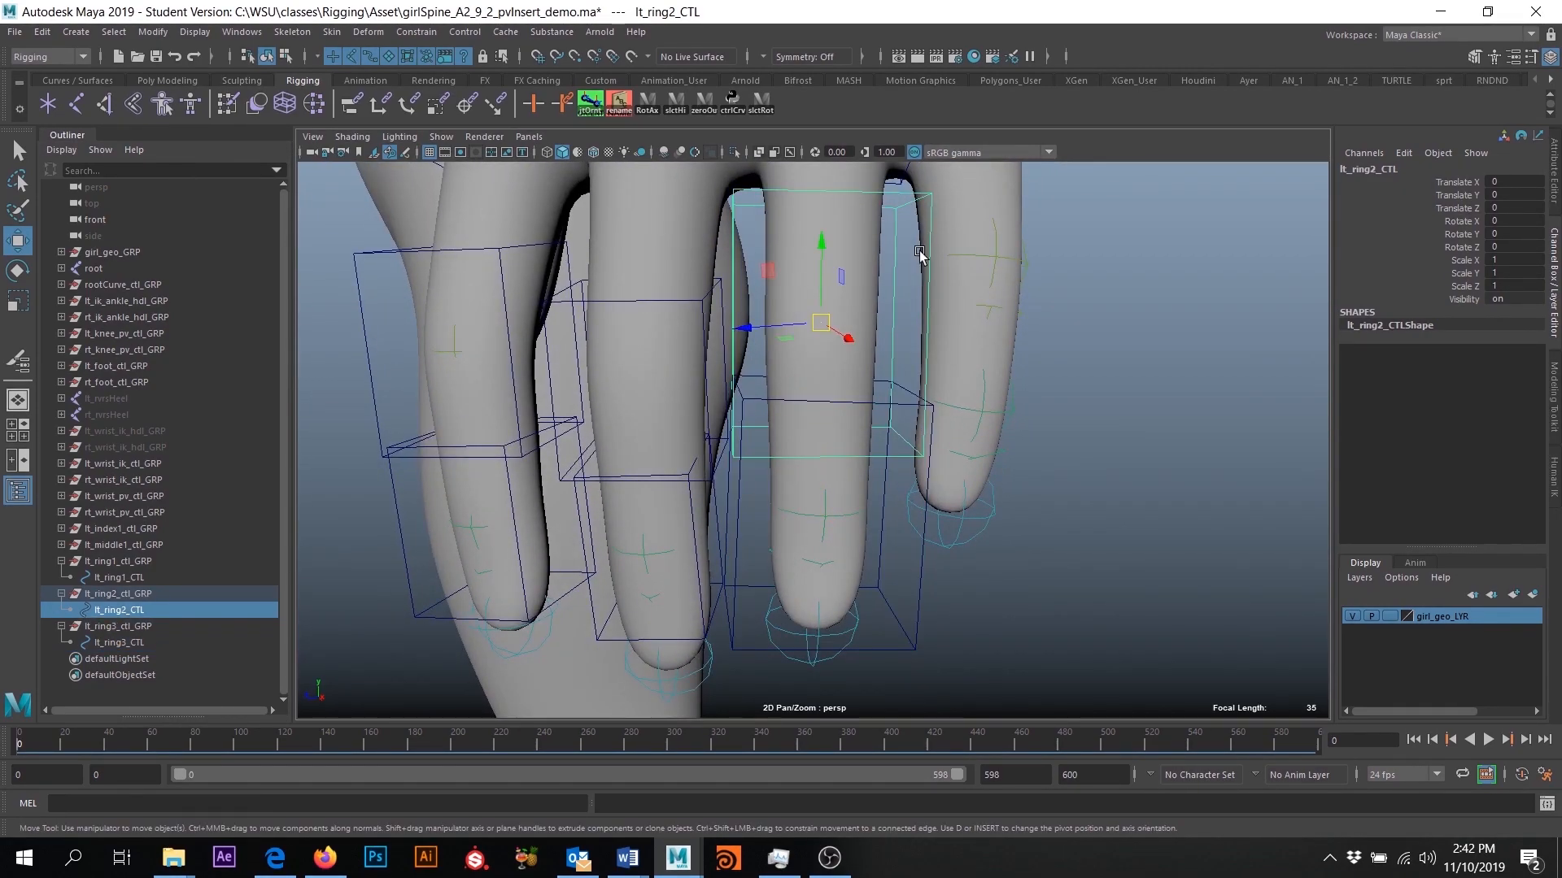
key(r)
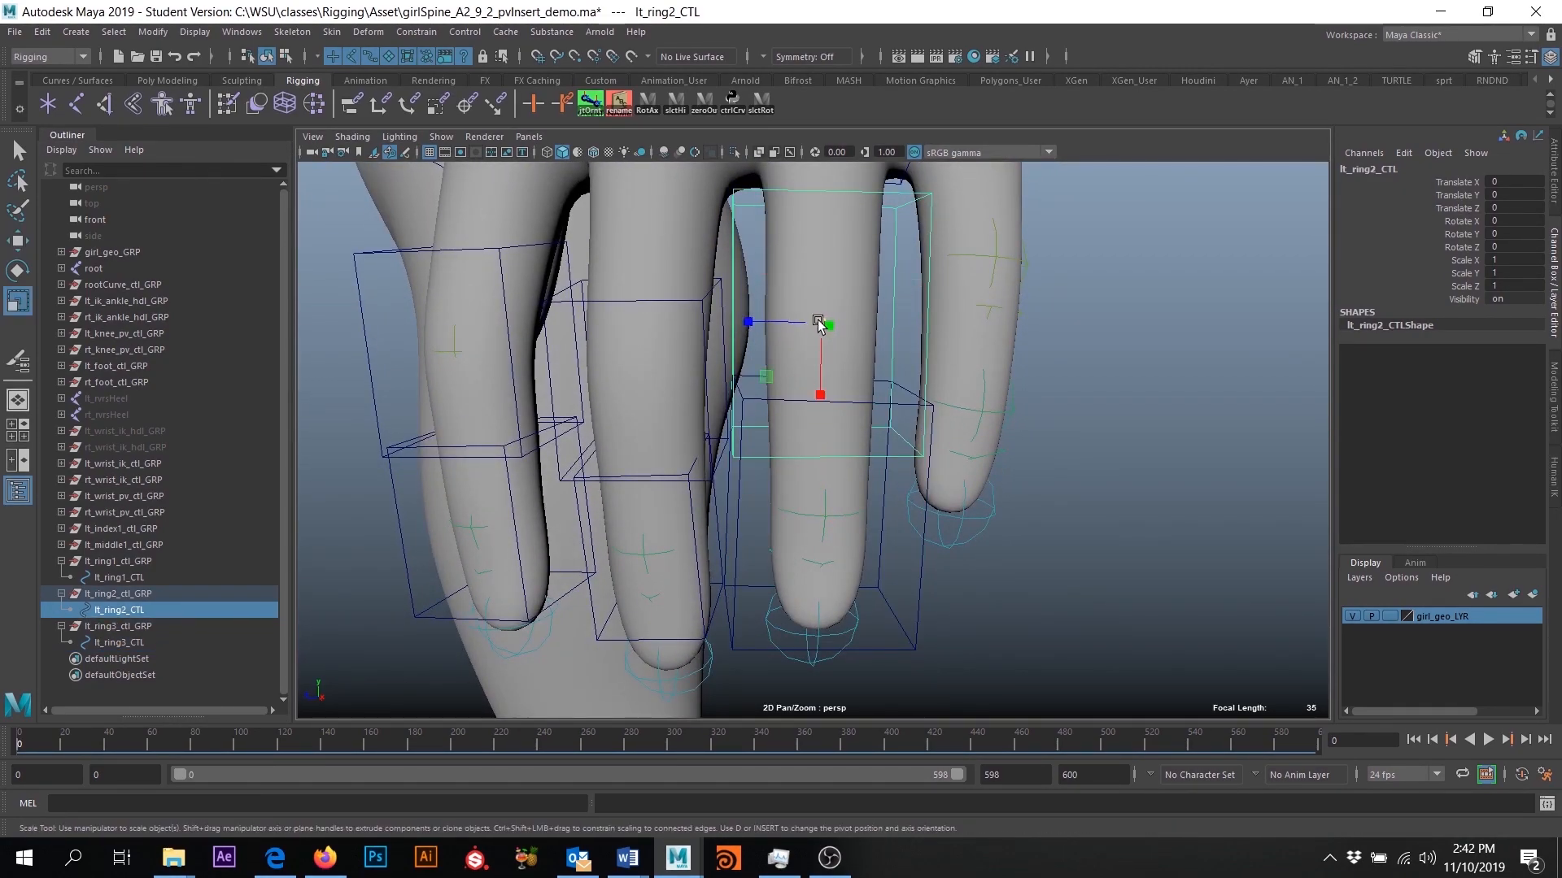
drag(820, 325, 936, 346)
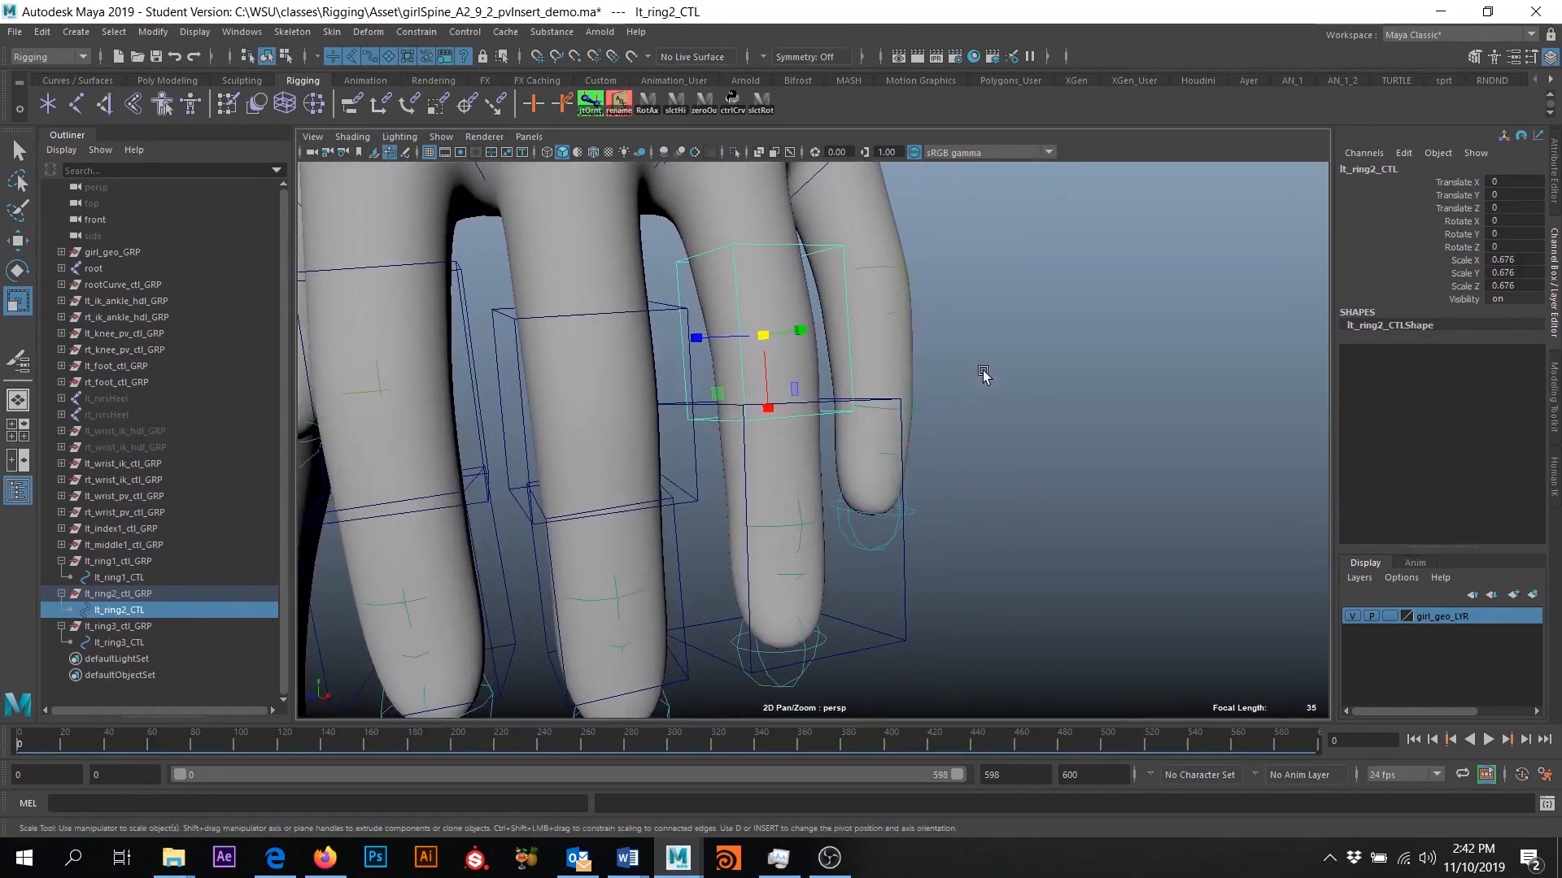
- Freeze the transformations of lt_ring2_CTL, and scale lt_ring3_CTL down uniformly to fit the ring fingertip with its transformations frozen
click(153, 31)
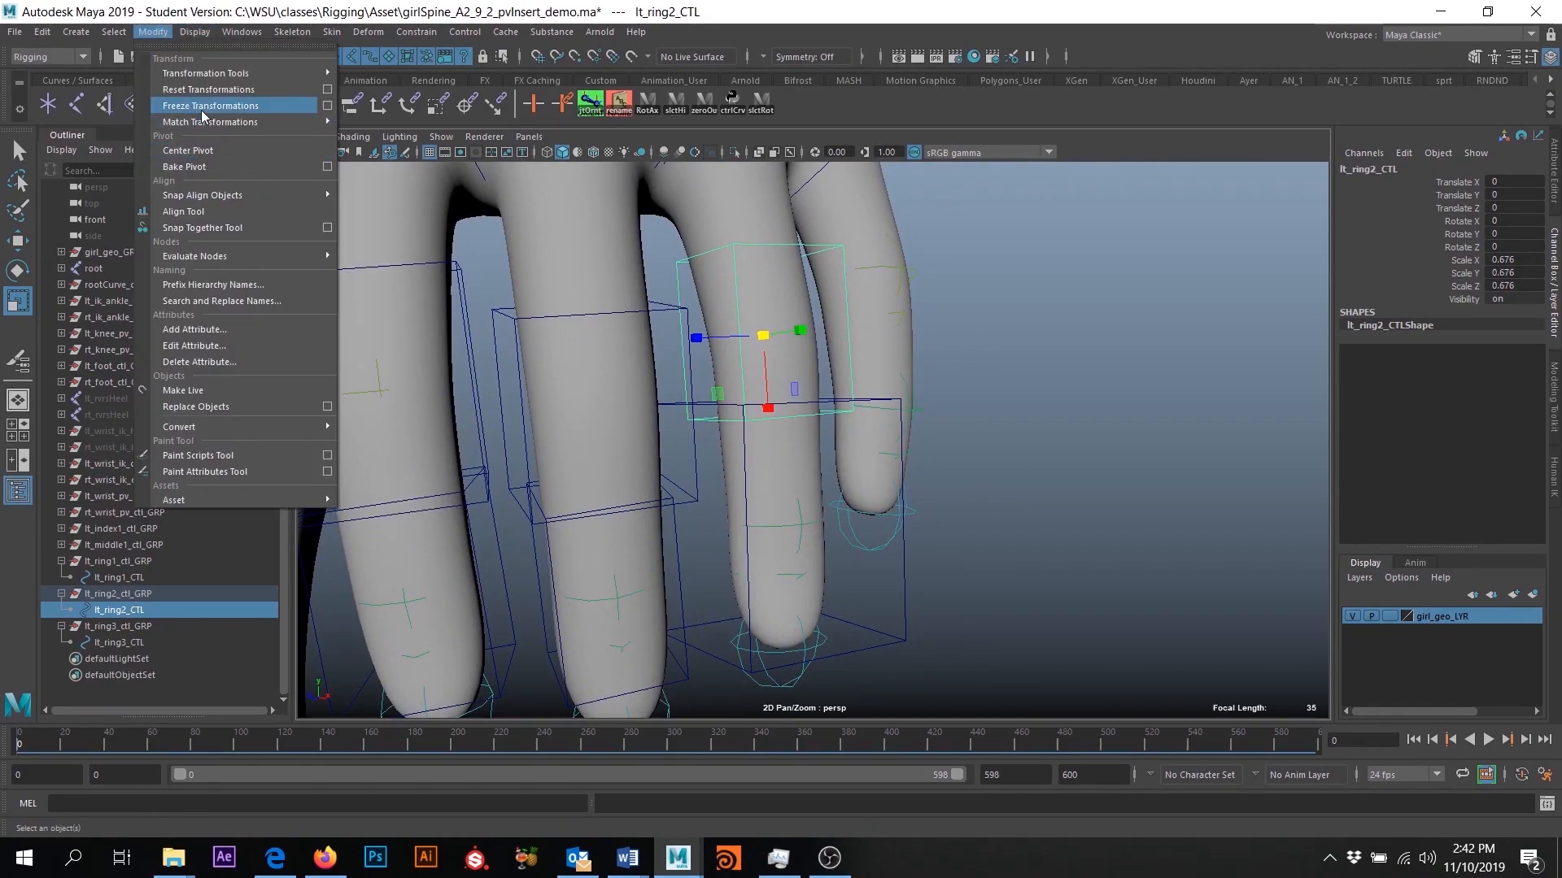
click(202, 109)
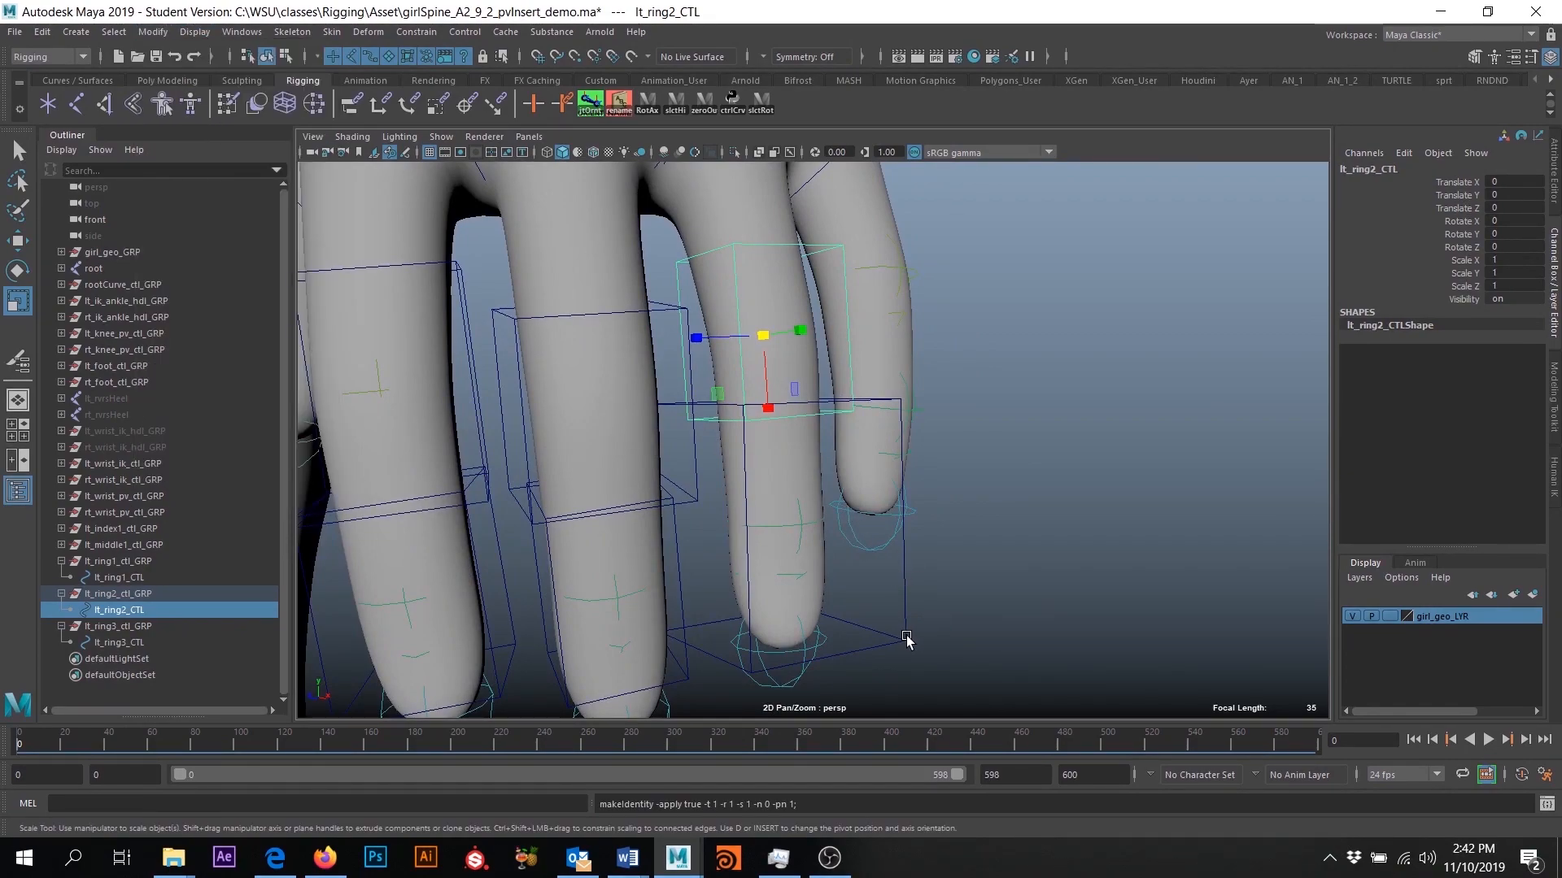
click(908, 639)
drag(779, 523, 732, 527)
alt+drag(1071, 600, 1133, 469)
click(153, 32)
click(187, 105)
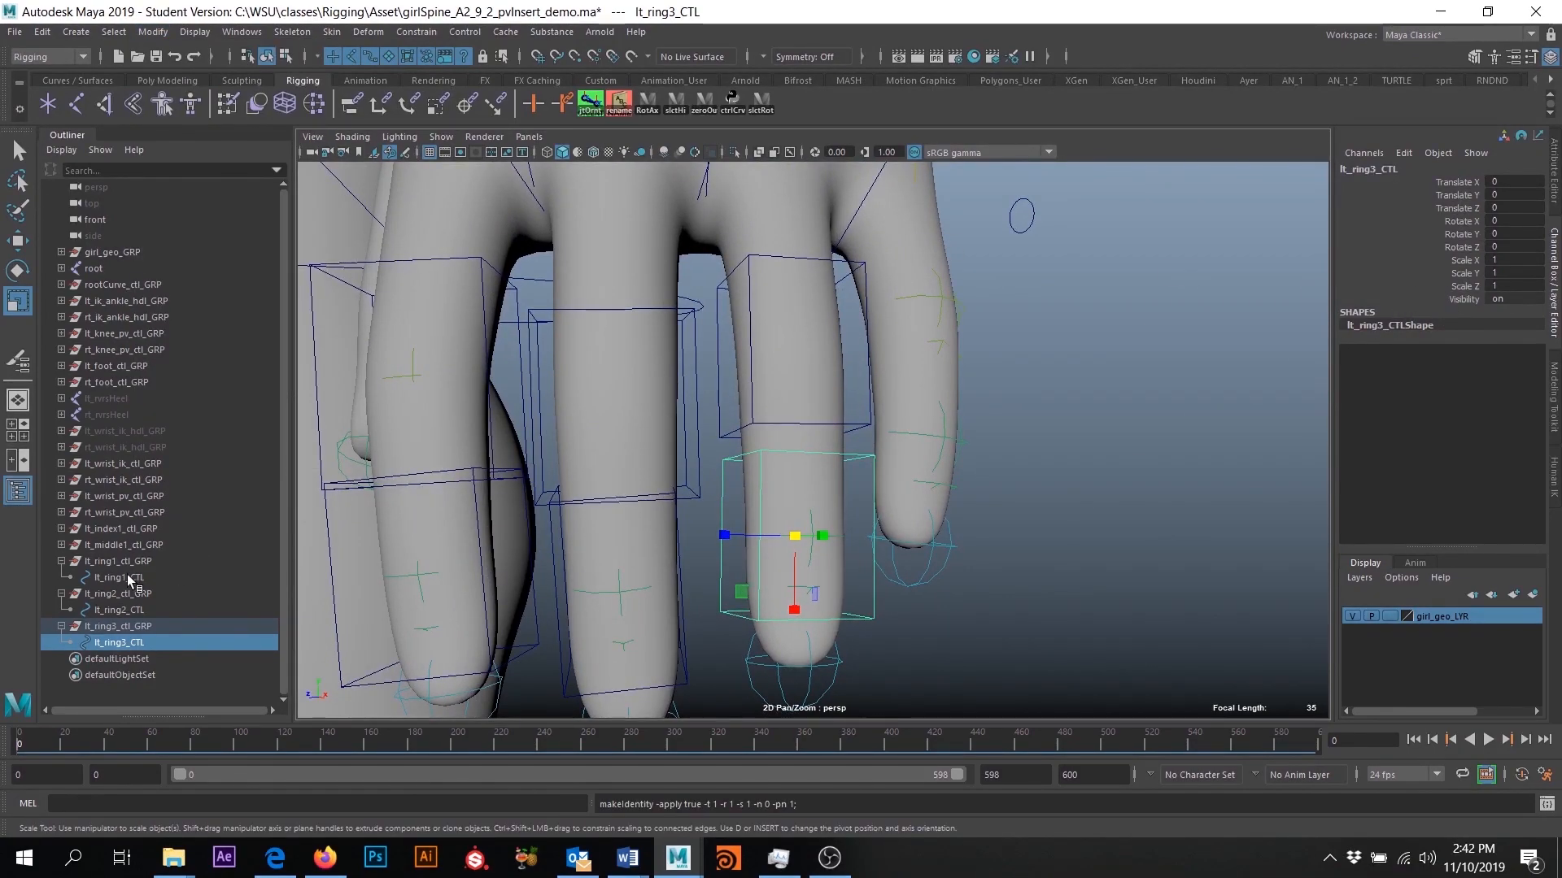
- Hide the girl_geo_LYR layer to expose the left hand's joints and finger controls
scroll(903, 547, down, 5)
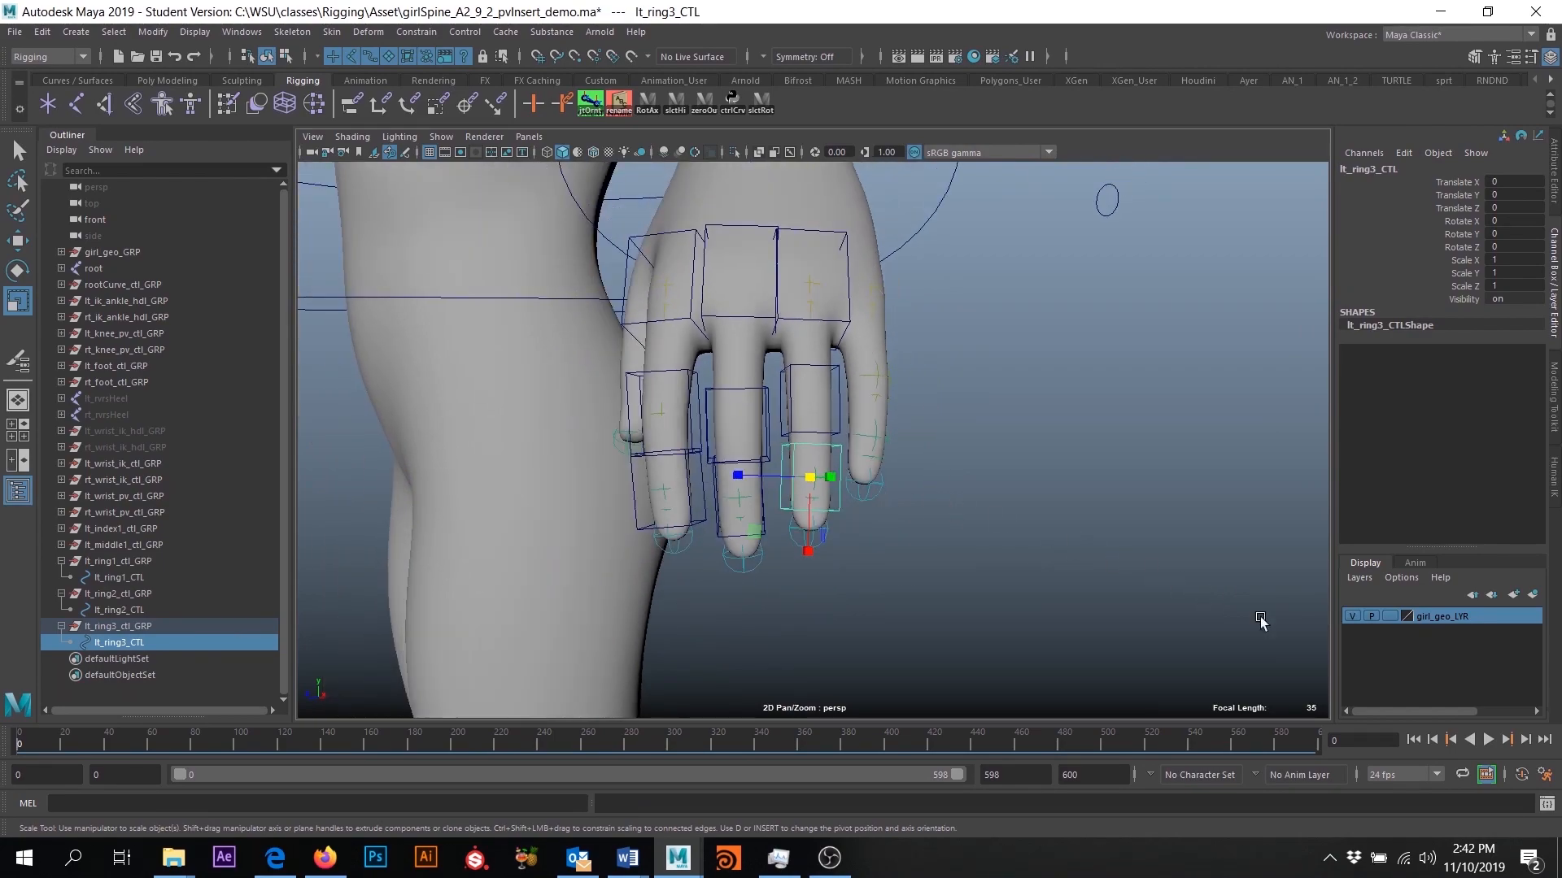
click(1352, 616)
alt+drag(1047, 501, 1008, 539)
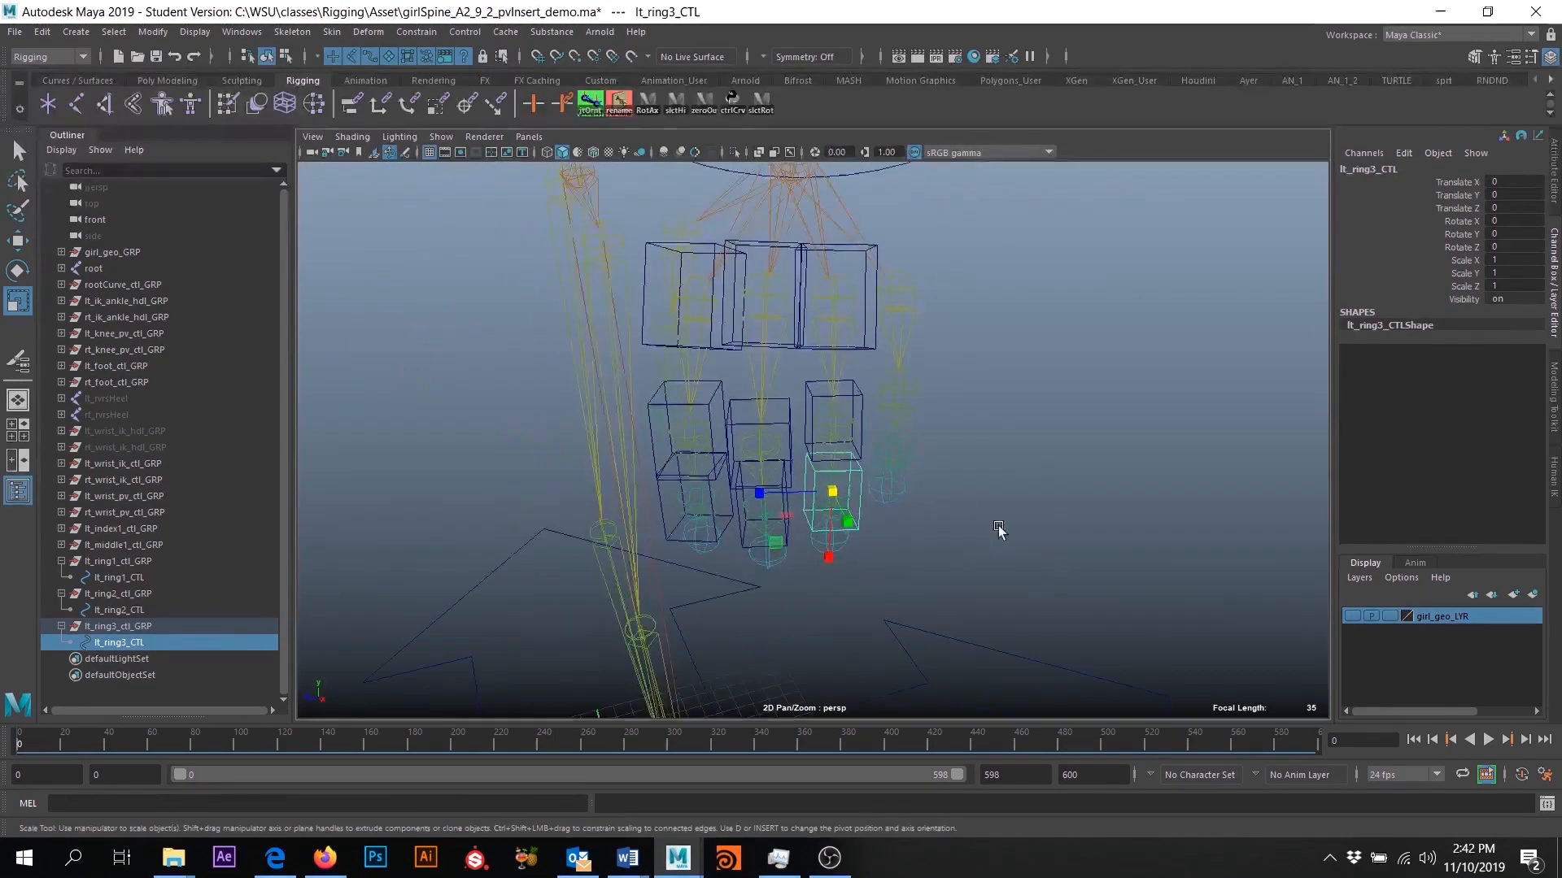
- Try rotating lt_ring1_CTL about its Z axis and undo the rotation
click(871, 350)
key(e)
drag(843, 314, 829, 364)
key(ctrl+z)
key(ctrl+z)
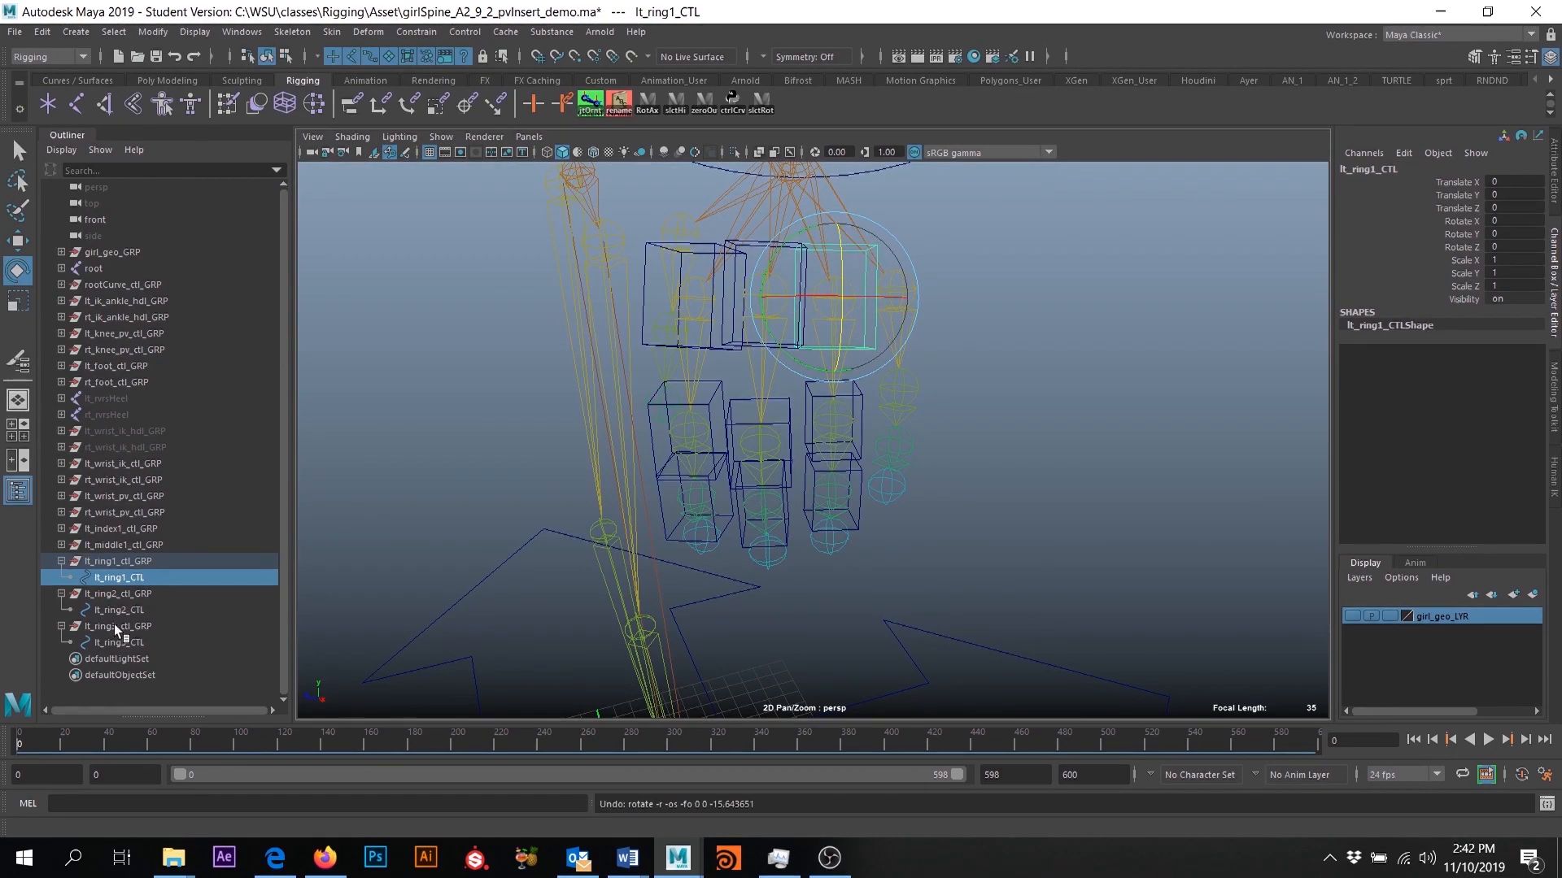
- Parent lt_ring2_ctl_GRP under lt_ring1_CTL, and lt_ring3_ctl_GRP under lt_ring2_CTL
click(96, 597)
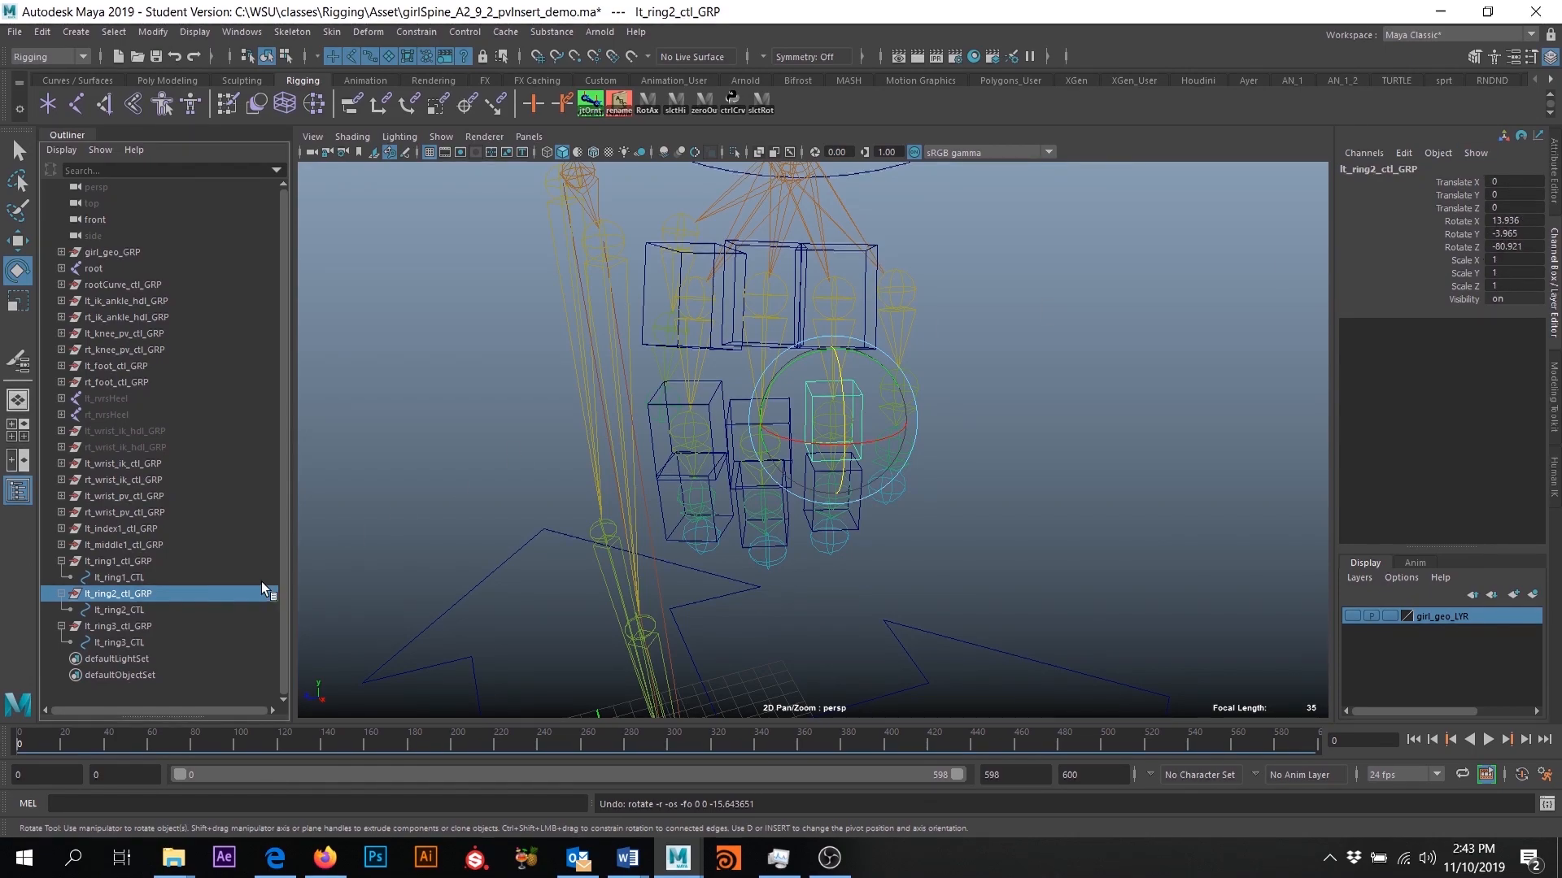
ctrl+click(118, 578)
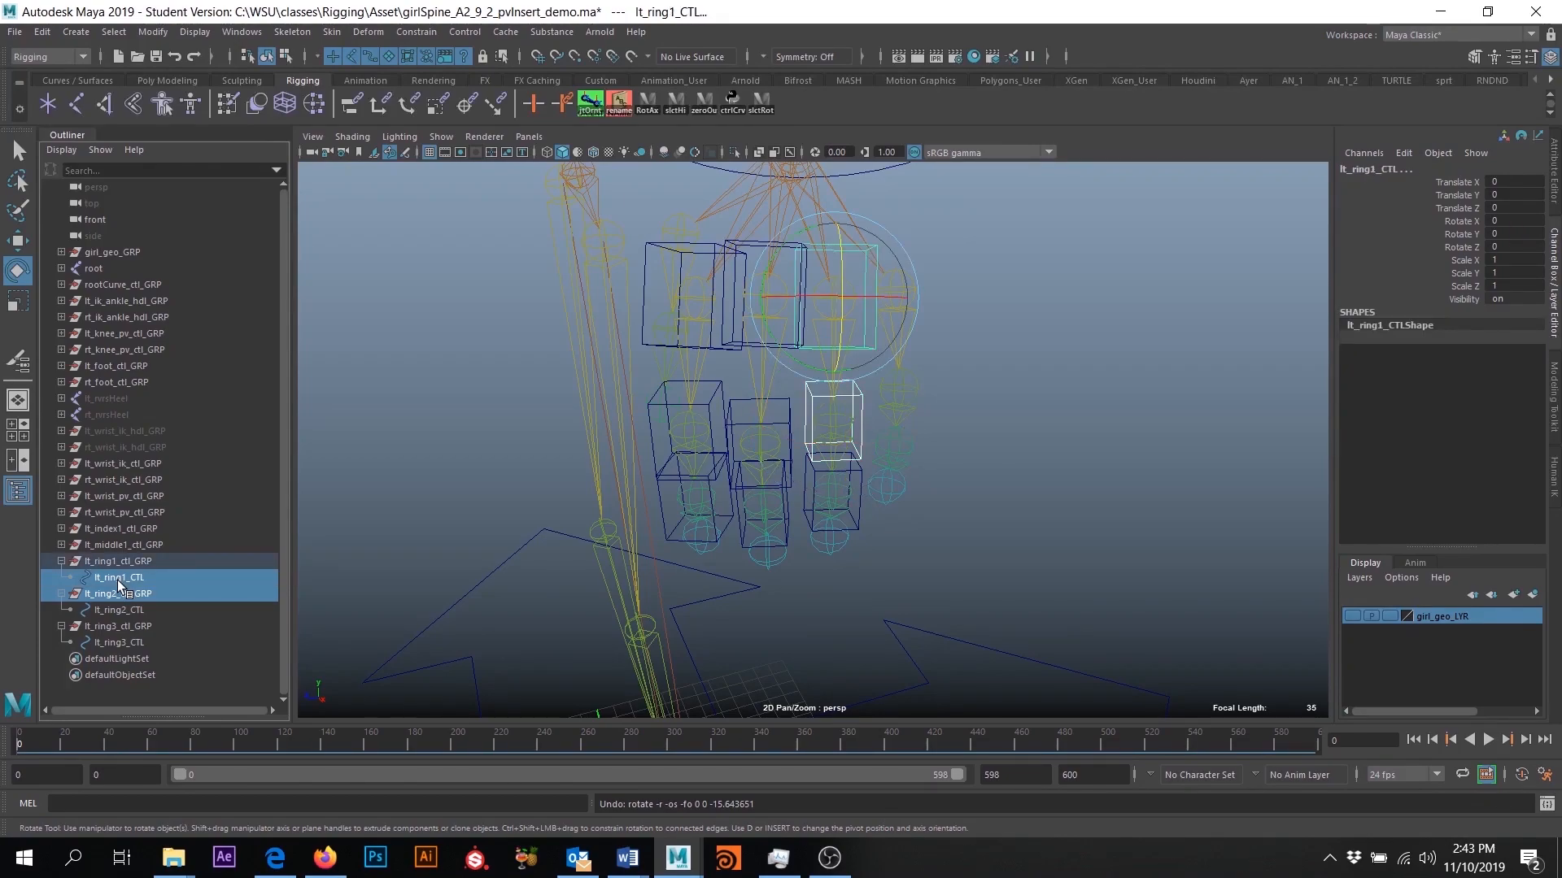
key(p)
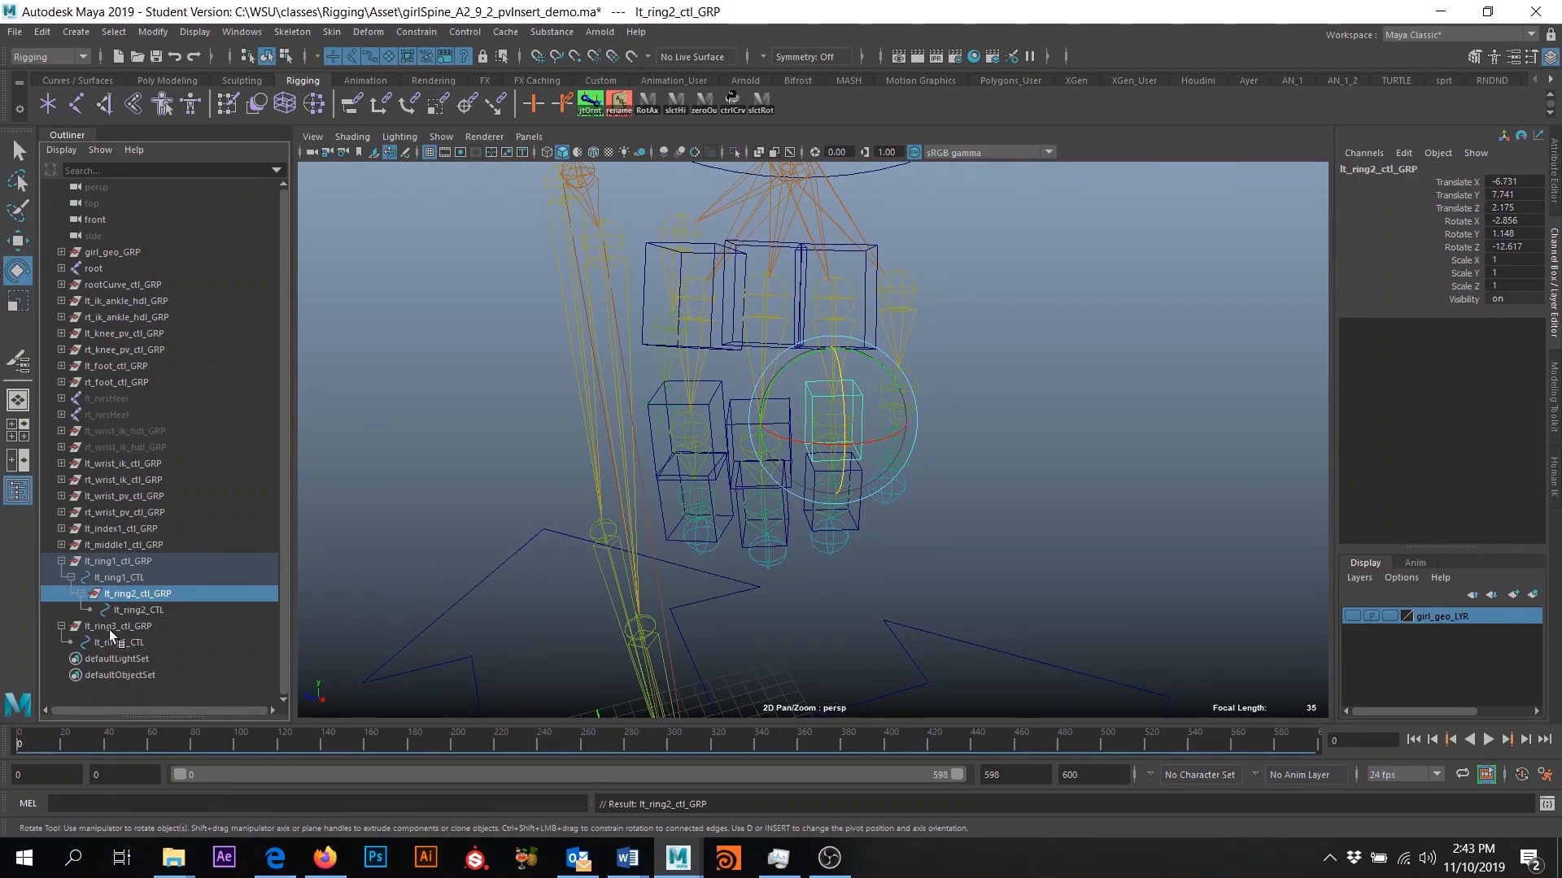
click(111, 628)
ctrl+click(127, 612)
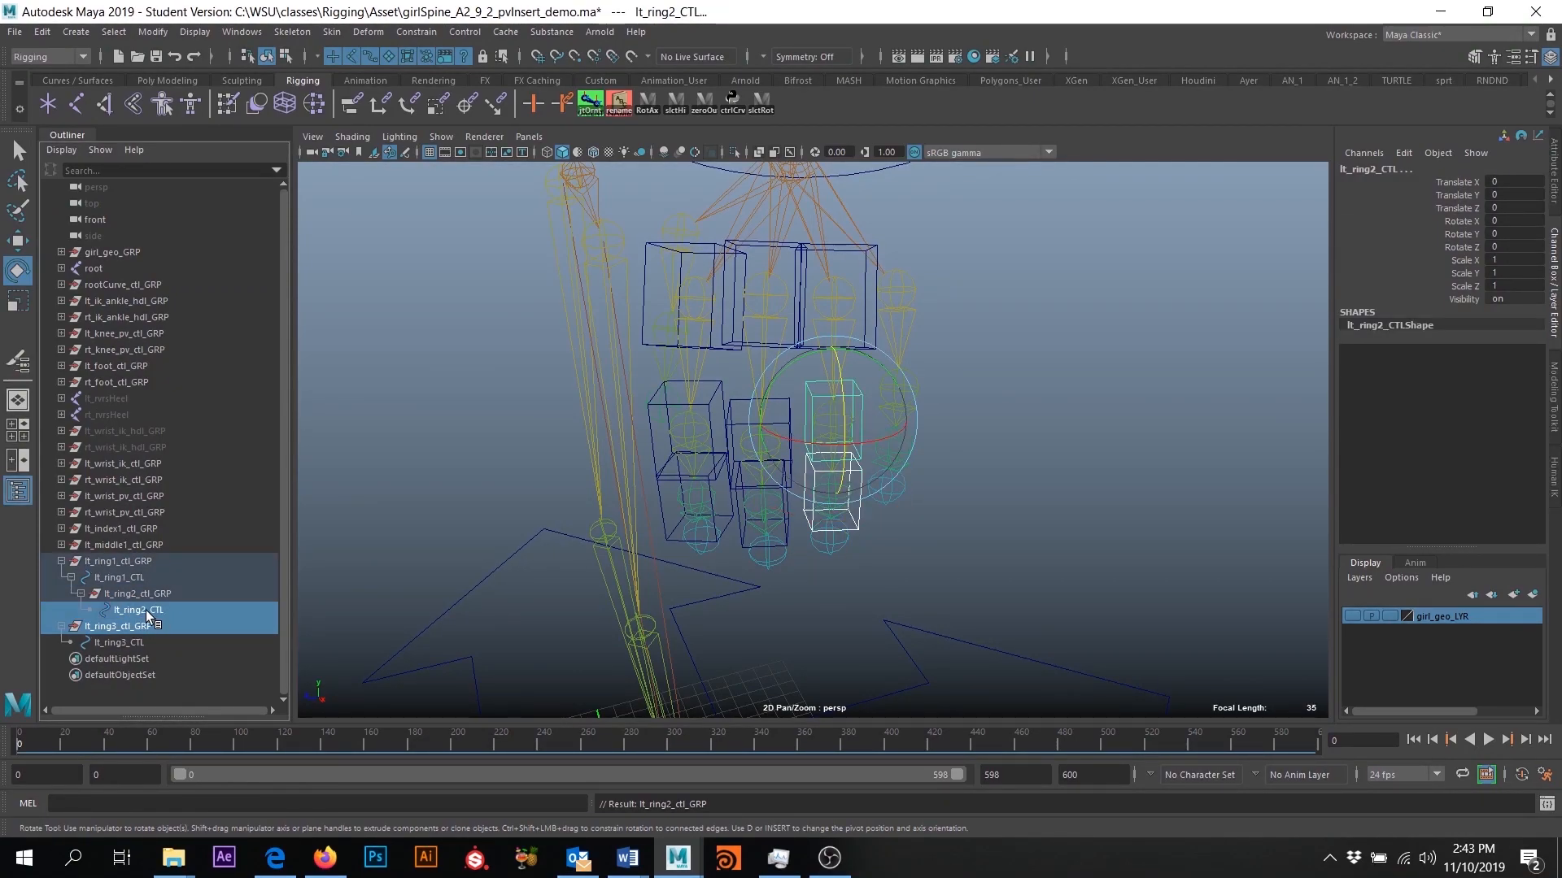
key(p)
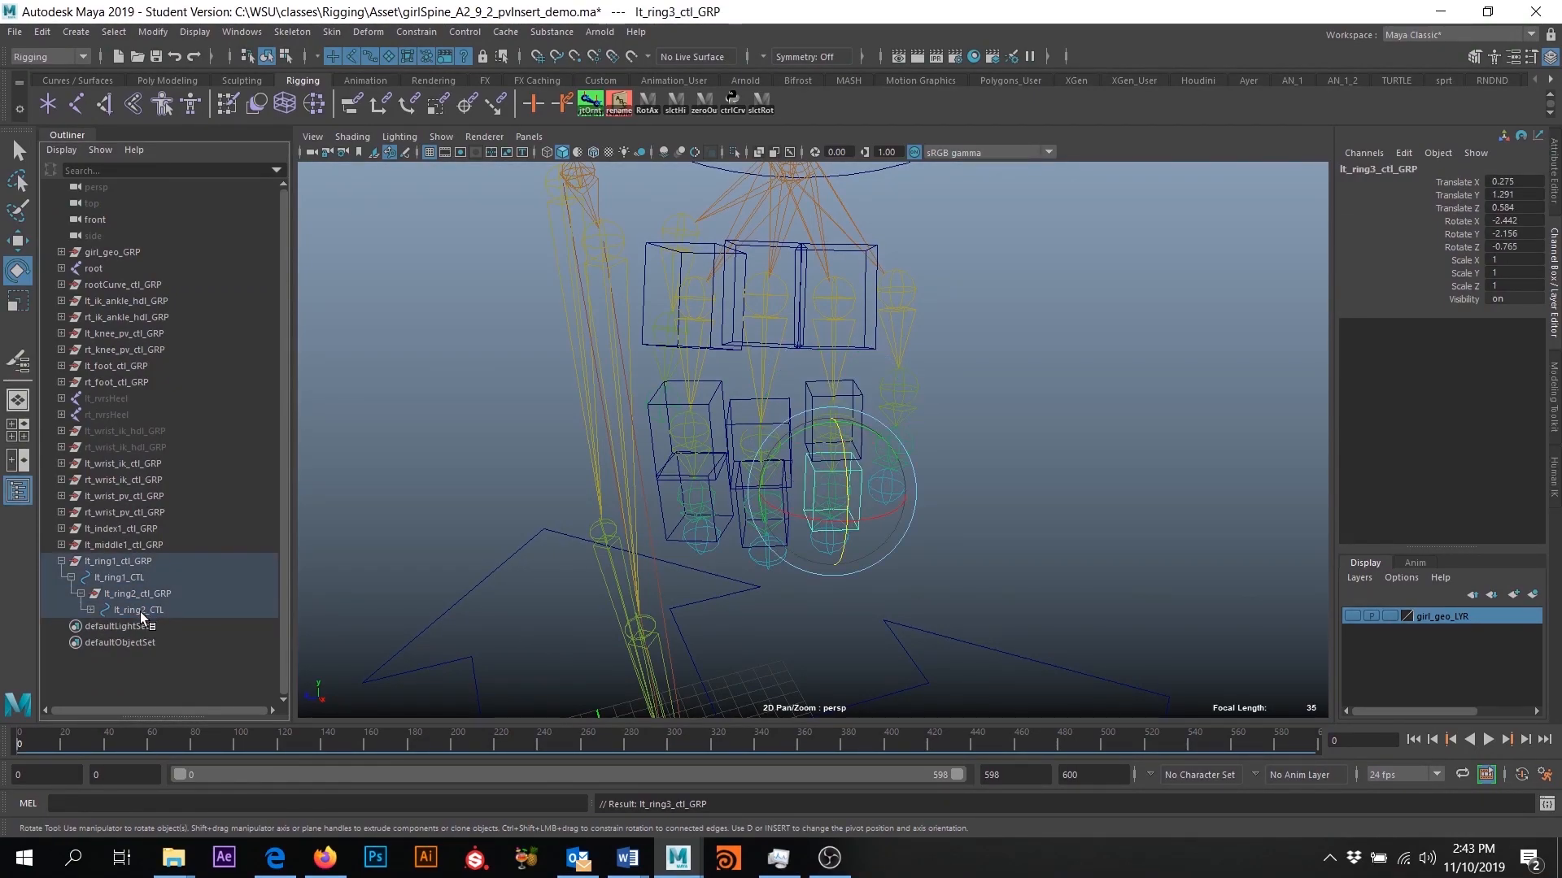
click(99, 627)
click(1073, 527)
- Examine the ring finger control hierarchy by selecting lt_ring1_CTL, lt_ring2_CTL and lt_ring3_CTL and viewing which boxes each one includes
alt+right_drag(1009, 480, 1024, 483)
alt+drag(1022, 484, 992, 525)
click(884, 494)
click(18, 152)
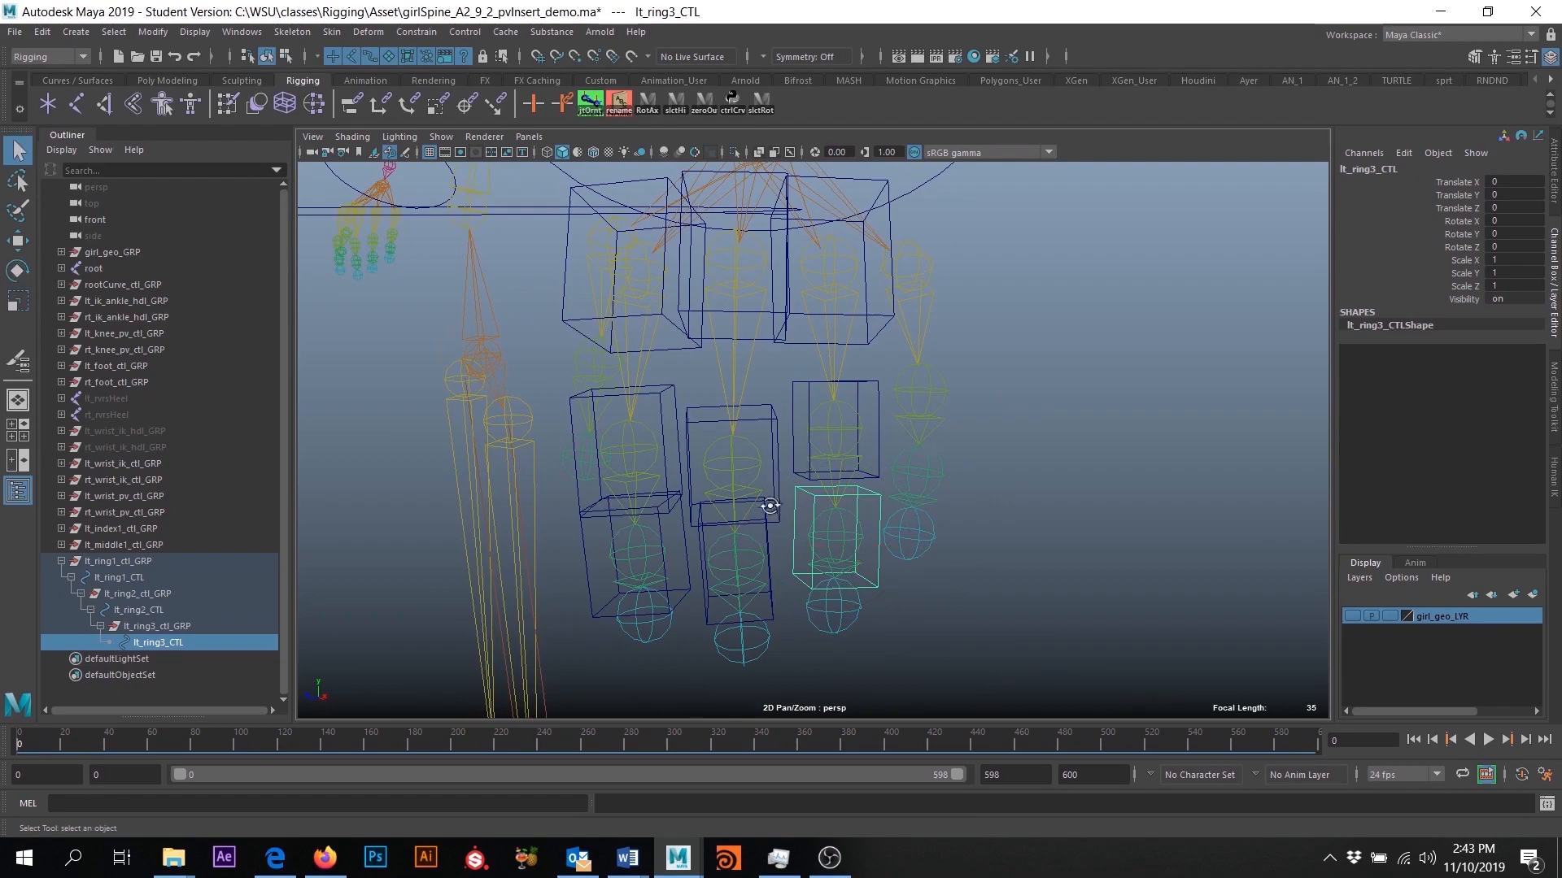
alt+drag(769, 505, 832, 467)
click(808, 379)
alt+drag(1057, 472, 1021, 481)
alt+drag(823, 486, 853, 325)
click(870, 319)
alt+drag(881, 379, 931, 431)
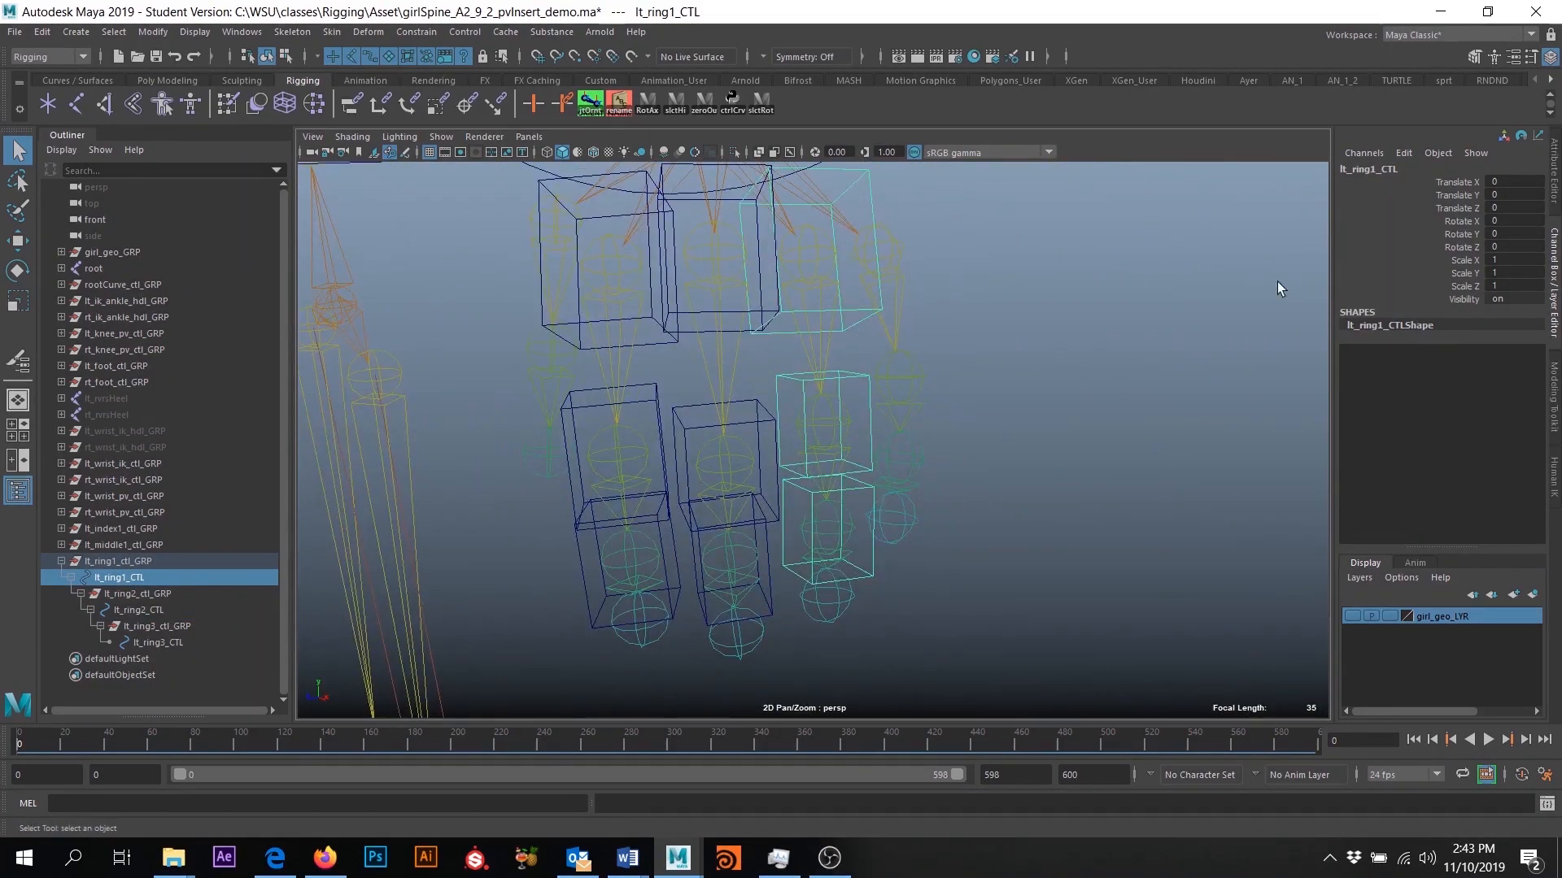
click(855, 379)
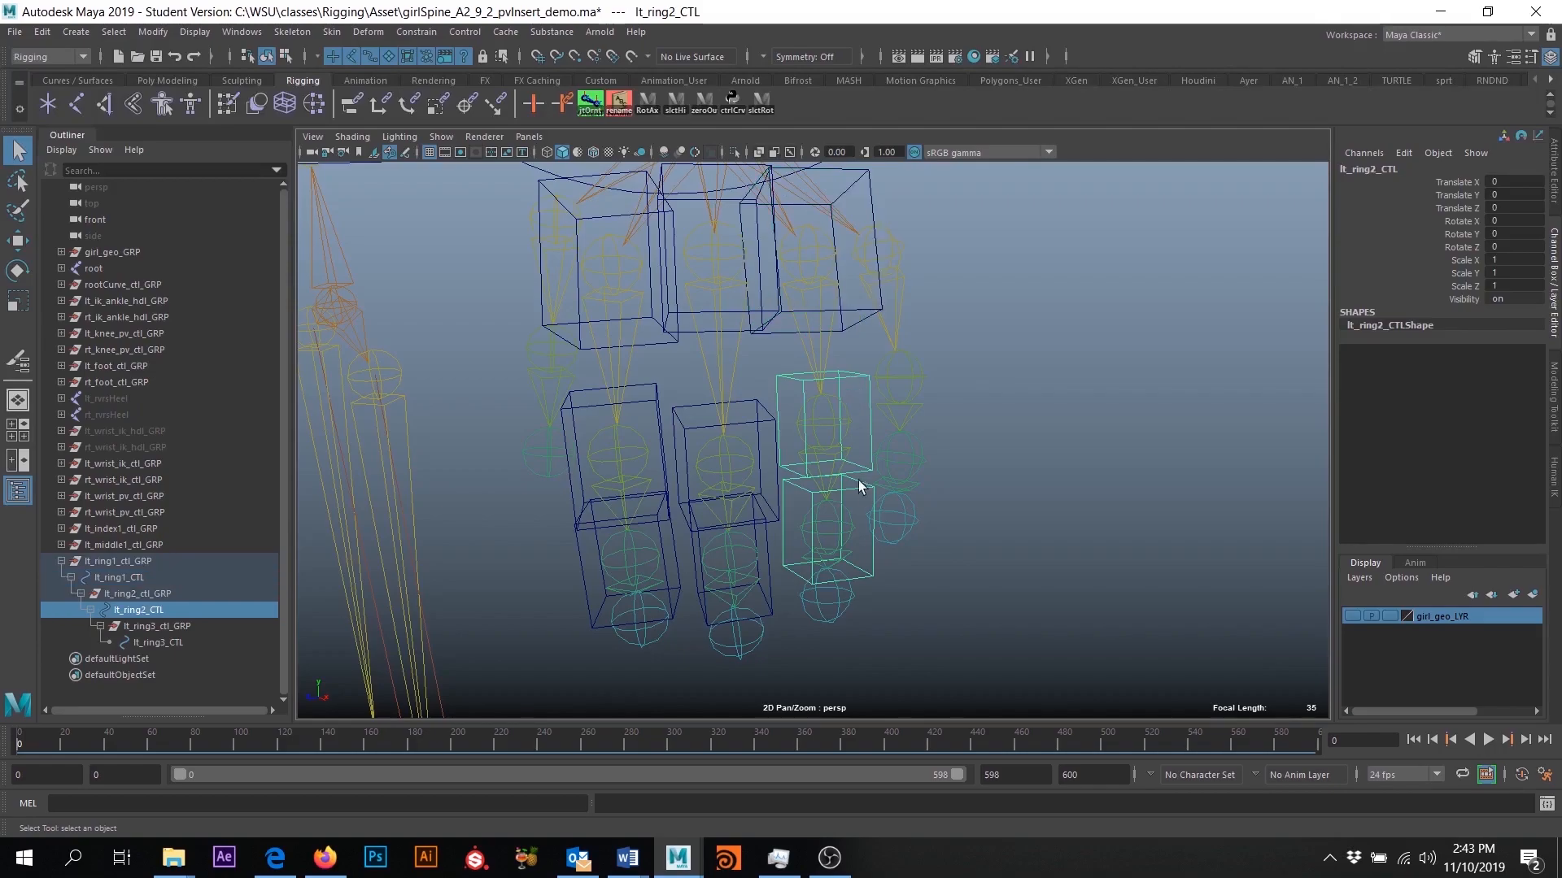
click(850, 484)
key(e)
alt+drag(924, 627, 979, 624)
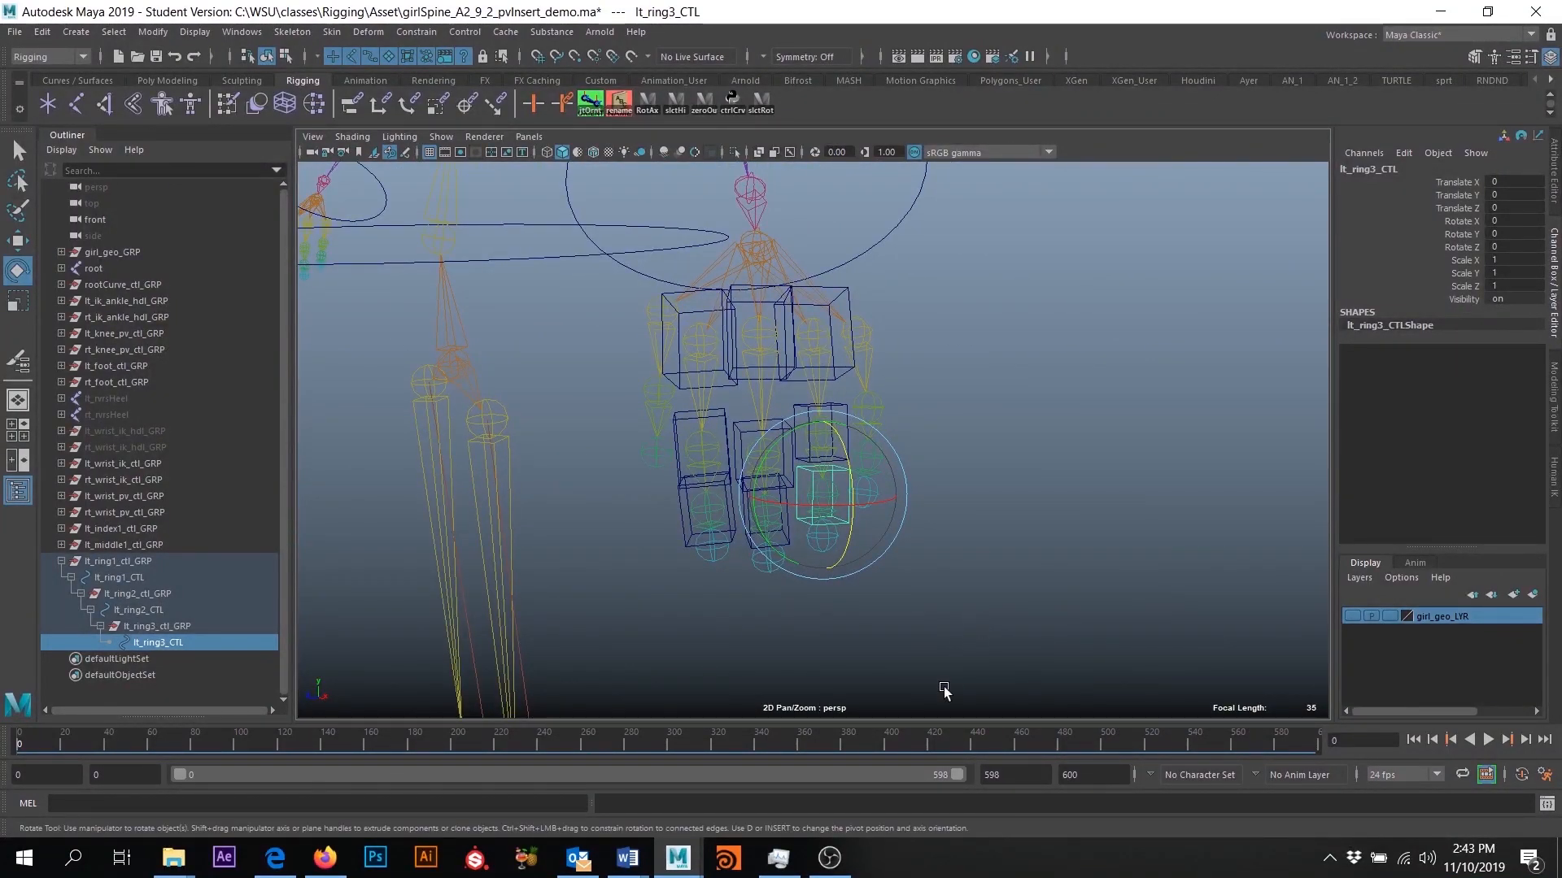
click(1014, 561)
alt+drag(1028, 547, 990, 540)
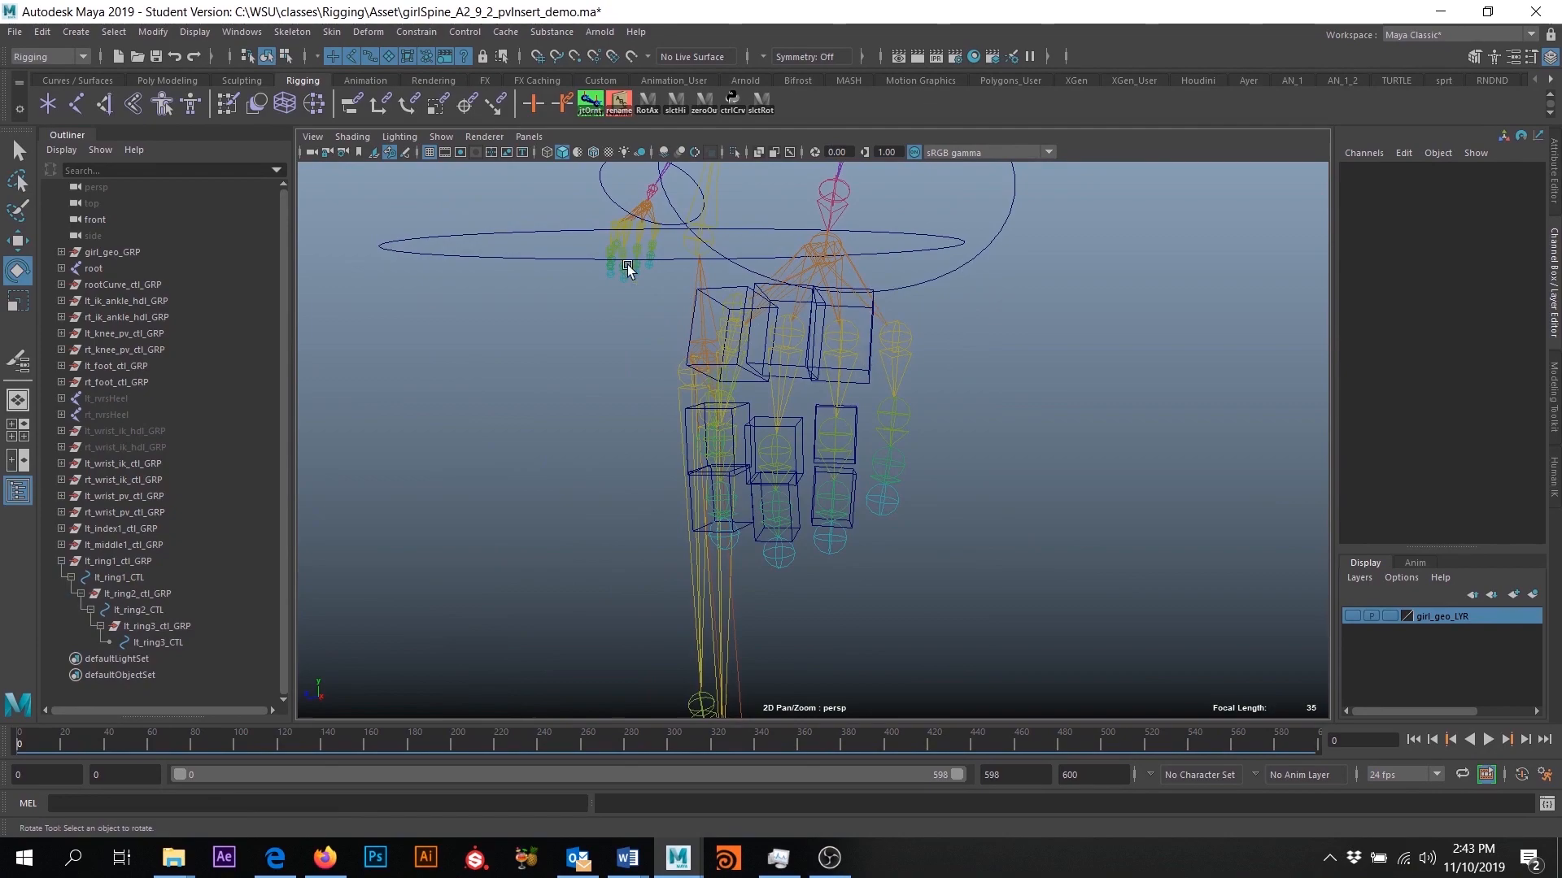
- Test-rotate lt_ring1_CTL together with its parented ring finger controls and undo the rotation
click(14, 151)
alt+right_drag(1012, 304, 1063, 534)
alt+middle_drag(910, 358, 885, 468)
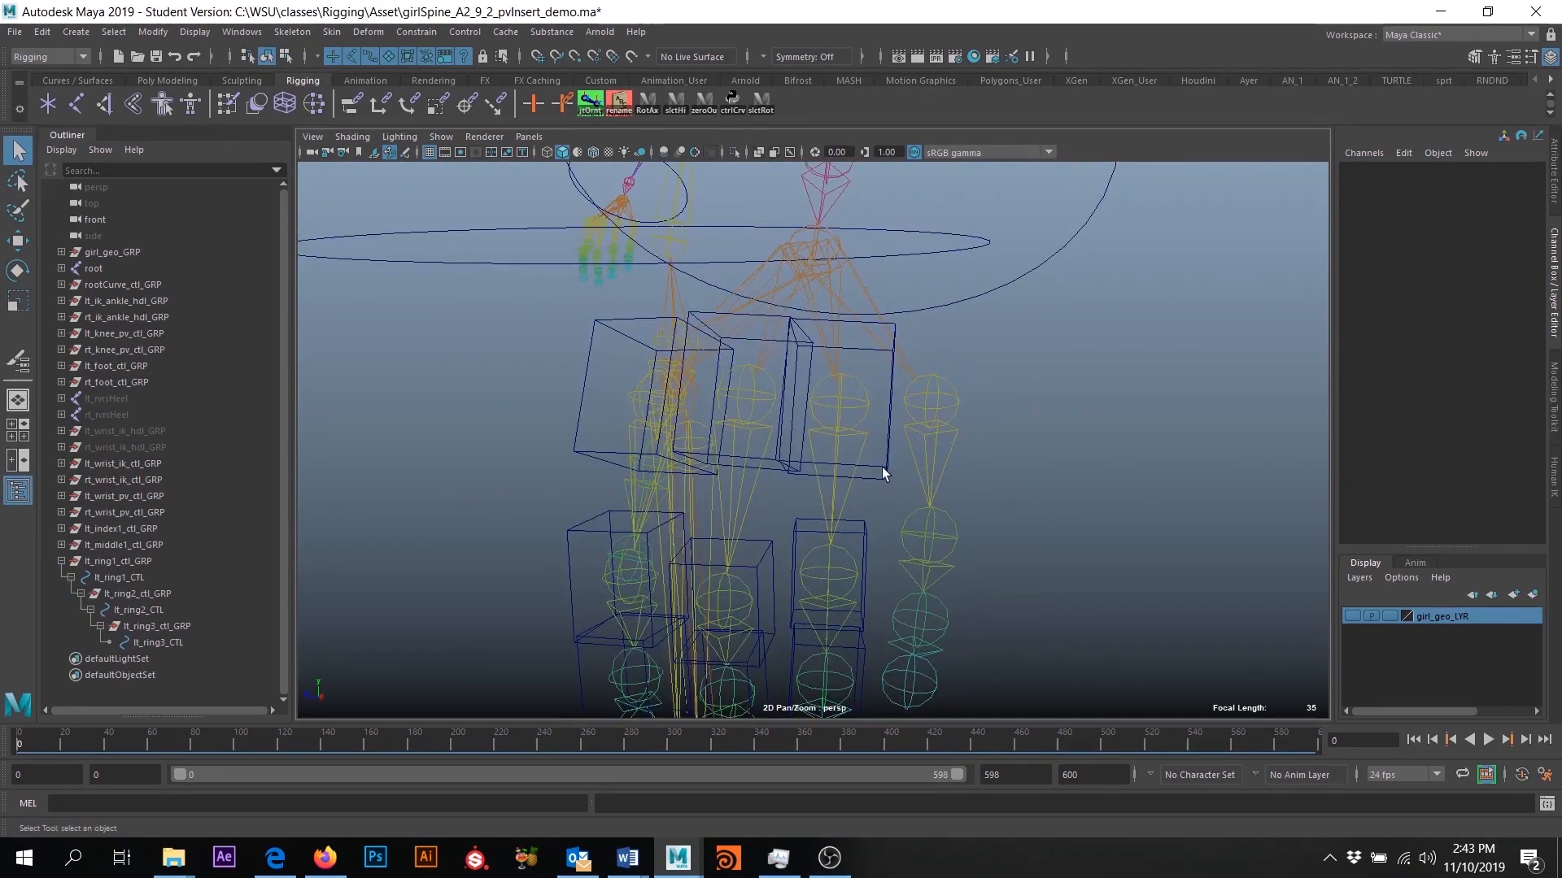
click(890, 476)
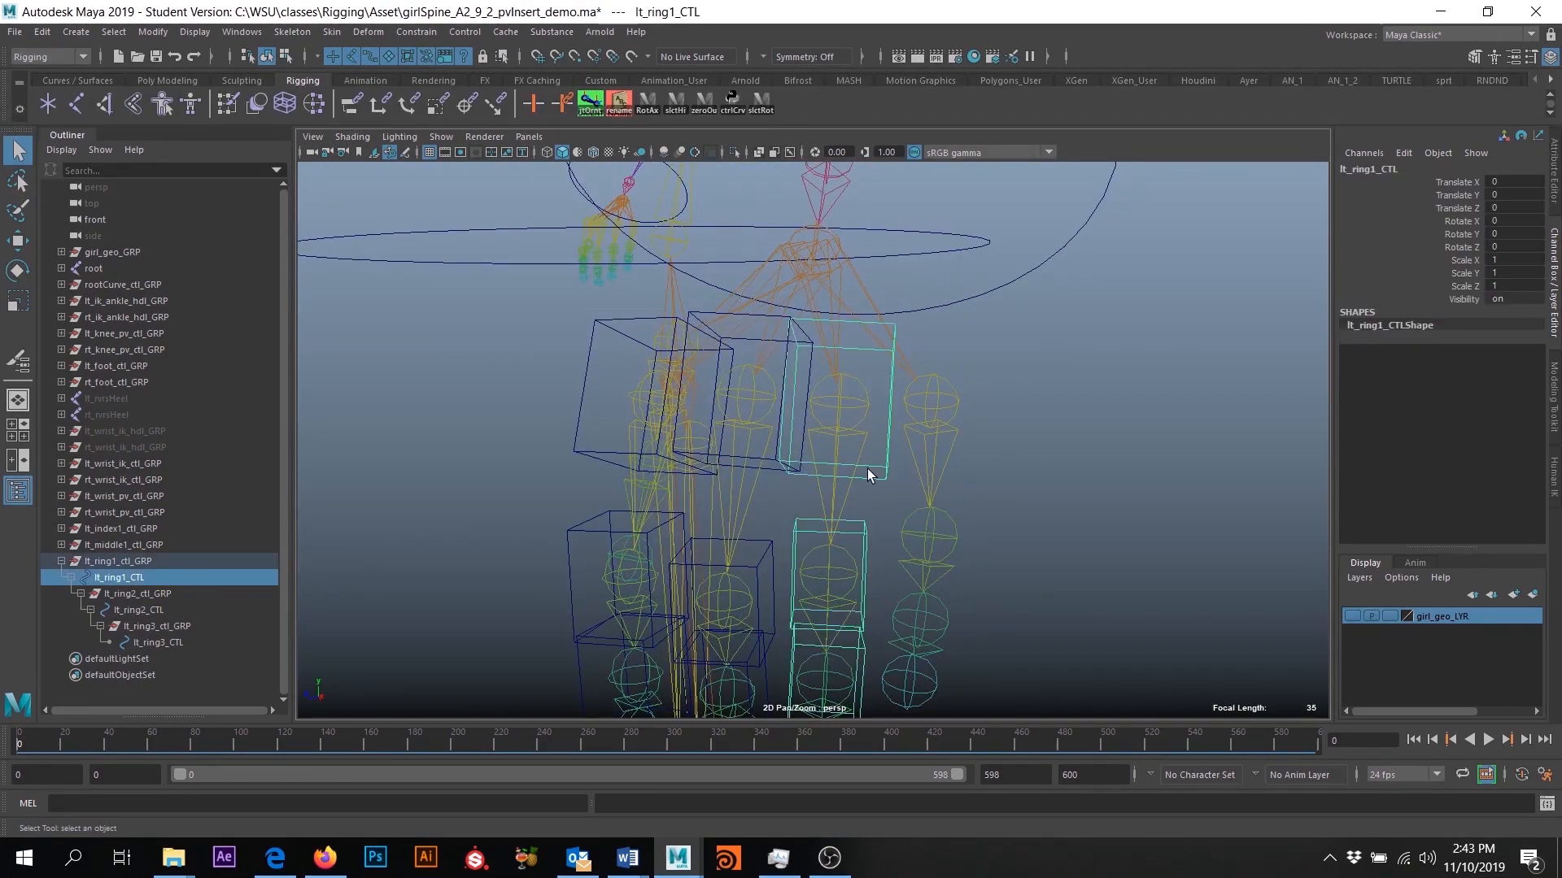
scroll(960, 504, down, 4)
key(e)
drag(822, 428, 832, 475)
key(ctrl+z)
click(1105, 530)
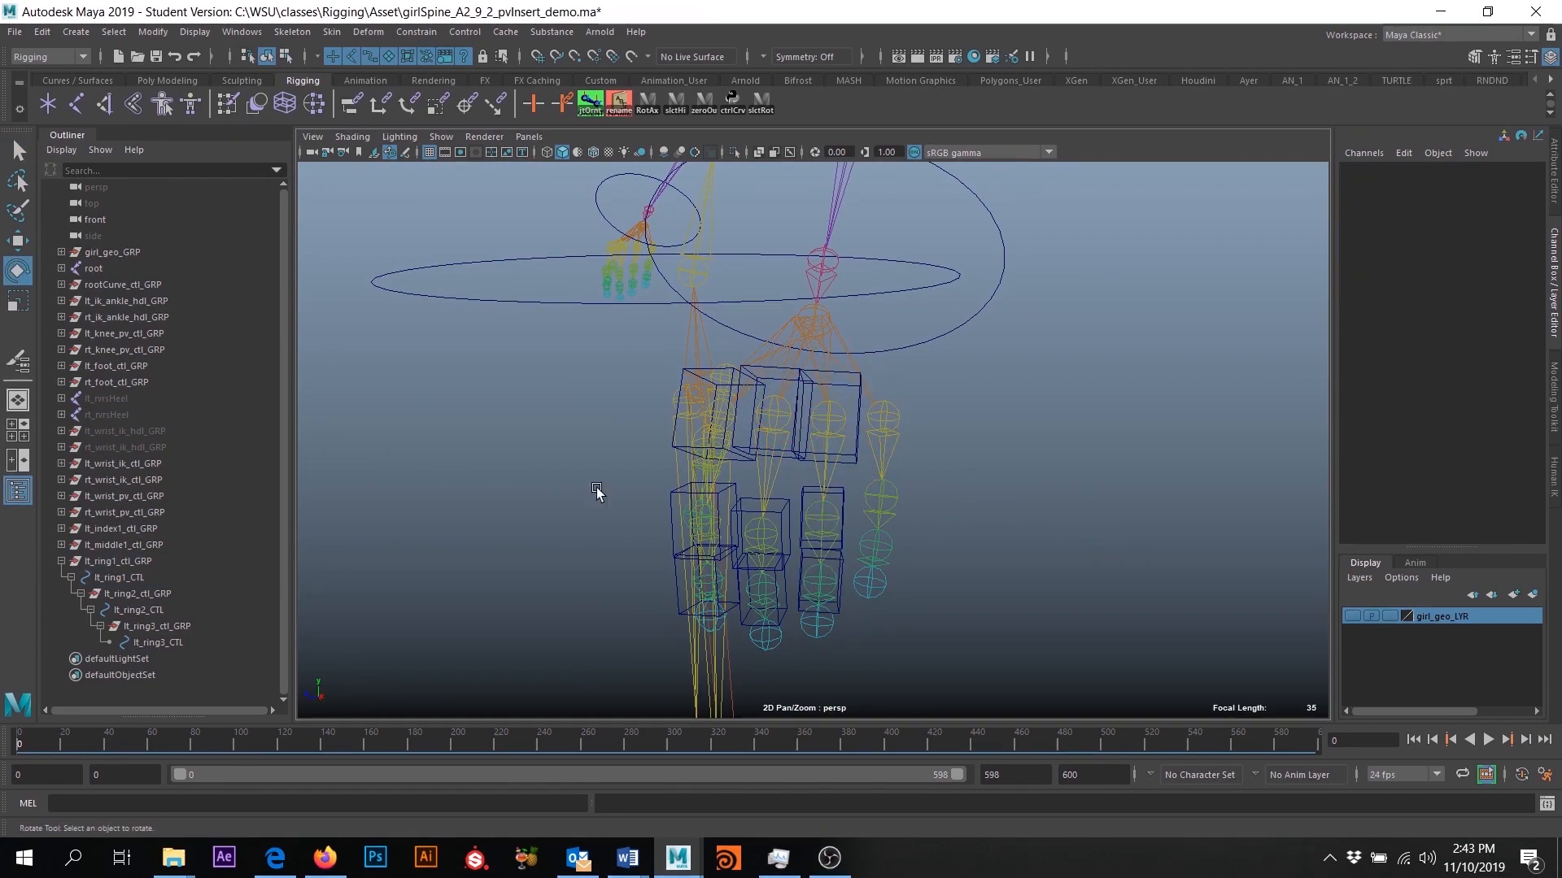
- Orient-constrain the lt_ring1 joint to lt_ring1_CTL with maintained offset, on all axes
key(q)
scroll(893, 442, up, 8)
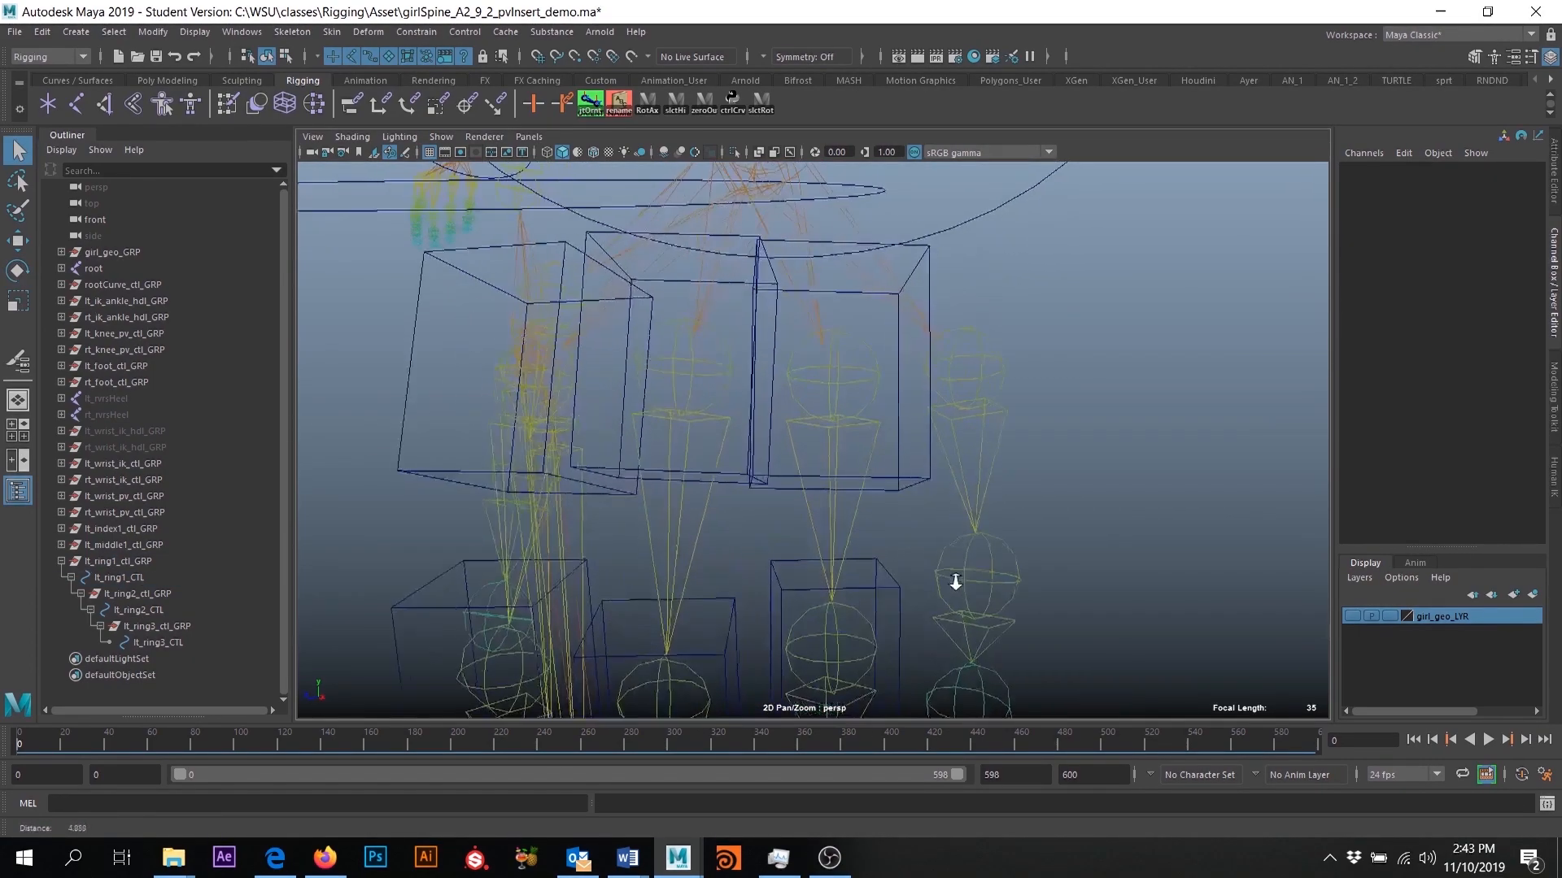
click(900, 468)
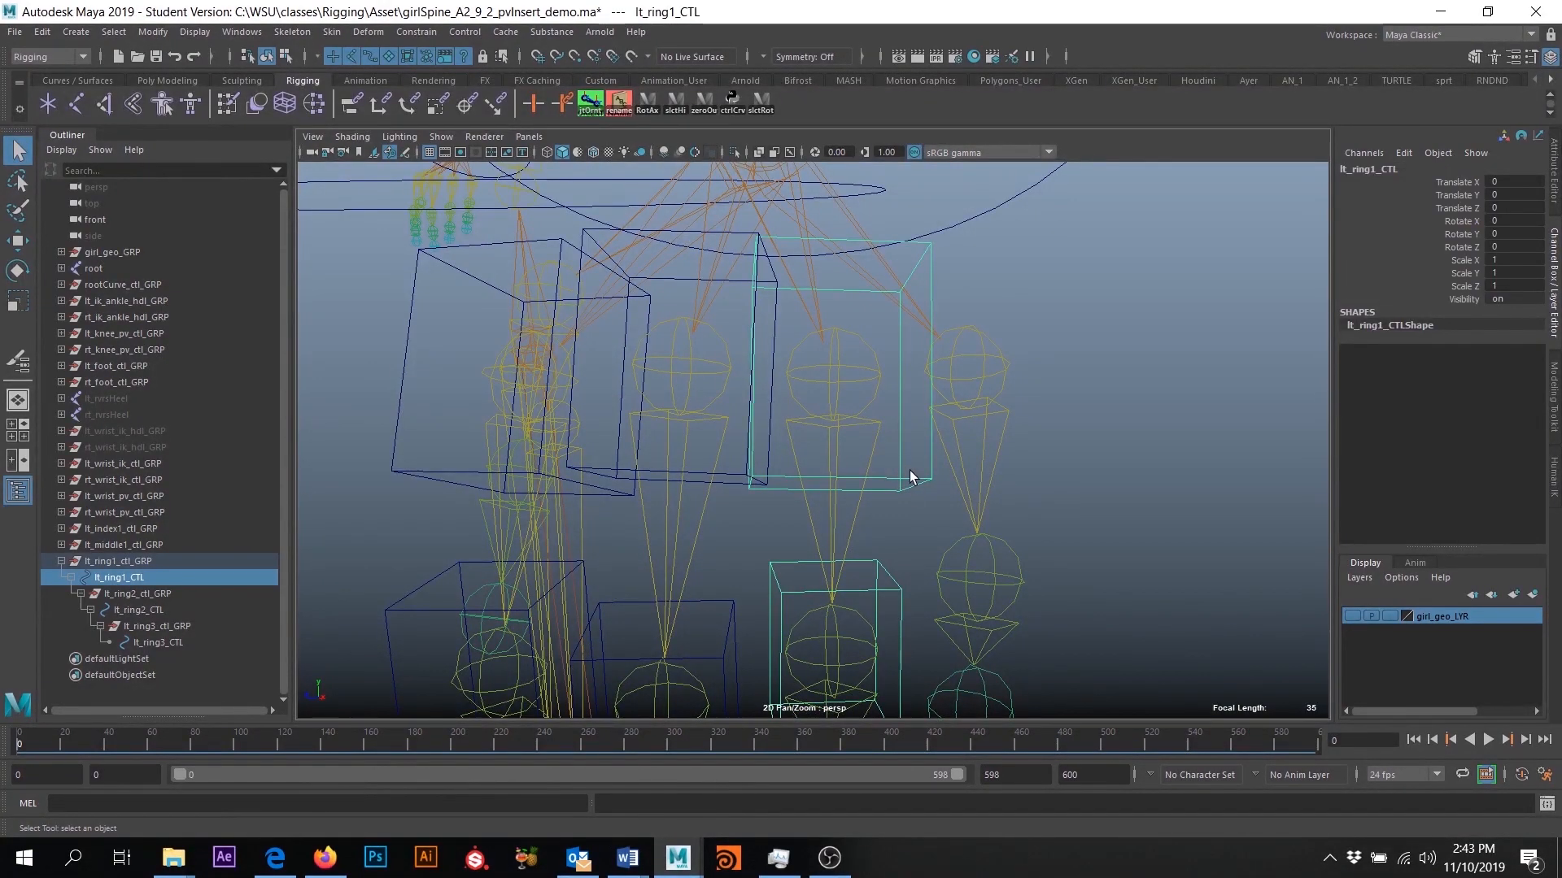
shift+click(836, 378)
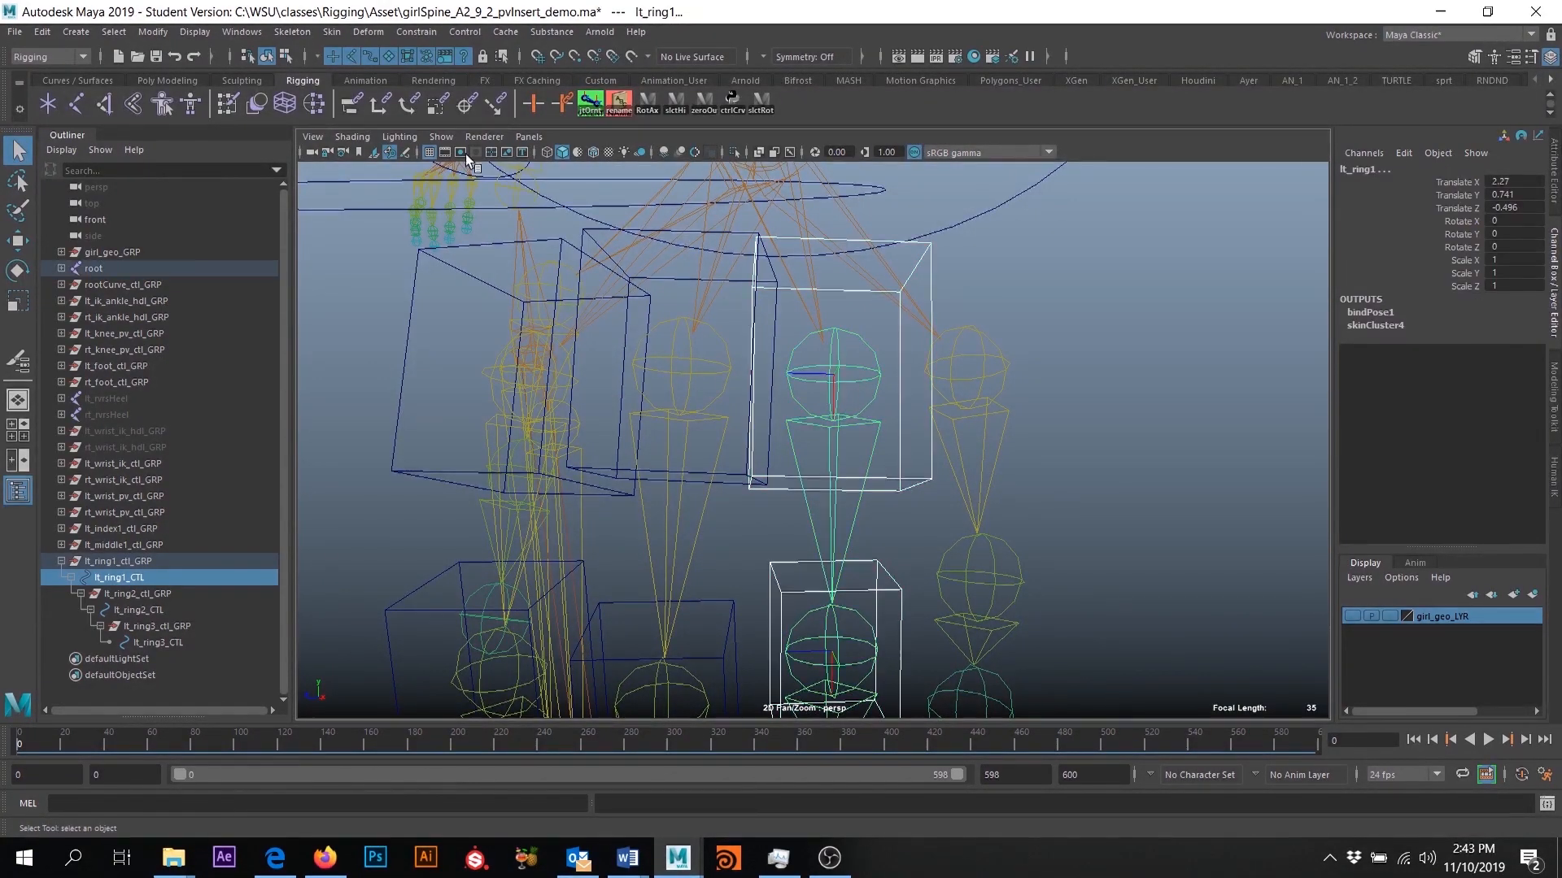
click(417, 31)
click(575, 106)
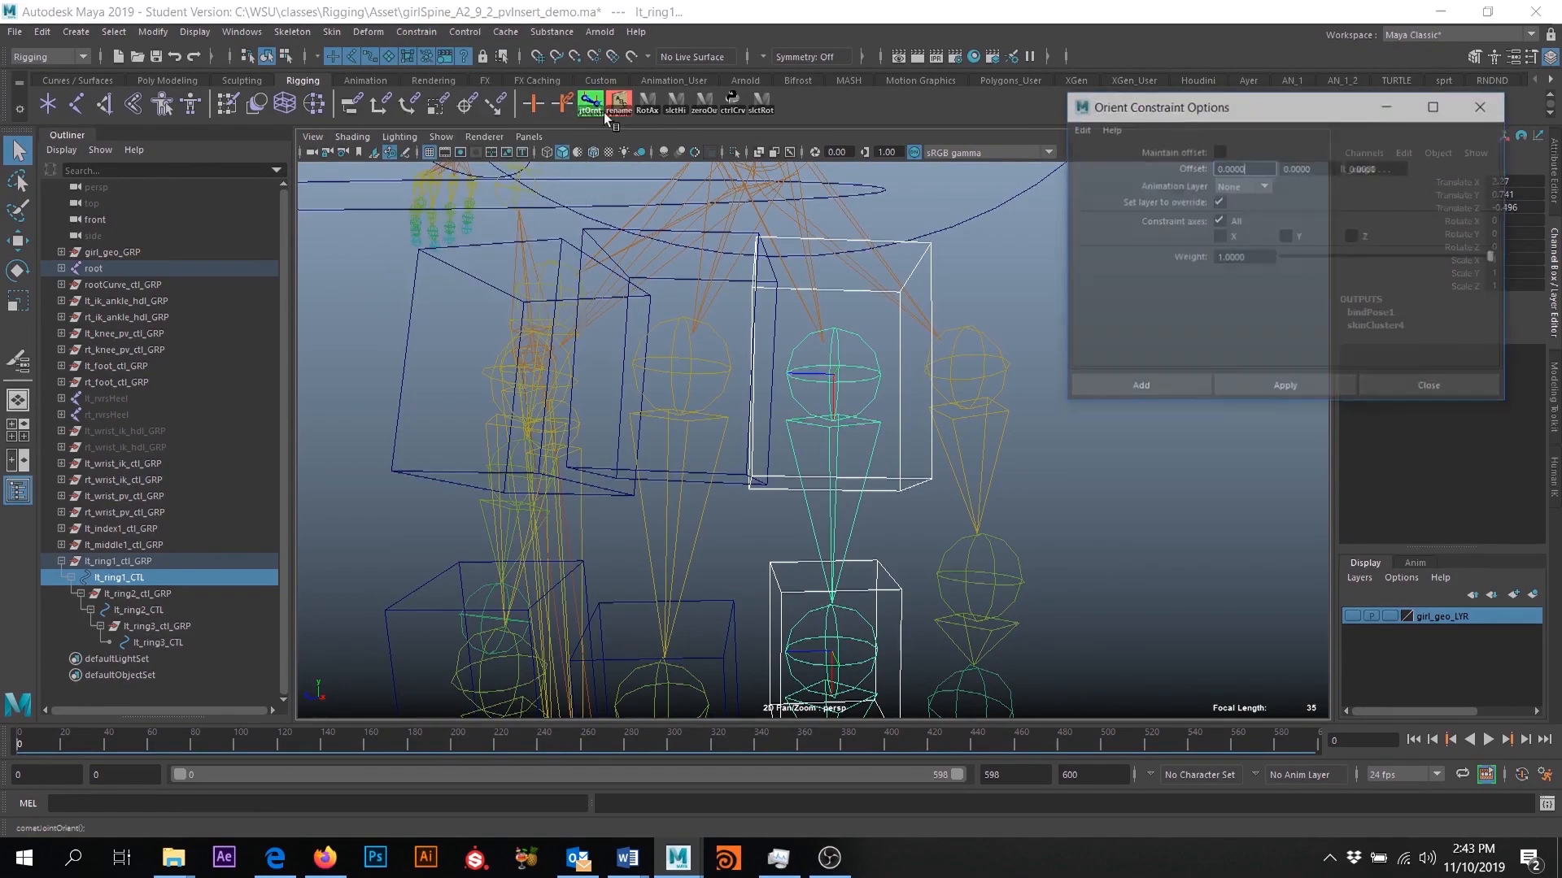
click(1219, 151)
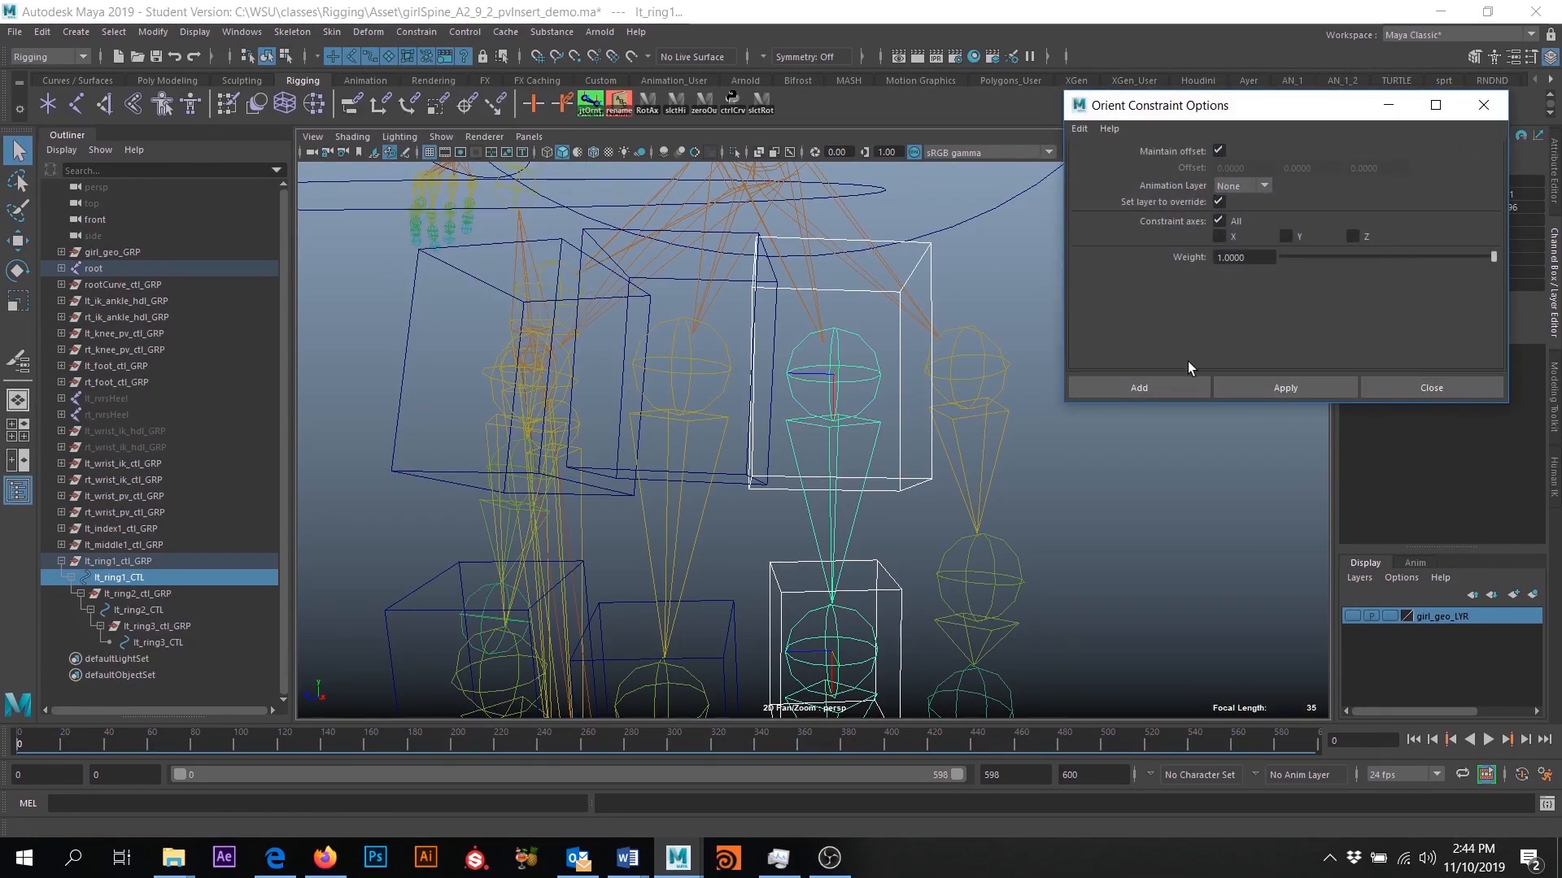
click(1165, 383)
- Orient-constrain the lt_ring2 joint to lt_ring2_CTL with maintained offset, on all axes
alt+middle_drag(988, 499, 1010, 374)
click(911, 453)
alt+middle_drag(911, 452, 945, 399)
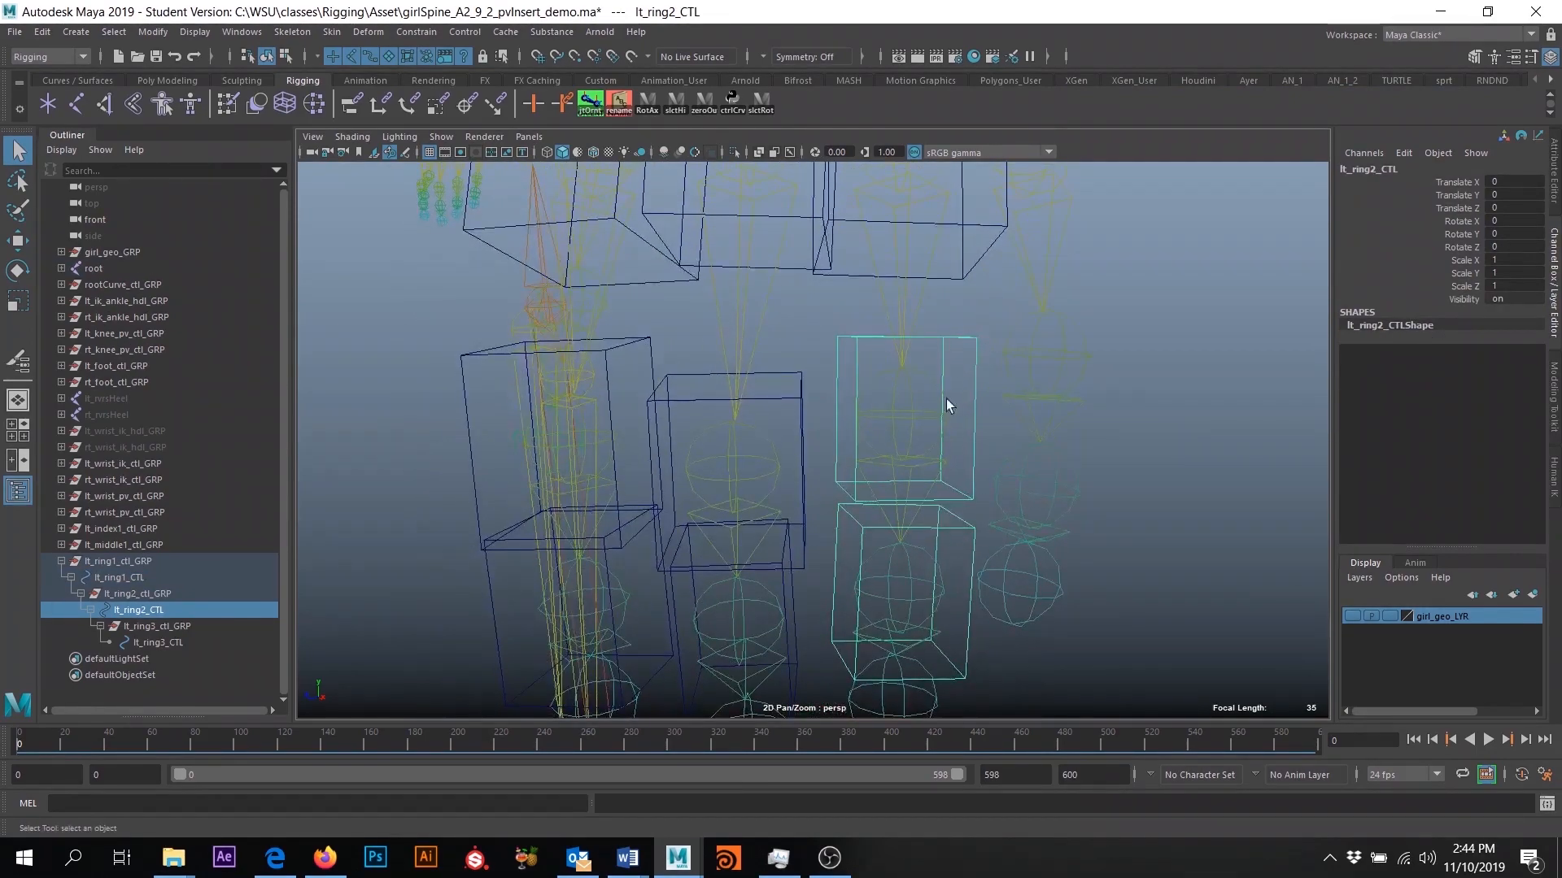
shift+click(910, 418)
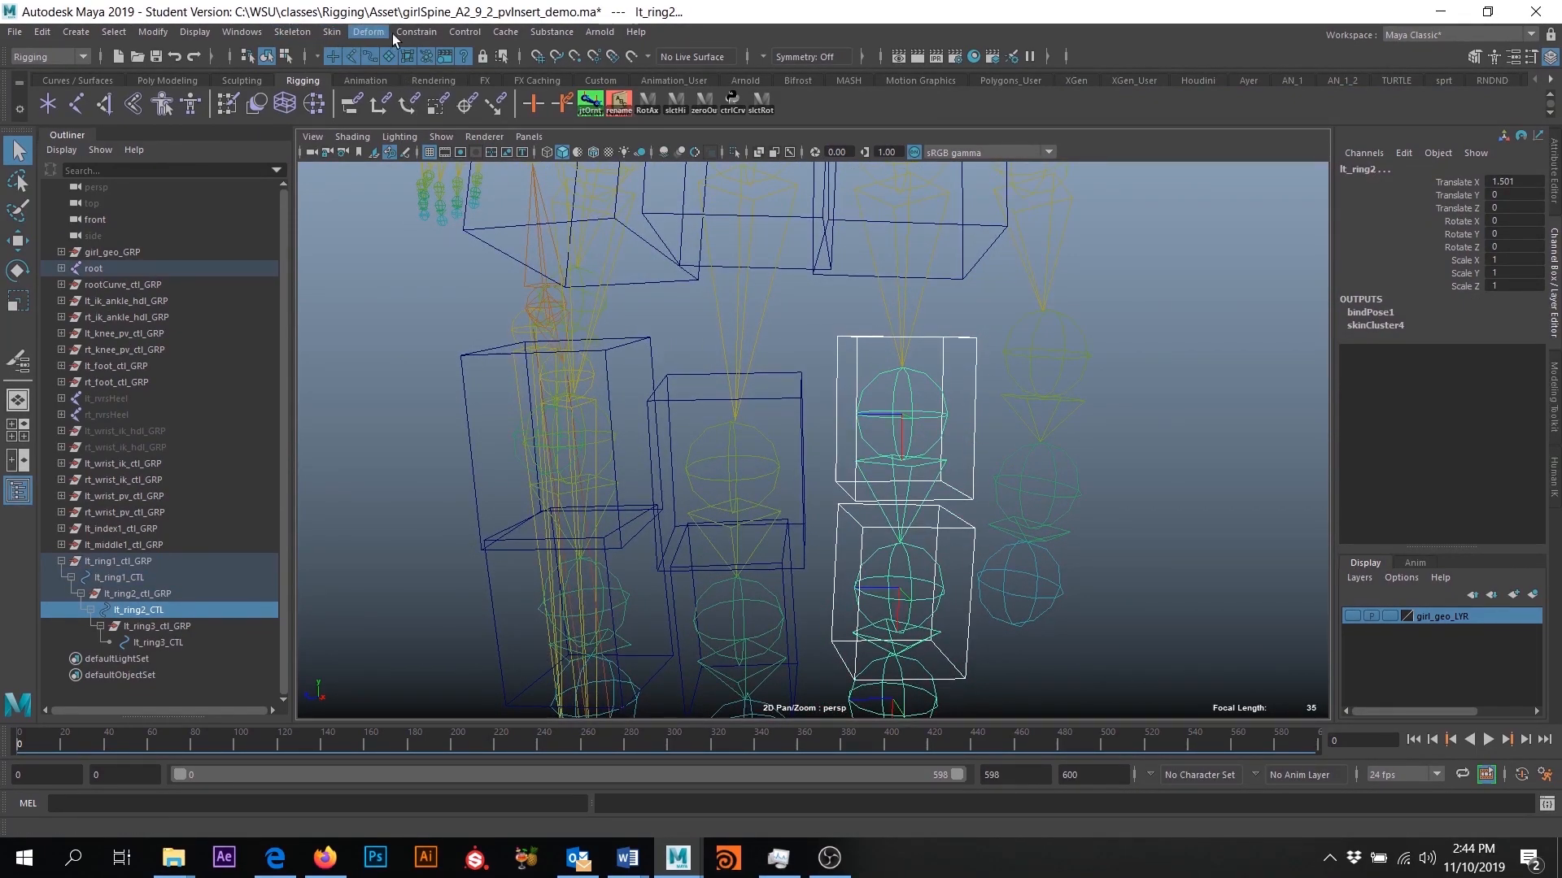
click(415, 32)
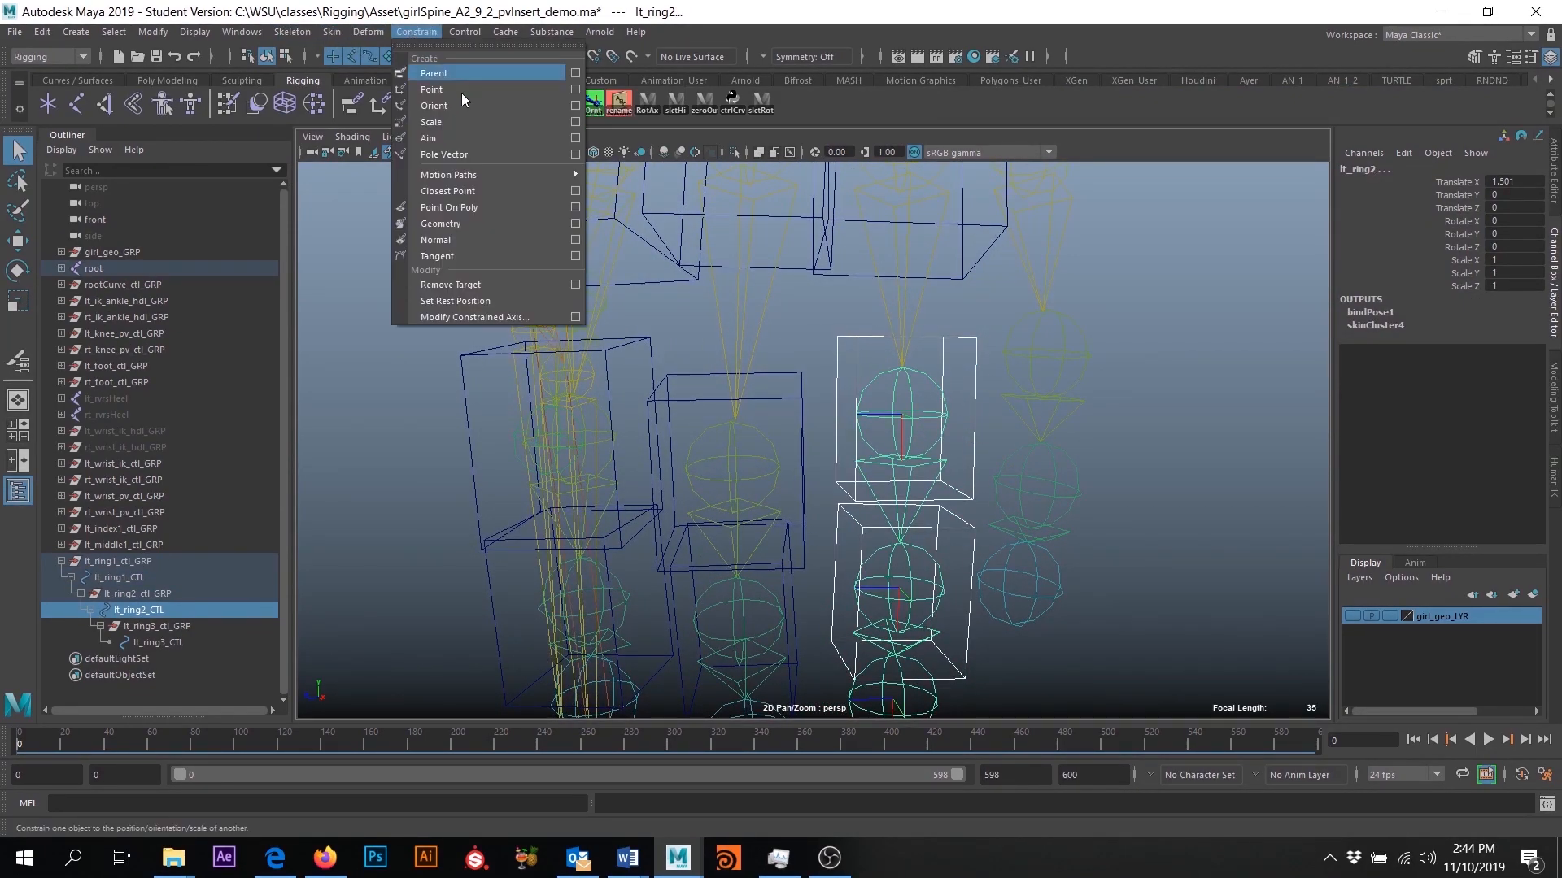
click(576, 106)
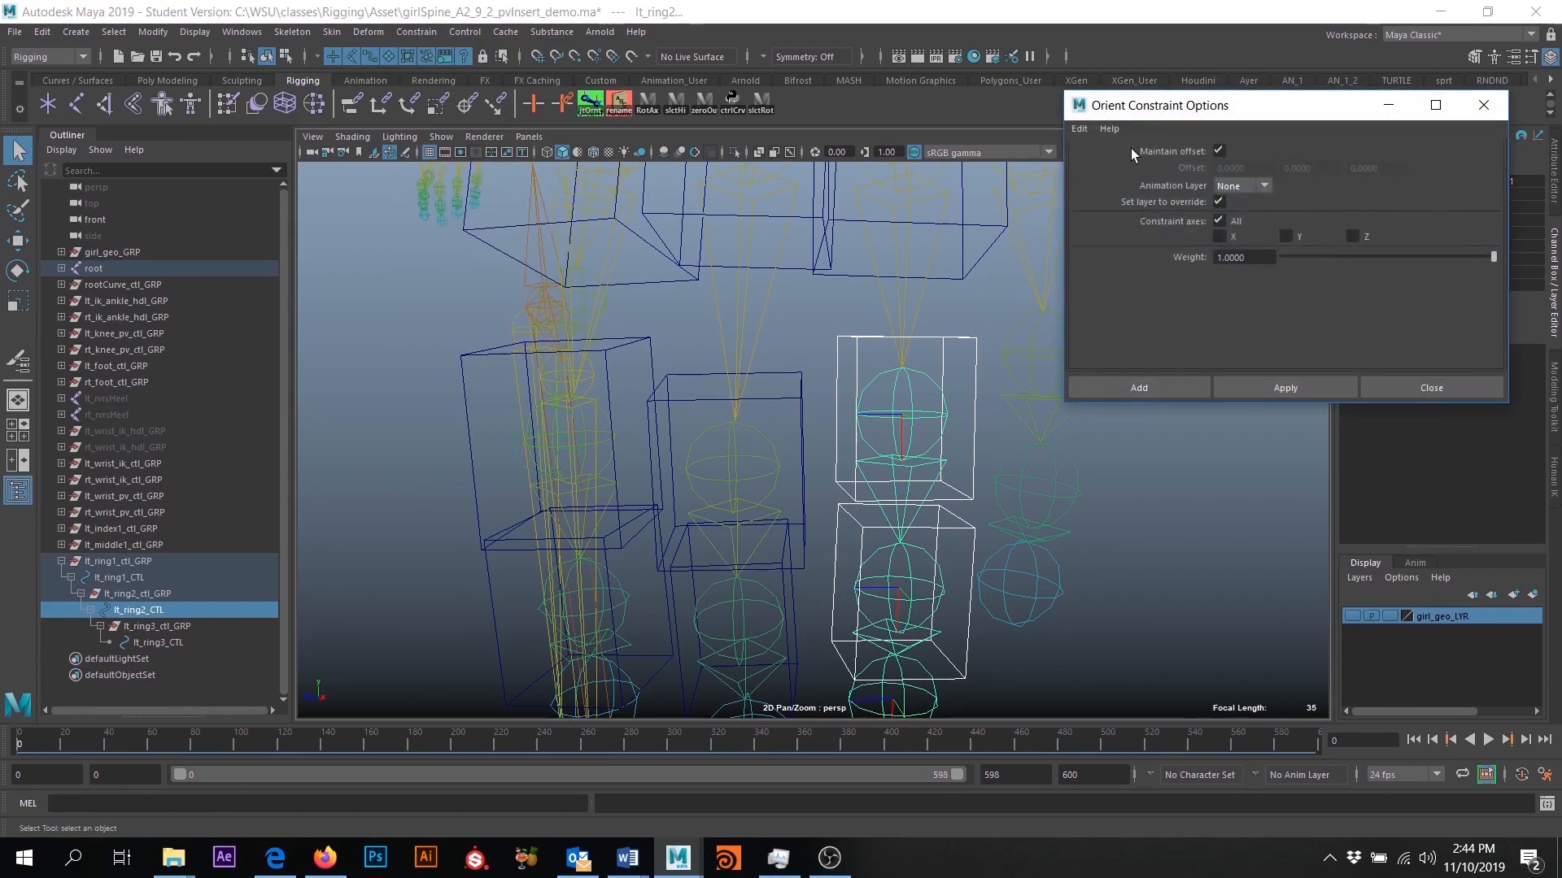
click(1154, 384)
- Orient-constrain the lt_ring3 joint to lt_ring3_CTL with maintained offset, on all axes
alt+middle_drag(1032, 606, 1006, 510)
alt+drag(1007, 511, 963, 491)
click(963, 485)
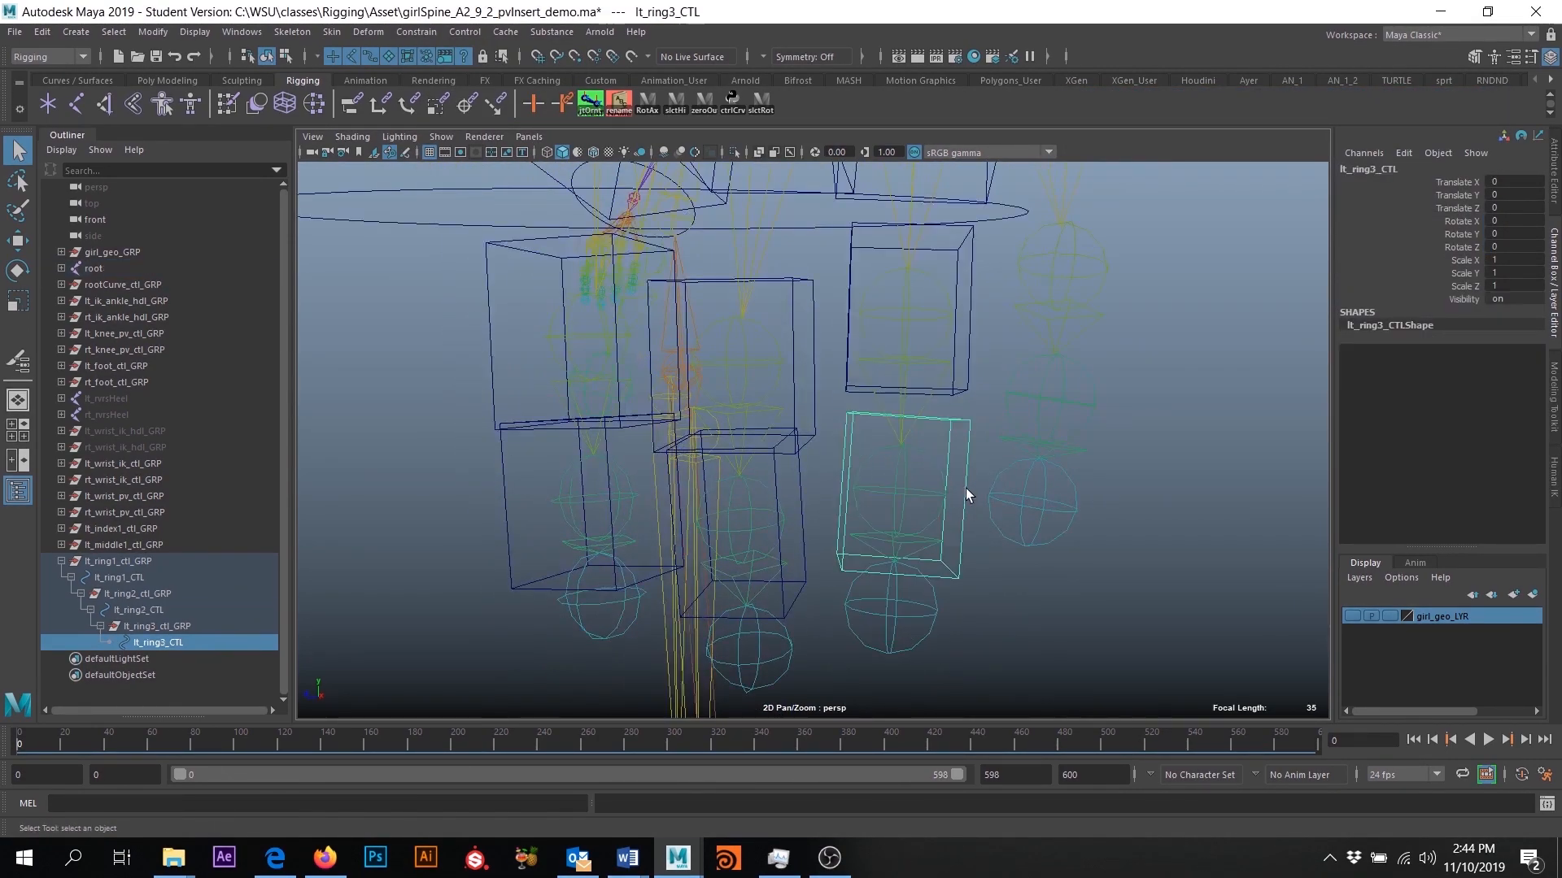
shift+click(900, 495)
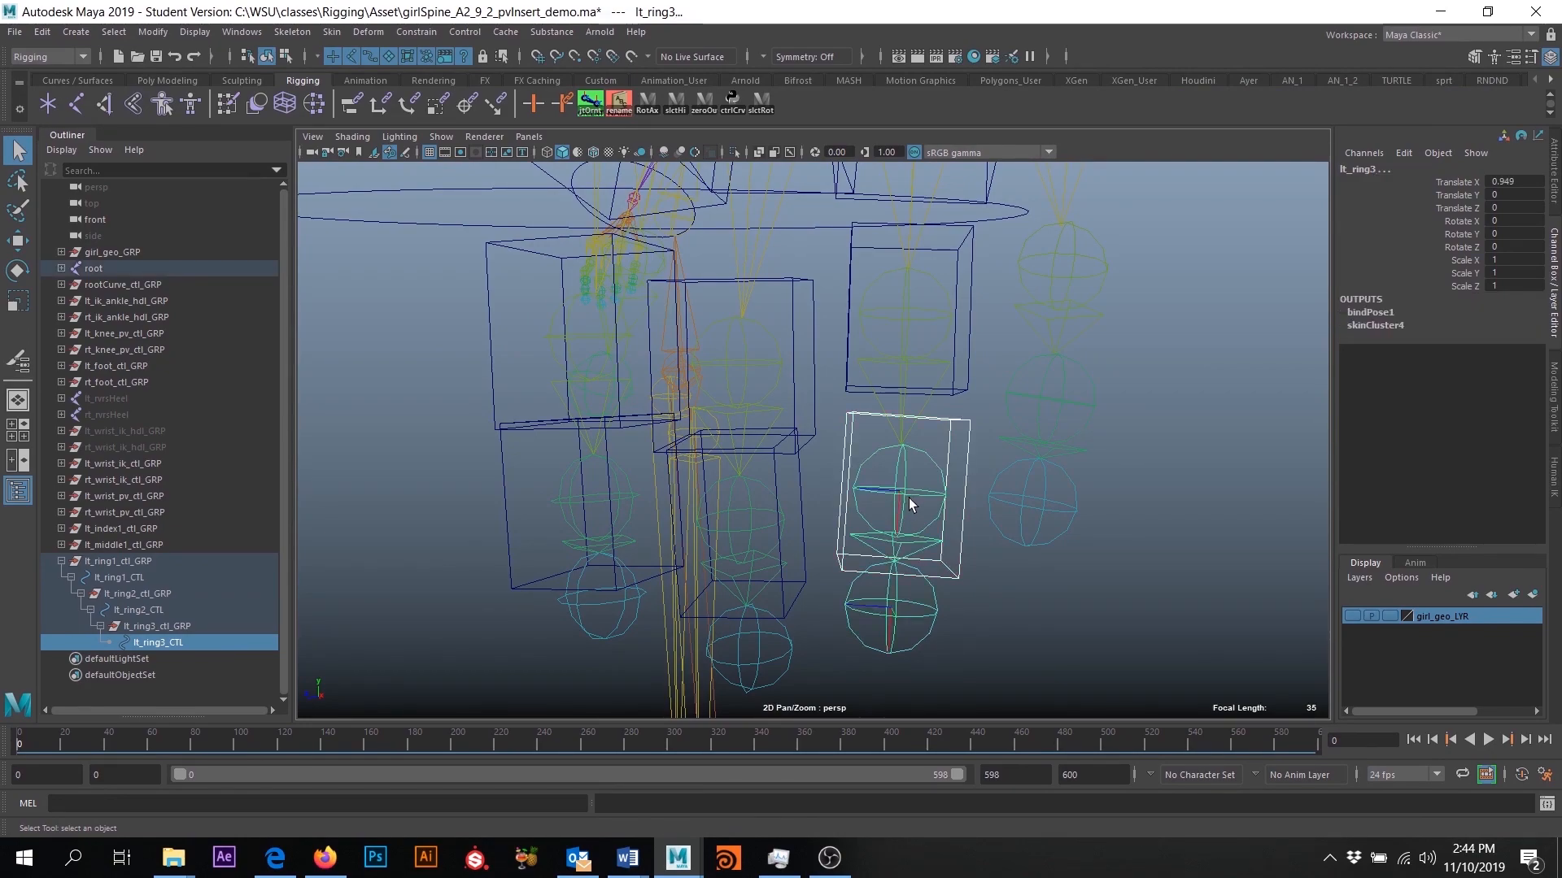
click(416, 33)
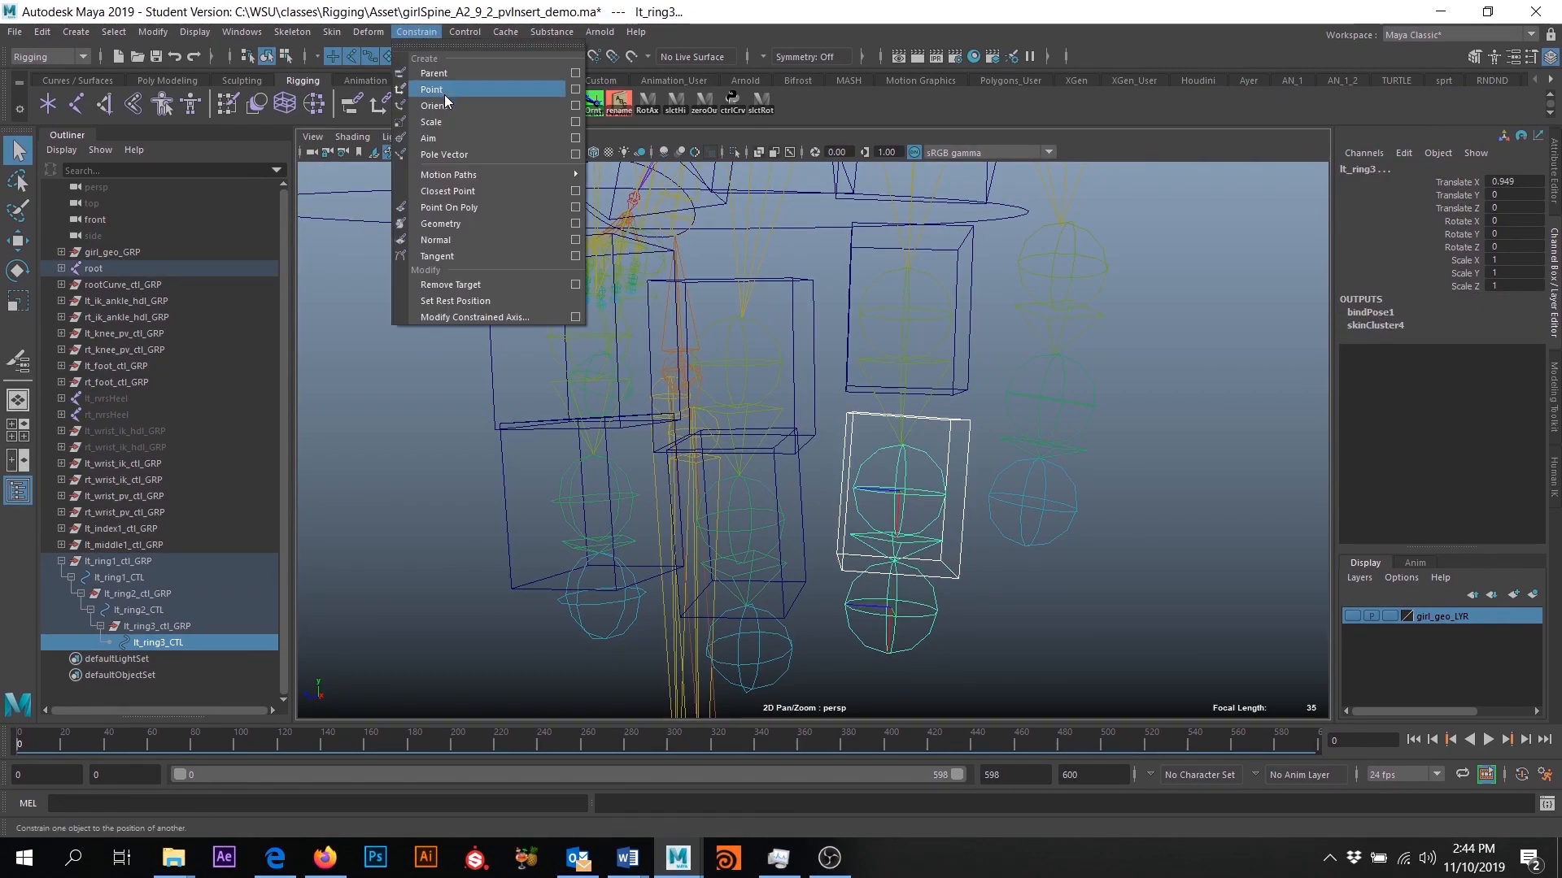
click(575, 105)
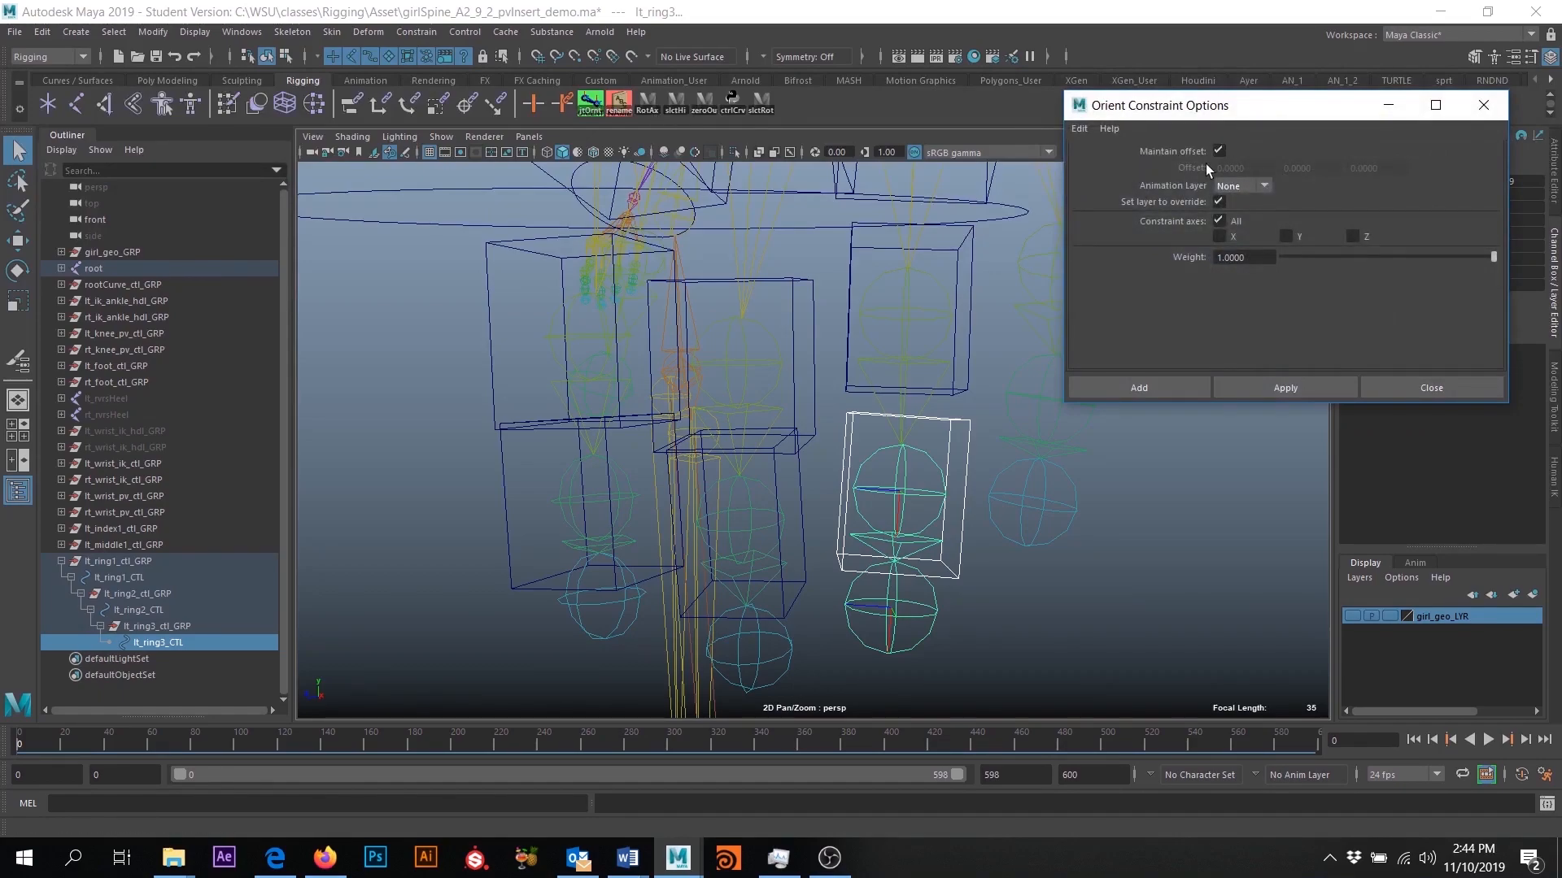
click(1108, 387)
- Show the girl_geo_LYR layer again with the left hand and its finger controls in view
scroll(1063, 526, down, 6)
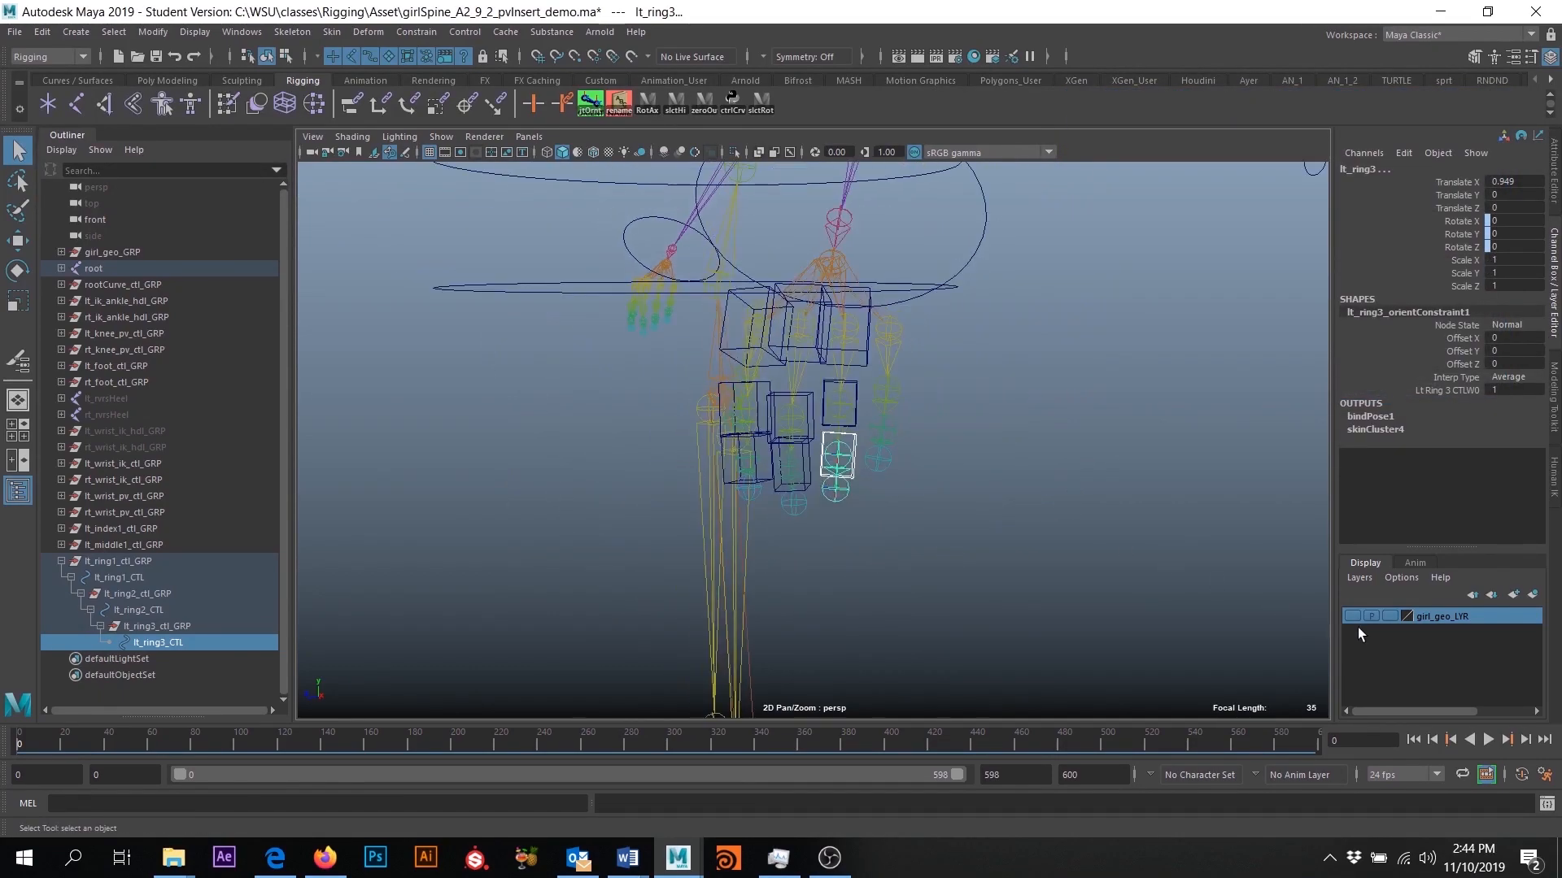
alt+drag(958, 547, 1039, 553)
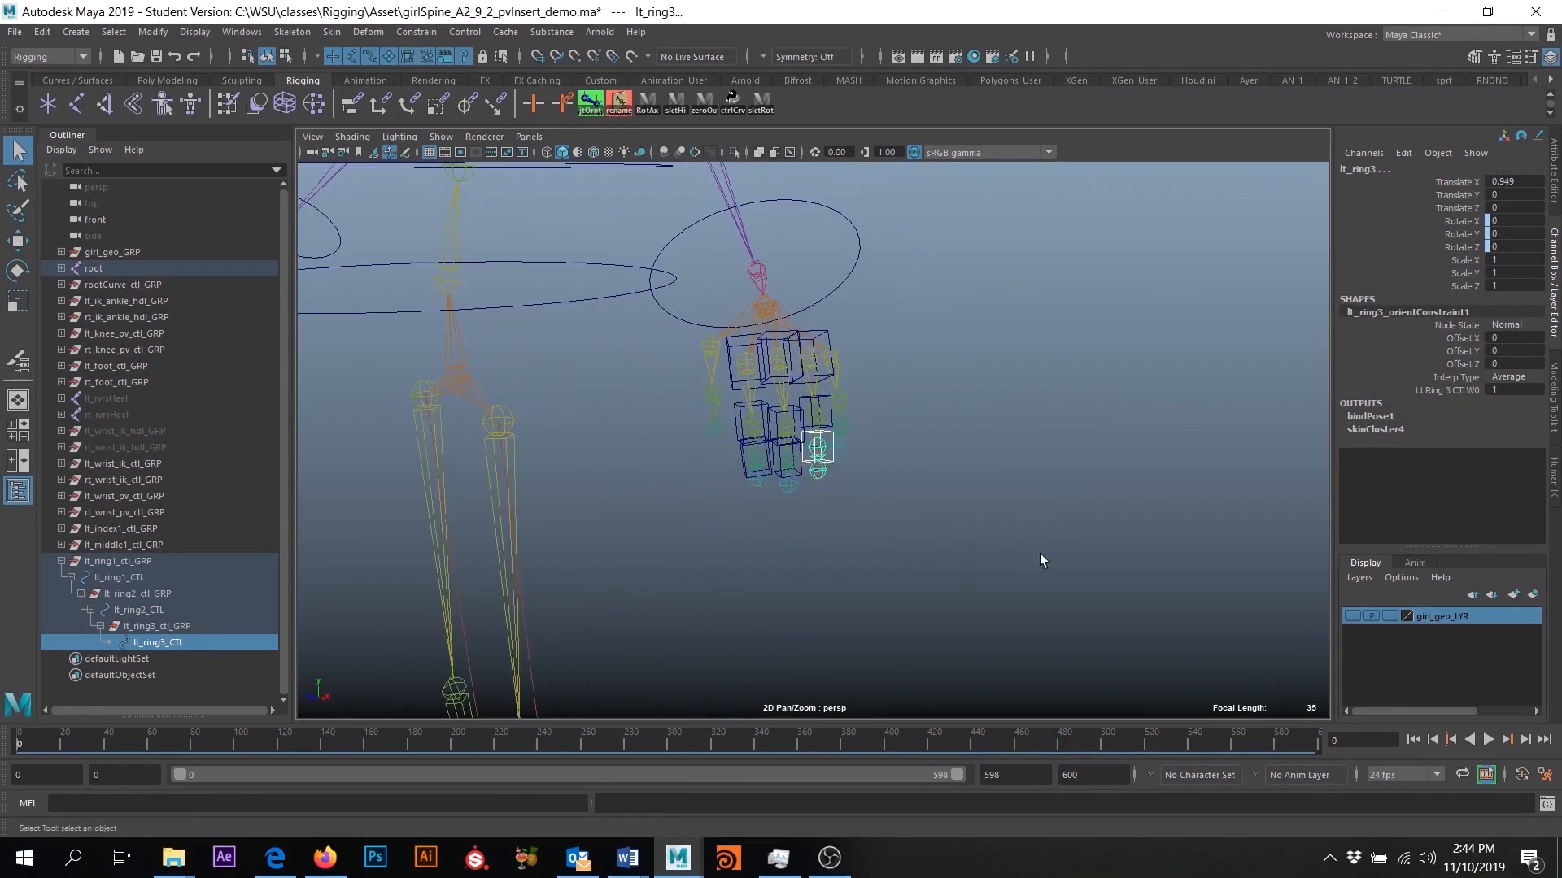
click(1351, 617)
alt+drag(795, 443, 801, 443)
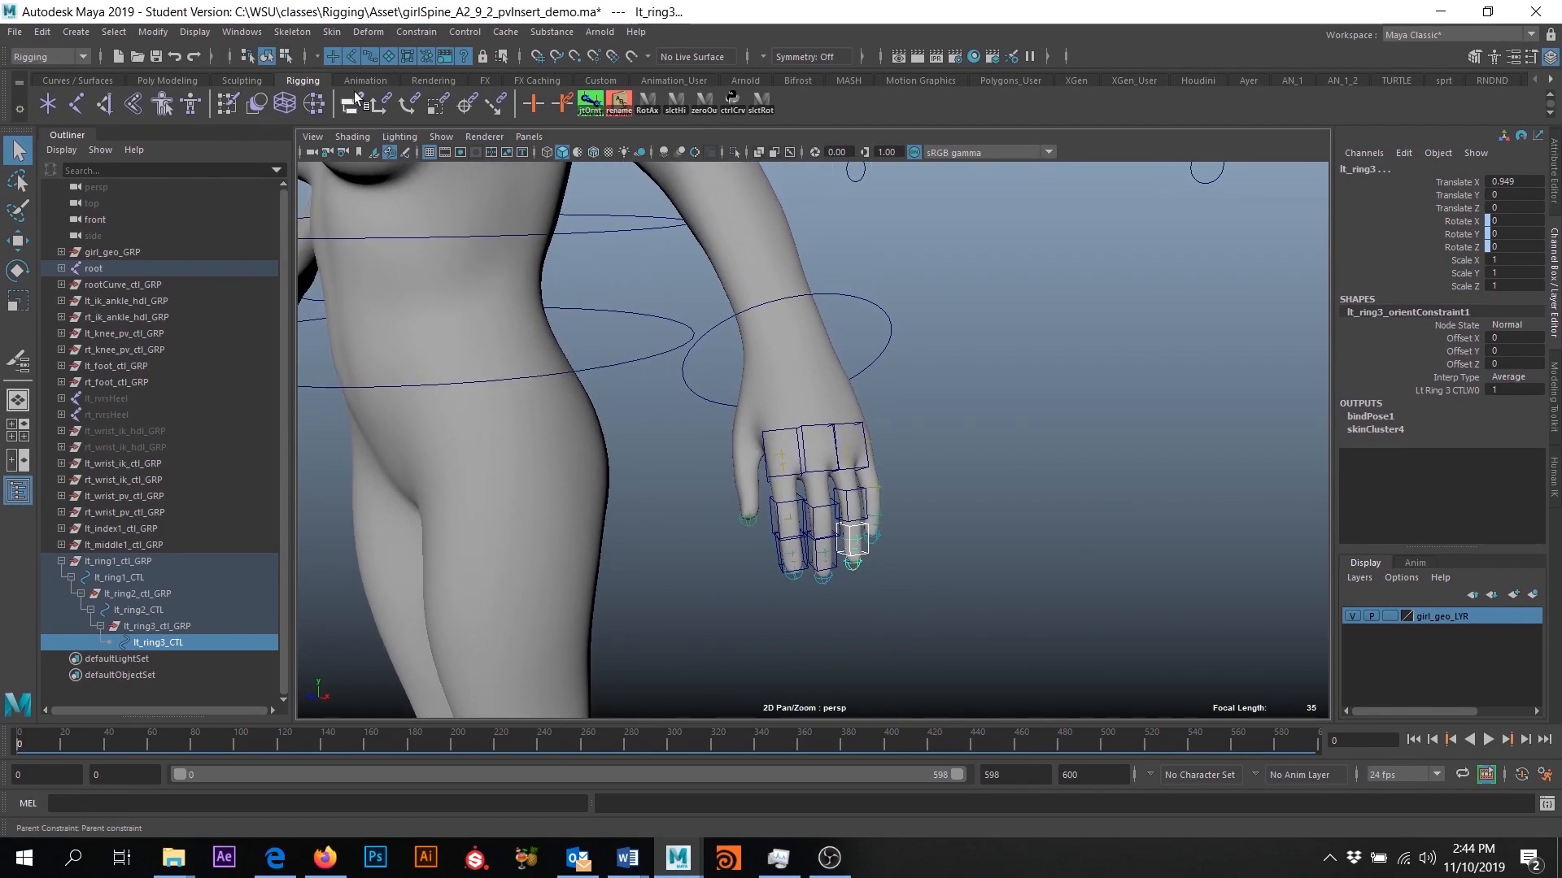
- Restrict picking to curves and select all the index, middle and ring finger controls on the left hand
click(349, 55)
click(462, 55)
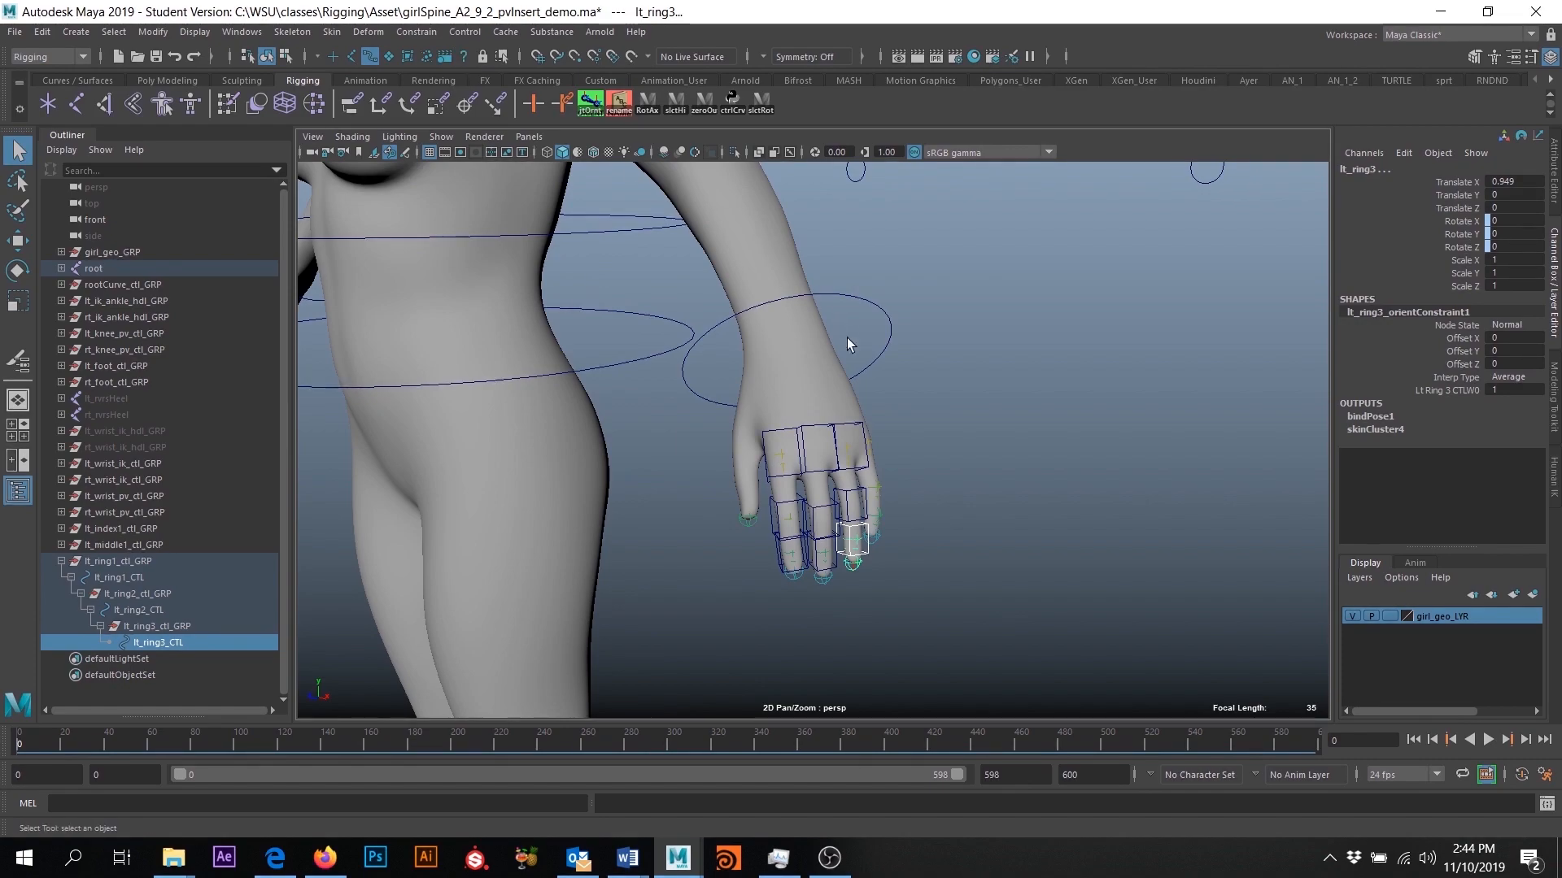
scroll(813, 374, down, 4)
drag(779, 417, 856, 535)
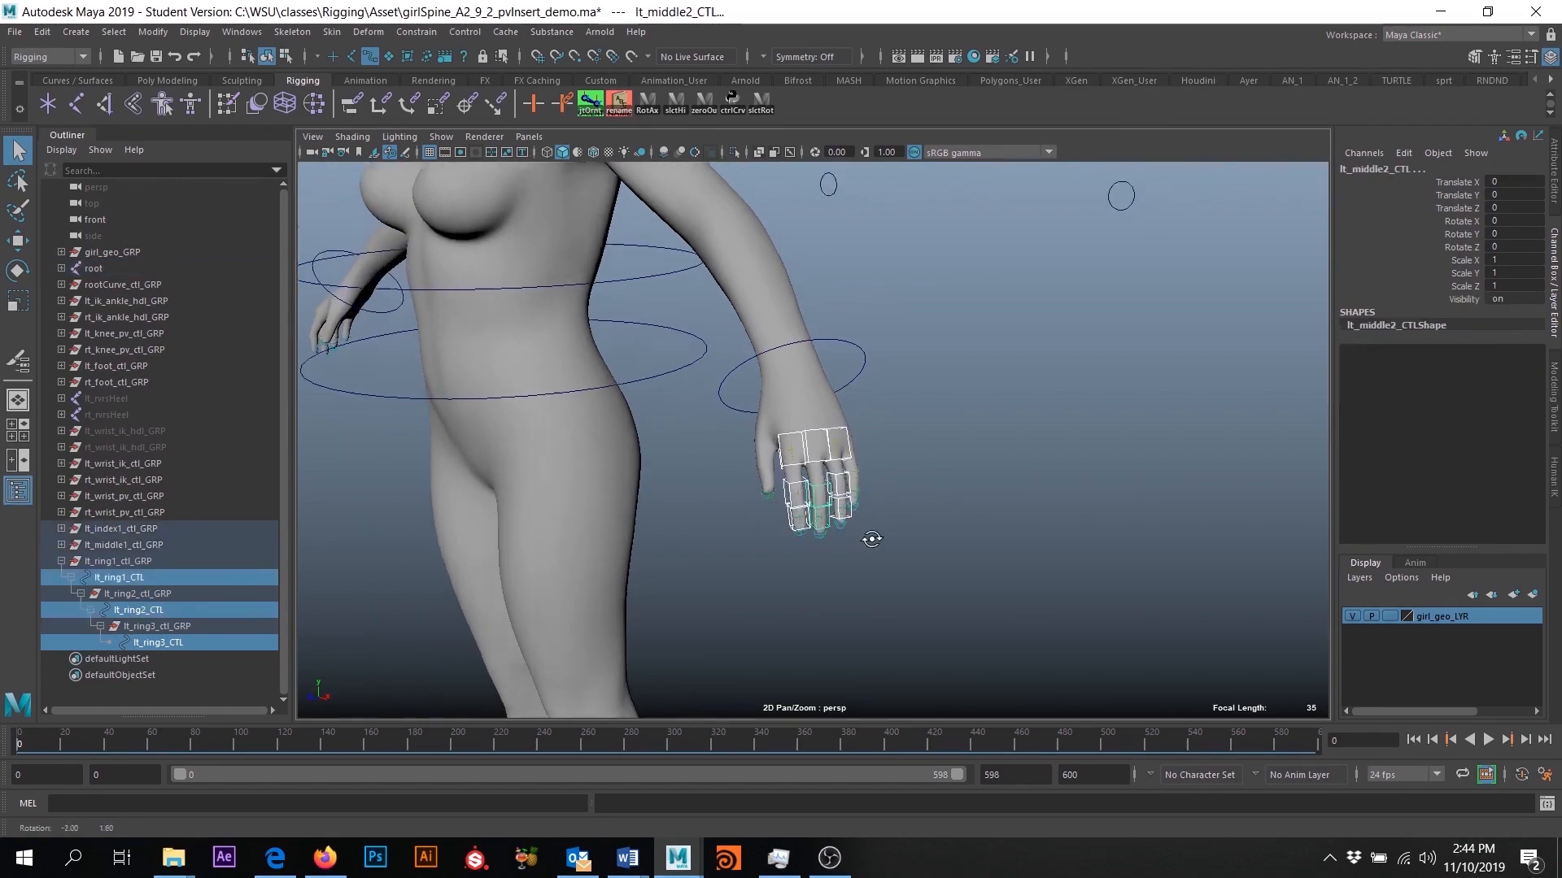
- Test-rotate the selected index, middle and ring finger controls together, and undo the rotation
scroll(859, 512, up, 2)
key(e)
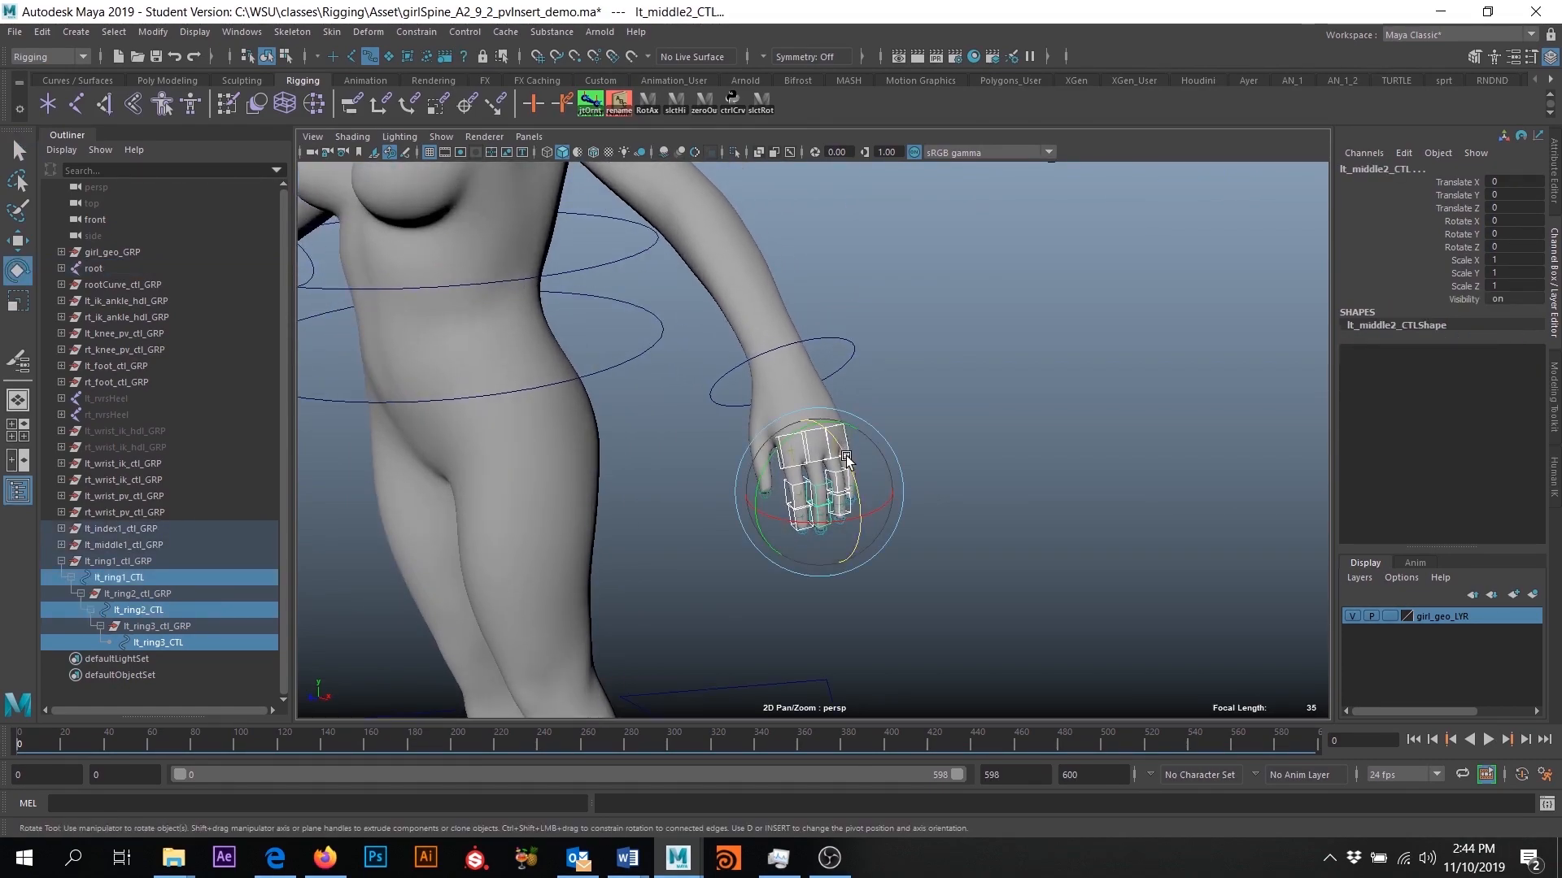
mouse_move(857, 527)
mouse_down()
mouse_move(844, 466)
mouse_move(840, 510)
mouse_up()
key(ctrl+z)
key(ctrl+z)
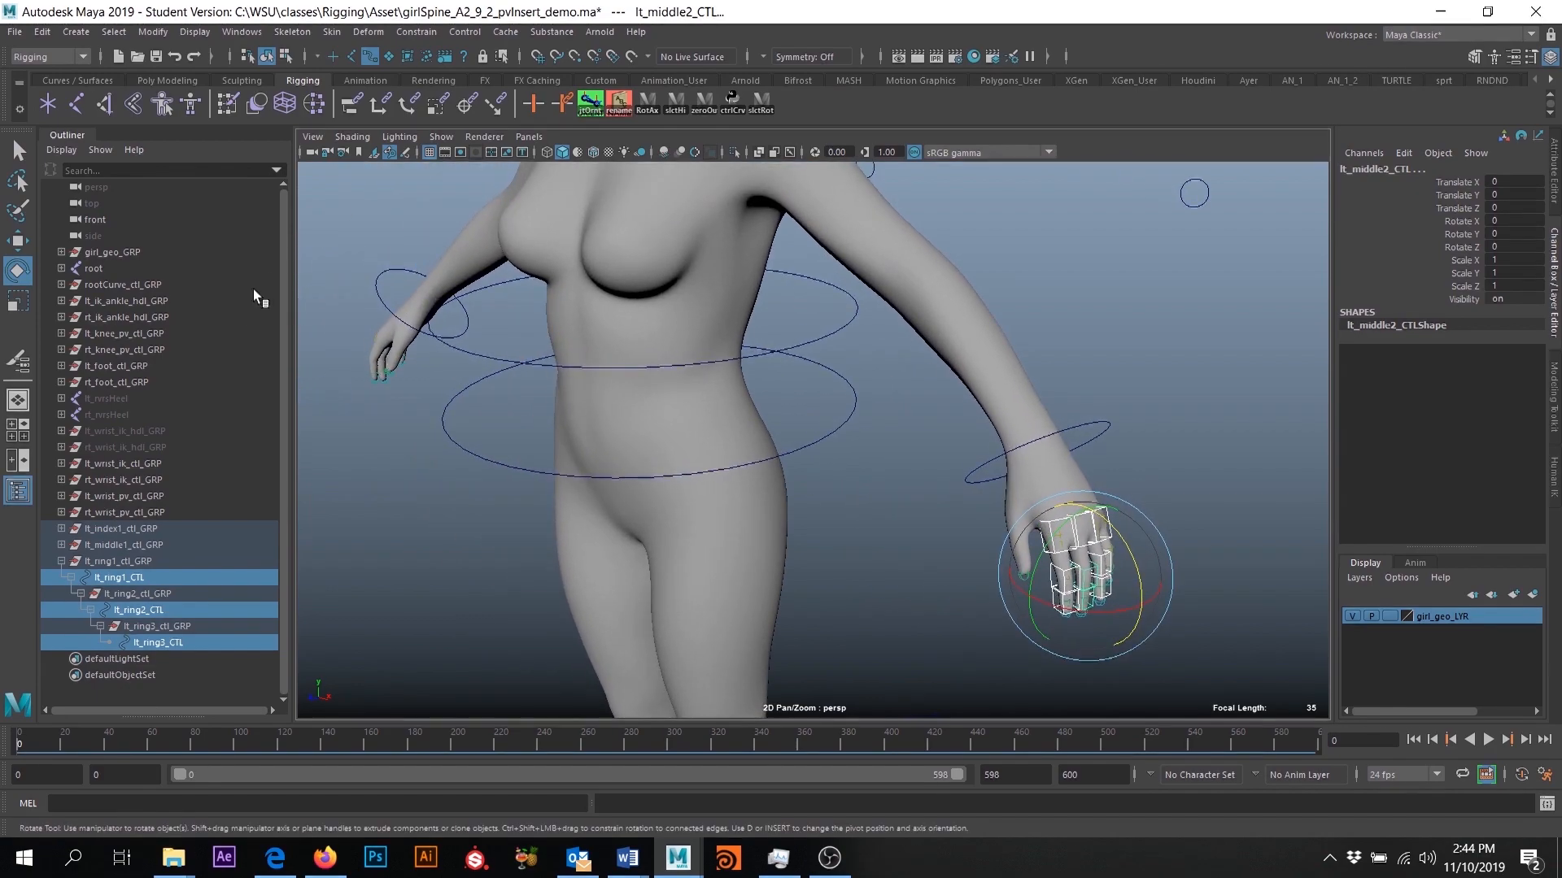
- Rotate lt_wrist_ik_CTL about -69 degrees in Z to test how the finger controls follow, and undo it
alt+drag(779, 431, 912, 401)
click(987, 439)
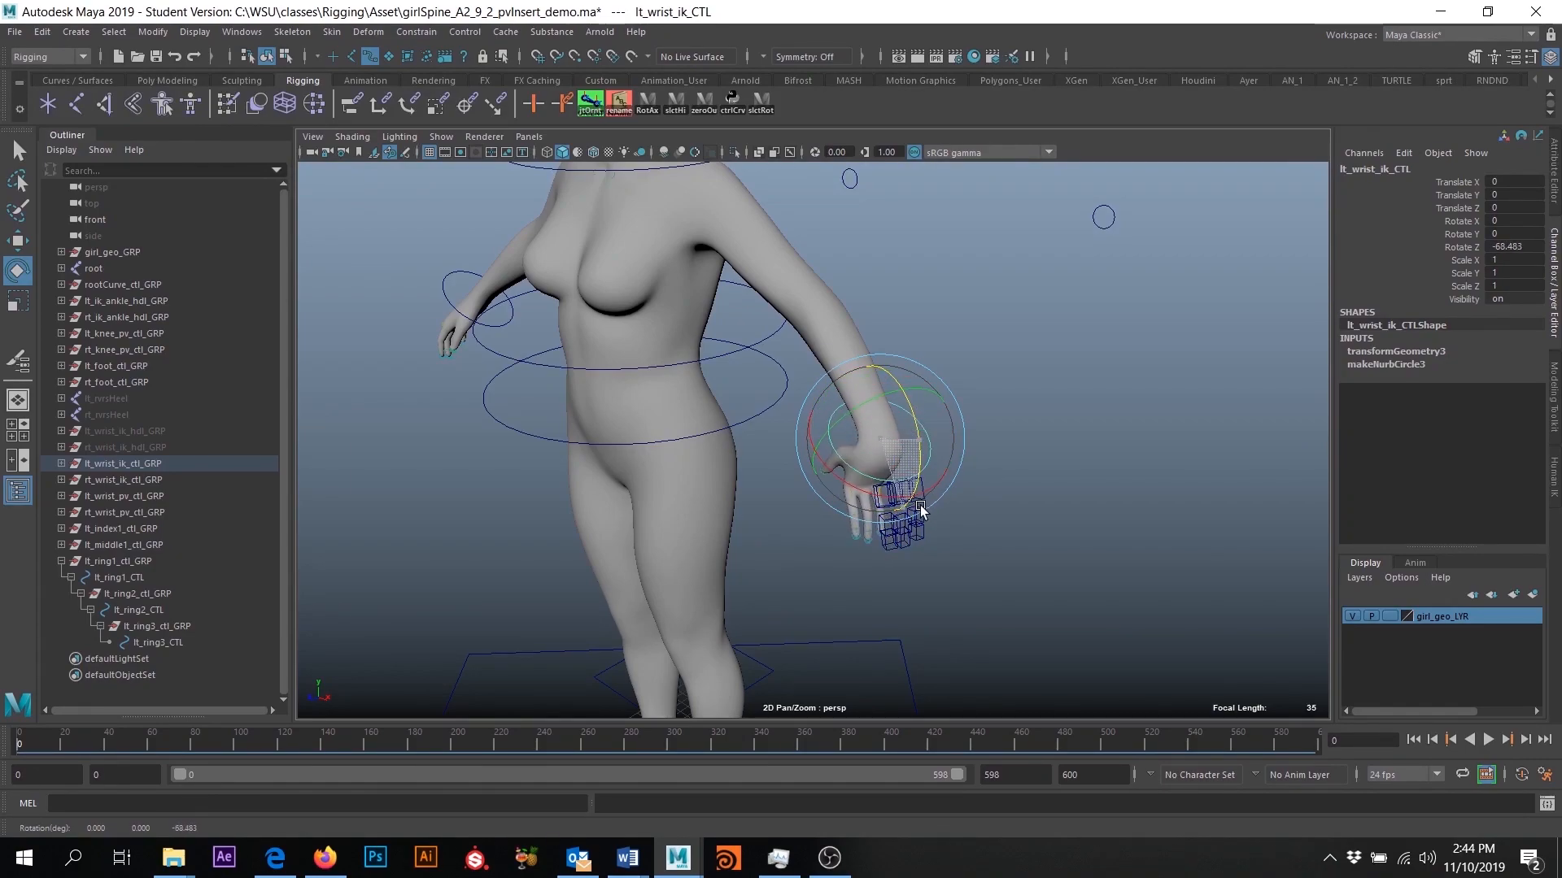
drag(918, 512, 919, 381)
alt+middle_drag(967, 581, 924, 526)
alt+right_drag(924, 527, 962, 479)
alt+drag(962, 478, 1076, 452)
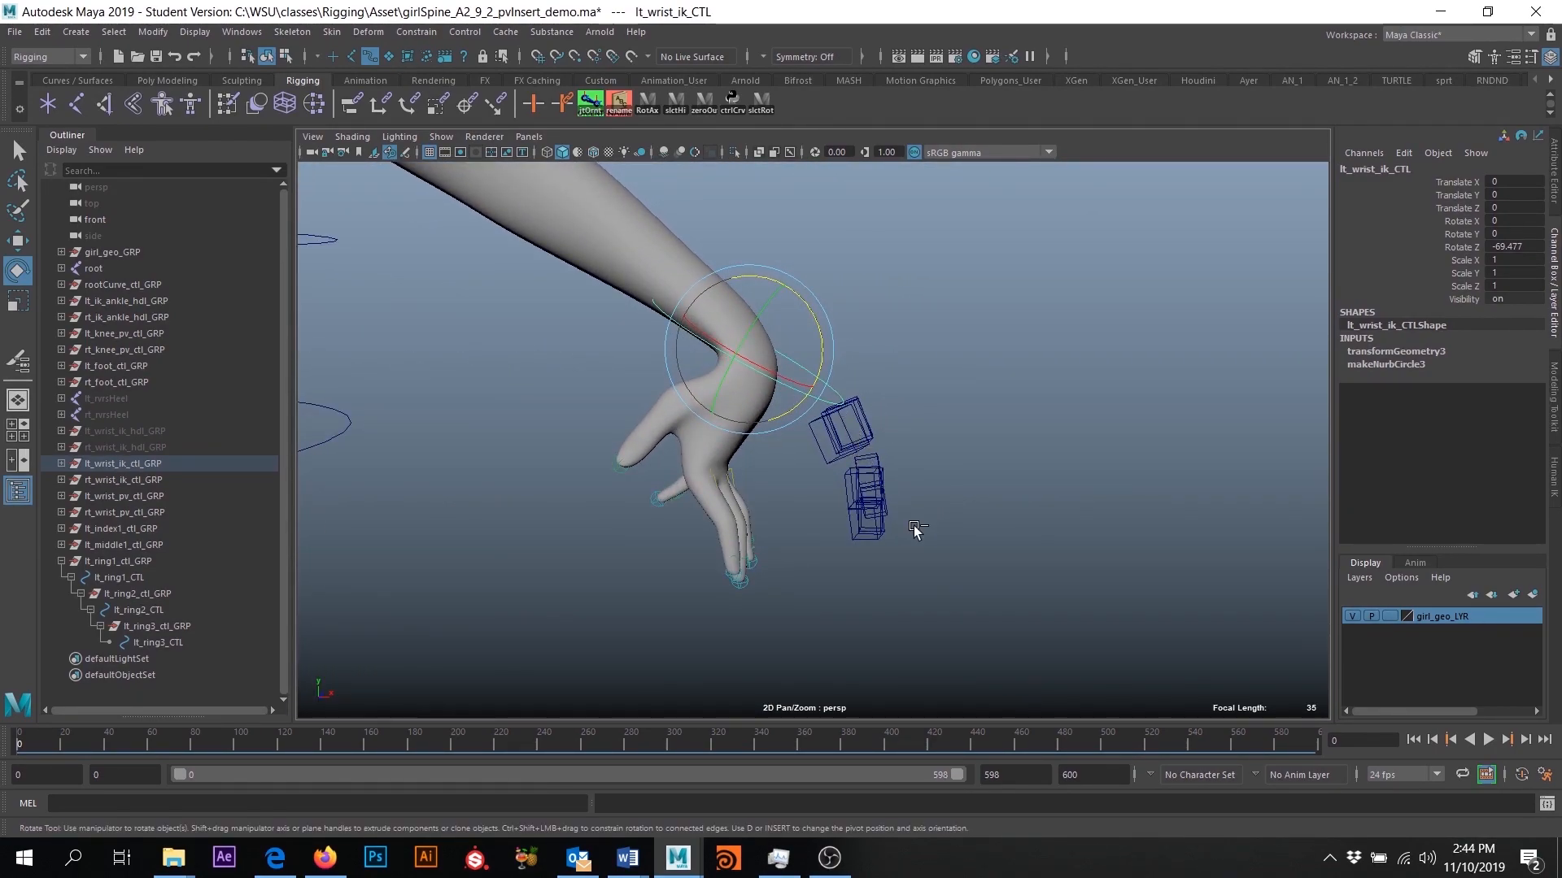
key(ctrl+z)
alt+drag(1013, 488, 823, 518)
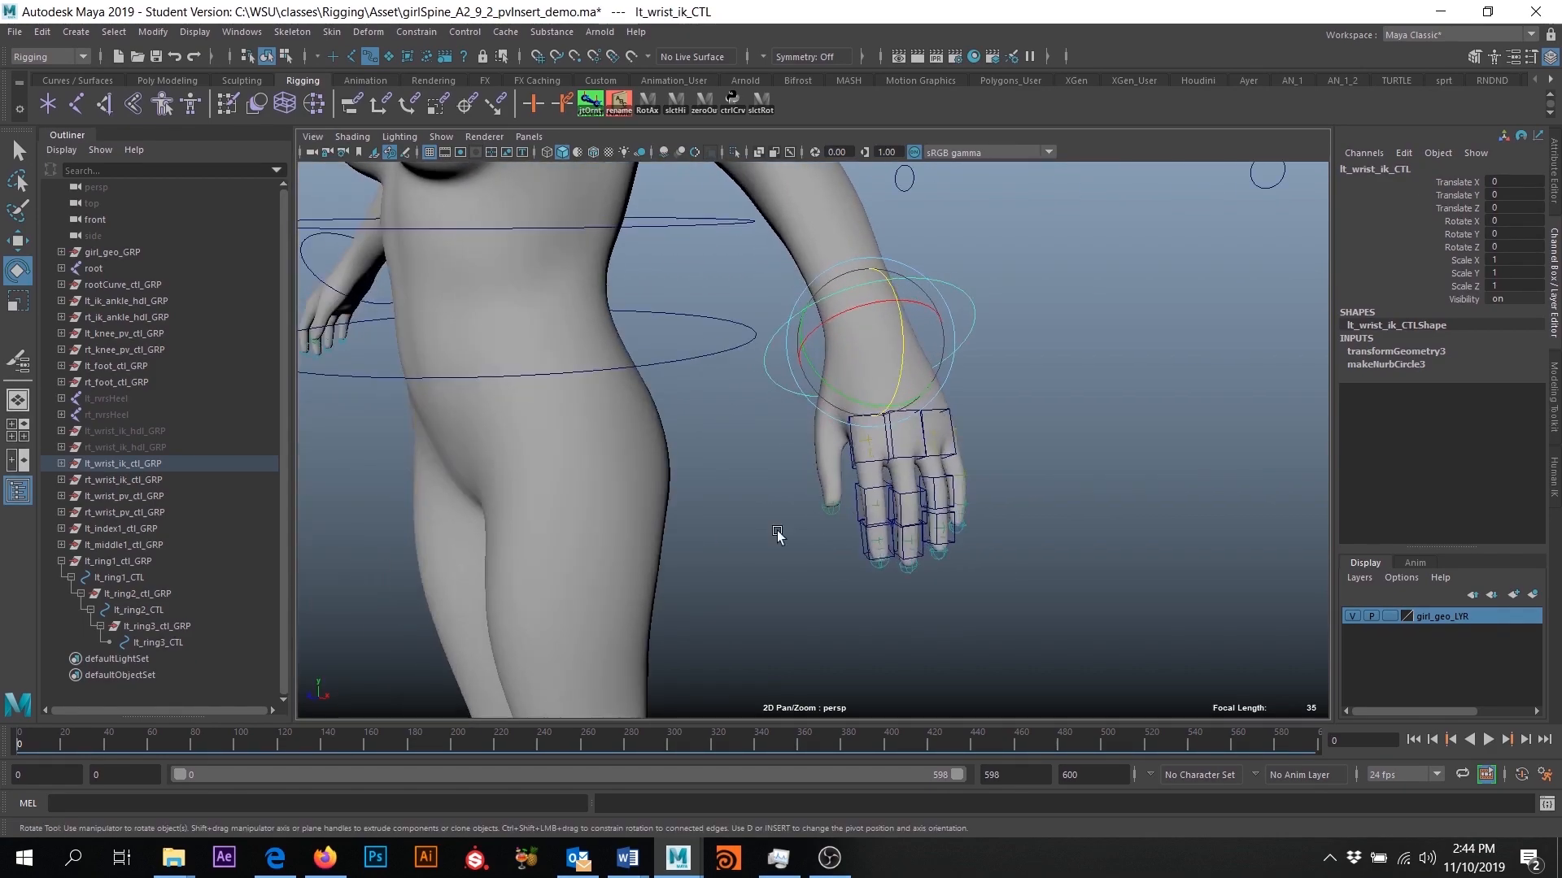
- Parent lt_index1_ctl_GRP, lt_middle1_ctl_GRP and lt_ring1_ctl_GRP under lt_wrist_ik_CTL
click(62, 561)
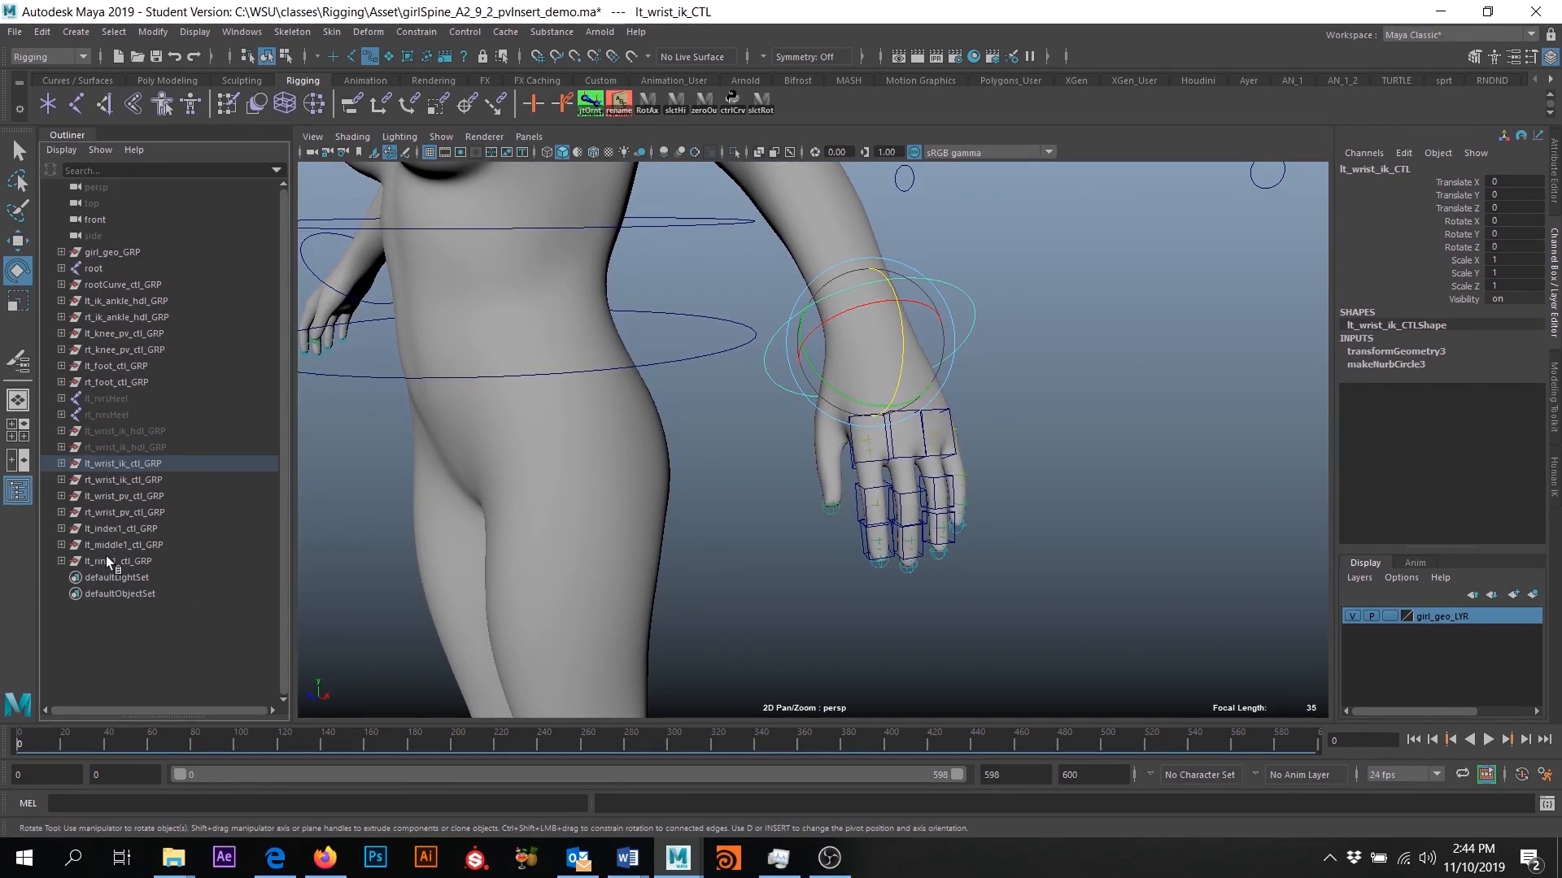
click(101, 529)
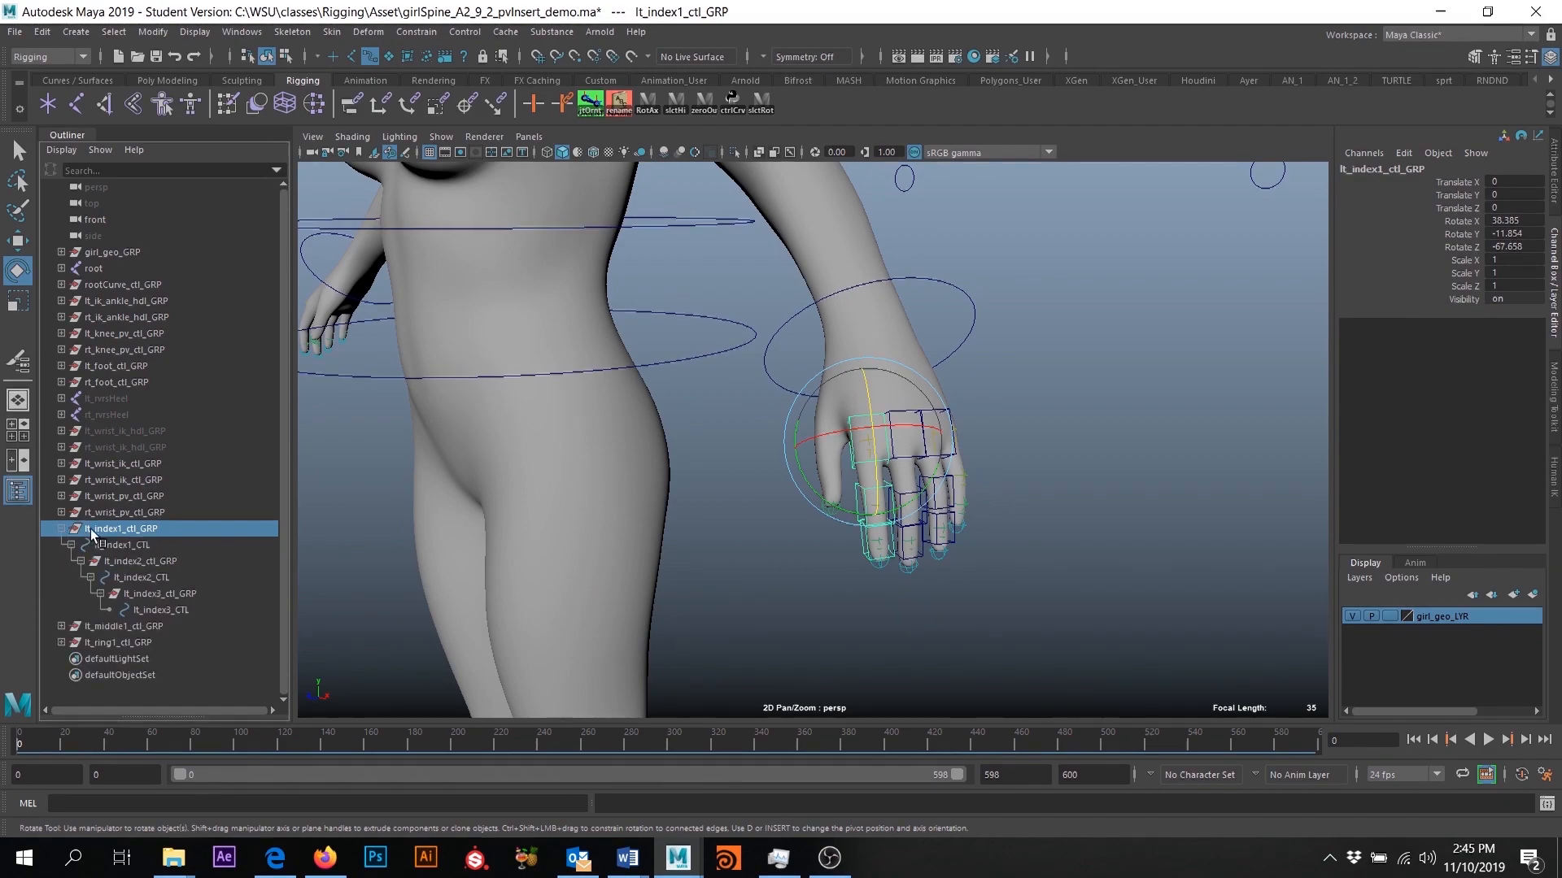
shift+click(127, 555)
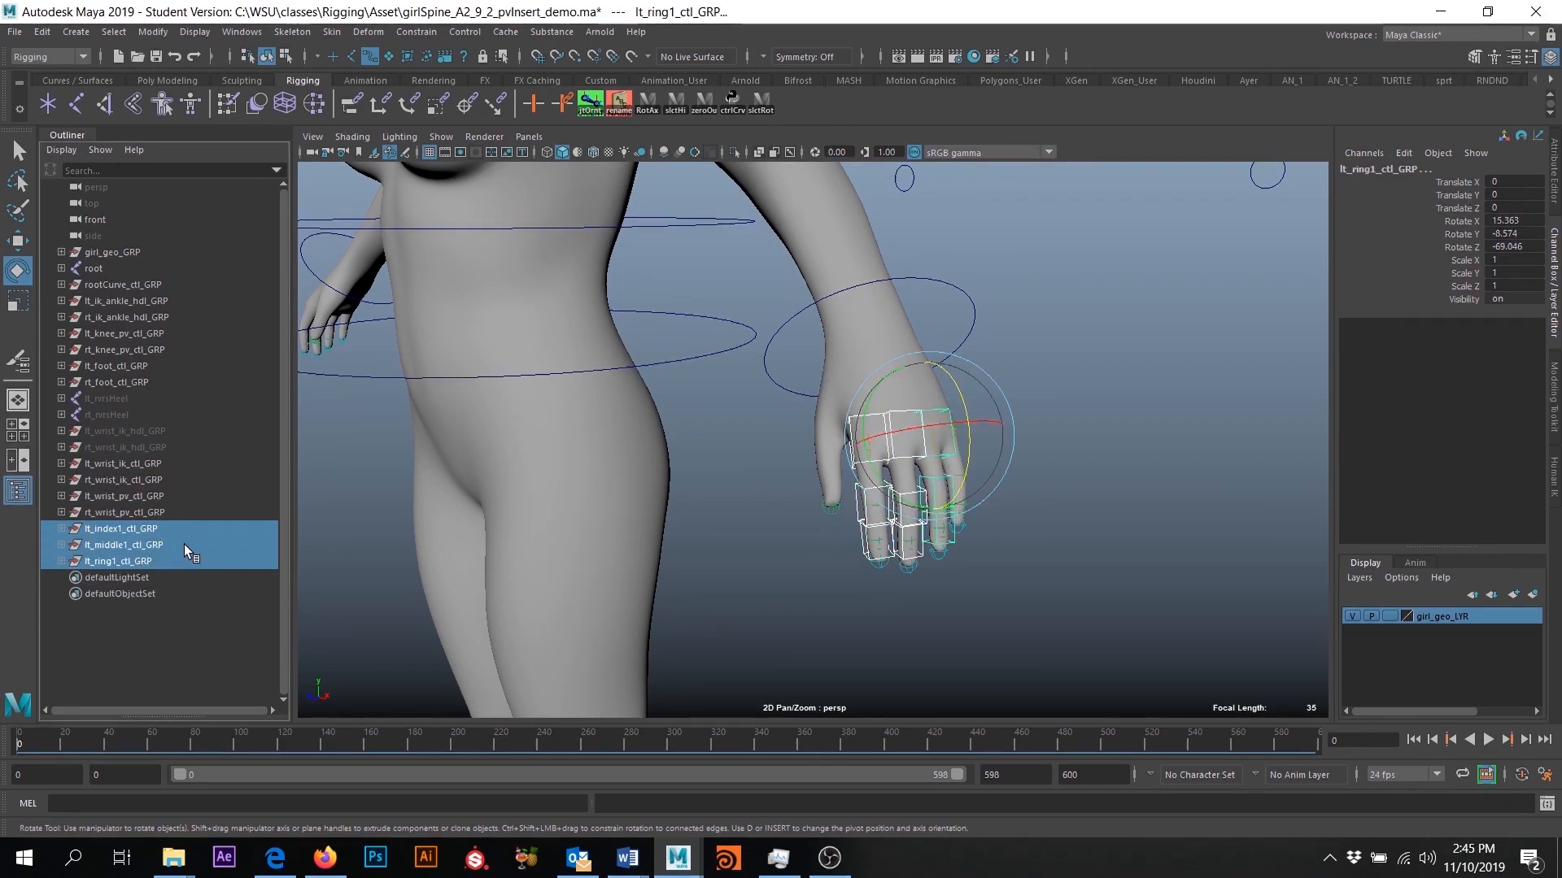
alt+middle_drag(975, 328, 945, 408)
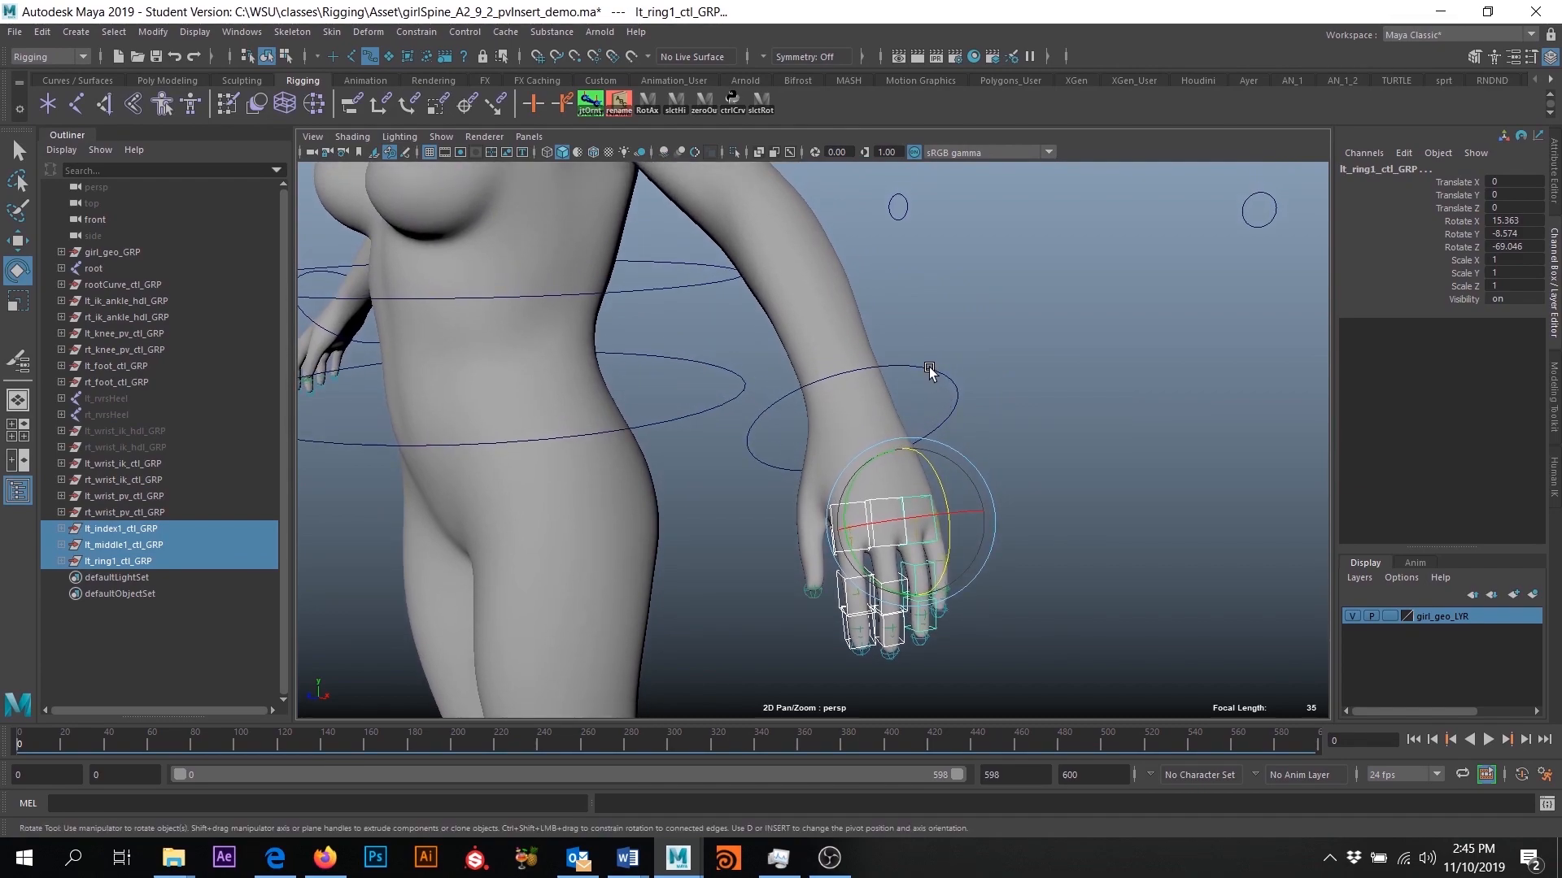
shift+click(930, 372)
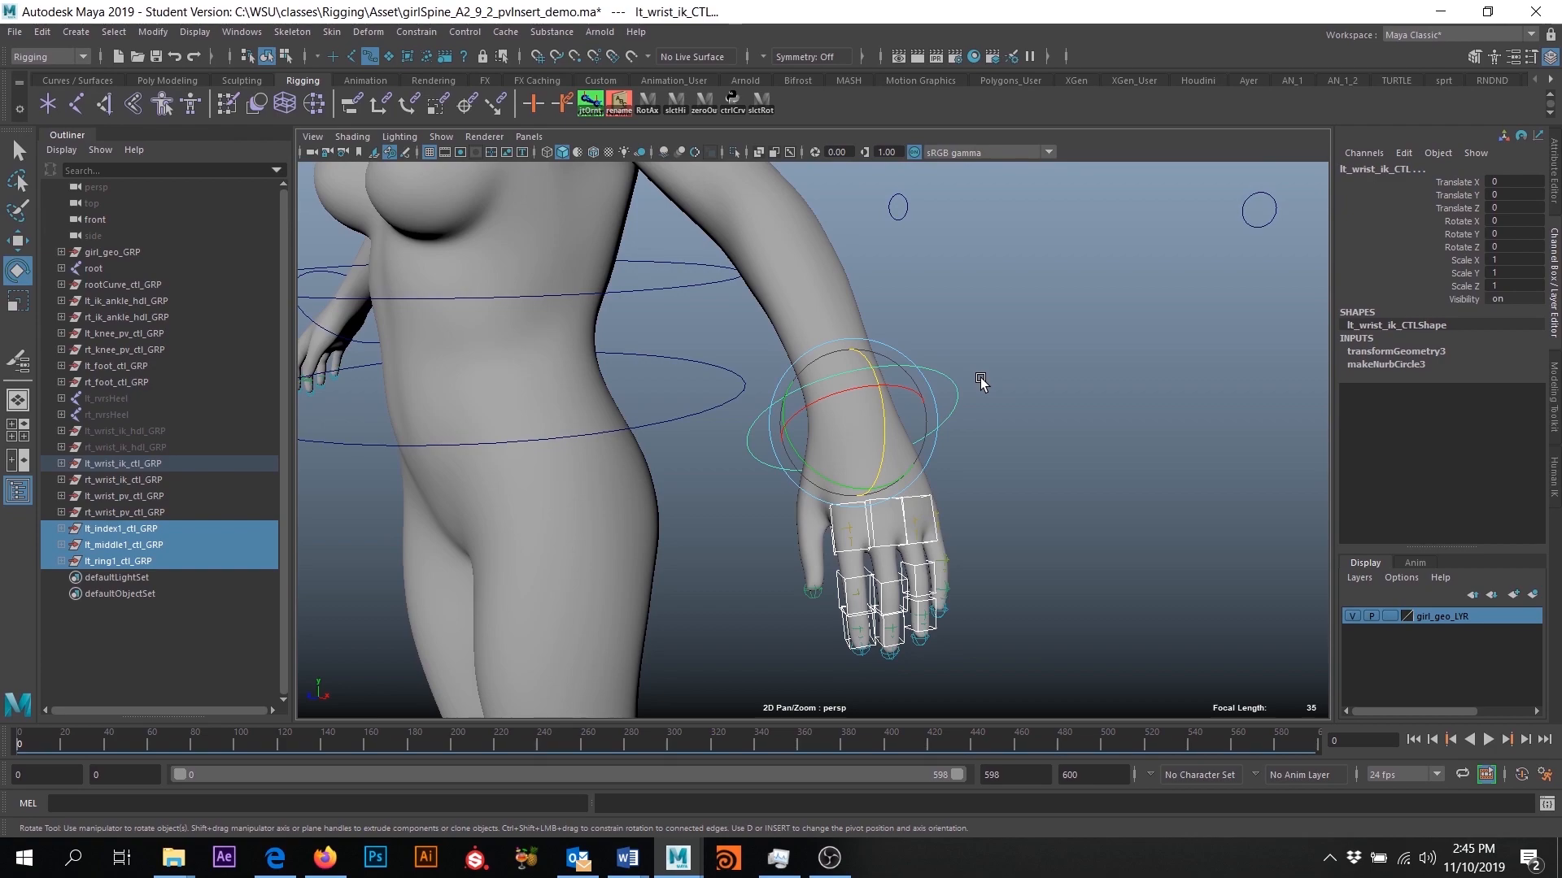
key(p)
click(926, 379)
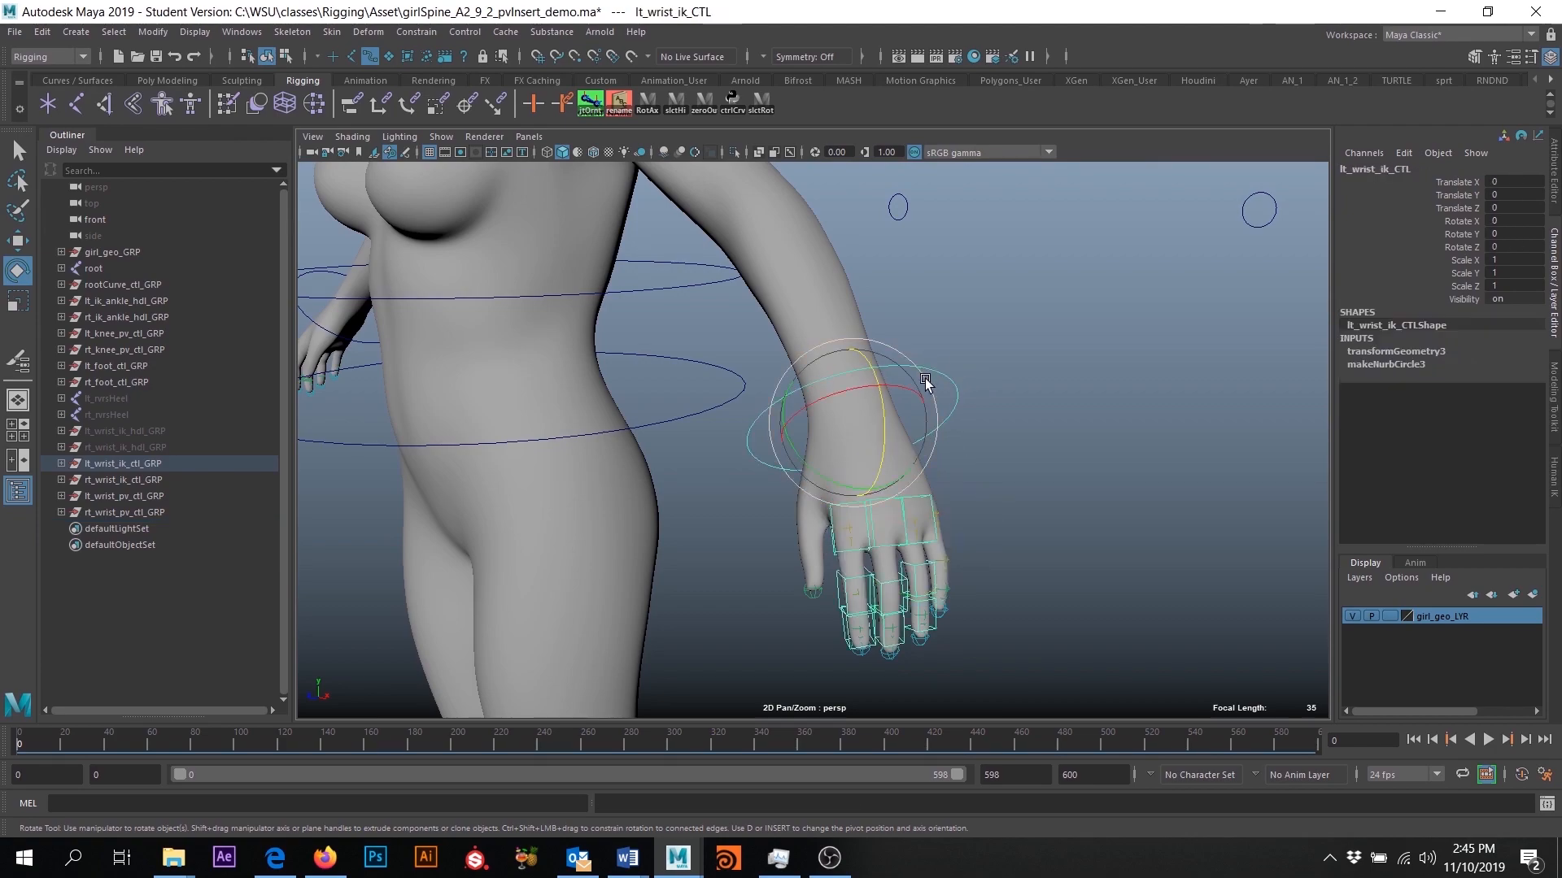
- Rotate lt_wrist_ik_CTL about -76 degrees in Z with the fingers parented, and undo the test rotation
drag(874, 380, 854, 478)
alt+drag(854, 482, 912, 539)
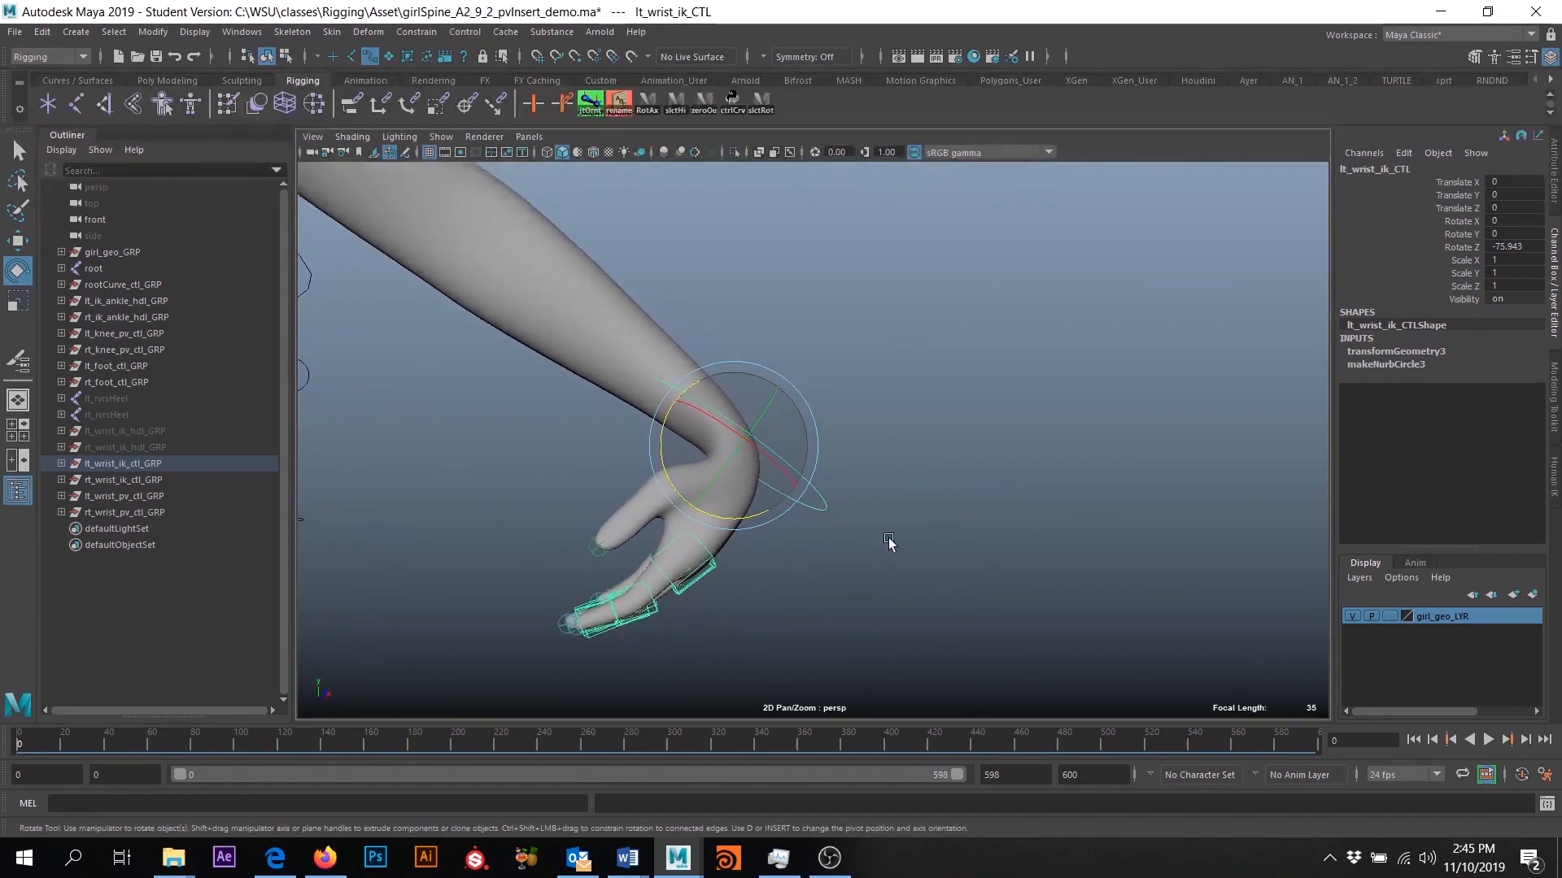
drag(609, 626, 716, 598)
key(ctrl+z)
key(ctrl+z)
key(ctrl+z)
- Undo the parenting of the three finger control groups to the wrist control
alt+drag(984, 520, 796, 496)
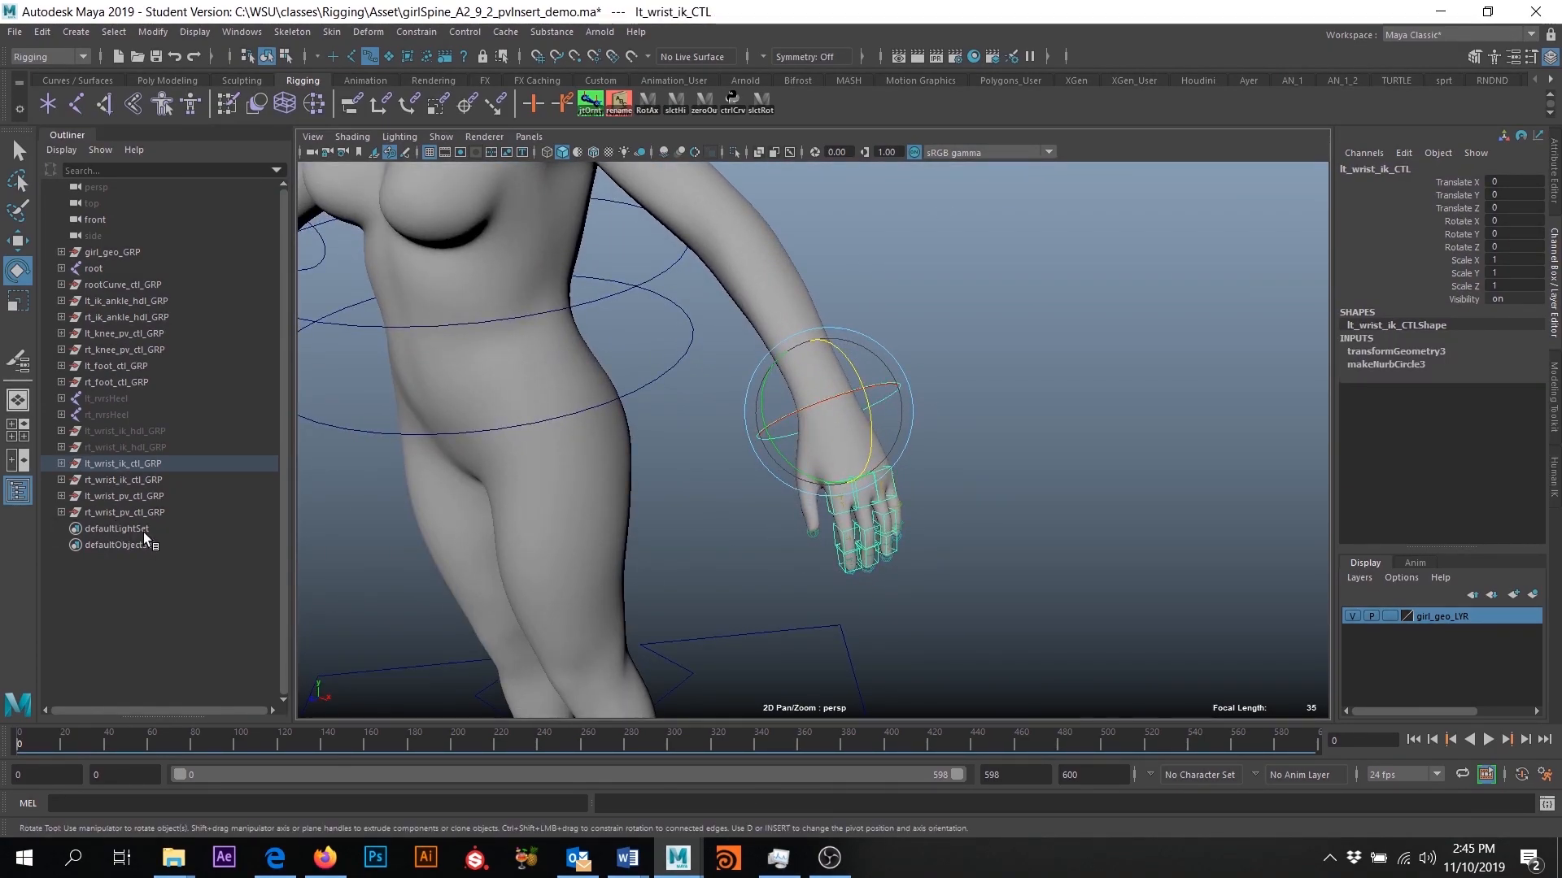
key(ctrl+z)
key(ctrl+z)
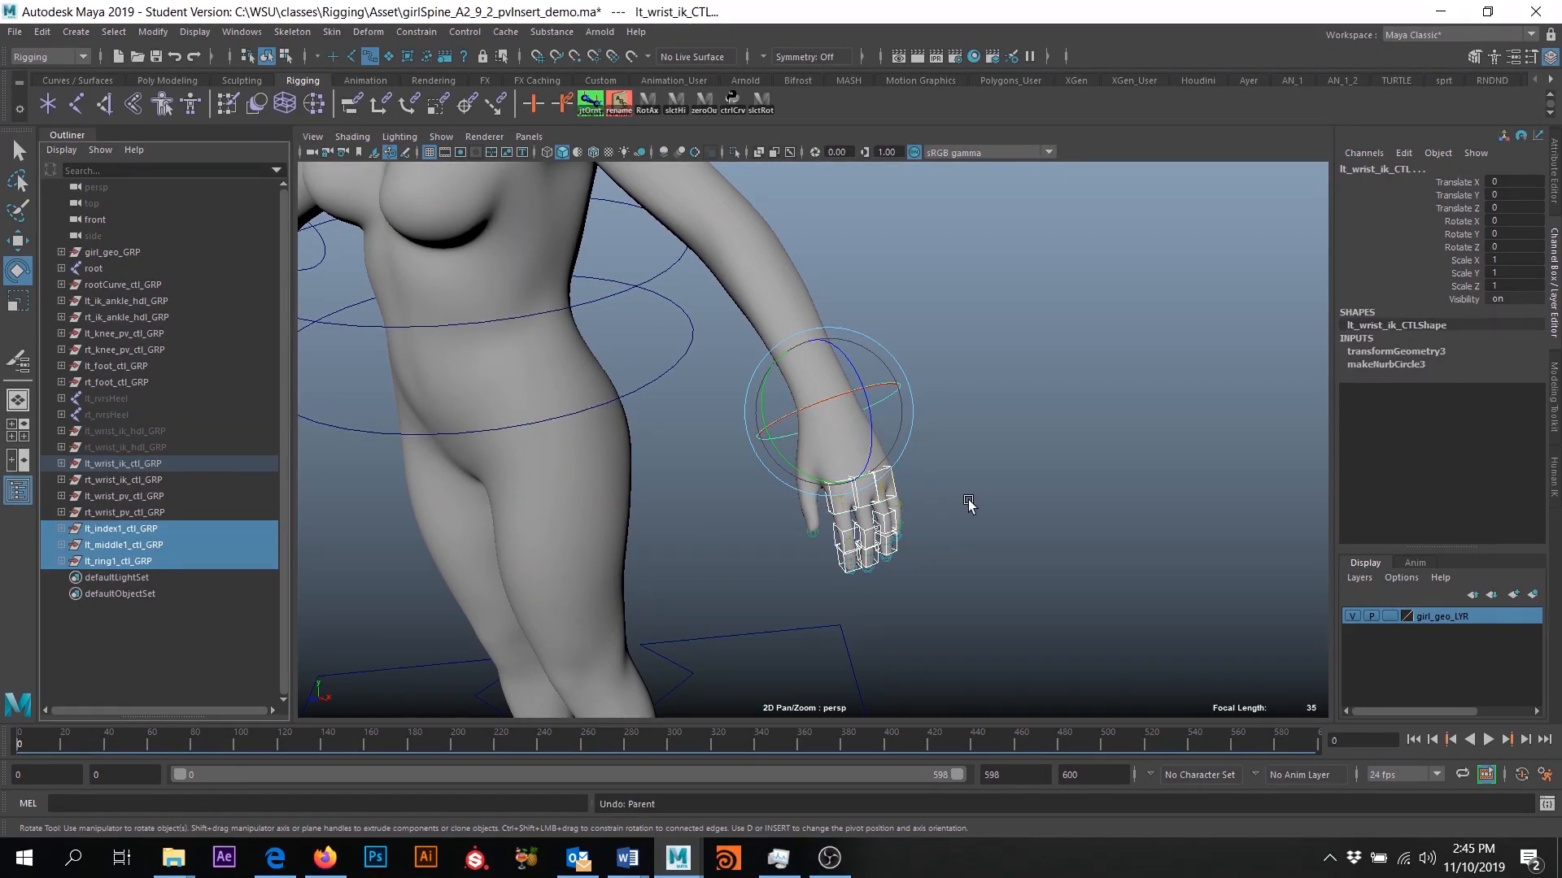
- Examine the left hand and its finger controls from several angles relative to the wrist and arm
alt+drag(1032, 525, 966, 501)
alt+middle_drag(966, 502, 983, 457)
alt+right_drag(983, 456, 1038, 583)
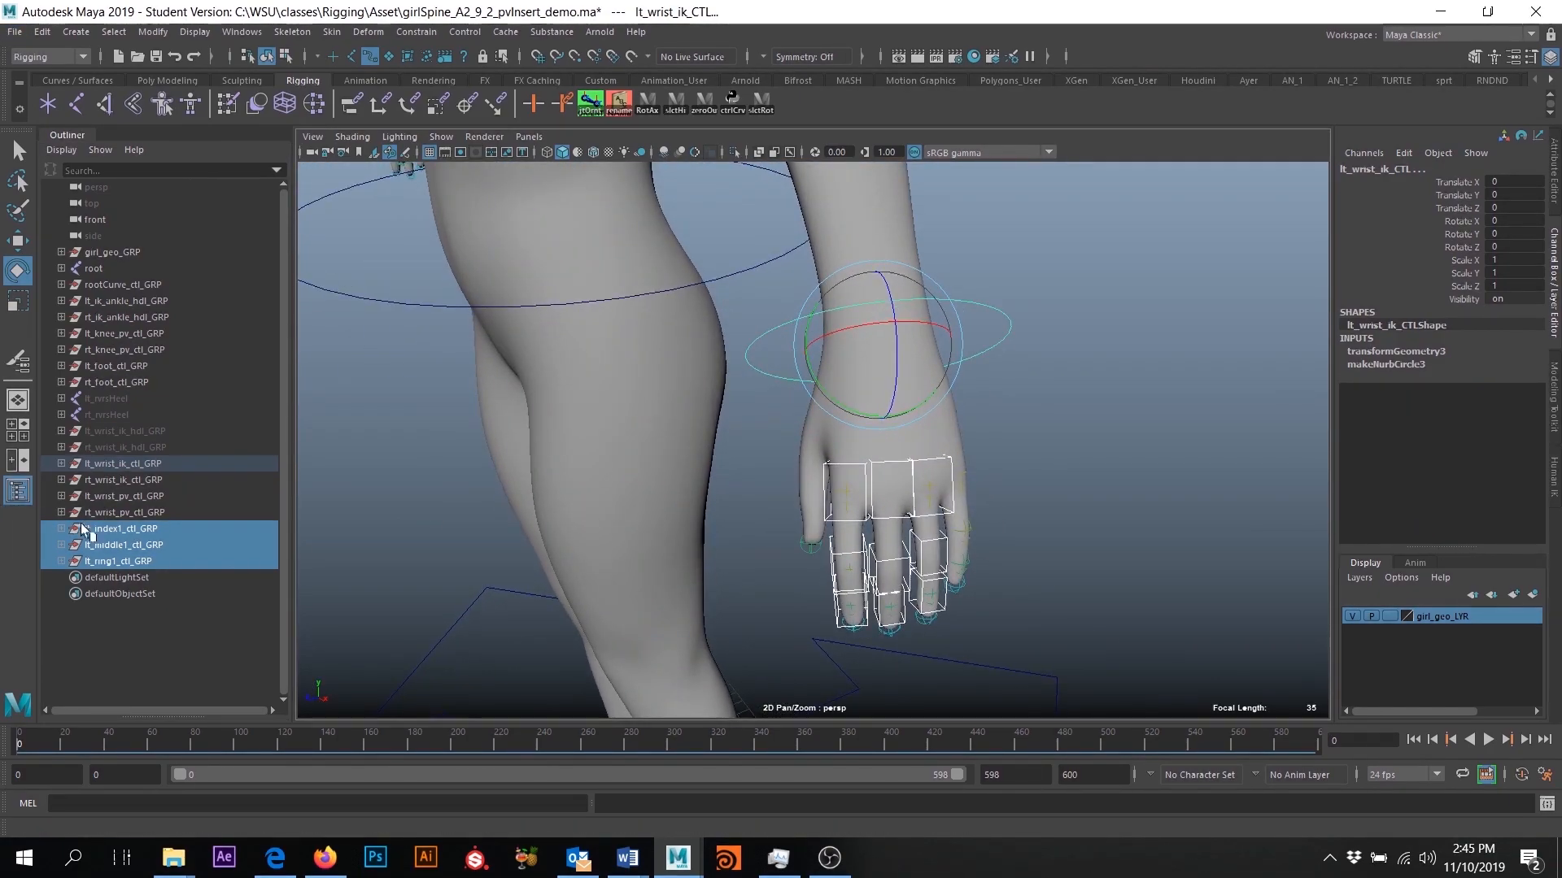
mouse_move(1020, 512)
alt+mouse_down()
mouse_move(980, 523)
mouse_move(1006, 523)
alt+mouse_up()
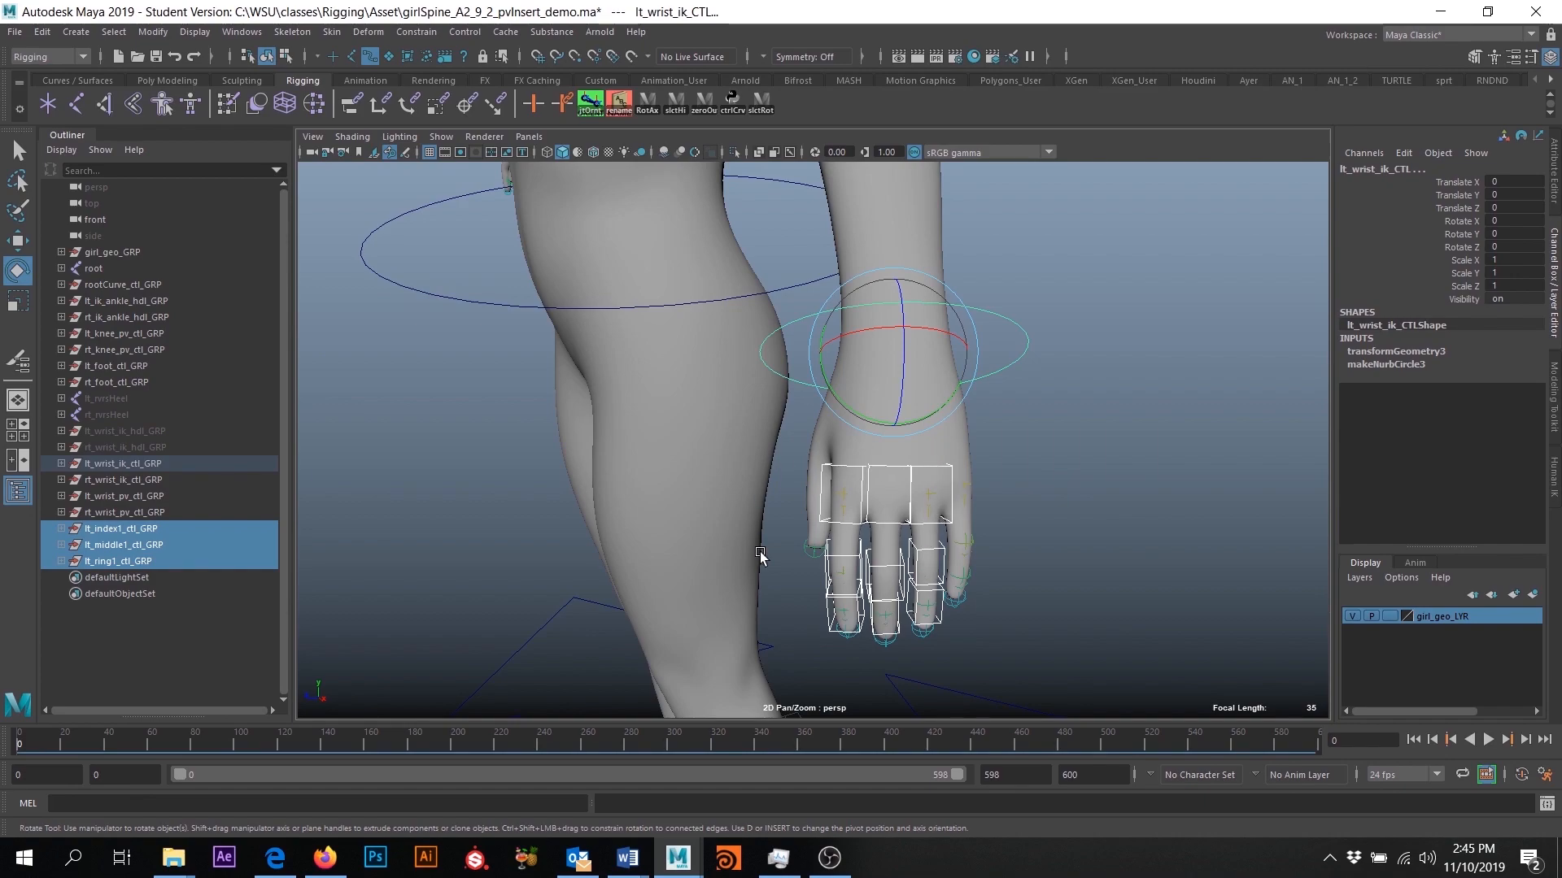
scroll(760, 556, down, 6)
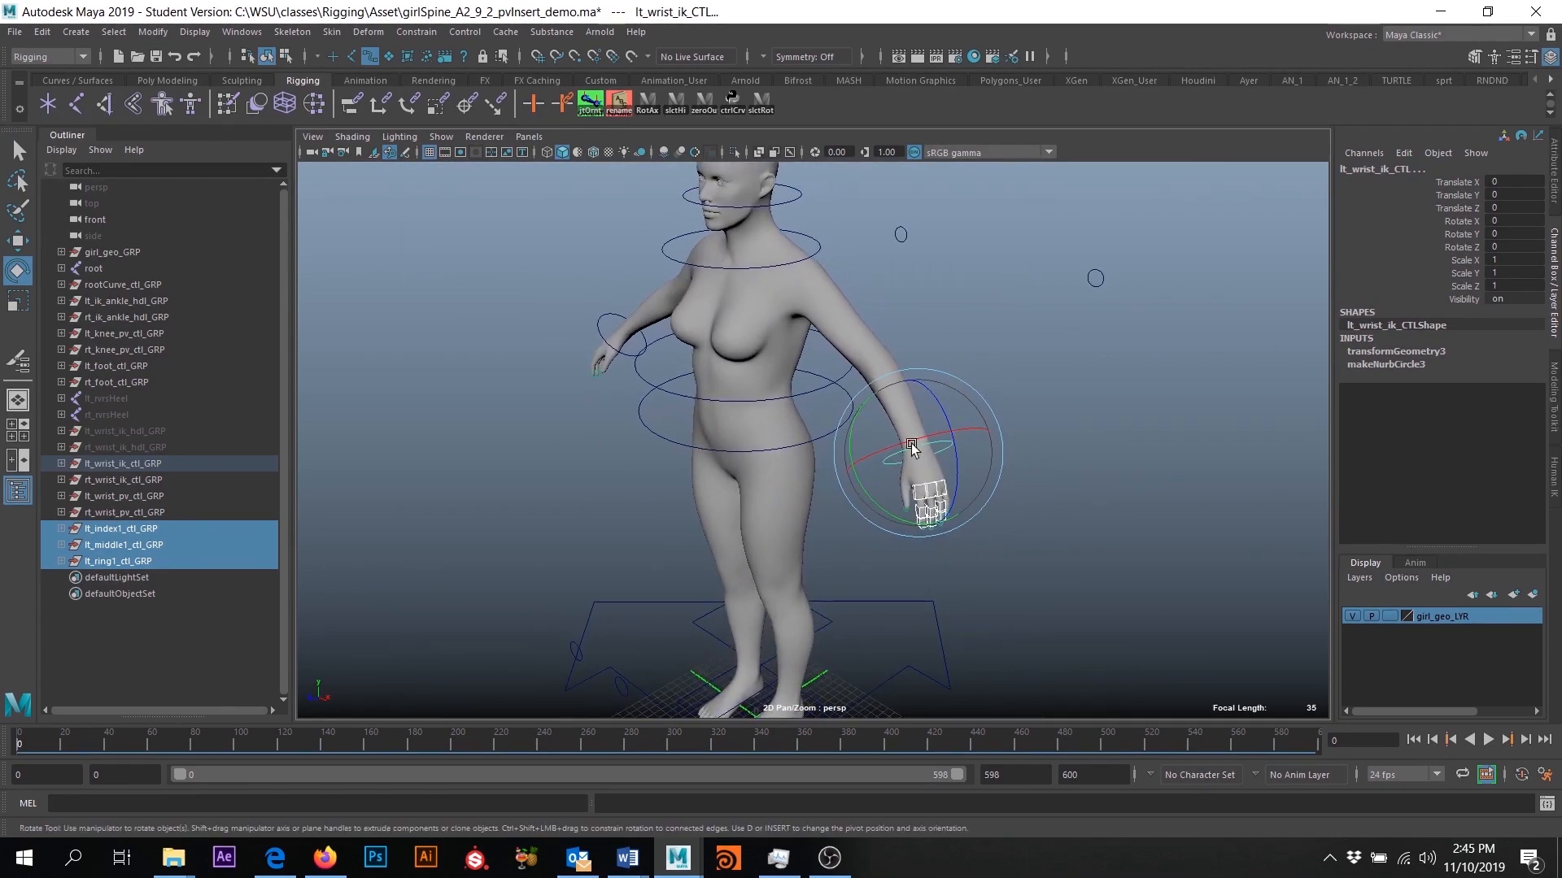
scroll(1078, 518, up, 5)
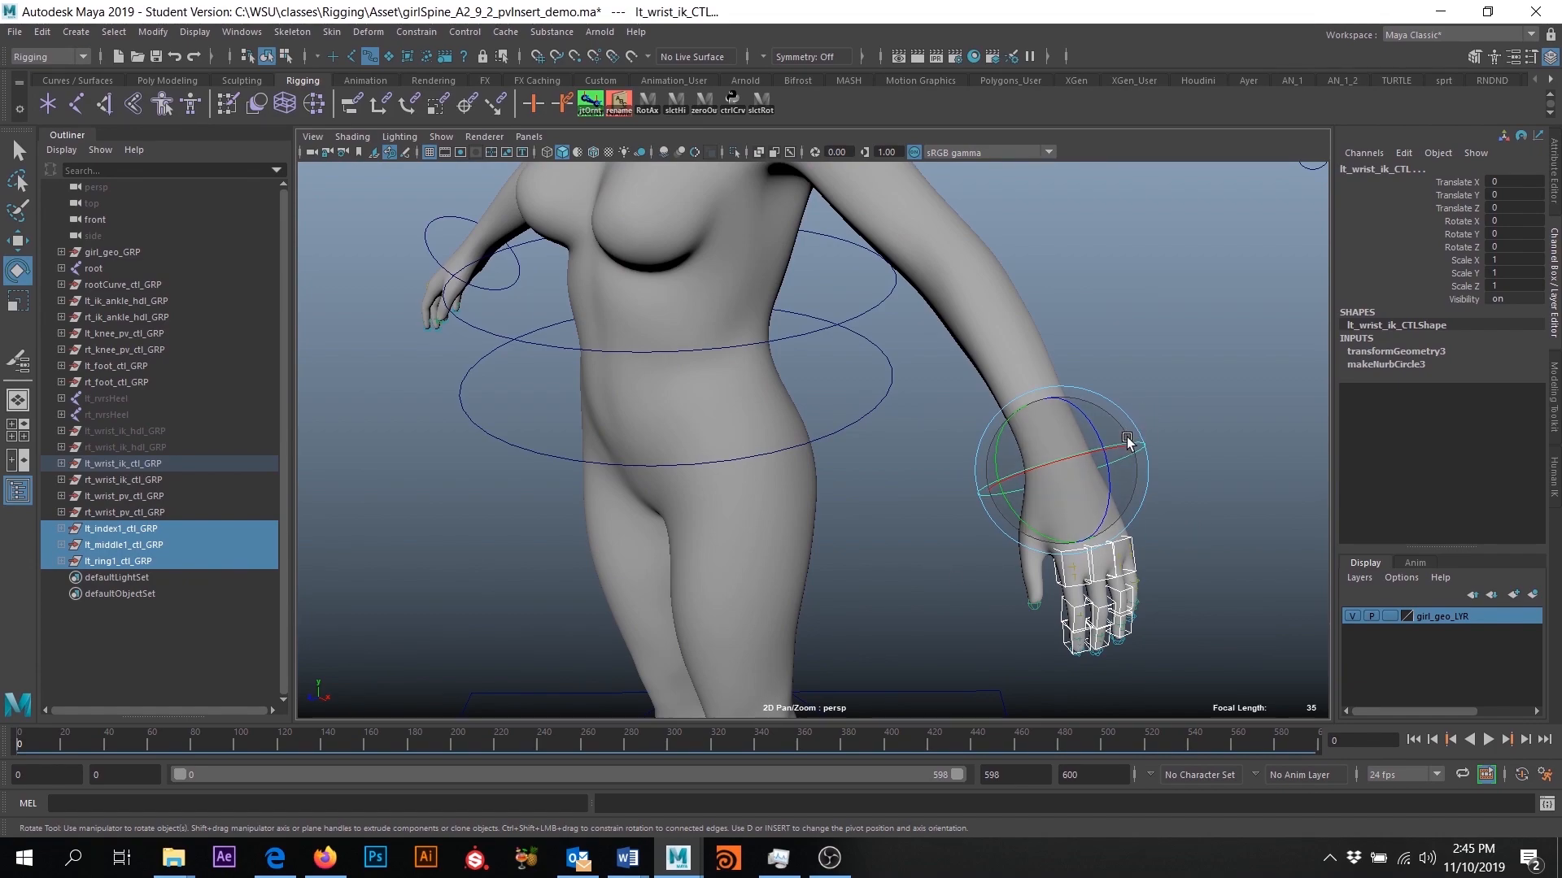
alt+drag(543, 504, 930, 277)
scroll(784, 489, up, 4)
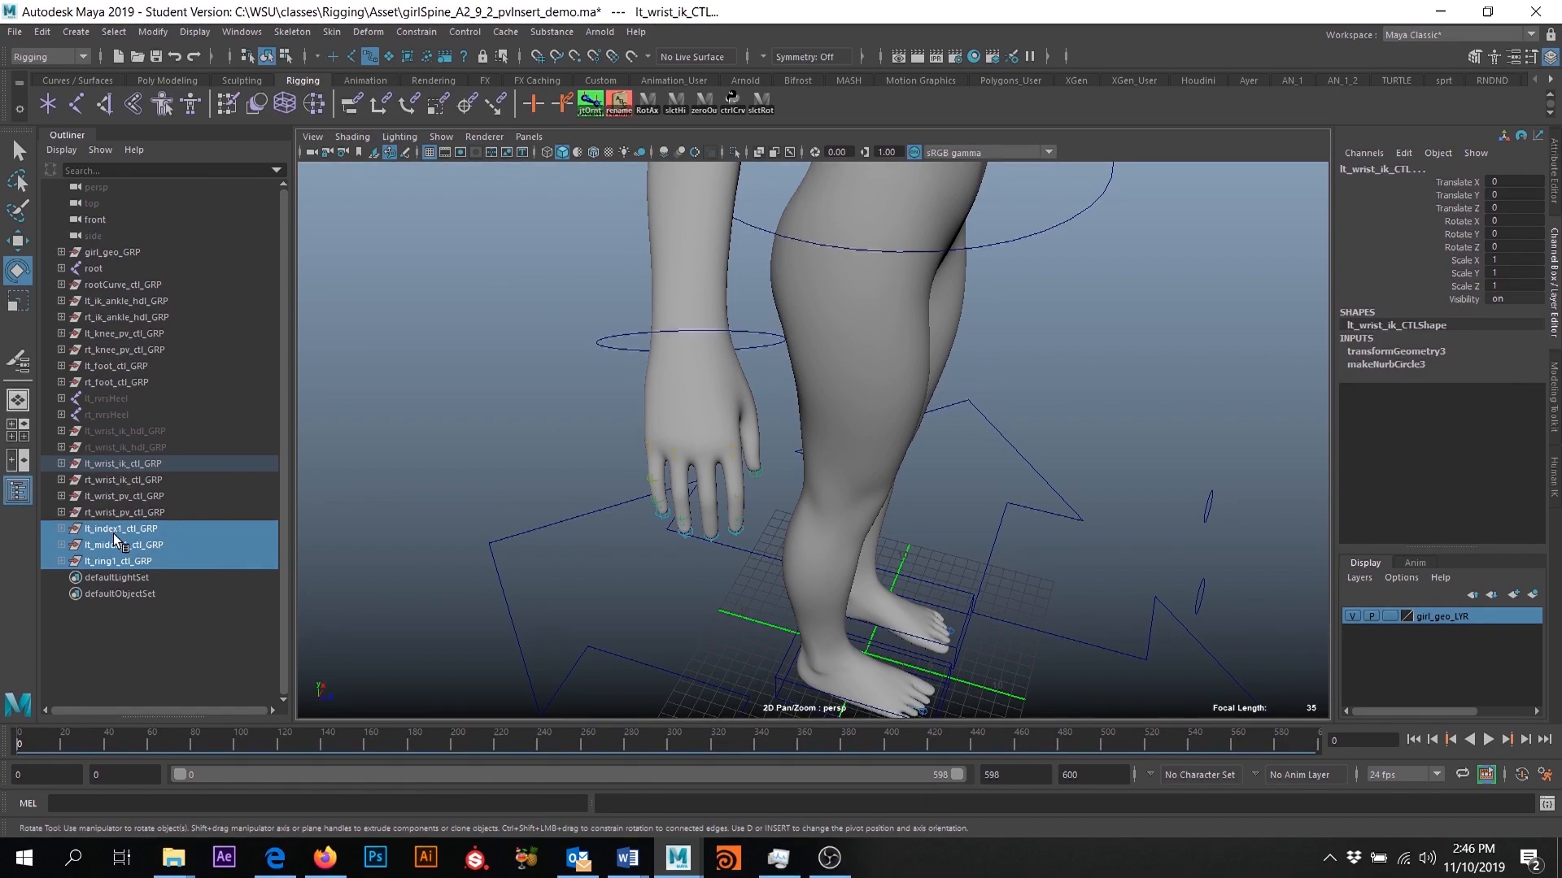
alt+right_drag(818, 380, 701, 342)
alt+drag(1028, 428, 602, 512)
alt+right_drag(801, 415, 932, 558)
alt+drag(932, 558, 954, 519)
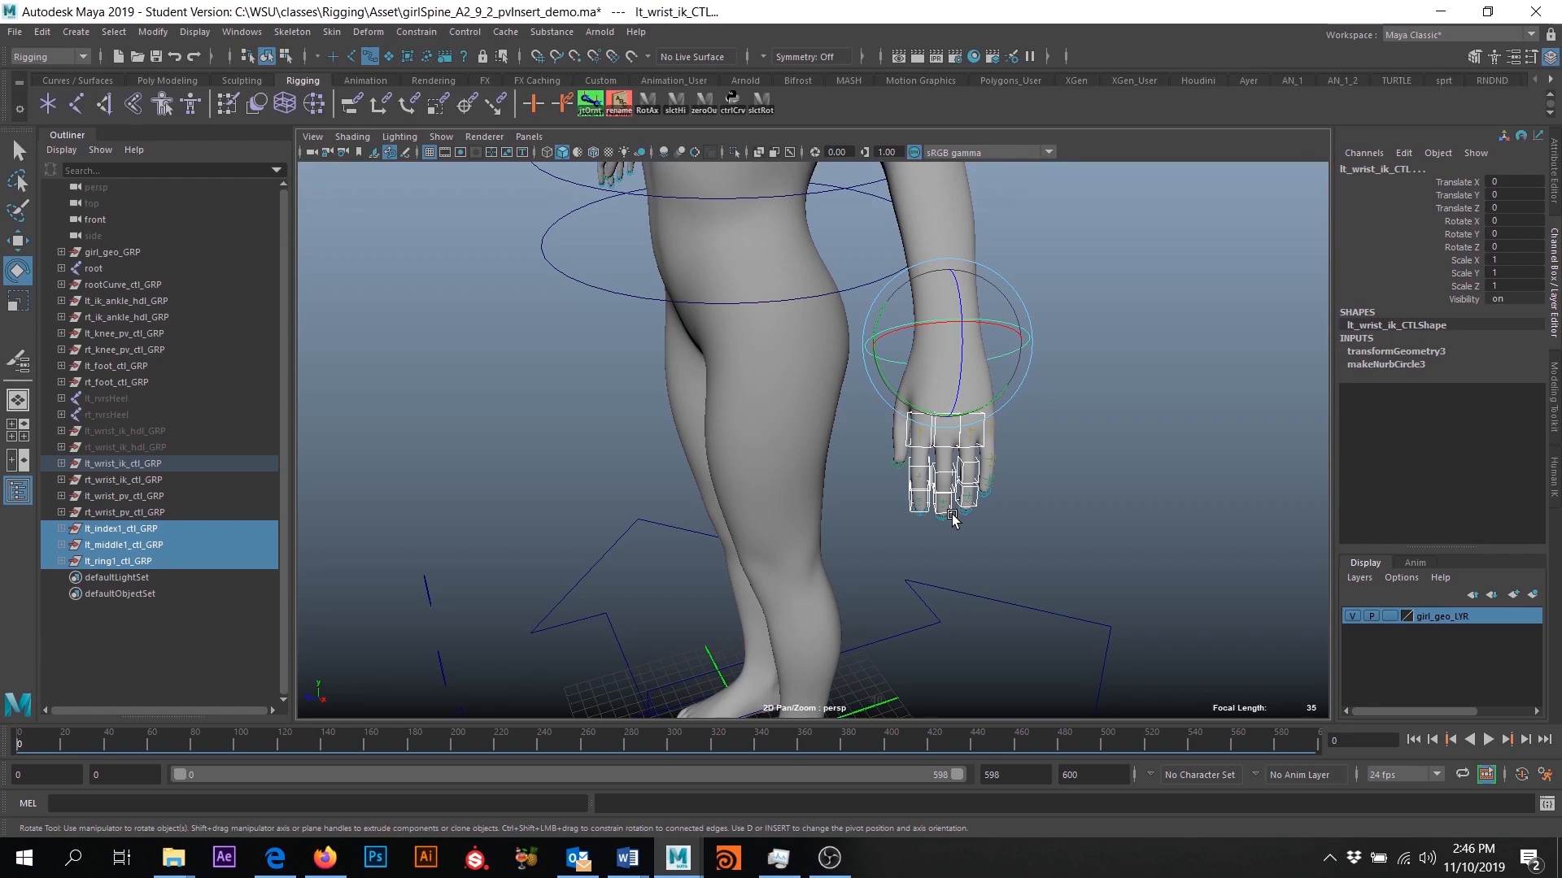
scroll(1106, 557, up, 5)
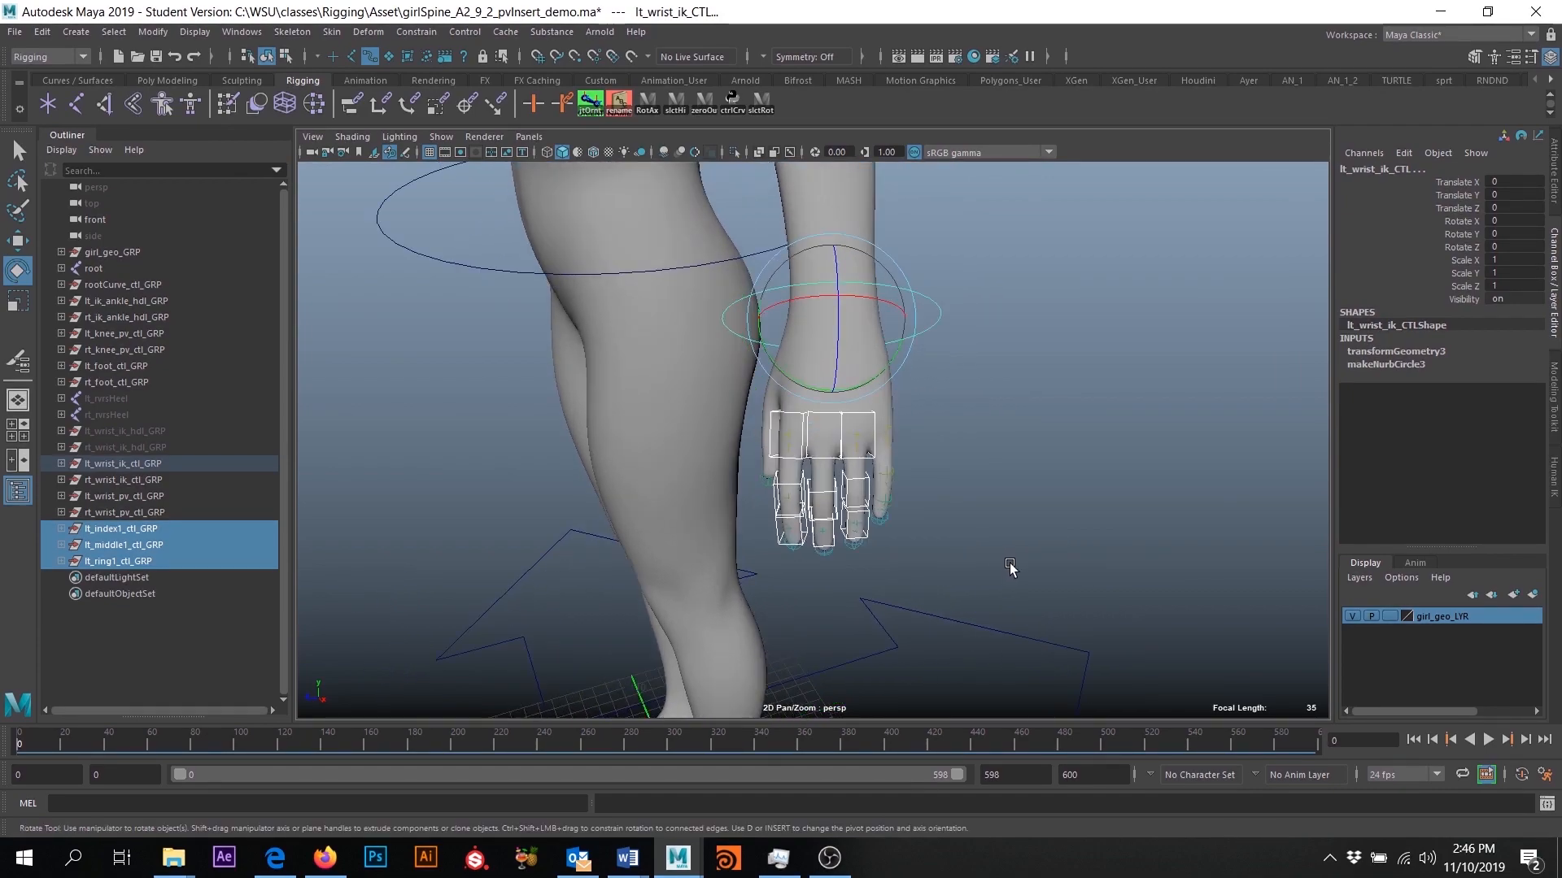
- Rename the duplicated control curve for the pinky as lt_pinky1_CTL
scroll(899, 499, up, 3)
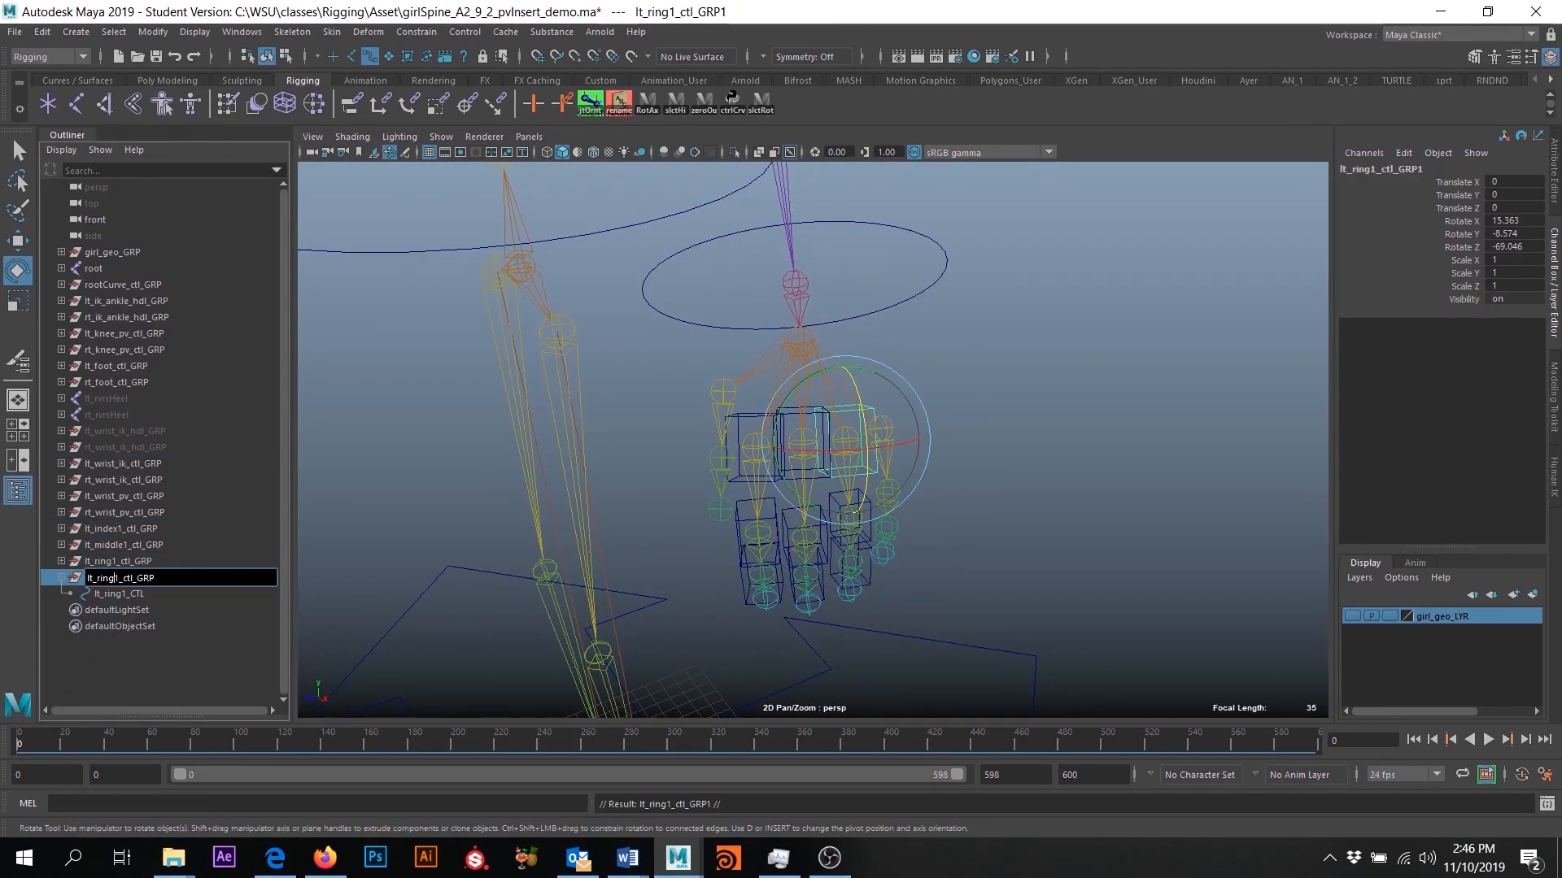
double_click(122, 594)
text(pinky)
key(Return)
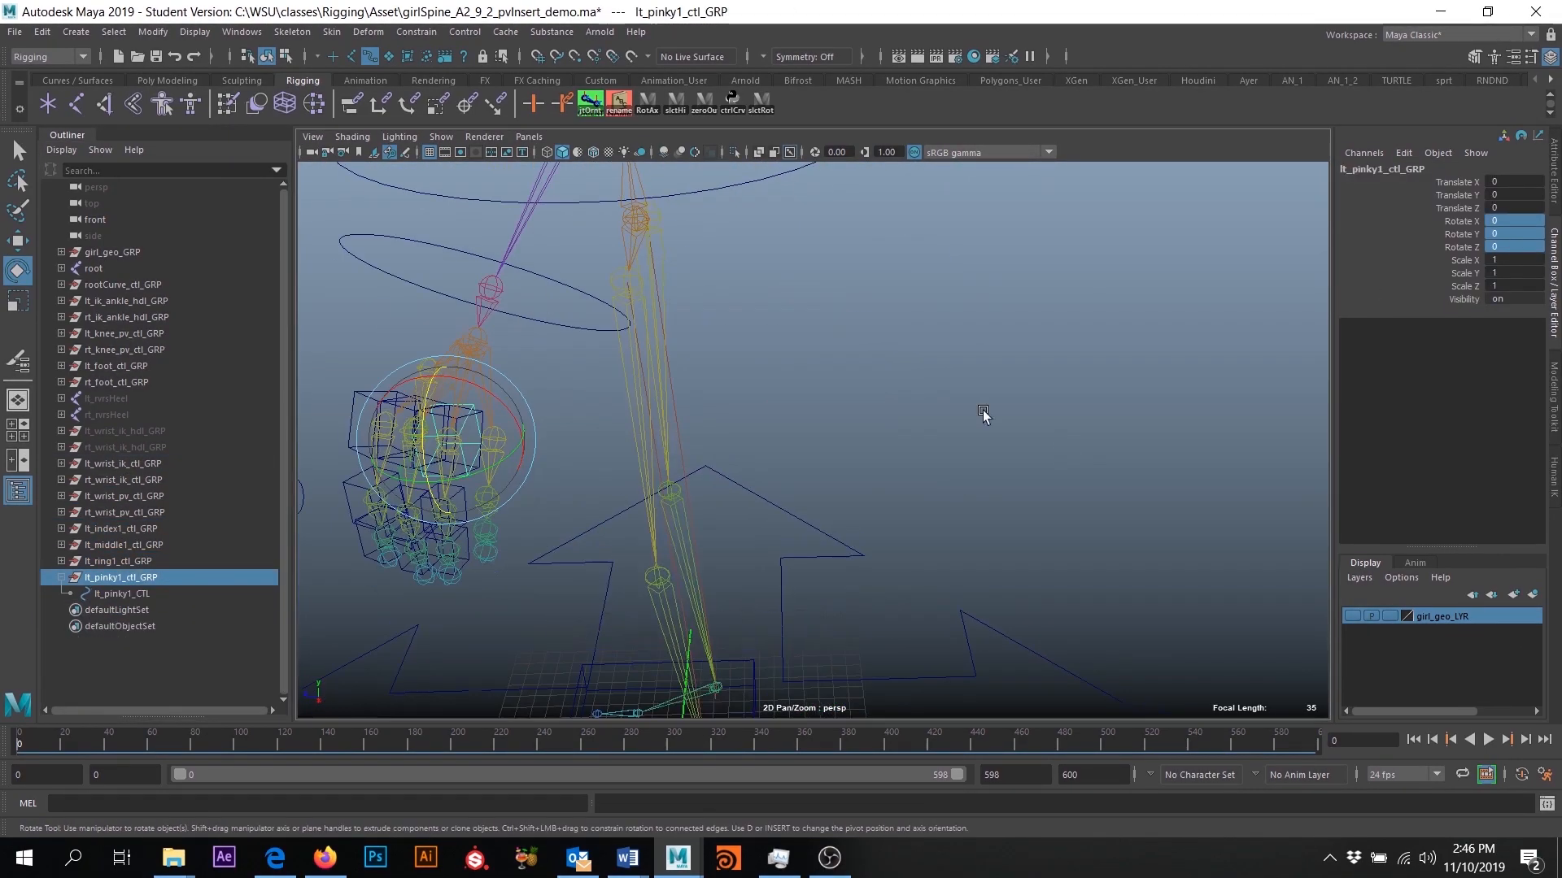
- Match lt_pinky1_ctl_GRP's orientation to the first pinky joint with a temporary orient constraint, and delete the constraint
scroll(984, 423, up, 5)
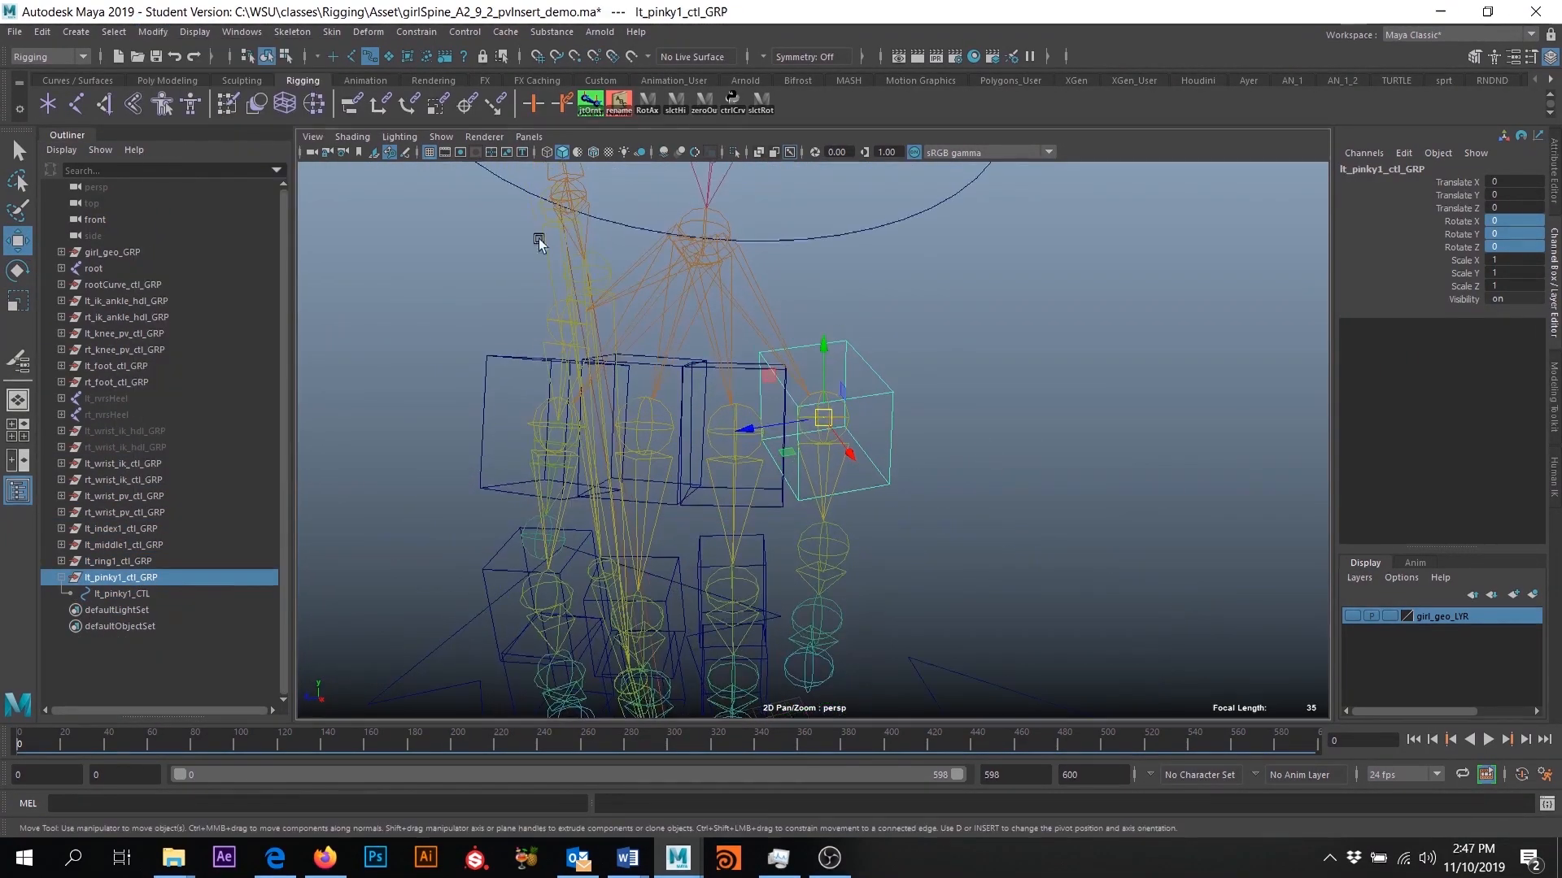
click(823, 416)
ctrl+click(120, 578)
double_click(409, 103)
click(1136, 387)
click(155, 610)
key(Delete)
- Duplicate lt_pinky1_ctl_GRP and rename the copy and its curve as lt_pinky2_ctl_GRP and lt_pinky2_CTL
alt+drag(744, 605, 1006, 509)
click(120, 577)
key(ctrl+d)
double_click(122, 610)
text(2)
double_click(122, 626)
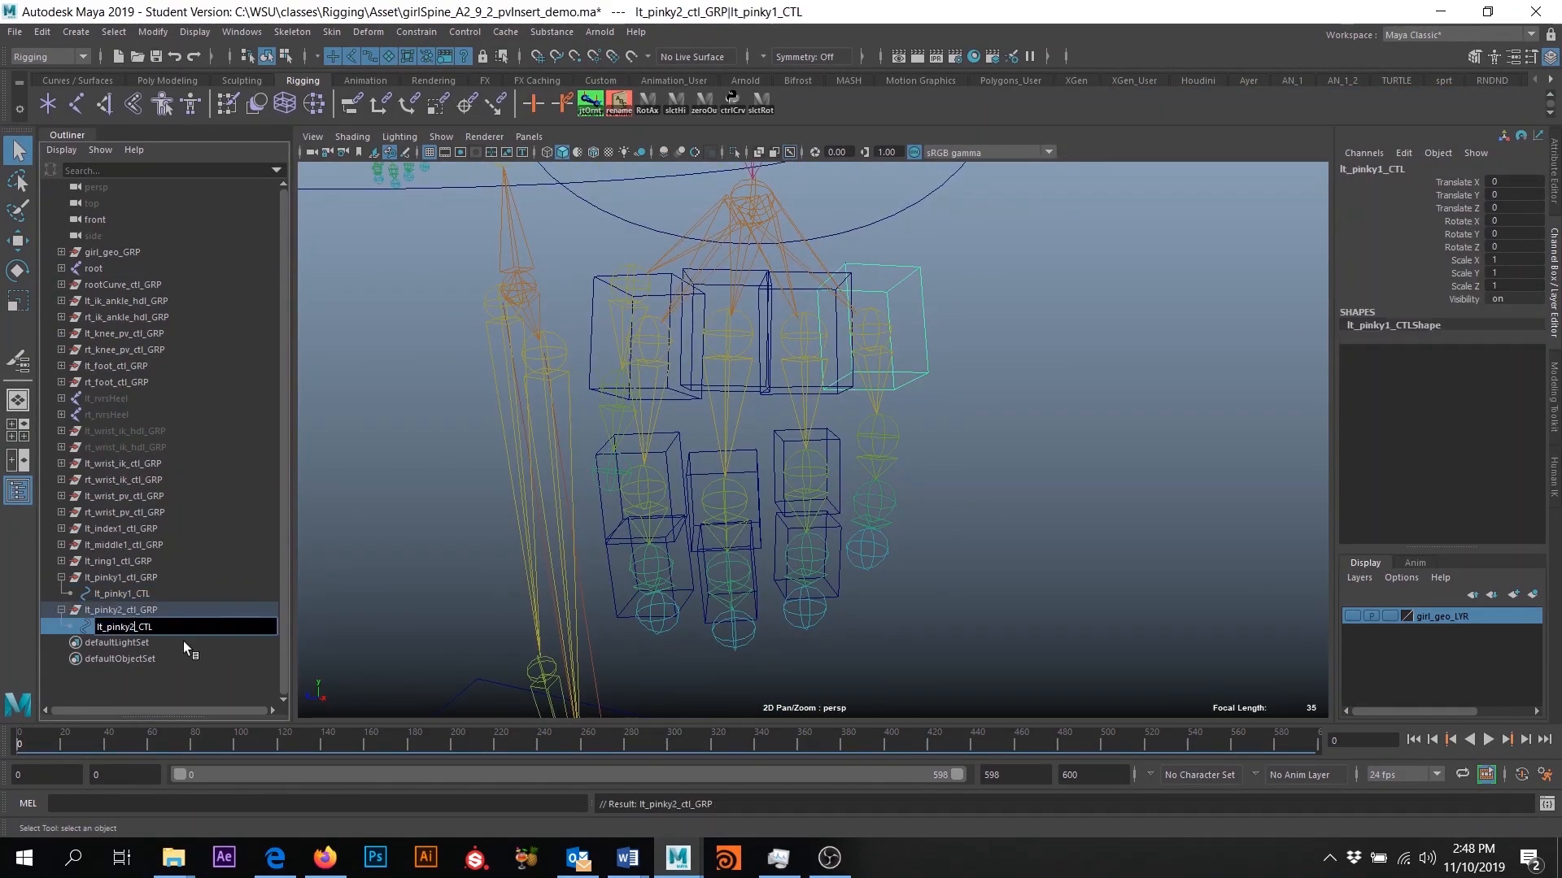
text(2)
- Reset the rotation of lt_pinky2_ctl_GRP and move it onto the second pinky joint
click(120, 611)
drag(1513, 221, 1513, 248)
key(w)
drag(856, 330, 871, 432)
- Match lt_pinky2_ctl_GRP's orientation to the second pinky joint with an orient constraint without offset, and delete the constraint
click(893, 446)
ctrl+click(120, 610)
double_click(409, 103)
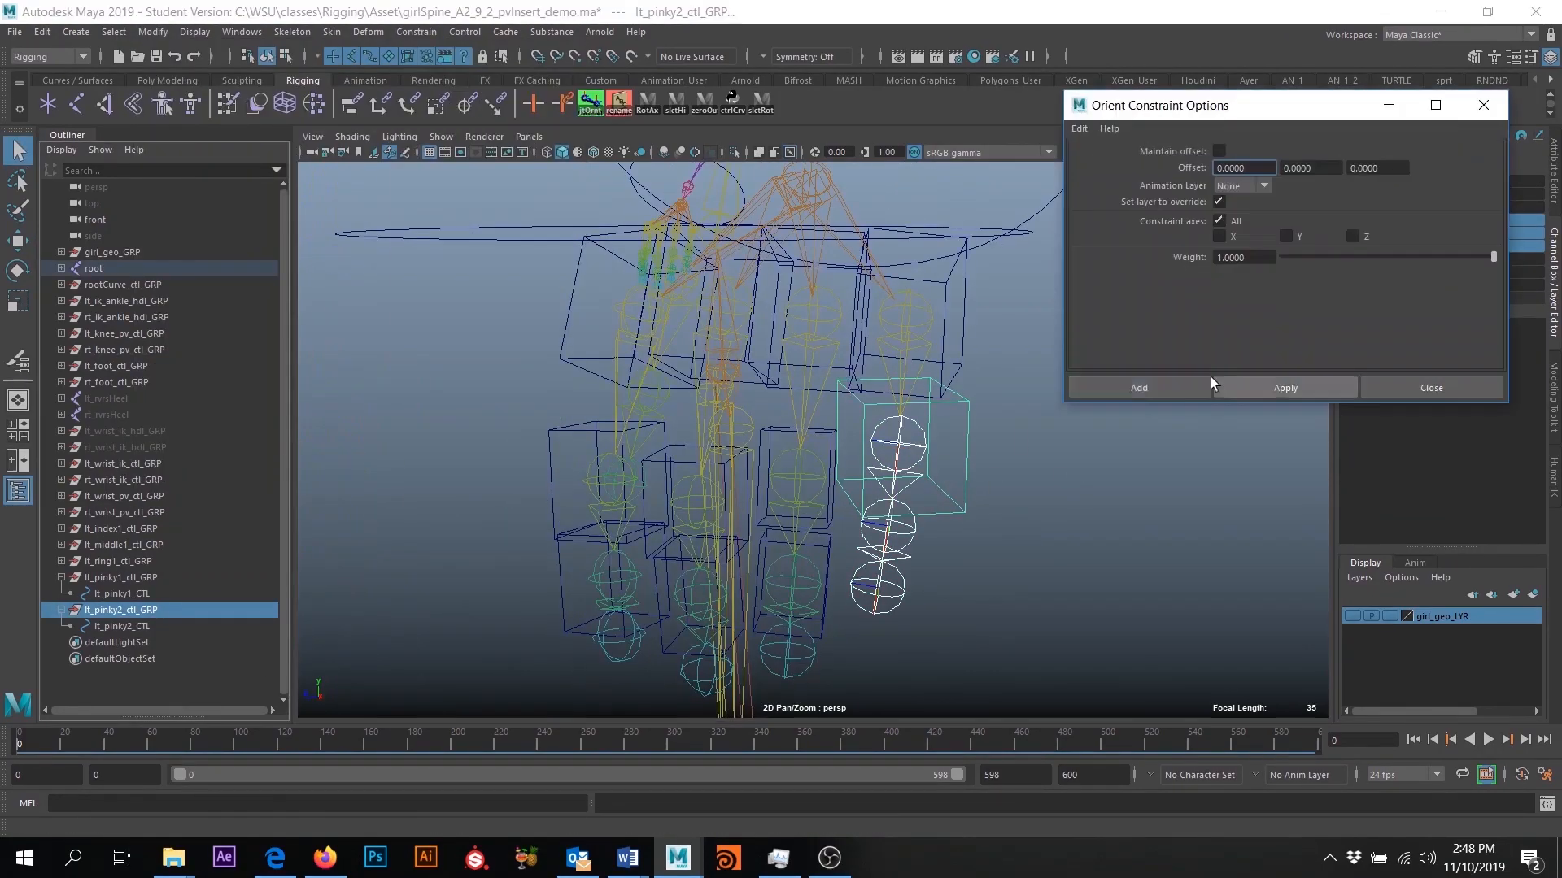
click(1136, 387)
key(Delete)
- Duplicate lt_pinky2_ctl_GRP and rename the copy and its curve as lt_pinky3_ctl_GRP and lt_pinky3_CTL
click(122, 627)
click(158, 610)
key(ctrl+d)
double_click(133, 660)
text(3)
- Reset the rotation of lt_pinky3_ctl_GRP and move it onto the third pinky joint
click(122, 642)
drag(1513, 221, 1513, 247)
click(201, 108)
drag(883, 432, 878, 464)
- Match lt_pinky3_ctl_GRP's orientation to the third pinky joint with a temporary orient constraint, and delete the constraint
key(q)
click(920, 496)
ctrl+click(120, 643)
click(409, 103)
click(132, 677)
key(Delete)
- Scale down the lt_pinky2 and lt_pinky3 control cubes and toggle girl_geo_LYR to check their fit on the finger
click(122, 658)
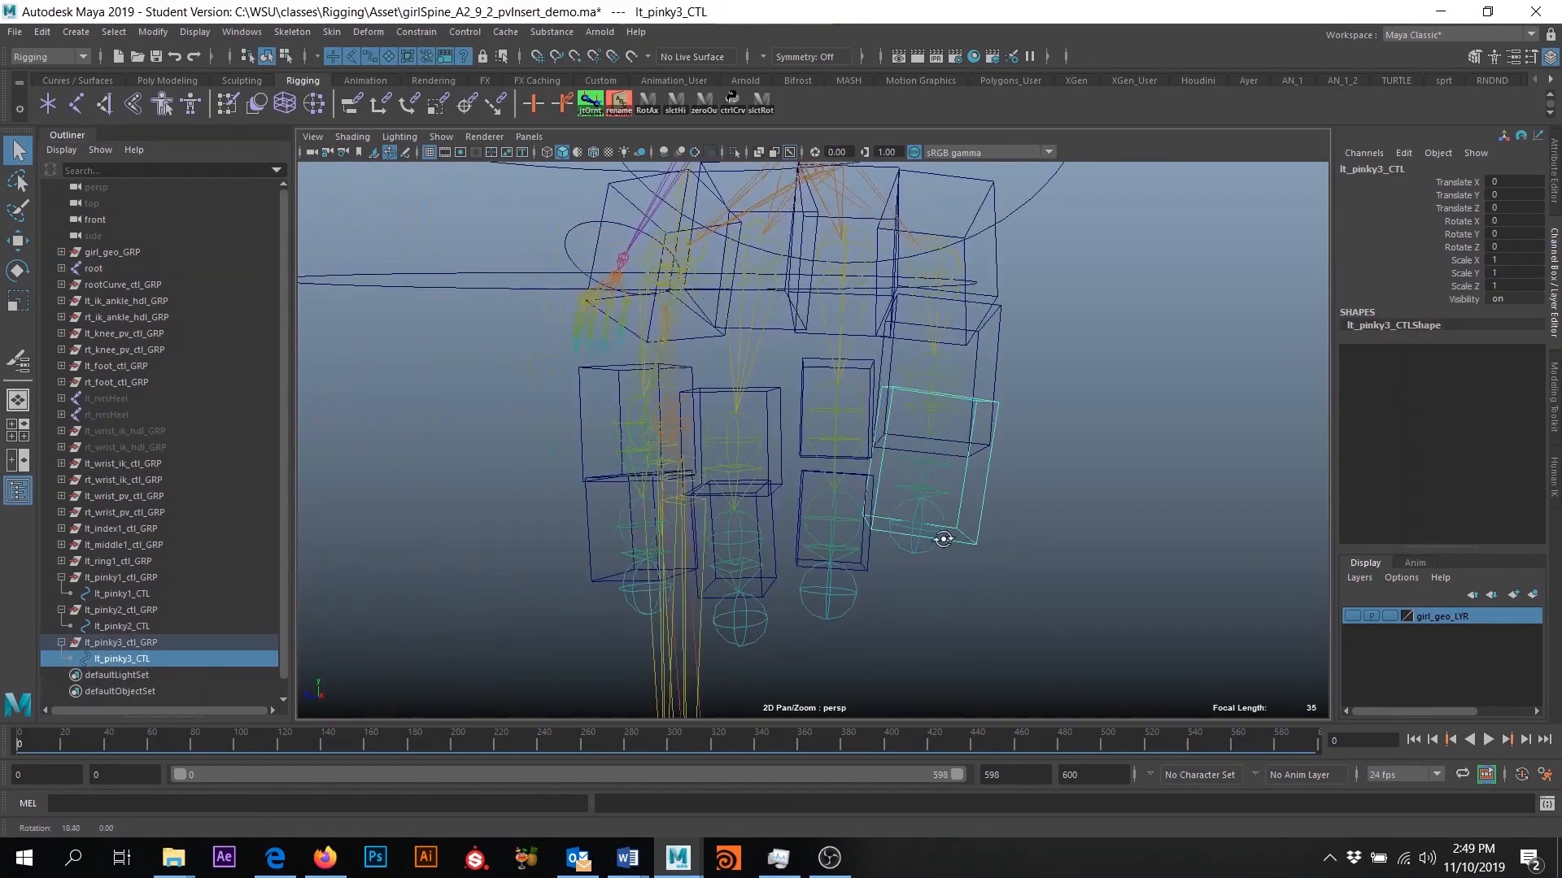
click(997, 349)
shift+click(987, 471)
key(r)
click(976, 488)
alt+drag(989, 485, 893, 485)
click(1351, 617)
- Parent each pinky control group under the preceding pinky control, and freeze the controls' transformations
mouse_move(120, 610)
middle_down()
mouse_move(122, 594)
mouse_move(123, 628)
middle_up()
click(140, 626)
ctrl+click(122, 659)
click(152, 32)
click(197, 108)
- Save the scene with the pinky controls built
click(951, 423)
alt+drag(927, 480, 715, 357)
key(ctrl+s)
click(686, 425)
- Duplicate lt_index1_ctl_GRP and rename the copy and its curve as lt_thumb1_ctl_GRP and lt_thumb1_CTL
click(61, 578)
click(121, 528)
key(ctrl+d)
click(61, 593)
click(71, 610)
text(thumb)
double_click(122, 610)
text(thumb1)
- Set the rotation of lt_thumb1_ctl_GRP to 0 on all axes and move it onto the first thumb joint
click(124, 593)
drag(1512, 222, 1513, 247)
text(0)
drag(795, 420, 657, 416)
- Match lt_thumb1_ctl_GRP's orientation to the first thumb joint with an orient constraint, and delete the constraint
click(417, 32)
click(514, 110)
click(154, 627)
key(Delete)
- Duplicate lt_thumb1_ctl_GRP and rename the copy and its curve as lt_thumb2_ctl_GRP and lt_thumb2_CTL
key(ctrl+d)
double_click(123, 626)
text(2)
- Set the rotation of lt_thumb2_ctl_GRP to 0 on all axes and move it onto the second thumb joint
drag(1511, 222, 1512, 246)
text(0)
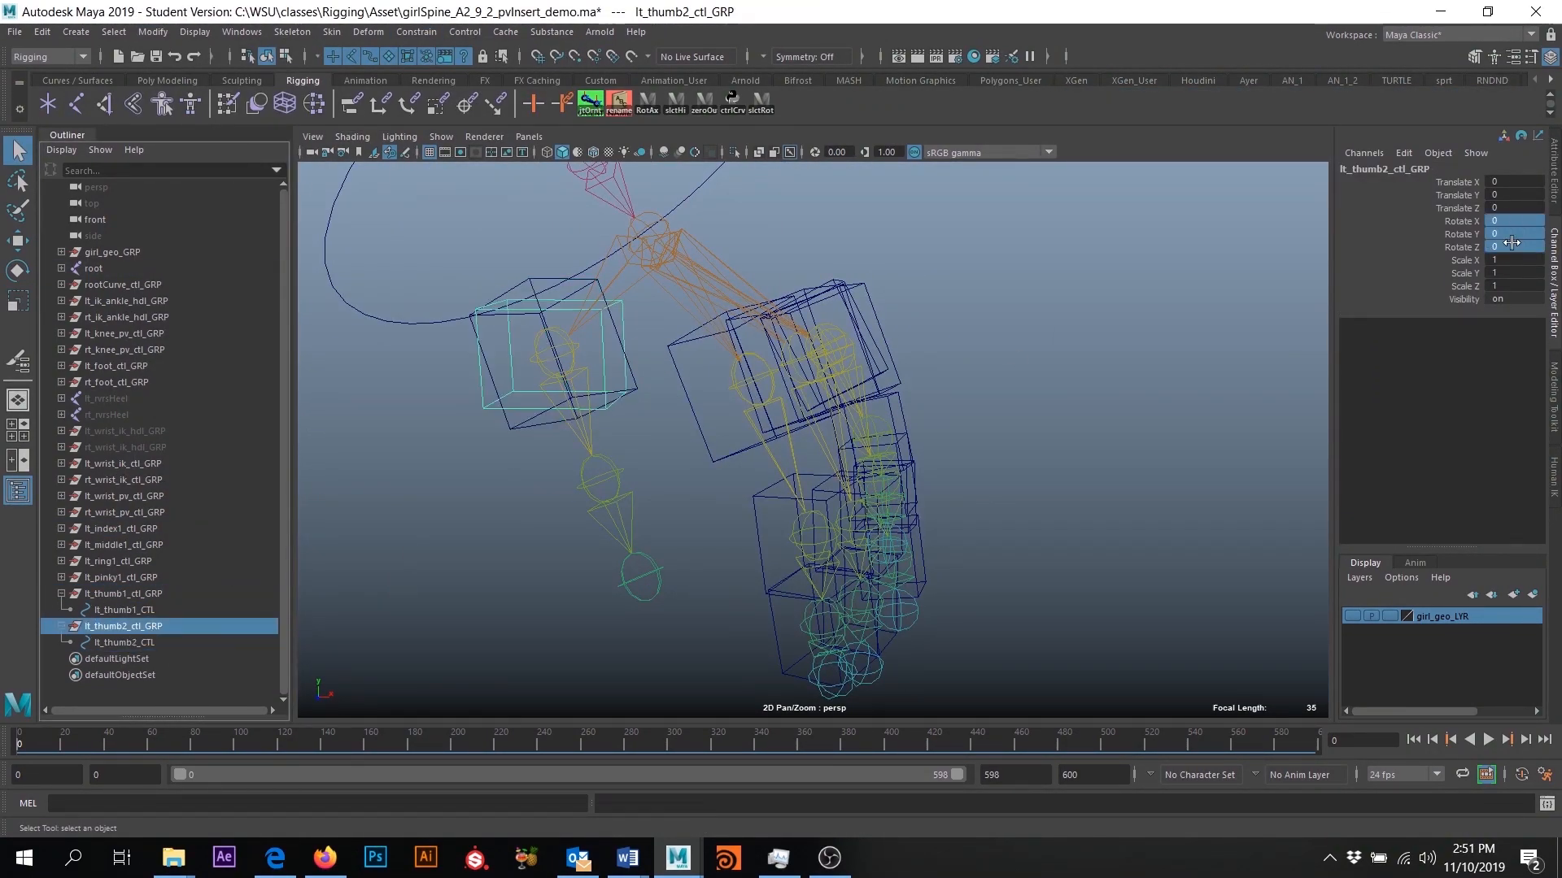
text(w)
drag(553, 353, 599, 478)
- Orient-constrain lt_thumb2_ctl_GRP to the second thumb joint to match its orientation
click(616, 512)
ctrl+click(123, 627)
click(416, 31)
click(454, 106)
- Orient-constrain the first pinky joint to lt_pinky1_CTL with maintained offset, on all axes
click(1352, 617)
drag(991, 359, 936, 561)
alt+drag(911, 382, 982, 367)
key(q)
click(987, 370)
shift+click(957, 357)
click(416, 31)
click(575, 107)
click(1285, 388)
- Test-rotate the three pinky controls together by about 20 degrees in Z
click(984, 398)
key(e)
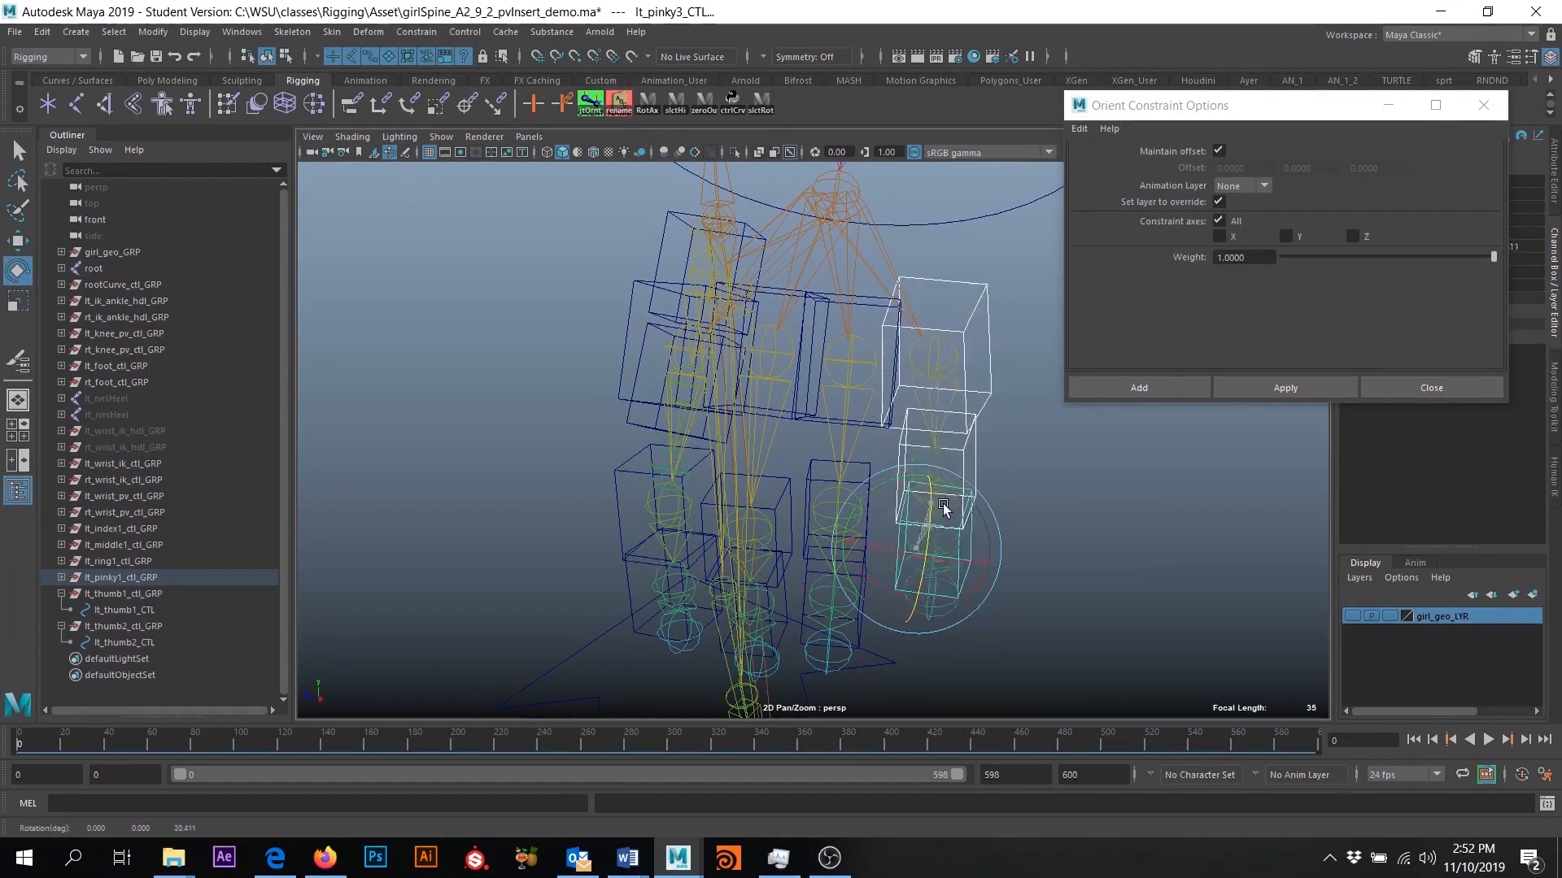
key(q)
- Apply another orient constraint with maintained offset on all axes, and close the constraint options
alt+drag(941, 530, 1000, 504)
click(1285, 388)
click(1432, 388)
click(61, 593)
- Show girl_geo_LYR, limit picking to curves, and test-rotate the left-hand index, middle, ring and pinky controls
click(1351, 616)
click(370, 56)
drag(935, 350, 742, 568)
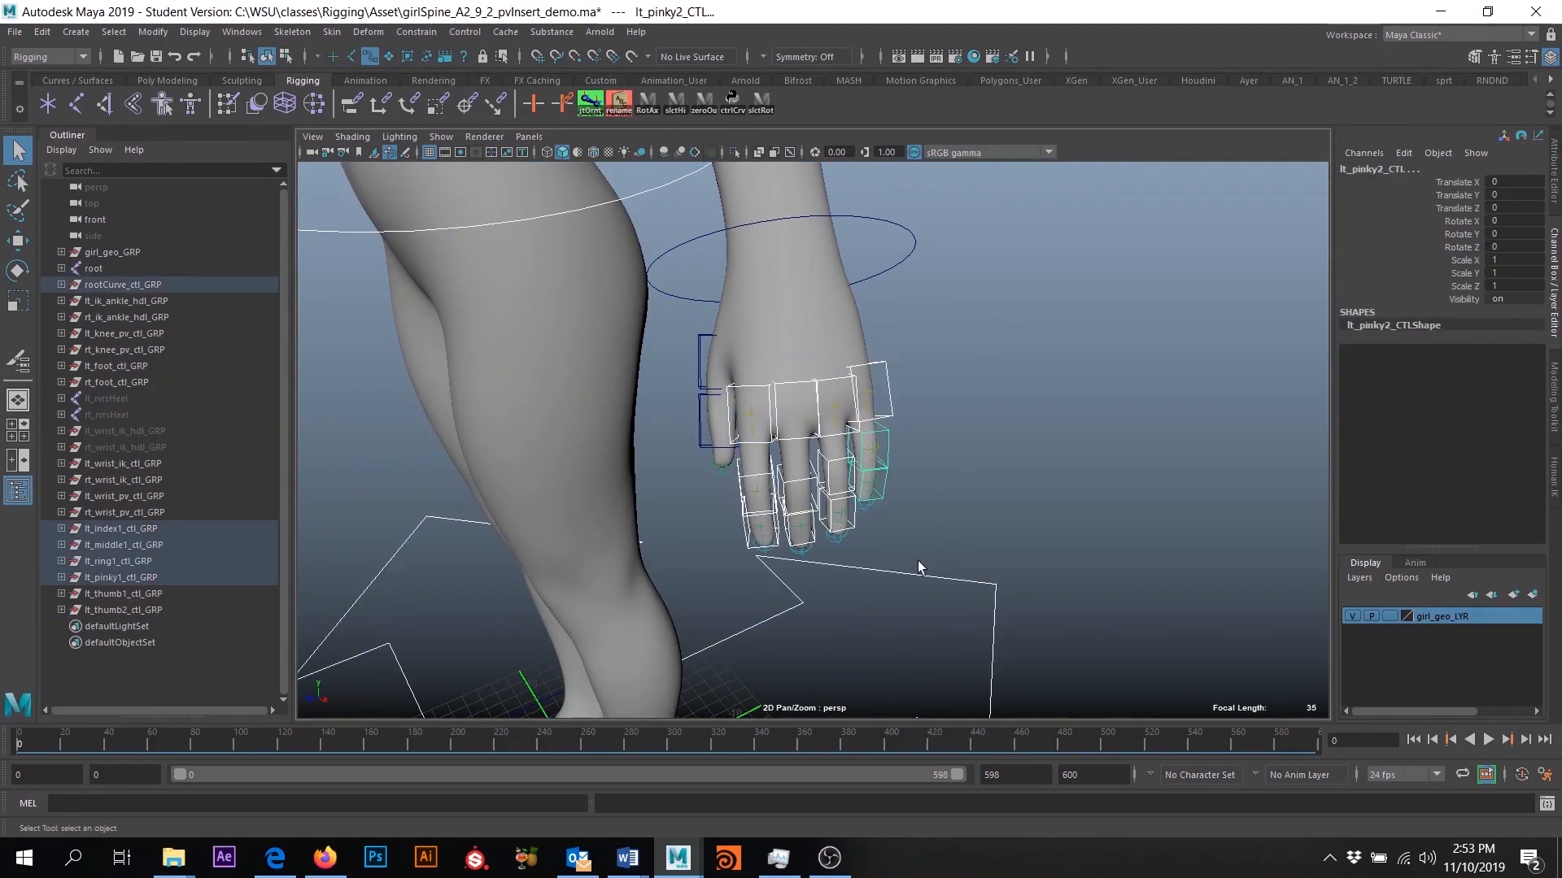
key(e)
alt+drag(935, 456, 879, 423)
- Parent lt_thumb2_ctl_GRP under lt_thumb1_CTL and test-rotate the thumb controls about -7 degrees in Z
click(666, 394)
click(61, 594)
middle_drag(123, 627, 123, 610)
drag(630, 421, 645, 435)
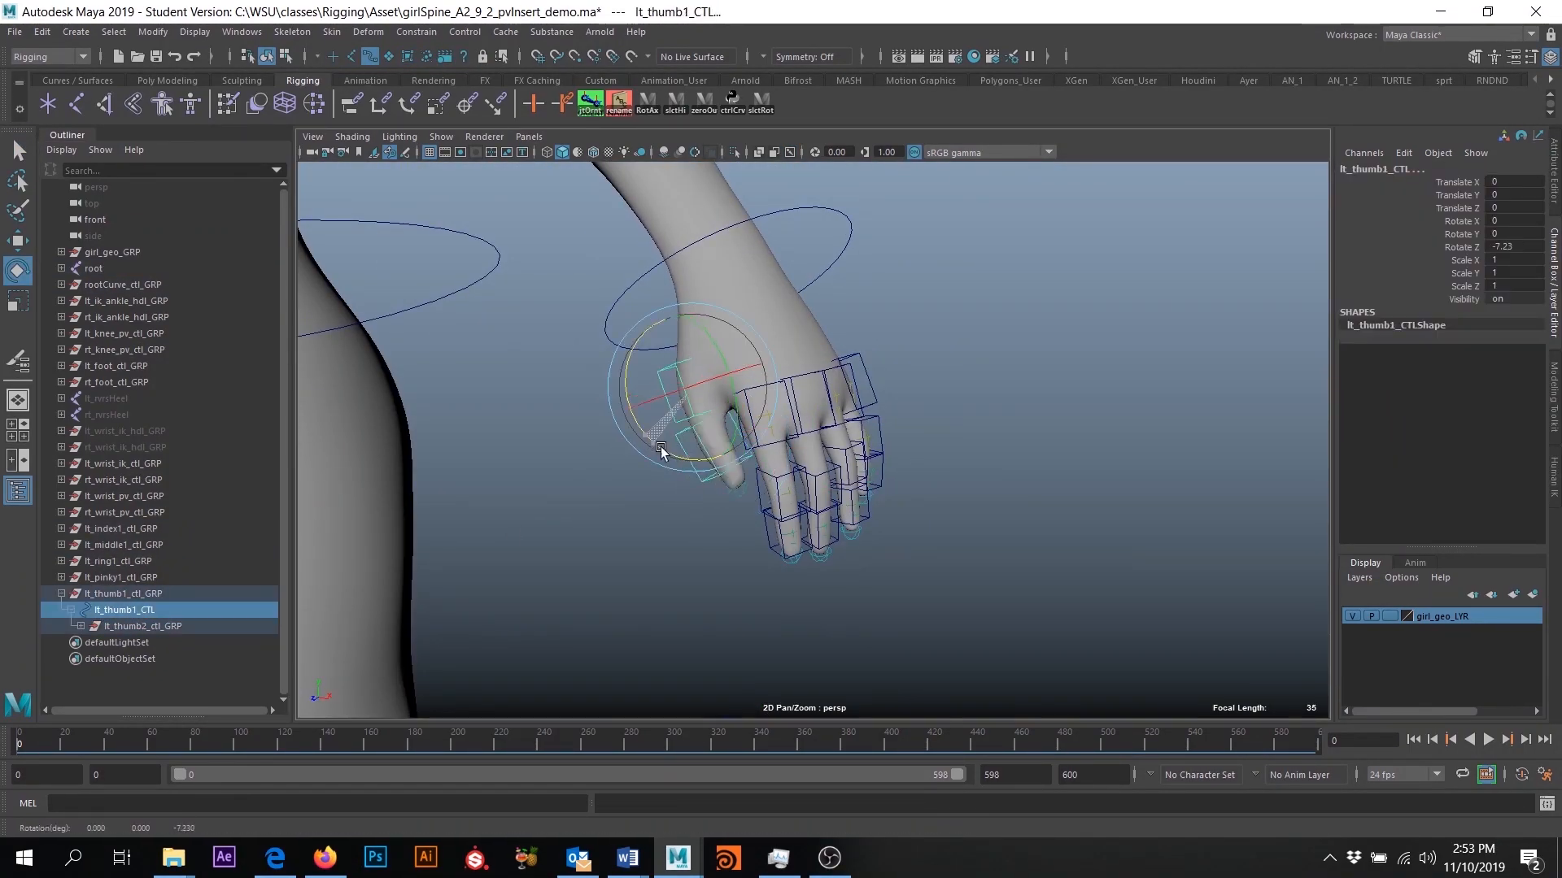
- Duplicate lt_index1_ctl_GRP for the right hand, renaming the group rt_index1_ctl_GRP and its curve rt_index1_CTL
drag(924, 345, 742, 569)
alt+right_drag(732, 524, 607, 545)
click(61, 593)
click(121, 529)
shift+click(147, 594)
alt+drag(732, 504, 813, 488)
alt+right_drag(960, 496, 844, 487)
click(61, 610)
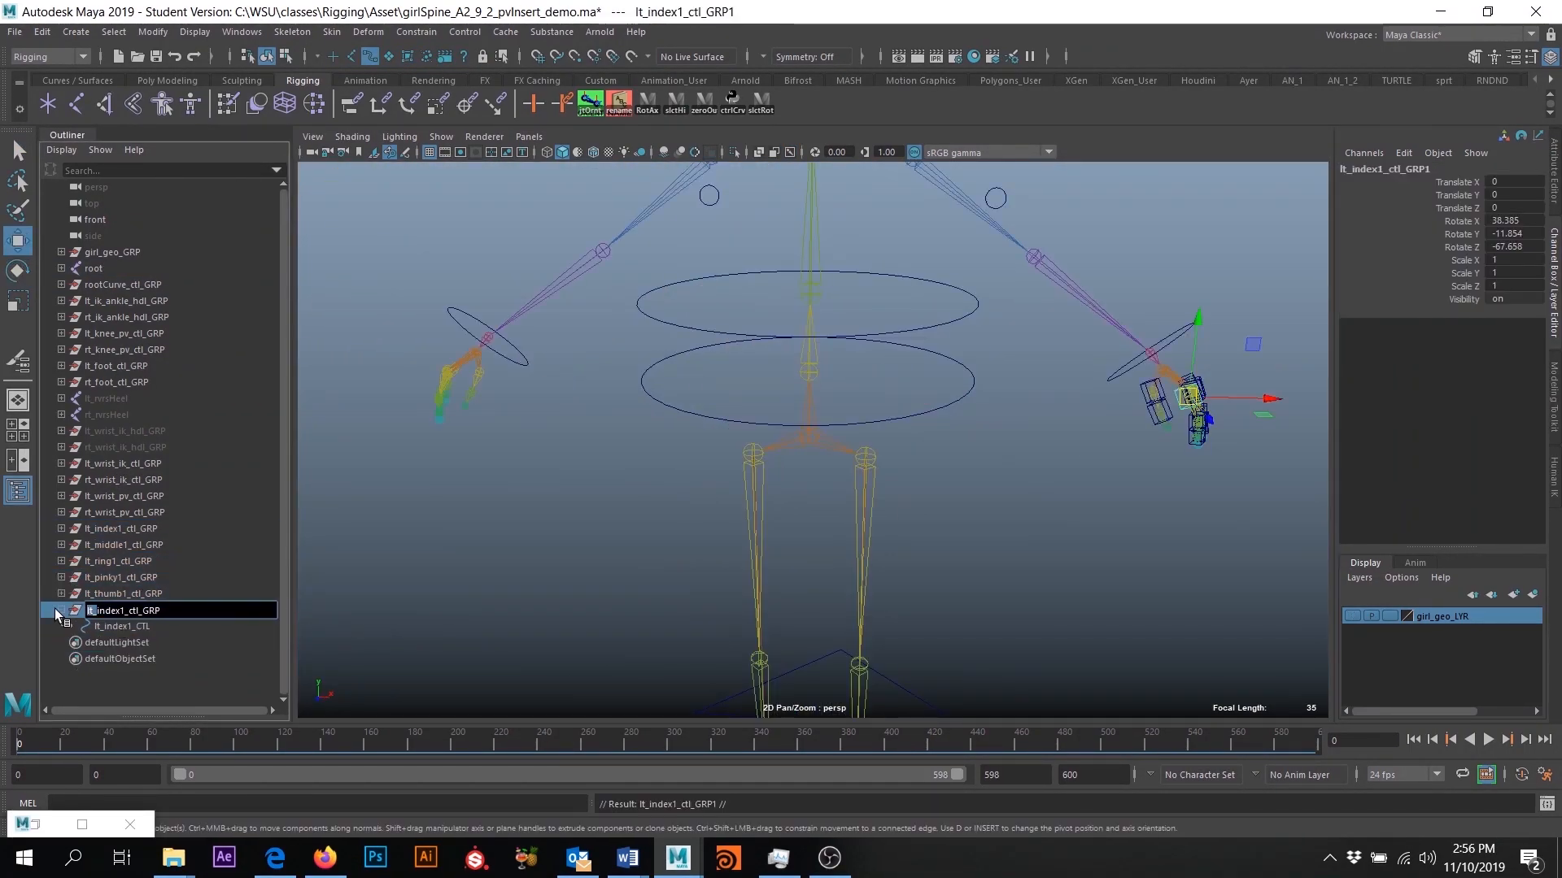
double_click(122, 626)
- Zero the rotations of rt_index1_ctl_GRP, move it to the right hand's index base joint, and freeze its transformations
click(122, 610)
drag(1514, 221, 1514, 248)
text(0)
alt+drag(935, 496, 1035, 516)
drag(1168, 358, 627, 504)
click(153, 32)
click(199, 112)
- Allow joint picking and align rt_index1_ctl_GRP to the right index base joint with an orient constraint
click(352, 56)
click(812, 442)
shift+click(854, 423)
click(417, 32)
click(561, 106)
click(128, 610)
click(128, 626)
click(811, 442)
ctrl+click(122, 610)
click(418, 32)
click(432, 104)
- Duplicate rt_index1_ctl_GRP and rename the copy rt_index2_ctl_GRP with its curve rt_index2_CTL
key(ctrl+d)
double_click(121, 643)
click(61, 642)
double_click(122, 659)
key(BackSpace)
text(2)
key(Return)
- Zero the rotations of rt_index2_ctl_GRP, move it down to the second right index joint, and freeze its transformations
click(121, 642)
drag(1514, 221, 1515, 247)
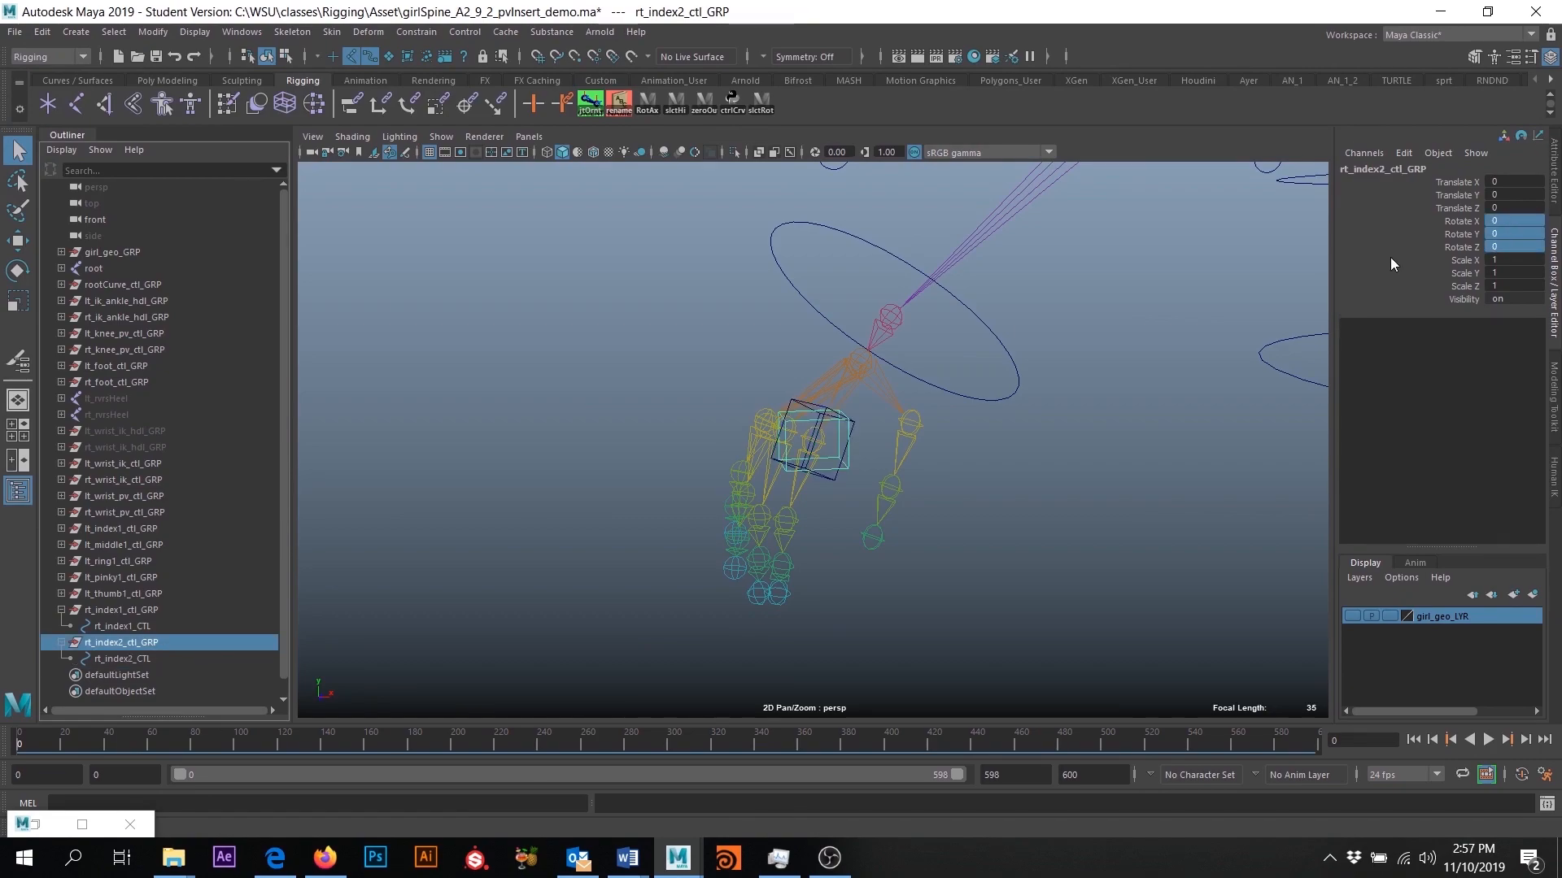
key(w)
drag(812, 442, 813, 562)
click(153, 32)
- Duplicate rt_index2_ctl_GRP as rt_index3_ctl_GRP with its curve rt_index3_CTL, and zero the new group's rotations
key(ctrl+d)
double_click(121, 659)
double_click(122, 675)
click(121, 659)
drag(1515, 221, 1515, 247)
- Orient-constrain rt_index3_ctl_GRP to its right index joint and delete the constraint
key(q)
click(775, 482)
drag(775, 392, 906, 476)
ctrl+click(121, 659)
click(418, 32)
key(Delete)
click(798, 477)
ctrl+click(122, 658)
click(115, 616)
click(122, 675)
- Scale the right index control curve to fit the finger using shaded display, and return to wireframe
key(5)
shift+click(840, 399)
key(r)
alt+drag(806, 488, 984, 492)
key(4)
- Zero the rotations of rt_index3_ctl_GRP, orient-constrain it to the third right index joint, and delete rt_index3_ctl_GRP_orientConstraint1
click(121, 659)
drag(1514, 221, 1516, 249)
text(0)
key(Return)
ctrl+click(121, 643)
click(164, 672)
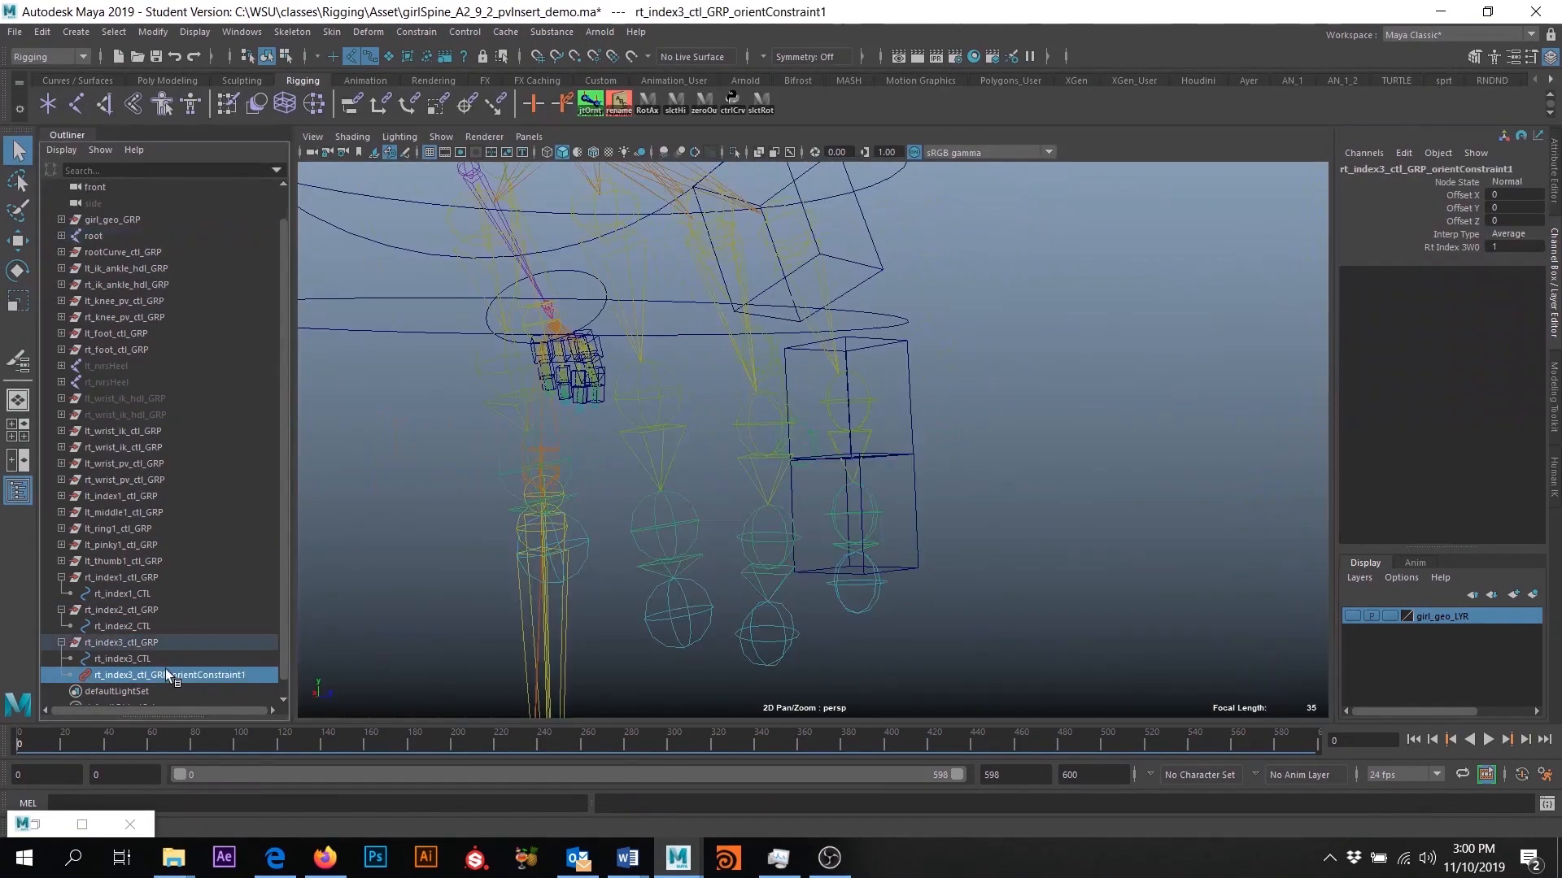
key(Delete)
- Parent rt_index2_ctl_GRP under rt_index1_CTL and rt_index3_ctl_GRP under rt_index2_CTL, and collapse the hierarchy
click(121, 610)
click(122, 626)
click(121, 658)
click(121, 643)
alt+drag(854, 488, 830, 484)
click(122, 610)
middle_drag(122, 610, 122, 594)
click(122, 658)
middle_drag(122, 658, 122, 642)
alt+drag(854, 488, 886, 464)
click(61, 578)
- Strip the nested children from a copy of rt_index1_ctl_GRP and rename it rt_middle1_ctl_GRP with its curve rt_middle1_CTL
click(72, 643)
click(126, 659)
key(Delete)
double_click(123, 626)
text(middle)
double_click(122, 642)
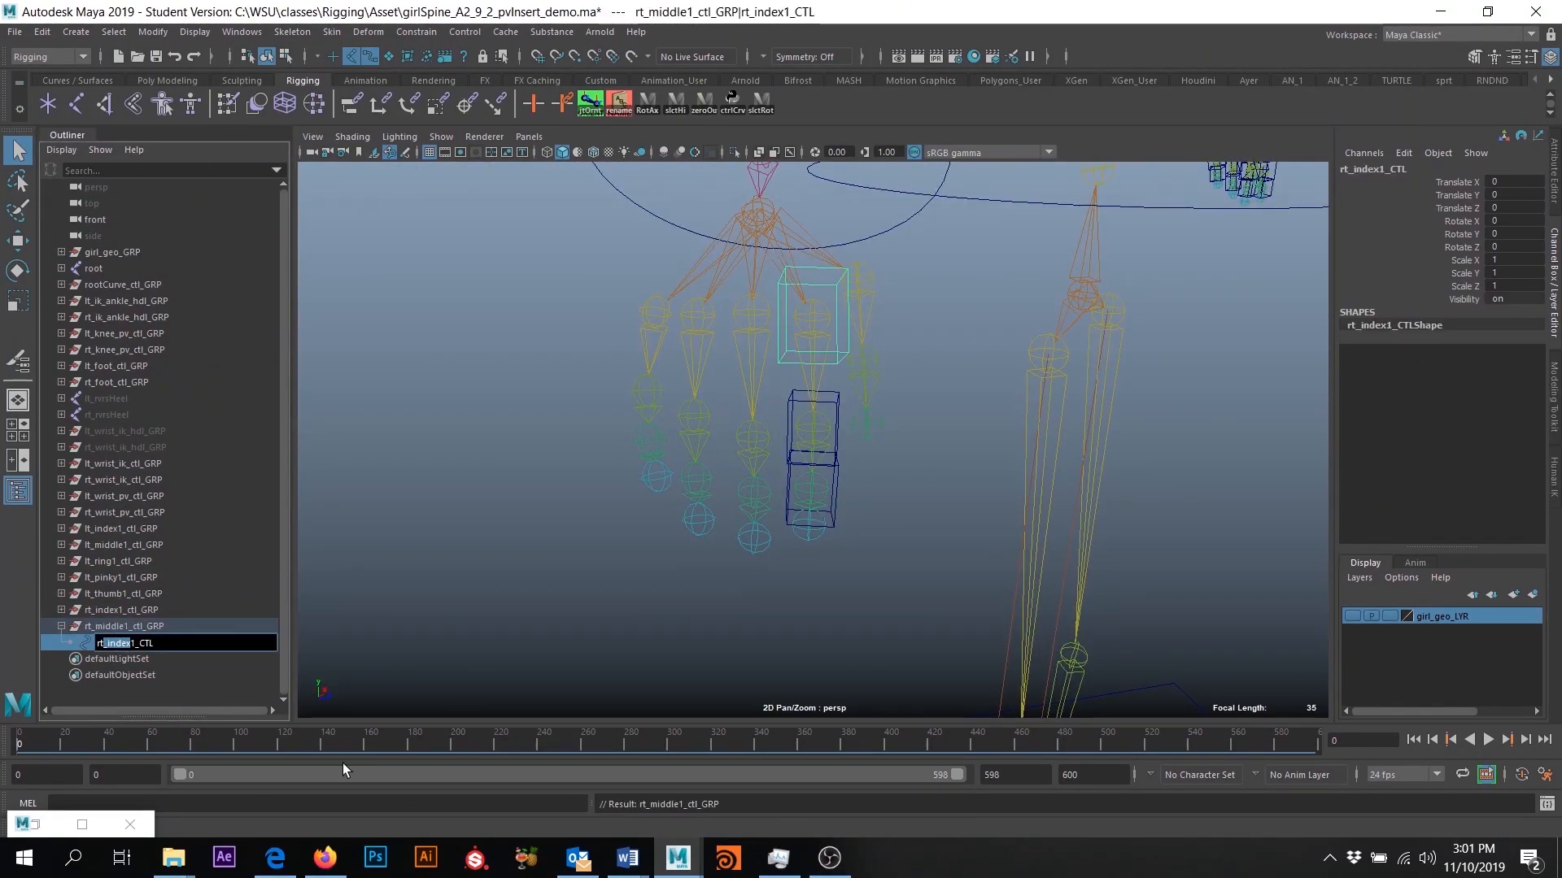
text(middle)
- Zero the rotations of rt_middle1_ctl_GRP, orient-constrain it to the right middle base joint, and delete the constraint
drag(1515, 222, 1515, 247)
key(q)
click(750, 382)
ctrl+click(124, 627)
click(415, 32)
click(122, 658)
key(Delete)
alt+drag(854, 505, 842, 439)
- Copy rt_middle1_ctl_GRP as rt_middle2_ctl_GRP with zeroed, frozen transforms, and orient-constrain it to the second right middle joint
click(151, 627)
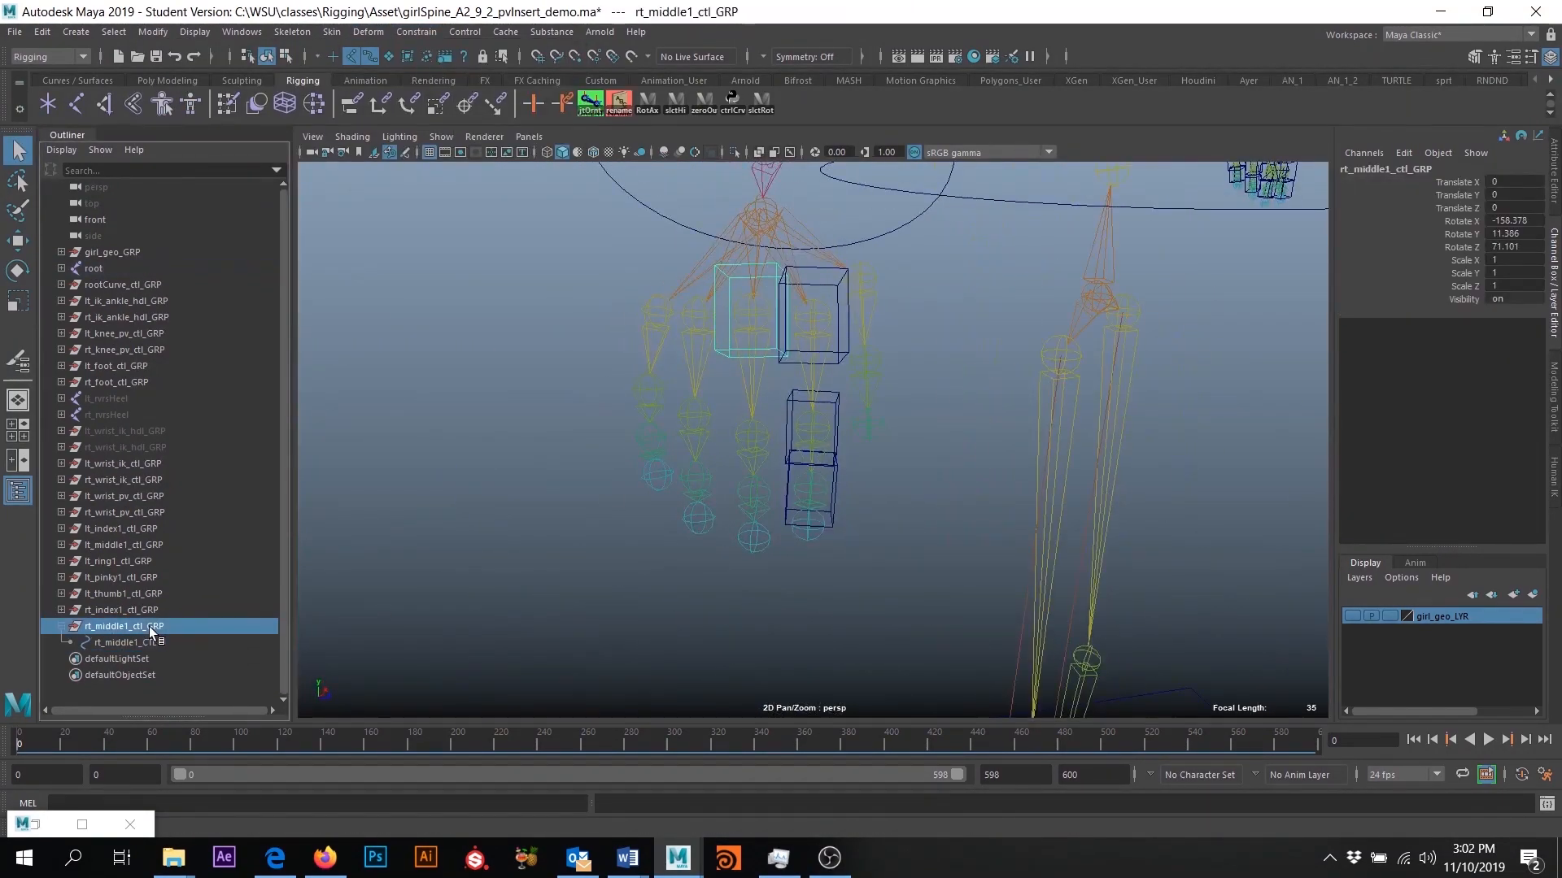
click(150, 658)
drag(1514, 221, 1514, 247)
click(153, 32)
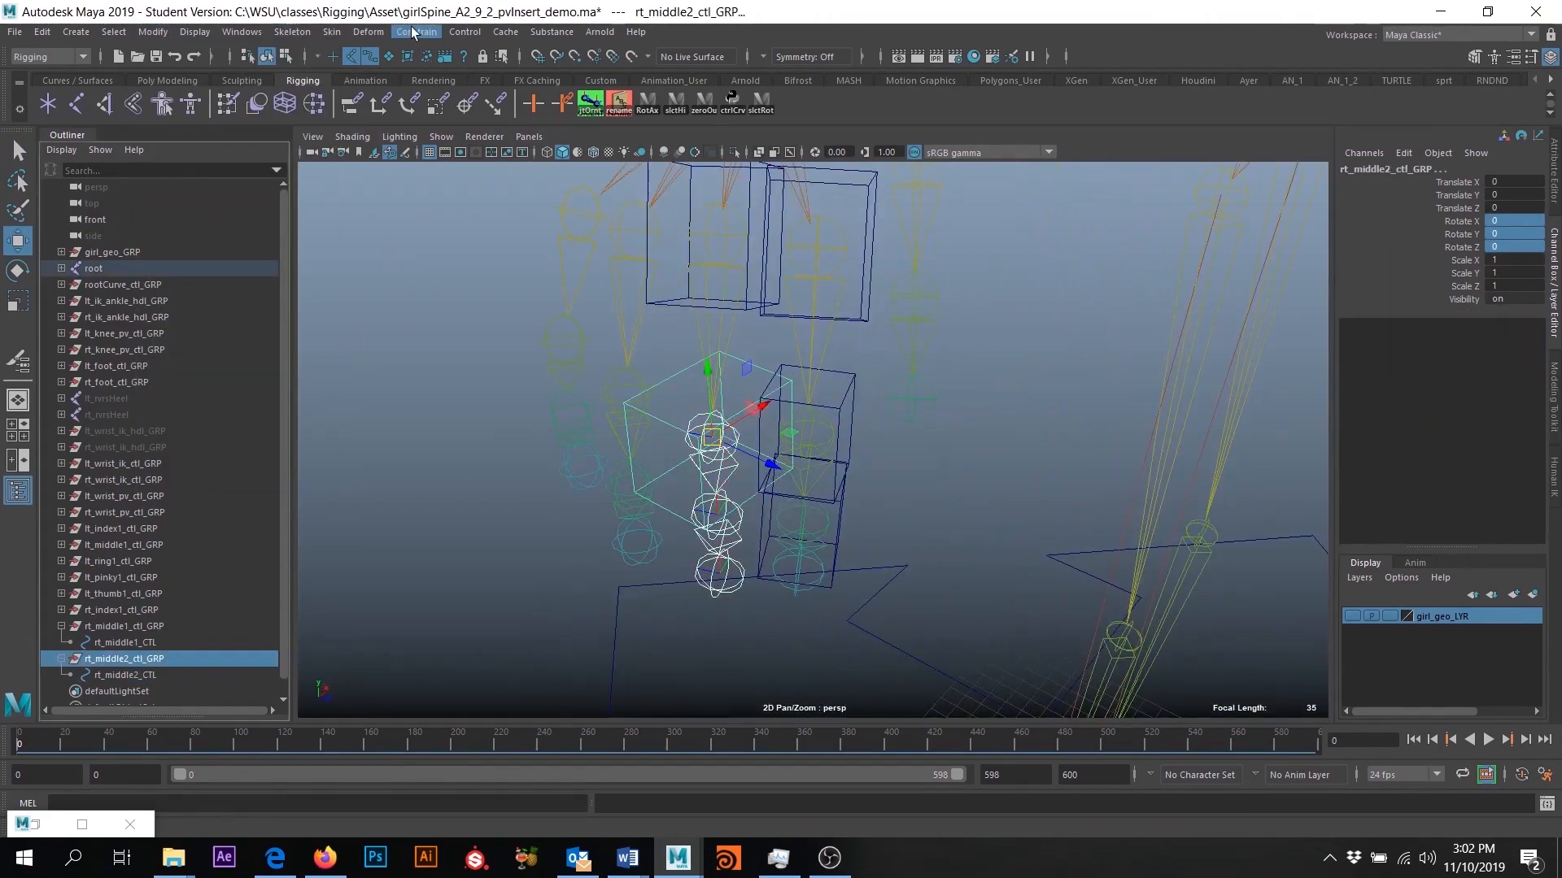
click(415, 32)
- Duplicate rt_middle2_ctl_GRP and rename the copy rt_middle3_ctl_GRP with its curve rt_middle3_CTL
key(ctrl+d)
double_click(126, 659)
key(BackSpace)
drag(126, 660, 132, 660)
text(3)
double_click(126, 675)
text(3)
- Zero the rotations of rt_middle3_ctl_GRP, orient-constrain it to the third right middle joint, and delete the constraint
click(126, 659)
drag(1514, 221, 1515, 247)
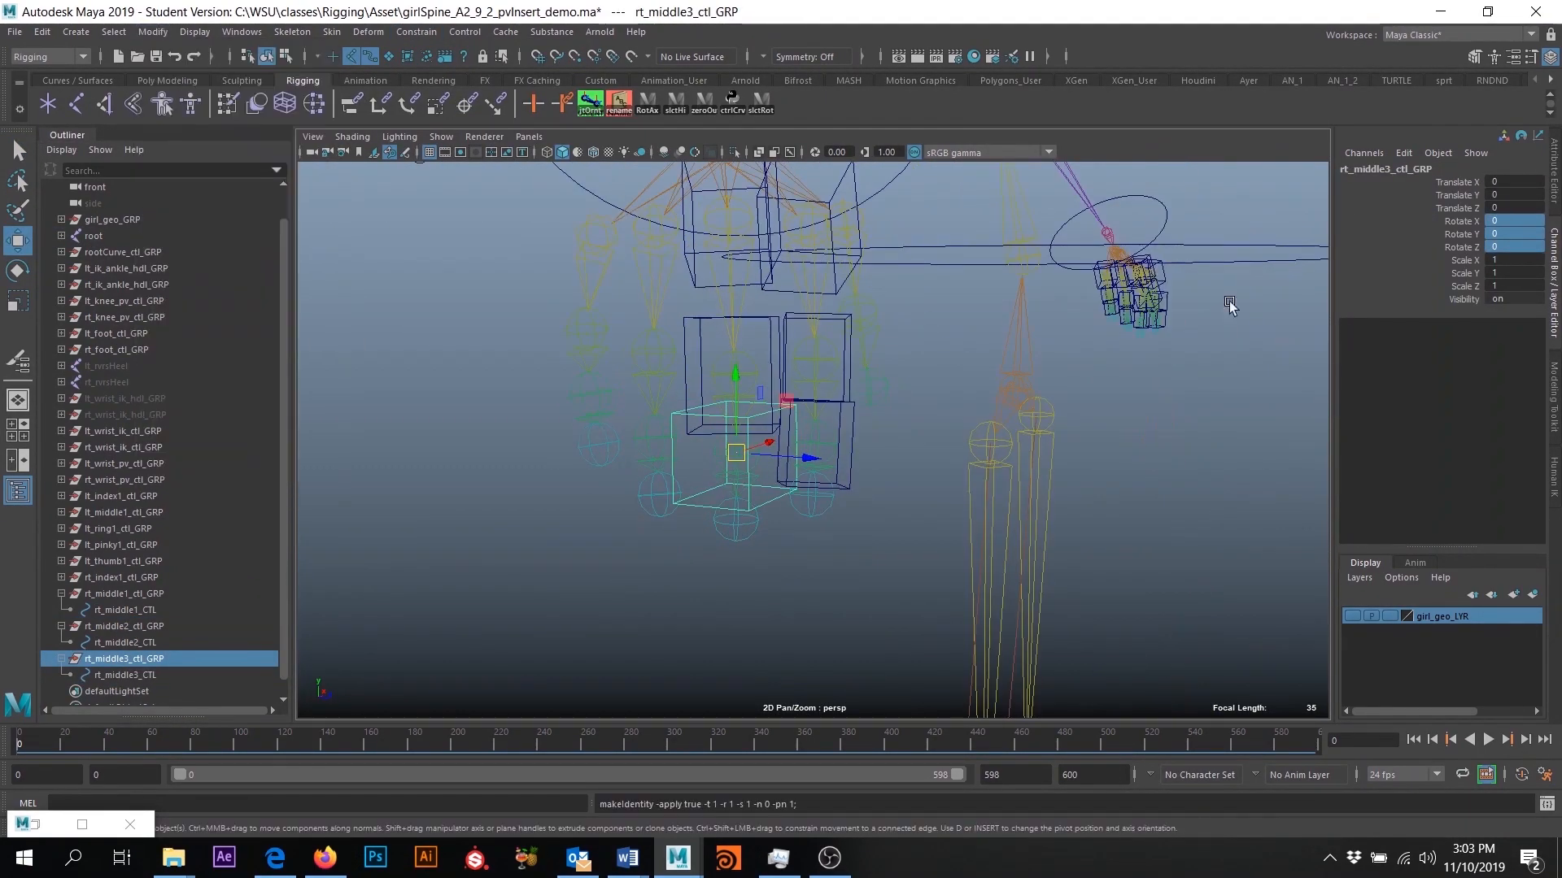
click(415, 32)
click(134, 689)
key(Delete)
- Parent rt_middle2_ctl_GRP under rt_middle1_CTL and rt_middle3_ctl_GRP under rt_middle2_CTL
click(130, 579)
middle_drag(129, 610, 126, 593)
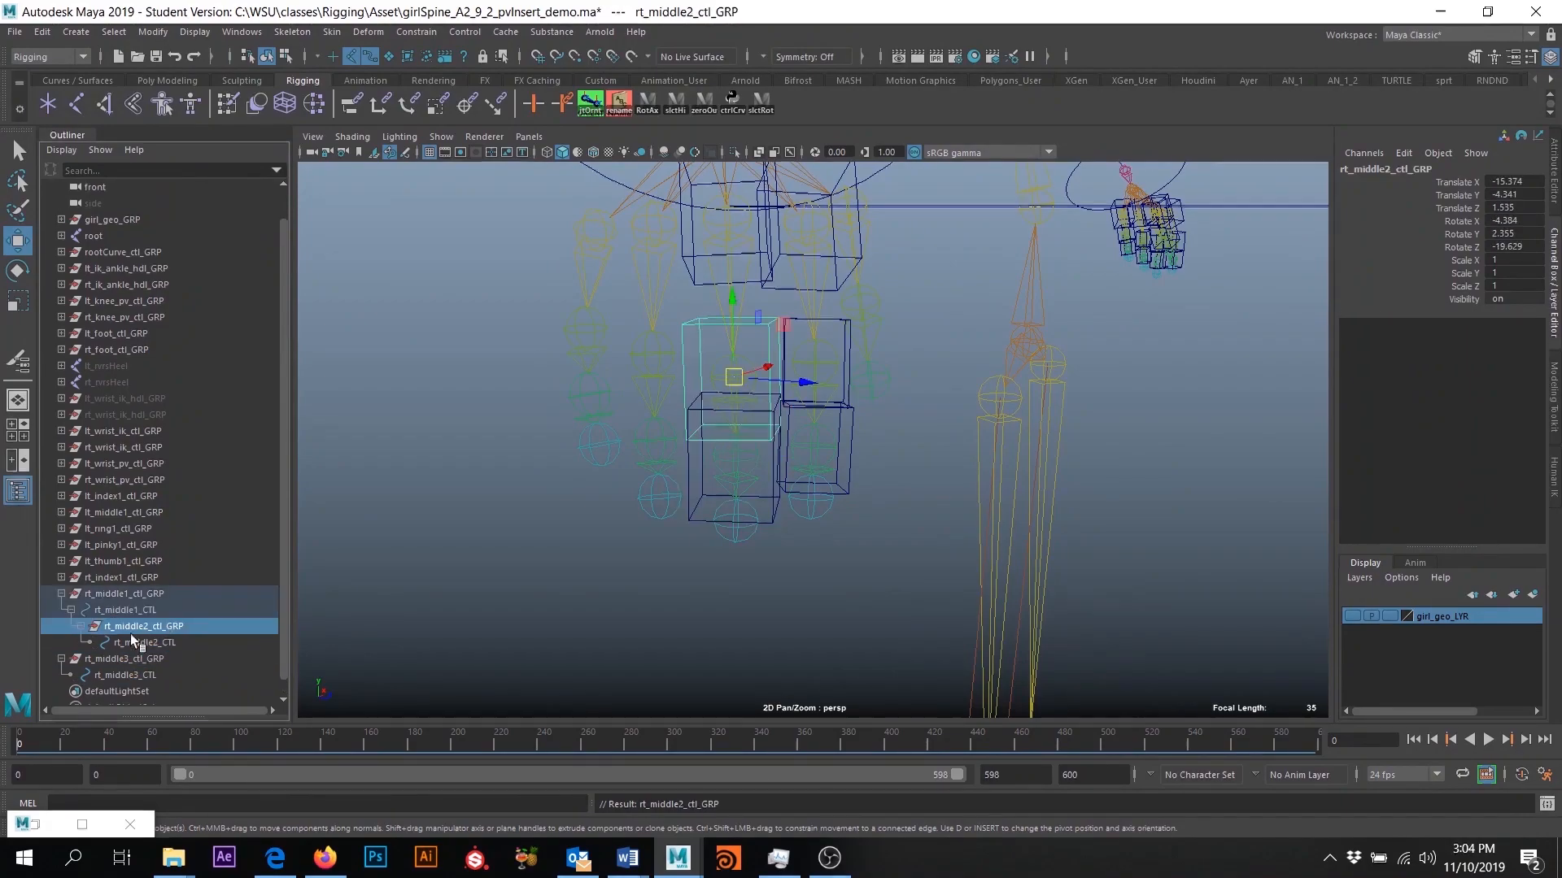
middle_drag(126, 659, 142, 642)
- Show girl_geo_LYR and scale the right middle and index finger control curves to fit around the fingers
click(1352, 616)
click(777, 398)
shift+click(783, 525)
key(r)
drag(733, 426, 720, 432)
click(888, 472)
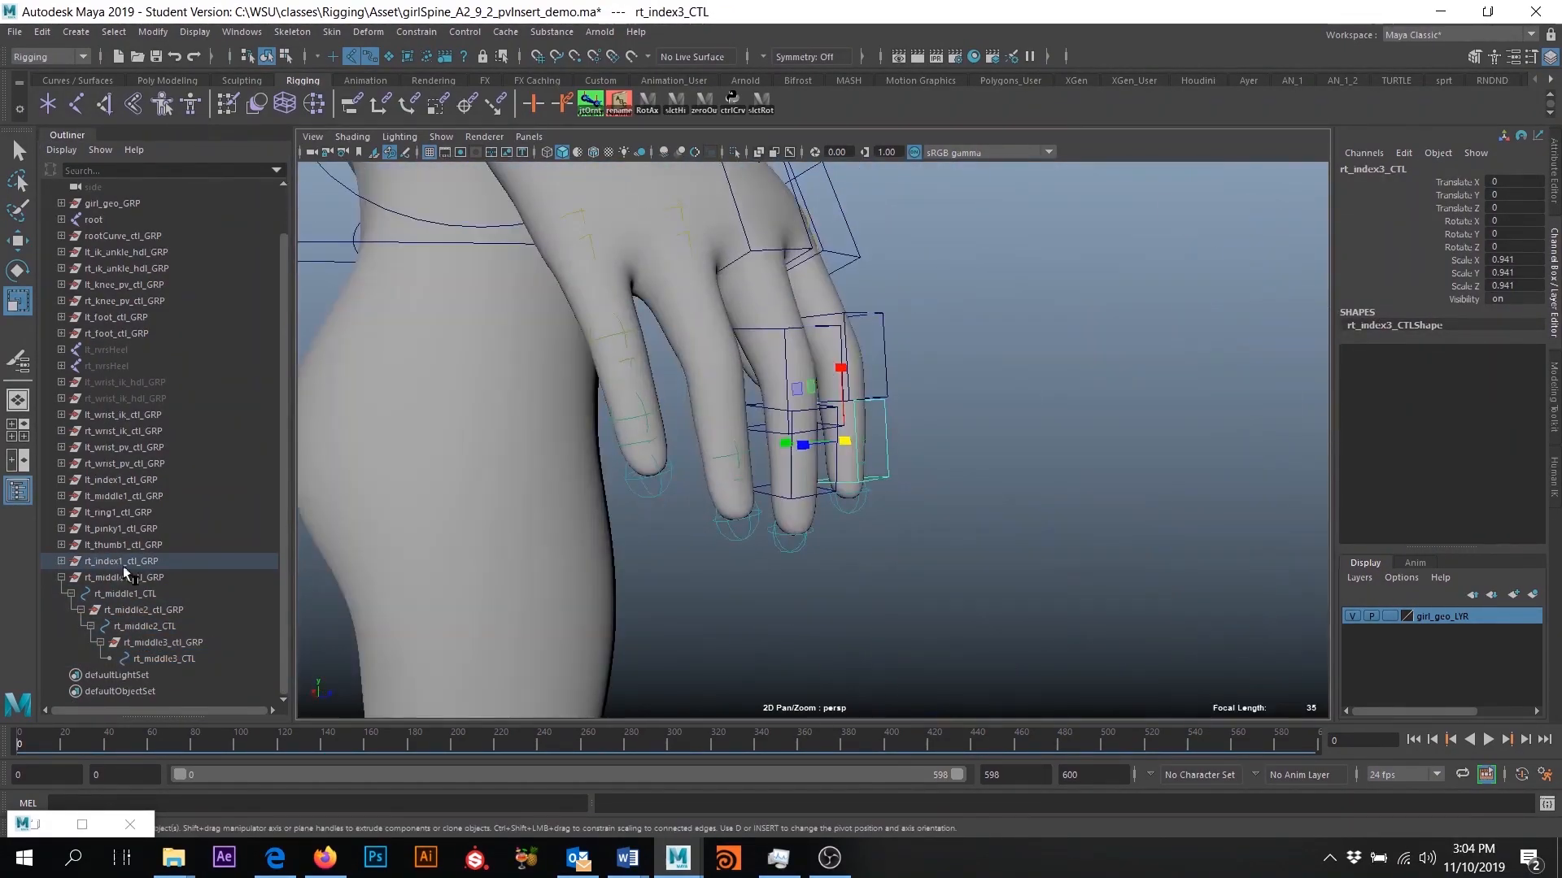
- Duplicate rt_middle1_ctl_GRP without its nested children, hide girl_geo_LYR, and rename the copy rt_ring1_ctl_GRP and rt_ring1_CTL
click(123, 578)
key(ctrl+d)
key(Delete)
click(1352, 617)
double_click(122, 643)
text(ring)
double_click(123, 660)
text(ring)
- Zero the rotations of rt_ring1_ctl_GRP, move it to the right ring base joint, and freeze its transformations
click(118, 643)
drag(1514, 221, 1514, 247)
key(w)
click(153, 32)
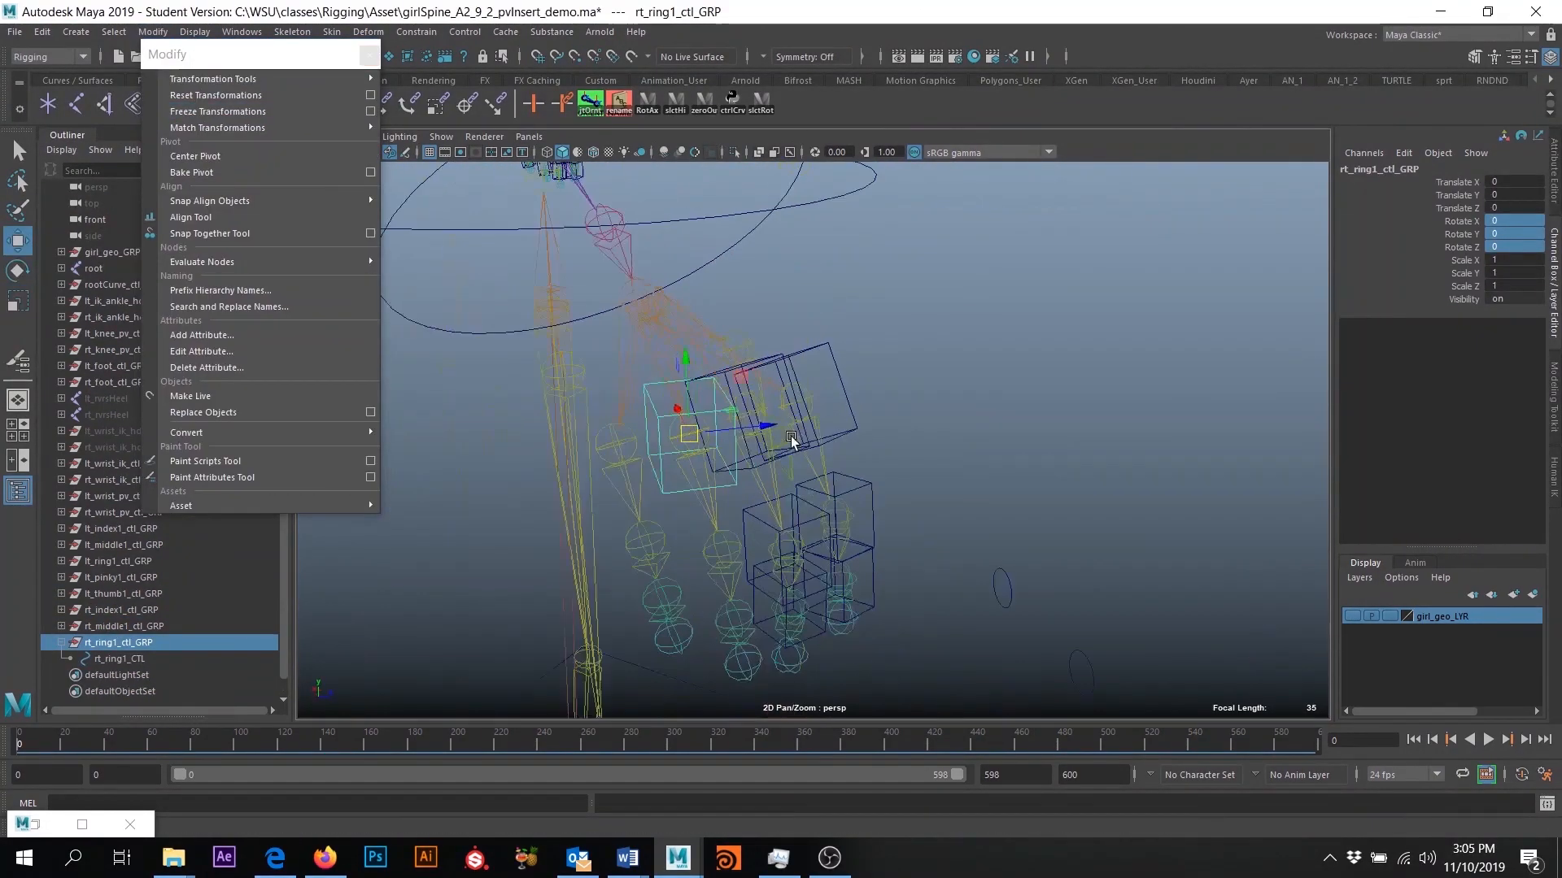
- Orient-constrain rt_ring1_ctl_GRP to the right ring base joint on all axes without maintained offset, and delete the constraint
click(416, 32)
click(1378, 298)
click(1244, 389)
drag(1228, 106, 1181, 213)
click(166, 675)
key(Delete)
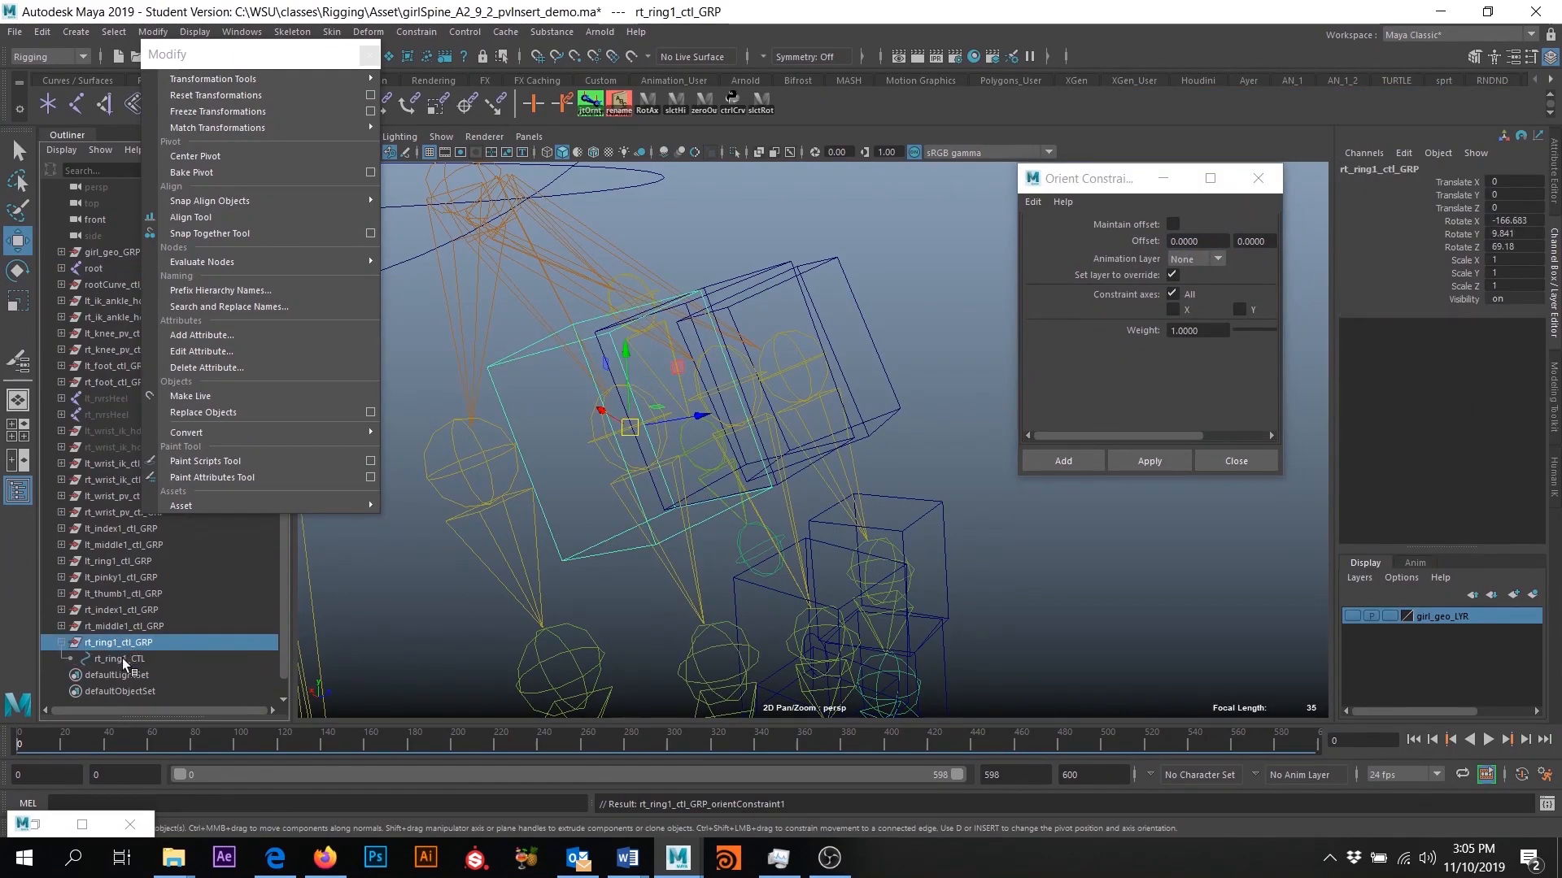
- Duplicate rt_ring1_ctl_GRP as rt_ring2_ctl_GRP with rt_ring2_CTL, zero its rotations, and place it at the rt_ring2 joint
key(ctrl+d)
double_click(124, 675)
text(2)
click(119, 675)
drag(1514, 221, 1513, 247)
text(0)
key(Return)
drag(605, 313, 678, 550)
click(697, 481)
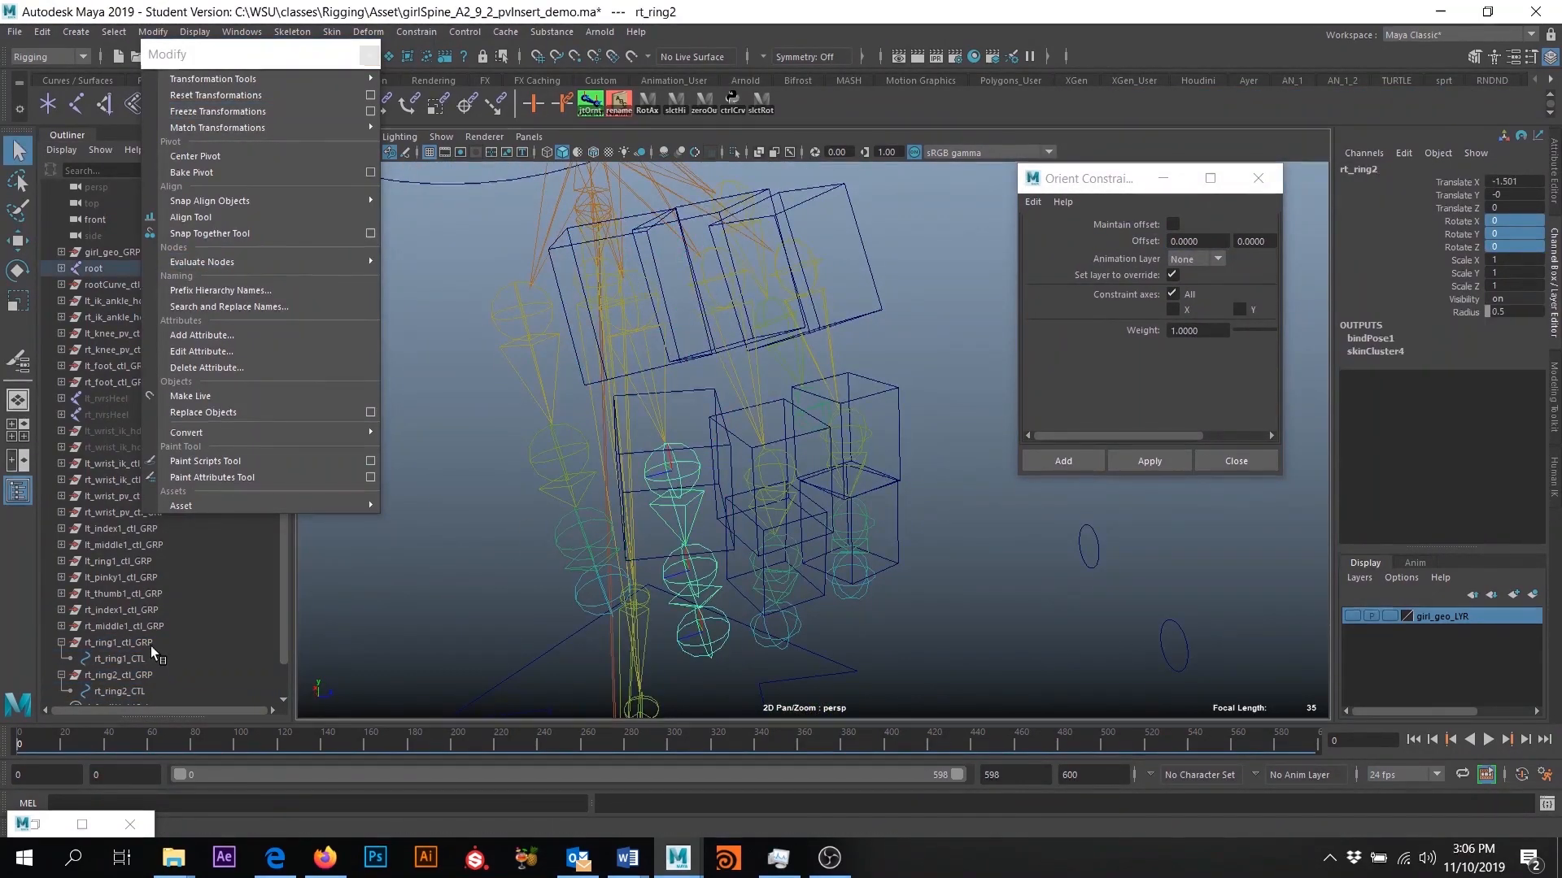
- Scale rt_ring2_CTL to fit the finger with girl_geo_LYR shown, freeze its transformations, and hide the layer again
click(130, 610)
click(119, 659)
click(1352, 616)
key(r)
drag(716, 447, 719, 537)
click(217, 111)
click(1351, 616)
- Duplicate rt_ring2_ctl_GRP and rename the copy rt_ring3_ctl_GRP with its curve rt_ring3_CTL
click(119, 642)
key(w)
key(ctrl+d)
double_click(120, 675)
double_click(143, 692)
- Freeze the transformations of rt_ring3_ctl_GRP and orient-constrain it to the third right ring joint on all axes
click(255, 114)
click(1175, 465)
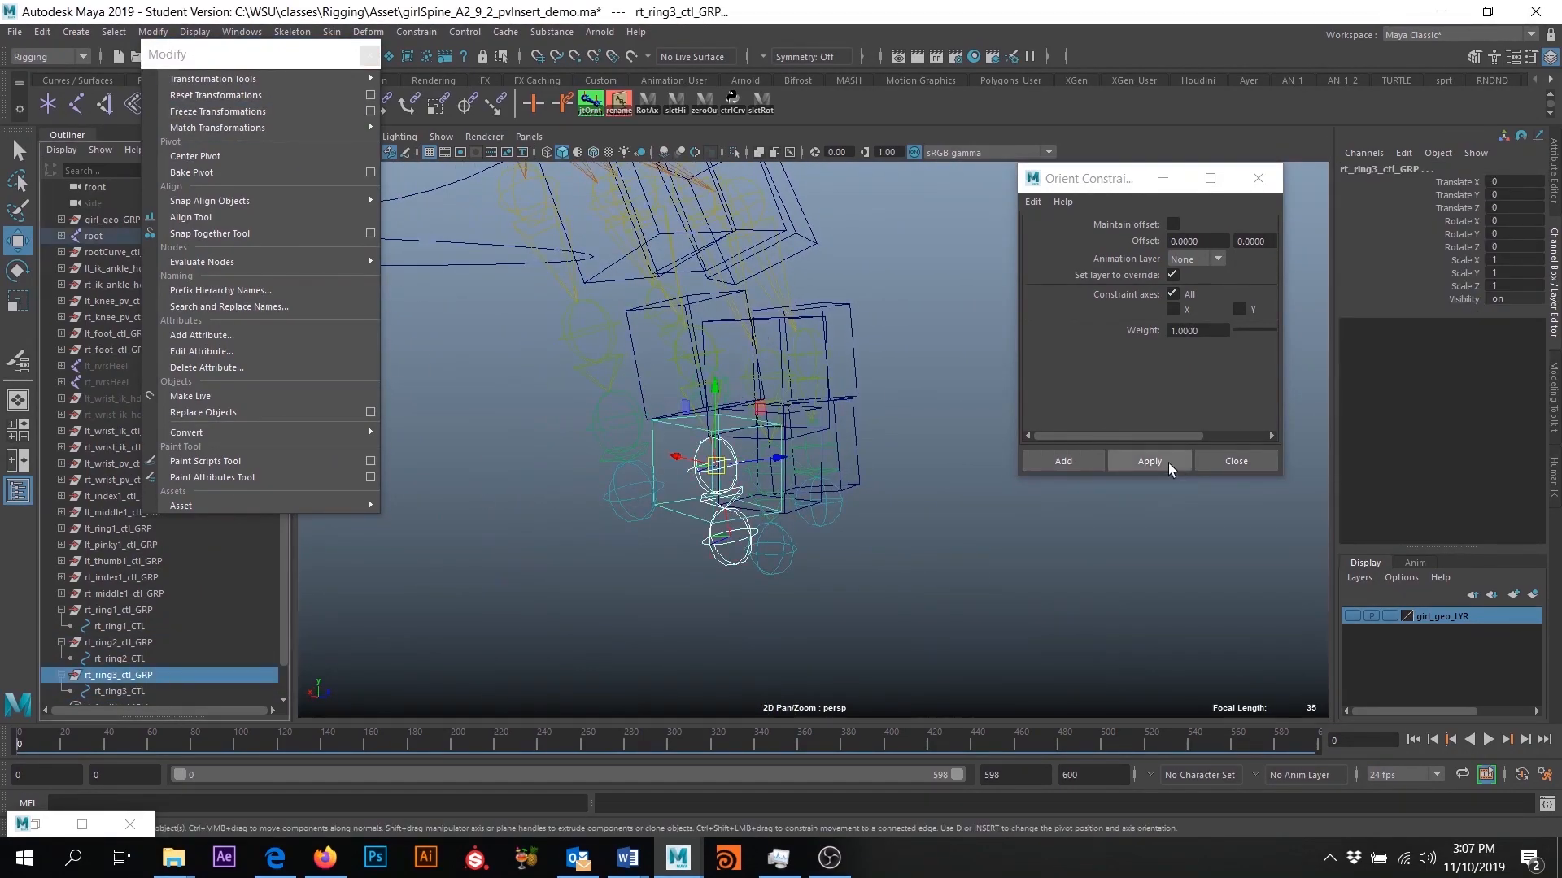
- Remove the constraint from rt_ring3_ctl_GRP, scale rt_ring3_CTL to fit the finger with girl_geo_LYR shown, and freeze its transformations
key(Delete)
click(1352, 616)
click(119, 691)
key(r)
drag(613, 496, 624, 493)
click(217, 112)
- Parent rt_ring3_ctl_GRP under rt_ring2_CTL and rt_ring2_ctl_GRP under rt_ring1_CTL, with girl_geo_LYR hidden again
click(108, 676)
click(120, 659)
click(116, 676)
click(1352, 617)
mouse_move(119, 642)
middle_down()
mouse_move(119, 626)
mouse_move(134, 659)
middle_up()
drag(260, 54, 301, 184)
click(794, 401)
click(826, 480)
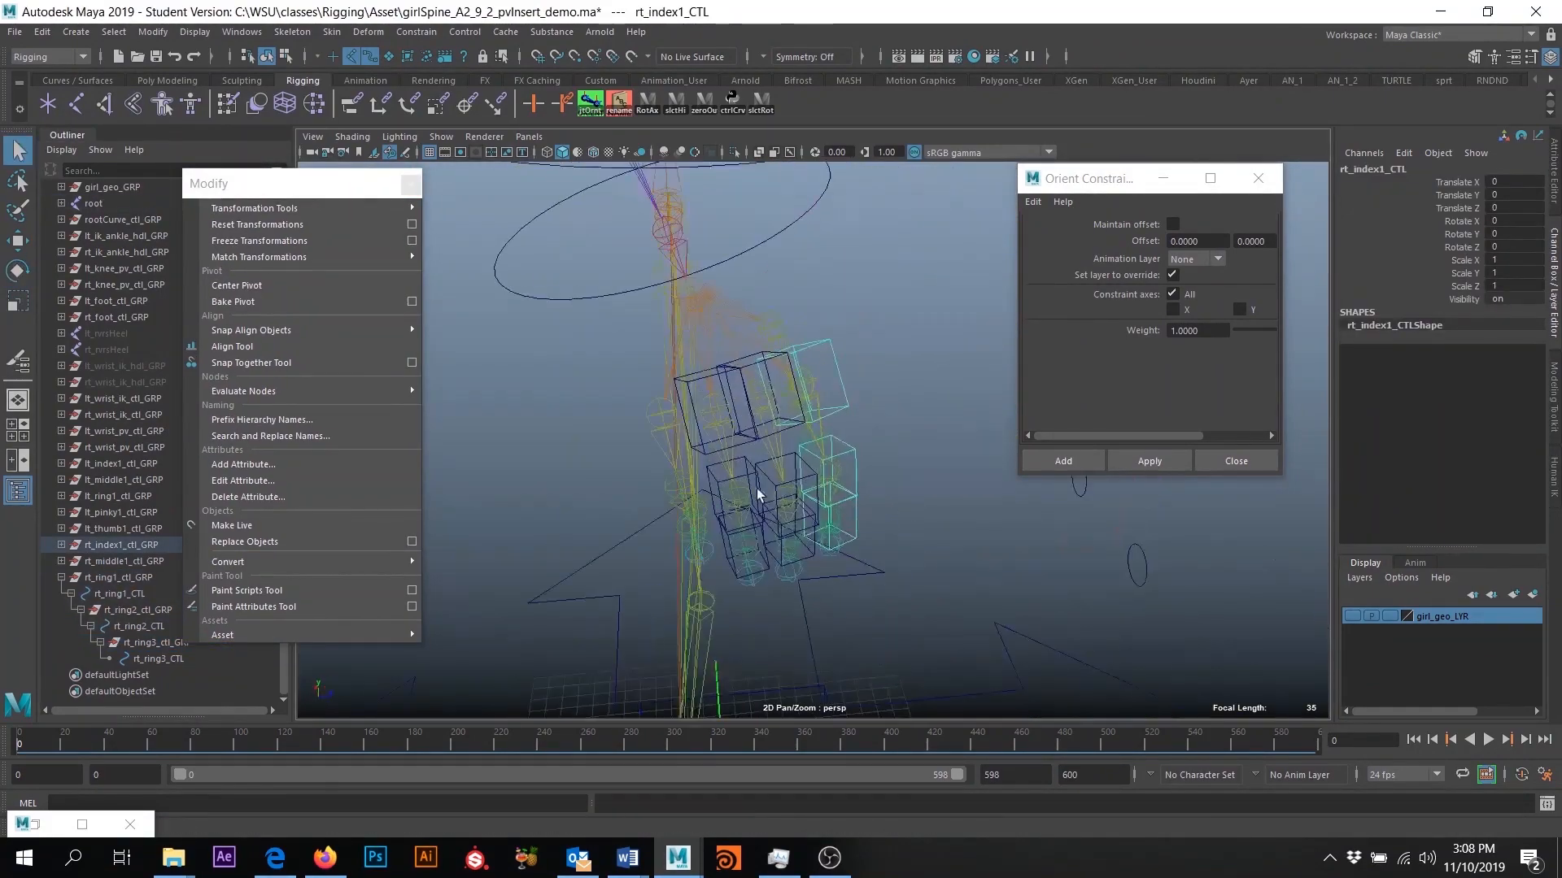
- Duplicate rt_ring1_ctl_GRP, delete the copied child groups, and rename the copy rt_pinky1_ctl_GRP with its curve rt_pinky1_CTL
click(118, 578)
key(ctrl+d)
shift+click(61, 659)
key(Delete)
double_click(120, 659)
key(BackSpace)
click(121, 658)
- Freeze rt_pinky1_ctl_GRP with zeroed rotations, orient it to the first right pinky joint with an orient constraint, and delete the constraint
drag(1514, 221, 1514, 248)
click(745, 410)
ctrl+click(121, 659)
click(1147, 464)
key(Delete)
click(121, 659)
click(290, 243)
click(744, 410)
ctrl+click(121, 659)
click(1148, 461)
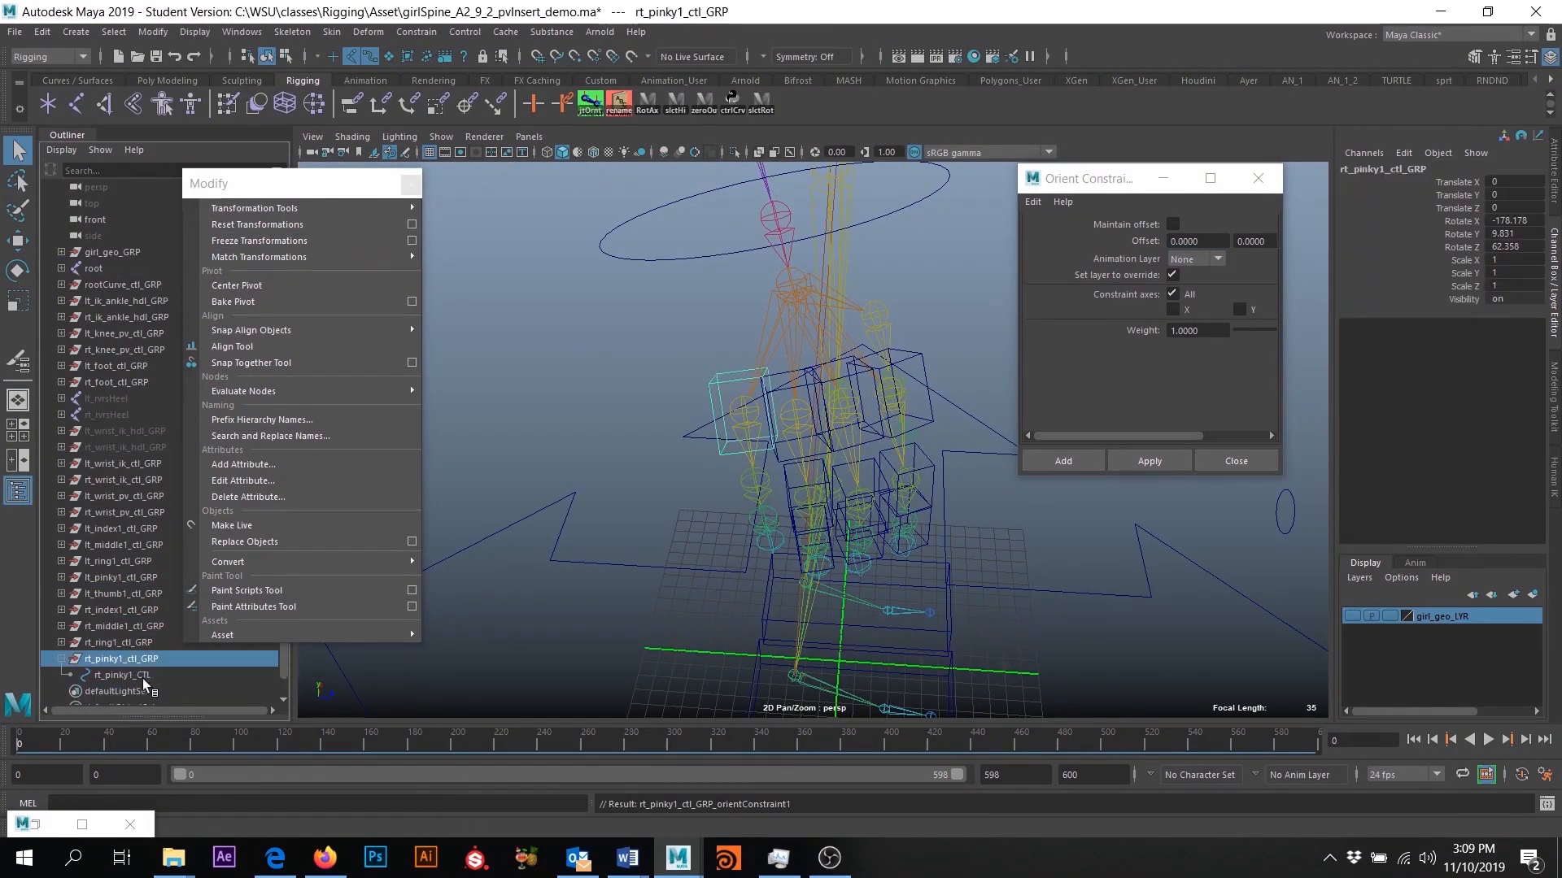
click(140, 689)
key(Delete)
- Duplicate rt_pinky1_ctl_GRP, place the copy at the second right pinky joint, and freeze and orient-constrain it there
alt+drag(813, 488, 887, 504)
key(ctrl+d)
key(w)
drag(706, 392, 911, 480)
click(259, 241)
click(1149, 461)
- Show girl_geo_LYR and freeze the transformations of the second right pinky control
click(122, 659)
click(1352, 616)
click(259, 240)
- Duplicate the second right pinky group for the third joint, orient it to that joint with a constraint, and delete the constraint
click(96, 626)
key(ctrl+d)
click(1352, 616)
key(w)
click(259, 240)
click(1148, 461)
key(Delete)
- Freeze the third right pinky control with girl_geo_LYR shown, and parent the right pinky groups into one control chain
click(1352, 617)
click(122, 659)
click(259, 240)
click(119, 627)
click(765, 358)
middle_drag(122, 610, 122, 594)
middle_drag(121, 659, 132, 642)
- Duplicate rt_pinky1_ctl_GRP as rt_thumb1_ctl_GRP with rt_thumb1_CTL, and place and align it at the first right thumb joint
alt+drag(570, 598, 495, 603)
click(121, 610)
key(ctrl+d)
click(61, 658)
click(123, 642)
key(w)
click(1352, 617)
drag(769, 385, 865, 366)
click(258, 241)
click(871, 383)
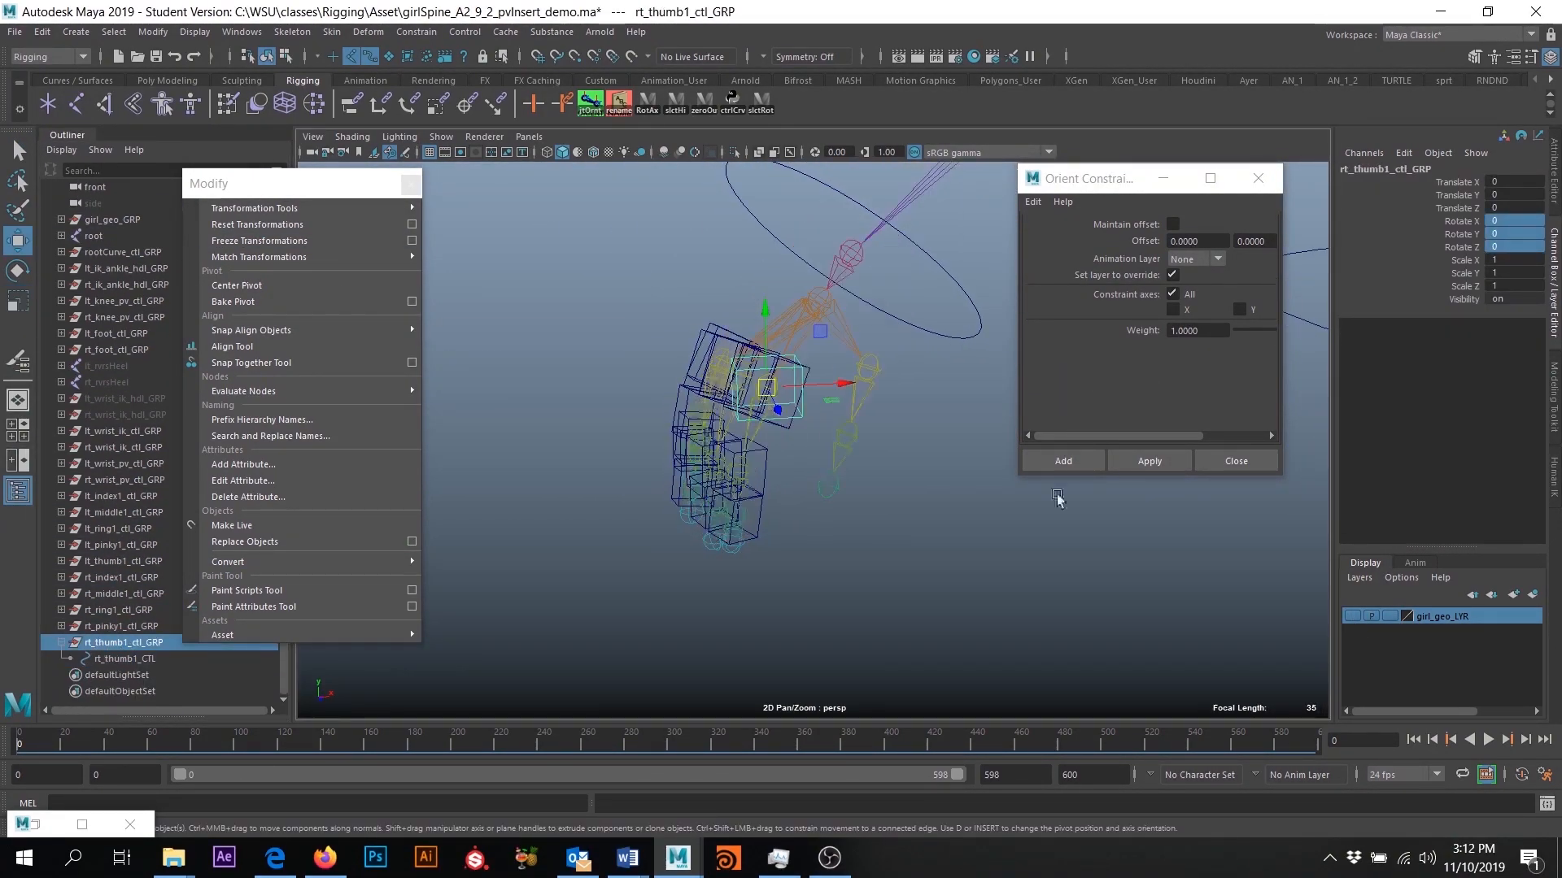
click(124, 658)
alt+drag(683, 569, 702, 567)
- Set the copied thumb group's rotations to 0 and name it rt_thumb2_ctl_GRP with its curve rt_thumb2_CTL
drag(1516, 222, 1514, 246)
text(0)
key(Return)
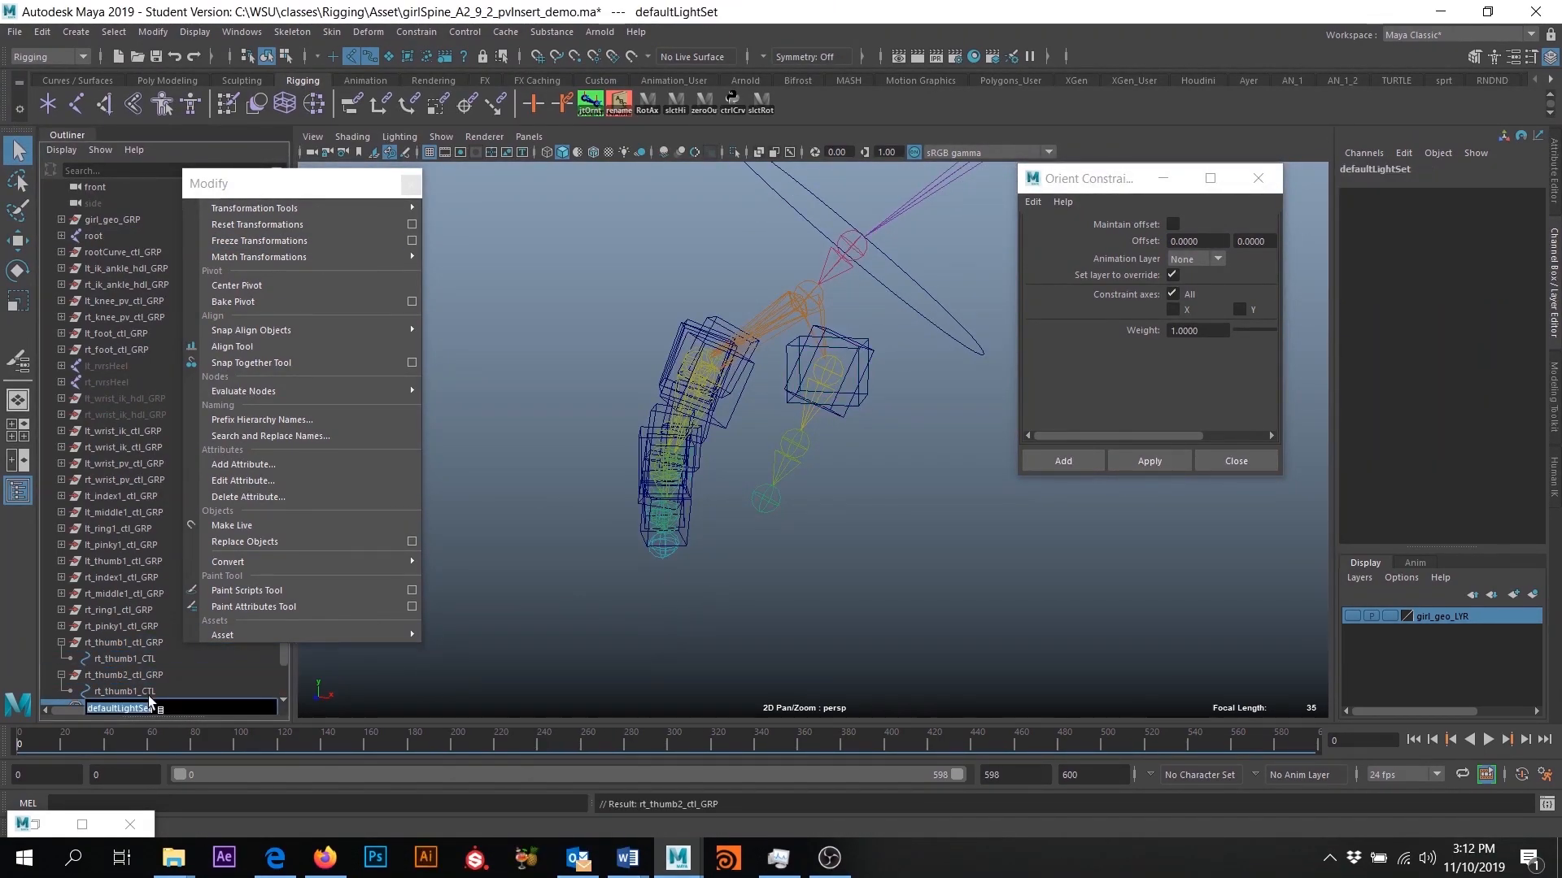
double_click(124, 691)
text(2w)
- Align rt_thumb2_ctl_GRP to the second right thumb joint with a temporary orient constraint and parent it under rt_thumb1_CTL
click(1150, 461)
key(Delete)
click(114, 644)
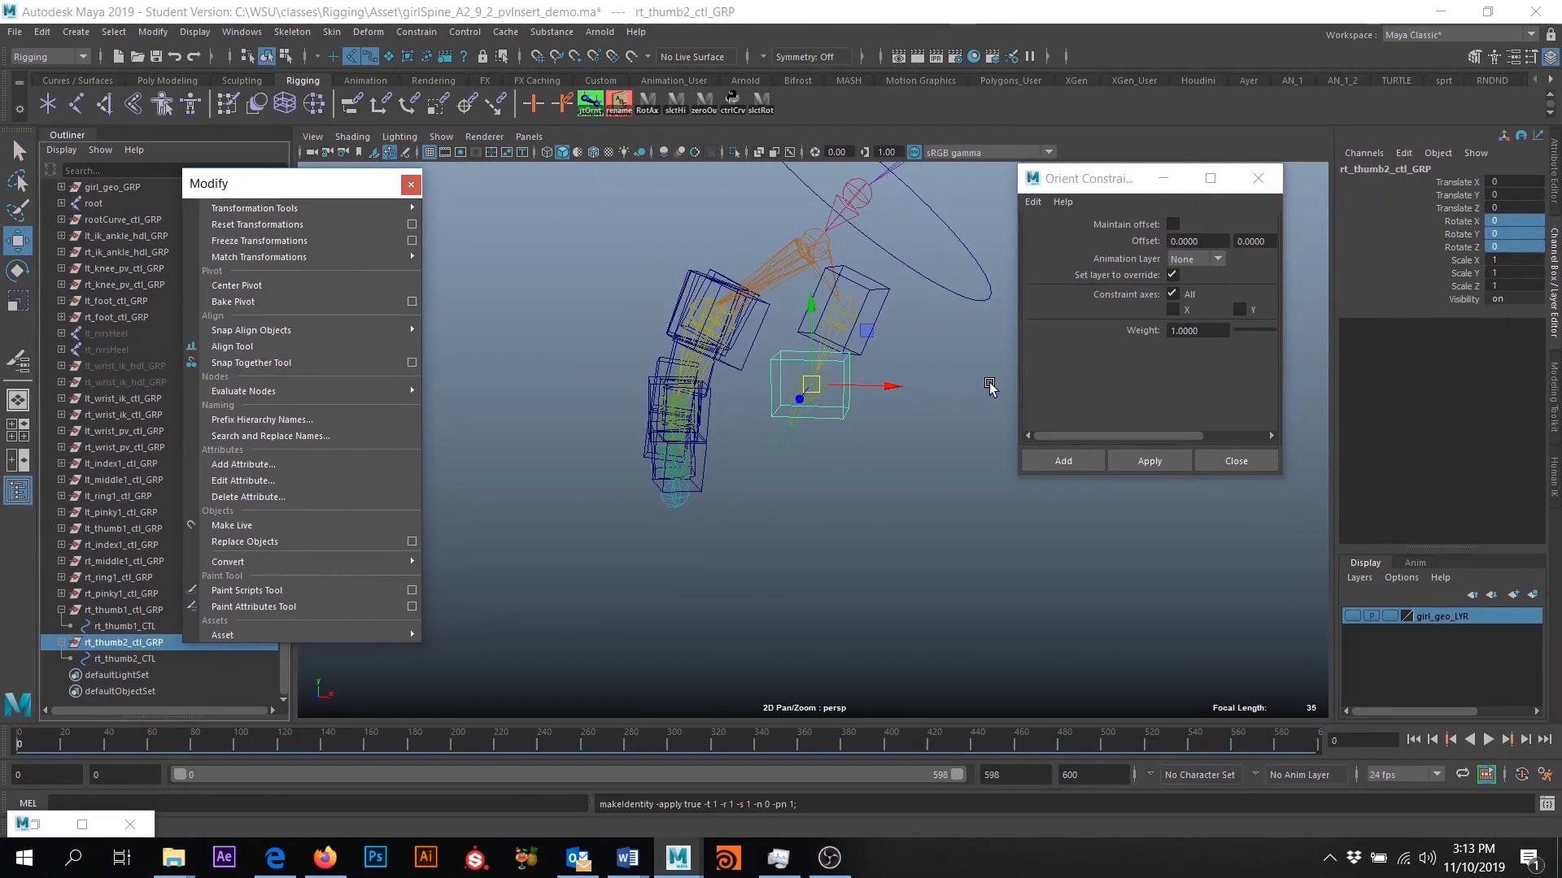
key(Delete)
key(q)
middle_drag(122, 643, 124, 626)
click(121, 610)
- Orient-constrain the right-hand finger joints to their matching controls with Maintain offset enabled
scroll(808, 374, down, 3)
alt+drag(732, 374, 808, 374)
click(795, 374)
click(1172, 224)
click(1140, 462)
click(784, 498)
click(1143, 461)
click(667, 510)
click(1142, 461)
click(598, 382)
click(572, 453)
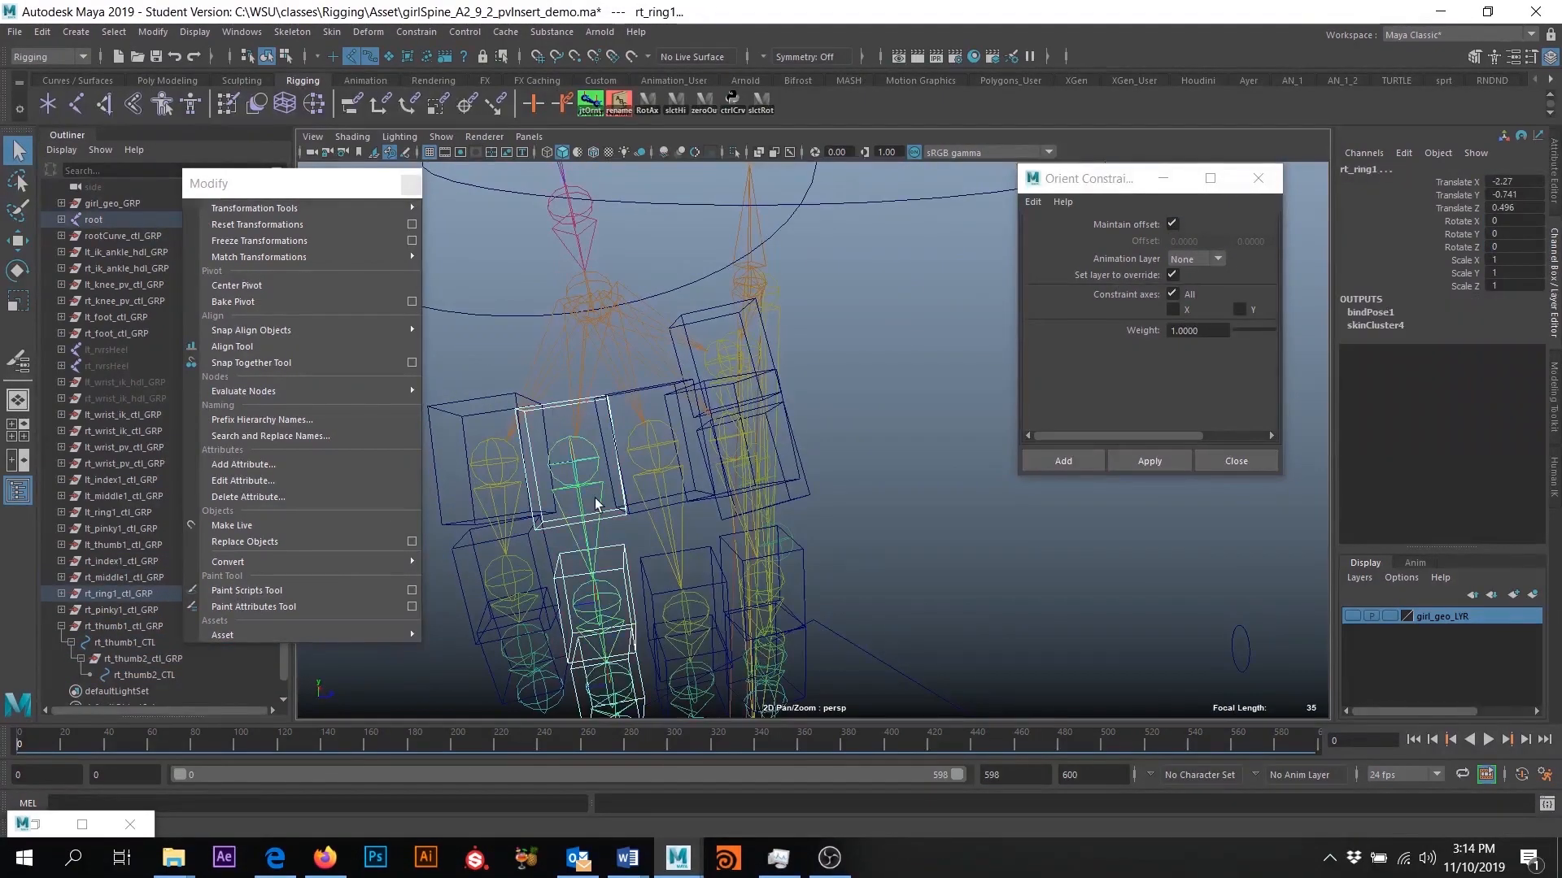
click(572, 353)
- Rotate a right-hand finger control to test its joint, and undo the rotation
key(e)
scroll(700, 406, down, 4)
click(793, 388)
shift+click(796, 419)
drag(801, 382, 801, 354)
key(ctrl+z)
- Close the orient constraint options and the floating Modify commands, and collapse the rt_thumb1_ctl_GRP hierarchy
click(1259, 178)
click(410, 183)
click(61, 626)
click(488, 561)
alt+drag(488, 561, 963, 390)
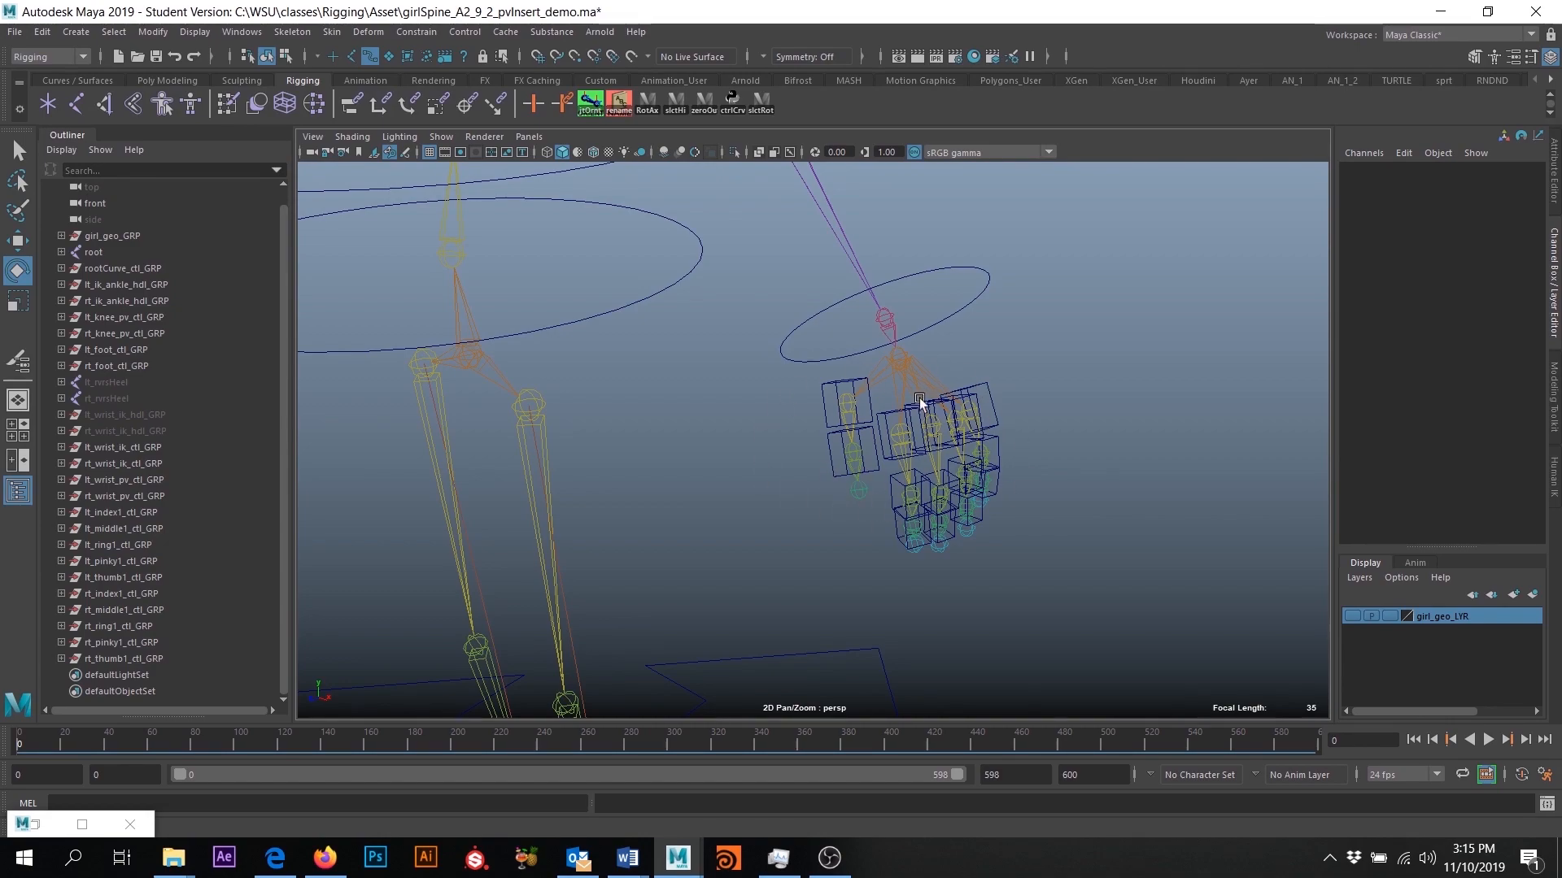
alt+middle_drag(930, 270, 937, 319)
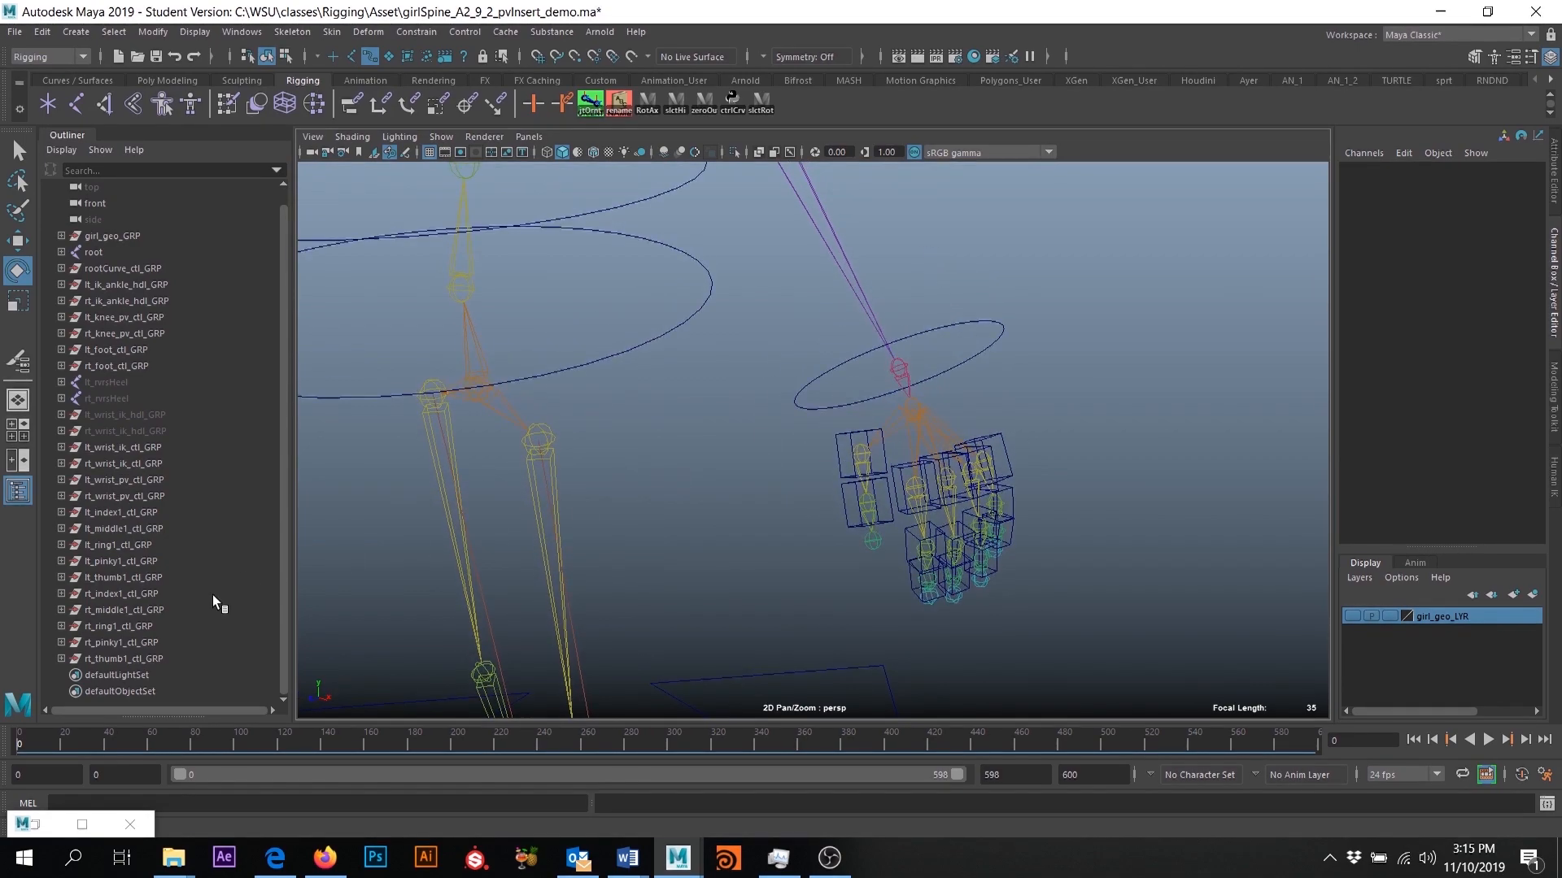
click(112, 449)
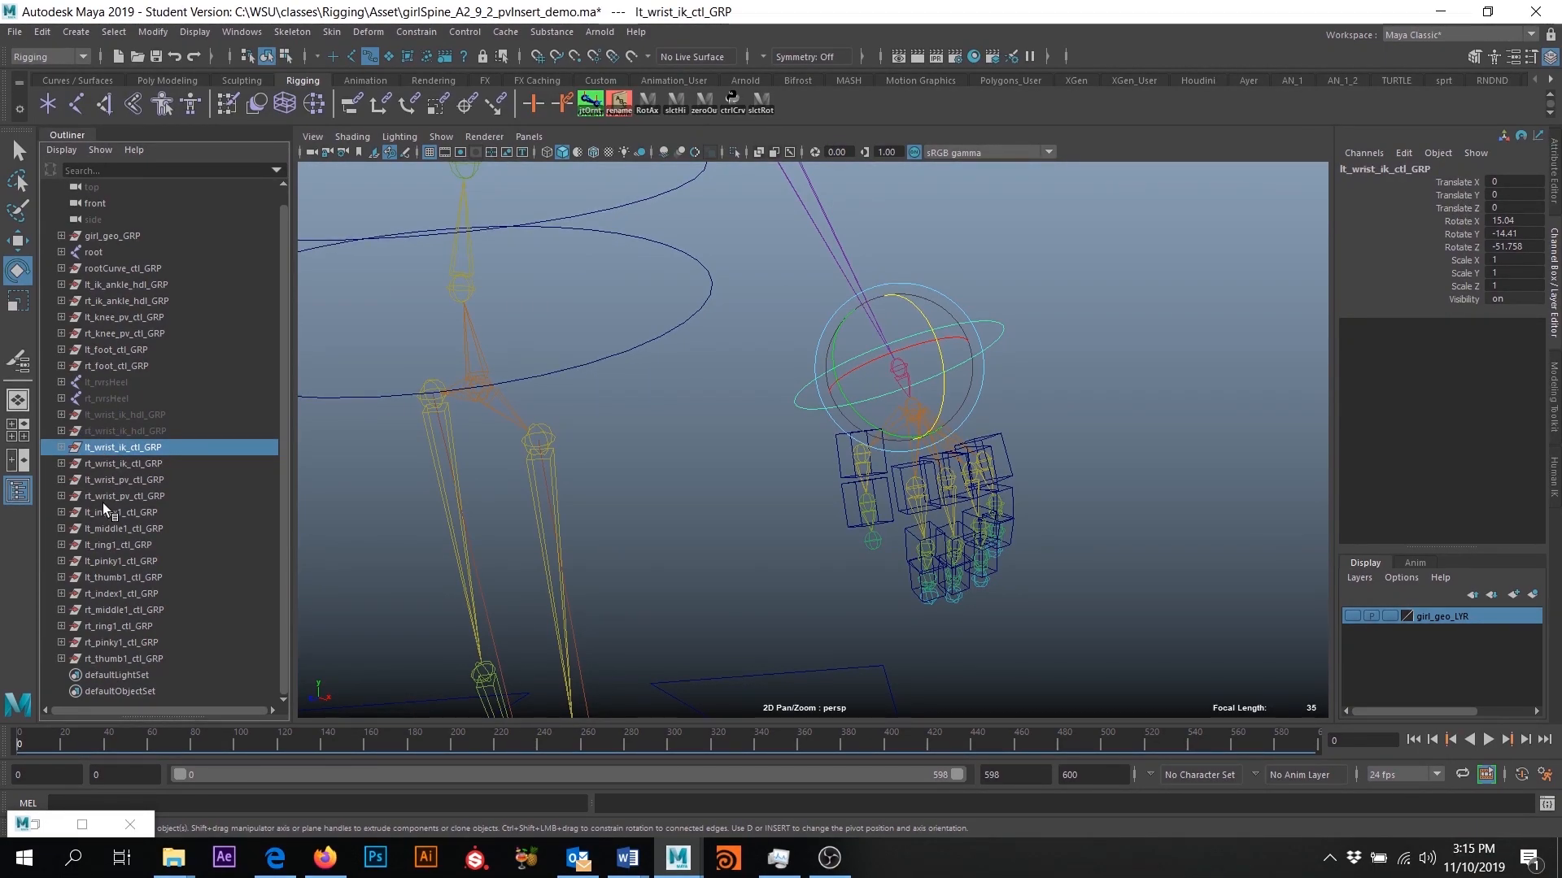
ctrl+click(109, 480)
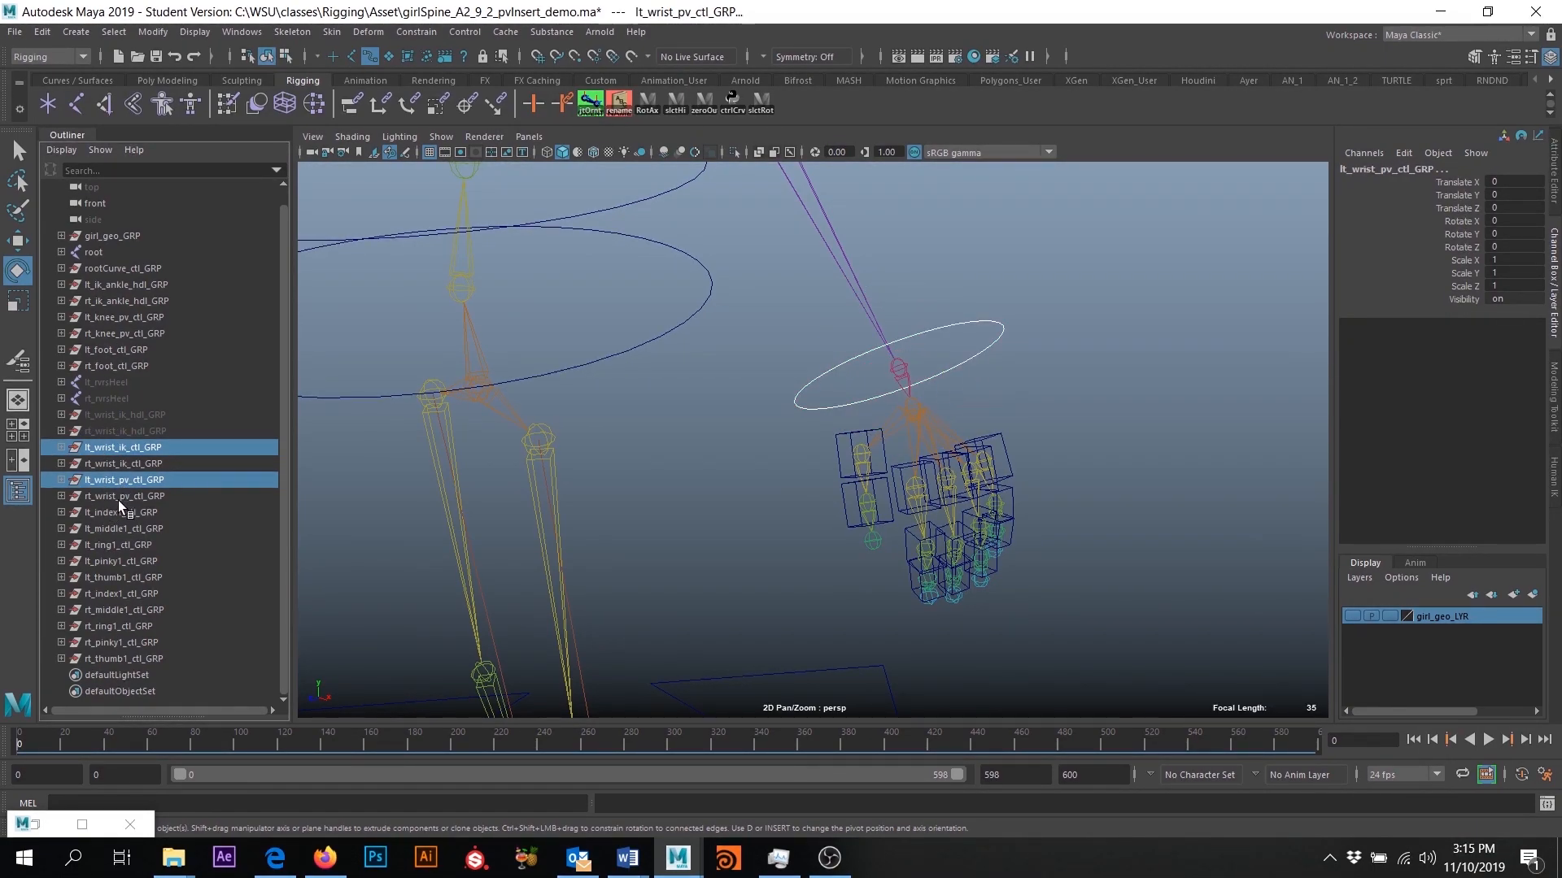
ctrl+click(112, 512)
ctrl+click(115, 528)
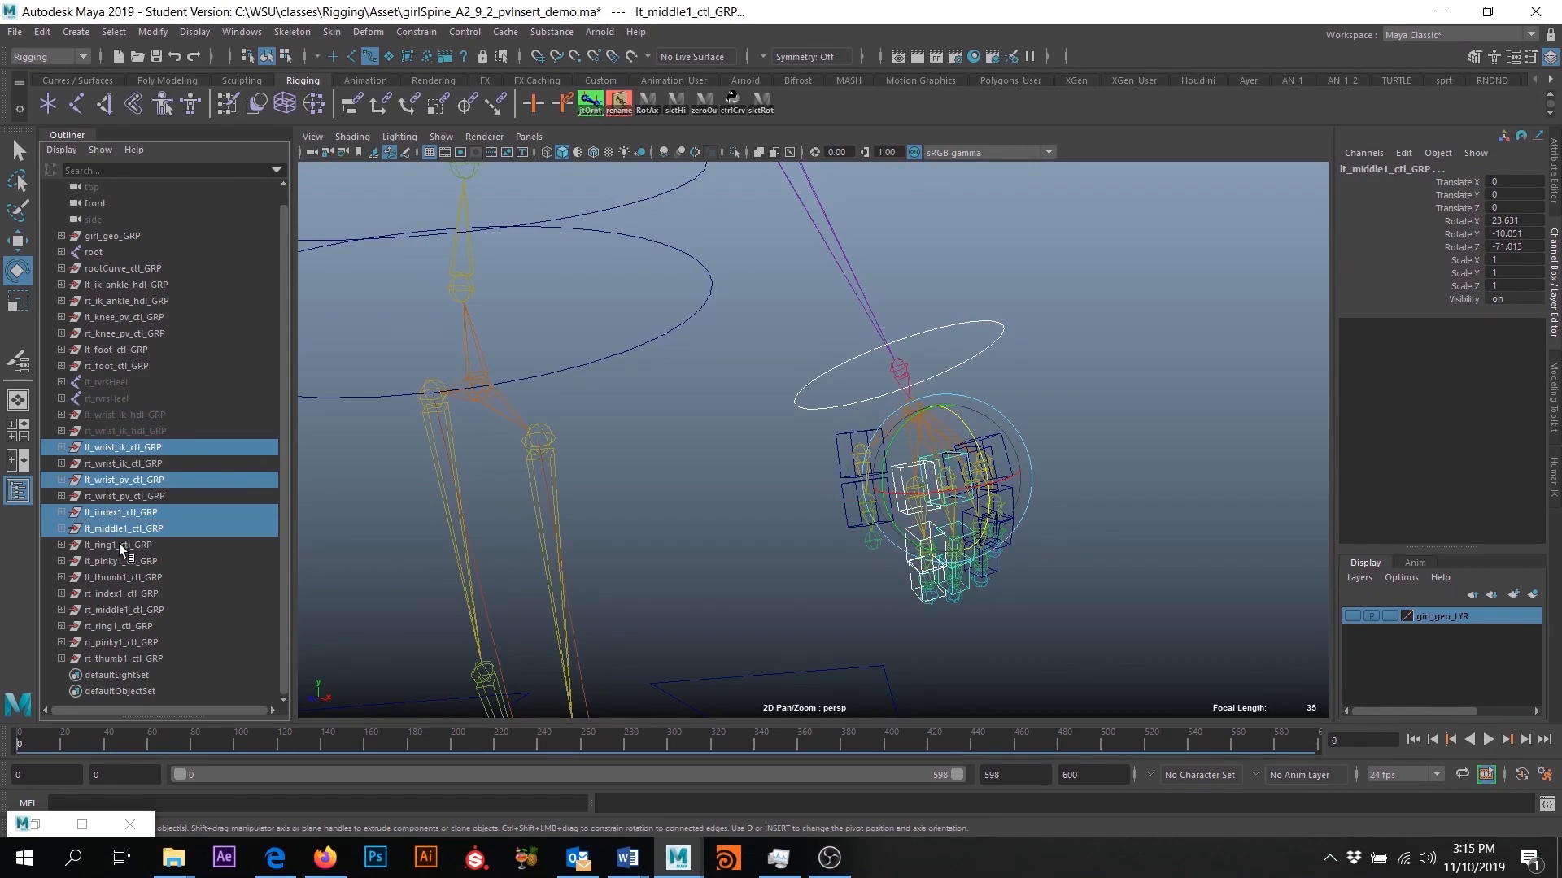
ctrl+click(119, 545)
click(114, 448)
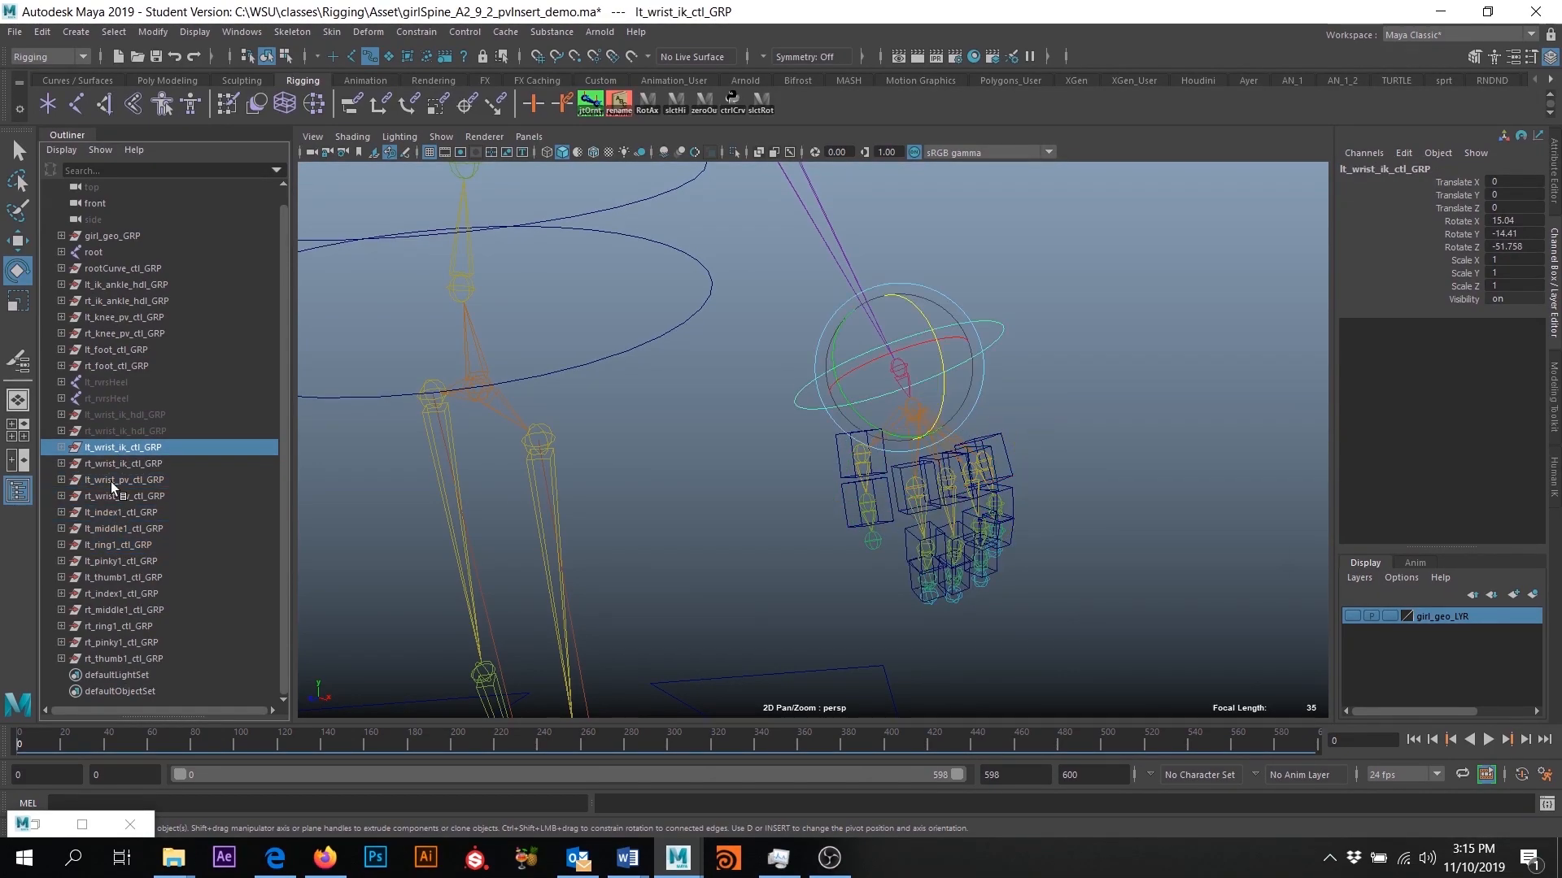
click(108, 480)
- Parent lt_index1_ctl_GRP, lt_middle1_ctl_GRP, lt_ring1_ctl_GRP, lt_pinky1_ctl_GRP and lt_thumb1_ctl_GRP under lt_wrist_ik_CTL
click(112, 514)
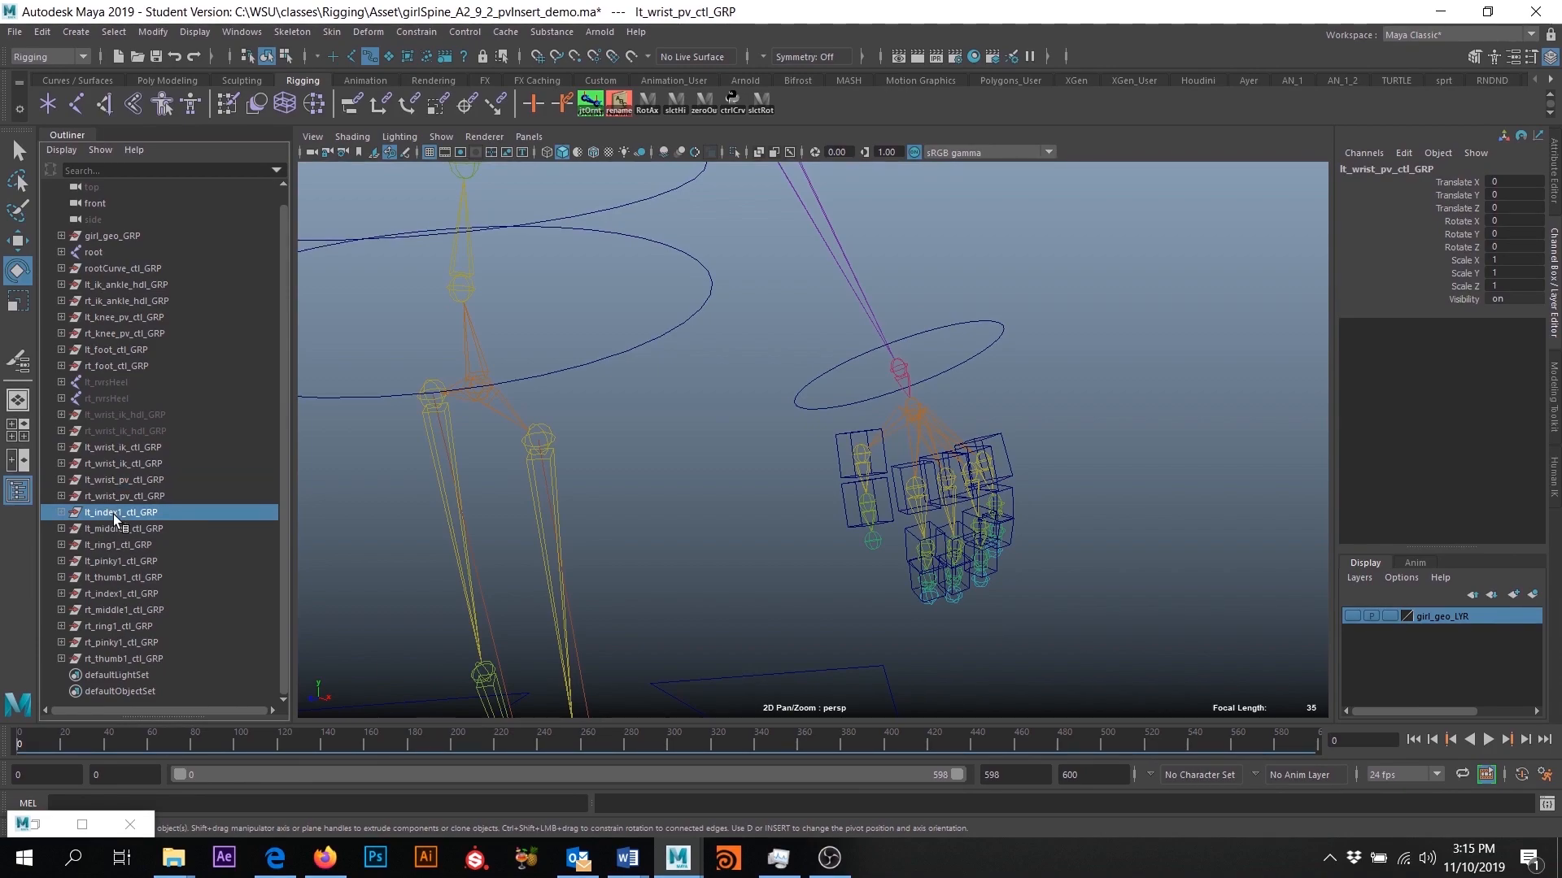
ctrl+click(124, 531)
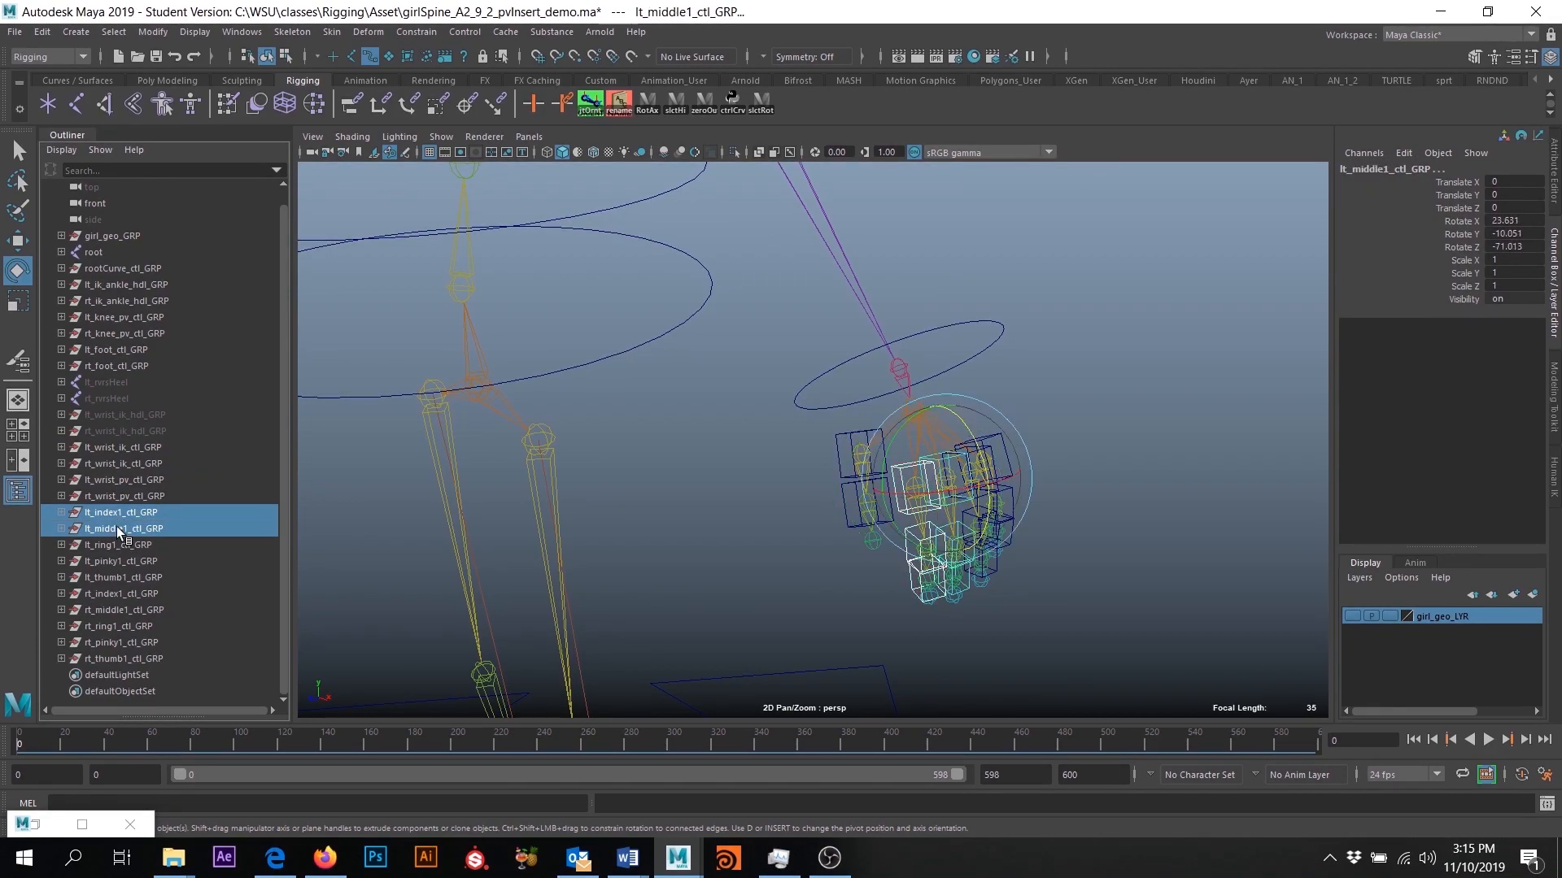
ctrl+click(114, 546)
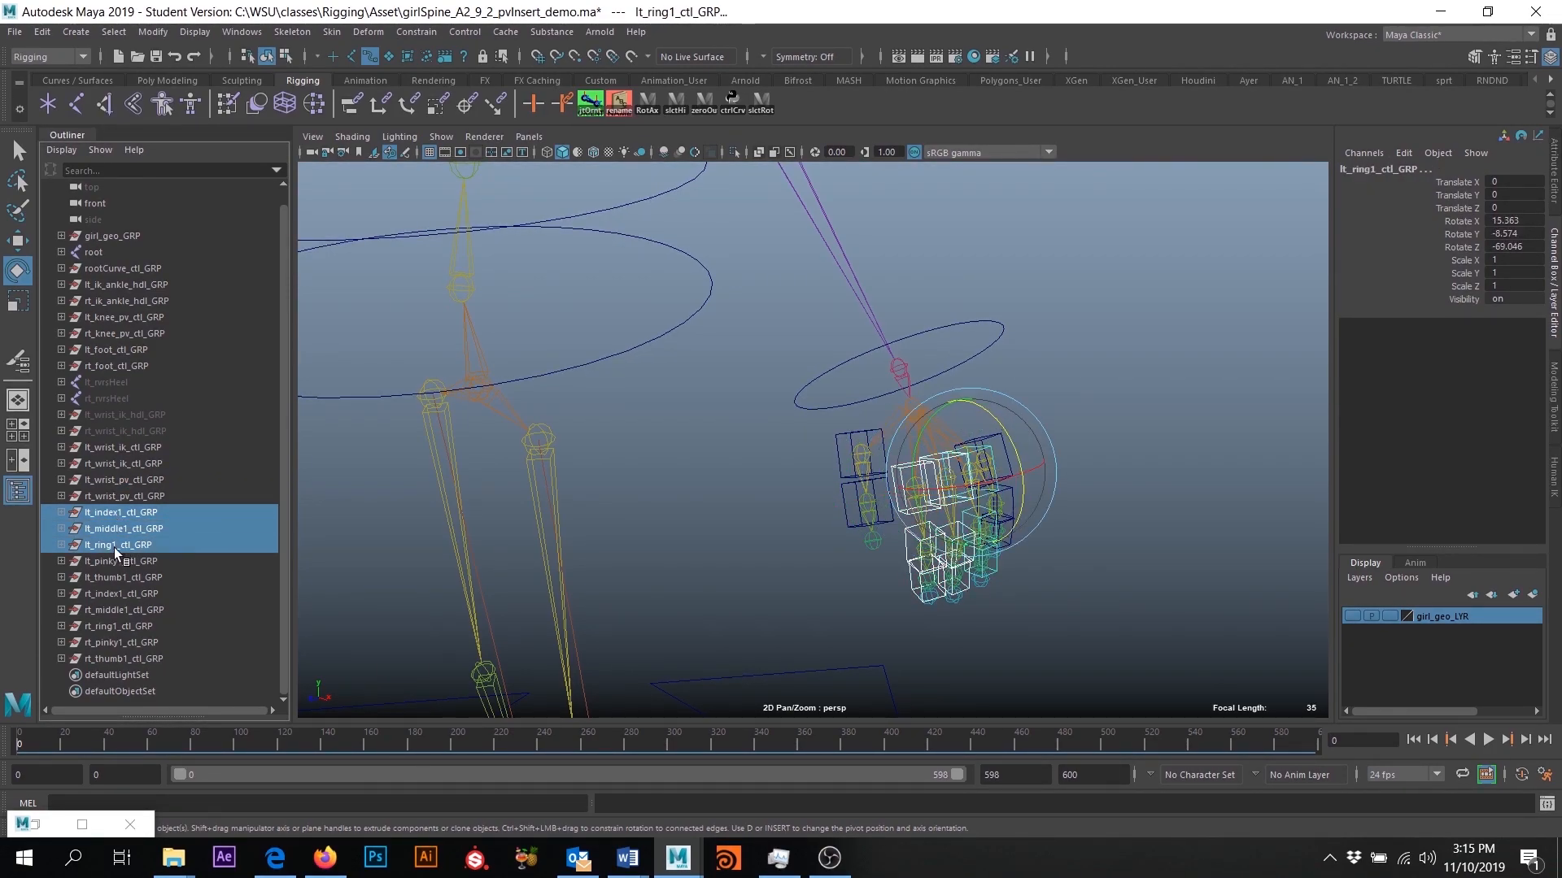
shift+click(116, 575)
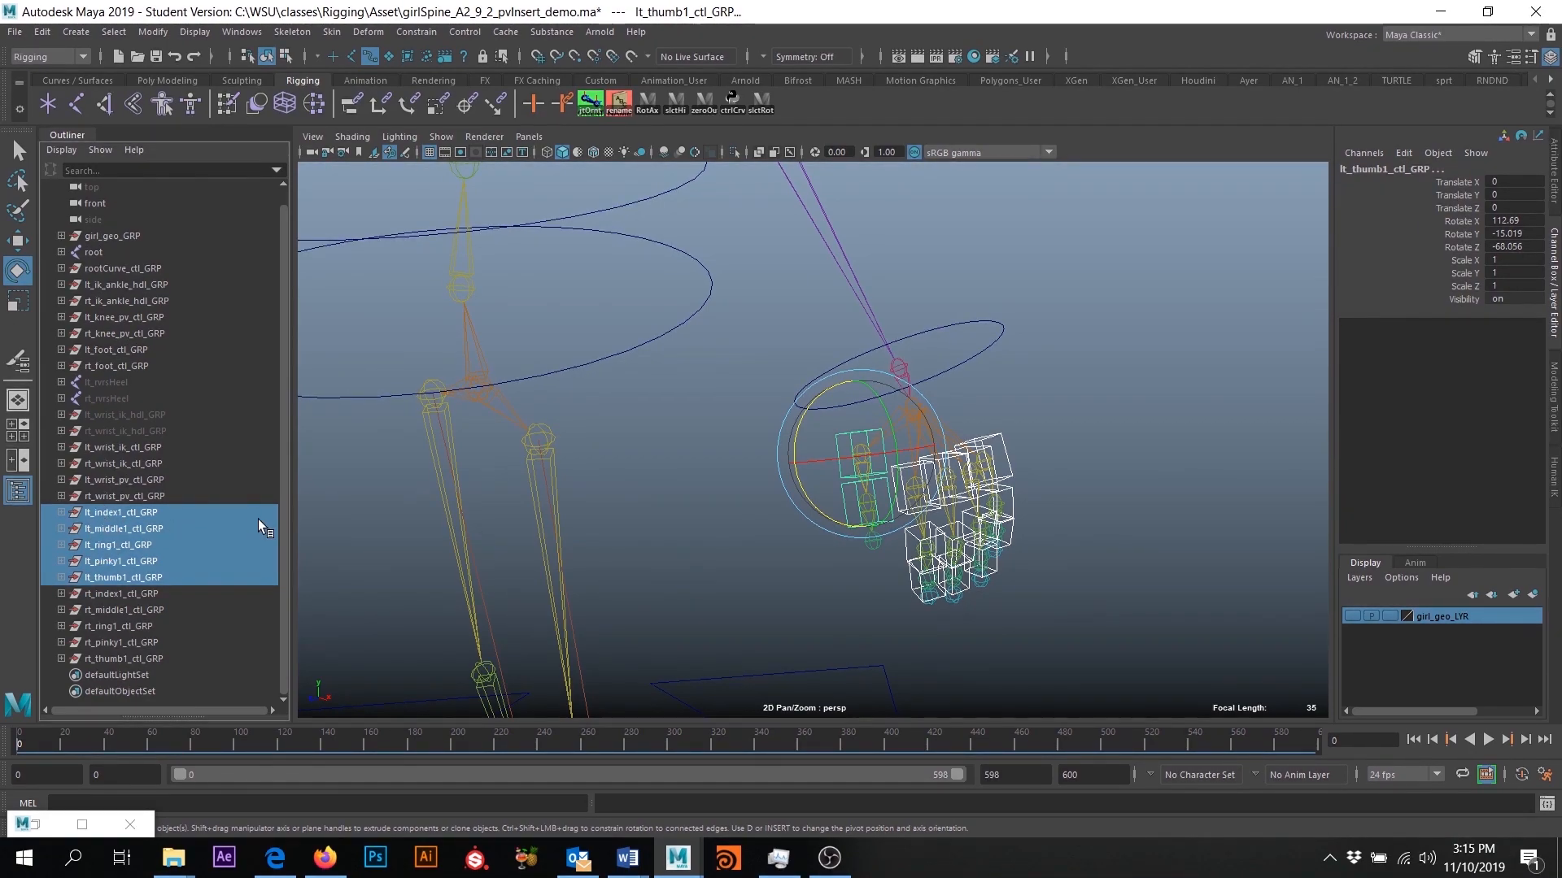
shift+click(978, 323)
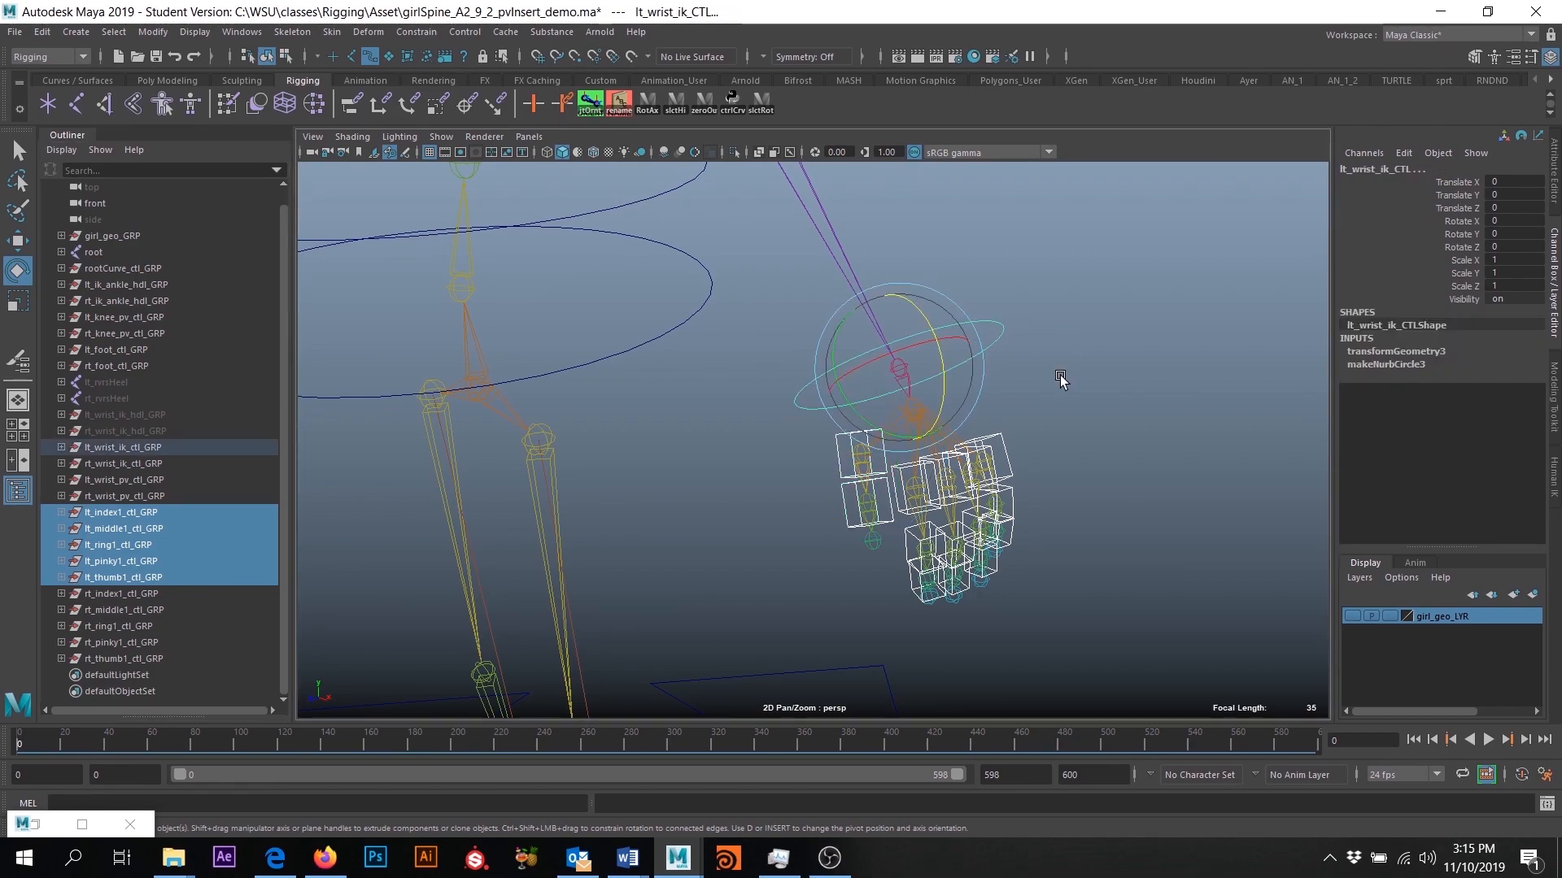
key(p)
- Parent rt_index1_ctl_GRP, rt_middle1_ctl_GRP, rt_ring1_ctl_GRP, rt_pinky1_ctl_GRP and rt_thumb1_ctl_GRP under rt_wrist_ik_CTL
alt+drag(798, 514, 885, 535)
alt+right_drag(885, 535, 749, 519)
alt+middle_drag(749, 520, 820, 492)
alt+right_drag(819, 493, 656, 535)
alt+middle_drag(656, 535, 696, 546)
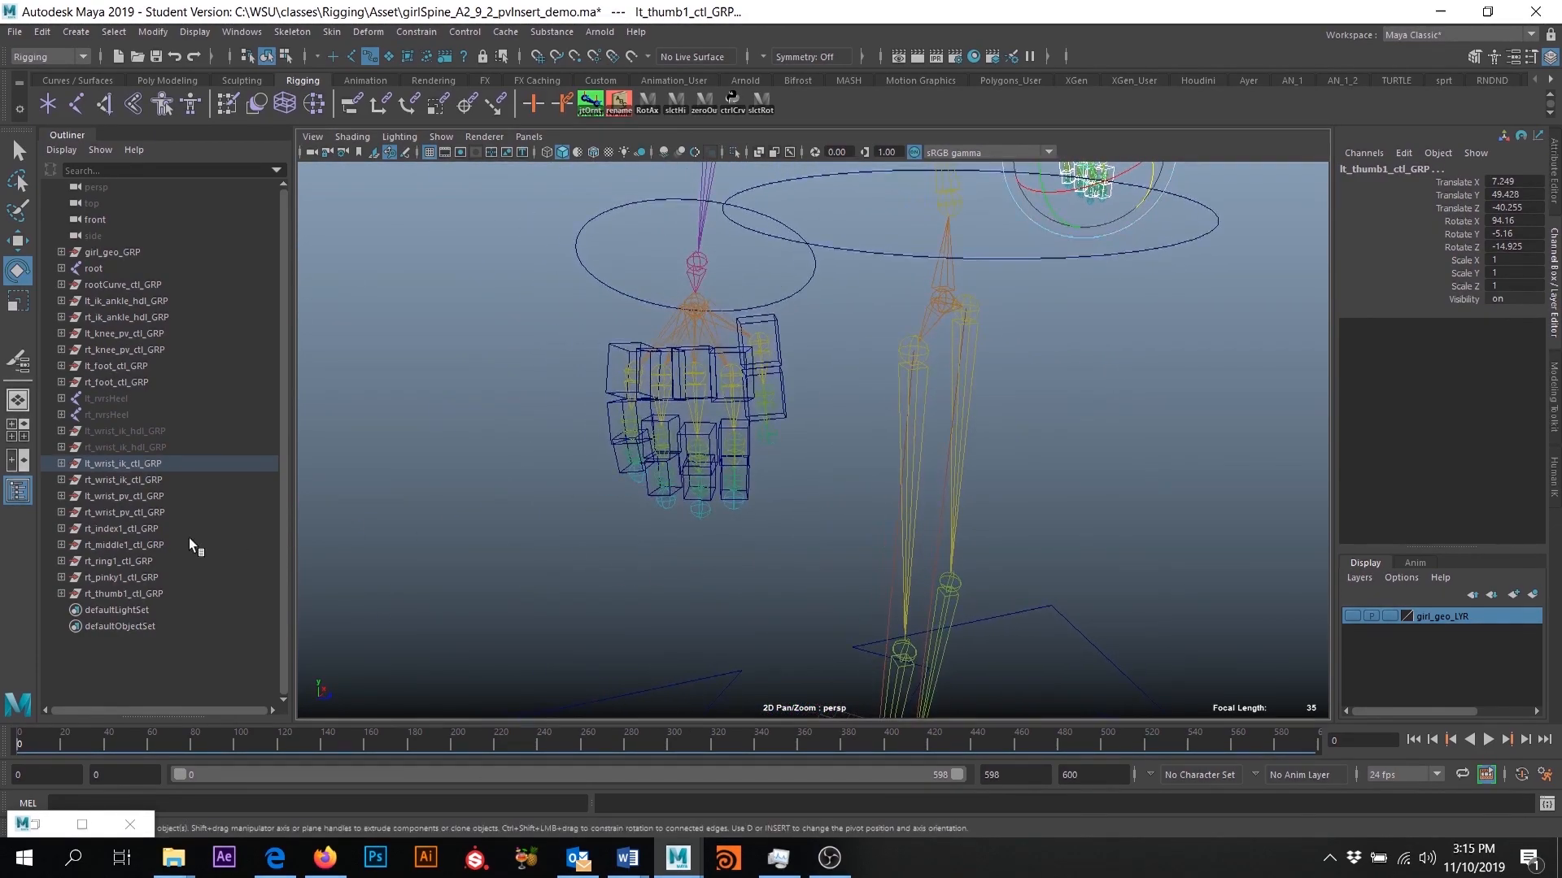
click(123, 529)
shift+click(140, 593)
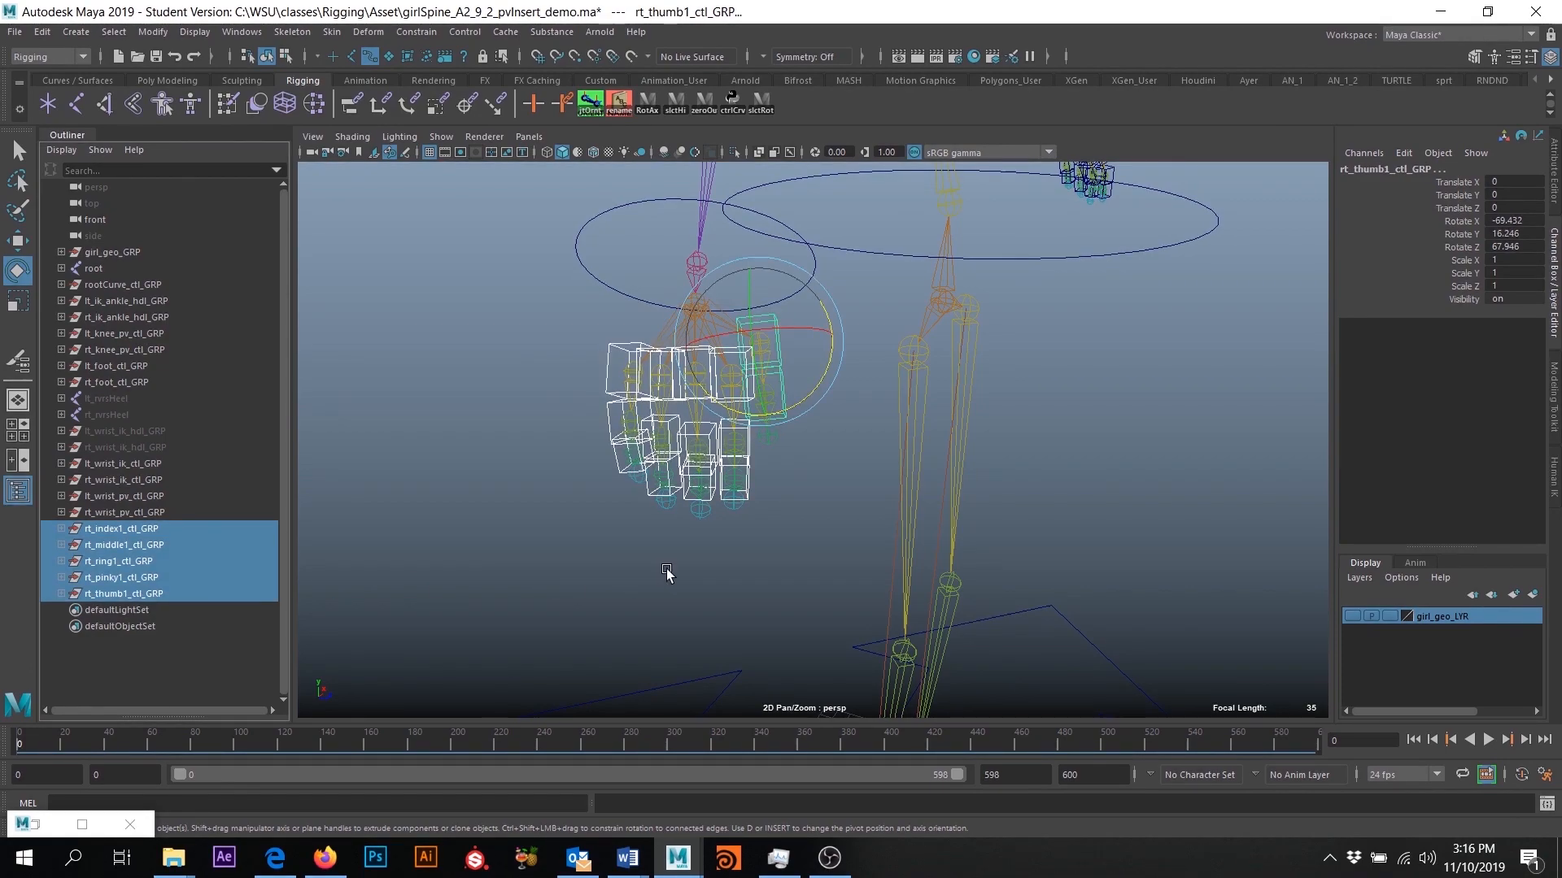
alt+drag(664, 569, 652, 469)
click(533, 328)
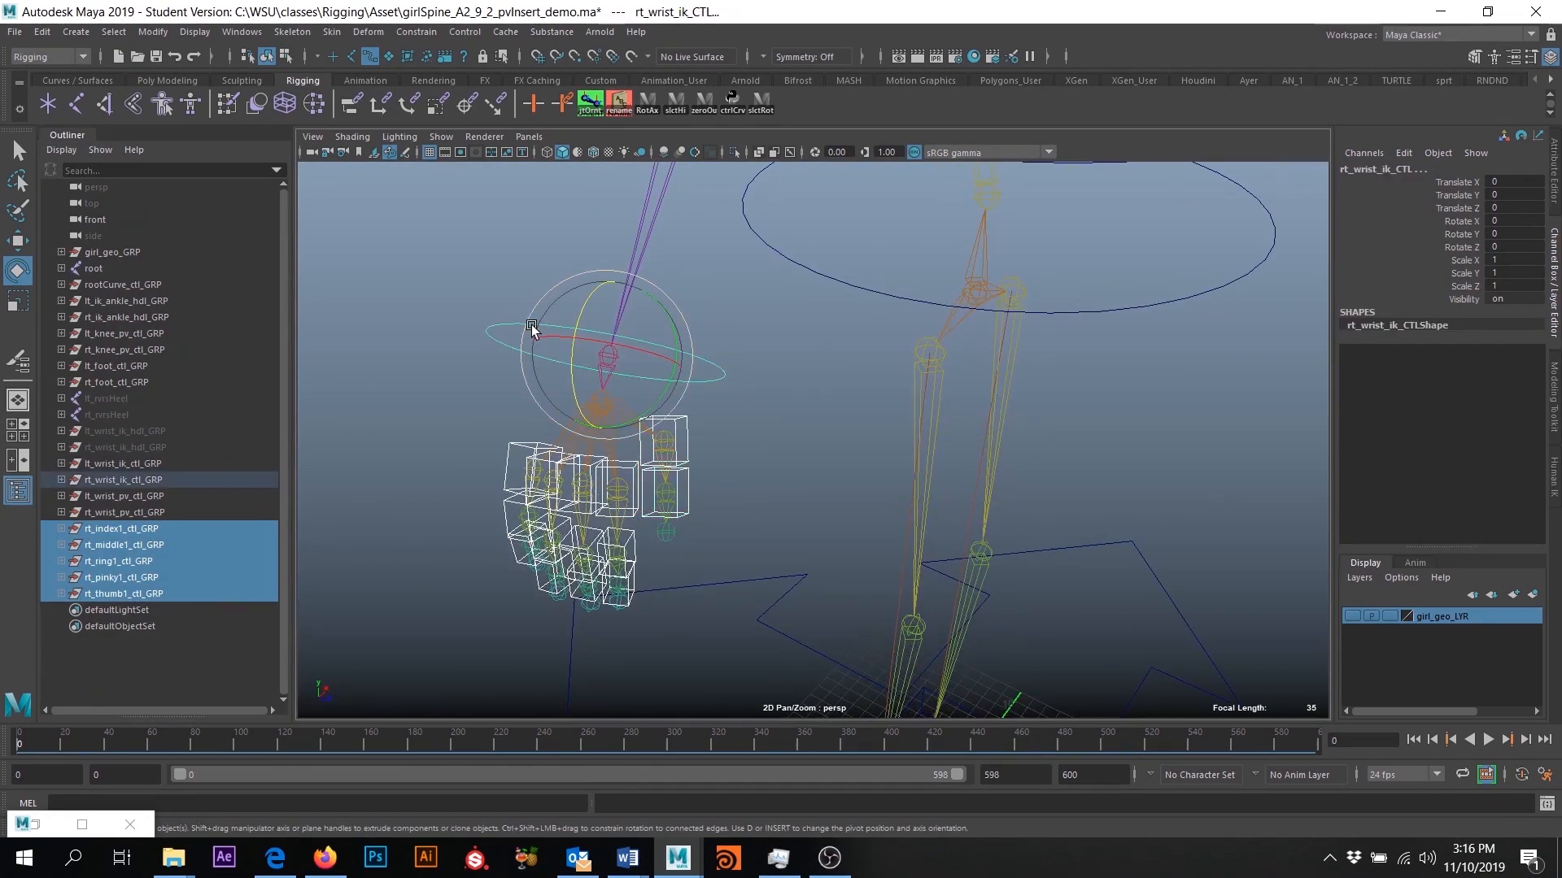
key(p)
- Show girl_geo_LYR and rotate rt_wrist_ik_CTL to test the right hand, undoing each test rotation
alt+drag(560, 352, 586, 411)
key(ctrl+z)
click(1359, 617)
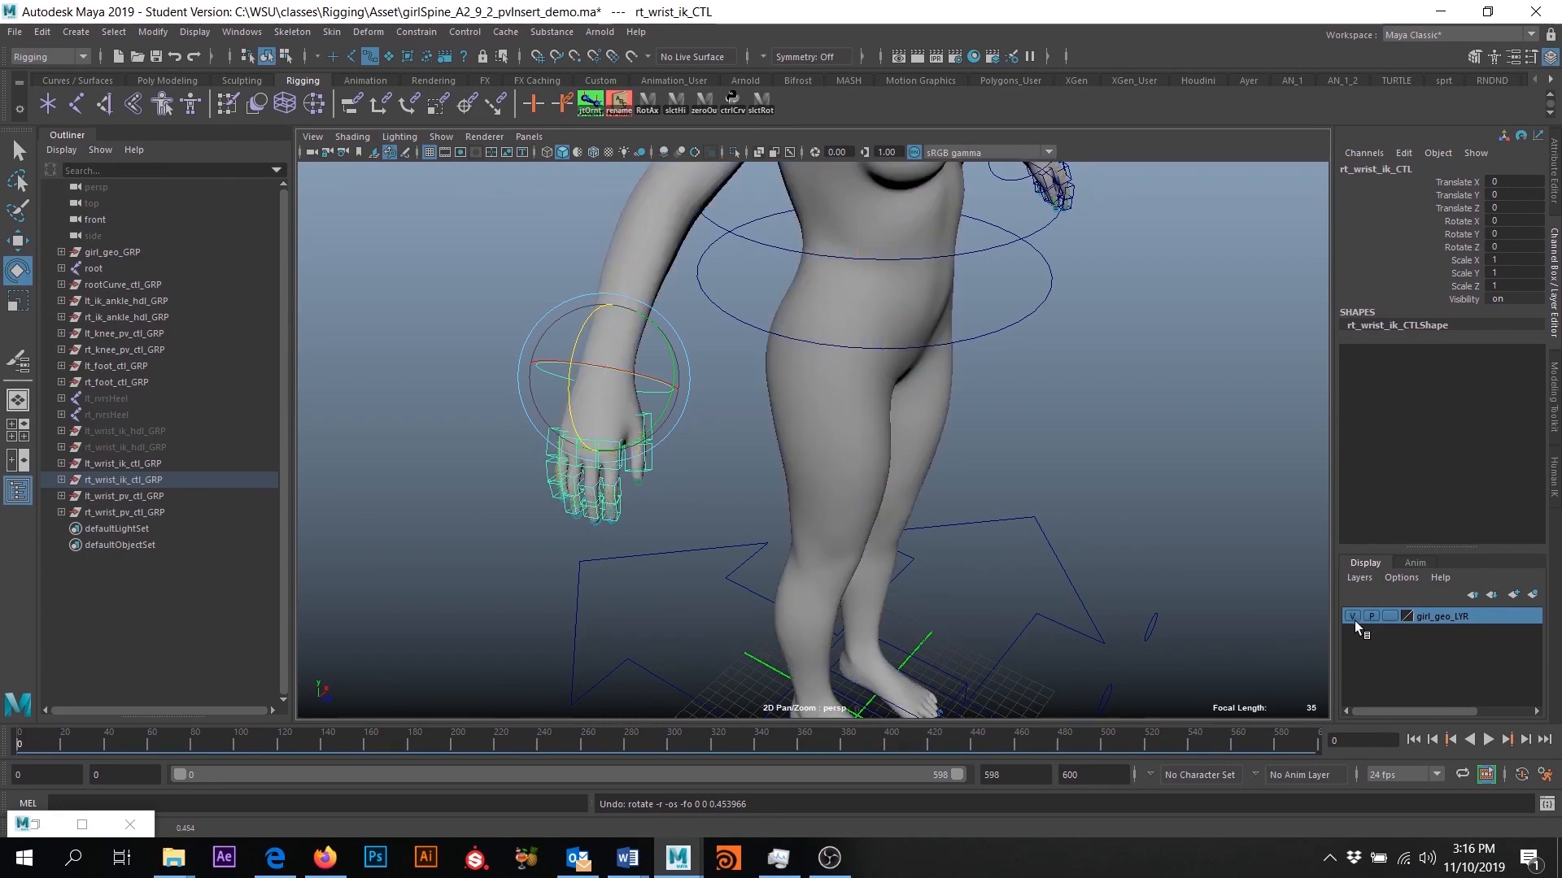
alt+drag(547, 464, 442, 441)
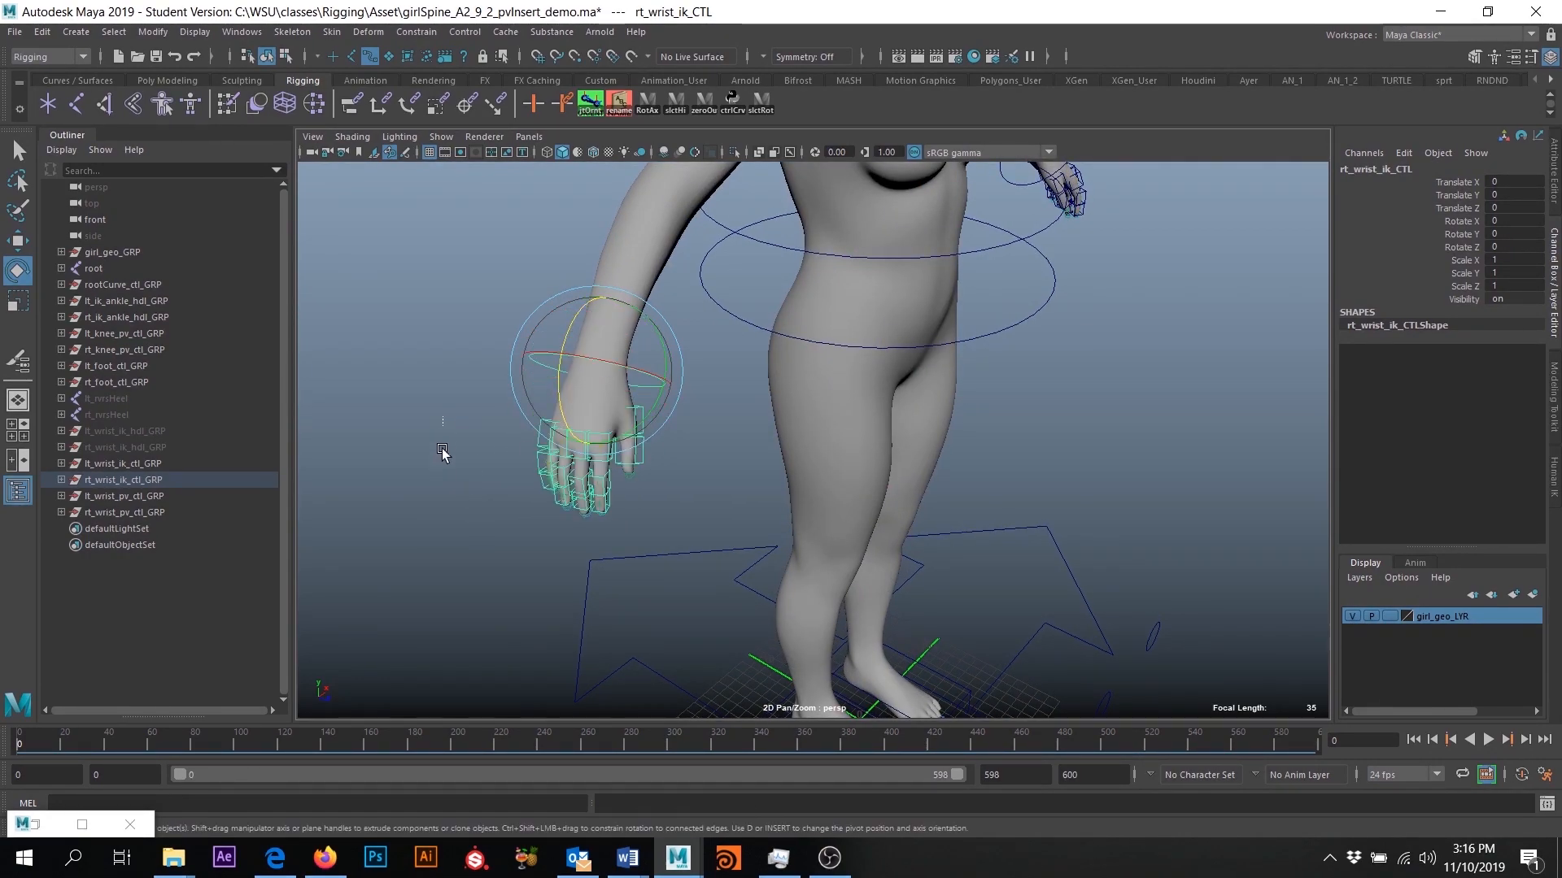
drag(597, 635, 594, 643)
drag(495, 470, 520, 520)
key(ctrl+z)
drag(688, 405, 689, 436)
key(ctrl+z)
- Rotate the left wrist control and left-hand finger controls to test them, undoing each rotation
alt+drag(1072, 423, 884, 363)
click(977, 299)
drag(993, 285, 1020, 396)
key(ctrl+z)
drag(951, 474, 945, 478)
drag(954, 353, 968, 385)
key(ctrl+z)
drag(782, 363, 780, 478)
alt+middle_drag(781, 477, 795, 526)
alt+drag(794, 526, 853, 503)
scroll(856, 505, down, 4)
alt+middle_drag(857, 629, 935, 646)
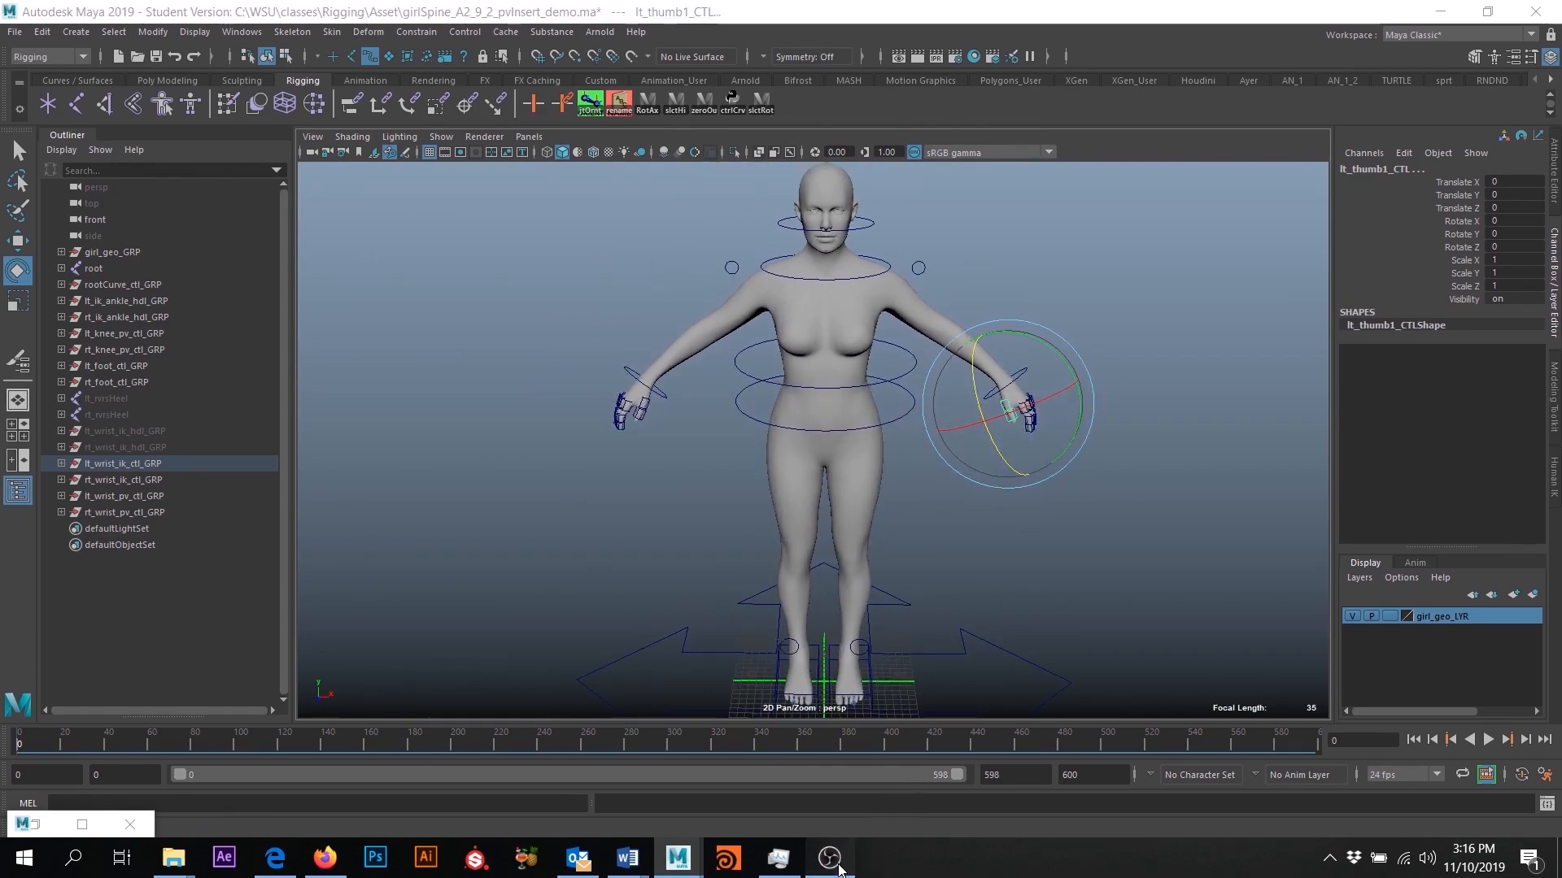